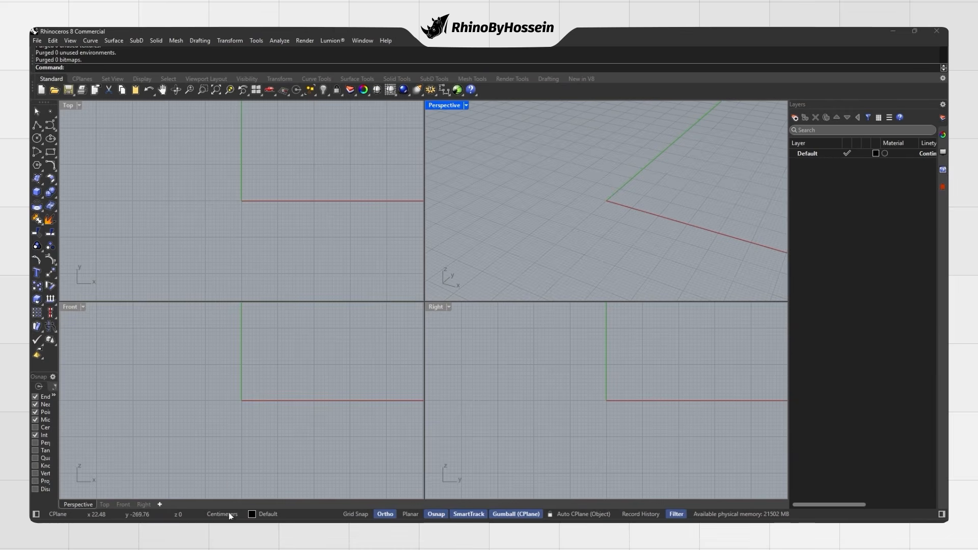
Set the document's model units to meters.
left_click(230, 514)
left_click(244, 504)
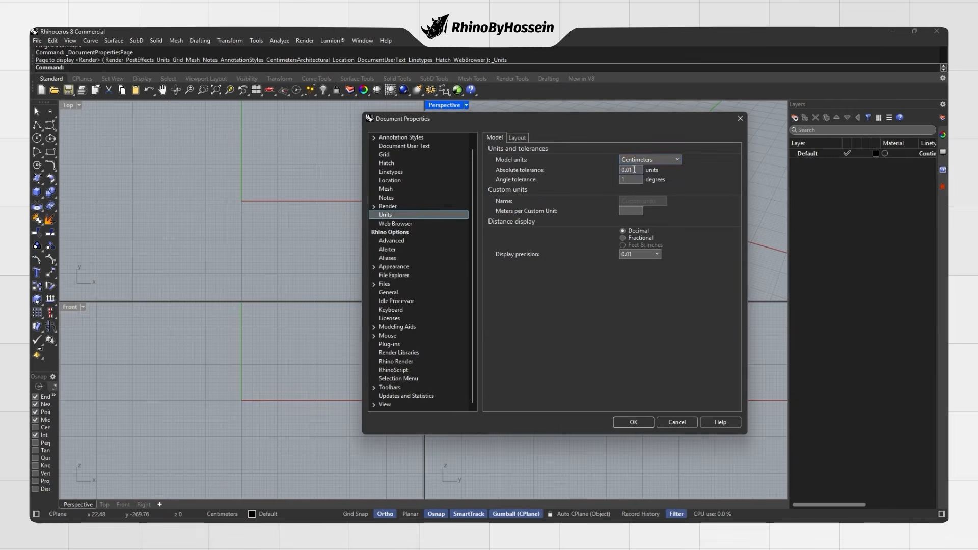
left_click(640, 162)
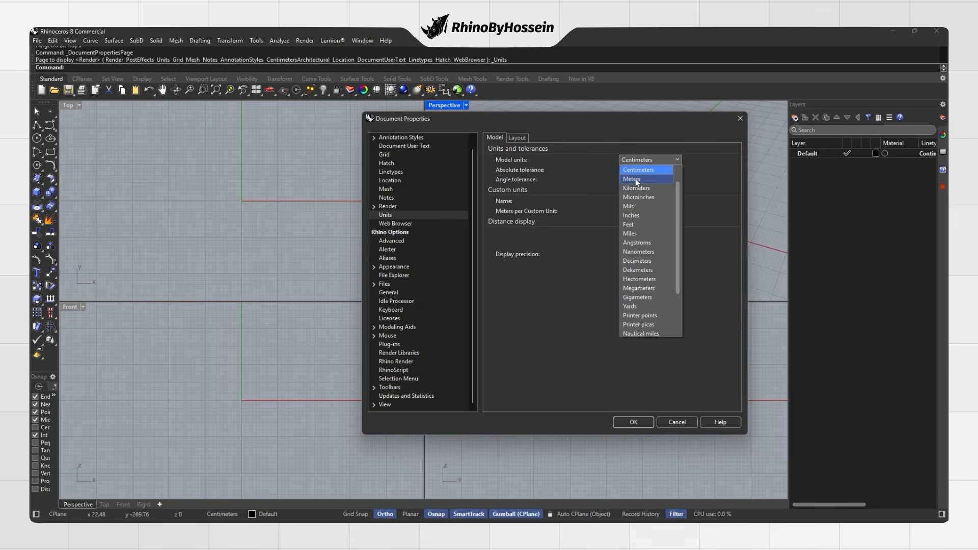
left_click(636, 182)
left_click(634, 422)
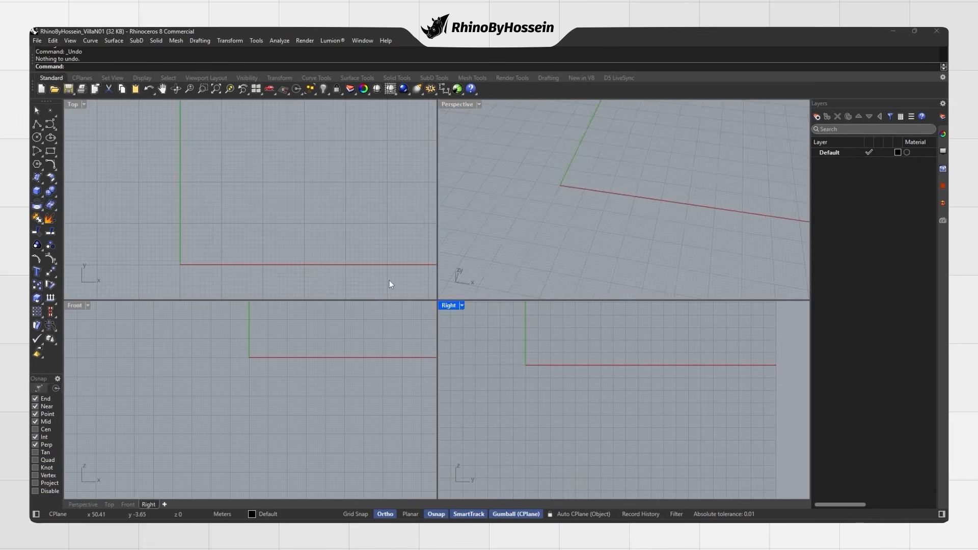
Import the VillaN01 DWG floor plan with model units in meters and layout units in millimeters.
left_click(497, 256)
left_click(414, 263)
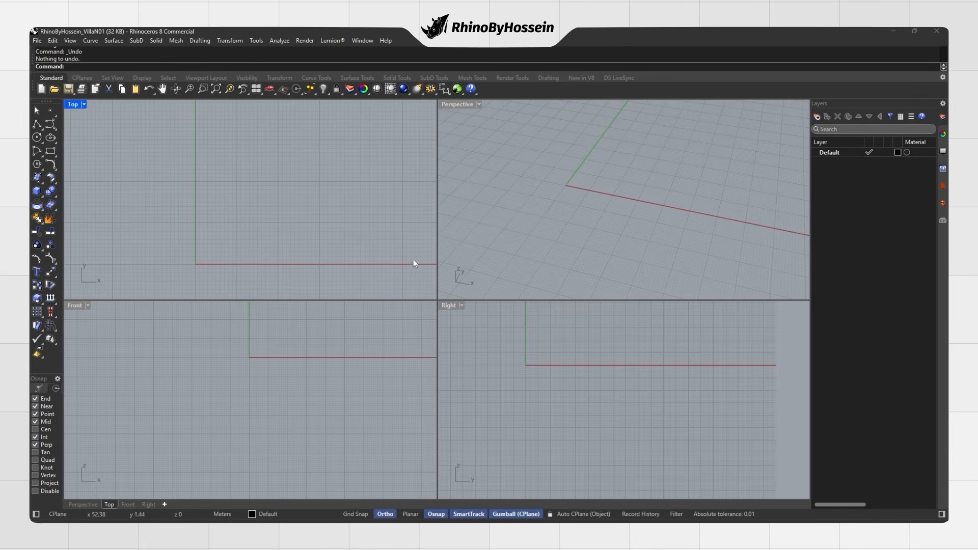
left_click(474, 532)
left_click_drag(601, 174, 312, 212)
left_click(465, 300)
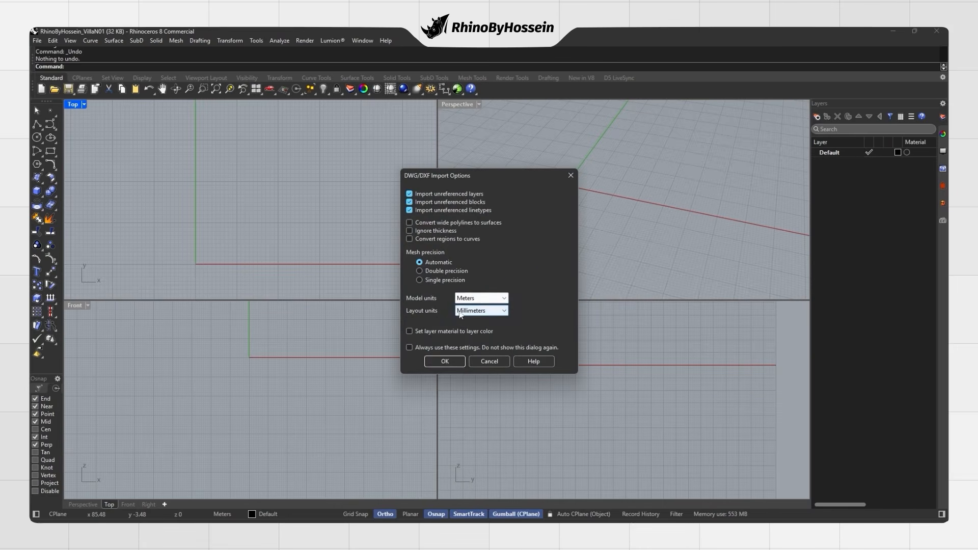
left_click(443, 361)
key("Escape")
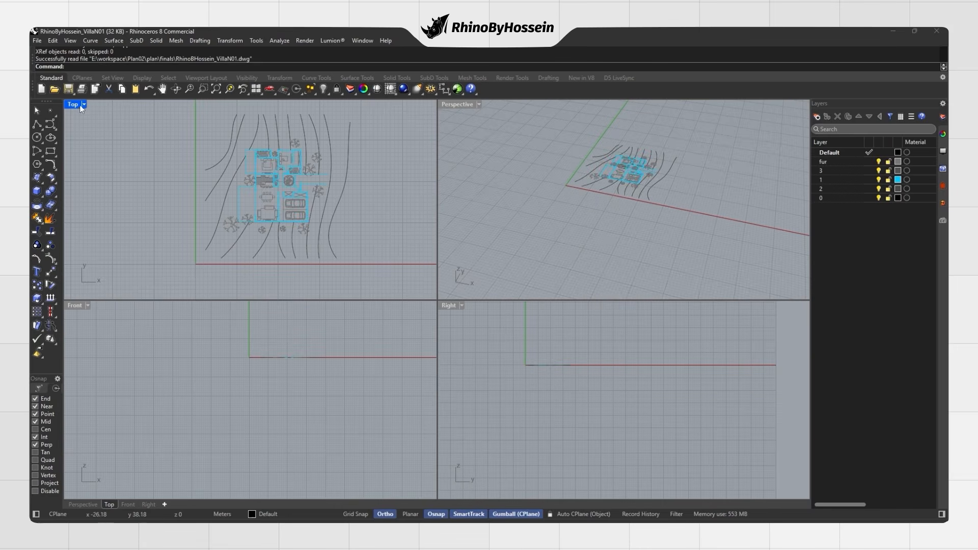
Maximize the Top viewport around the imported floor plan.
double_click(76, 106)
right_click_drag(394, 229, 351, 224)
scroll(461, 246, "up", 6)
scroll(453, 250, "down", 6)
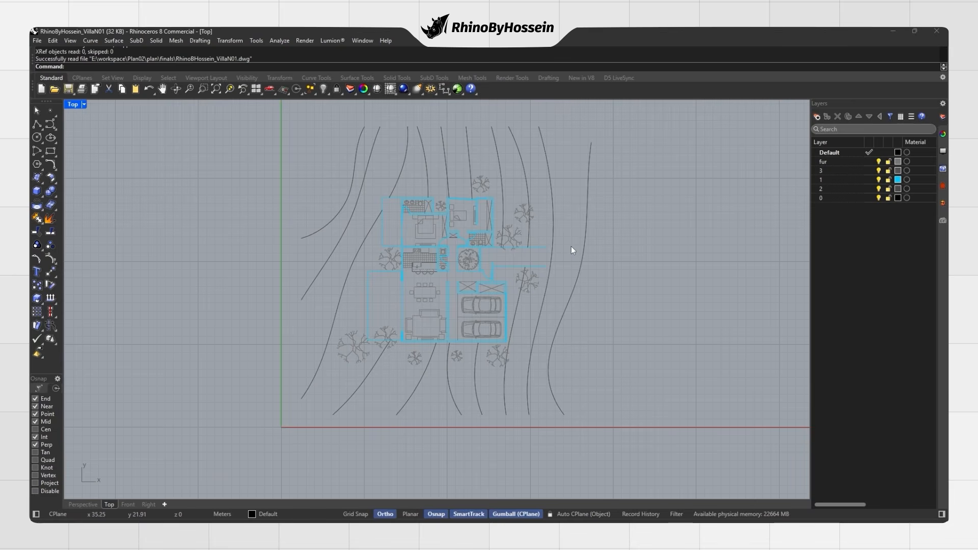
right_click_drag(570, 247, 532, 257)
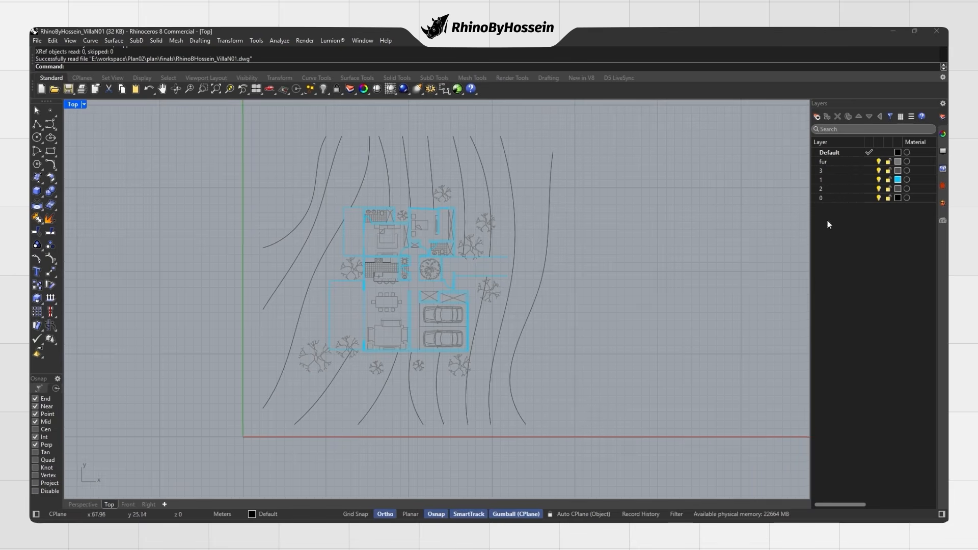
Create a layer named AutoCad and nest the imported layers fur, 3, 1, 2 and 0 under it.
left_click(816, 117)
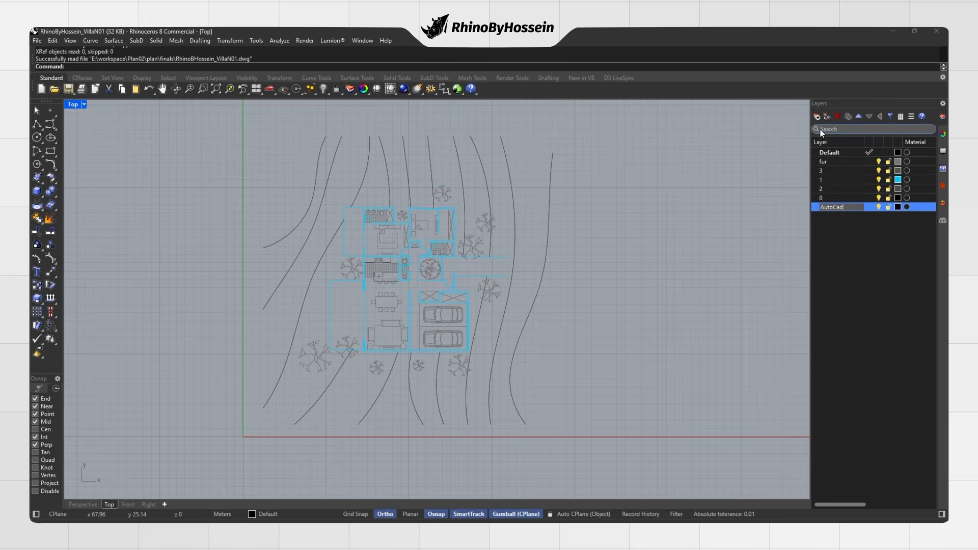
type("AutoCad")
key("Return")
left_click(830, 161)
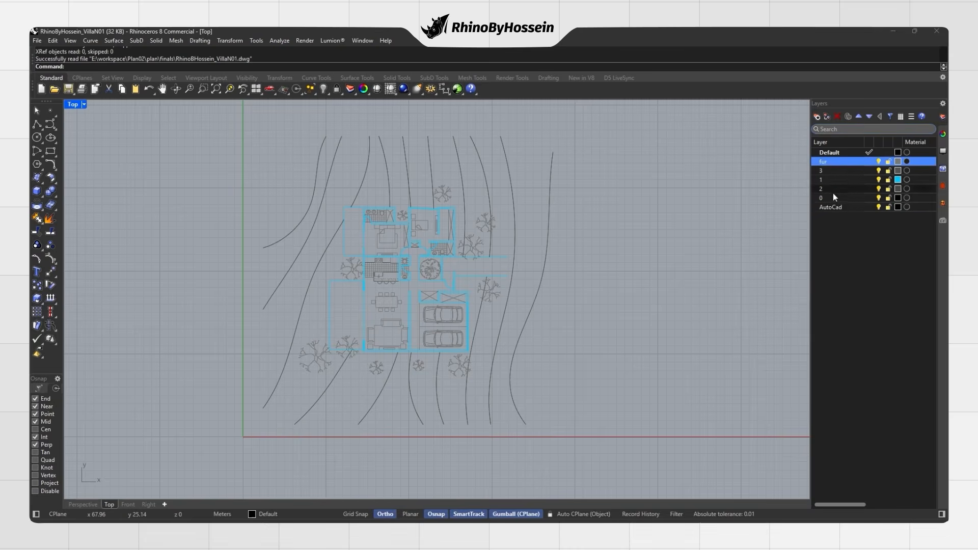
left_click(838, 198, "shift")
left_click_drag(837, 202, 837, 212)
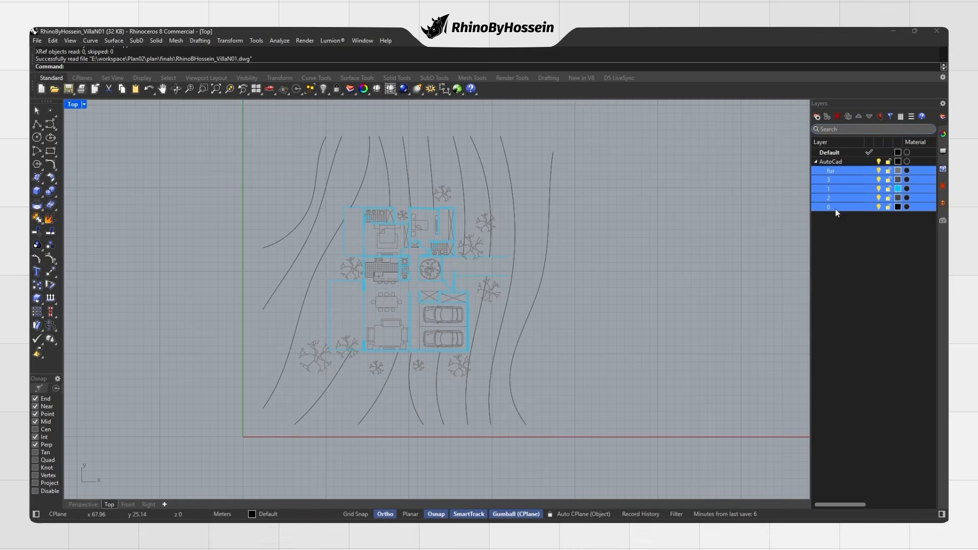
Lock the AutoCad parent layer together with its sublayers.
left_click(887, 170)
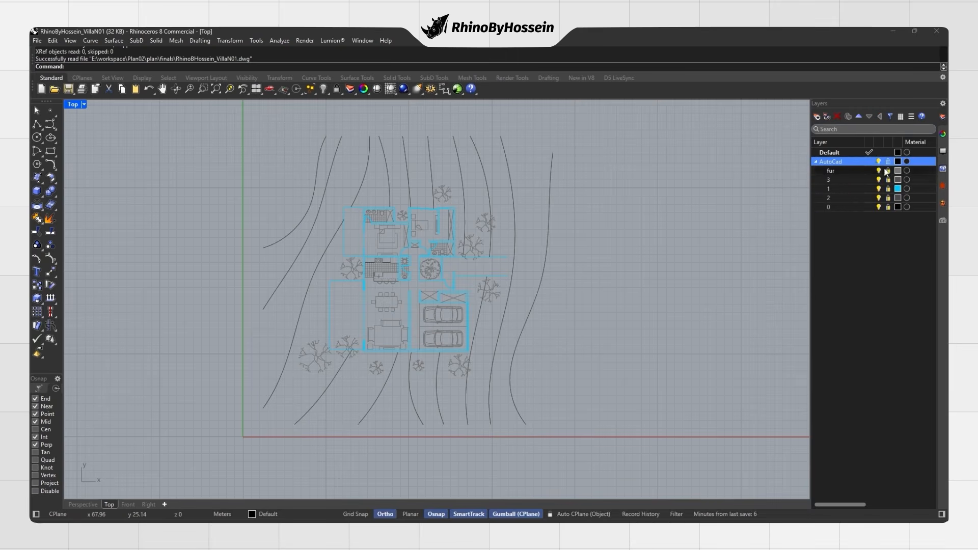
left_click(815, 162)
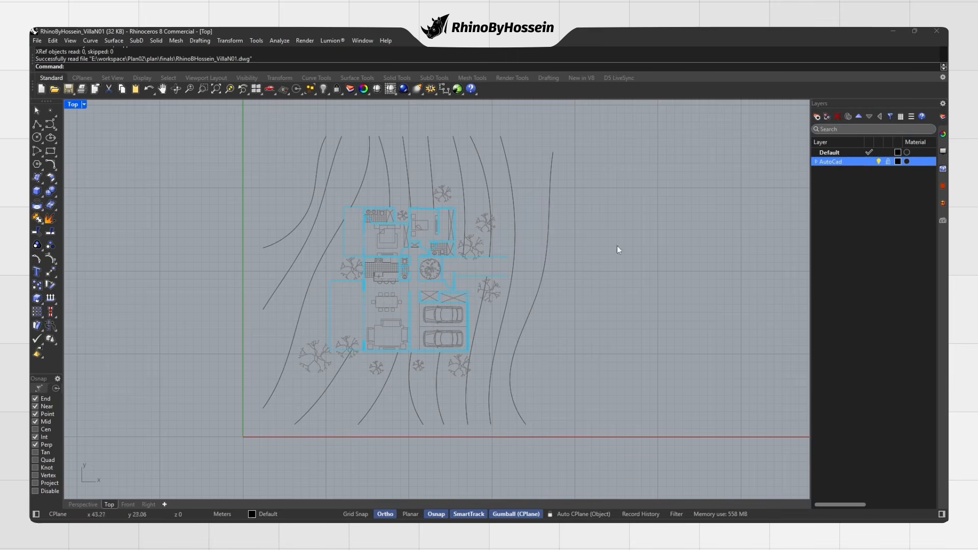
left_click(817, 161)
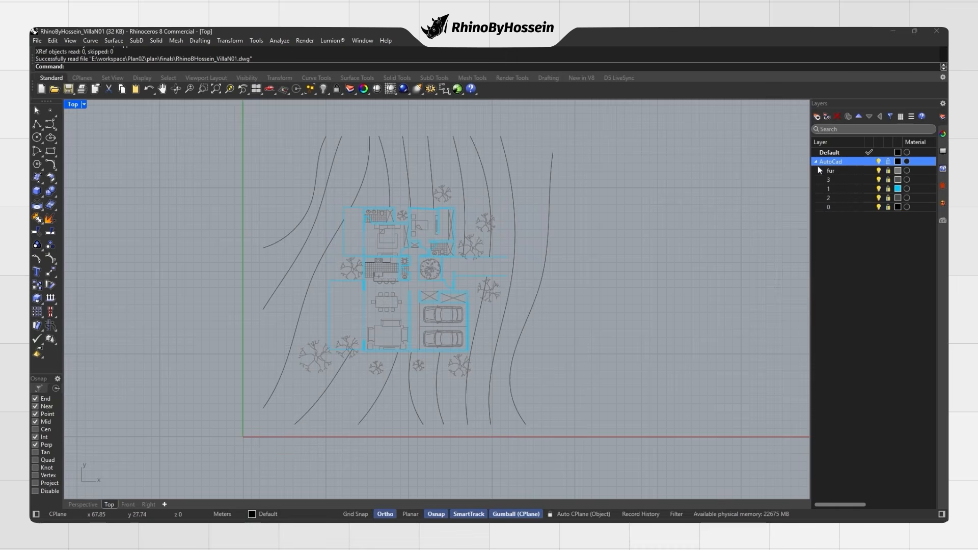
left_click(833, 216)
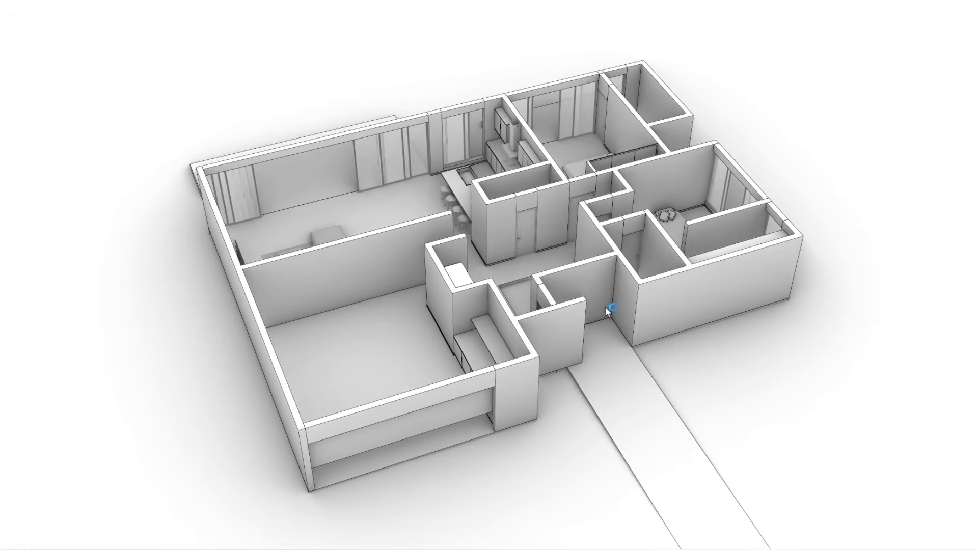
Examine the finished villa model's walls, bedrooms, closets, kitchen and living area from several angles.
right_click_drag(605, 306, 531, 301)
right_click_drag(561, 390, 437, 299, "shift")
right_click_drag(437, 298, 504, 295, "shift")
right_click_drag(504, 295, 470, 301)
right_click_drag(306, 225, 239, 242)
right_click_drag(210, 215, 248, 170, "ctrl")
right_click_drag(230, 206, 304, 247, "shift")
right_click_drag(394, 276, 439, 303, "ctrl")
right_click_drag(541, 268, 419, 64, "shift")
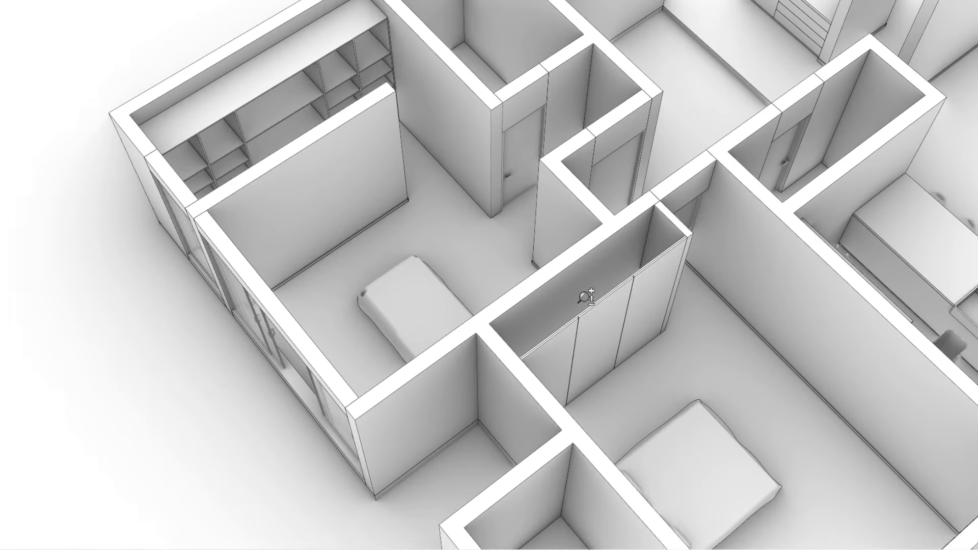
scroll(587, 296, "down", 3)
right_click_drag(764, 325, 441, 305)
right_click_drag(538, 410, 535, 328, "shift")
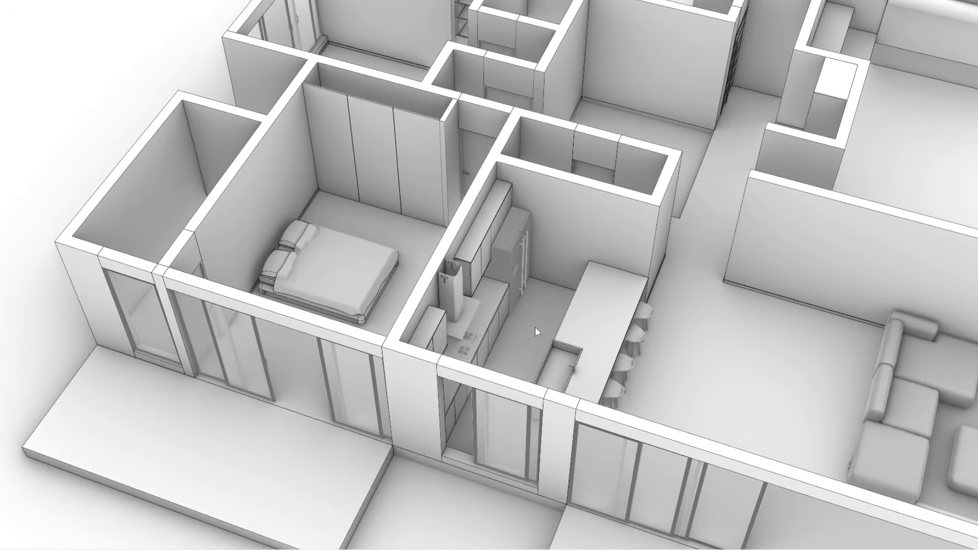
scroll(535, 328, "down", 1)
right_click_drag(668, 385, 470, 214, "shift")
scroll(470, 211, "down", 5)
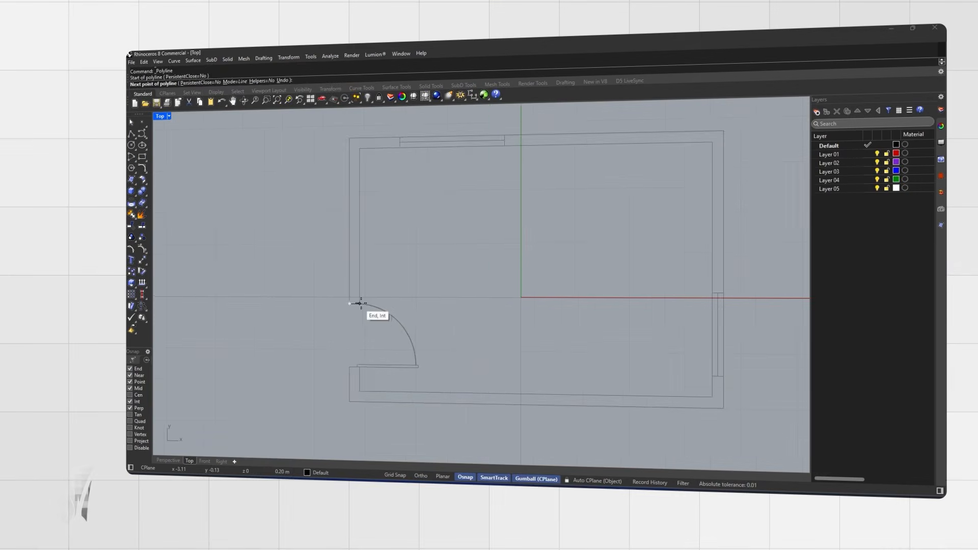
Trace a closed polyline around the wall section between the door and the upper window of the sample room plan.
left_click(360, 304)
scroll(360, 292, "down", 2)
left_click(361, 176)
left_click(393, 176)
left_click(393, 167)
left_click(352, 168)
left_click(351, 302)
Trace a closed polyline around the corner wall section between the two windows of the room.
left_click(476, 165)
left_click(652, 292)
left_click(652, 163)
left_click(476, 165)
right_click(489, 169)
Trace the remaining wall section between the door and the side window, and extrude the wall outlines 2.8 m as solids.
left_click(352, 353)
left_click(351, 381)
left_click(652, 385)
left_click(652, 359)
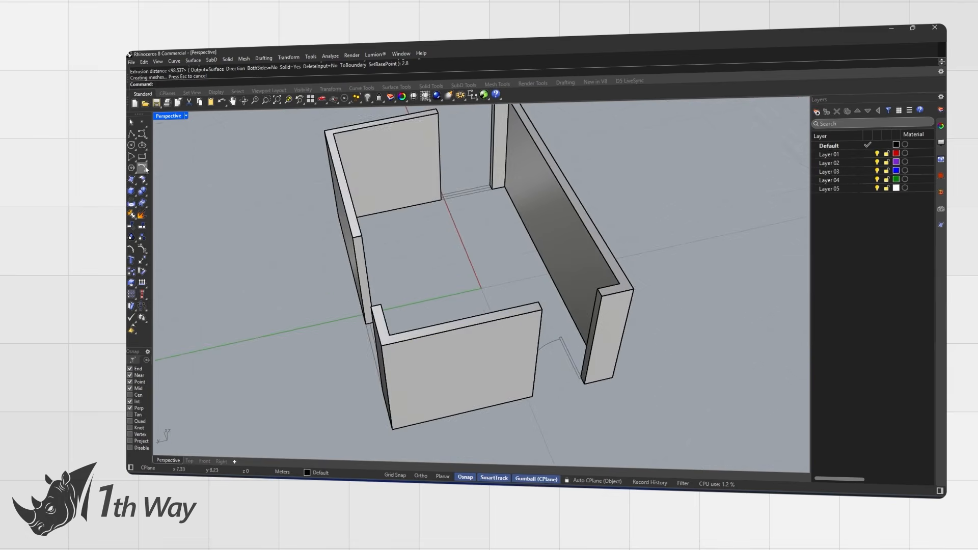
Build the header over the door opening at a height of 2.1 m.
left_click(427, 386)
left_click(488, 410)
left_click(469, 405)
left_click(460, 379)
type("2.1")
key("Return")
Draw rectangles in the window openings, extrude them 0.8 m as sills and close the walls above the windows with headers.
left_click(135, 194)
left_click(196, 207)
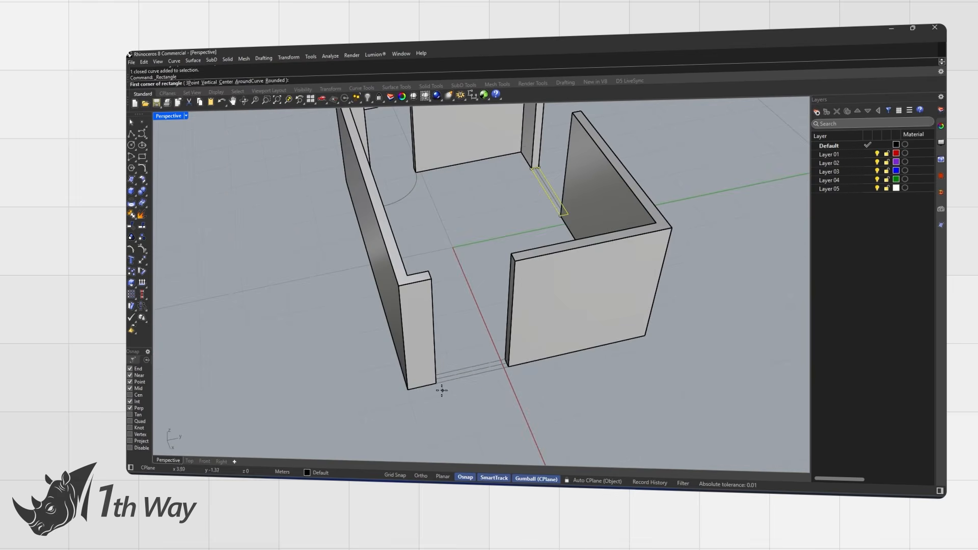
left_click(441, 386)
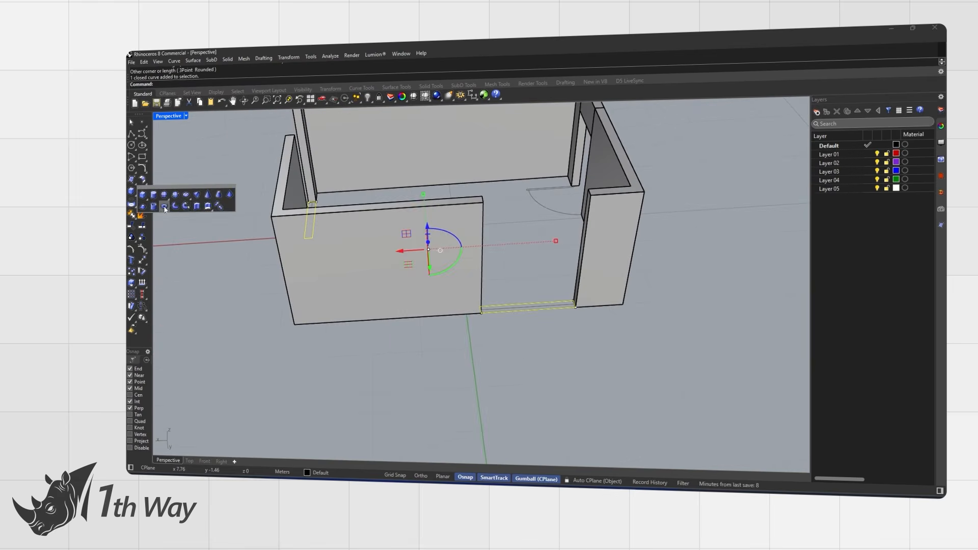
left_click(213, 210)
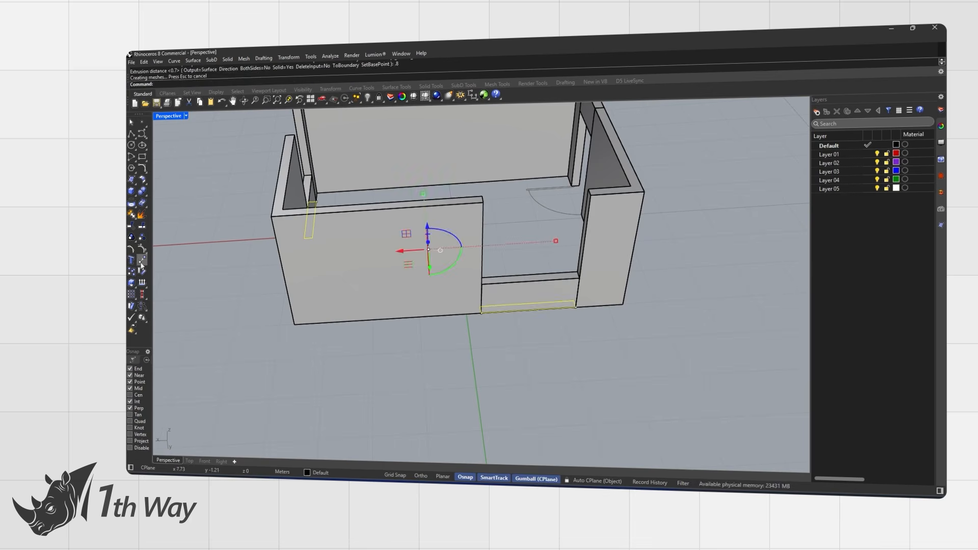
left_click(426, 200)
key("Return")
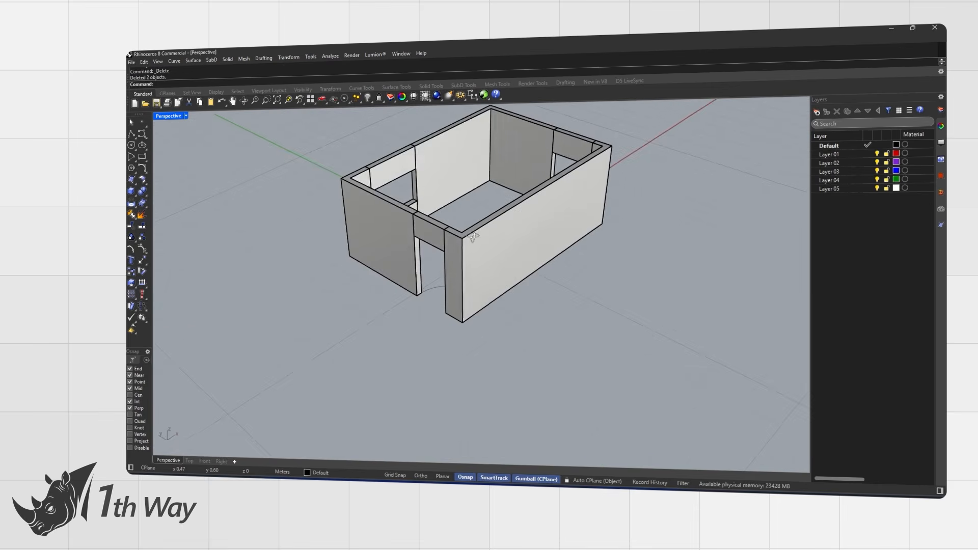
right_click_drag(621, 220, 590, 283)
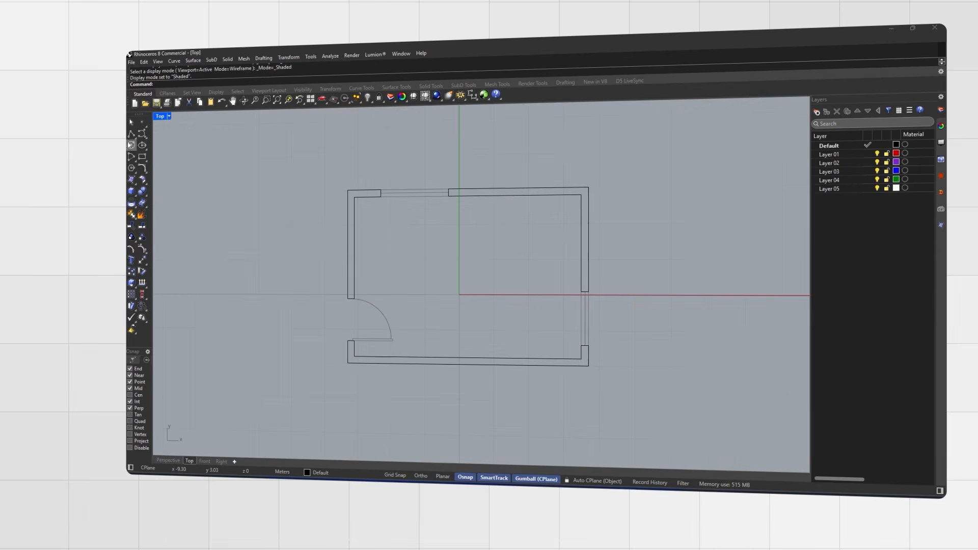
Draw two rectangles along the outer and inner wall outlines of the room, ignoring the openings.
left_click(142, 157)
left_click(348, 191)
left_click(589, 366)
right_click(586, 364)
left_click(581, 359)
left_click(355, 197)
Extrude both wall rectangles together into one continuous solid wall and delete the source curves.
left_click(400, 196)
left_click(400, 190, "shift")
left_click(168, 460)
scroll(491, 285, "up", 3)
left_click(136, 200)
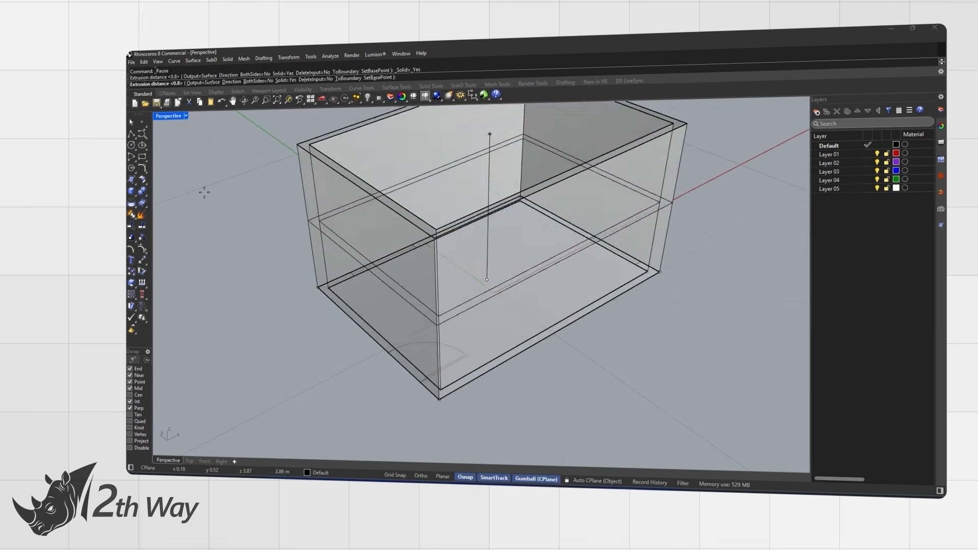
key("Delete")
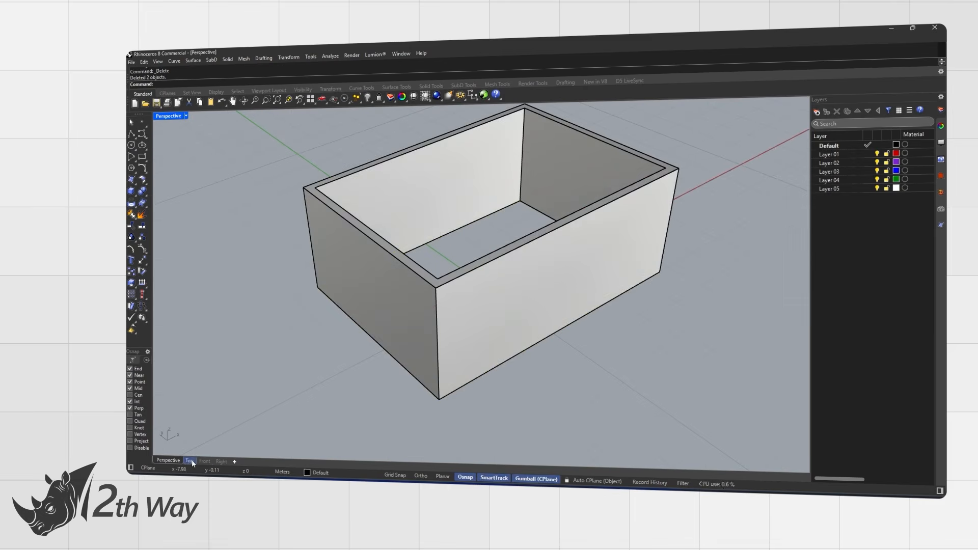
Set the Top view to wireframe display so the plan lines show through the solid wall.
left_click(190, 460)
left_click(170, 116)
left_click(176, 147)
left_click(143, 157)
scroll(333, 341, "up", 2)
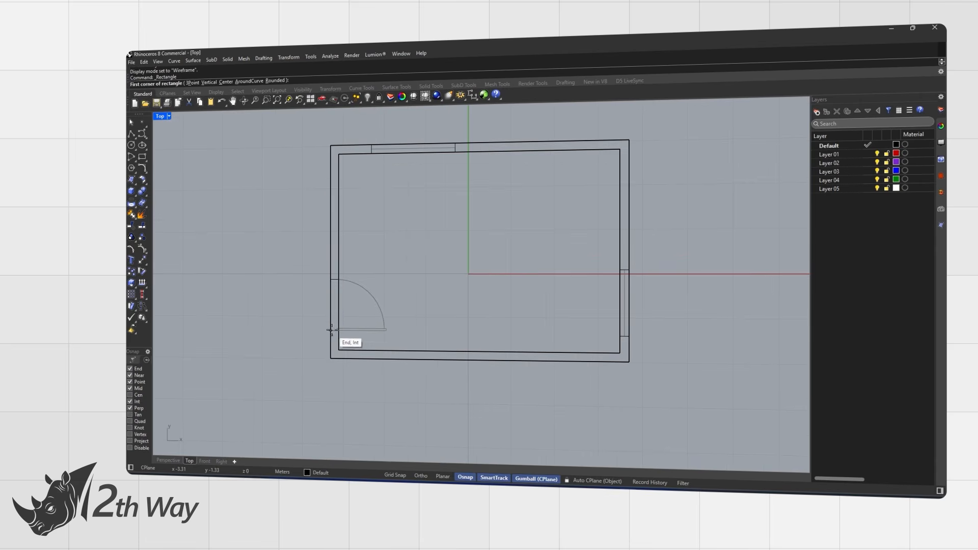
Draw a box over the door opening, with its base snapped to the plan's door corners.
left_click(132, 192)
left_click(330, 330)
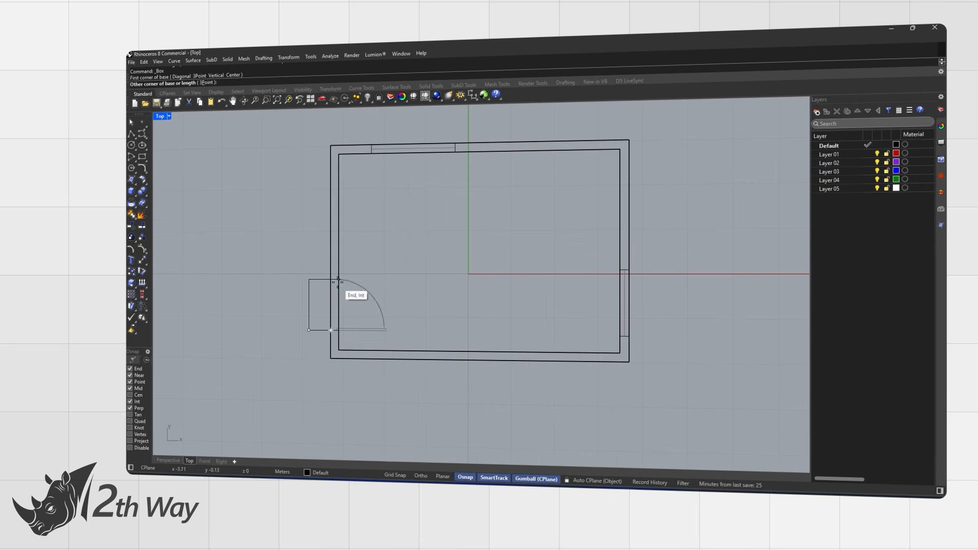
left_click(338, 279)
left_click(168, 460)
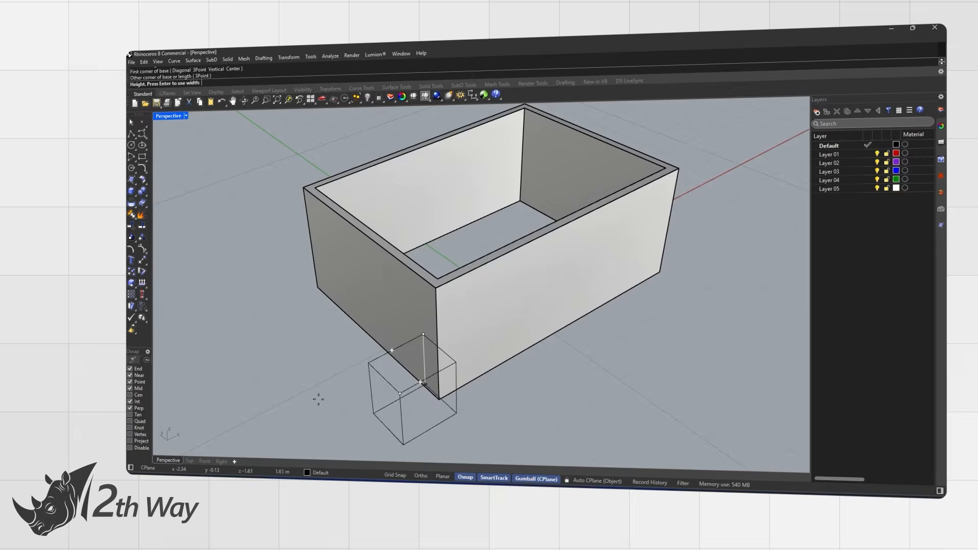
left_click(361, 286)
Move one face of the door box slightly so the box extends past the wall.
right_click_drag(362, 287, 407, 232)
scroll(427, 276, "up", 5)
left_click(428, 276, "ctrl+shift")
left_click_drag(451, 265, 452, 272)
key("Escape")
scroll(455, 249, "down", 4)
right_click_drag(455, 249, 417, 290)
Cut the door opening by subtracting the door box from the wall with Boolean Difference.
left_click(326, 260)
left_click(144, 194)
left_click(164, 199)
left_click(399, 341)
key("Return")
right_click_drag(351, 343, 365, 371)
Draw a box crossing the wall at the upper window of the plan and position it at window height.
left_click(189, 461)
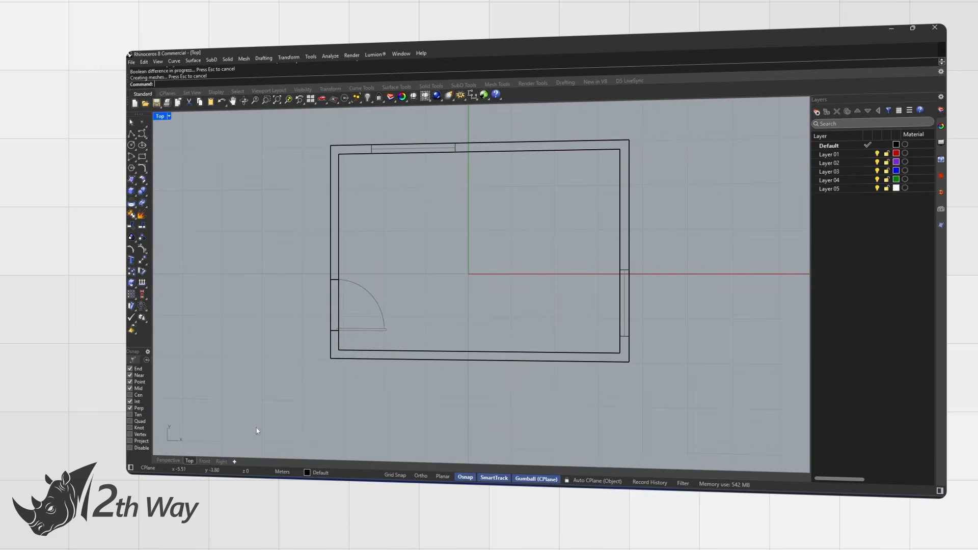
left_click(131, 191)
left_click(371, 145)
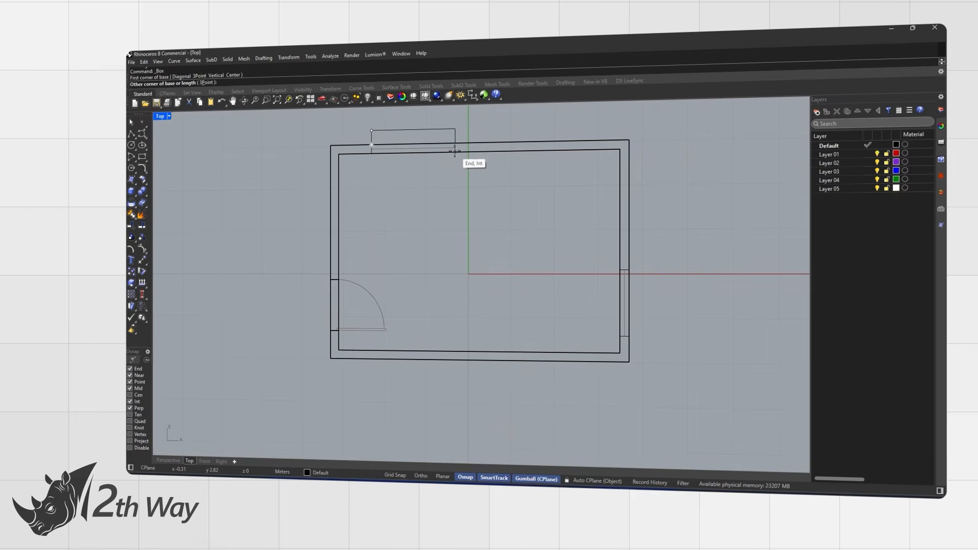
left_click(455, 167)
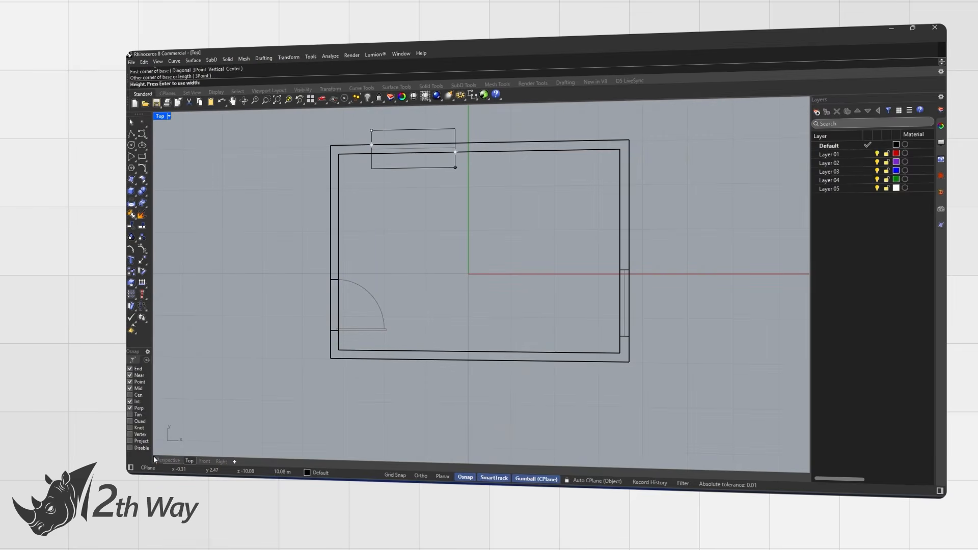
left_click(168, 461)
right_click_drag(317, 317, 375, 345)
left_click(343, 273)
left_click(375, 345)
key("Escape")
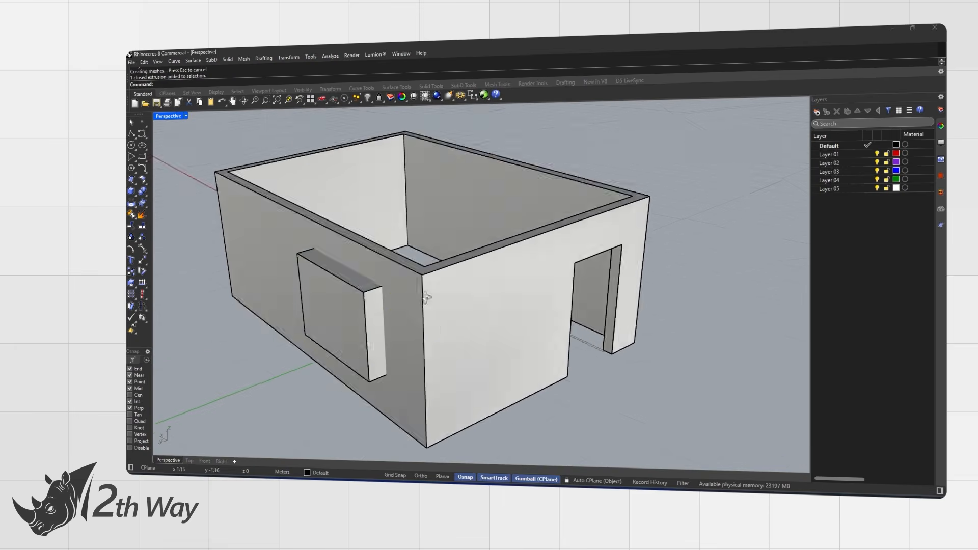
Draw a box over the plan's window in the wall opposite the door and raise it to window height.
left_click(189, 460)
left_click(131, 191)
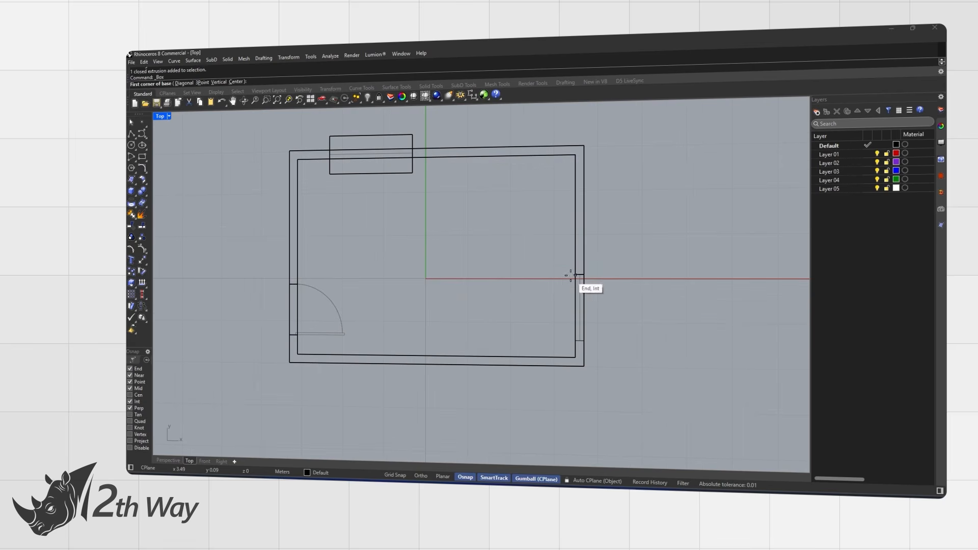
left_click(575, 275)
left_click(585, 342)
left_click(168, 460)
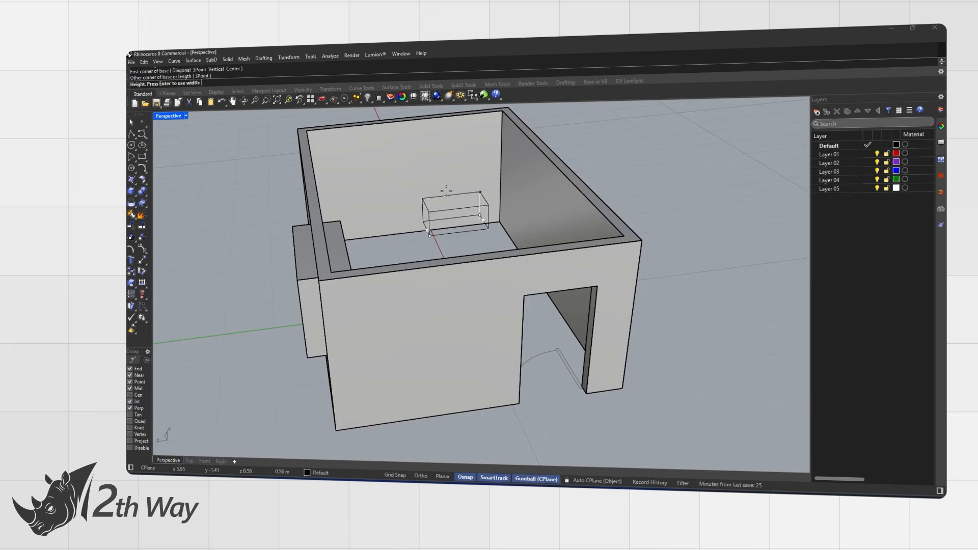
left_click(448, 181)
left_click(448, 181)
left_click_drag(452, 170, 452, 138)
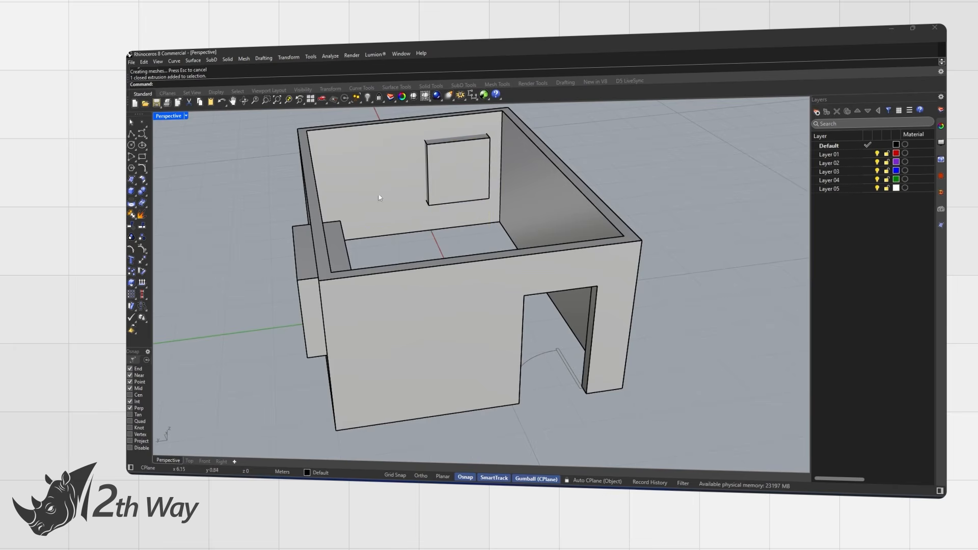
Cut both window openings by subtracting the two window boxes from the wall with Boolean Difference.
left_click(321, 306)
left_click(143, 190)
left_click(165, 196)
left_click(297, 260)
left_click(457, 168)
key("Return")
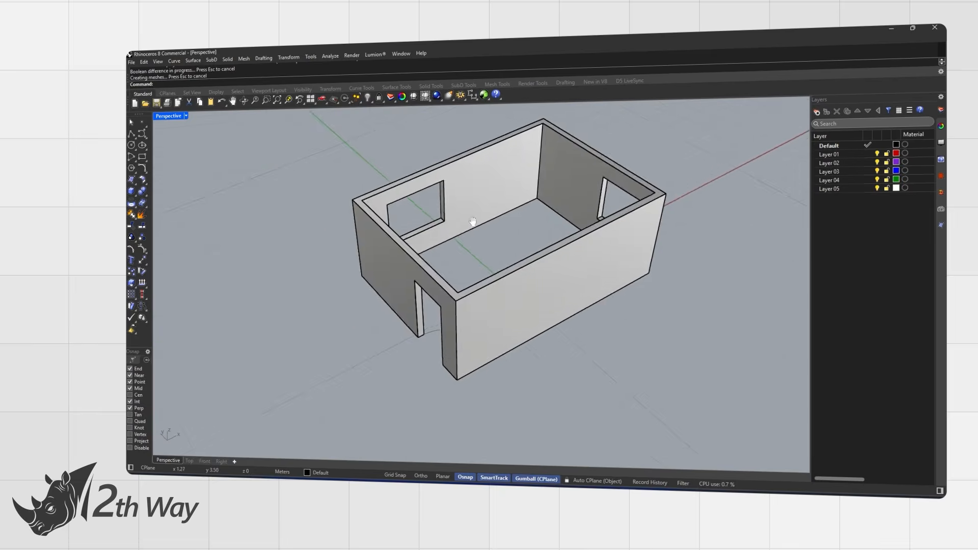
right_click_drag(417, 269, 585, 250)
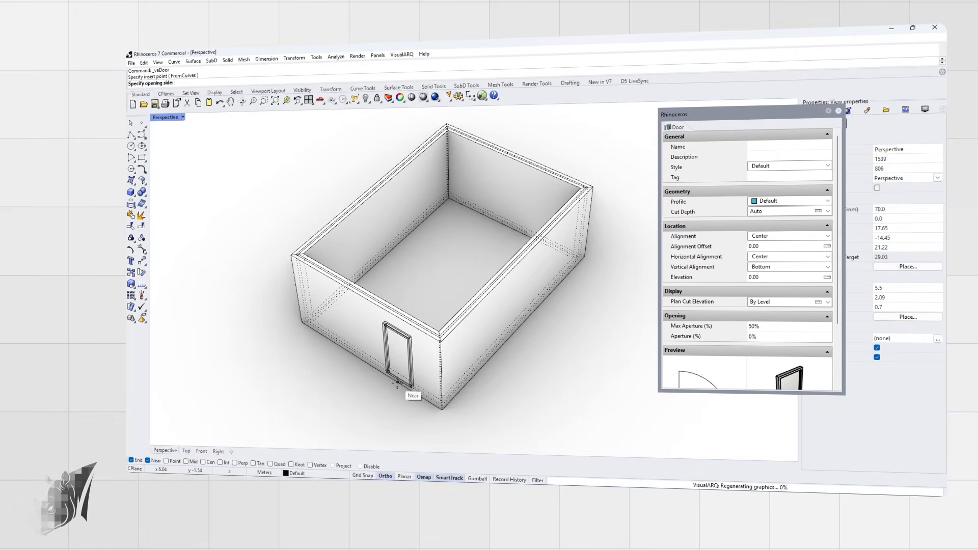
Finish placing a Default-style VisualARQ door in the short end wall by setting its opening side.
left_click(365, 336)
key("Return")
right_click_drag(428, 197, 489, 203)
scroll(399, 317, "up", 10)
scroll(399, 317, "down", 10)
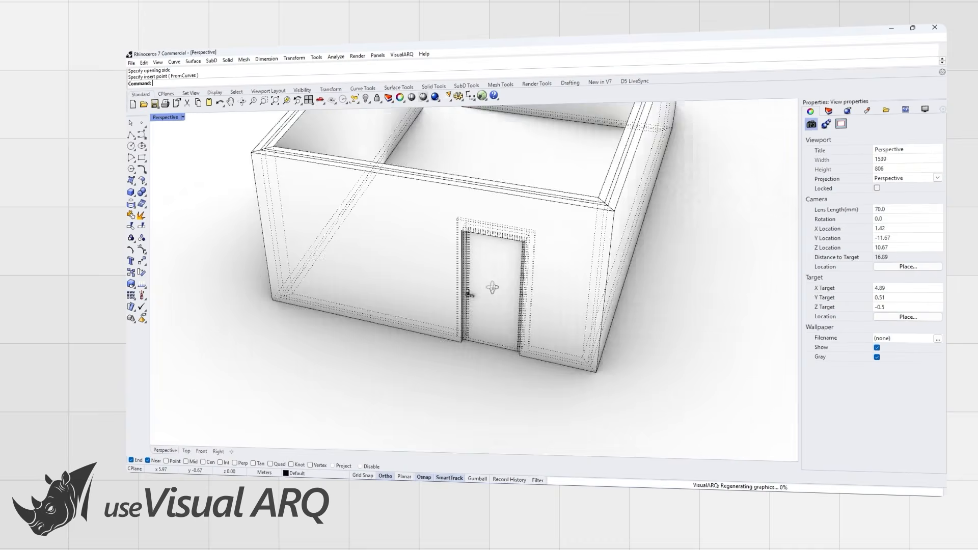
Insert a Default-style VisualARQ window in the long wall near the door corner.
left_click(401, 54)
mouse_move(414, 111)
left_click(488, 108)
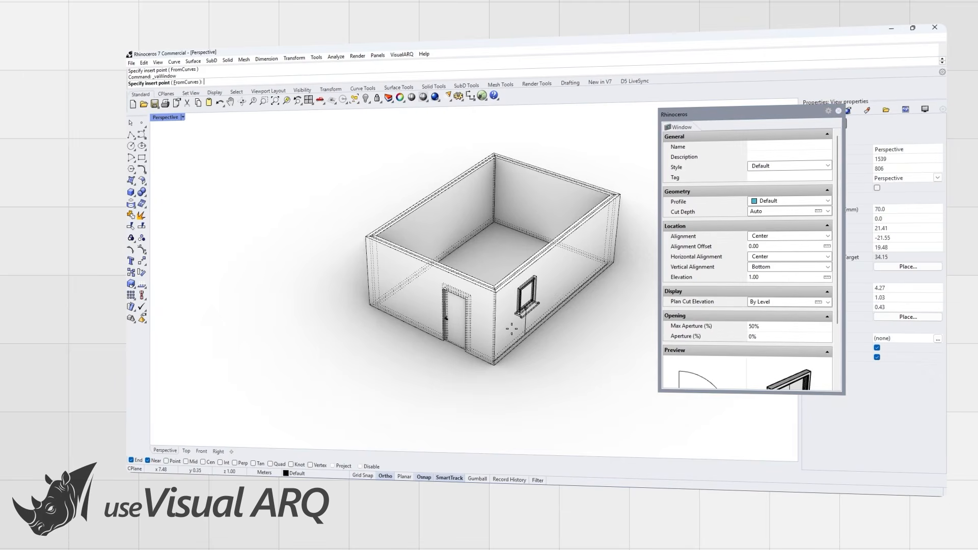
right_click_drag(517, 322, 474, 329)
left_click(472, 335)
left_click(489, 336)
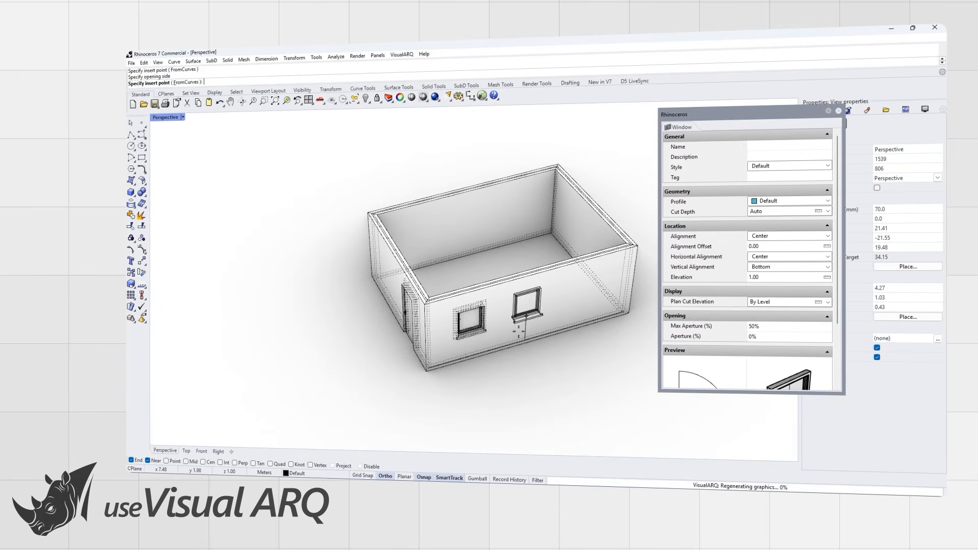
Insert more Default-style windows in the other walls, including one beside the door and one in the opposite long wall.
right_click_drag(377, 334, 448, 326)
left_click(442, 322)
left_click(444, 337)
right_click_drag(374, 284, 484, 285)
left_click(357, 309)
left_click(359, 325)
key("Escape")
right_click_drag(585, 285, 459, 291)
scroll(460, 291, "down", 3)
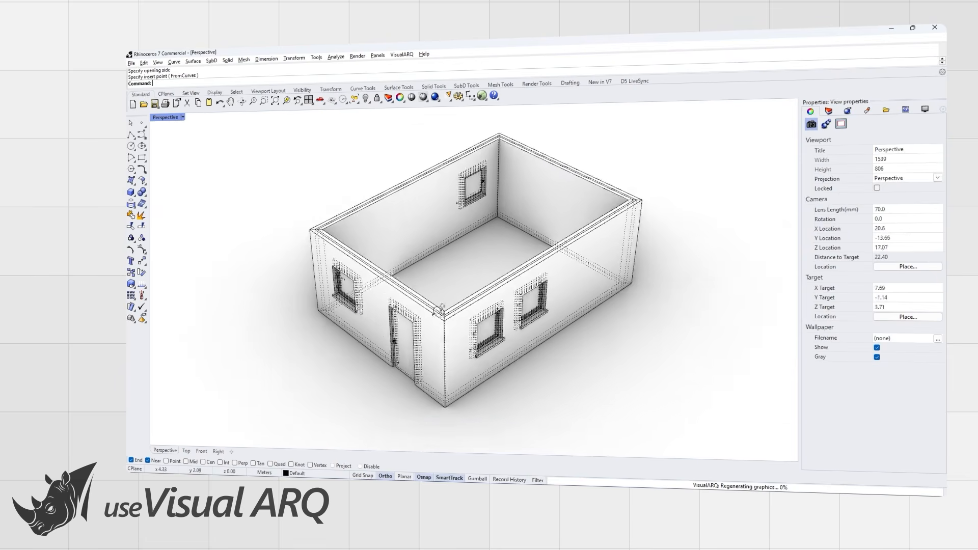
Delete the existing building and draw a closed loop of VisualARQ walls with 7 m and 5 m sides.
left_click_drag(678, 417, 285, 140)
key("Delete")
left_click(405, 56)
left_click(487, 66)
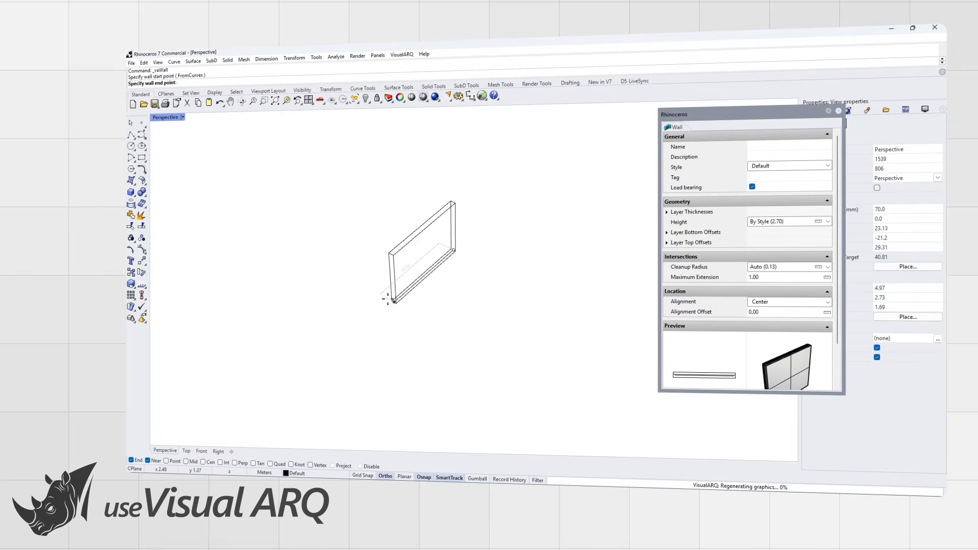
type("7")
key("Return")
type("5")
key("Return")
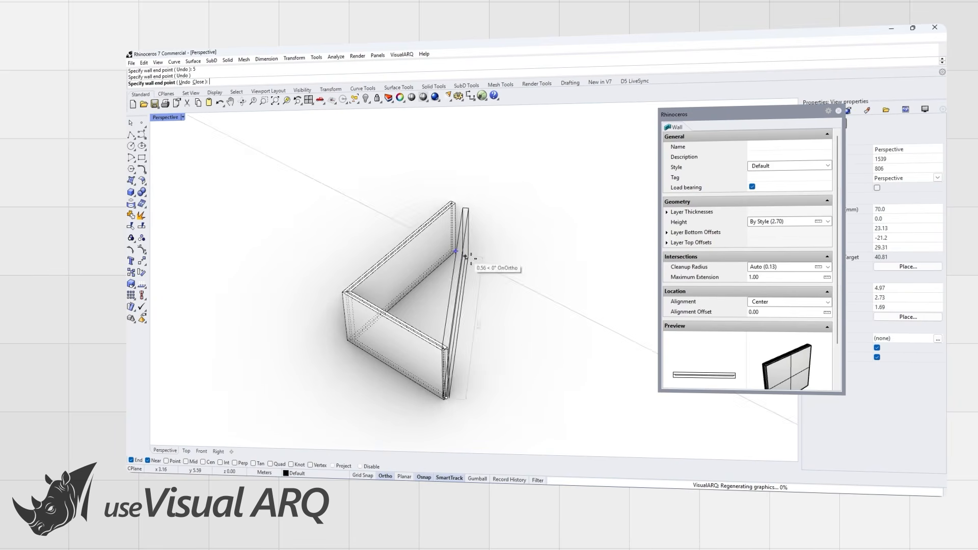
left_click(549, 290)
type("c")
key("Return")
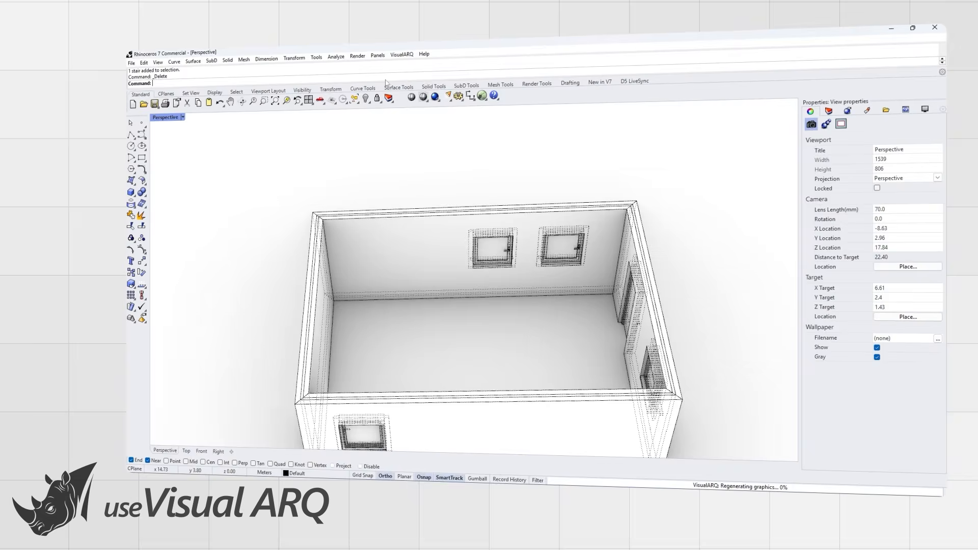
Add a Default-style VisualARQ stair inside the room with a landing where it turns, replacing the misplaced turning point.
left_click(402, 54)
mouse_move(417, 132)
left_click(492, 130)
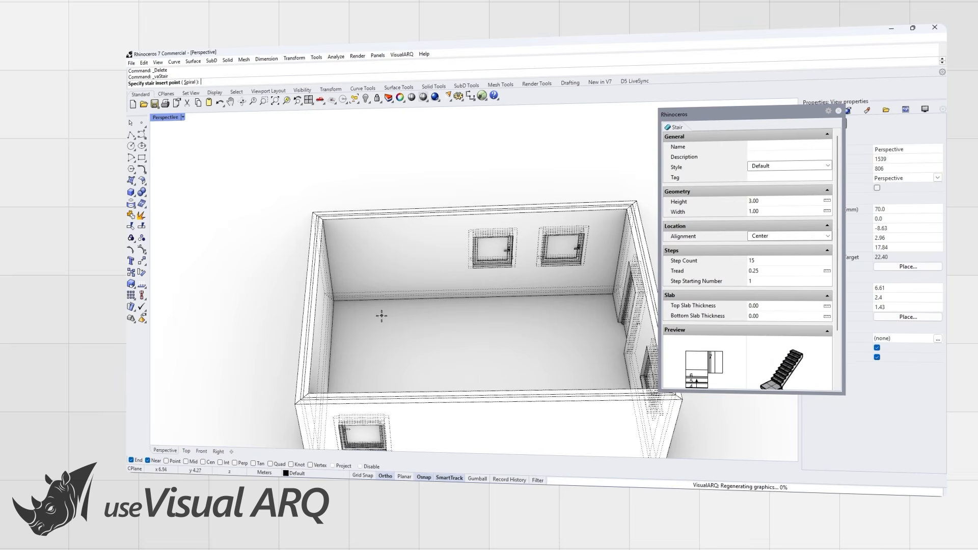
left_click(333, 327)
left_click(396, 325)
key("ctrl+z")
left_click(462, 323)
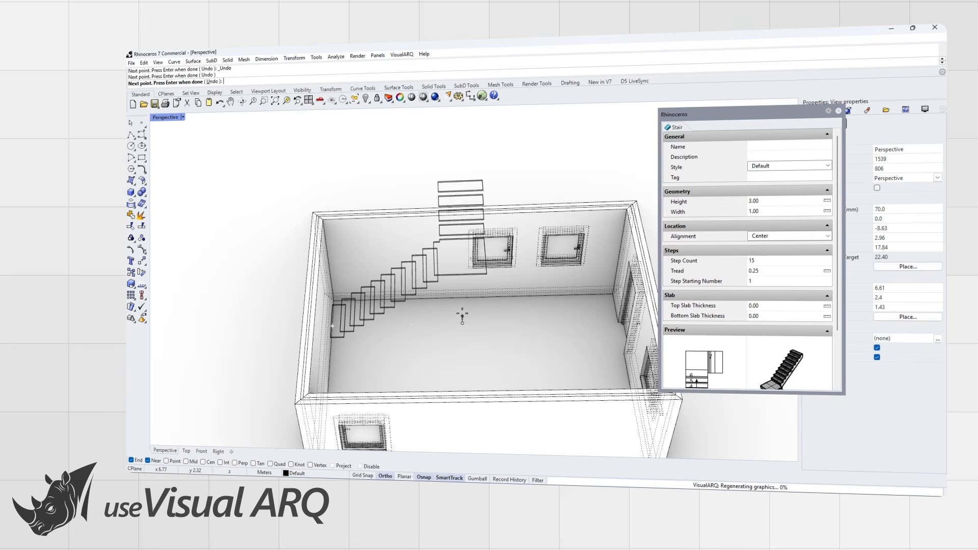
right_click_drag(463, 289, 382, 305)
key("Return")
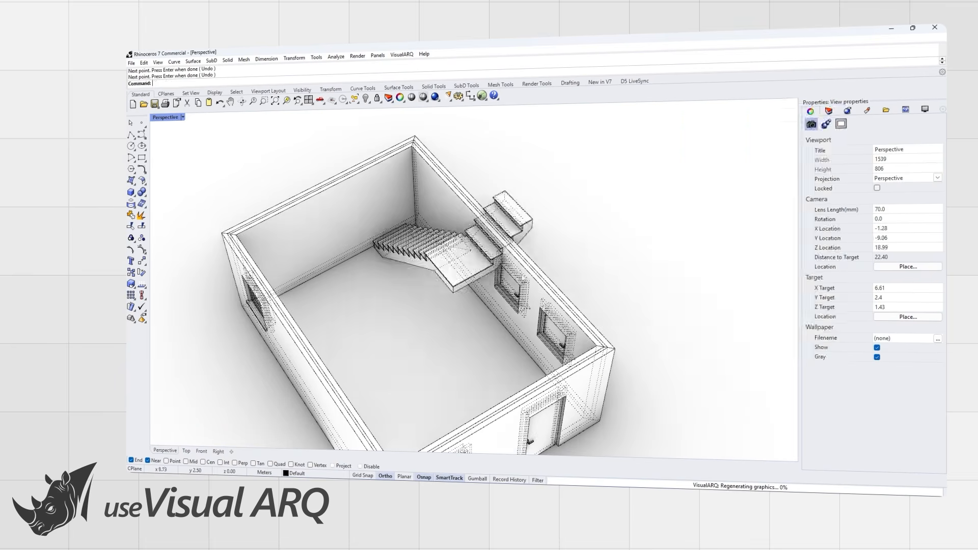
Turn on the Gumball and use it to reposition several building elements of the VisualARQ house.
right_click_drag(547, 260, 662, 264)
left_click(415, 285)
right_click_drag(415, 286, 479, 285)
left_click(478, 479)
left_click_drag(353, 278, 413, 283)
left_click(624, 280)
right_click_drag(623, 280, 389, 285)
left_click(492, 273)
left_click_drag(513, 263, 422, 267)
right_click_drag(535, 275, 428, 244)
left_click_drag(502, 216, 422, 224)
right_click_drag(448, 255, 417, 214)
left_click(611, 204)
right_click_drag(611, 204, 565, 217)
left_click(442, 237)
left_click_drag(439, 256, 501, 255)
left_click_drag(468, 233, 465, 228)
left_click(489, 275)
right_click_drag(499, 240, 459, 239)
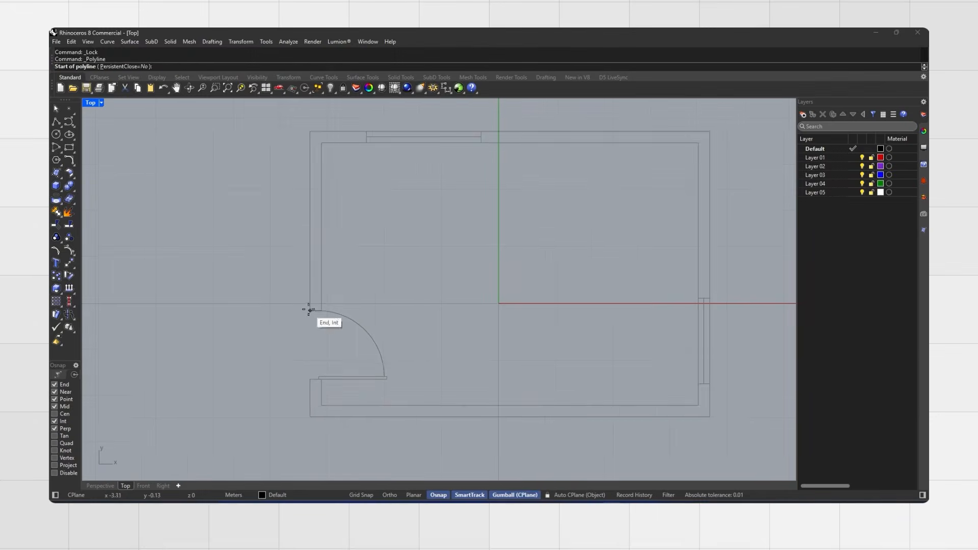
Trace a closed polyline around the wall segment between the door and the near edge of the upper window.
left_click(310, 310)
left_click(322, 310)
scroll(322, 300, "down", 2)
left_click(322, 172)
left_click(359, 172)
left_click(359, 164)
left_click(312, 164)
left_click(312, 309)
Trace a closed polyline around the corner wall segment between the two windows.
left_click(627, 299)
left_click(636, 298)
left_click(636, 164)
left_click(451, 163)
key("Return")
Trace a closed polyline around the remaining wall segment from the door along the plan's lower side.
left_click(312, 364)
left_click(312, 395)
left_click(636, 394)
left_click(322, 386)
left_click(322, 364)
left_click(312, 364)
Select the traced wall outlines and extrude them to a height of 2.8 m as solids.
left_click(322, 379, "shift")
left_click(101, 486)
right_click_drag(380, 346, 376, 320)
left_click(60, 189)
left_click(161, 204)
type("2.8")
key("Return")
right_click_drag(204, 214, 326, 244)
key("Escape")
Draw a rectangle across the door opening between the wall ends and extrude it into a solid.
left_click(69, 147)
scroll(563, 392, "up", 3)
right_click_drag(562, 391, 453, 395)
left_click(398, 400)
left_click(468, 422)
key("Return")
left_click(60, 189)
left_click(160, 204)
left_click(388, 273)
key("Escape")
Draw rectangles between the wall ends at both window gaps and extrude them 0.8 m to form the sill walls.
right_click_drag(305, 285, 438, 290)
left_click(69, 147)
left_click(371, 389)
left_click(576, 355)
right_click_drag(387, 394, 677, 356)
left_click(546, 366)
left_click(69, 147)
left_click(407, 396)
left_click(482, 369)
left_click(464, 372, "shift")
right_click_drag(464, 371, 315, 368)
left_click(59, 189)
left_click(154, 206)
type(".8")
key("Return")
Place the window profile 1.2 m above the sill wall to set the height of the opening.
left_click(69, 262)
left_click(557, 314)
left_click(561, 283)
left_click(396, 198)
type("1.2")
key("Return")
scroll(450, 209, "down", 2)
right_click_drag(504, 240, 489, 281, "shift")
Extrude the raised window profile to fill the wall above the opening, and delete the leftover geometry.
left_click(59, 188)
left_click(154, 206)
left_click(526, 213)
right_click_drag(529, 224, 422, 275)
key("Delete")
right_click_drag(576, 245, 606, 280)
key("ctrl+alt+a")
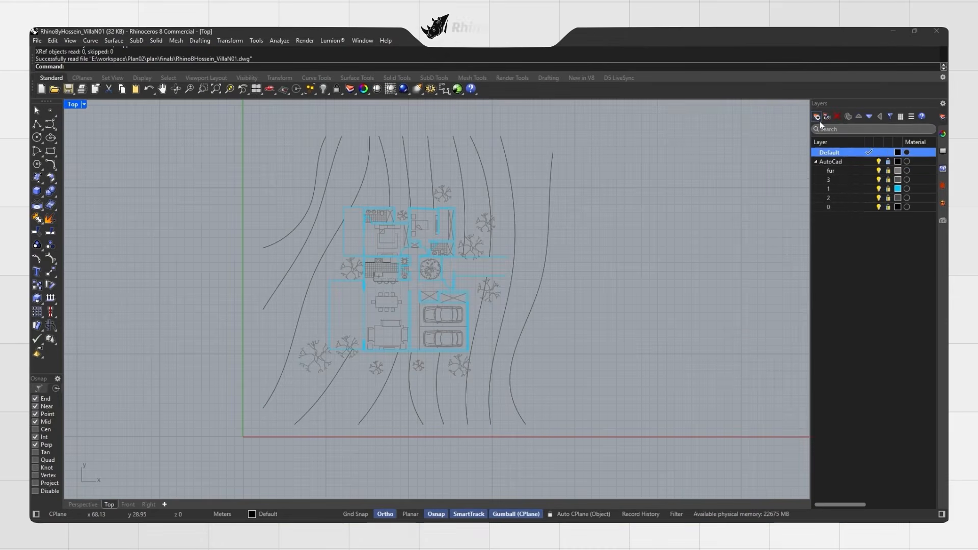
Create a layer named wall and make it the current layer.
left_click(818, 119)
type("wall")
key("Return")
left_click(868, 162)
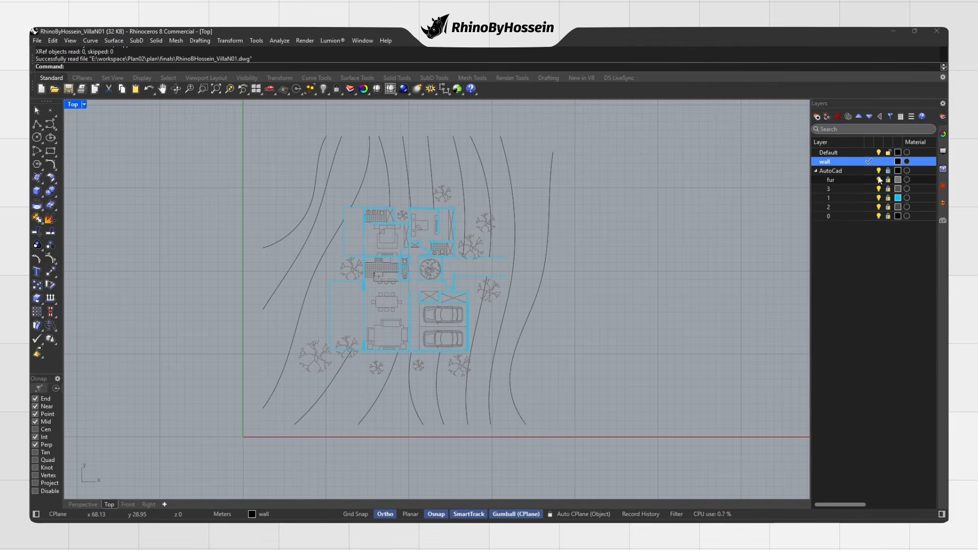
Hide the AutoCad sublayers fur, 3 and 2 so that only the wall lines of the plan remain.
left_click(878, 179)
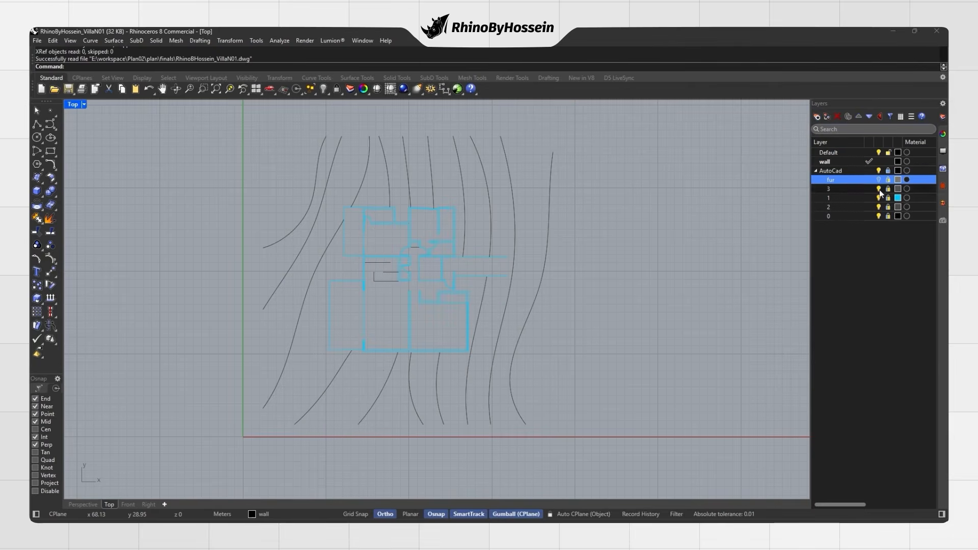
left_click(879, 190)
scroll(401, 240, "up", 5)
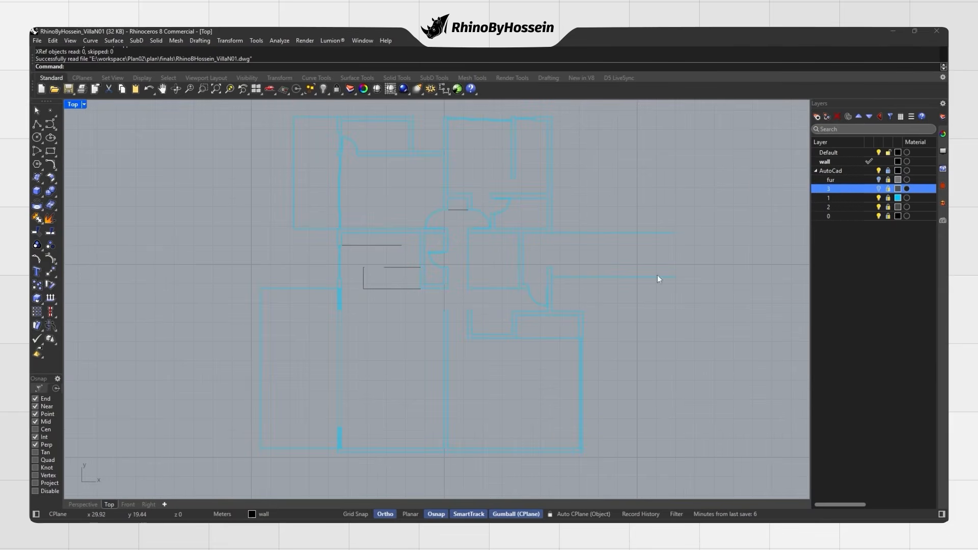
left_click(879, 206)
right_click_drag(669, 246, 658, 258)
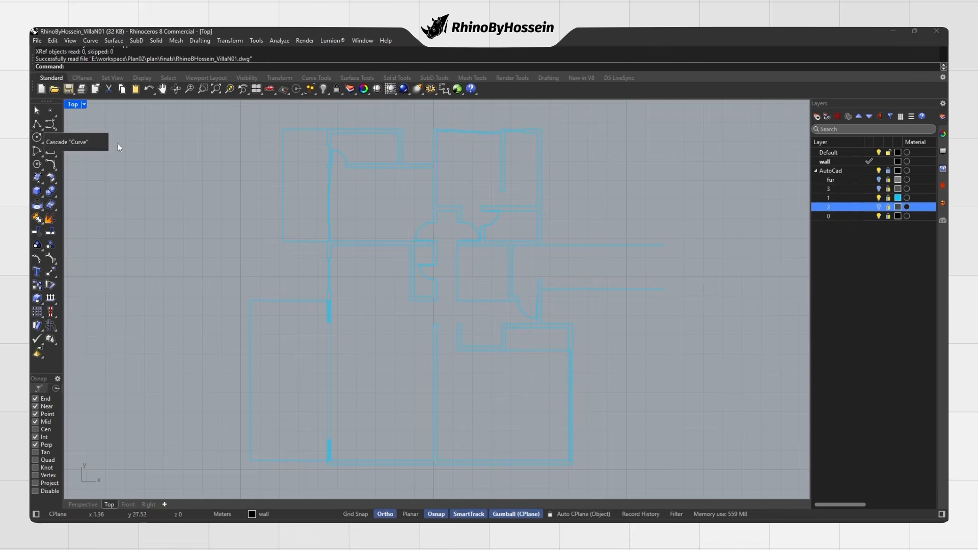
Trace the walls of the plan's upper-right room and its adjoining bathroom and hall partitions as one closed polyline.
left_click(37, 123)
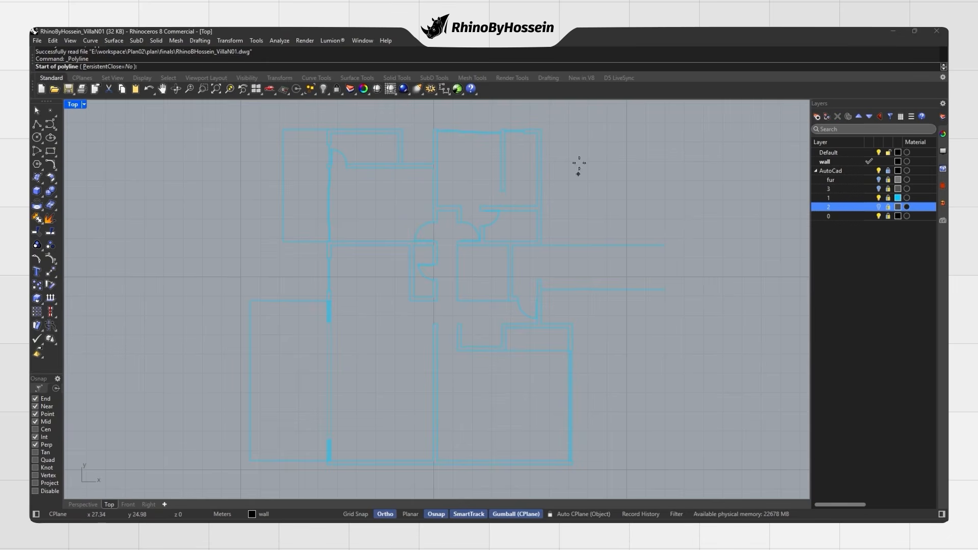
left_click(492, 134)
left_click(492, 142)
left_click(524, 141)
left_click(525, 311)
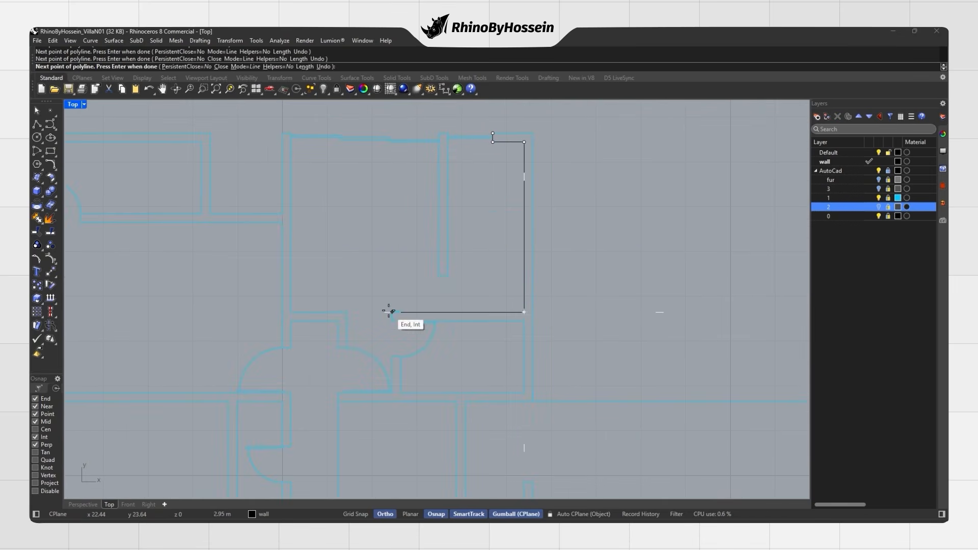
scroll(401, 377, "up", 3)
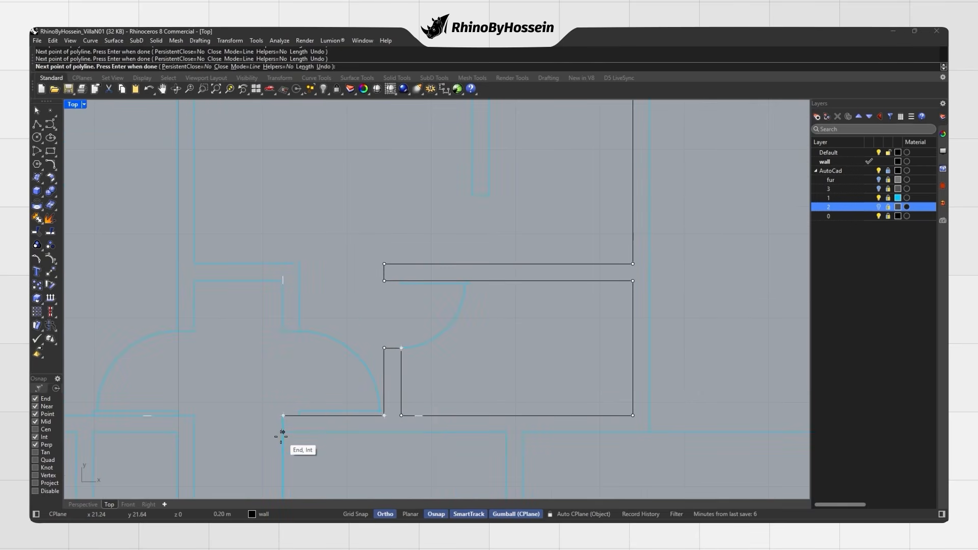
scroll(453, 444, "down", 3)
scroll(468, 371, "up", 2)
left_click(469, 371)
scroll(562, 204, "down", 6)
right_click_drag(562, 205, 516, 357)
left_click(525, 124)
left_click(492, 123)
right_click(457, 120)
Draw a rectangle over the freestanding partition inside the upper-right room.
left_click(50, 151)
left_click(448, 124)
left_click(455, 239)
Trace the walls of the upper-left bathroom and the connected bedroom partition as a closed polyline, including the short returns beside the hall doors.
left_click(37, 124)
left_click(328, 124)
scroll(333, 269, "up", 4)
left_click(325, 269)
left_click(394, 269)
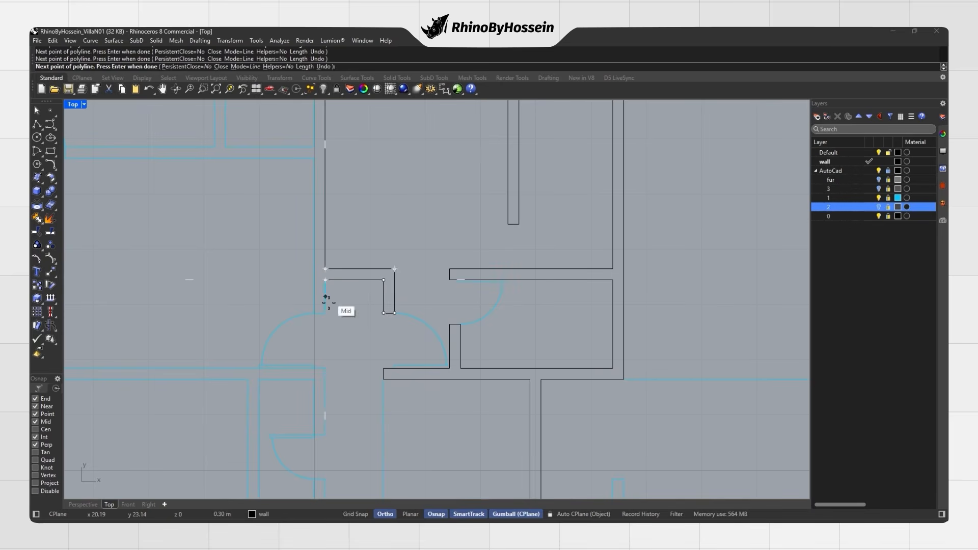
right_click_drag(241, 173, 519, 249)
scroll(517, 250, "down", 2)
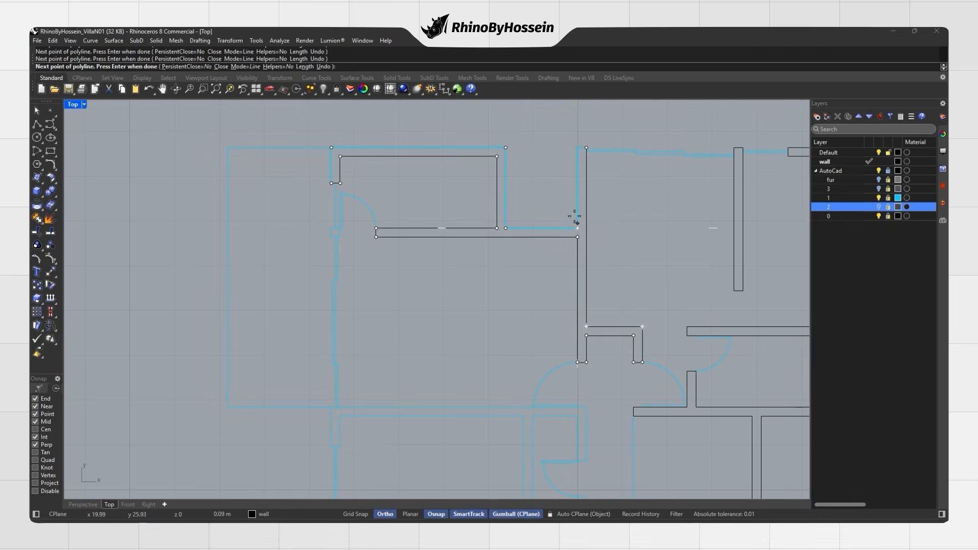
left_click(586, 148)
scroll(467, 219, "down", 3)
scroll(424, 270, "up", 4)
scroll(354, 241, "down", 1)
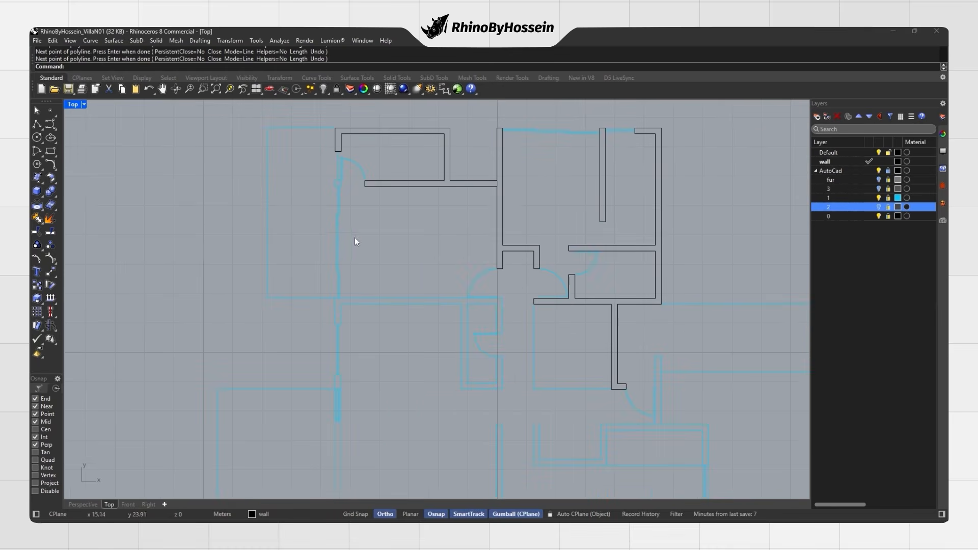
Draw a rectangle over the small column beside the bathroom door on the plan's left facade.
left_click(51, 150)
scroll(335, 172, "up", 8)
left_click(335, 191)
left_click(347, 205)
scroll(372, 223, "down", 2)
right_click_drag(371, 225, 349, 181)
Trace the wall between bedroom and living area, together with the small central room it joins, as a closed polyline.
left_click(36, 125)
right_click_drag(326, 412, 318, 332)
left_click(313, 294)
left_click(628, 293)
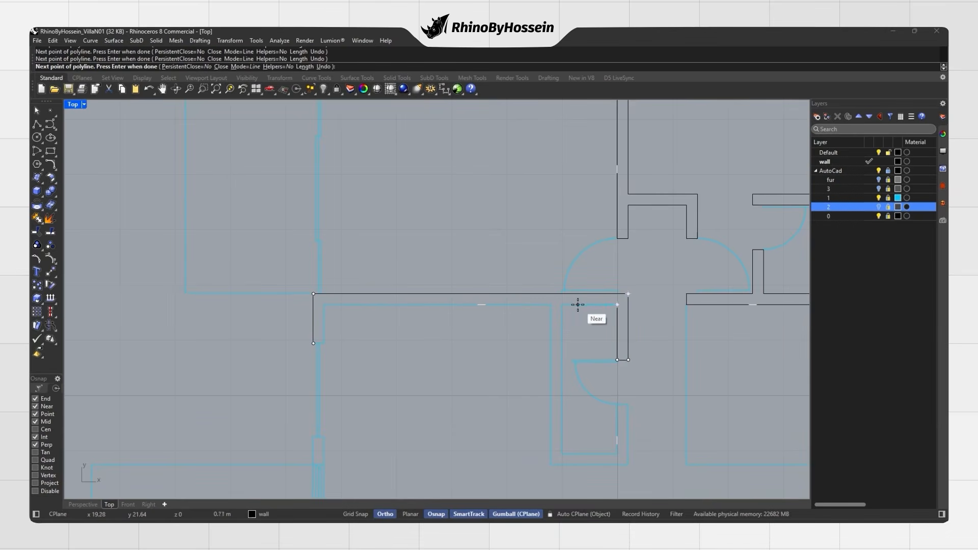
left_click(628, 465)
left_click(313, 343)
scroll(363, 255, "down", 12)
scroll(380, 306, "up", 8)
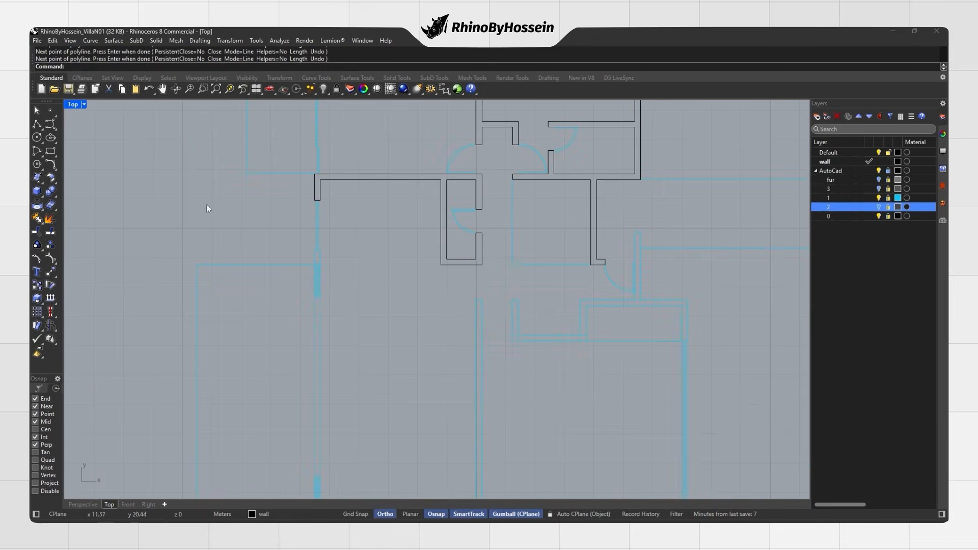
Draw a rectangle over the second column on the left facade, just above the large living-room opening.
left_click(50, 153)
scroll(278, 238, "up", 6)
left_click(348, 261)
left_click(358, 288)
scroll(386, 303, "down", 8)
right_click_drag(382, 452, 382, 353)
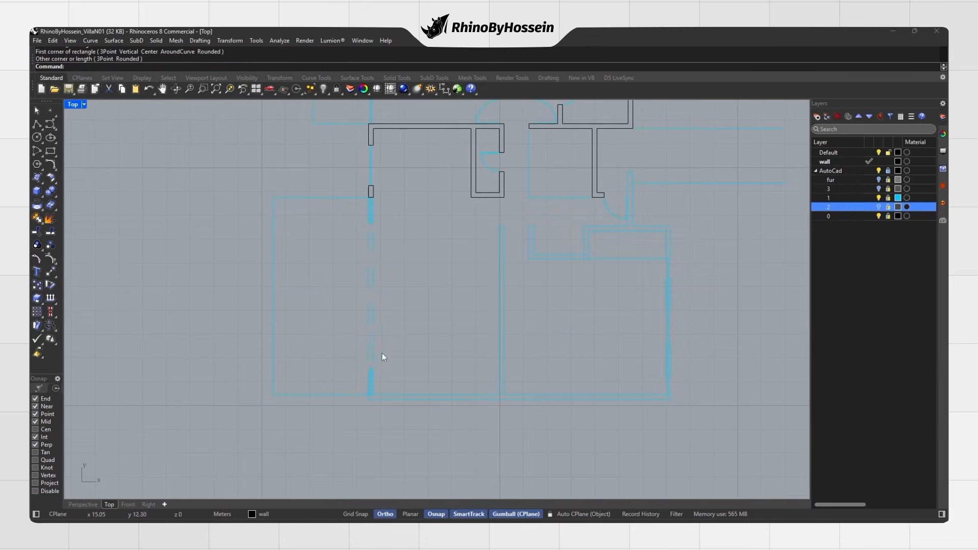
Trace the plan's lower outer wall and the perpendicular partition between living room and garage as one closed polyline.
left_click(37, 124)
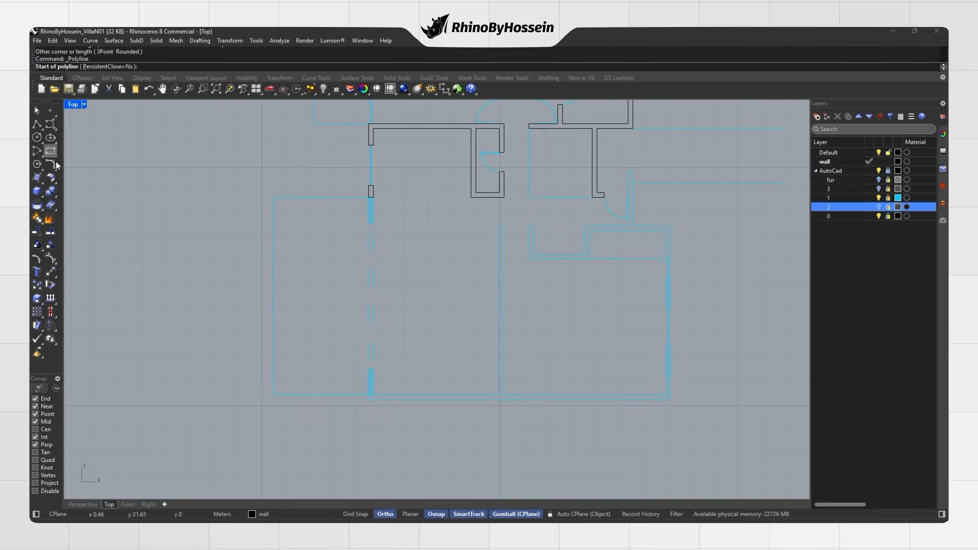
left_click(370, 405)
scroll(671, 401, "up", 3)
left_click(669, 400)
left_click(669, 394)
left_click(503, 394)
left_click(407, 137)
left_click(408, 395)
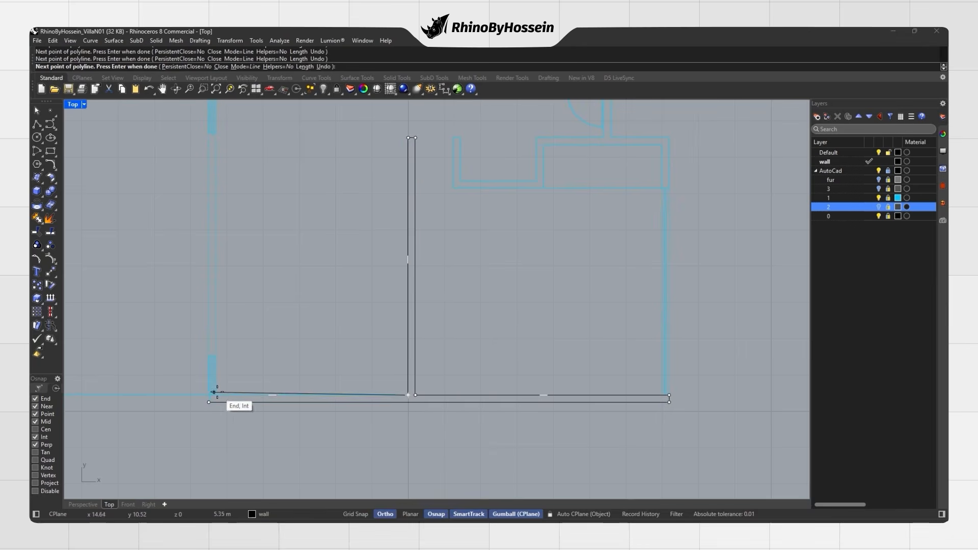
left_click(208, 403)
scroll(405, 390, "down", 2)
right_click_drag(457, 212, 443, 308)
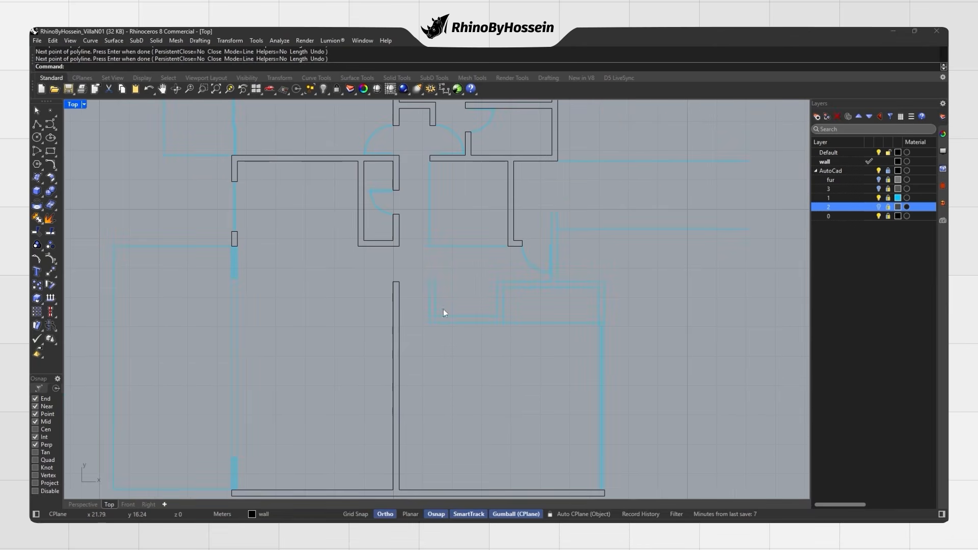
Trace the walls around the alcove and storage room above the garage, including the stub beside the entrance door, as a closed polyline.
right_click(443, 308)
left_click(430, 282)
left_click(430, 323)
left_click(503, 322)
left_click(503, 287)
scroll(593, 319, "up", 2)
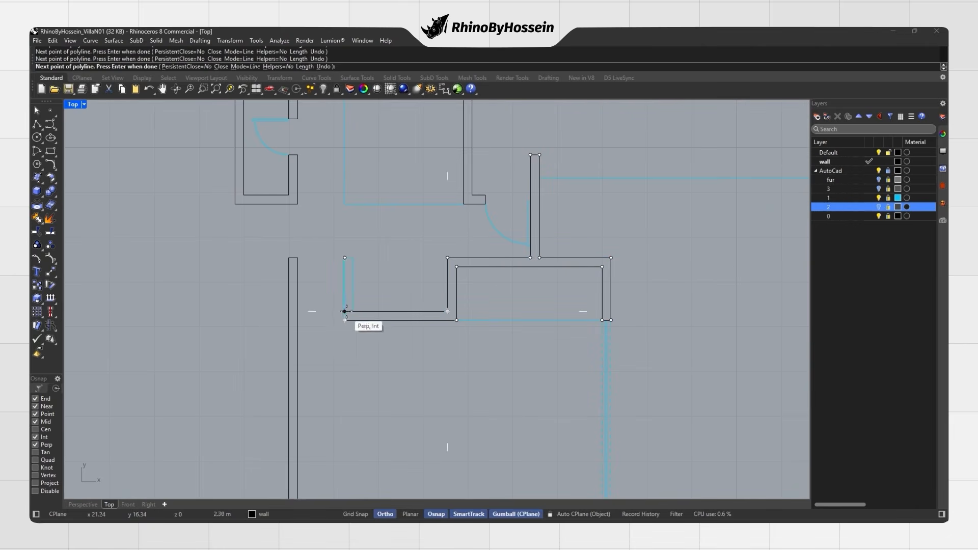
scroll(491, 305, "down", 5)
right_click_drag(439, 251, 469, 284)
scroll(470, 284, "up", 1)
scroll(470, 284, "down", 1)
Extrude all traced wall outlines as solids 2.8 m high and delete the leftover geometry.
left_click_drag(621, 149, 245, 482)
key("ctrl+F4")
scroll(444, 239, "up", 3)
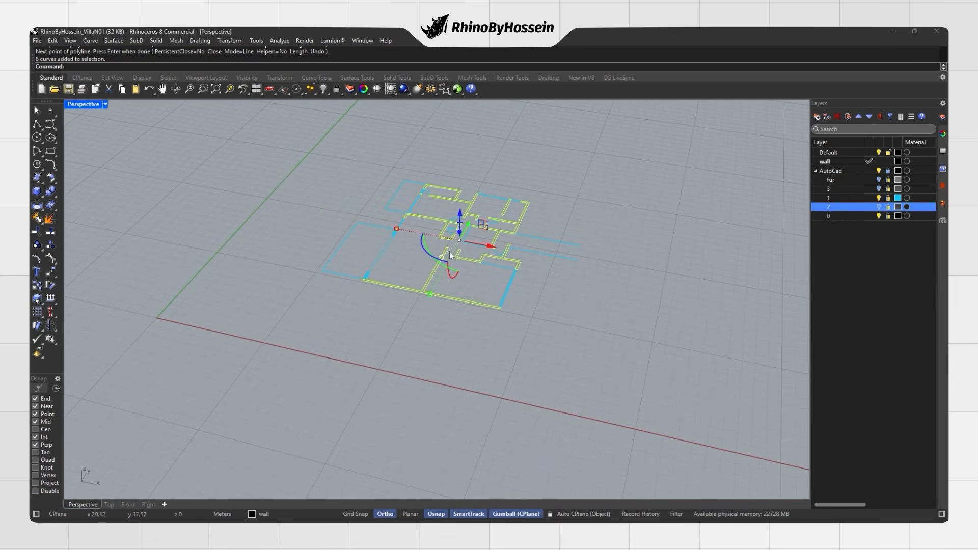
left_click(216, 89)
right_click_drag(438, 324, 422, 305)
mouse_move(514, 316)
right_mouse_down("shift")
mouse_move(519, 306)
mouse_move(512, 308)
right_mouse_up("shift")
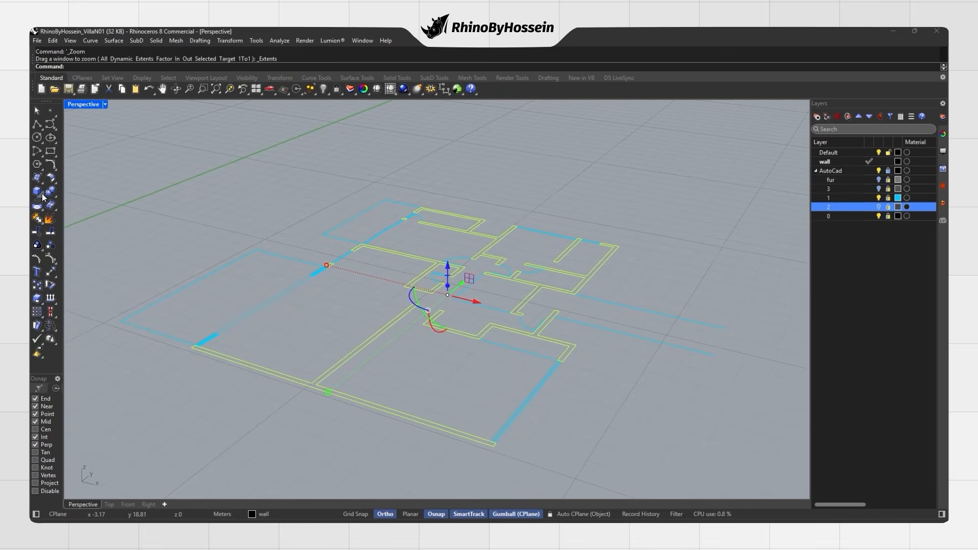
left_click(42, 196)
left_click(118, 208)
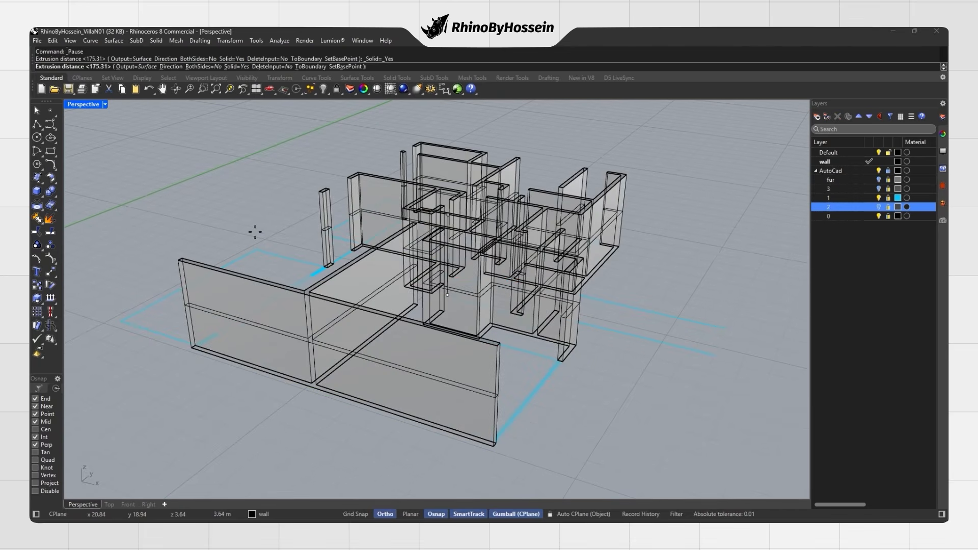
type("2.8")
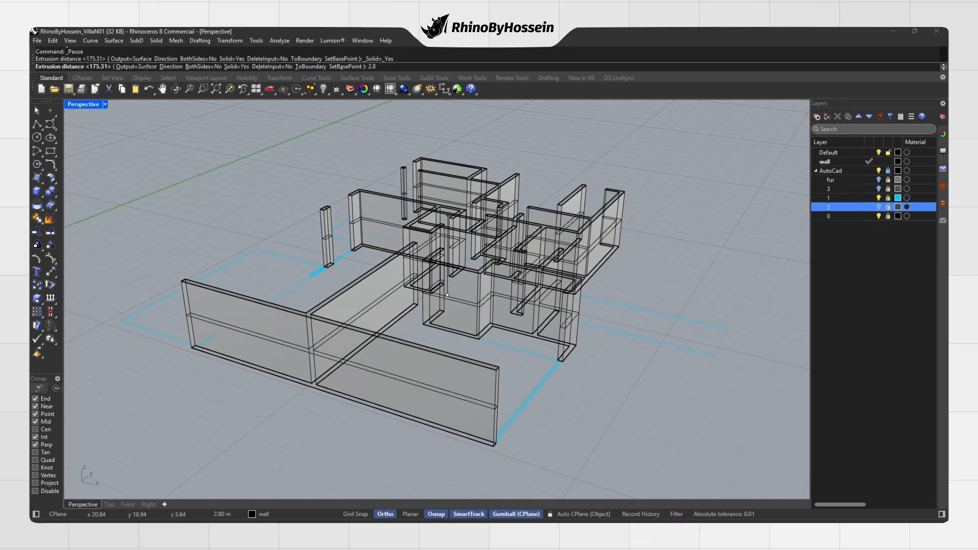
key("Return")
mouse_move(372, 319)
right_mouse_down()
mouse_move(322, 367)
mouse_move(377, 405)
right_mouse_up()
key("Delete")
Show the AutoCad sublayers fur and 2 again, keeping sublayer 3 hidden.
right_click_drag(482, 423, 591, 323)
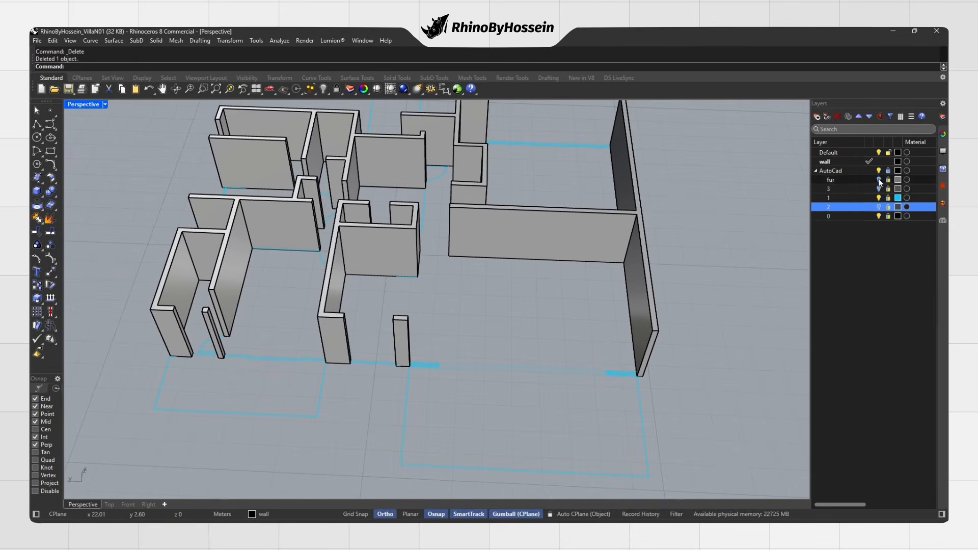
left_click(879, 180)
left_click(879, 189)
left_click(879, 189)
left_click(879, 208)
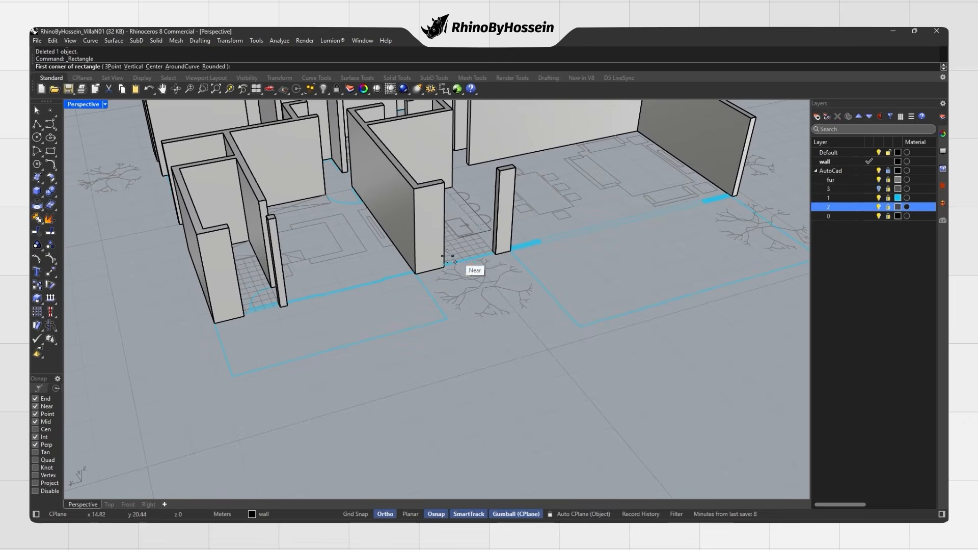
Draw a rectangle at floor level across the bedroom's facade opening, between the thin column and the wall end, and select it.
scroll(328, 289, "up", 8)
scroll(315, 304, "down", 3)
scroll(255, 323, "up", 3)
left_click(251, 325)
scroll(548, 267, "up", 3)
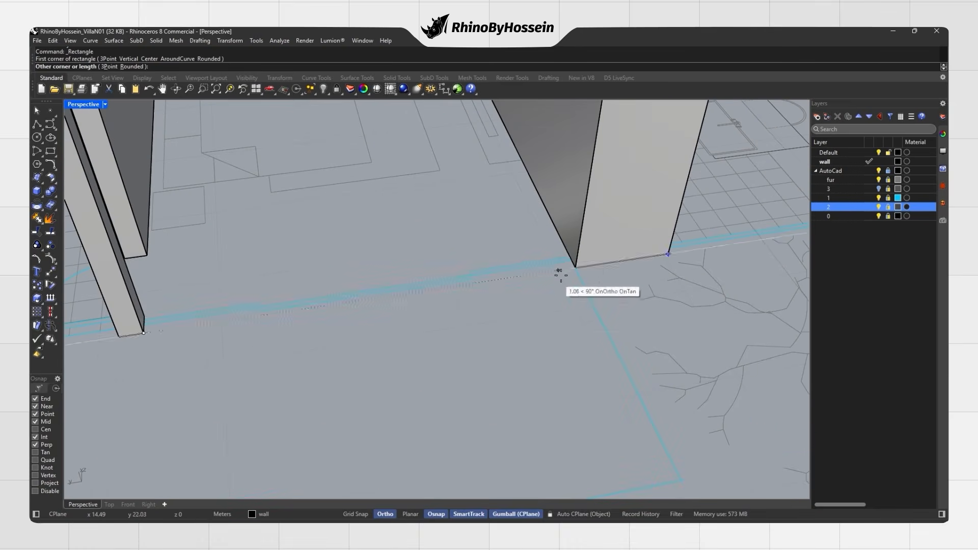
left_click(572, 257)
left_click(393, 279)
scroll(387, 280, "down", 3)
right_click_drag(382, 286, 337, 290)
Draw a second rectangle across the kitchen's facade opening, between the wall end and the next column, and add it to the selection.
right_click(532, 296)
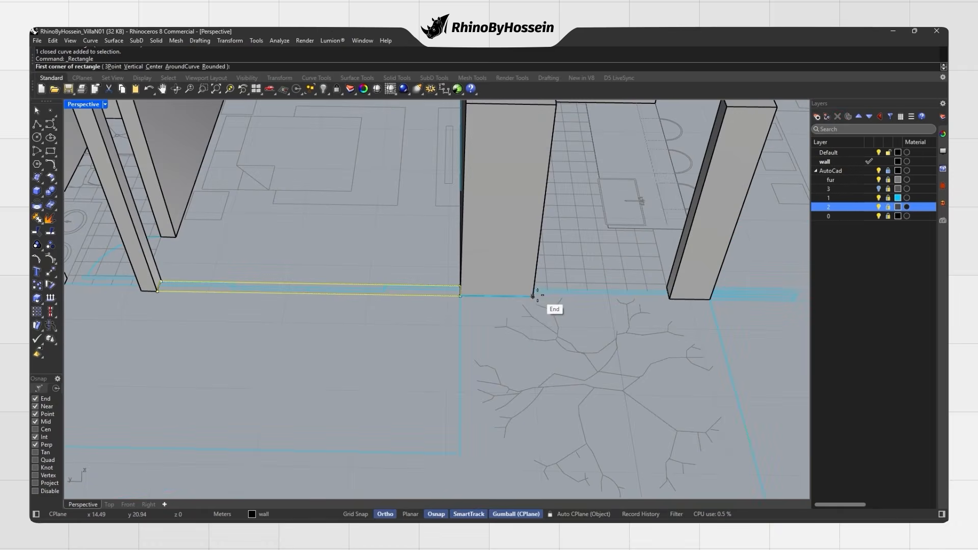
left_click(666, 287)
left_click(533, 296)
left_click(601, 298, "shift")
right_click_drag(710, 300, 341, 304, "shift")
Draw a third rectangle across the wide living-room facade opening and add it to the selection.
right_click(340, 304)
left_click(339, 304)
right_click_drag(652, 306, 313, 301, "shift")
left_click(674, 306)
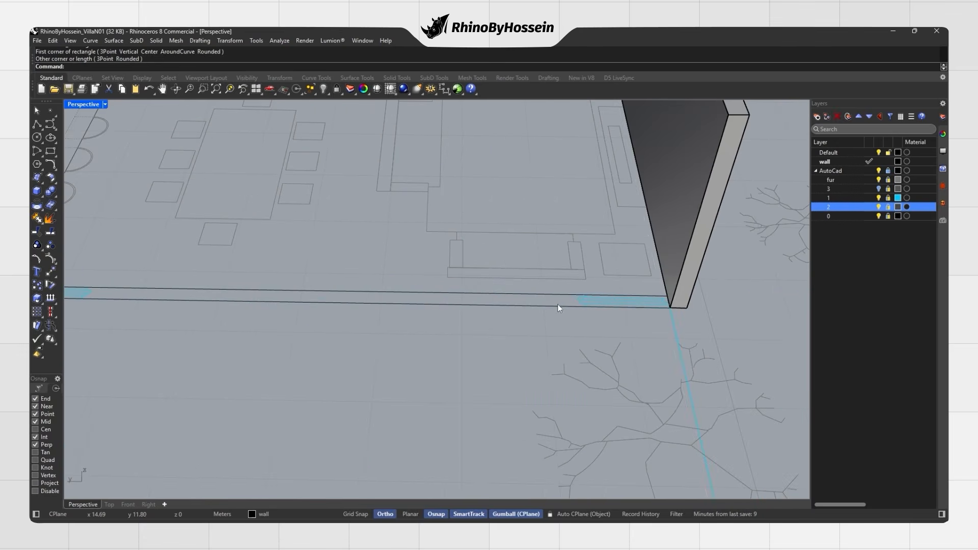
left_click(563, 304, "shift")
scroll(560, 306, "down", 5)
scroll(377, 252, "up", 2)
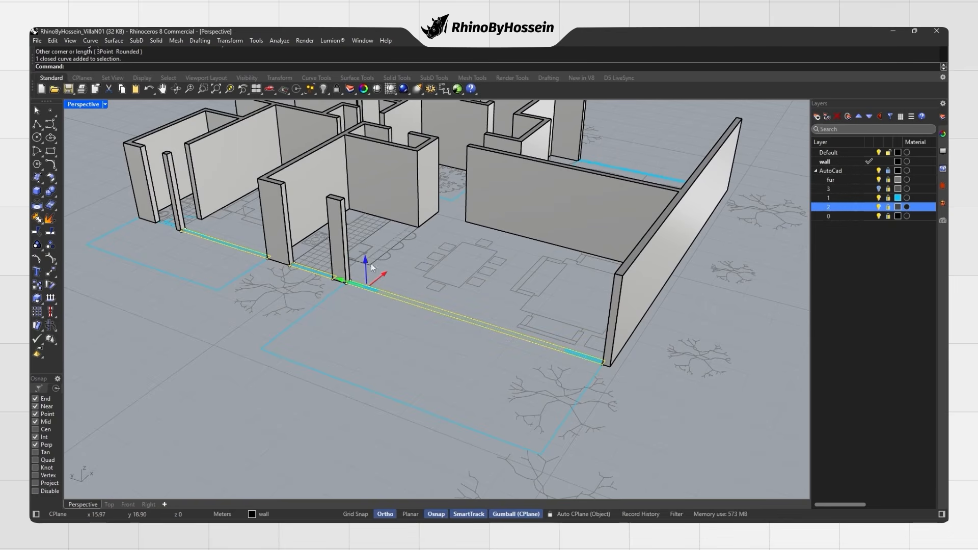
Raise the three selected rectangles to lintel height and extrude them as solids up to the top of the walls.
key("Return")
left_click(41, 197)
left_click(112, 212)
scroll(327, 213, "up", 4)
left_click(353, 192)
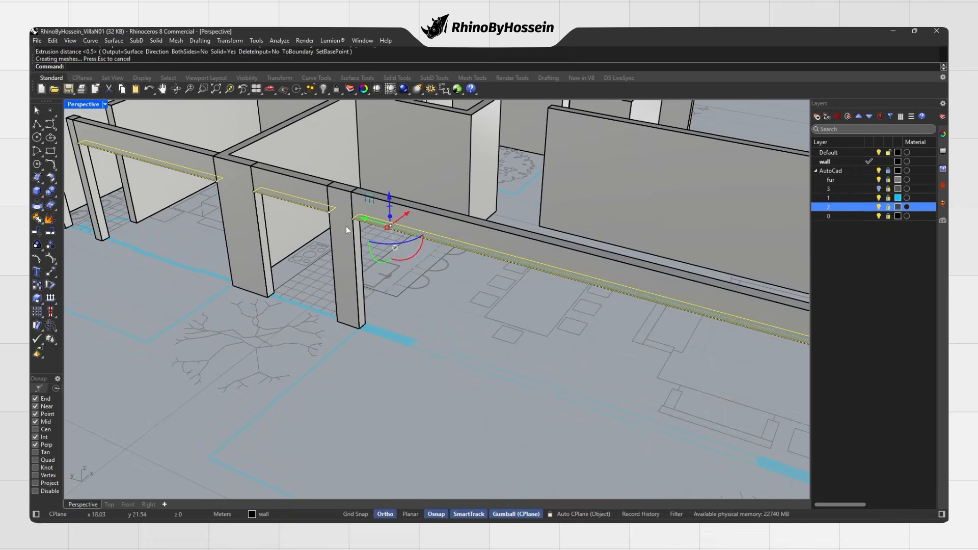
scroll(350, 215, "down", 5)
right_click_drag(351, 215, 457, 250)
left_click(568, 319)
right_click_drag(557, 329, 456, 345)
Draw a rectangle across the bathroom's facade door opening and raise it to lintel height.
left_click(51, 152)
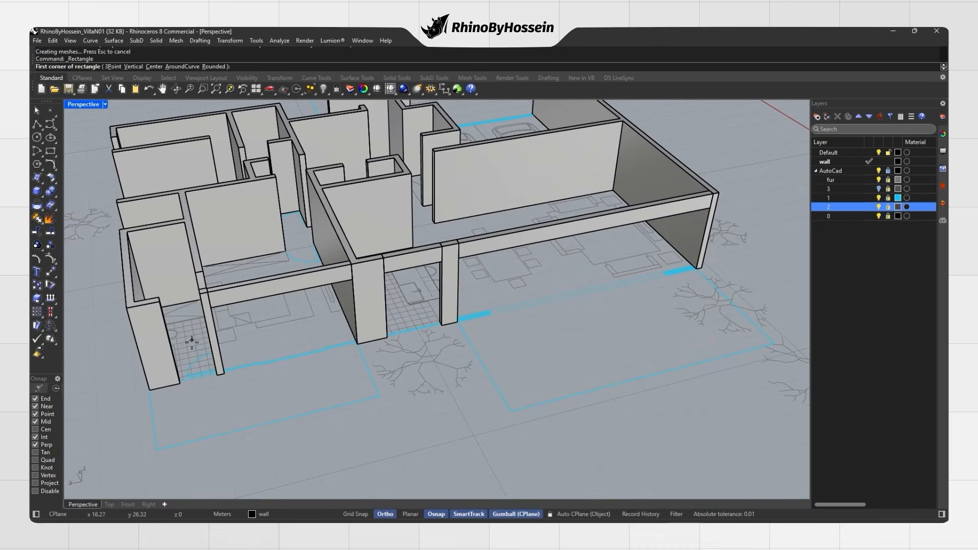
scroll(171, 366, "up", 10)
left_click(169, 366)
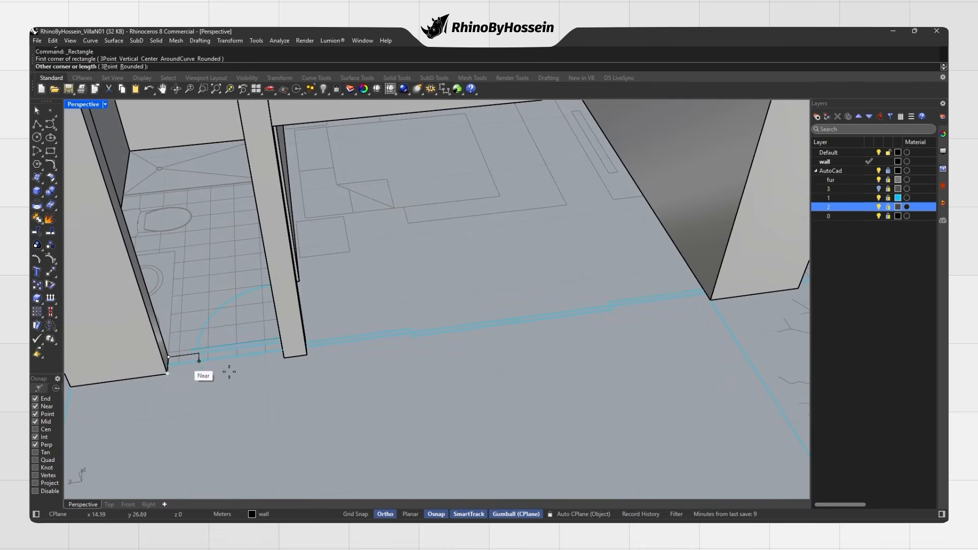
left_click(284, 359)
scroll(224, 329, "down", 3)
left_click_drag(232, 338, 225, 306)
Extrude the raised bathroom-door rectangle as a solid up to the top of the walls.
left_click(41, 195)
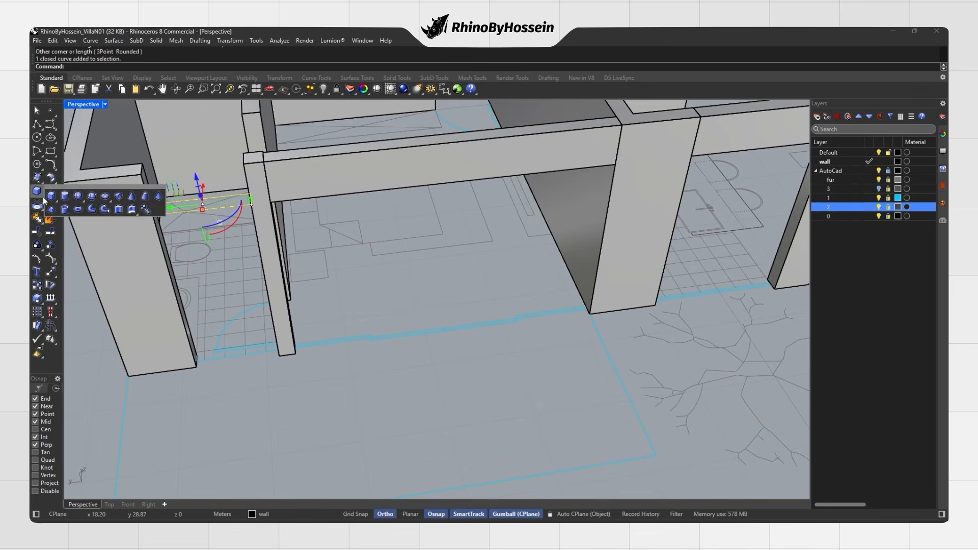
left_click(115, 212)
left_click(244, 164)
right_click_drag(247, 168, 356, 210)
scroll(423, 289, "down", 4)
left_click(600, 368)
Move the inner face of the lintel over the bedroom's facade opening to adjust its thickness.
right_click_drag(586, 361, 573, 308)
scroll(504, 228, "up", 5)
right_click_drag(505, 228, 563, 186)
scroll(563, 167, "up", 5)
left_click(585, 202, "ctrl+shift")
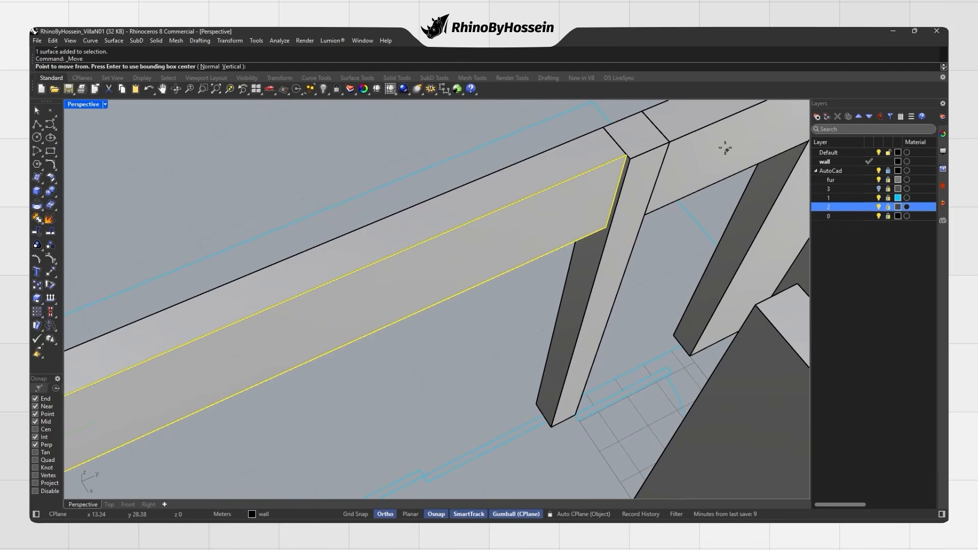
left_click(627, 158)
left_click(601, 179)
Draw a rectangle across the entrance door opening, between the entrance wall and the end of the facing wall.
scroll(570, 196, "down", 3)
right_click_drag(570, 197, 411, 282)
scroll(644, 201, "down", 3)
scroll(406, 310, "down", 2)
right_click_drag(435, 314, 214, 341, "shift")
scroll(403, 310, "down", 5)
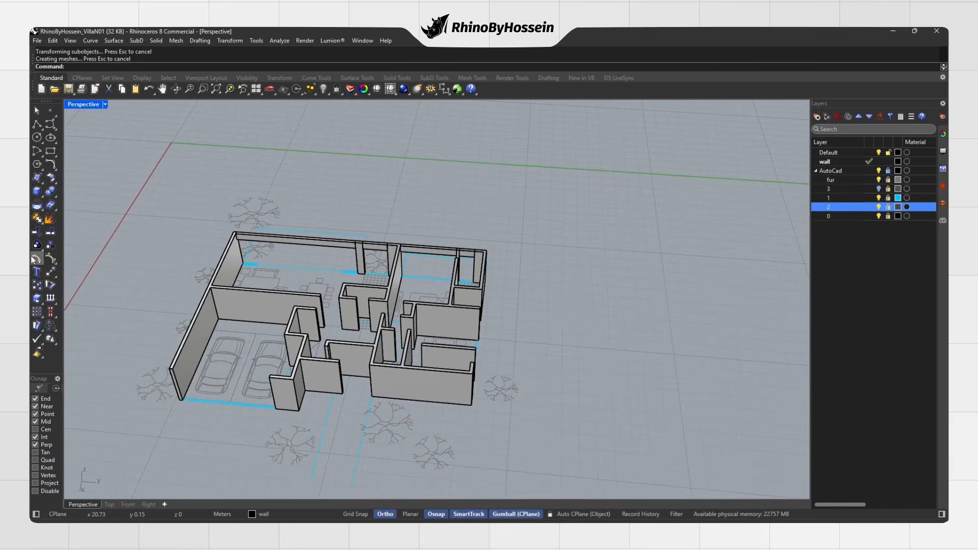
scroll(295, 381, "up", 3)
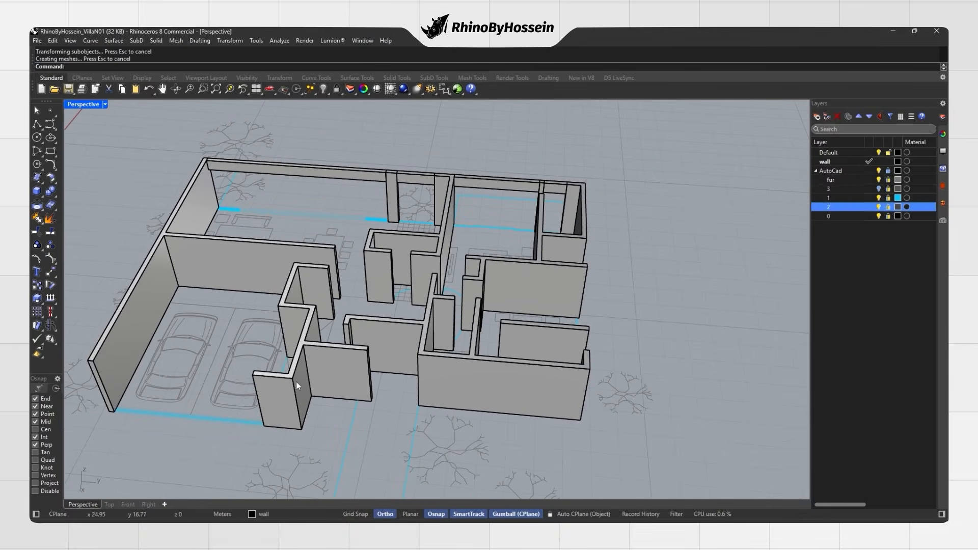
left_click(51, 155)
mouse_move(265, 351)
right_mouse_down()
mouse_move(275, 367)
mouse_move(303, 338)
mouse_move(390, 301)
right_mouse_up()
scroll(311, 341, "up", 8)
left_click(390, 297)
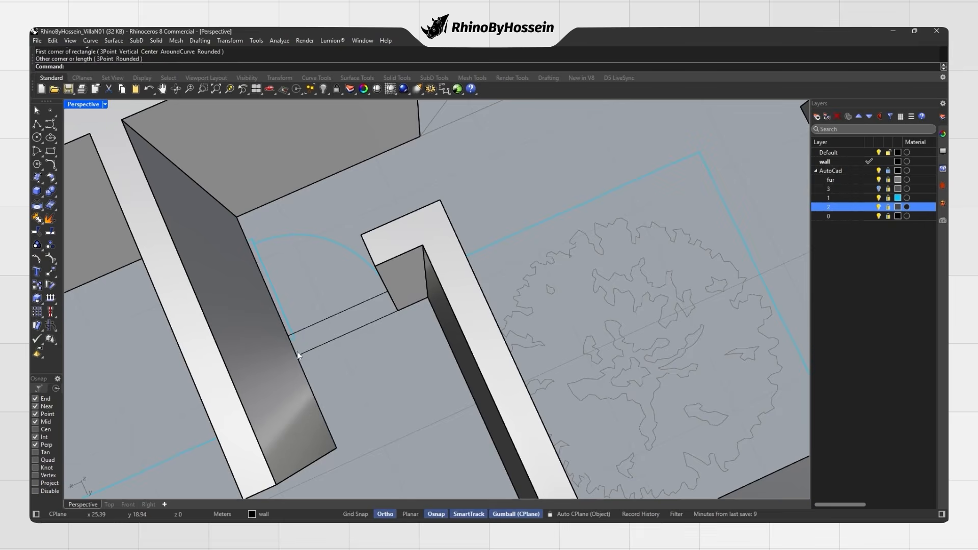
left_click(295, 351)
scroll(305, 352, "down", 3)
right_click_drag(338, 335, 372, 338)
Draw a rectangle across the full width of the garage opening.
right_click(372, 339)
left_click(443, 381)
scroll(390, 378, "down", 7)
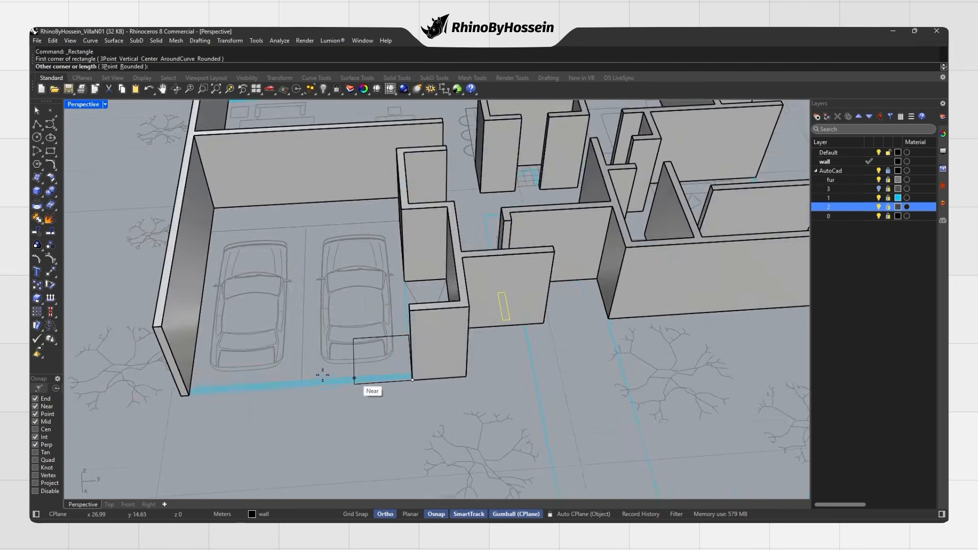
scroll(194, 393, "up", 8)
left_click(242, 380)
scroll(243, 381, "down", 6)
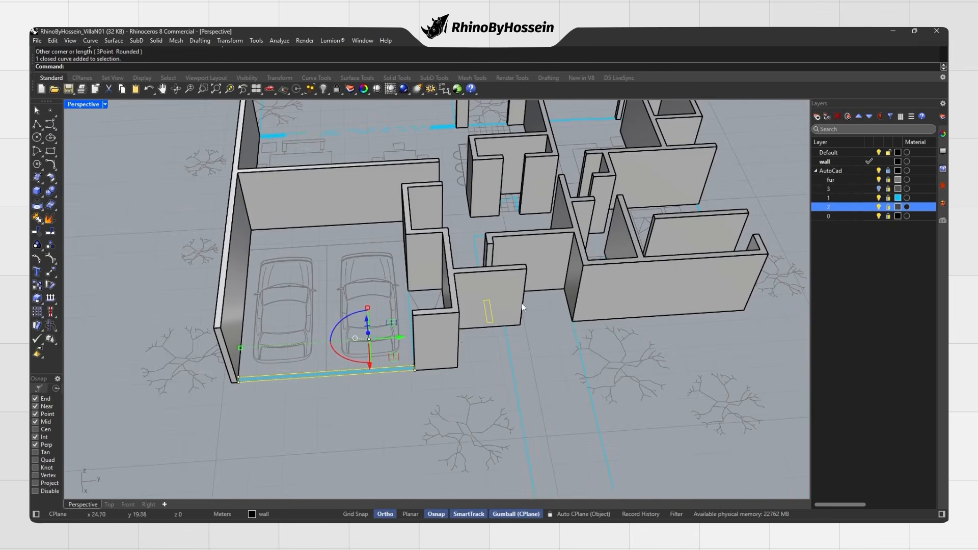
Draw a rectangle across the door opening of the small central room, flush with the walls on both sides.
scroll(539, 358, "up", 3)
right_click_drag(539, 358, 250, 224)
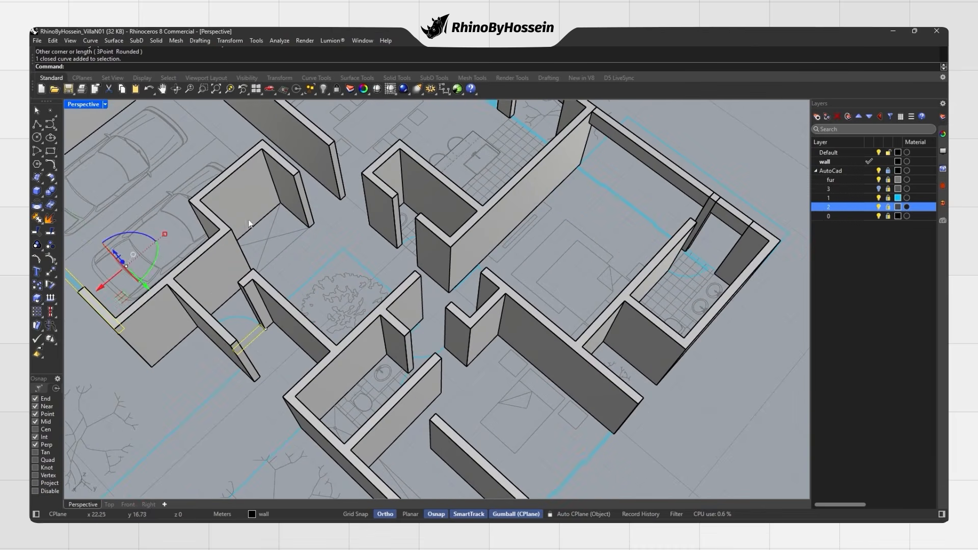
left_click(49, 152)
scroll(432, 224, "up", 6)
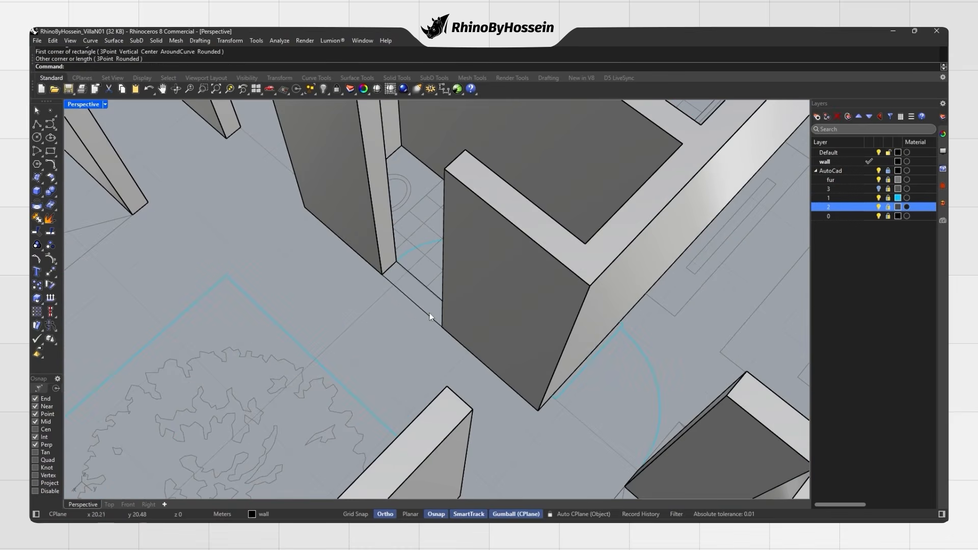
Add the small central room's door rectangle to the selection and draw a rectangle across the smaller bedroom's door opening.
left_click(429, 314, "shift")
scroll(430, 315, "down", 7)
scroll(454, 404, "up", 4)
right_click(454, 404)
left_click(444, 362)
left_click(489, 420)
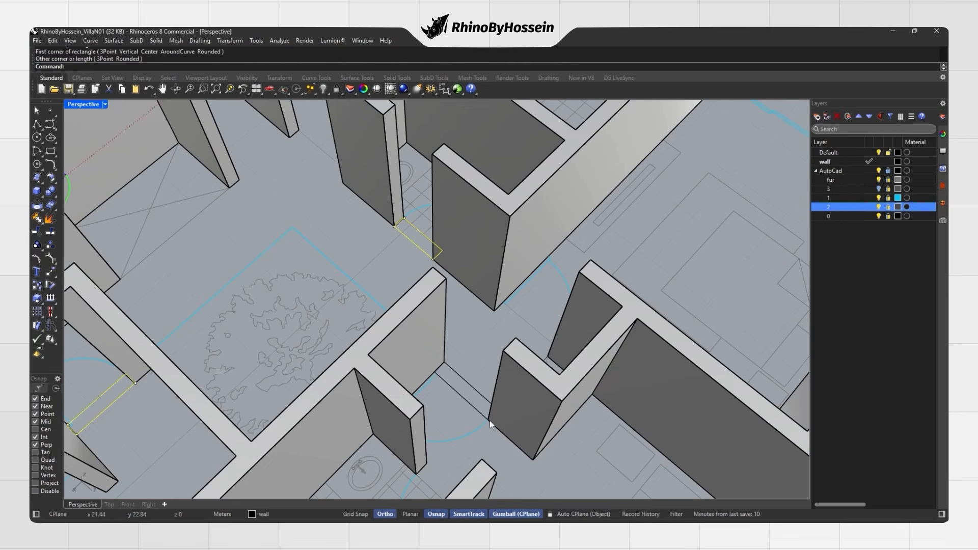
Draw a rectangle across the master bedroom's door opening beside the closet block and add it to the selection.
right_click(496, 337)
right_click_drag(496, 337, 583, 349)
left_click(570, 286)
left_click(484, 288)
left_click(487, 288, "shift")
Draw a rectangle across the door opening of the smaller bedroom's bathroom and add it to the selection.
scroll(485, 288, "down", 7)
right_click_drag(481, 290, 342, 347)
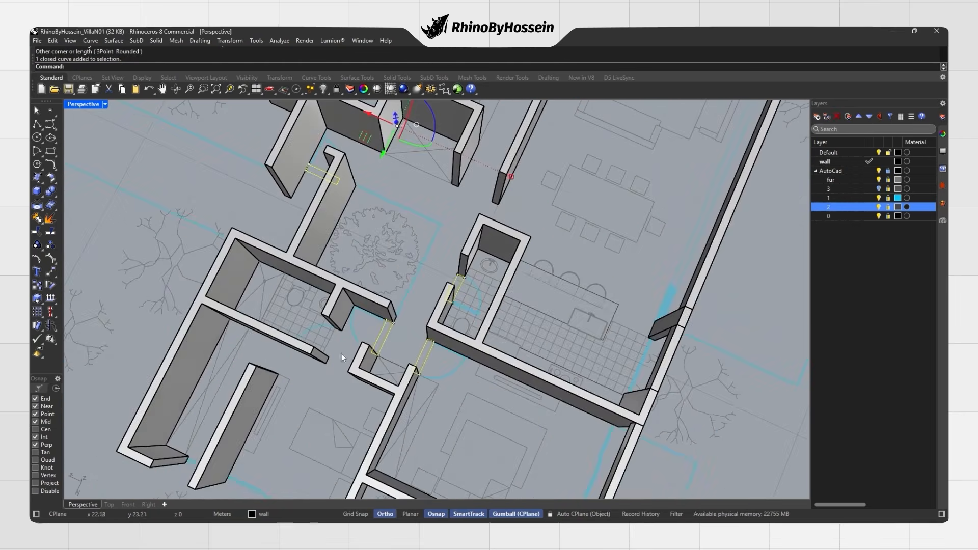
scroll(332, 326, "up", 7)
right_click(324, 293)
left_click(325, 280)
left_click(307, 369)
left_click(316, 347, "shift")
Draw a rectangle across the master bathroom's door opening and add it to the selection.
scroll(316, 347, "down", 7)
mouse_move(317, 347)
right_mouse_down()
mouse_move(340, 350)
mouse_move(411, 326)
mouse_move(384, 321)
right_mouse_up()
scroll(580, 369, "up", 8)
right_click(509, 369)
left_click(453, 369)
left_click(538, 350)
left_click(526, 351, "shift")
Raise the selected opening rectangles and extrude them as solid lintels up to the top of the walls.
scroll(525, 350, "down", 7)
right_click_drag(525, 348, 502, 262)
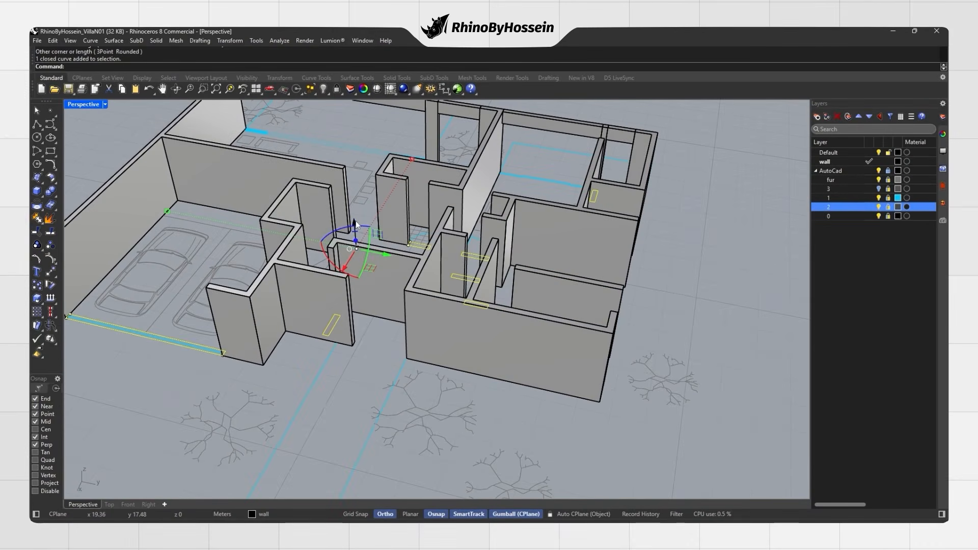
key("Return")
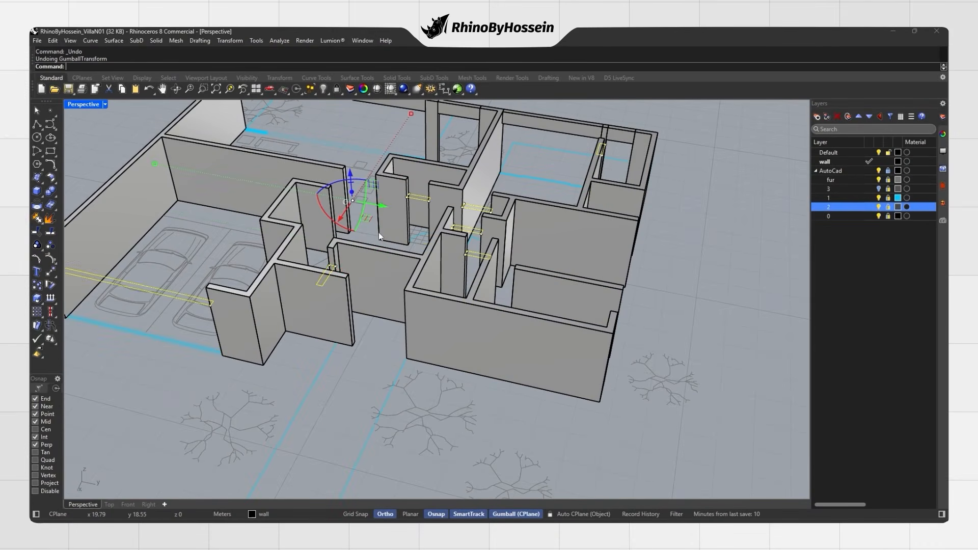
left_click(41, 197)
left_click(119, 209)
left_click(210, 289)
right_click_drag(335, 296, 348, 294)
Draw rectangles across the narrow and the wide opening in the smaller bedroom's end facade and select both.
right_click_drag(413, 321, 255, 321)
scroll(389, 331, "down", 7)
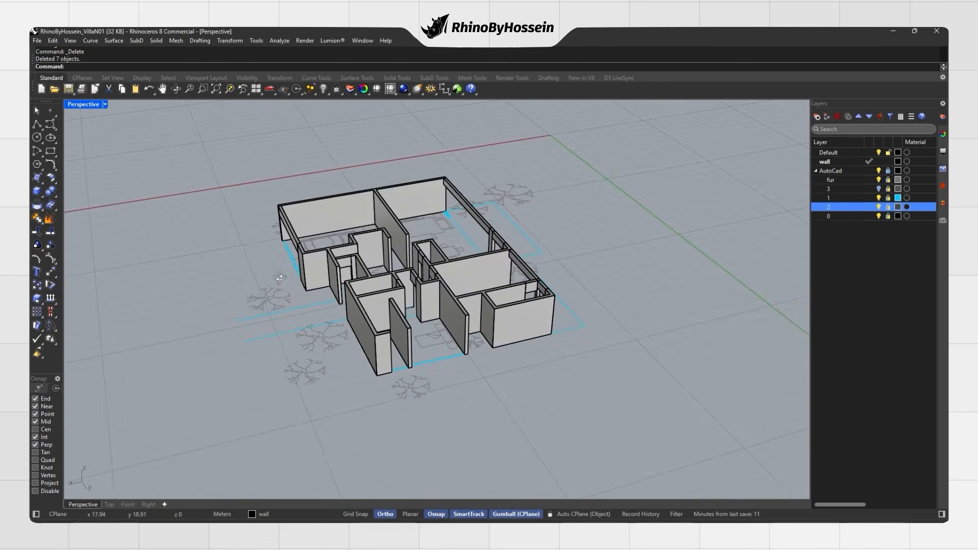
scroll(389, 334, "up", 5)
right_click_drag(389, 334, 249, 337)
left_click(50, 151)
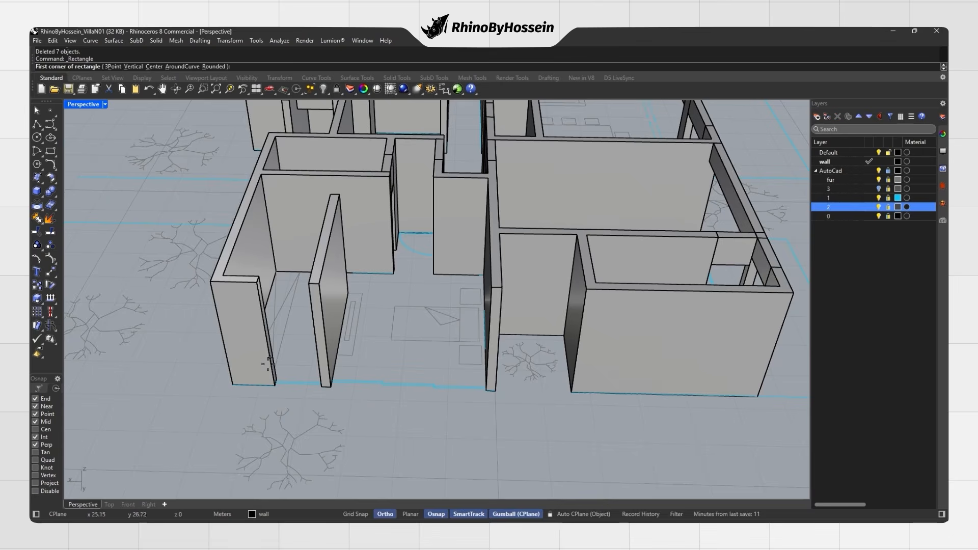
scroll(285, 397, "up", 4)
left_click(280, 396)
scroll(393, 402, "up", 4)
left_click(373, 390)
left_click(403, 404)
left_click(310, 402, "shift")
scroll(310, 404, "down", 8)
right_click_drag(310, 403, 394, 388)
Raise the two facade rectangles, extrude them to the top of the walls as lintels, and delete the outlines.
left_click(538, 334)
type("2")
key("Return")
left_click(41, 195)
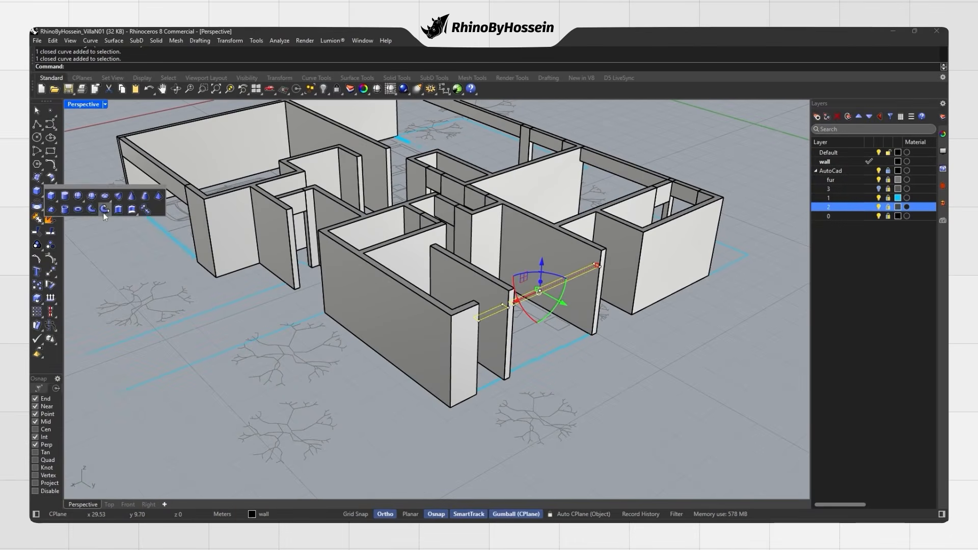
left_click(103, 210)
left_click(479, 303)
key("Delete")
Draw a rectangle at ground level across the kitchen's facade opening, flush with the walls on both sides.
right_click_drag(488, 317, 326, 357)
scroll(466, 364, "up", 10)
scroll(465, 355, "down", 10)
right_click_drag(464, 356, 205, 268)
left_click(50, 151)
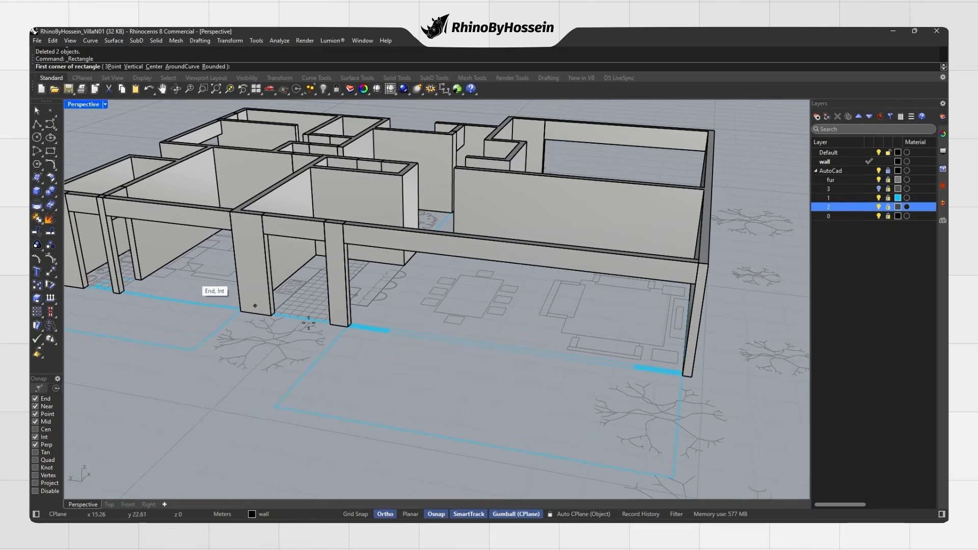
scroll(306, 351, "up", 5)
left_click(313, 355)
scroll(390, 359, "up", 6)
left_click(622, 321)
Extrude the kitchen opening's rectangle 0.2 m as a solid sill and delete the outline.
left_click(39, 194)
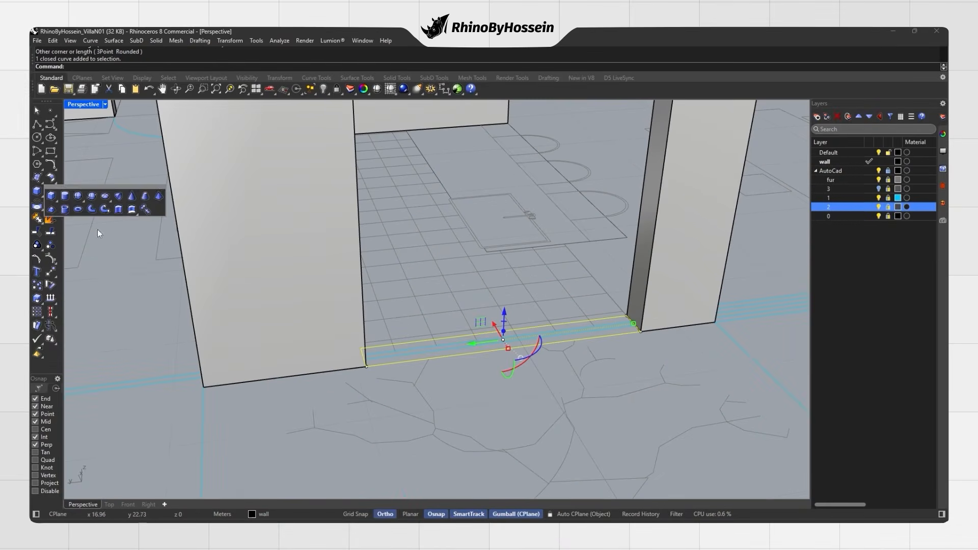
left_click(118, 210)
type(".")
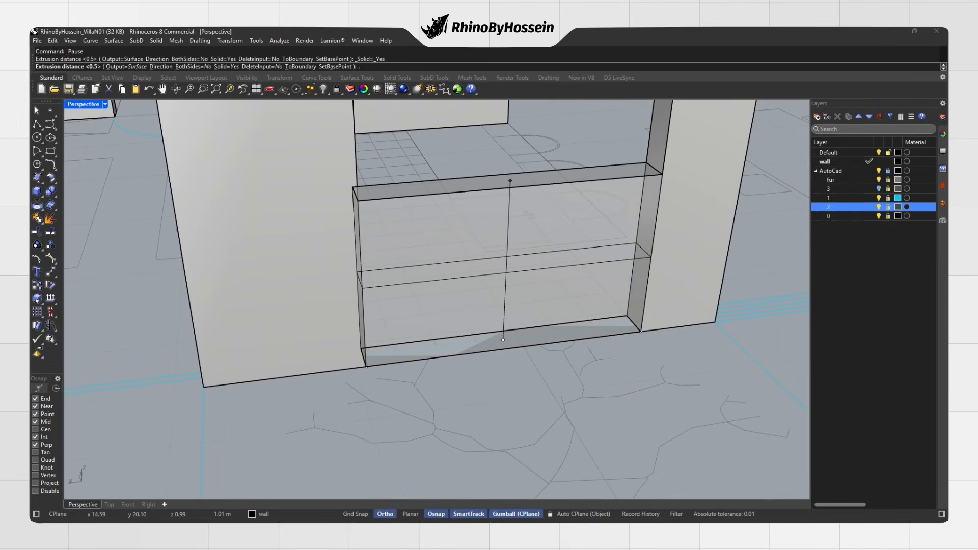
type("2")
key("Return")
scroll(222, 238, "down", 5)
scroll(222, 237, "down", 10)
key("Delete")
Draw a rectangle at ground level across the narrow opening in the smaller bedroom's end facade.
right_click_drag(340, 341, 61, 199)
left_click(52, 152)
scroll(367, 351, "up", 10)
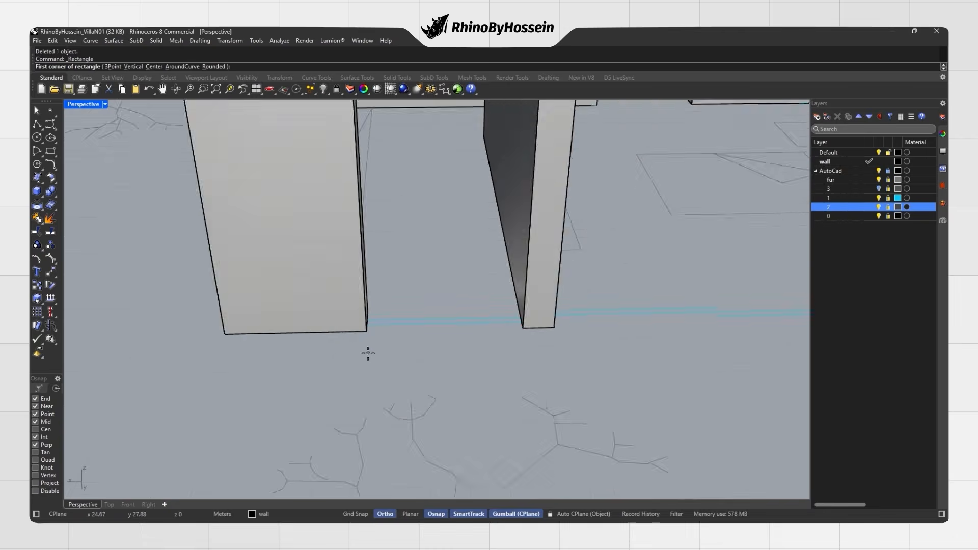
left_click(355, 302)
left_click(701, 334)
left_click(640, 335)
scroll(640, 336, "down", 12)
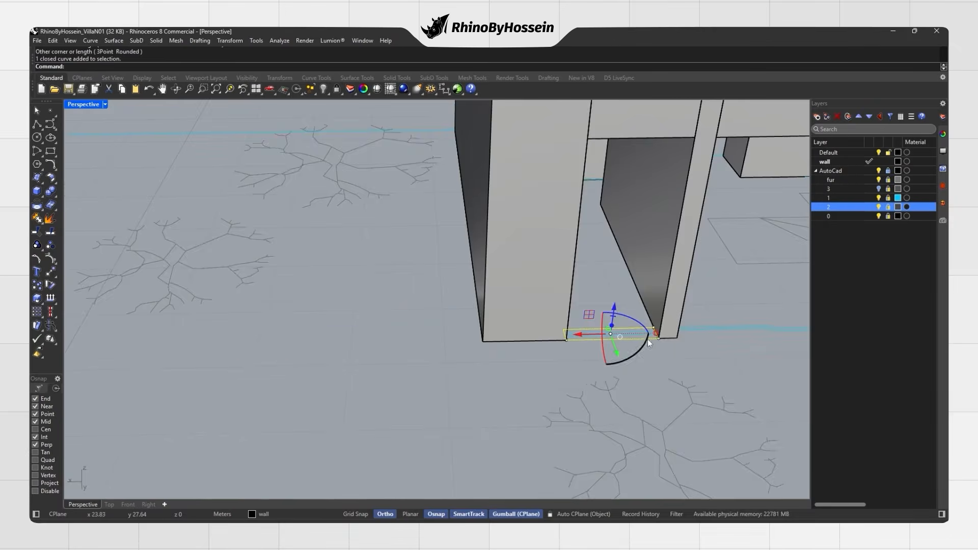
Draw a rectangle at ground level across the wide opening in the smaller bedroom's end facade and select it.
right_click_drag(673, 336, 425, 352, "shift")
right_click(428, 353)
left_click(427, 353)
scroll(754, 364, "up", 5)
key("Escape")
left_click(705, 337)
left_click(205, 337)
left_click(292, 341)
Extrude the bedroom facade's two ground-level rectangles 0.2 m as solid sills and delete the outlines.
left_click(40, 194)
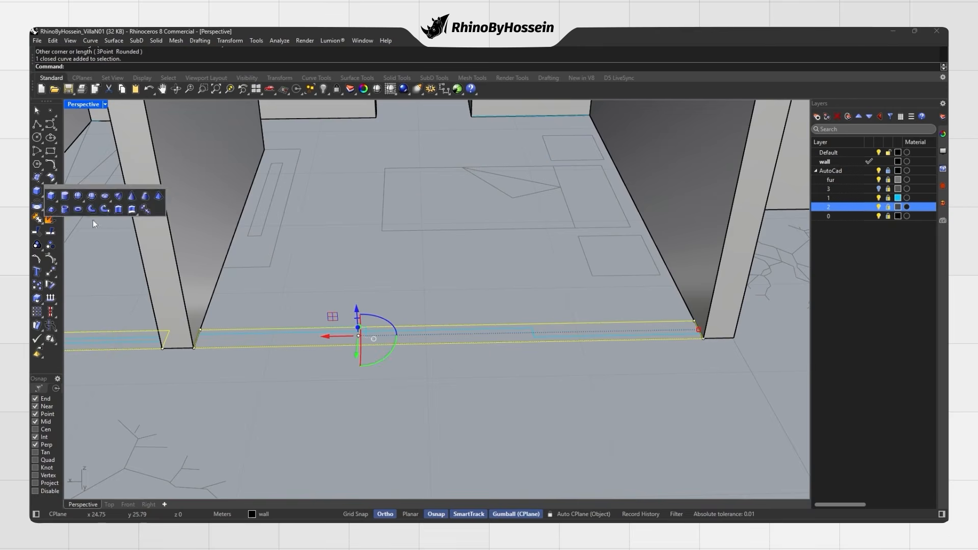
left_click(120, 207)
type("0.2")
key("Return")
scroll(329, 270, "down", 8)
key("Delete")
Create a layer named floor, make it current, and hide the wall layer in the top view.
right_click_drag(384, 295, 377, 387)
left_click(50, 151)
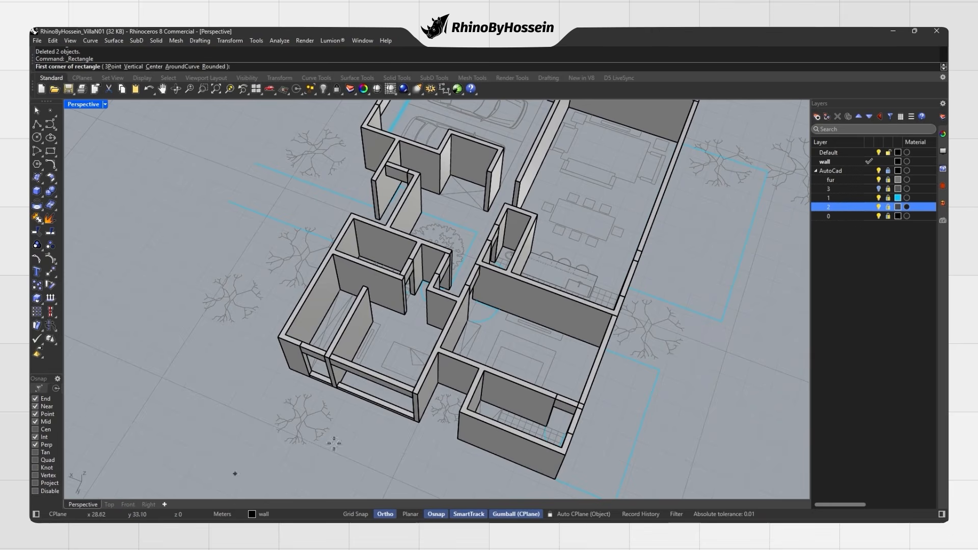
left_click(833, 160)
left_click(816, 116)
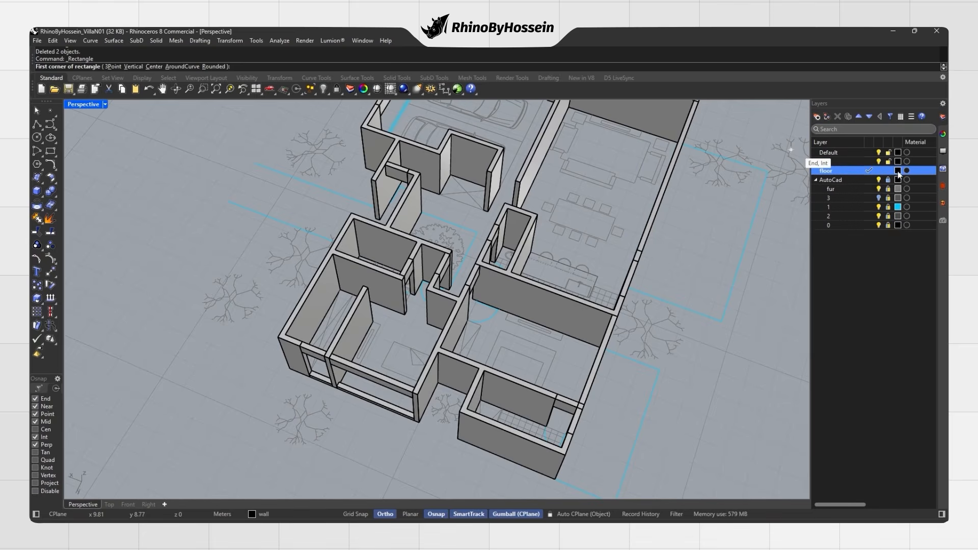
left_click(110, 505)
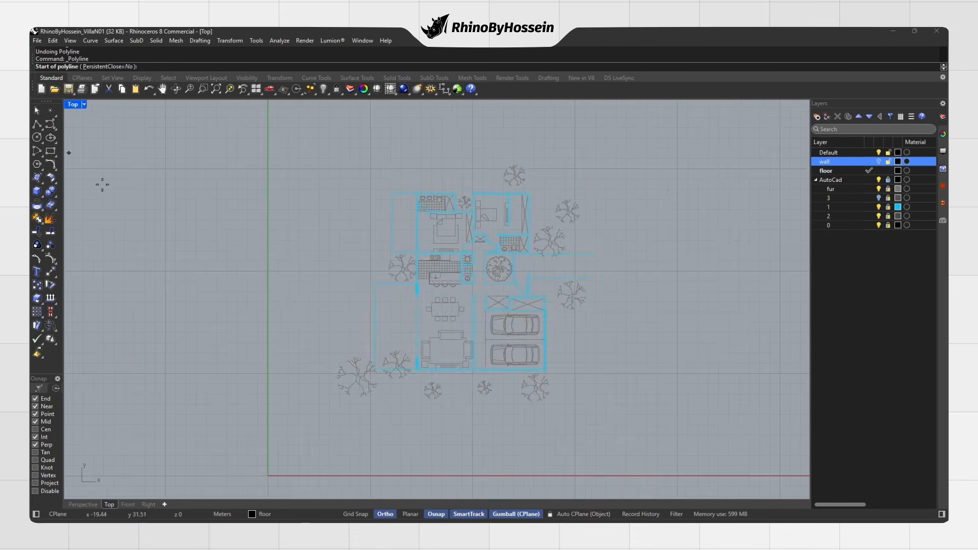
Start the floor outline at the master bathroom's outer corner and trace along the living-room facade to the garage's outer corner.
scroll(428, 197, "up", 5)
left_click(427, 152)
scroll(450, 306, "down", 2)
right_click_drag(450, 306, 373, 264)
scroll(352, 432, "up", 2)
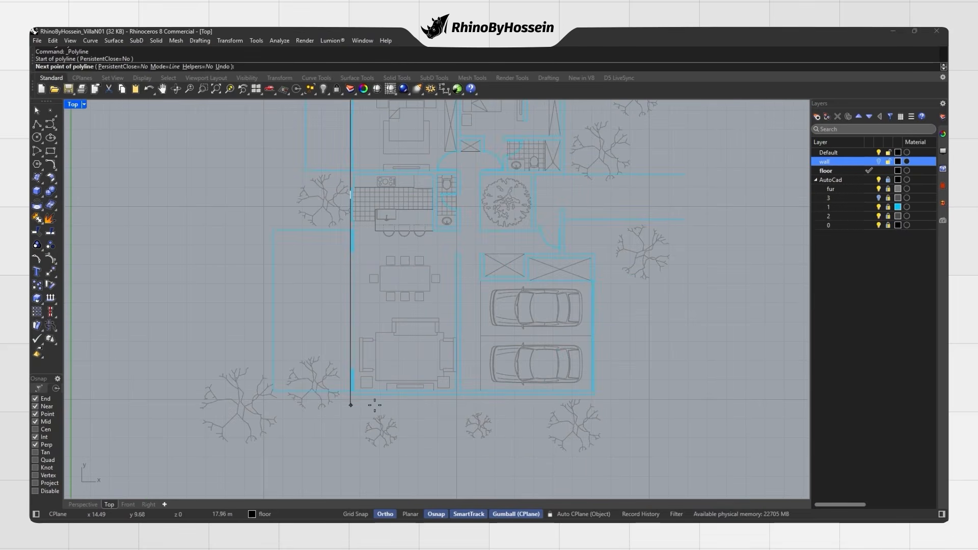
left_click(351, 392)
left_click(594, 392)
Continue the floor outline up the garage side and around the entrance recess to the courtyard wall.
scroll(594, 237, "up", 2)
scroll(593, 237, "up", 2)
left_click(595, 258)
left_click(550, 262)
scroll(534, 214, "up", 2)
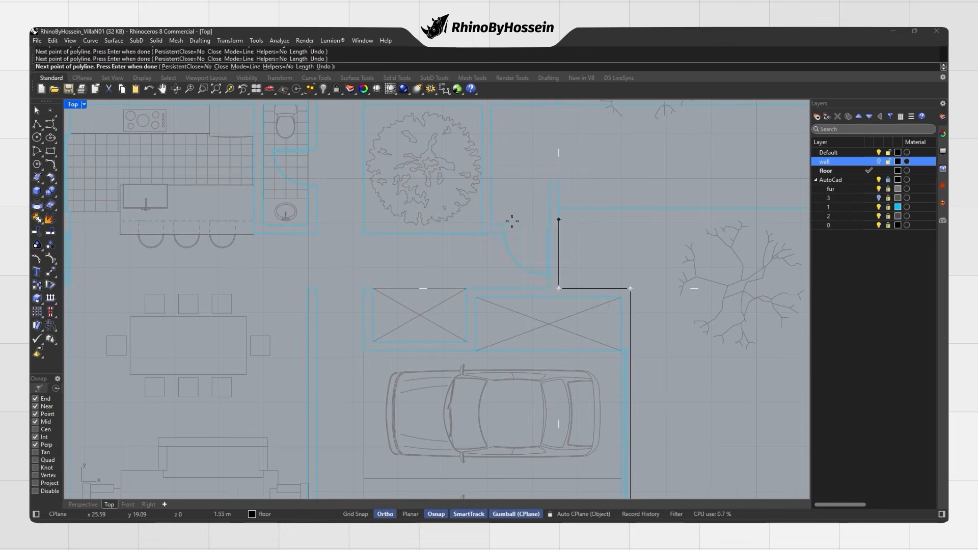
left_click(550, 222)
left_click(500, 226)
scroll(491, 221, "down", 3)
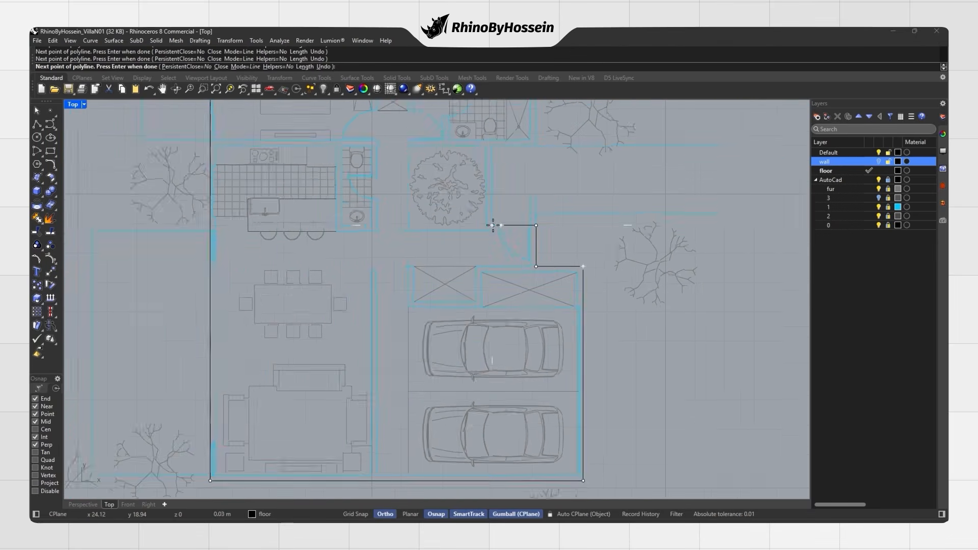
scroll(494, 159, "up", 2)
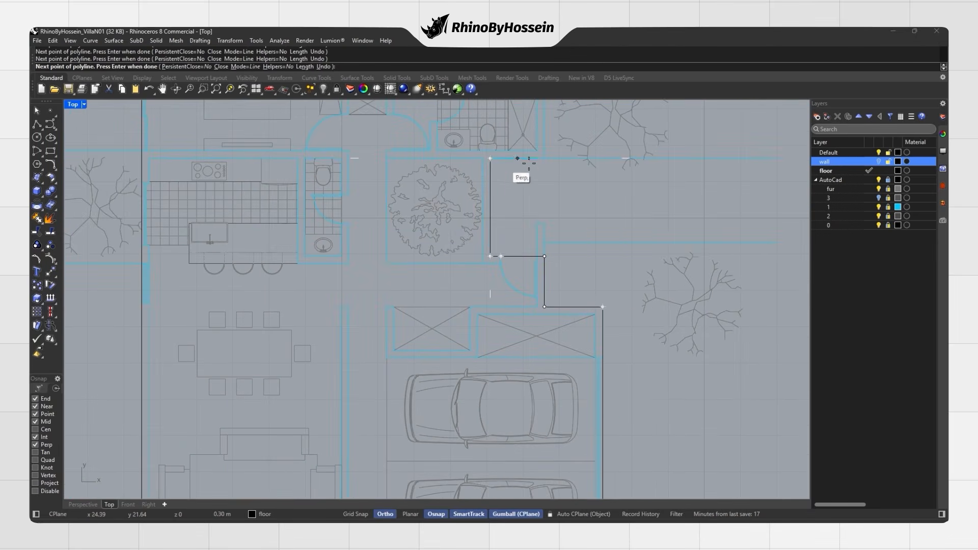
Trace the floor outline around the smaller bedroom, the planted notch and the master bathroom, closing it at its start.
left_click(544, 159)
scroll(545, 163, "up", 2)
scroll(533, 214, "down", 2)
left_click(548, 172)
left_click(346, 237)
left_click(287, 237)
left_click(287, 172)
left_click(146, 172)
left_click(153, 172)
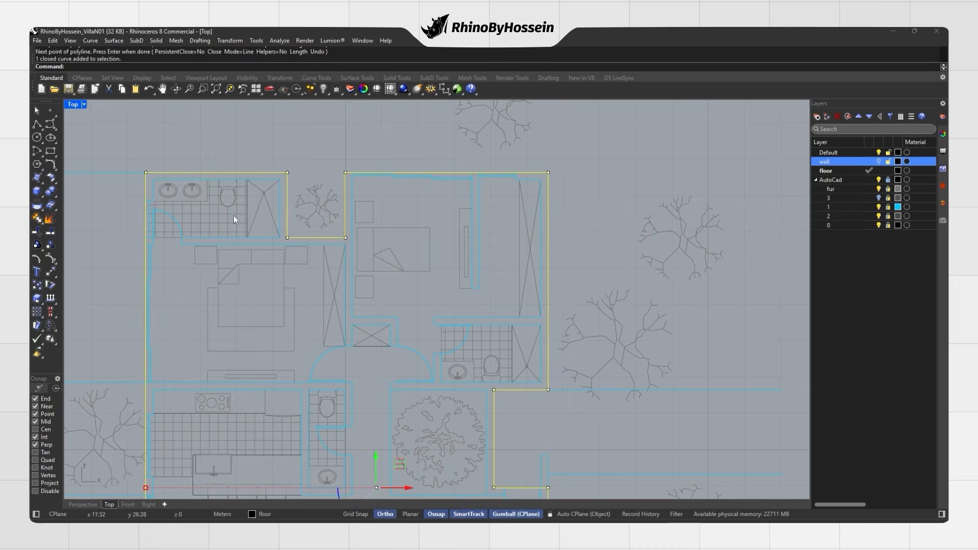
Draw a rectangle around the inner courtyard with the tree, corner to corner along its walls.
left_click(42, 151)
right_click_drag(415, 380, 422, 275)
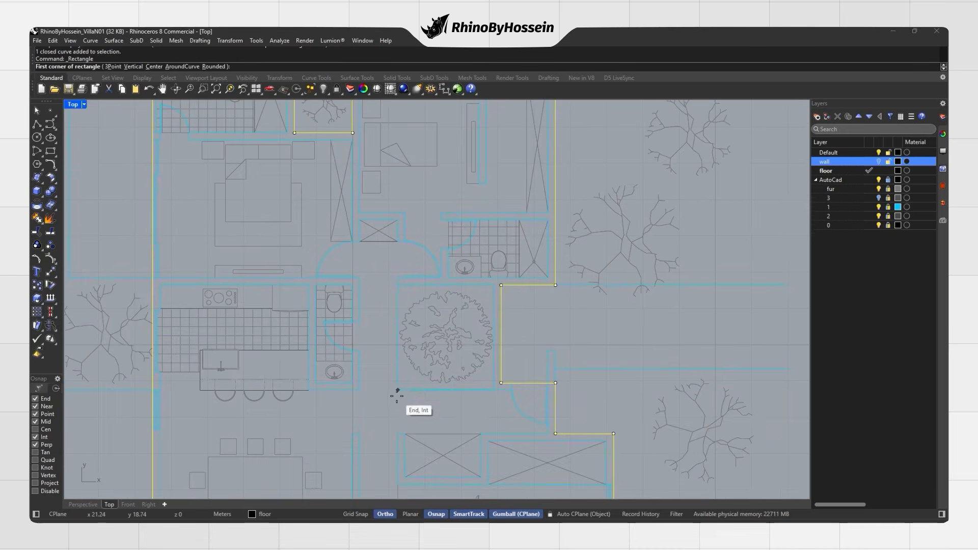
left_click(397, 390)
scroll(496, 284, "up", 2)
left_click(493, 283)
Extrude the floor outline and courtyard rectangle together 0.2 m downward as a solid slab and delete both curves.
left_click(84, 504)
scroll(462, 332, "down", 3)
right_click_drag(463, 332, 474, 278)
scroll(472, 322, "up", 3)
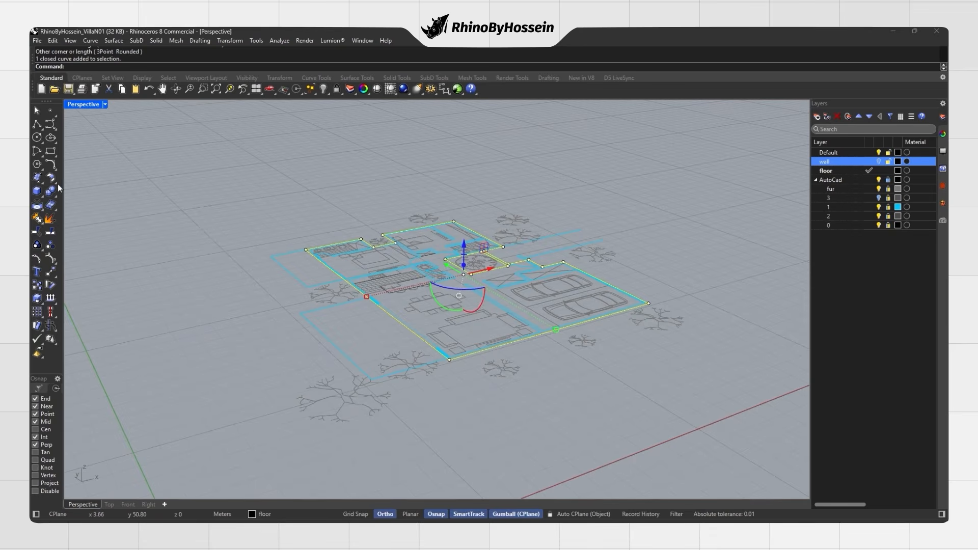
left_click(45, 197)
left_click(97, 204)
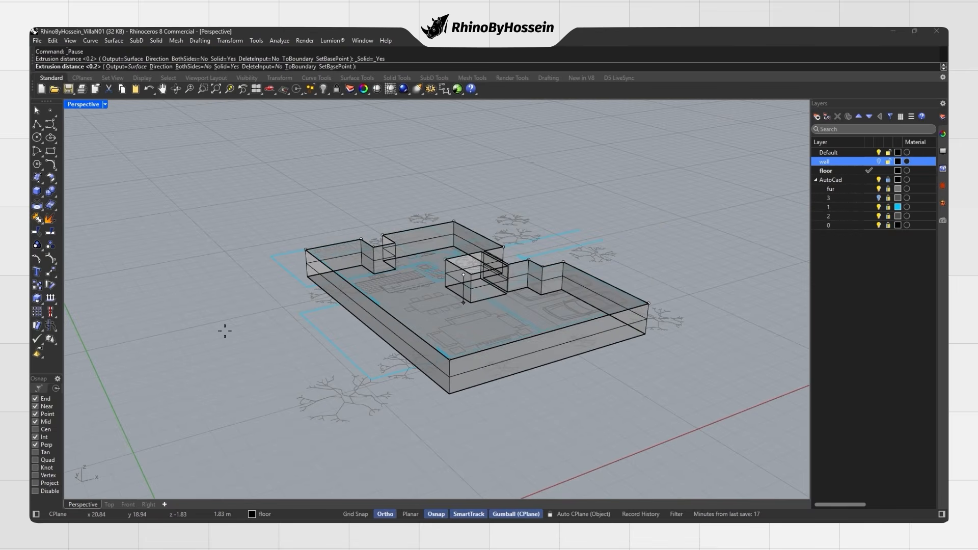
key("Escape")
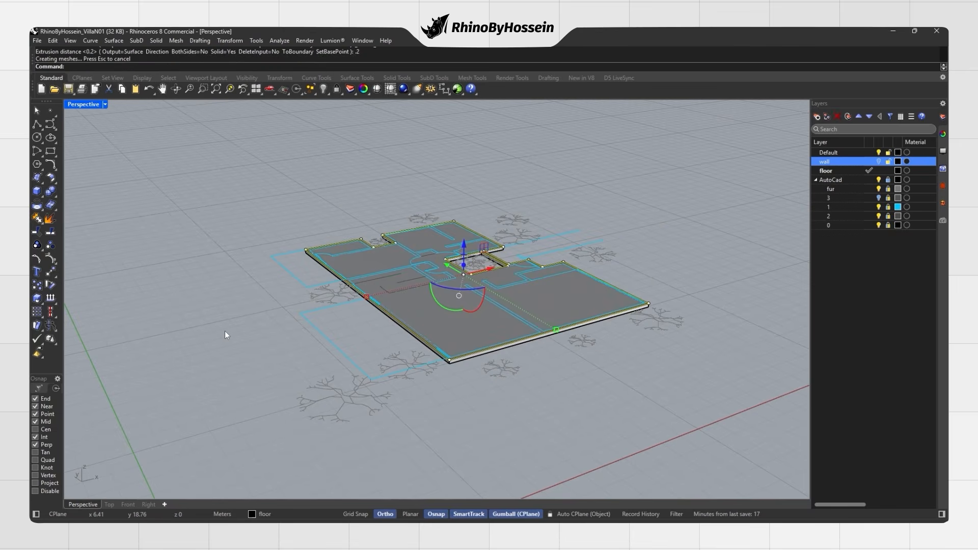
key("Delete")
Show the wall layer and inspect the walls on the floor slab.
right_click_drag(434, 325, 411, 360)
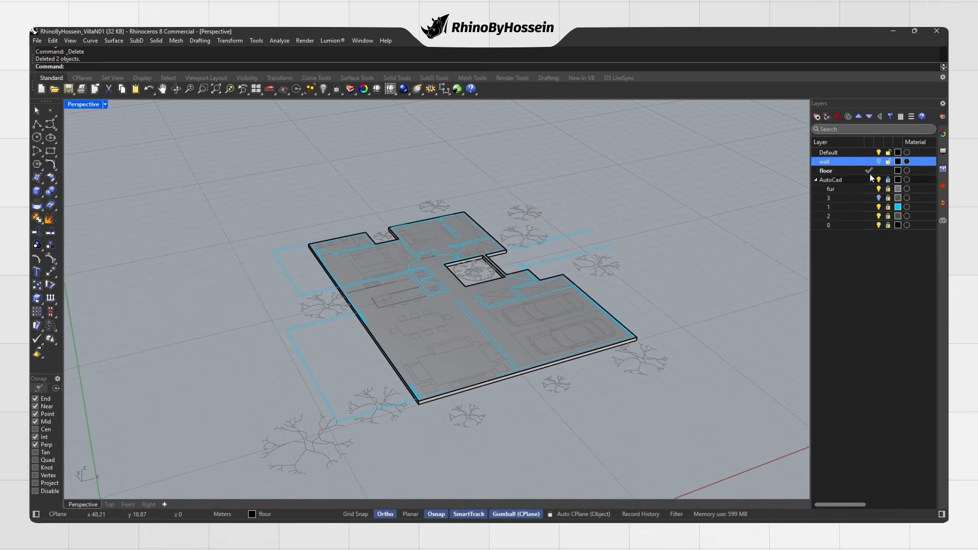
left_click(878, 162)
right_click_drag(734, 221, 704, 238)
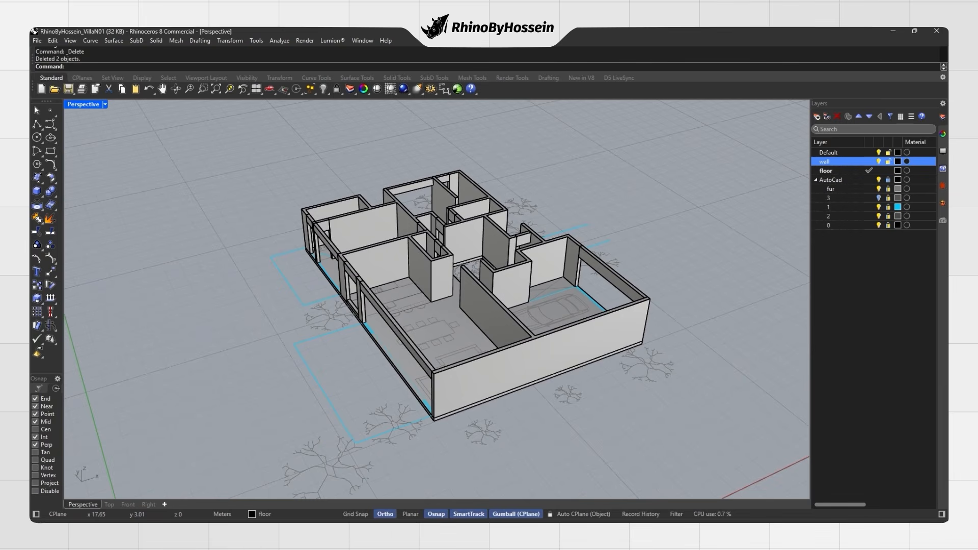
Hide the wall layer and trace a closed polyline around the entrance walkway, from the courtyard wall to its outer end.
key("ctrl+F1")
left_click(38, 123)
scroll(505, 270, "up", 3)
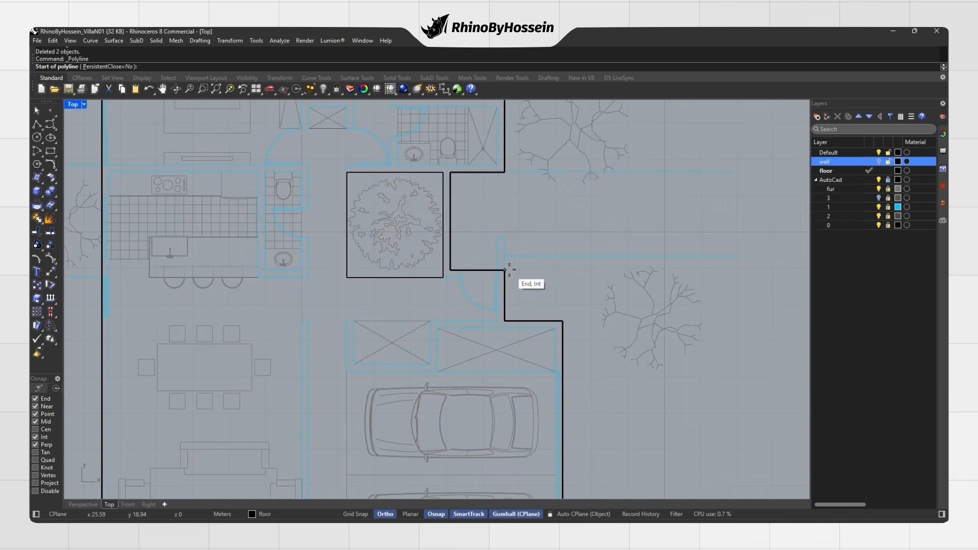
left_click(504, 270)
left_click(451, 269)
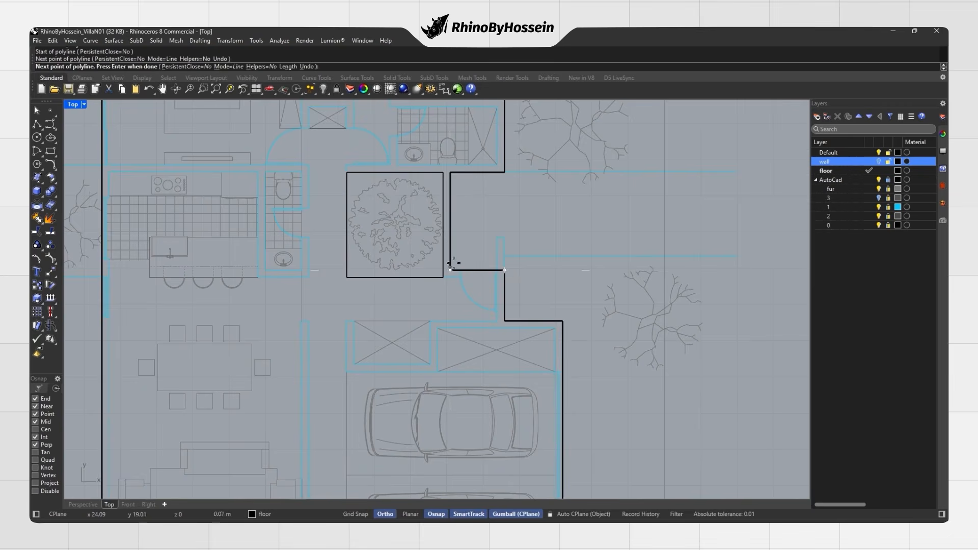
left_click(451, 173)
left_click(737, 172)
left_click(737, 256)
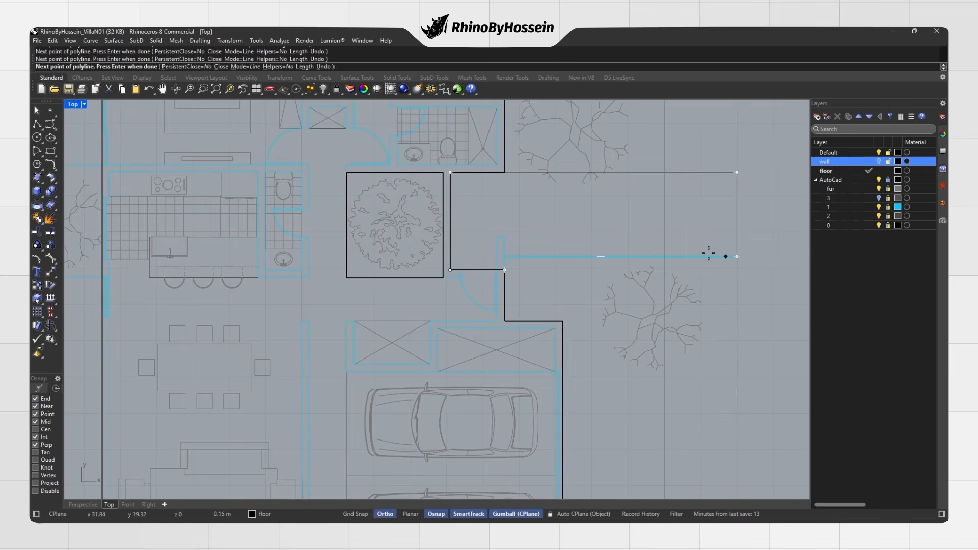
left_click(509, 256)
left_click(504, 270)
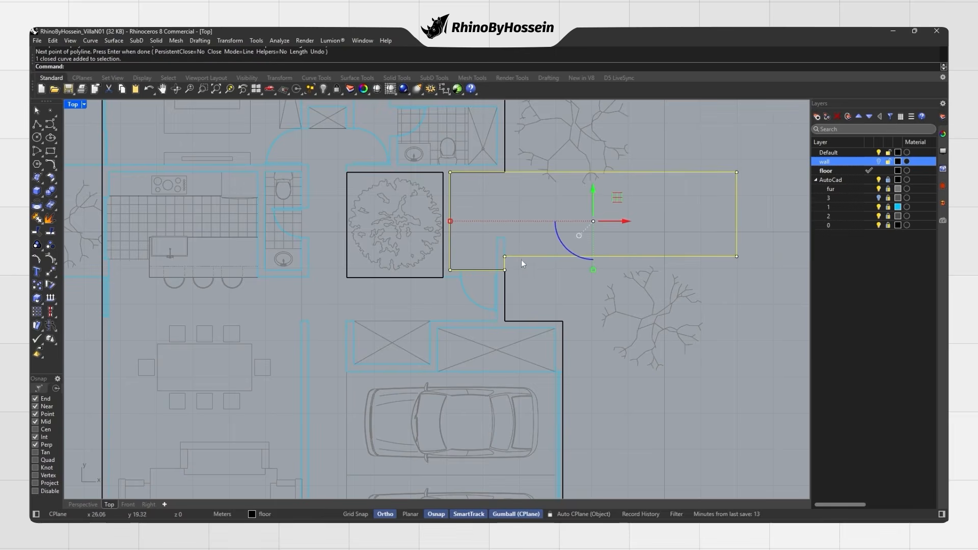
Extrude the entrance walkway outline as a solid to match the floor slab's thickness and delete the outline.
left_click(83, 504)
right_click_drag(426, 371, 371, 328)
left_click(39, 204)
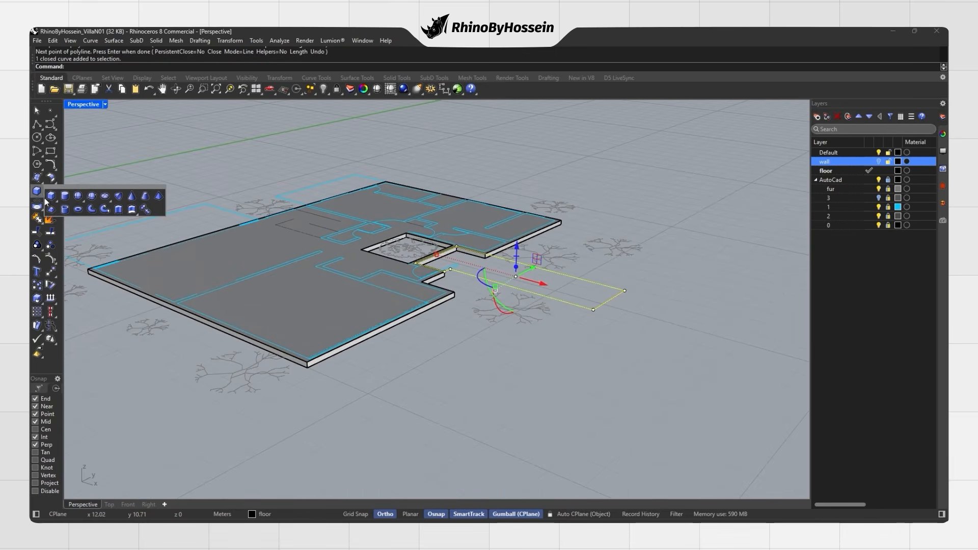
left_click(118, 210)
scroll(460, 309, "up", 3)
left_click(454, 296)
right_click_drag(454, 296, 462, 331)
key("Delete")
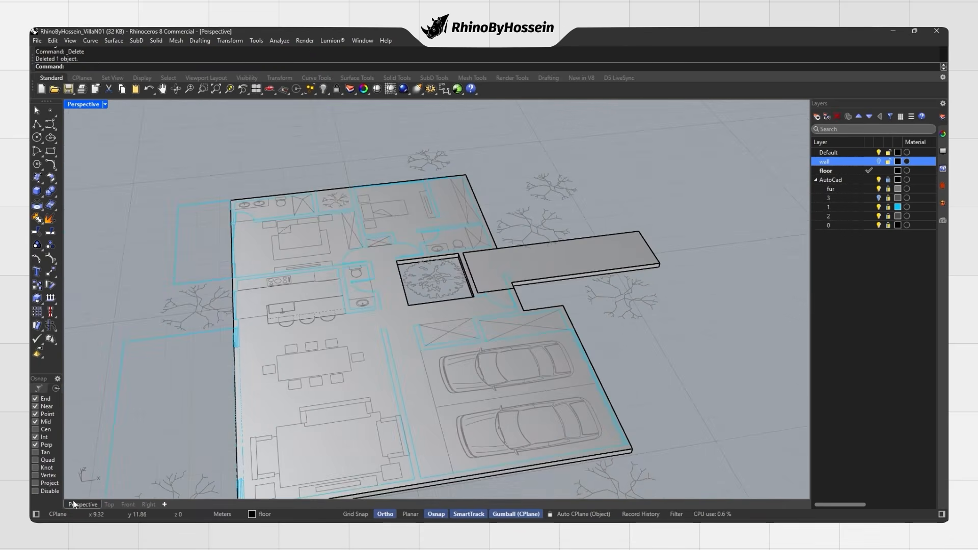
Draw a rectangle over the large terrace in plan, from its outer corner to the house slab's edge.
left_click(109, 504)
scroll(224, 439, "down", 5)
left_click(51, 151)
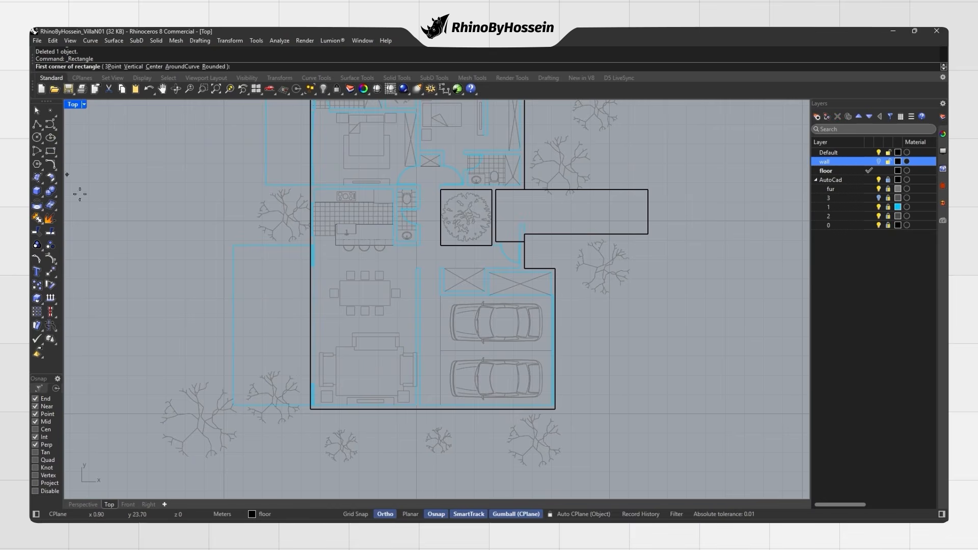
left_click(233, 245)
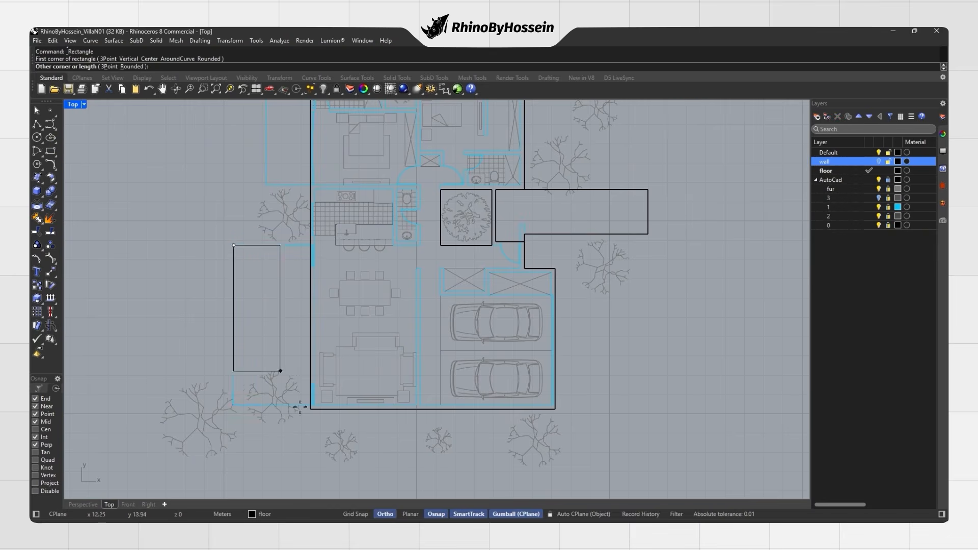
scroll(298, 395, "up", 6)
left_click(310, 384)
left_click(302, 384)
Draw a rectangle over the smaller bedroom terrace in plan, meeting the house slab, and select both terrace rectangles.
scroll(302, 386, "down", 7)
right_click_drag(307, 211, 377, 350)
right_click(327, 258)
left_click(322, 254)
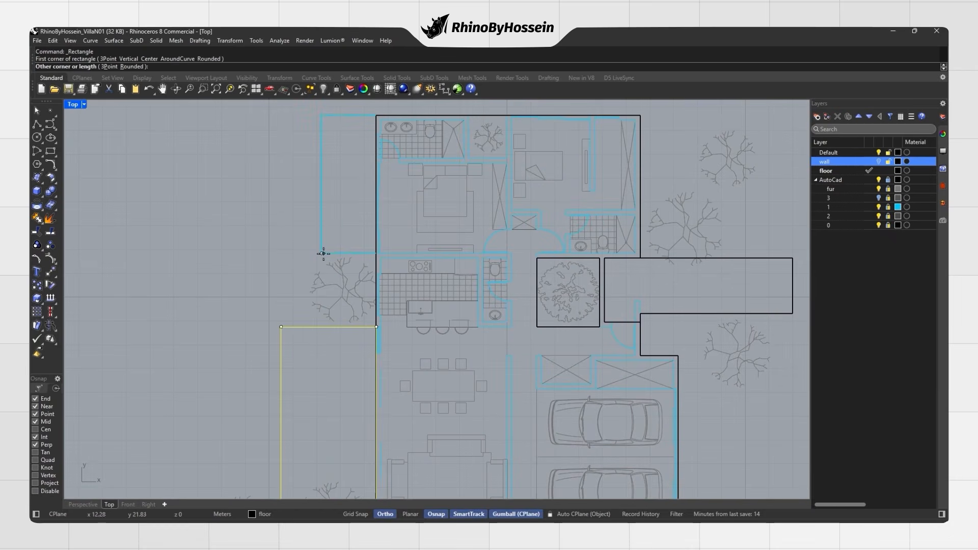
left_click(372, 116)
left_click(365, 116, "shift")
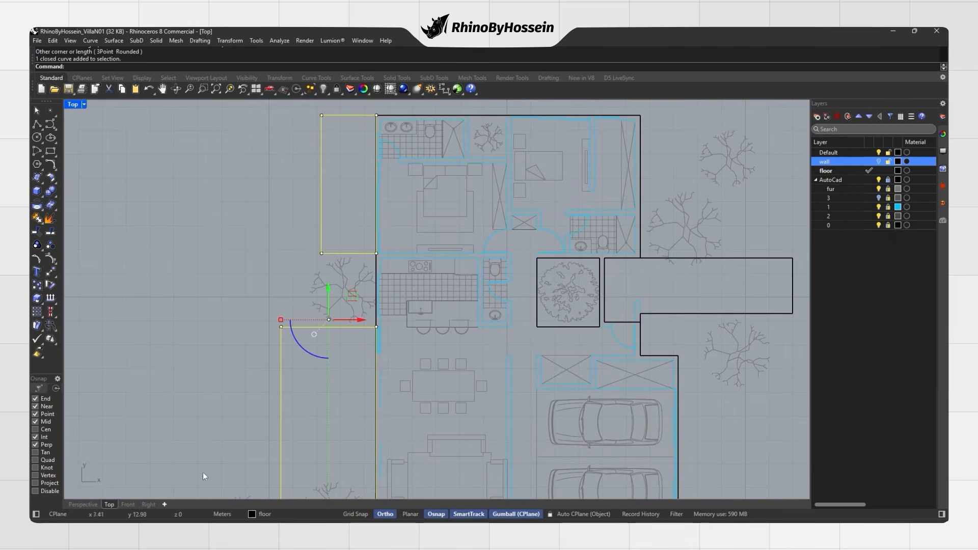
Extrude both terrace rectangles downward as solids to match the house slab's thickness and delete the two curves.
left_click(86, 505)
right_click_drag(325, 398, 407, 298)
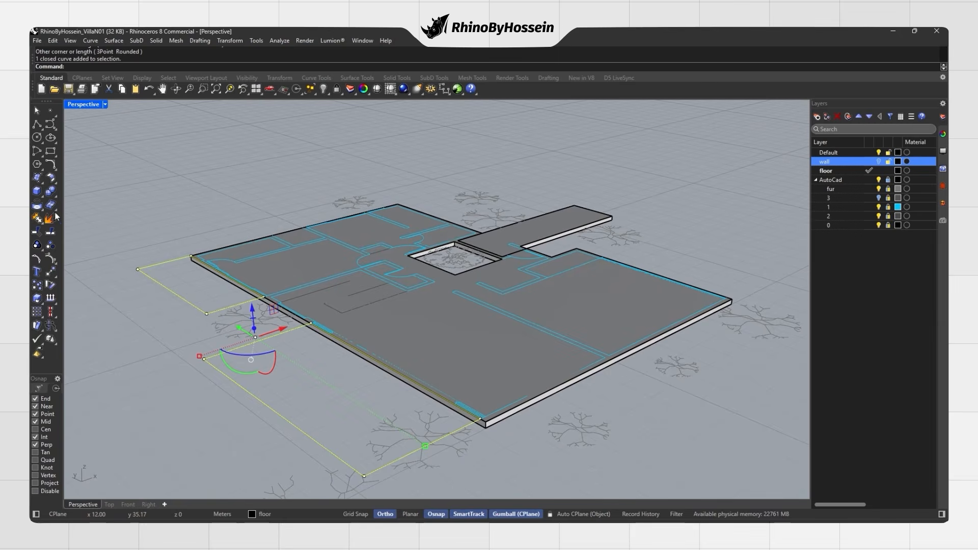
left_click(43, 200)
left_click(118, 213)
left_click(255, 337)
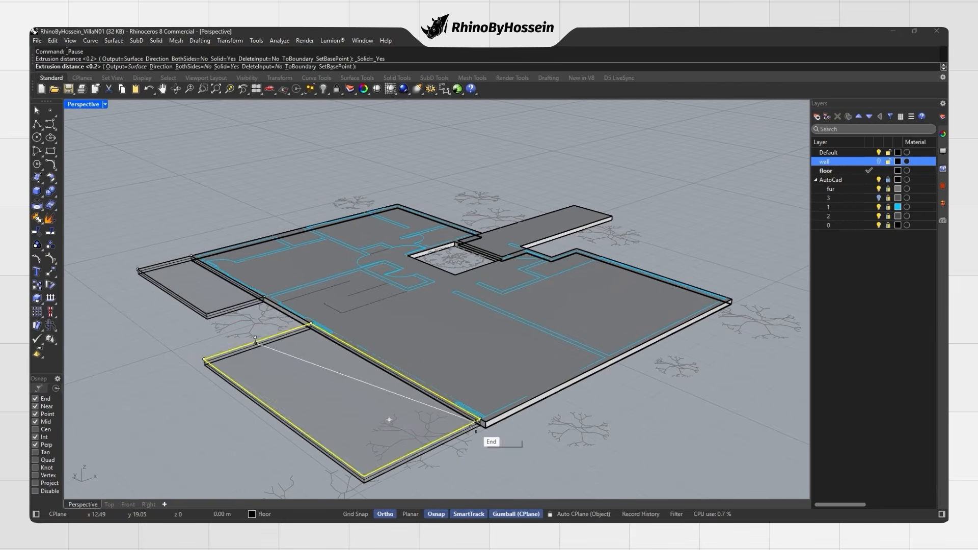
left_click(483, 427)
key("Delete")
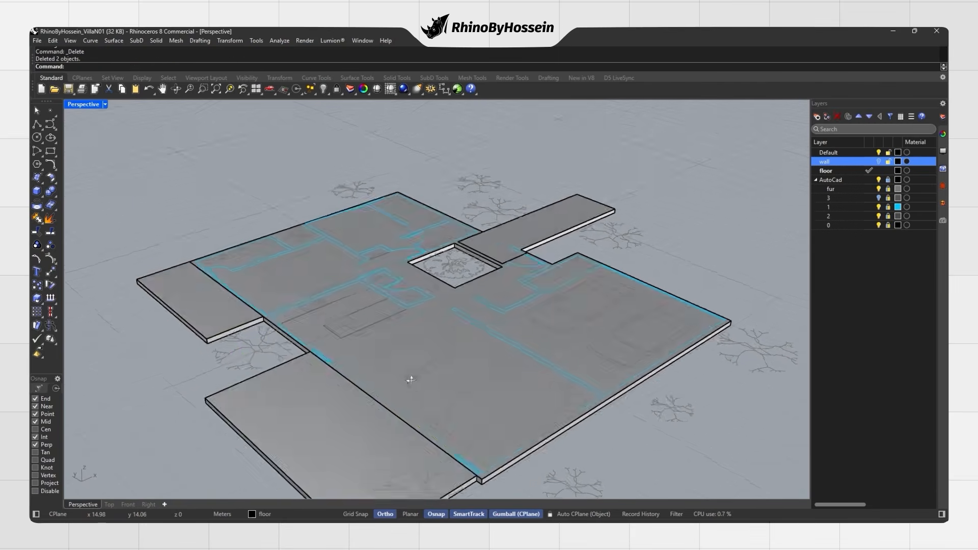
Toggle the wall layer's visibility and inspect the walls together with the floor, walkway and terrace slabs.
left_click(878, 162)
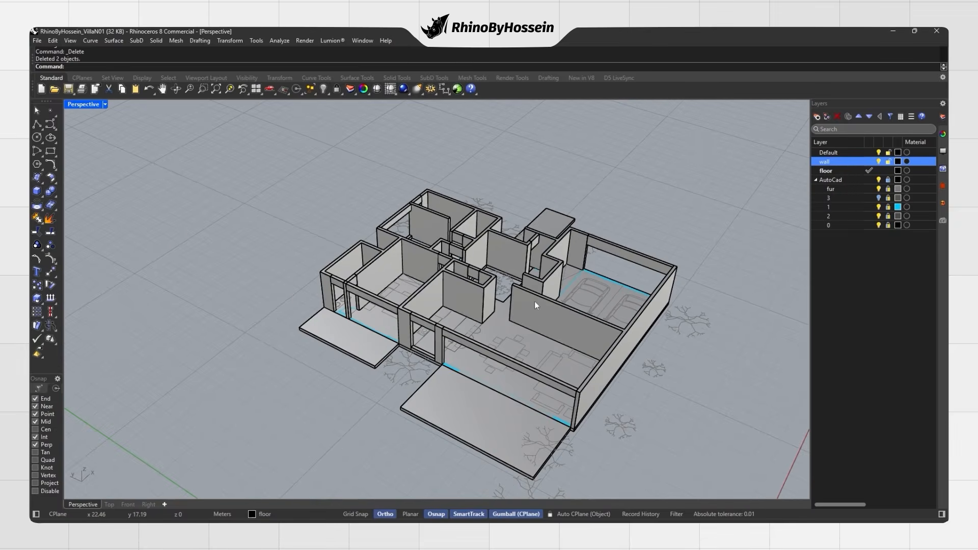
right_click_drag(547, 304, 481, 338)
scroll(467, 304, "up", 2)
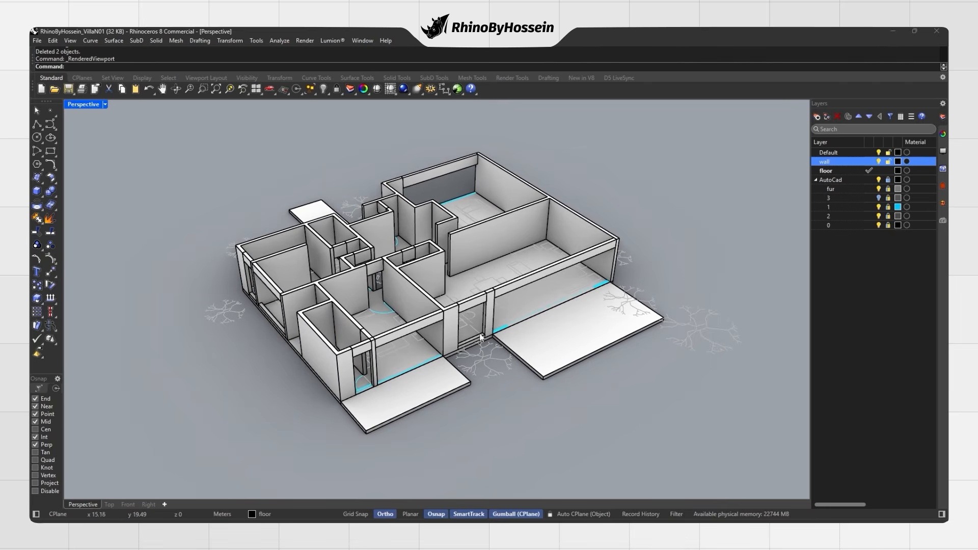
left_click(878, 162)
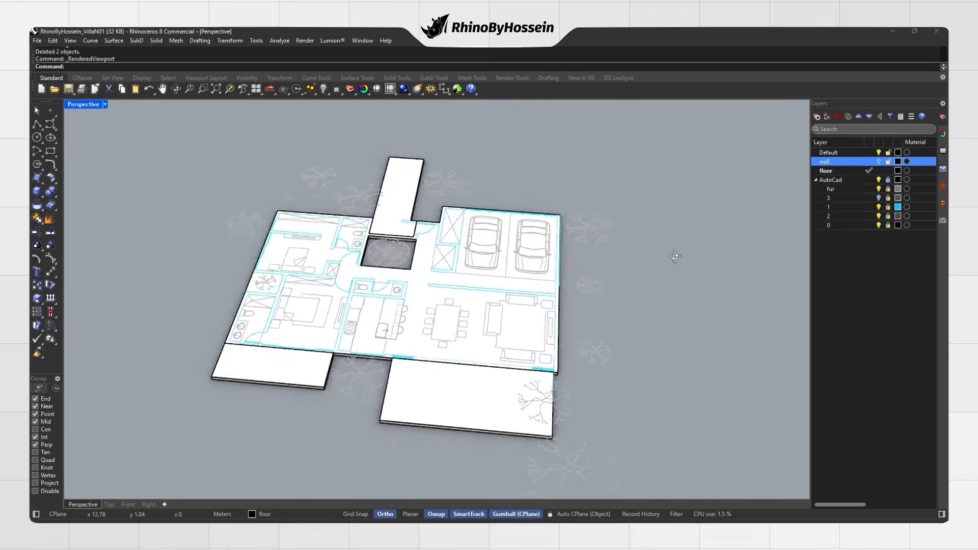
left_click(878, 161)
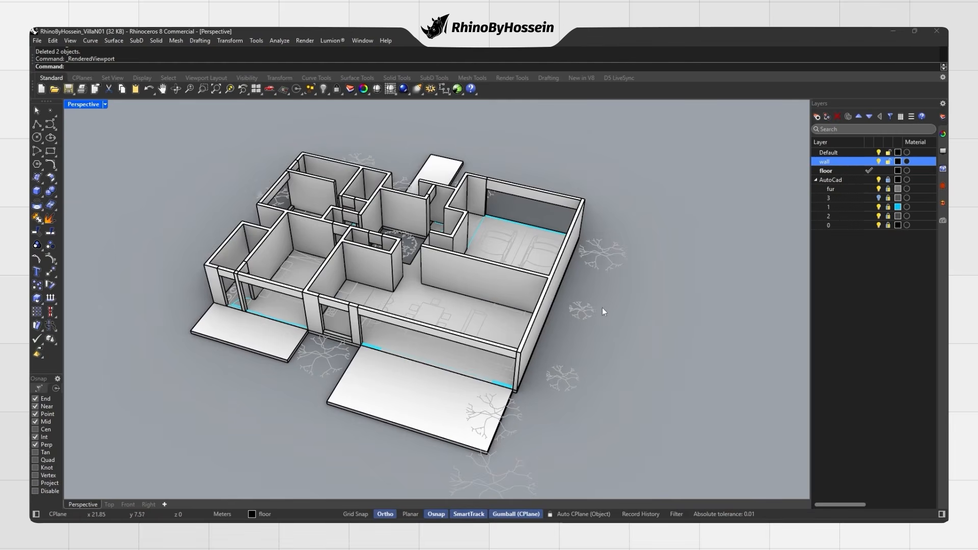
right_click_drag(603, 308, 582, 301)
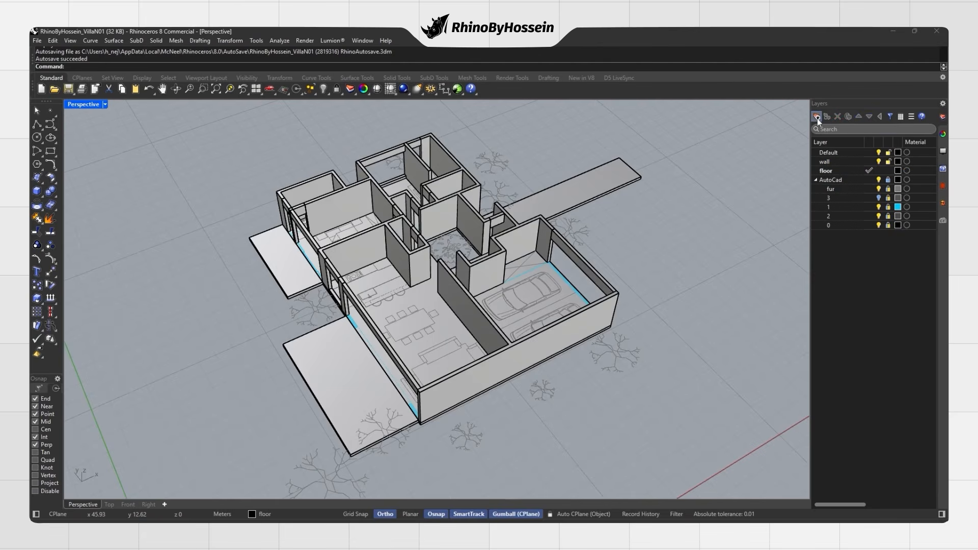
Create a new layer named roof and make it the current layer.
left_click(817, 116)
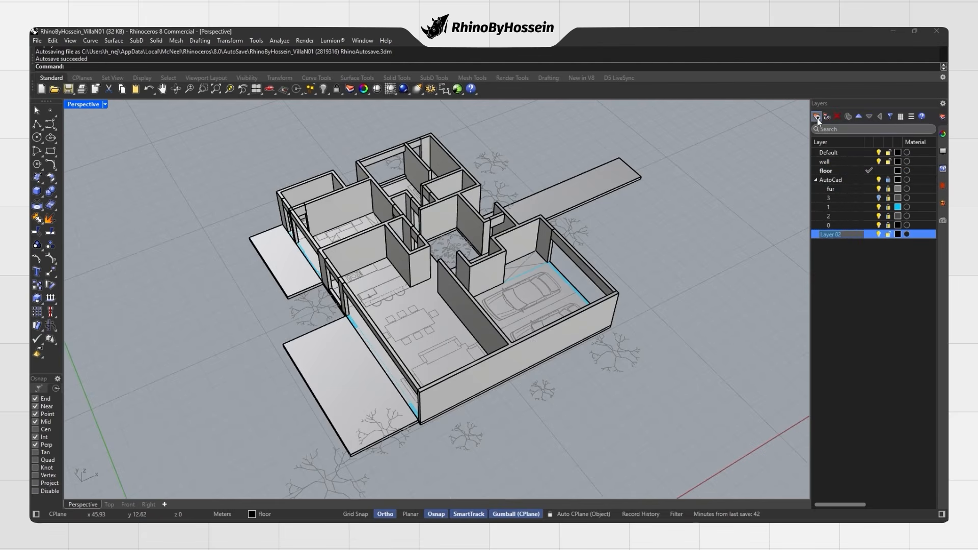
type("roof")
key("Return")
left_click(869, 235)
right_click_drag(469, 185, 415, 206)
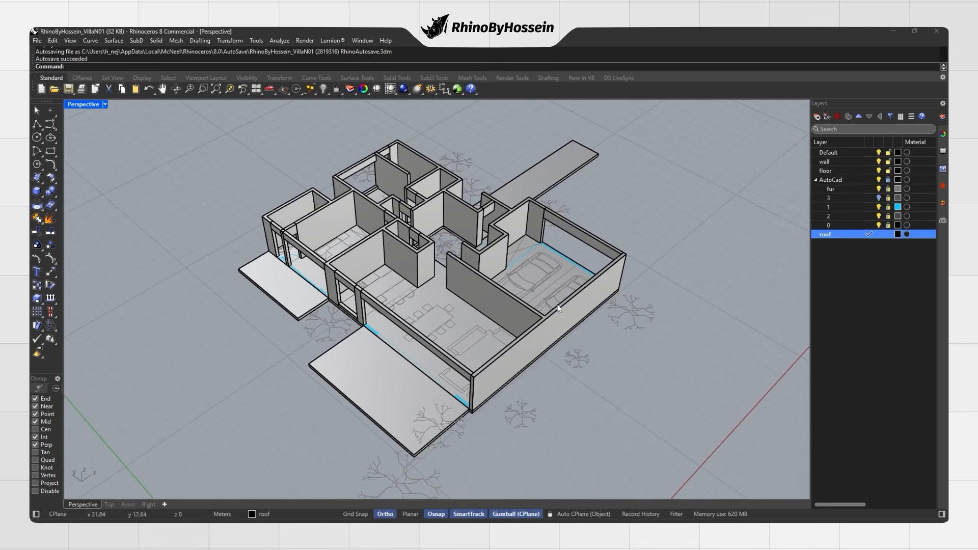
Hide the wall layer and trace a closed polyline around the house's outer outline in plan, following the notches.
left_click(866, 162)
left_click(878, 162)
left_click(109, 504)
key("Delete")
left_click(37, 124)
left_click(339, 174)
scroll(340, 393, "up", 2)
left_click(340, 394)
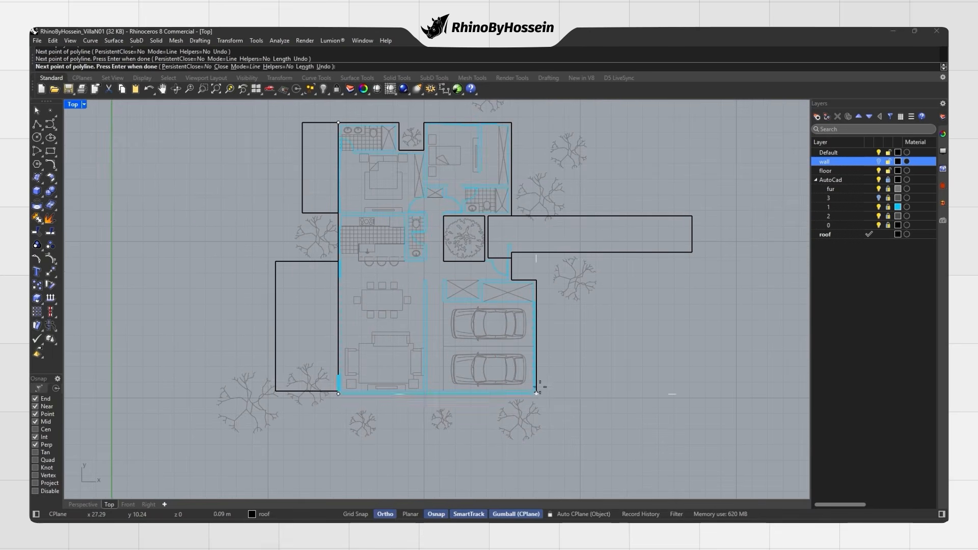
scroll(537, 277, "up", 2)
left_click(536, 280)
left_click(512, 280)
scroll(506, 170, "down", 3)
scroll(484, 186, "up", 3)
left_click(482, 191)
left_click(354, 191)
scroll(349, 233, "up", 1)
left_click(349, 233)
left_click(312, 234)
left_click(302, 181)
left_click(187, 180)
left_click(212, 181)
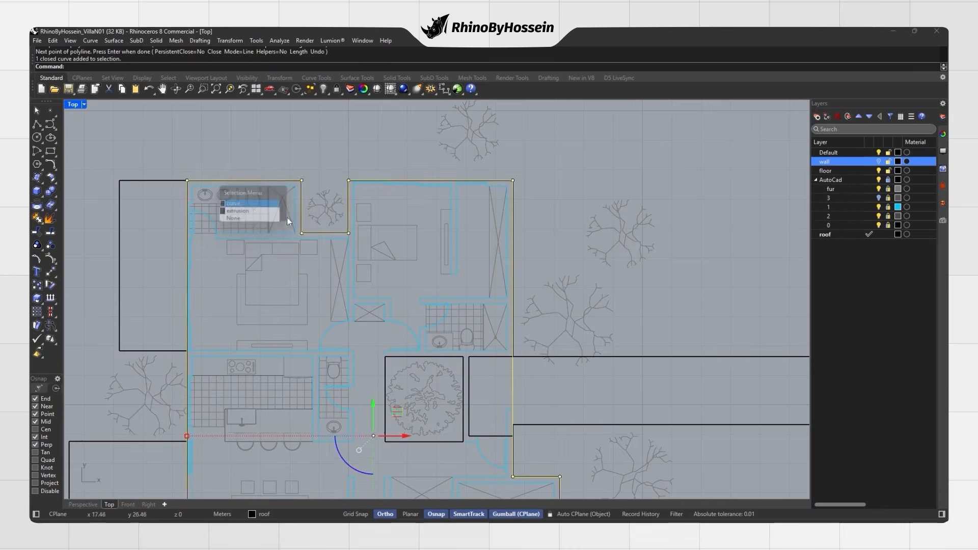
Draw a rectangle over the courtyard opening in plan and select it together with the house outline.
scroll(425, 255, "down", 2)
left_click(51, 151)
left_click(393, 406)
scroll(458, 350, "up", 2)
left_click(455, 331, "shift")
left_click(479, 356)
Move the house outline and courtyard rectangle 2.8 m vertically upward.
left_click(78, 505)
right_click_drag(363, 347, 475, 292)
left_click(429, 219)
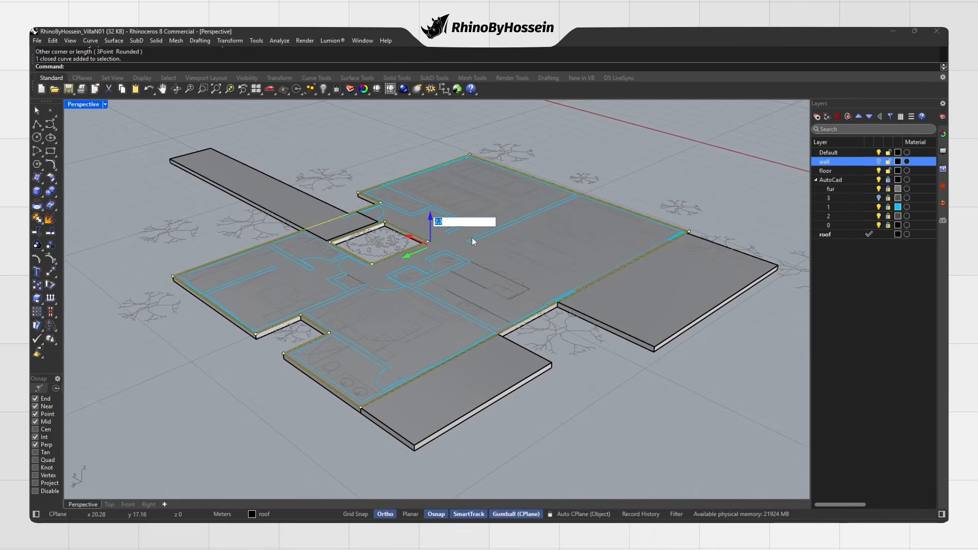
type("2.8")
key("Return")
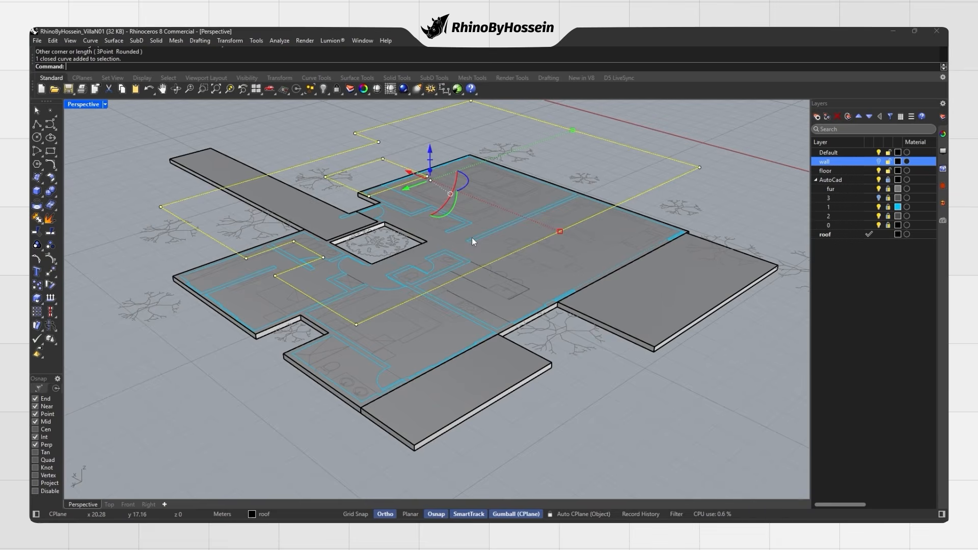
Extrude the raised outline and courtyard rectangle together 0.4 m upward as a solid roof slab and delete both curves.
left_click(43, 199)
left_click(118, 210)
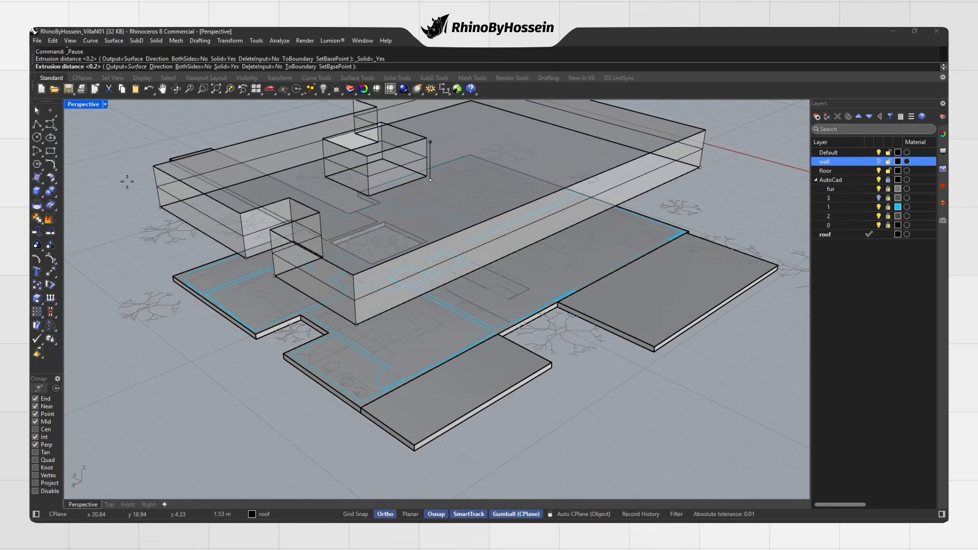
type(".4")
key("Return")
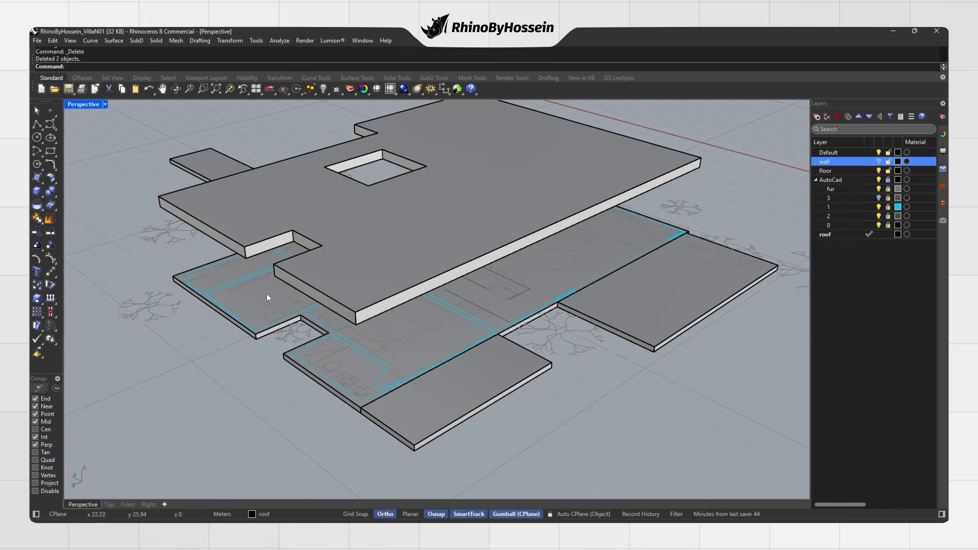
Show the wall layer and inspect the roof slab on the walls from several sides.
right_click_drag(266, 294, 446, 271)
left_click(878, 161)
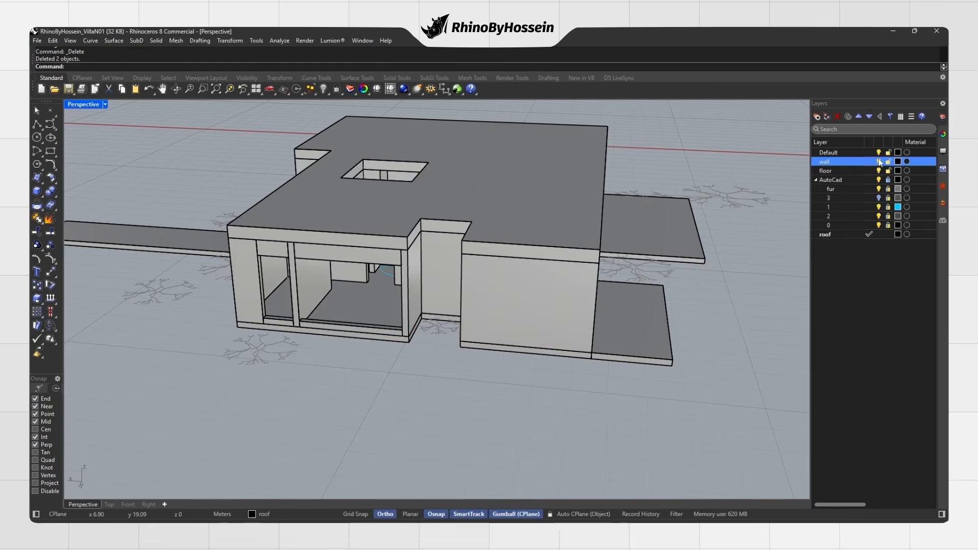
right_click_drag(555, 285, 461, 265)
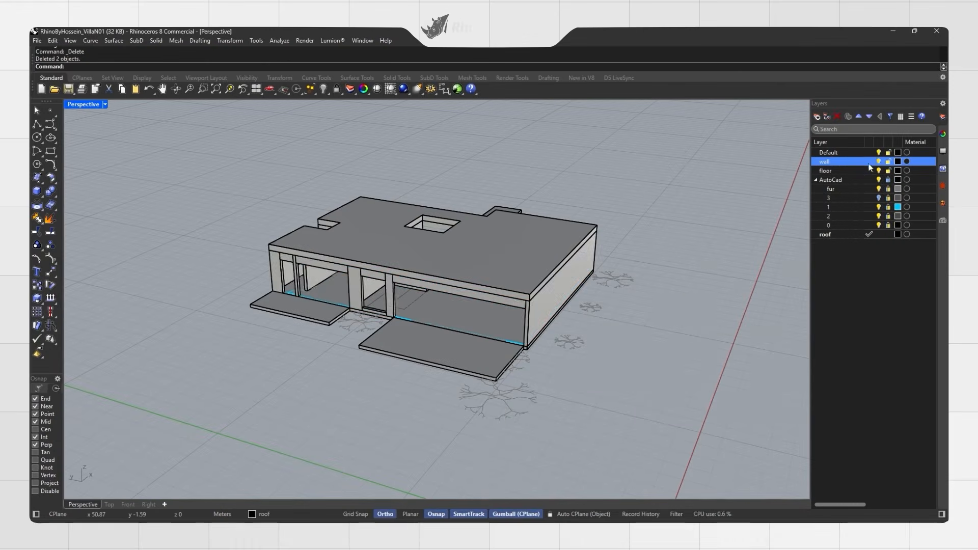
Hide the wall layer and draw a rectangle on the roof slab's upper face covering the bedroom wing up to the courtyard.
left_click(878, 162)
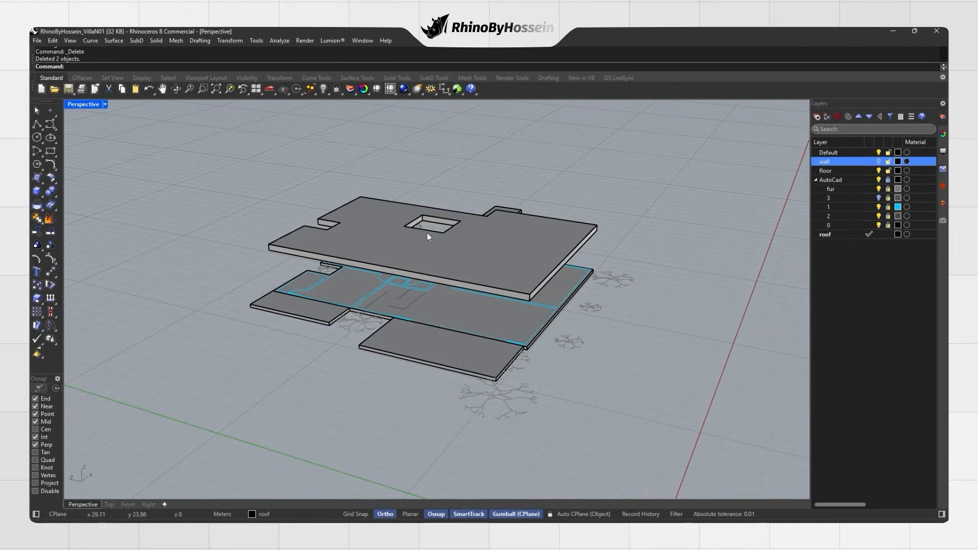
right_click_drag(428, 263, 502, 270)
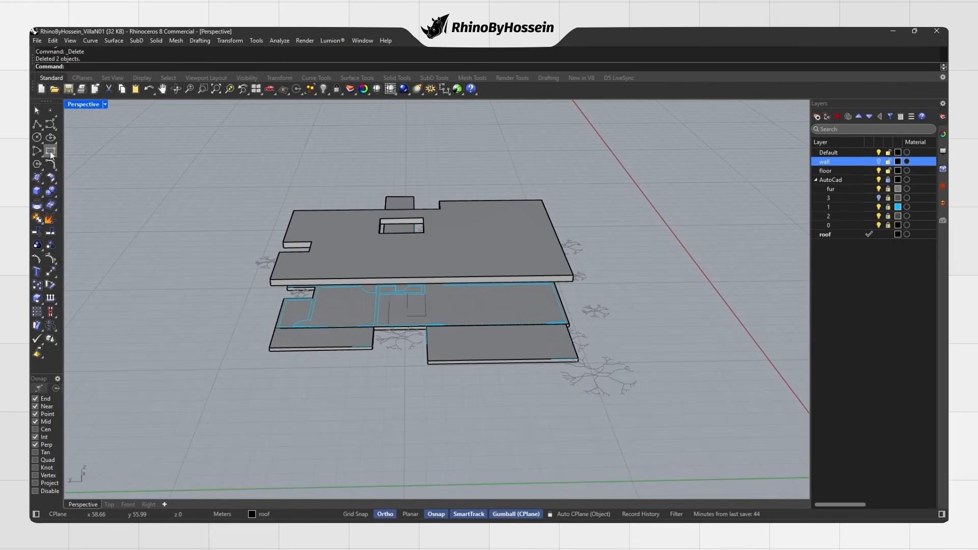
left_click(50, 151)
scroll(282, 333, "up", 5)
right_click_drag(282, 332, 306, 347)
scroll(297, 348, "up", 3)
left_click(300, 354)
right_click_drag(447, 326, 586, 319)
scroll(279, 312, "down", 3)
scroll(275, 306, "up", 5)
left_click(266, 236)
left_click(280, 235)
left_click(309, 263)
scroll(309, 264, "down", 4)
right_click_drag(309, 264, 461, 237)
key("Delete")
scroll(425, 246, "down", 4)
left_click(384, 220)
Draw a line across the bedroom wing's roof rectangle between the midpoints of its two short ends.
left_click(50, 125)
left_click(382, 198)
left_click(392, 265)
key("Return")
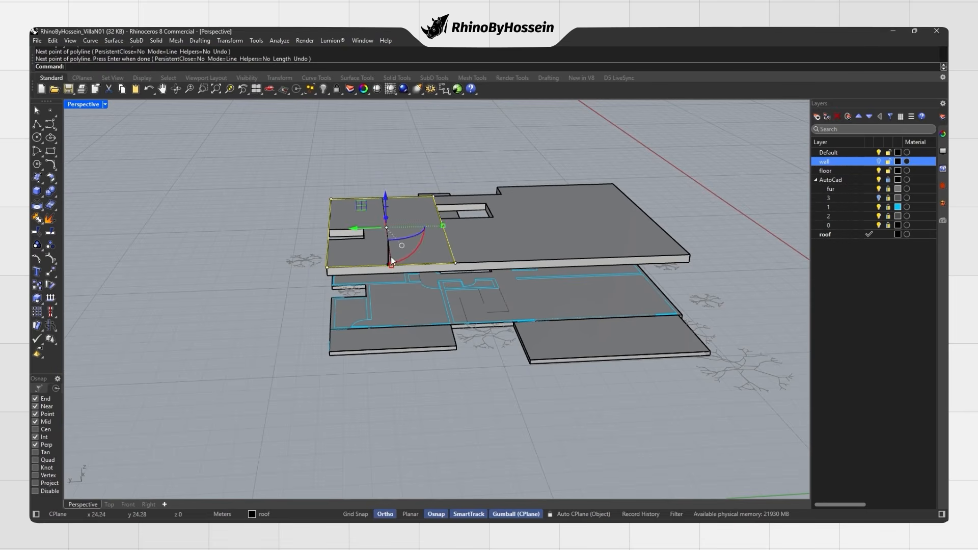
key("Escape")
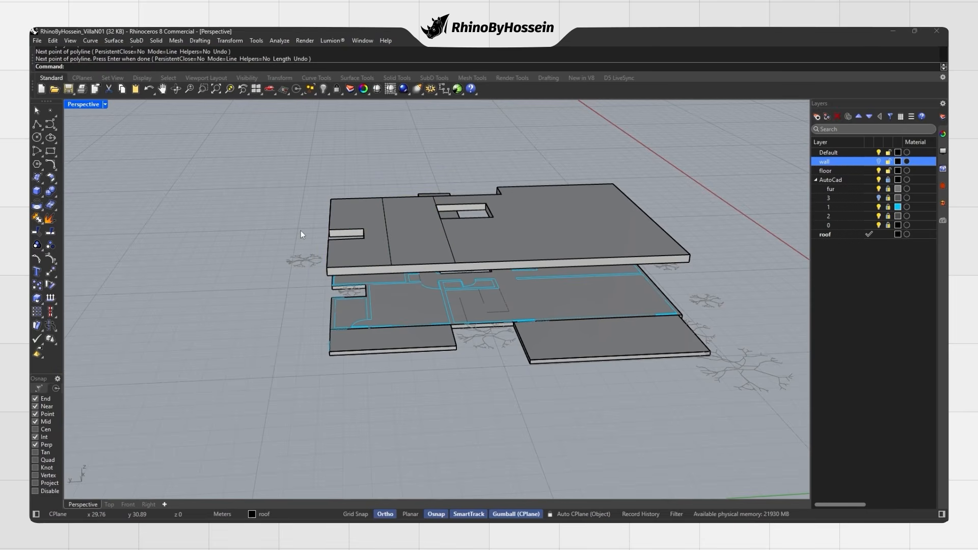
Move the centre line vertically above the roof slab as the ridge line of a gable.
left_click(385, 224)
left_click(407, 255)
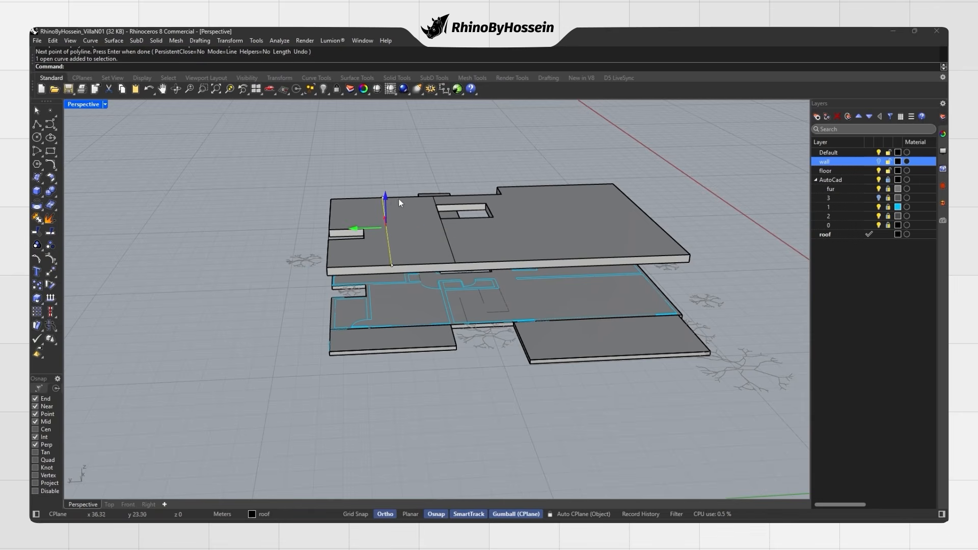
left_click(387, 198)
key("Return")
right_click_drag(411, 200, 421, 249)
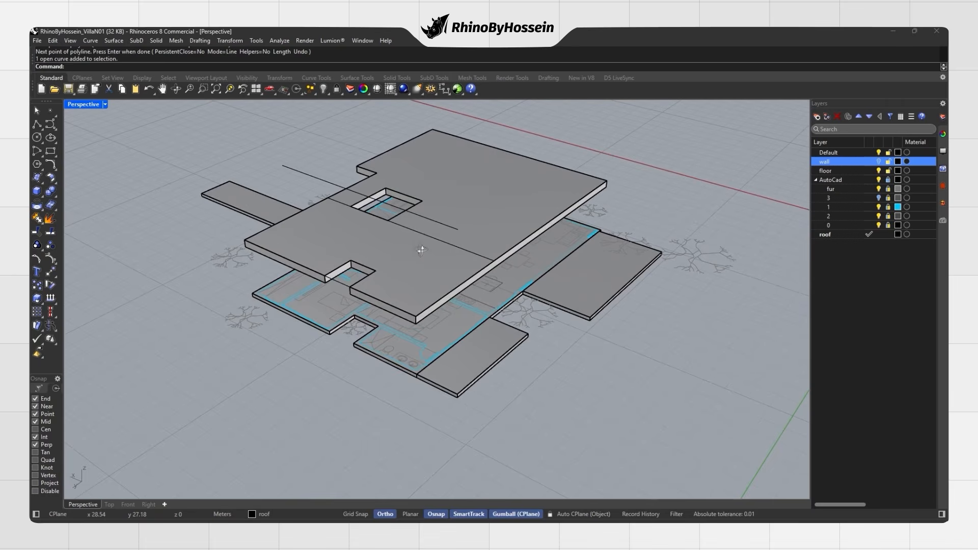
right_click_drag(420, 250, 513, 293)
Draw a closed triangular gable profile at the entrance side, joining the ridge line's end to the roof rectangle's two corners.
key("Delete")
left_click(36, 125)
left_click(487, 340)
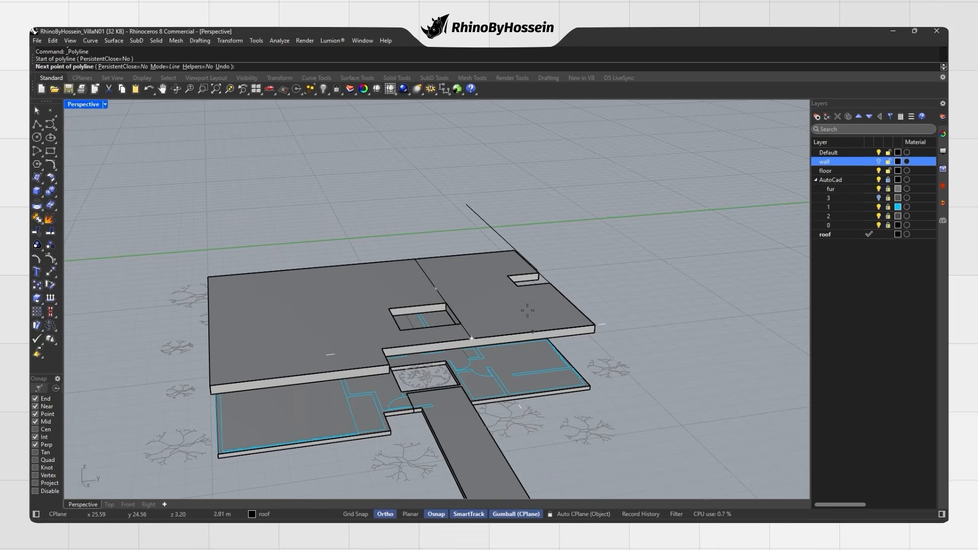
right_click_drag(488, 340, 515, 315)
left_click(525, 307)
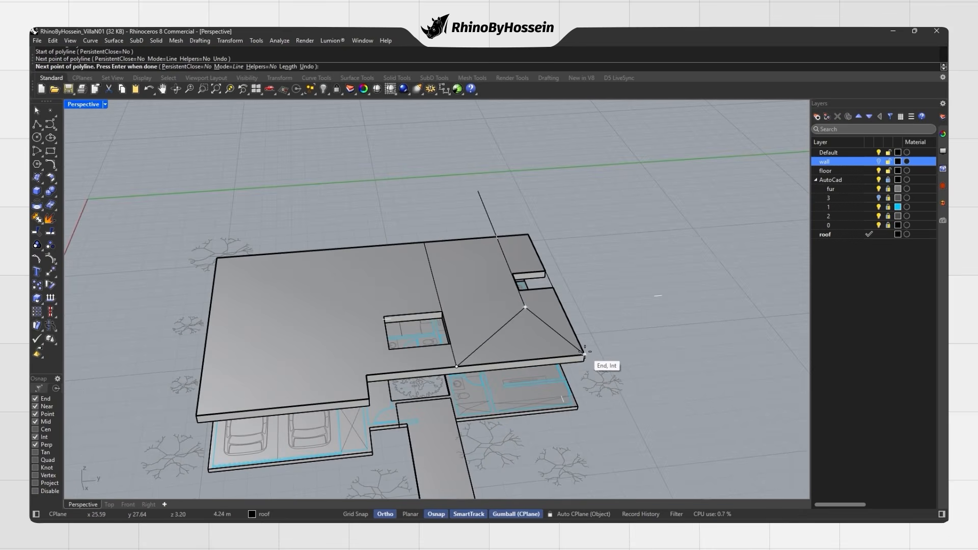
left_click(584, 354)
left_click(457, 366)
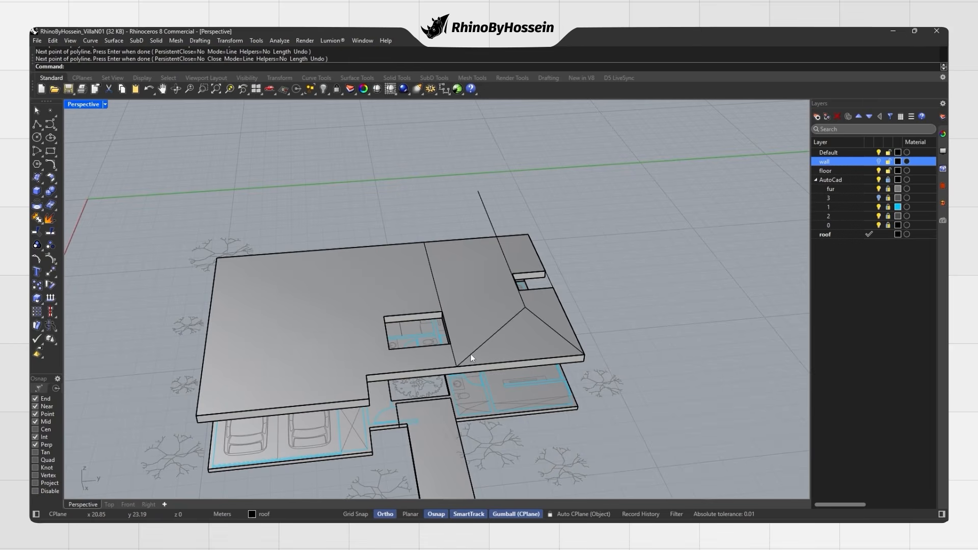
Extrude the triangular profile as a solid along the ridge to the opposite roof edge and delete the profile curve.
left_click(470, 353)
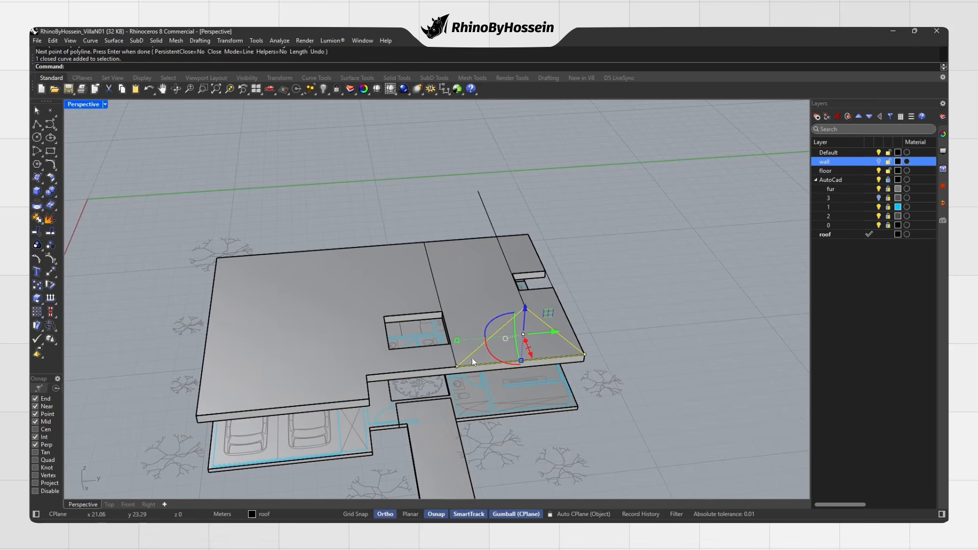
left_click(43, 197)
left_click(118, 210)
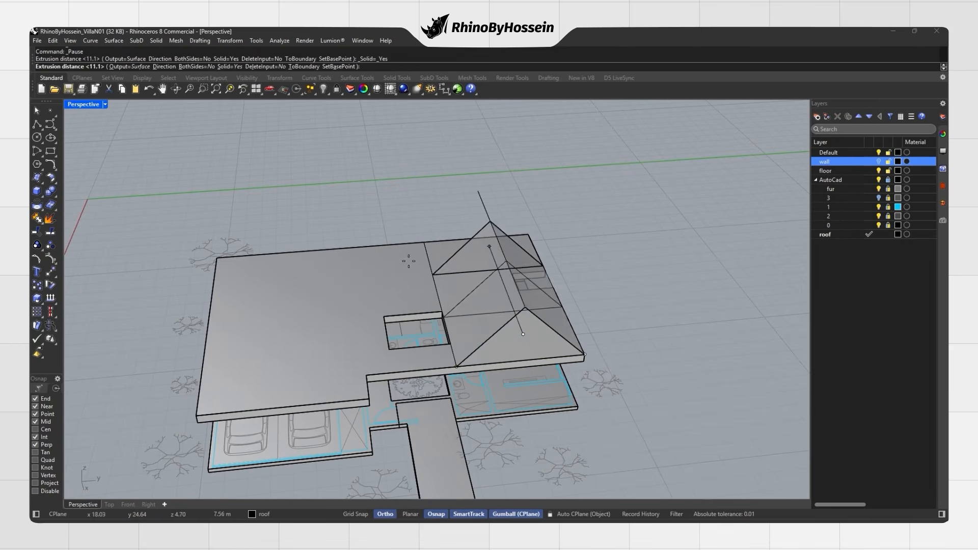
right_click_drag(511, 280, 469, 306)
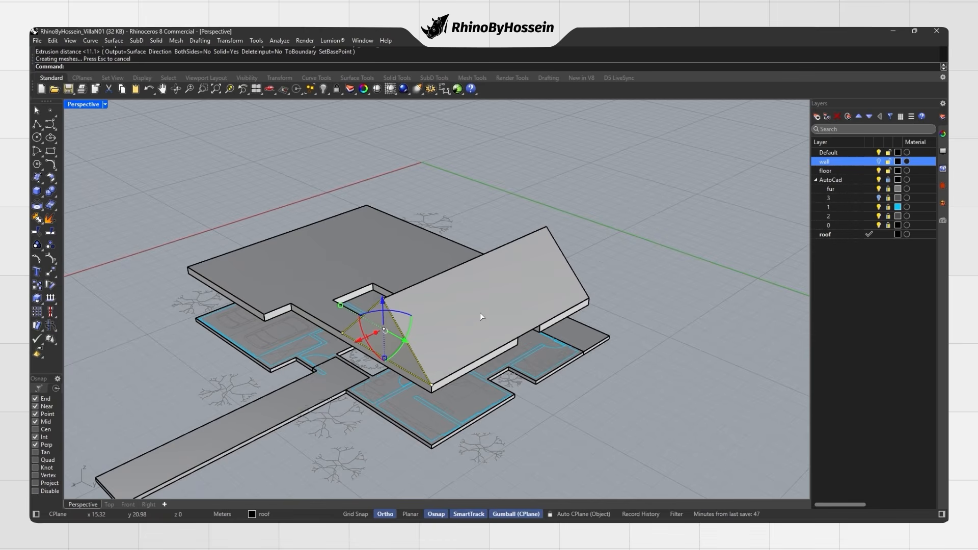
key("Delete")
Draw a rectangle over the notch in the outer long edge of the bedroom wing's roof slab.
right_click_drag(480, 313, 61, 182)
left_click(51, 151)
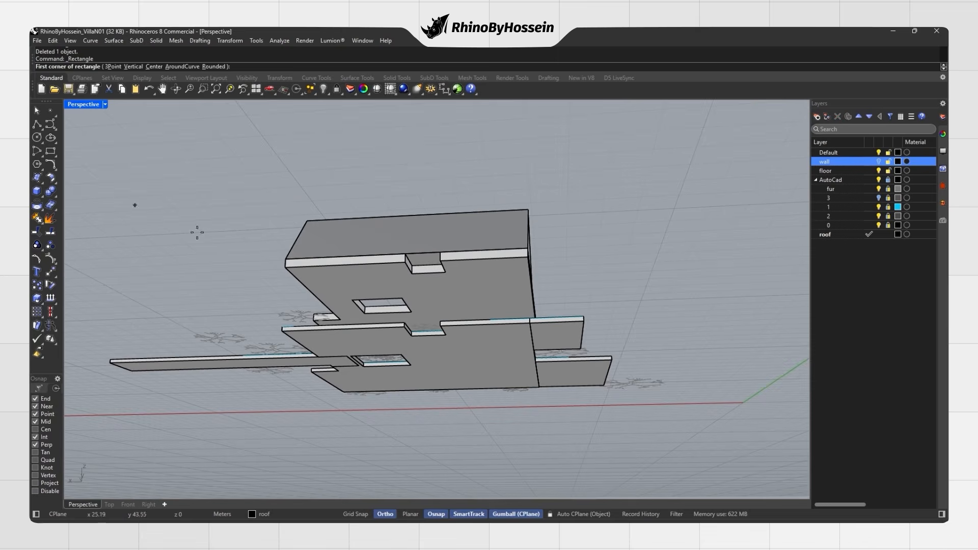
scroll(401, 261, "up", 5)
left_click(434, 277)
left_click(498, 249)
left_click(478, 250)
left_click(422, 252)
left_click(499, 250)
left_click(529, 277)
Extend the notch rectangle outward beyond the roof slab's edge.
right_click_drag(529, 277, 353, 305)
left_click_drag(331, 324, 279, 323)
mouse_move(347, 318)
right_mouse_down()
mouse_move(353, 291)
mouse_move(351, 301)
right_mouse_up()
key("Escape")
left_click(340, 288)
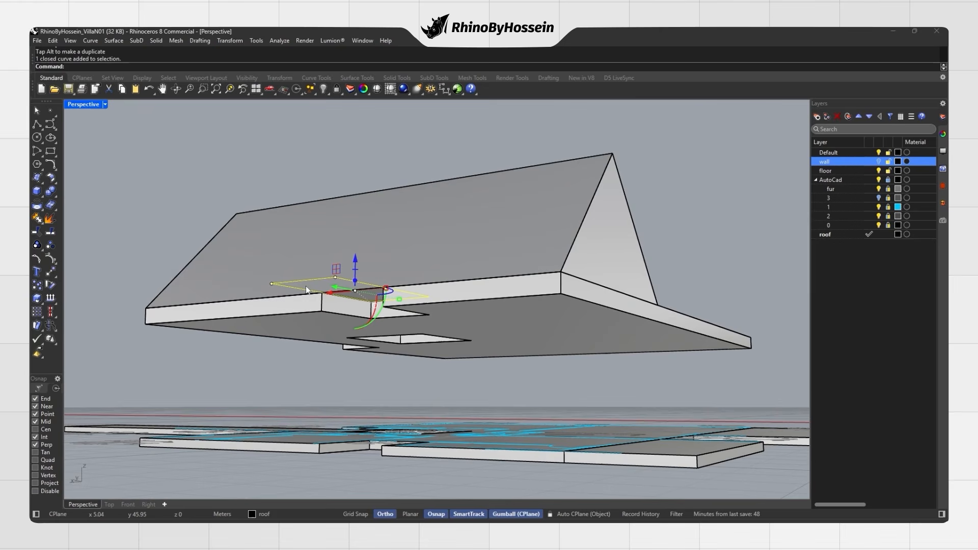
Extrude the notch rectangle as a slanted solid along the gable's slope direction, up to about the ridge height.
left_click(51, 190)
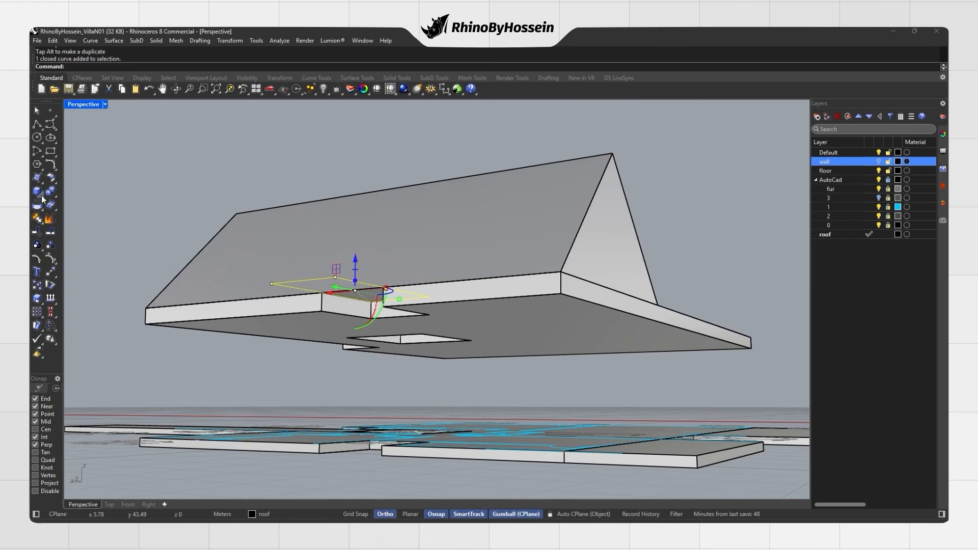
left_click(116, 219)
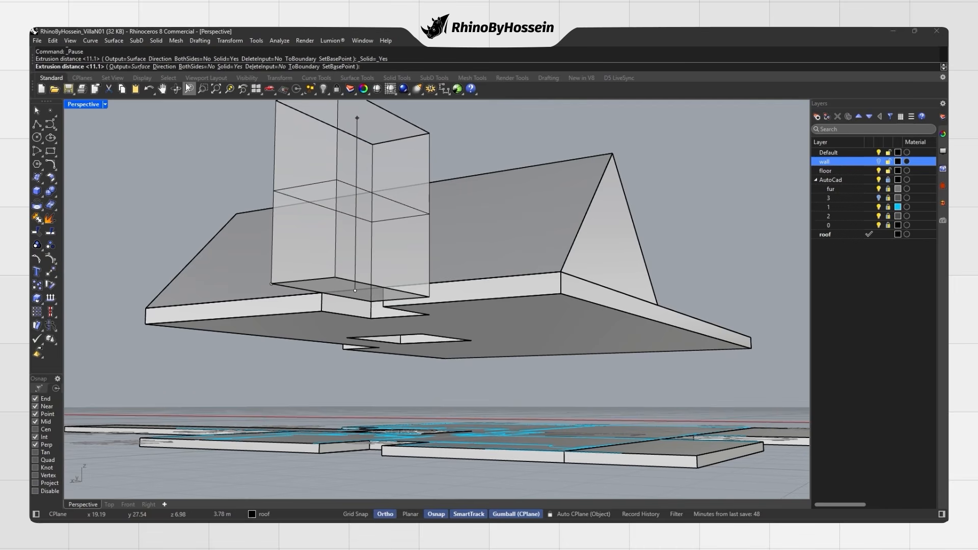
left_click(159, 66)
left_click(427, 295)
left_click(451, 188)
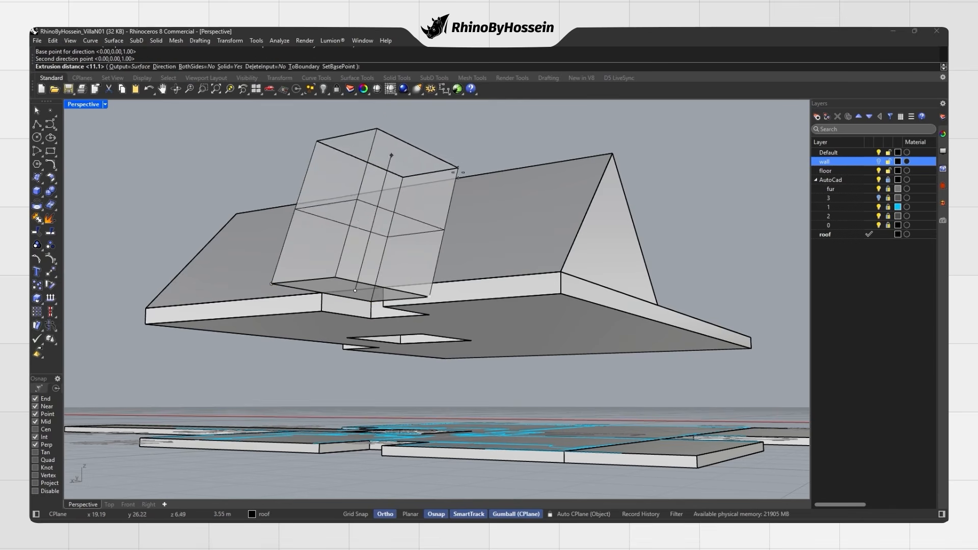
left_click(464, 155)
right_click_drag(456, 175, 352, 227)
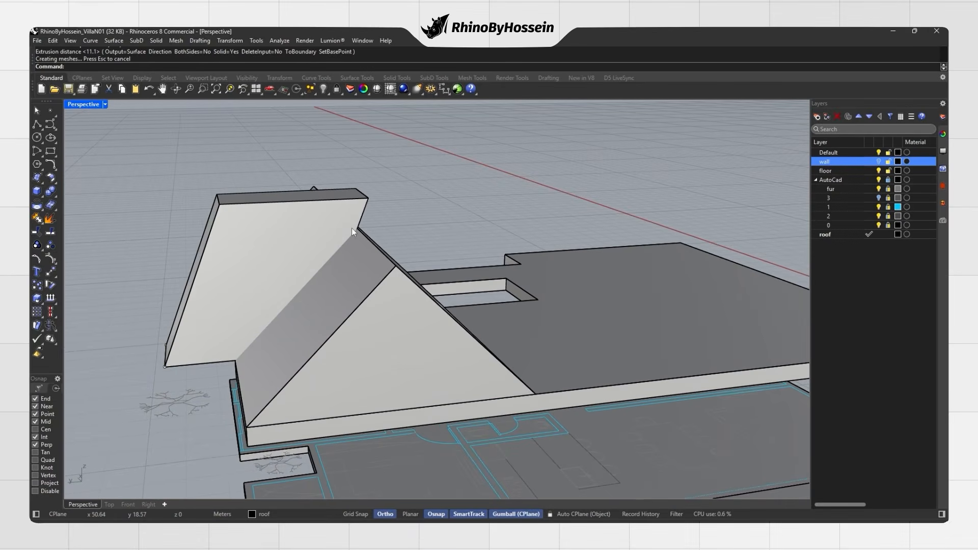
Subtract the slanted solid from the gable solid with Boolean difference.
left_click(286, 325)
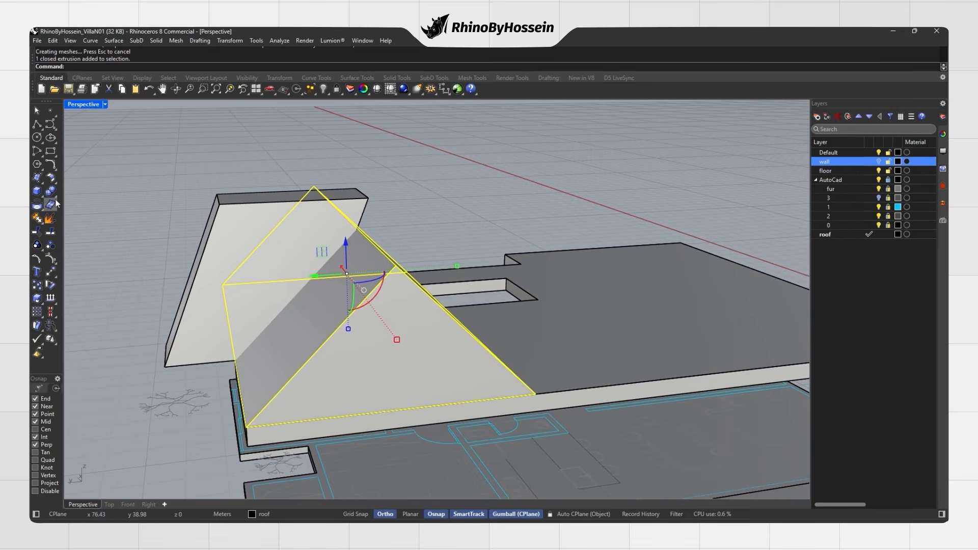
mouse_move(56, 199)
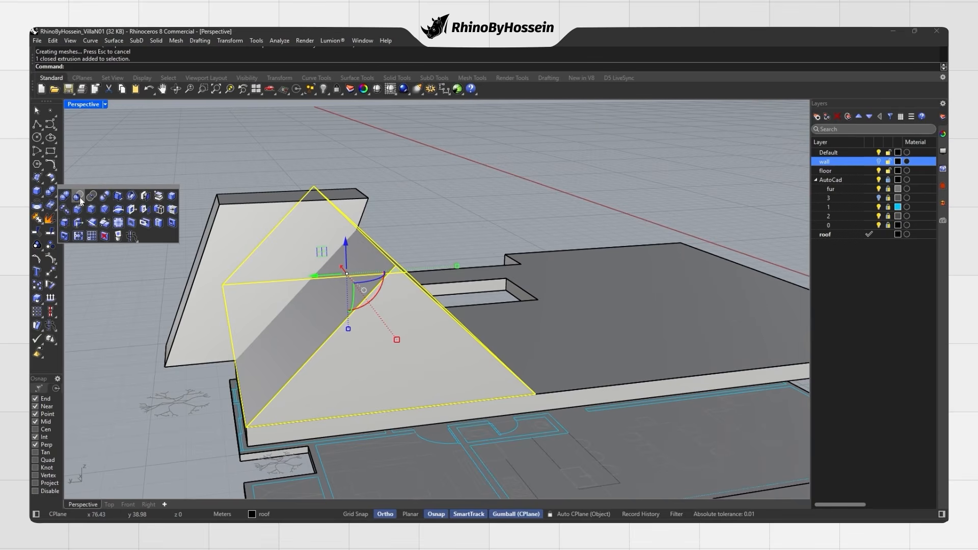
left_click(78, 196)
left_click(216, 262)
right_click(215, 263)
right_click_drag(216, 262, 462, 286)
key("Escape")
Draw a closed rectangular polyline 1.2 m wide beside the courtyard opening, starting at the opening's corner along the gable's eave.
left_click(37, 124)
scroll(461, 347, "up", 3)
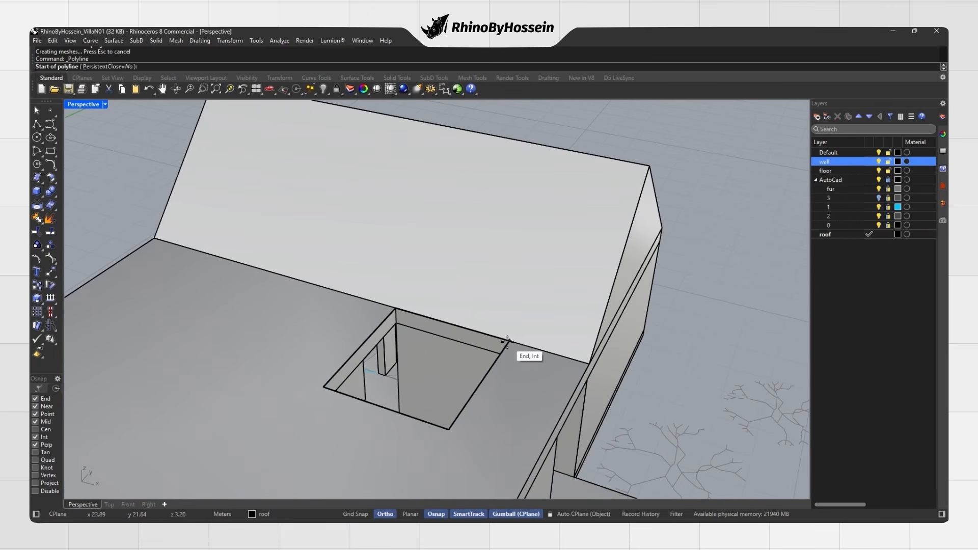
left_click(509, 341)
scroll(552, 356, "up", 3)
key("Return")
left_click(565, 351)
scroll(552, 371, "down", 3)
scroll(534, 400, "up", 2)
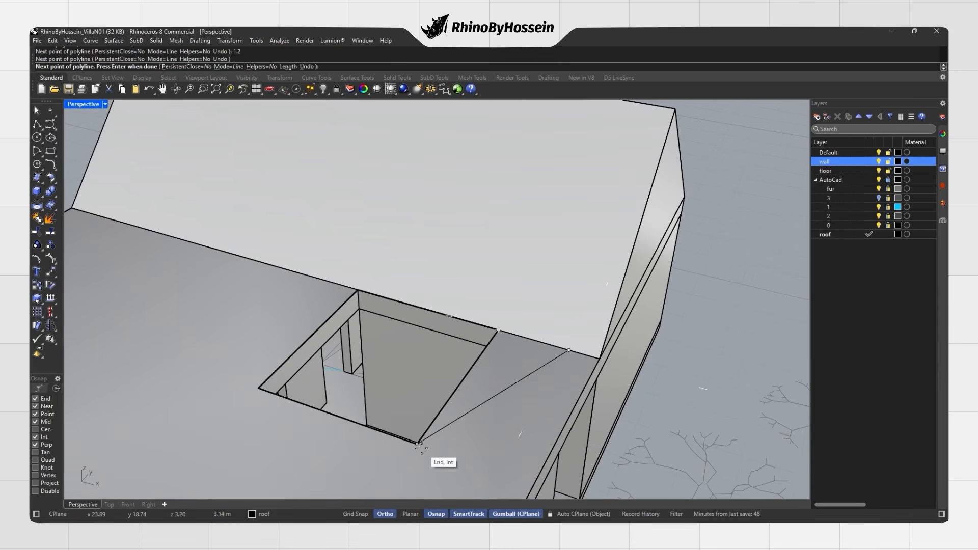
left_click(497, 472)
left_click(417, 443)
left_click(498, 330)
key("ctrl+z")
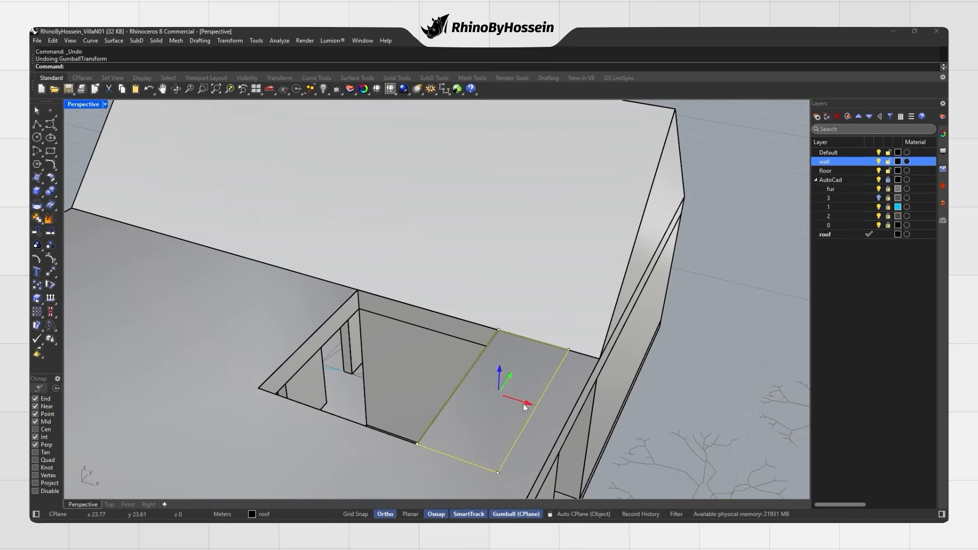
Extrude the rectangle beside the courtyard 2.1 m upward as a solid and delete its profile curve.
right_click_drag(524, 403, 432, 415)
left_click(432, 415)
left_click(457, 429)
left_click(51, 205)
left_click(118, 205)
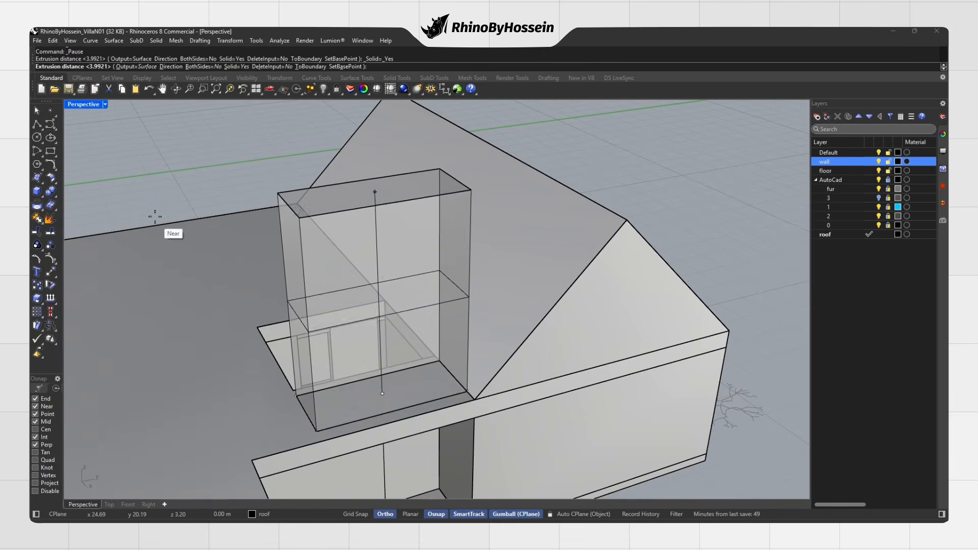
type("2.")
key("Return")
right_click_drag(274, 283, 319, 315)
key("Delete")
Move the box horizontally into the gable's courtyard-side slope so that it cuts through the roof near the gable end.
left_click(320, 316)
left_click_drag(391, 314, 493, 305)
scroll(515, 258, "up", 8)
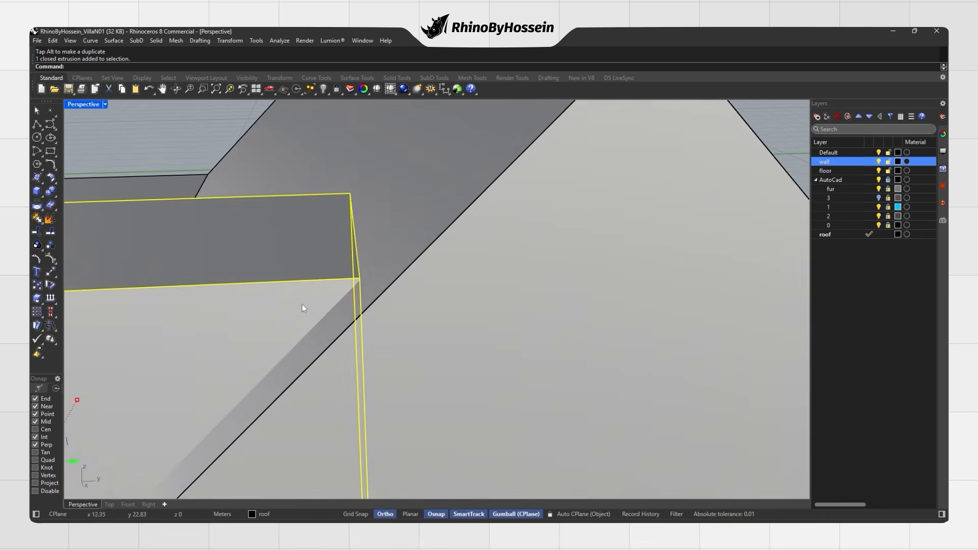
scroll(279, 343, "down", 3)
key("Escape")
scroll(385, 274, "down", 6)
Subtract the box from the gable solid with Boolean difference.
left_click(385, 275)
left_click(51, 192)
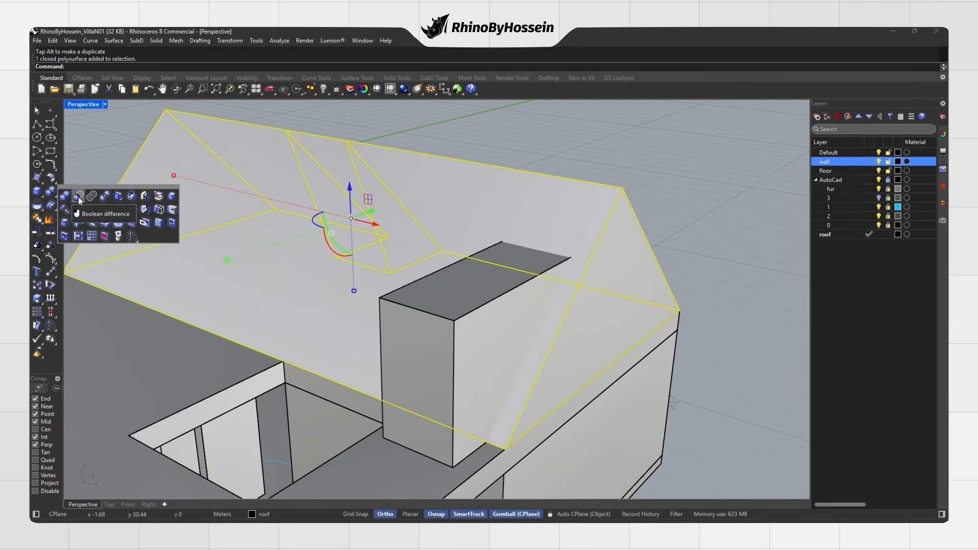
left_click(79, 199)
left_click(443, 329)
key("Return")
right_click_drag(429, 324, 411, 340)
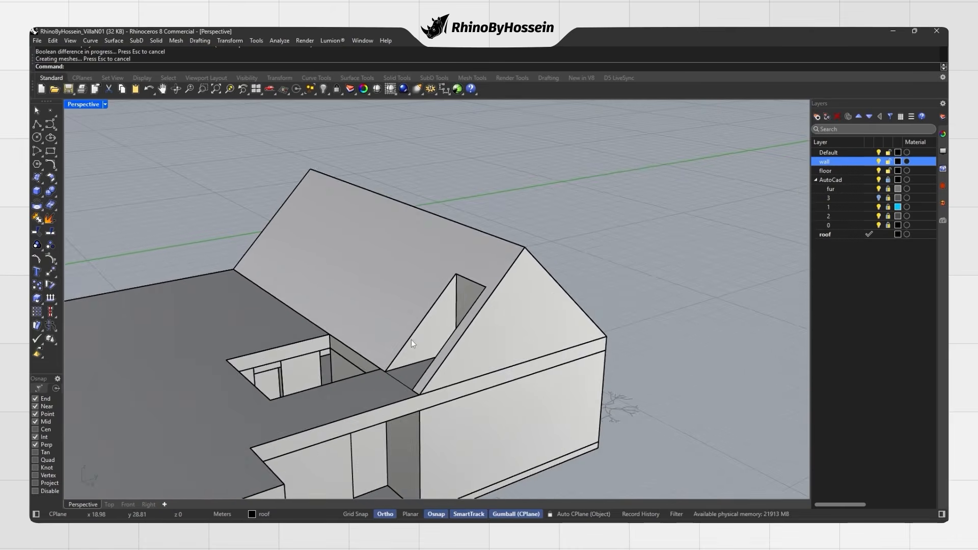
Delete the leftover construction curve at the gable roof and show all hidden objects.
scroll(433, 340, "down", 4)
left_click(478, 338)
right_click_drag(478, 338, 428, 270)
left_click(573, 264)
right_click_drag(573, 265, 394, 305)
left_click(525, 360)
left_click(555, 377)
key("Delete")
right_click_drag(476, 352, 517, 377)
left_click(530, 346)
left_click(550, 401)
right_click_drag(371, 357, 474, 312)
right_click_drag(451, 336, 561, 340)
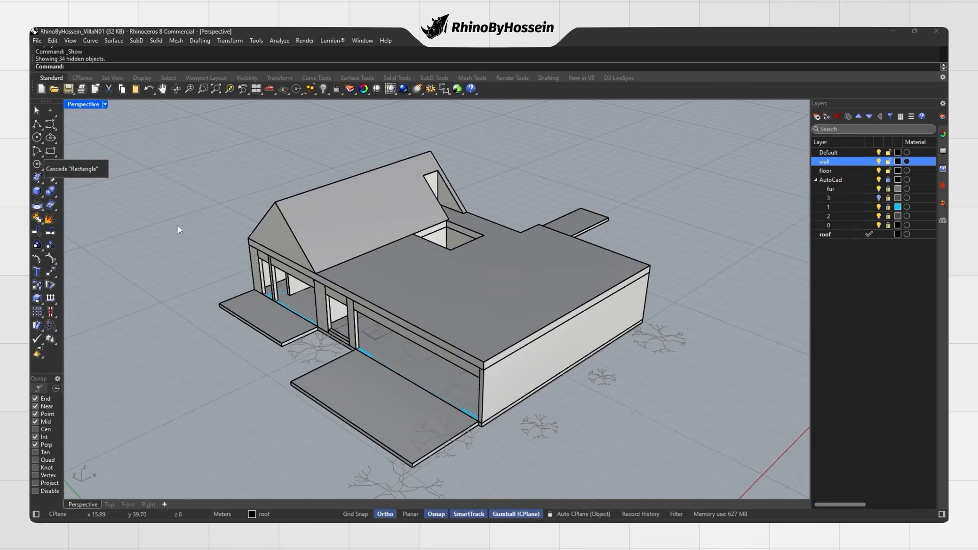
Draw an open polyline along the flat roof's outer edges, from one gable corner around to the gable corner at the entrance side.
left_click(36, 124)
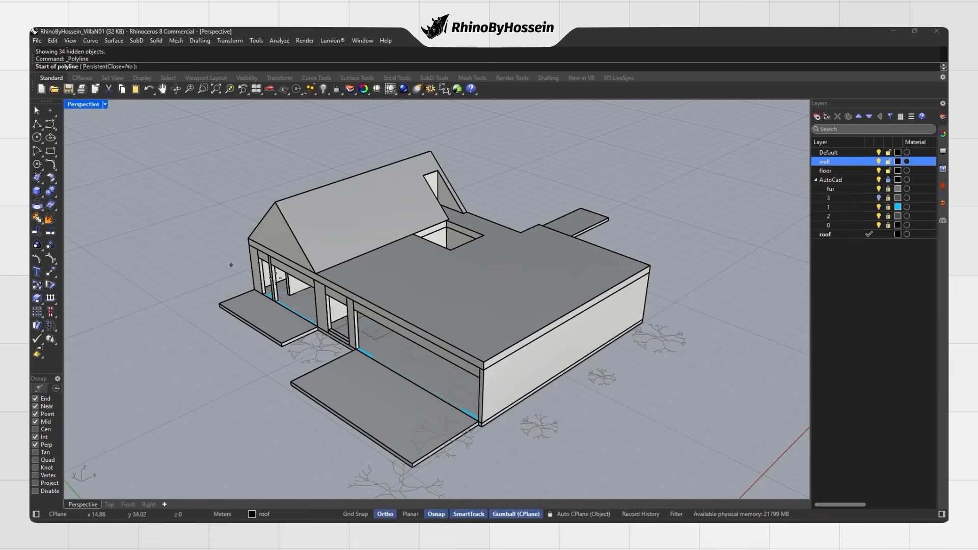
scroll(321, 283, "up", 2)
left_click(320, 274)
left_click(539, 390)
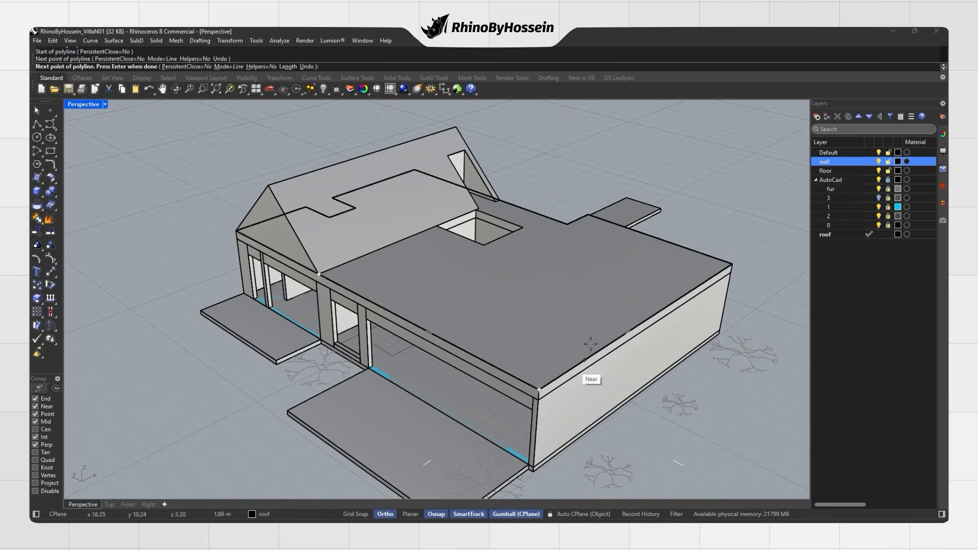
right_click_drag(540, 385, 491, 338)
left_click(666, 401)
right_click_drag(667, 401, 433, 380)
left_click(411, 378)
left_click(412, 348)
left_click(574, 346)
right_click(573, 346)
Extrude the flat roof's edge polyline 0.8 m upward as a parapet and delete the curve.
left_click(562, 348)
left_click(590, 373)
left_click(41, 195)
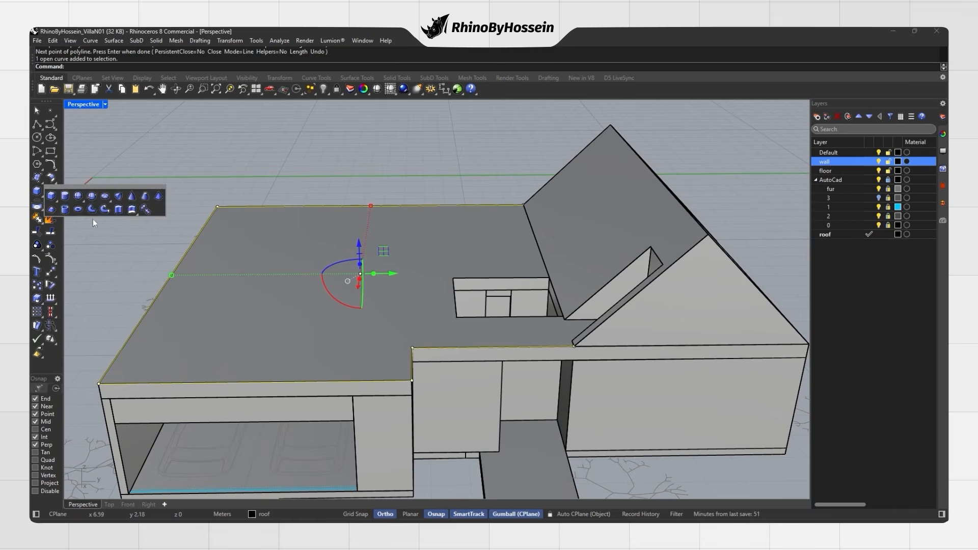
left_click(119, 209)
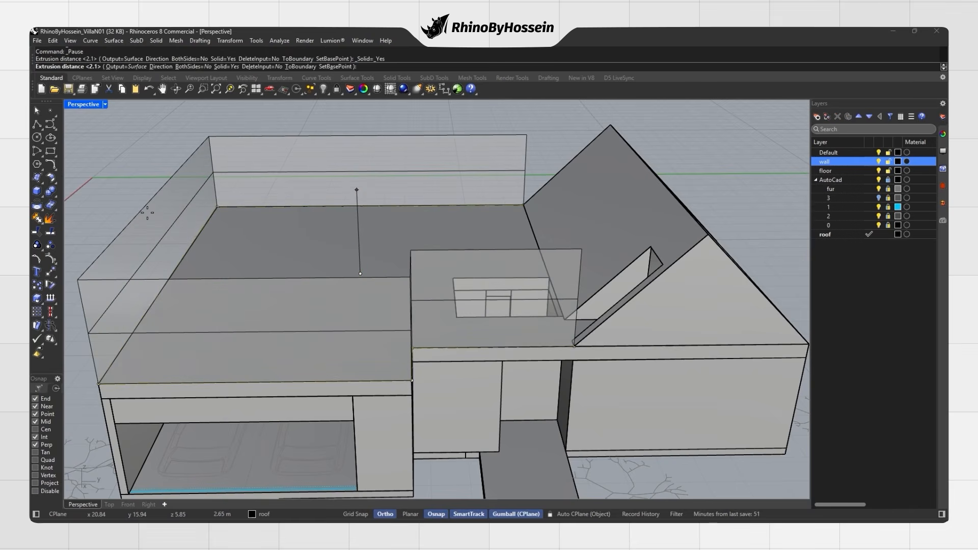
type(".8")
key("Return")
key("Delete")
Move the parapet's upper end corners at both gable junctions horizontally onto the gable's slope.
right_click_drag(294, 319, 524, 217)
left_click_drag(529, 220, 537, 231, "ctrl+shift")
right_click_drag(529, 239, 530, 300)
left_click(50, 272)
scroll(565, 318, "up", 5)
left_click(529, 296)
left_click(582, 305)
scroll(498, 323, "down", 5)
key("Escape")
left_click_drag(455, 210, 473, 228, "ctrl+shift")
right_click(472, 228)
left_click(469, 223)
left_click(494, 223)
key("Escape")
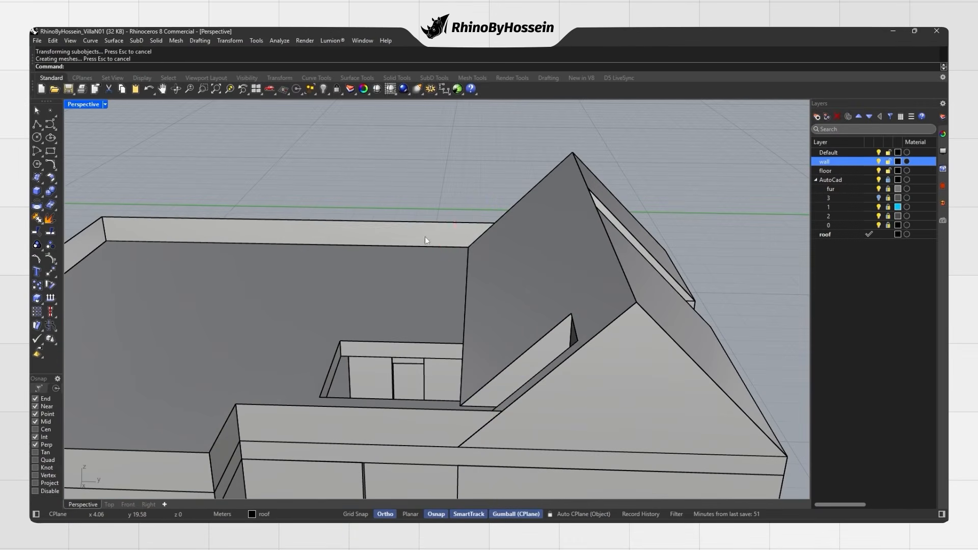
Isolate the gable solid by hiding all other model objects.
scroll(539, 249, "down", 5)
left_click(528, 270)
right_click_drag(528, 270, 406, 269)
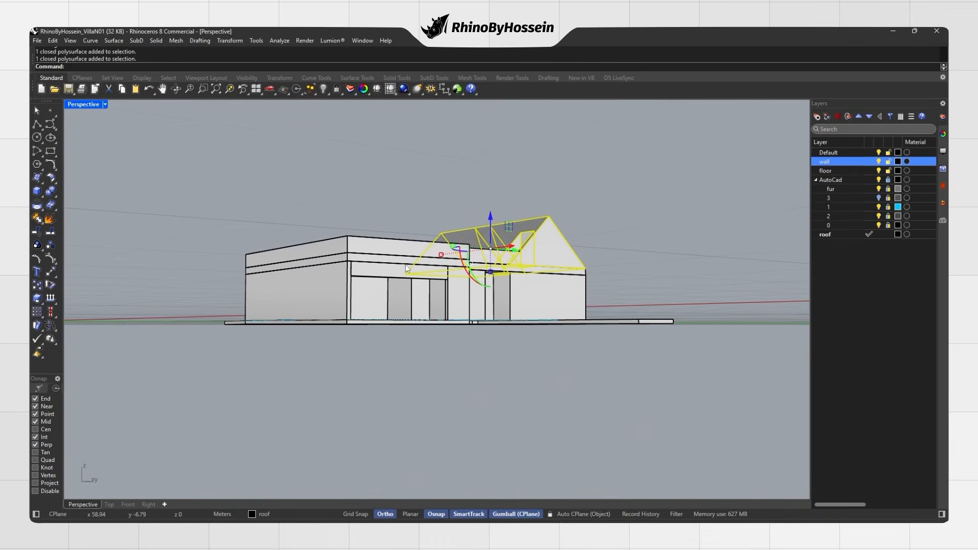
left_click(328, 94)
left_click(363, 114)
Delete the underside face of the gable solid.
right_click_drag(357, 246, 479, 270)
scroll(482, 271, "up", 5)
left_click(476, 274)
key("Escape")
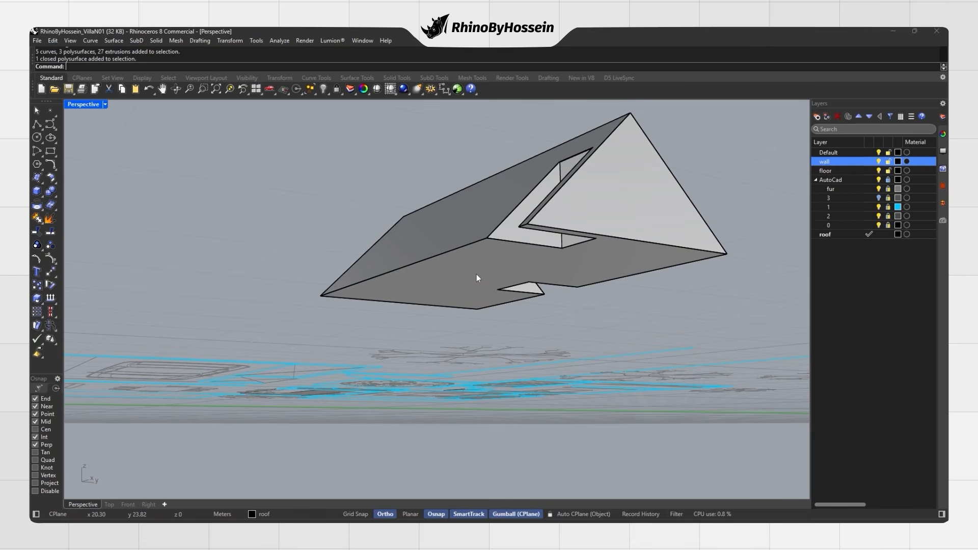
left_click(477, 278)
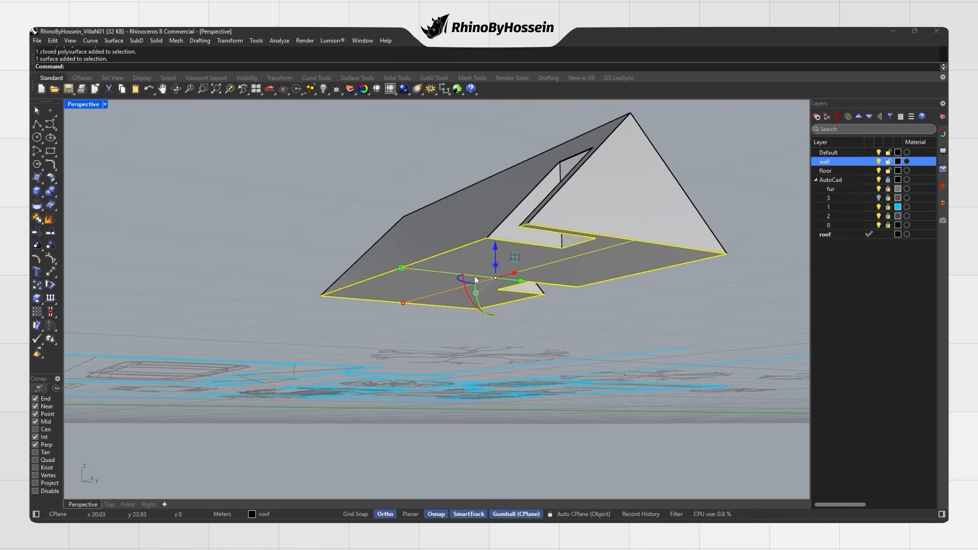
key("Delete")
Draw an open inverted-V polyline on the gable's end face, from one base corner over the ridge to the other base corner.
right_click_drag(474, 276, 525, 307)
scroll(173, 324, "down", 2)
left_click(37, 124)
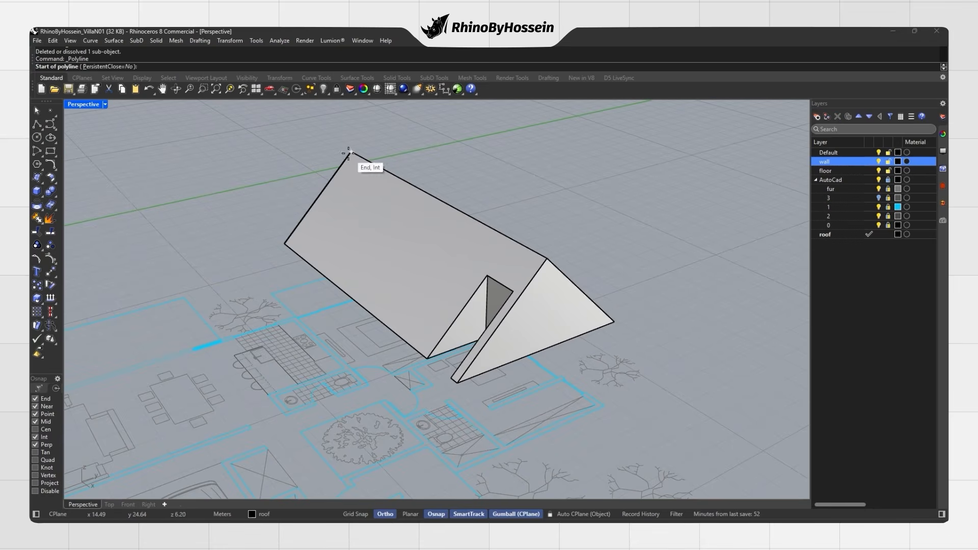
right_click_drag(474, 307, 371, 360)
left_click(371, 357)
left_click(513, 212)
left_click(637, 331)
right_click_drag(615, 339, 500, 355)
key("Return")
Offset the inverted-V curve inward by 0.02 with flat caps to form a closed profile.
scroll(505, 355, "down", 2)
left_click(485, 327)
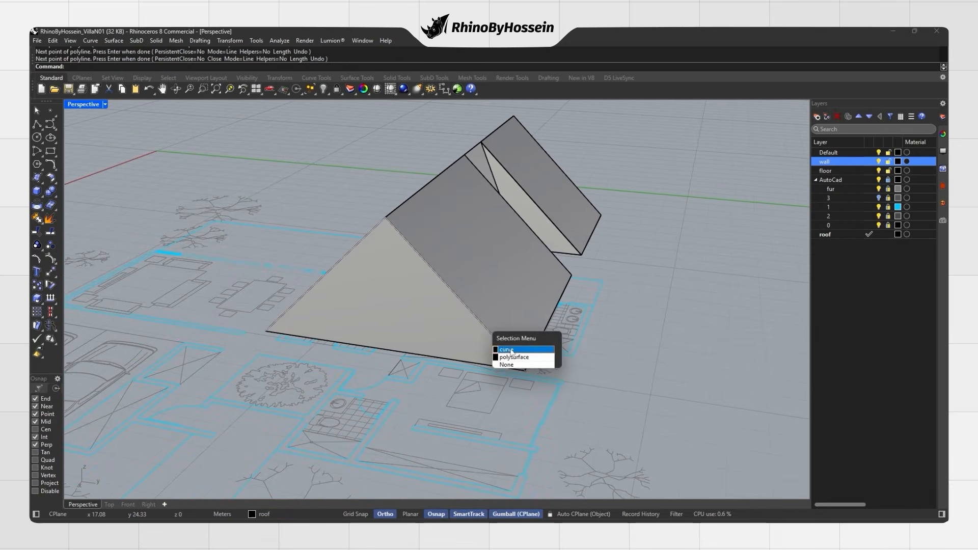
left_click(511, 350)
type("Of")
key("Return")
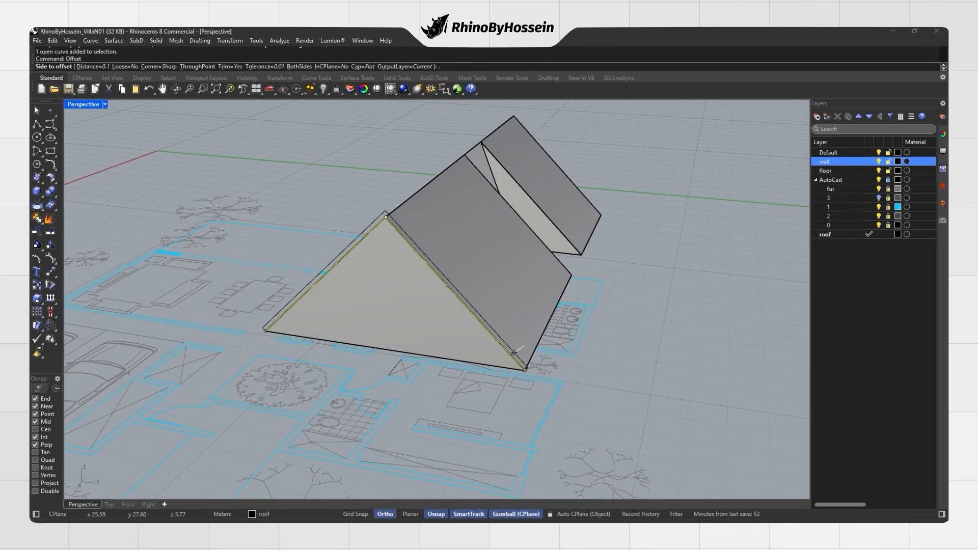
type(".02")
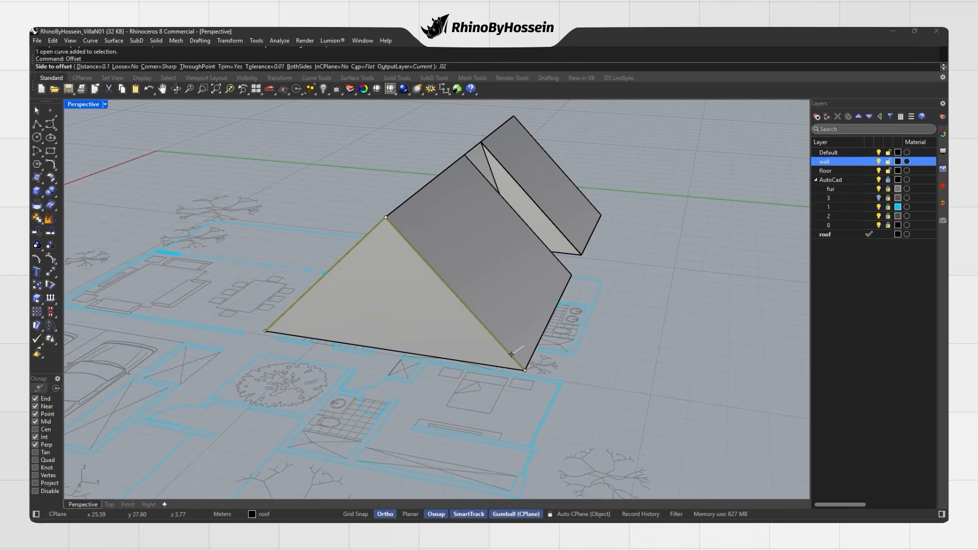
scroll(498, 349, "up", 4)
left_click(449, 349)
scroll(510, 310, "up", 4)
scroll(506, 314, "down", 6)
key("Escape")
Turn off the AutoCad layer and move the inner end corners of the closed profile onto the gable's base edge at both ends.
scroll(586, 408, "up", 6)
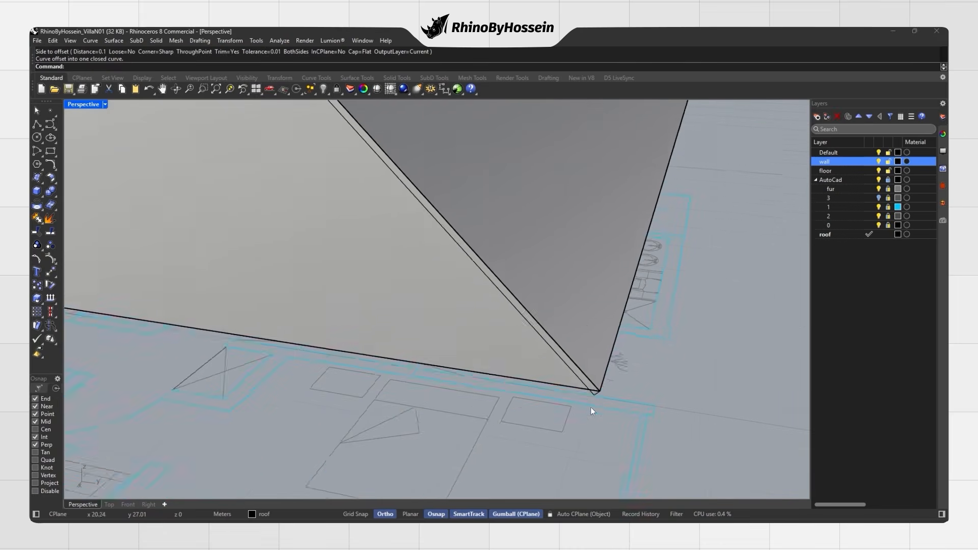
left_click(601, 370)
left_click(878, 180)
left_click_drag(576, 391, 609, 366)
left_click(50, 271)
left_click(601, 370)
left_click(586, 355)
scroll(583, 361, "down", 8)
scroll(145, 308, "up", 8)
left_click_drag(86, 229, 112, 250)
left_click(51, 272)
left_click(100, 241)
left_click(116, 244)
key("Escape")
Draw an open inverted-V polyline along the thin profile's inner edge, from one base corner over the ridge to the other.
left_click(37, 124)
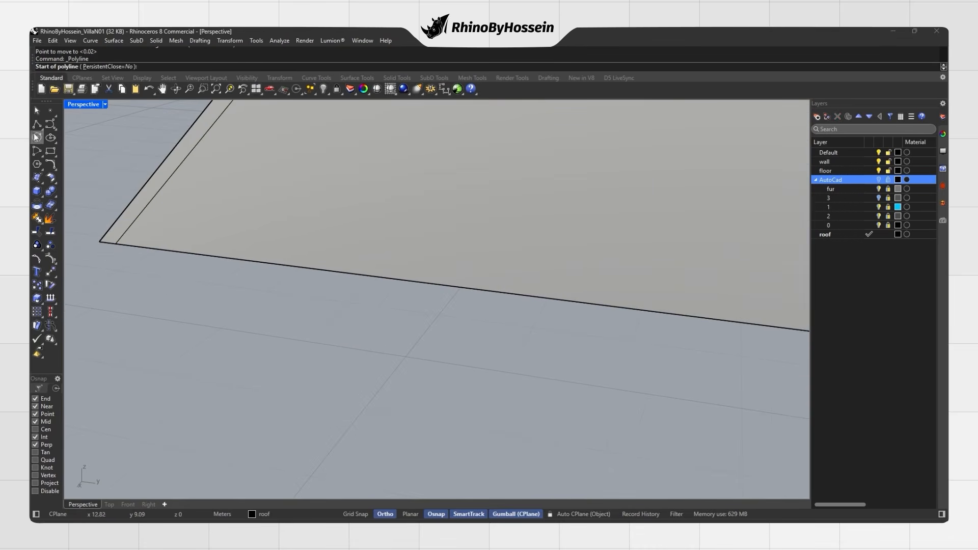
left_click(115, 244)
scroll(255, 260, "down", 4)
scroll(402, 146, "up", 6)
left_click(394, 148)
scroll(394, 148, "down", 5)
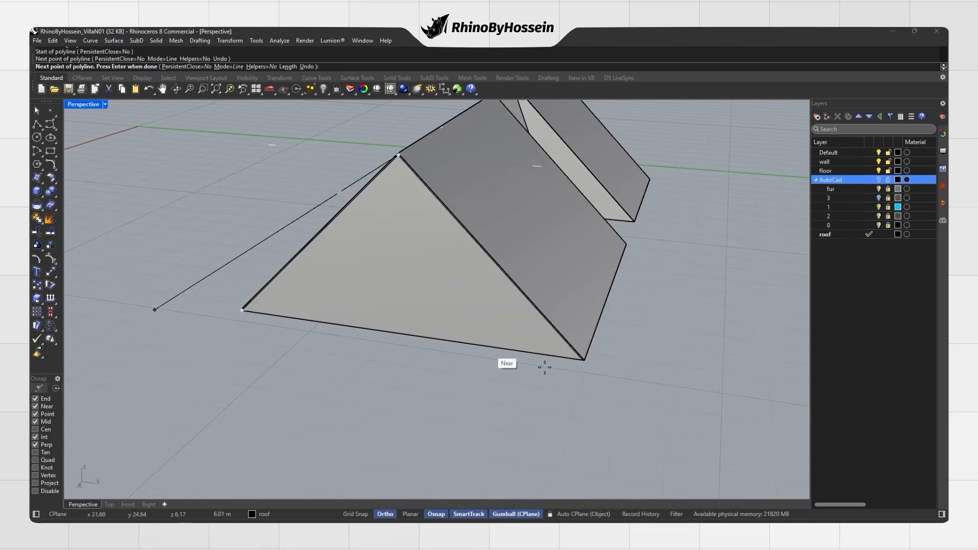
scroll(600, 331, "up", 6)
left_click(610, 331)
key("Return")
Offset the new inverted-V polyline inward by 0.15 with flat caps to form a closed frame profile.
left_click(611, 332)
left_click(616, 349)
scroll(530, 322, "down", 5)
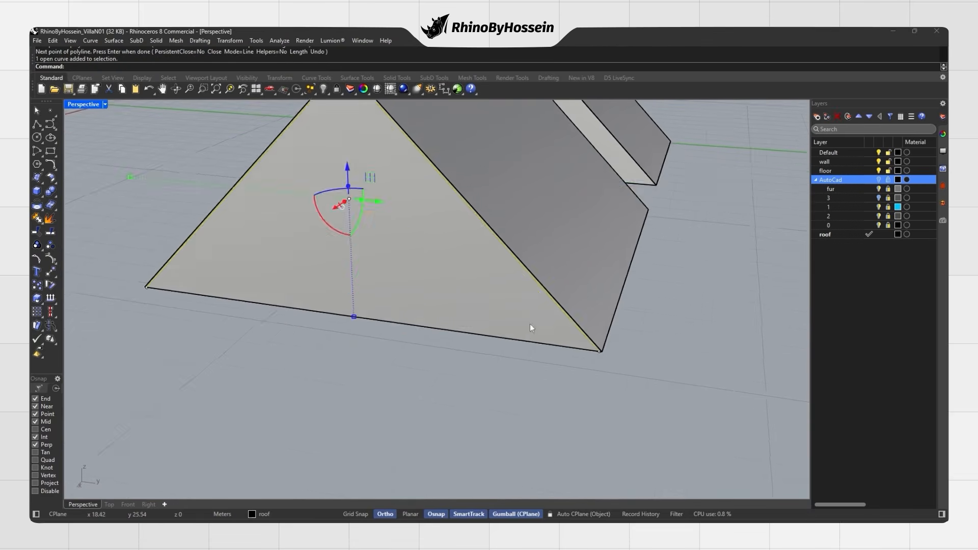
type("offset")
key("Return")
type(".1")
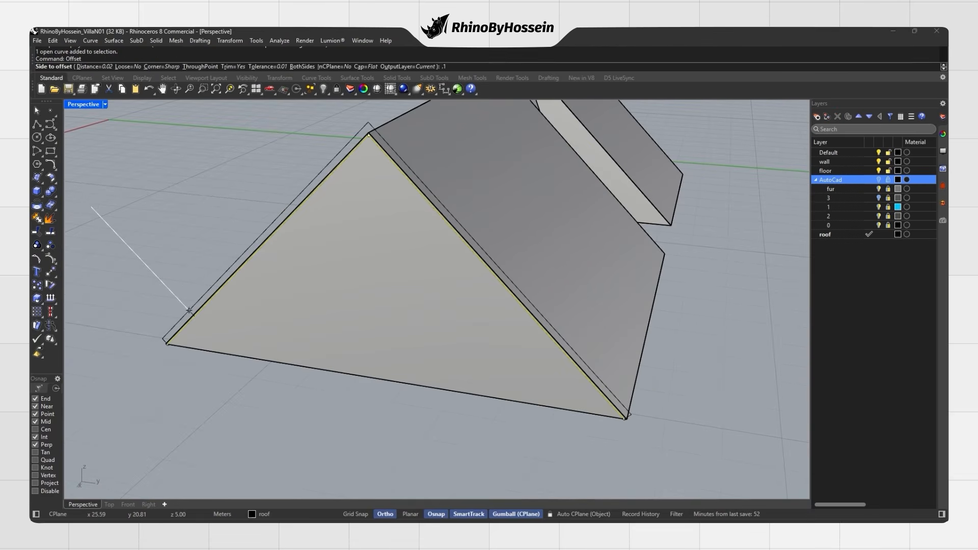
type("5")
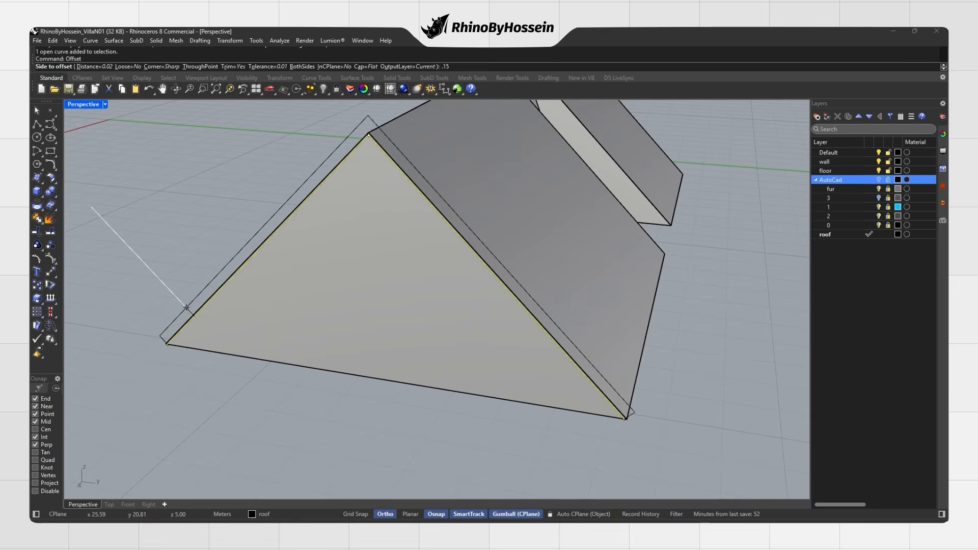
left_click(340, 302)
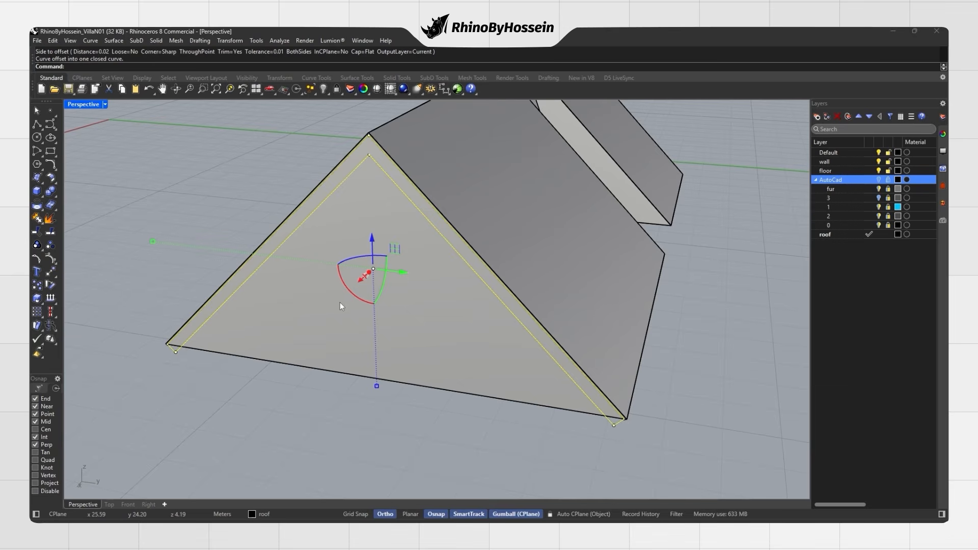
Move the inner end corners of the 0.15 frame profile onto the gable's base edge at both ends.
left_click(594, 439)
left_click_drag(616, 421, 618, 419)
left_click(51, 272)
left_click(613, 424)
left_click(606, 416)
left_click(176, 351)
key("Return")
left_click(176, 351)
left_click(181, 346)
scroll(274, 378, "down", 3)
scroll(255, 350, "up", 4)
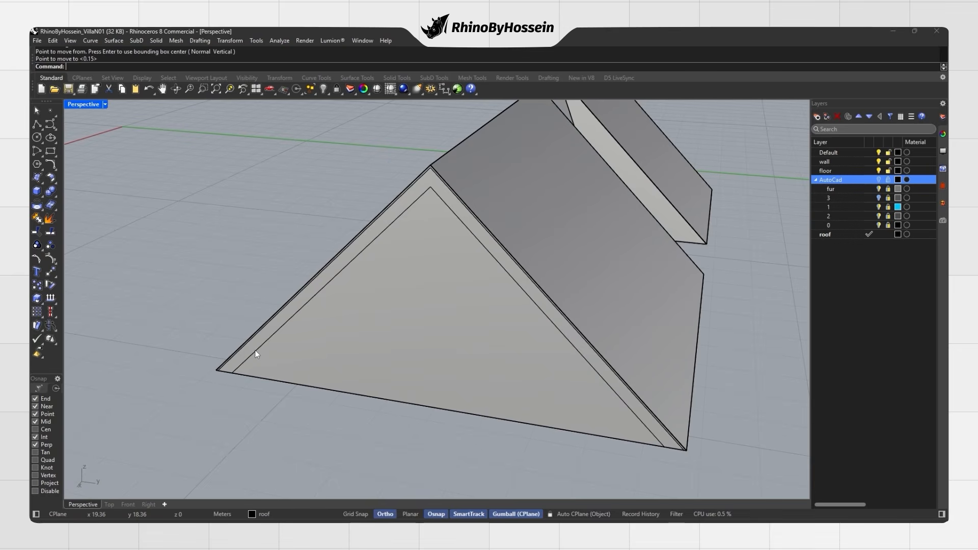
Extrude the closed frame profile 0.1 m inward along the roof as a solid.
left_click(255, 354)
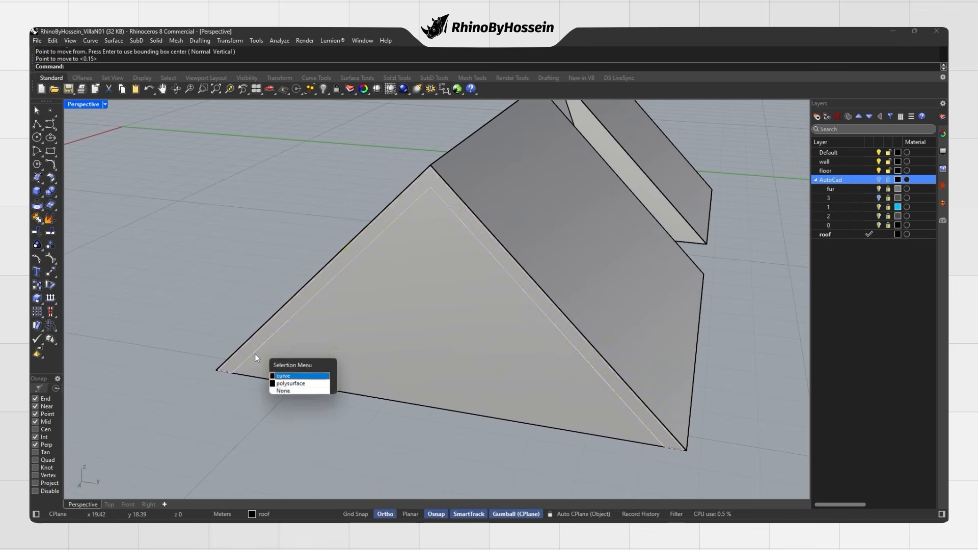
left_click(285, 379)
left_click(37, 191)
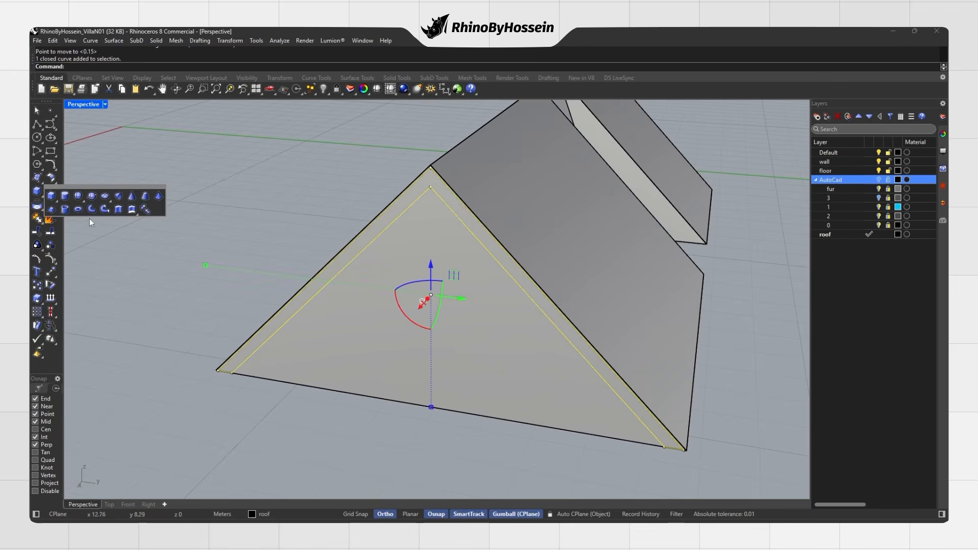
left_click(120, 209)
right_click_drag(430, 290, 313, 267)
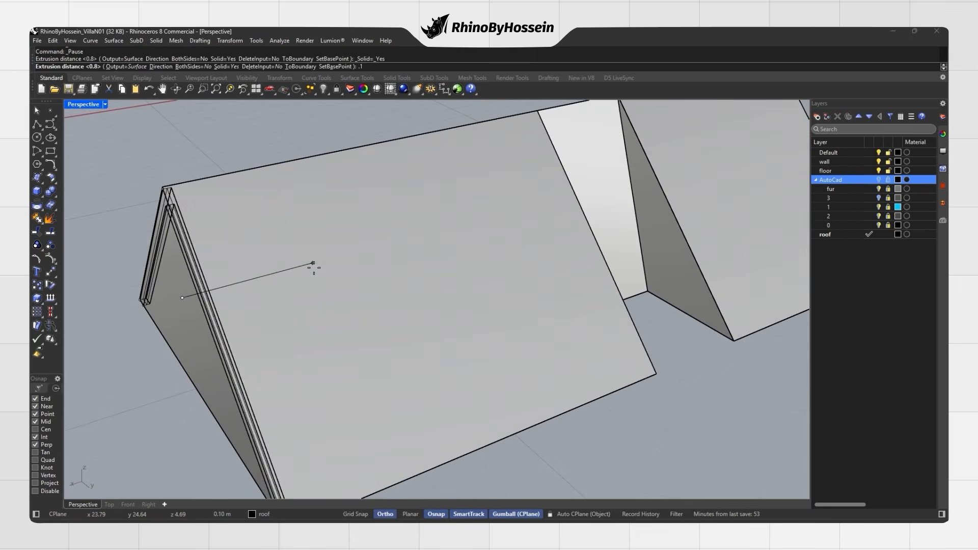
key("Escape")
key("Delete")
Switch to Ghosted display and move the extruded frame from its base corner to the nearby edge of the end cut-out.
right_click_drag(313, 267, 434, 288)
left_click(105, 105)
left_click(102, 161)
scroll(550, 398, "up", 10)
right_click_drag(551, 398, 495, 390)
left_click(481, 392)
scroll(496, 390, "down", 4)
mouse_move(536, 262)
right_mouse_down()
mouse_move(566, 281)
mouse_move(535, 274)
right_mouse_up()
left_click(50, 272)
right_click_drag(515, 395, 585, 419)
scroll(585, 418, "up", 5)
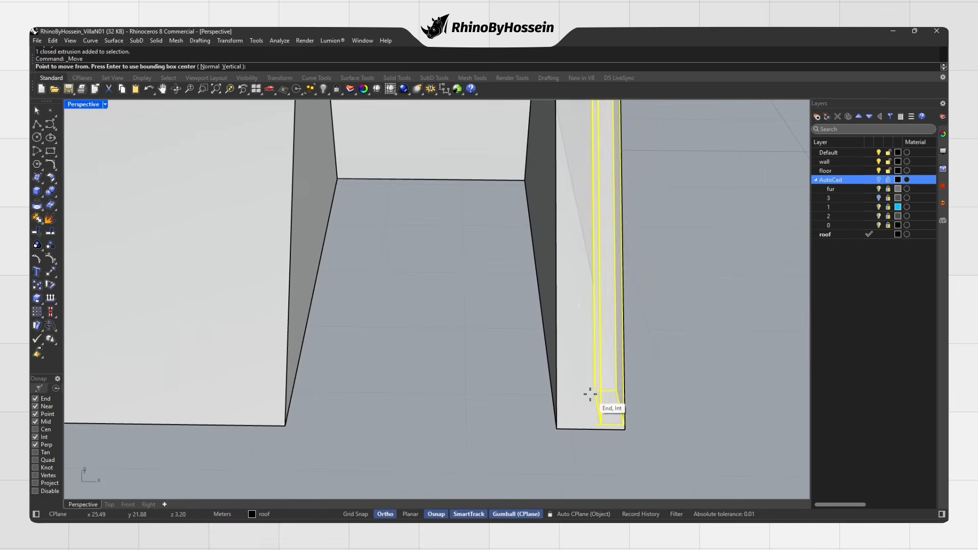
left_click(592, 392)
left_click(552, 392)
scroll(535, 409, "down", 6)
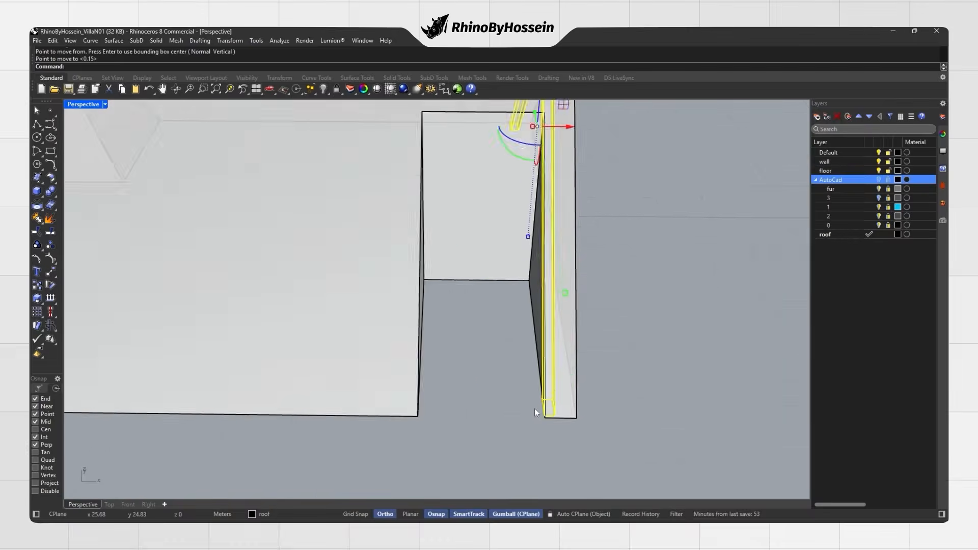
Shift the frame by 0.05 m and mirror it to the opposite side of the end cut-out.
scroll(533, 410, "down", 3)
right_click_drag(510, 407, 534, 312)
left_click(533, 307)
type(".05")
key("Return")
type("mi")
key("Return")
left_click(457, 387)
left_click(449, 413)
right_click_drag(450, 413, 515, 418, "shift")
key("Escape")
left_click(497, 270)
scroll(552, 305, "down", 5)
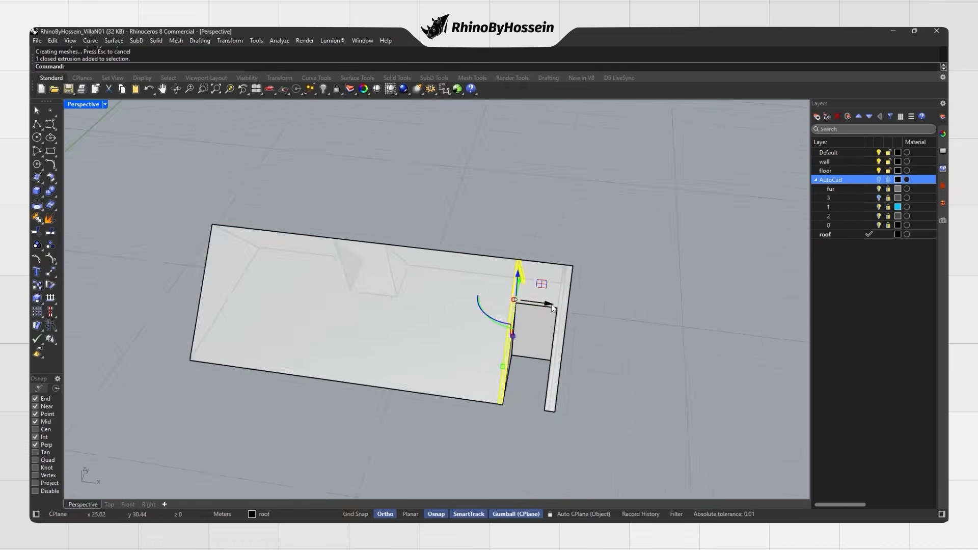
Copy the mirrored frame to the edge of the roof's middle cut-out and mirror that copy to the cut-out's other side.
right_click_drag(551, 305, 346, 294)
scroll(404, 335, "up", 5)
type("co")
key("Return")
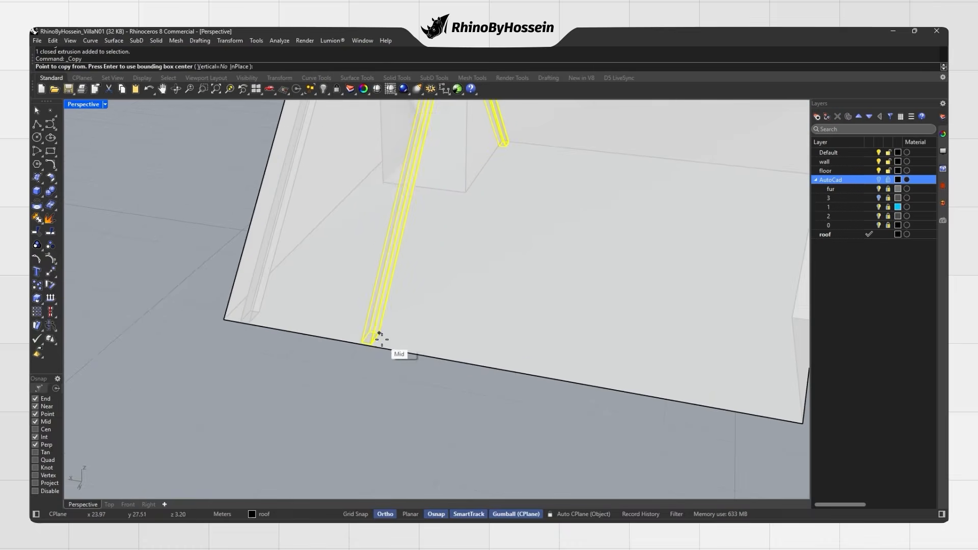
left_click(285, 322)
scroll(375, 334, "up", 2)
left_click(492, 374)
key("Return")
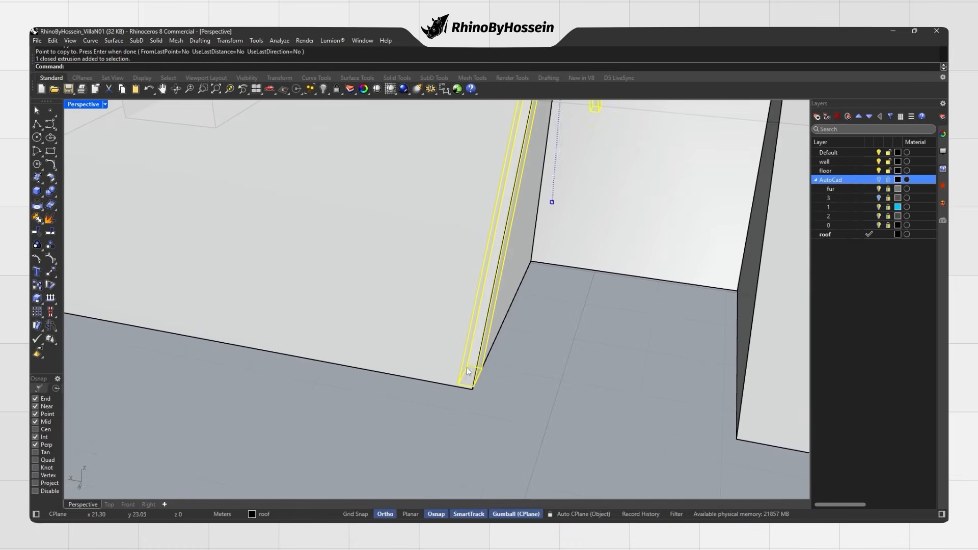
key("Escape")
left_click(478, 364)
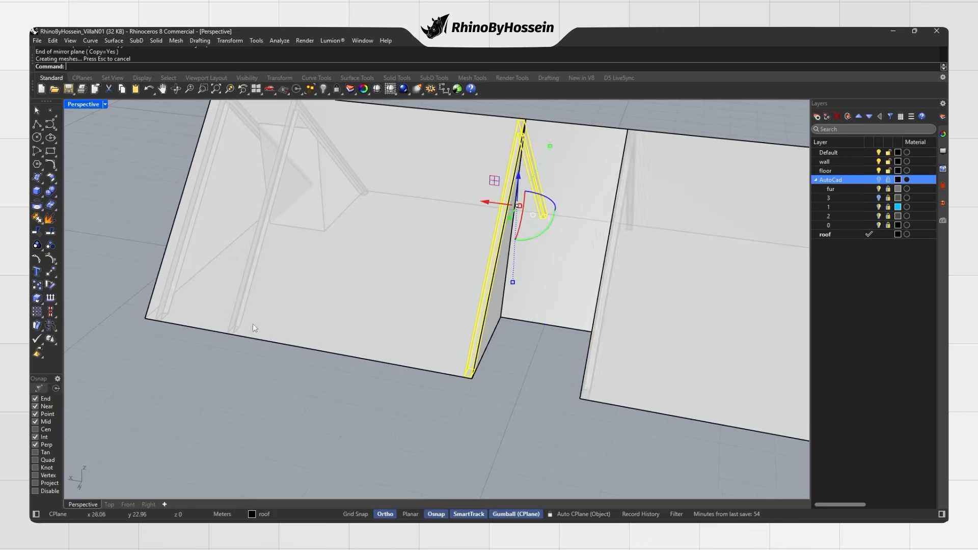
scroll(254, 323, "down", 5)
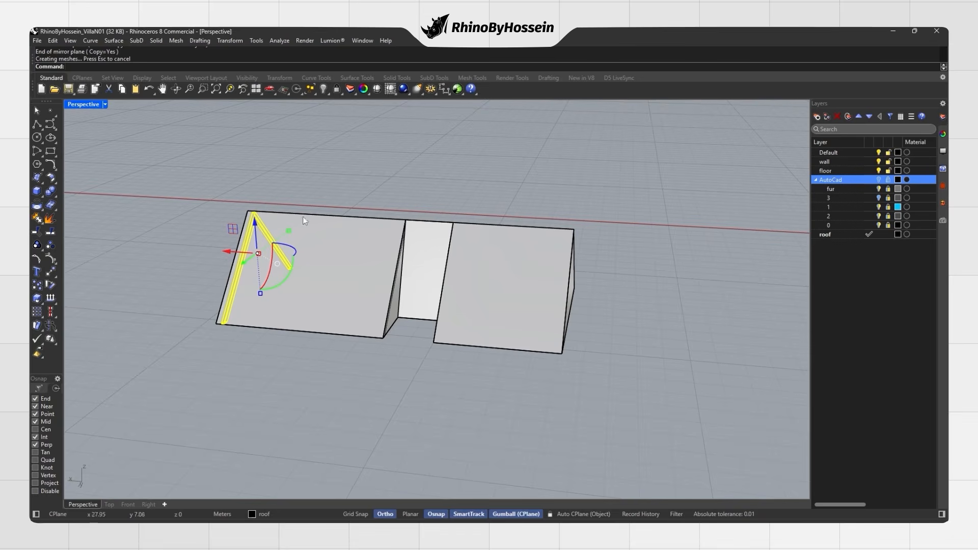
Undo the last mirror and, in Ghosted display, copy the end frame to the opposite gable end.
key("ctrl+z")
left_click(105, 104)
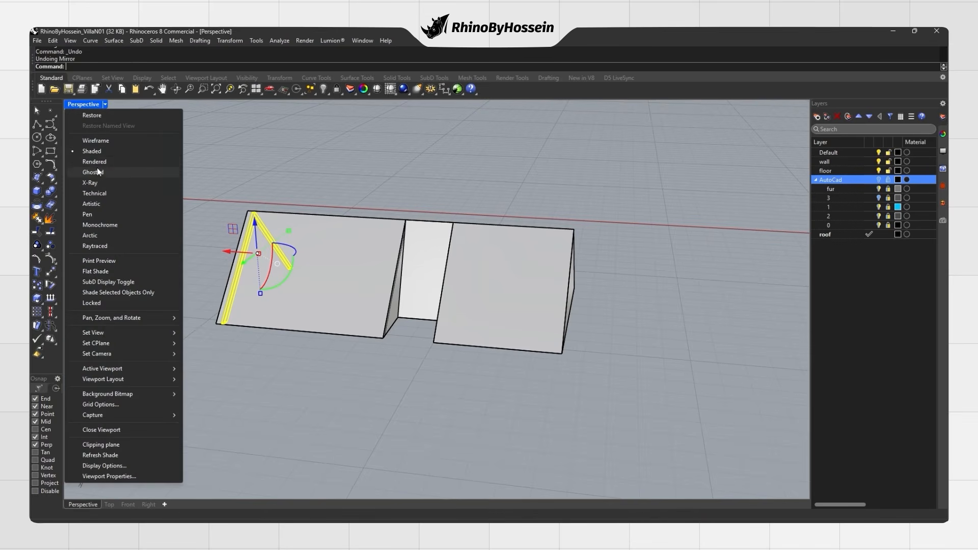
left_click(105, 172)
left_click(37, 298)
scroll(219, 332, "up", 3)
left_click(219, 332)
scroll(295, 360, "down", 3)
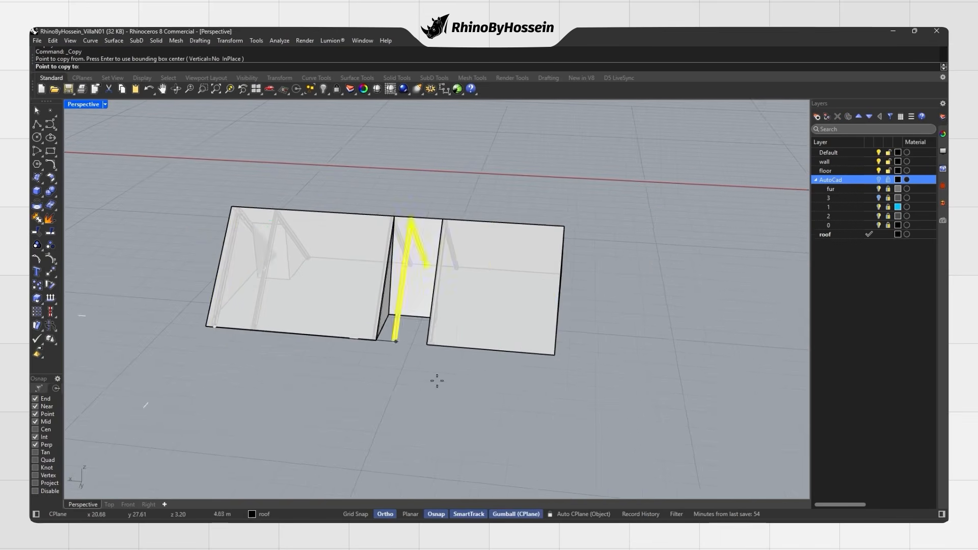
scroll(571, 326, "up", 4)
scroll(577, 345, "up", 3)
left_click(556, 343)
key("Return")
Copy the far gable end's frame to several intermediate positions along the eave on both parts of the roof.
right_click_drag(557, 343, 433, 364)
left_click(433, 364)
scroll(433, 365, "down", 3)
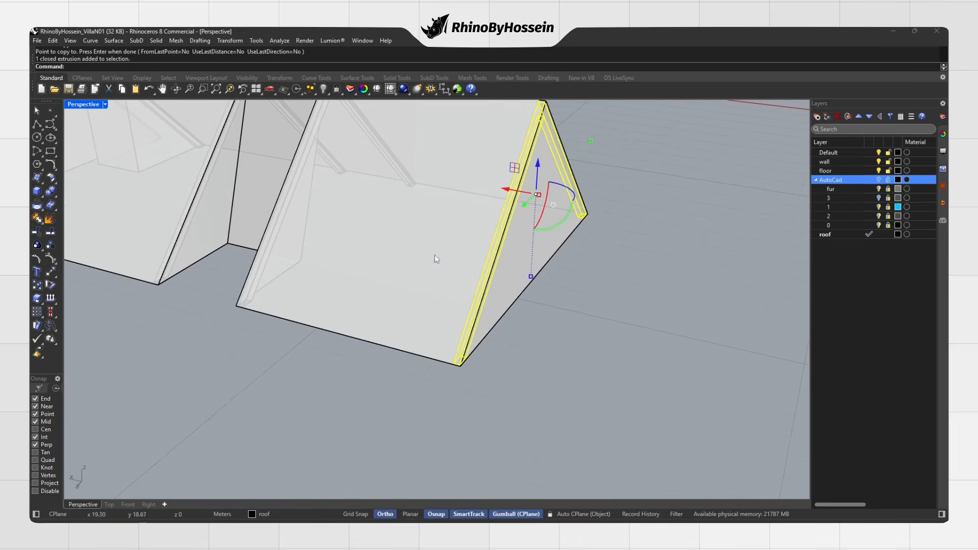
right_click_drag(435, 254, 102, 303)
left_click(37, 285)
scroll(520, 352, "up", 4)
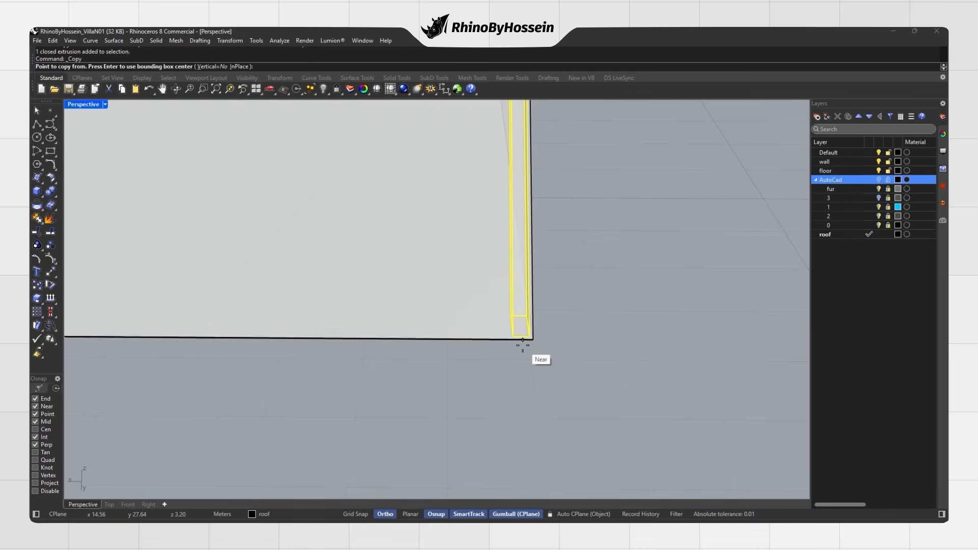
left_click(521, 338)
scroll(459, 341, "down", 3)
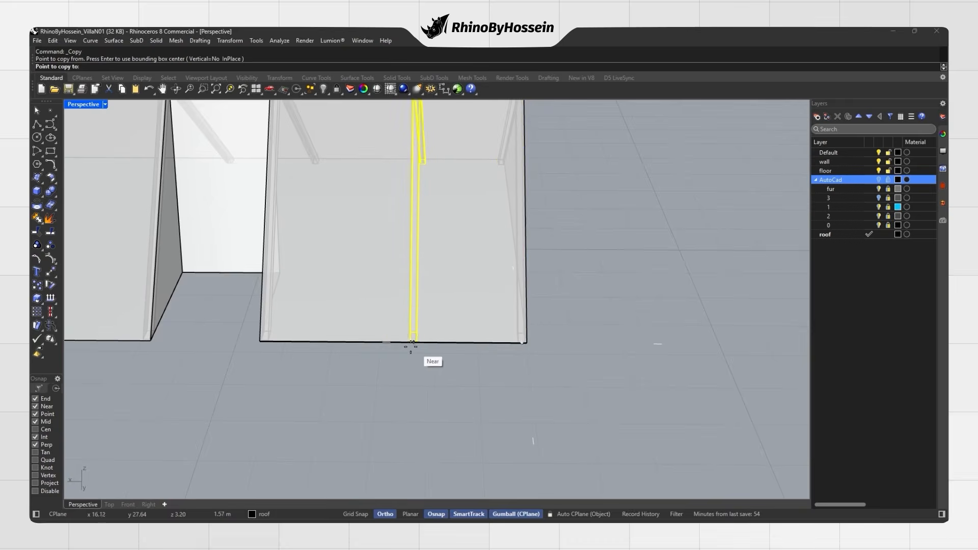
right_click_drag(437, 343, 529, 343, "shift")
left_click(270, 343)
left_click(194, 343)
key("Return")
scroll(340, 356, "down", 7)
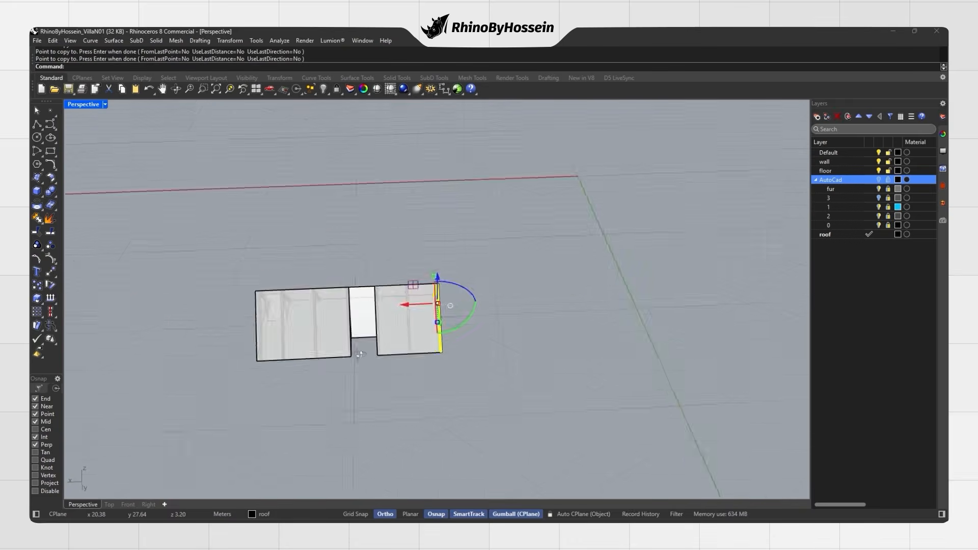
right_click_drag(341, 356, 402, 359)
key("Escape")
Offset the gabled roof polysurface with OffsetSrf as a solid, distance 0.02, with all directions flipped.
scroll(407, 372, "up", 6)
scroll(286, 264, "down", 4)
left_click(302, 295)
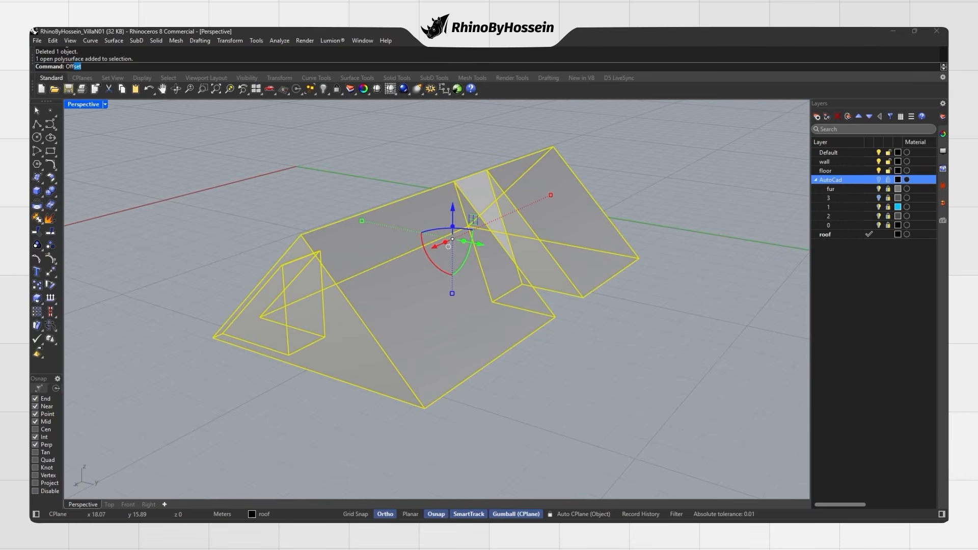
key("Down")
key("Down")
key("Down")
key("Down")
key("Down")
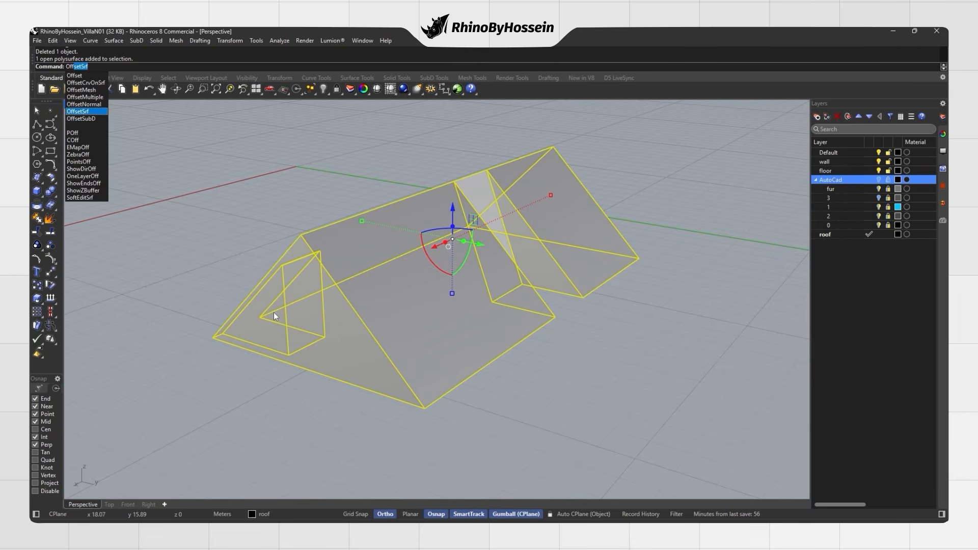
key("Return")
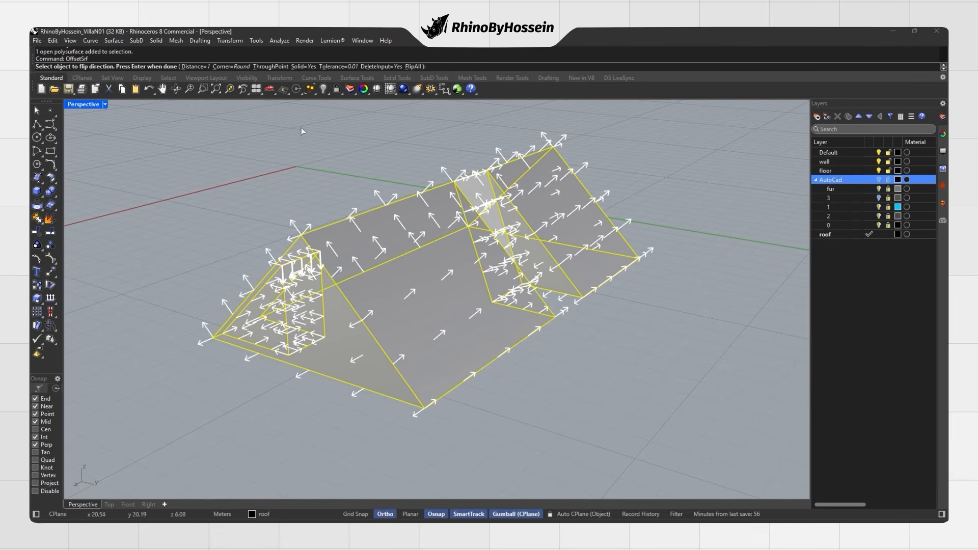
left_click(206, 67)
type(".")
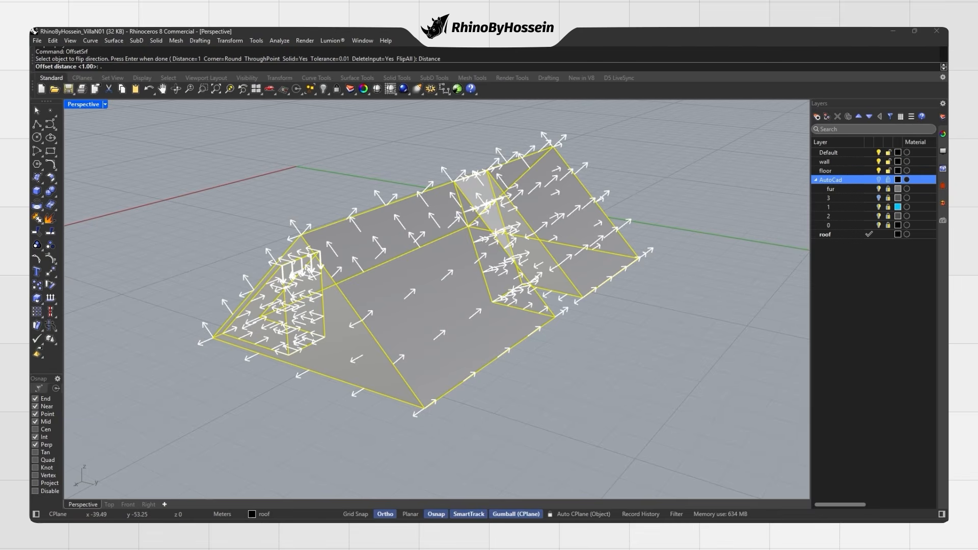
key("Return")
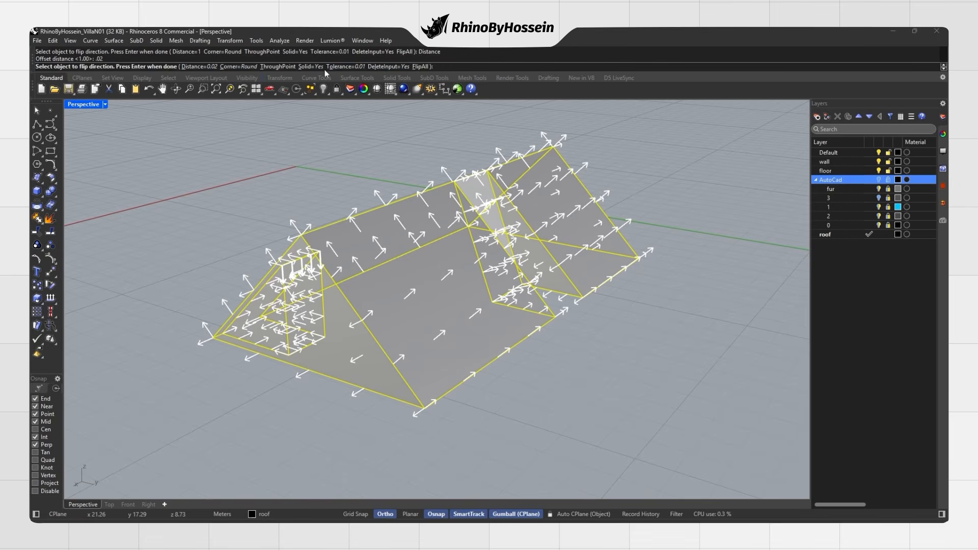
left_click(419, 72)
key("Return")
Check the thickened roof in Rendered display and show the hidden objects again.
scroll(353, 327, "up", 5)
left_click(374, 317)
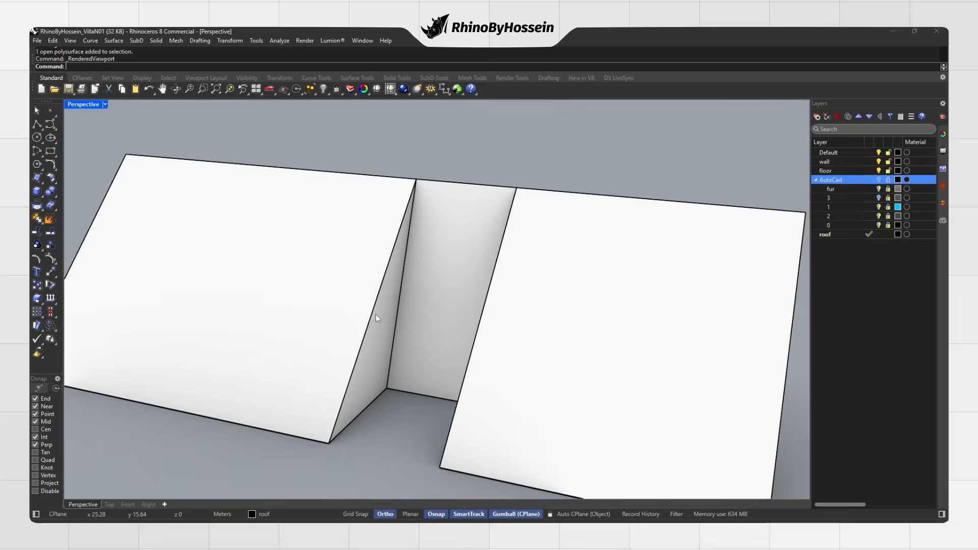
mouse_move(375, 314)
right_mouse_down()
mouse_move(339, 300)
mouse_move(264, 347)
mouse_move(338, 294)
mouse_move(326, 129)
right_mouse_up()
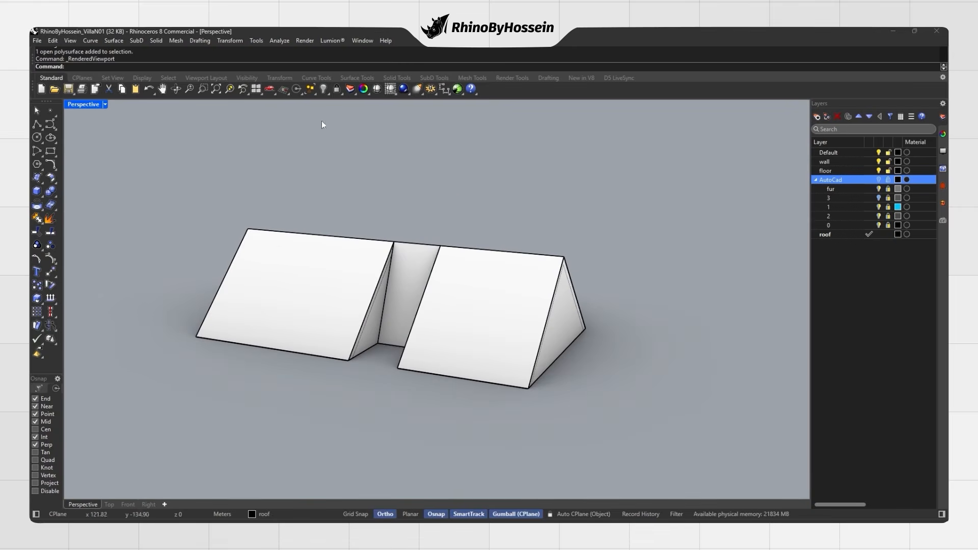
left_click(328, 93)
left_click(336, 108)
right_click_drag(376, 236, 229, 280)
scroll(473, 273, "down", 6)
scroll(415, 316, "up", 5)
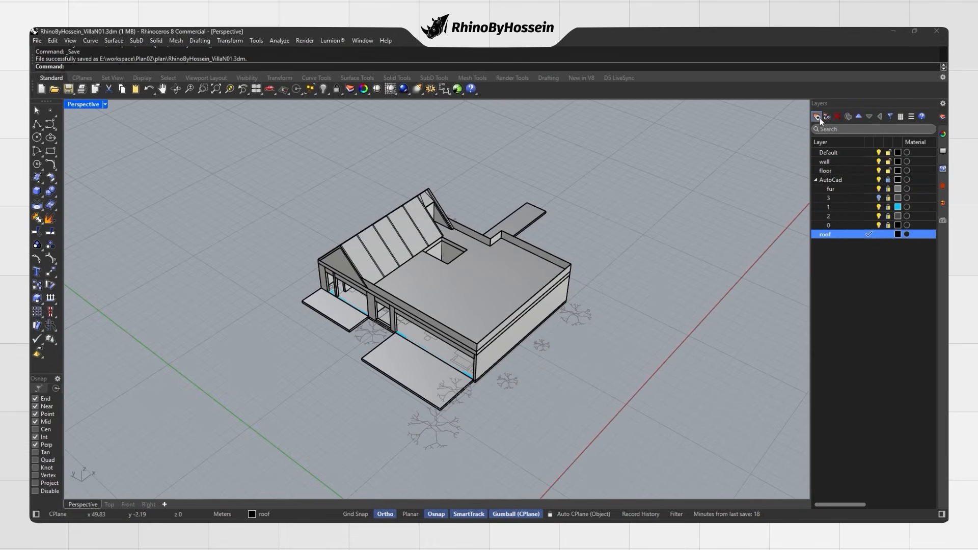
Create a layer named ground, make it current, and turn off the roof layer.
left_click(817, 117)
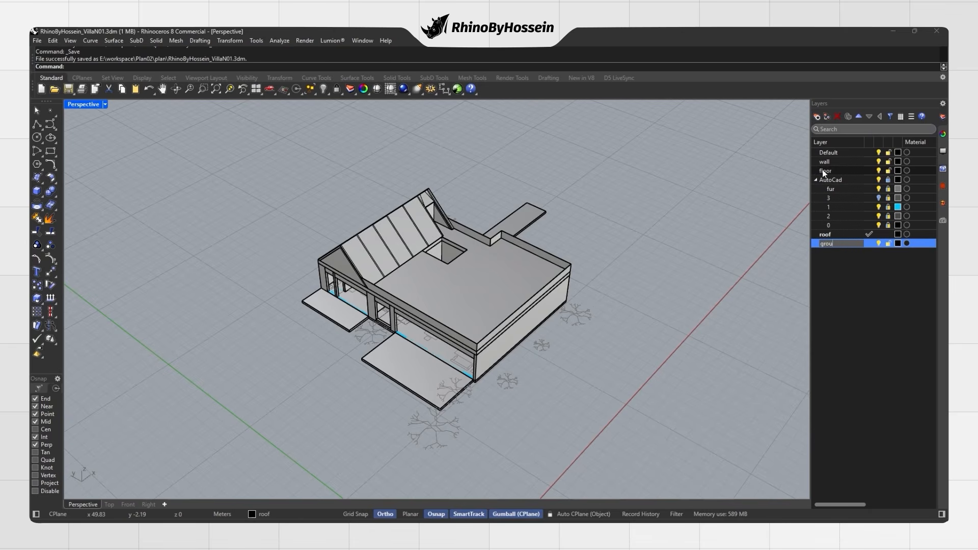
left_click(879, 235)
scroll(540, 278, "up", 4)
right_click_drag(537, 279, 456, 288)
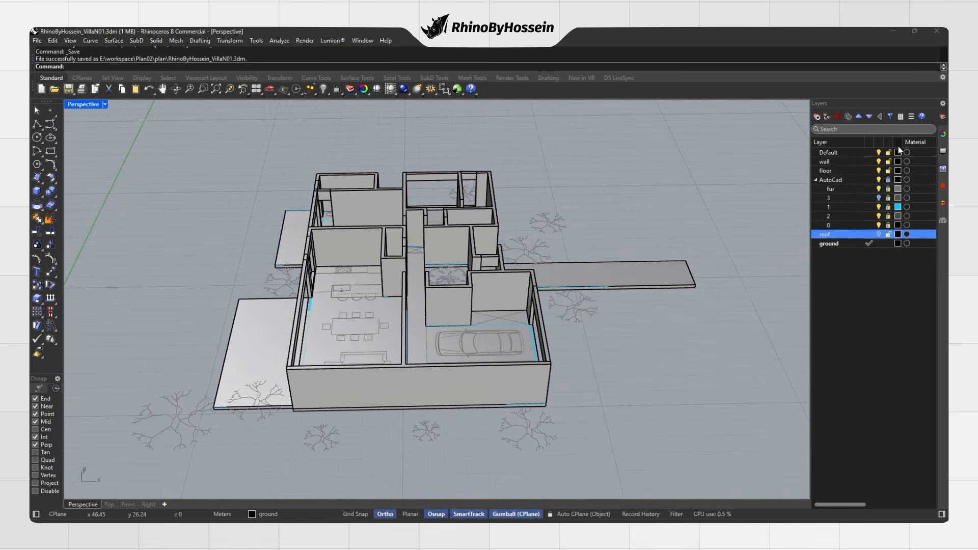
Turn off the wall layer, turn on layer 3 with the contour lines, and switch to the Top view.
left_click(878, 162)
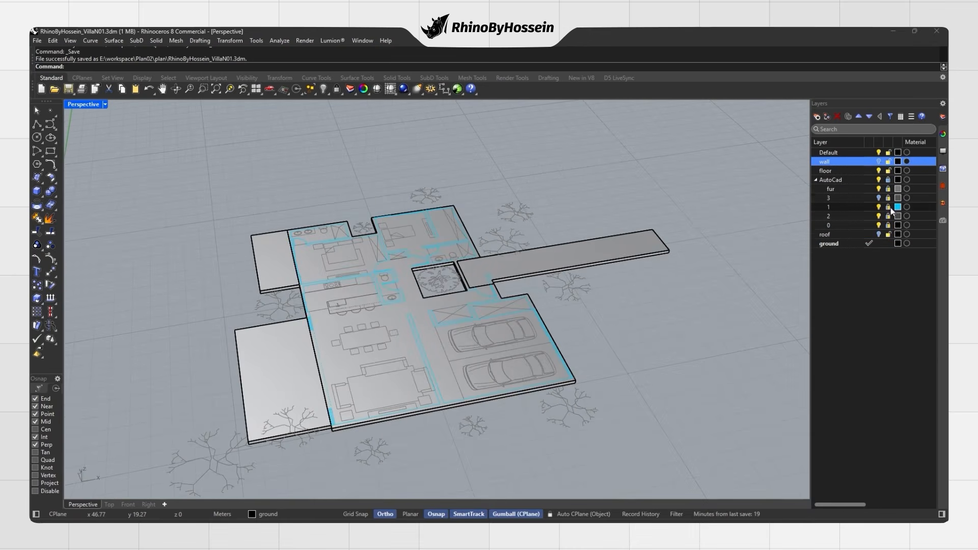
left_click(878, 198)
right_click_drag(565, 256, 551, 302)
left_click(109, 504)
scroll(417, 288, "down", 5)
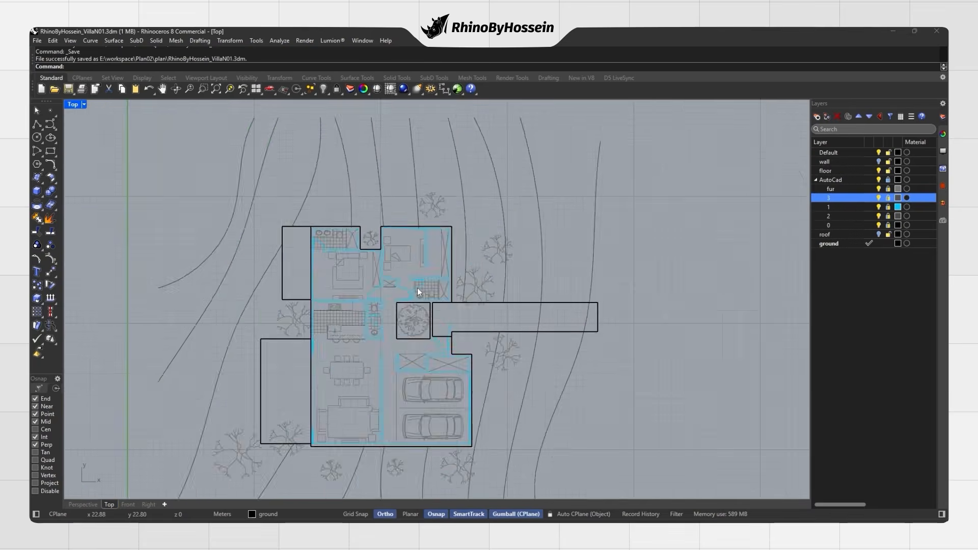
Turn off the layers 1, fur and 2 under AutoCad, leaving the floor slabs and contour lines on.
left_click(878, 207)
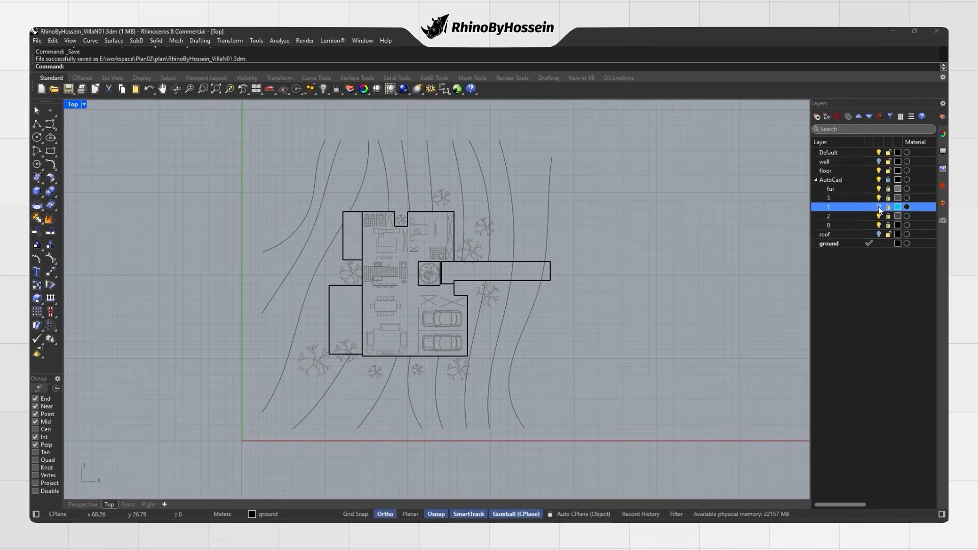
left_click(878, 170)
left_click(878, 170)
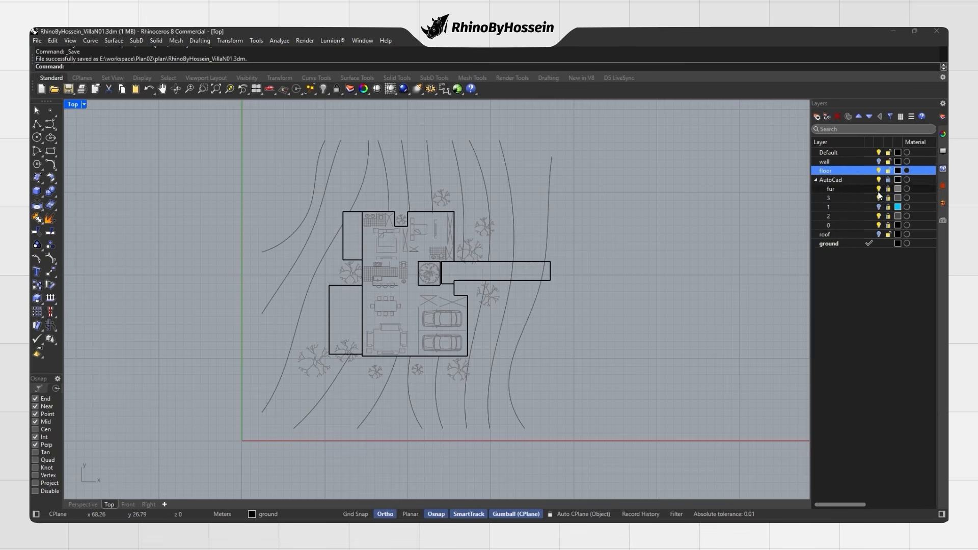
left_click(878, 190)
left_click(879, 216)
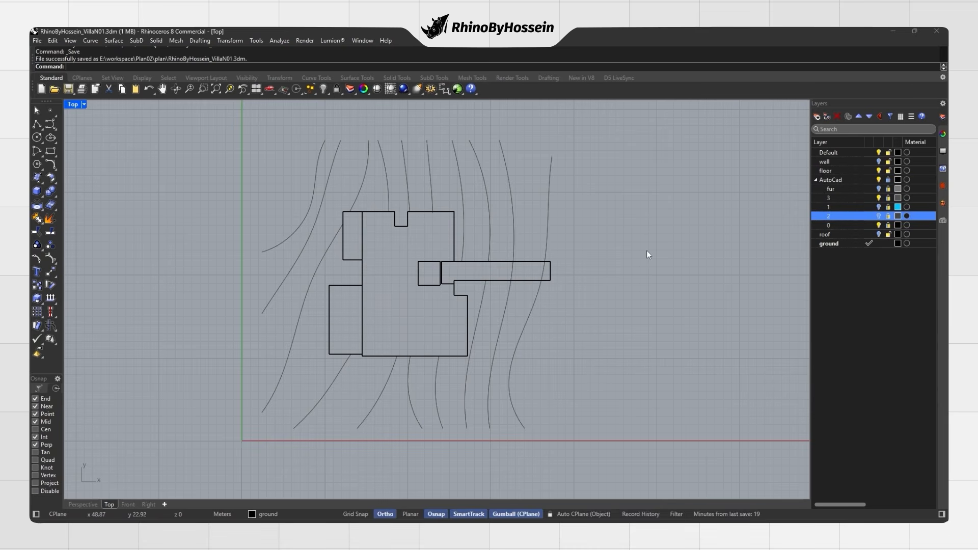
right_click_drag(646, 251, 660, 241)
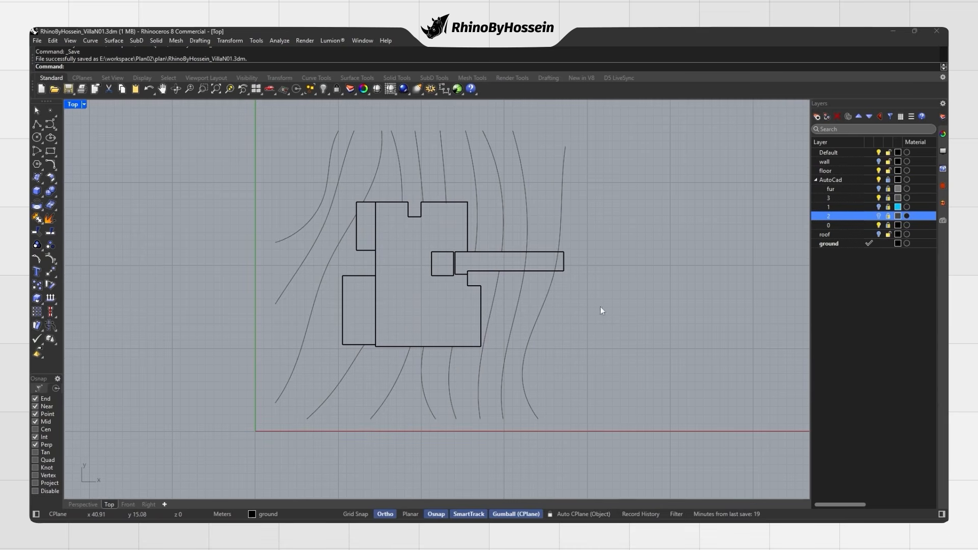
Trace the rightmost site contour on the ground layer with an interpolated curve from its upper to its lower end.
left_click(849, 245)
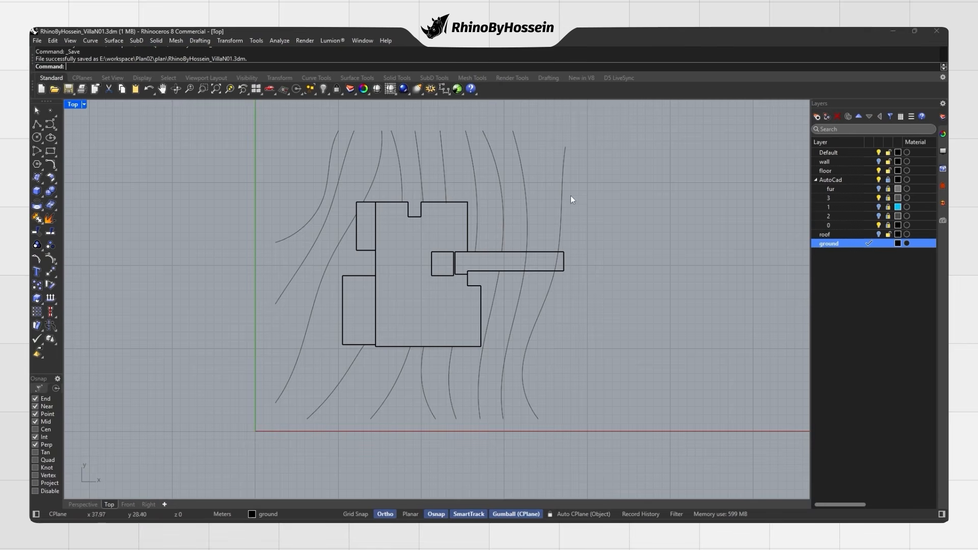
scroll(562, 191, "up", 2)
left_click(50, 124)
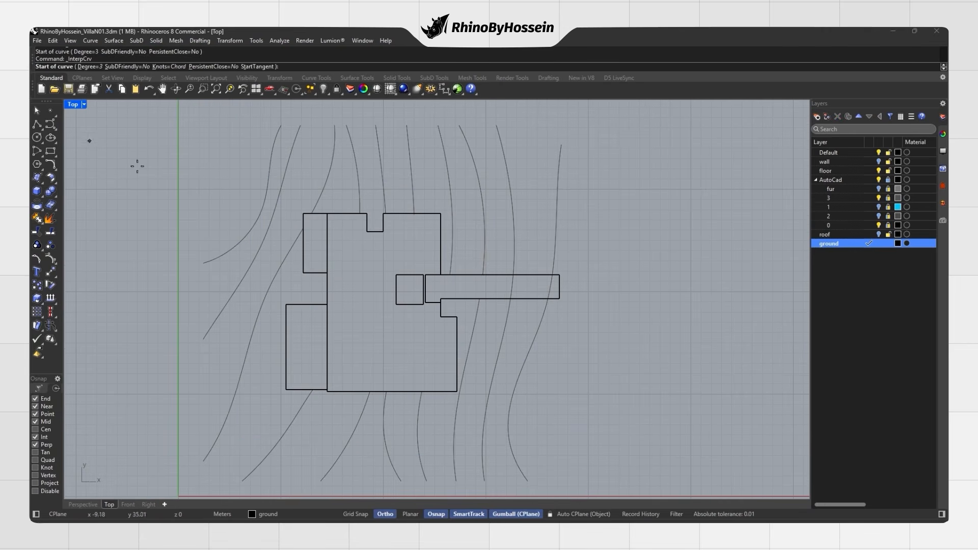
left_click(562, 145)
left_click(558, 189)
left_click(555, 247)
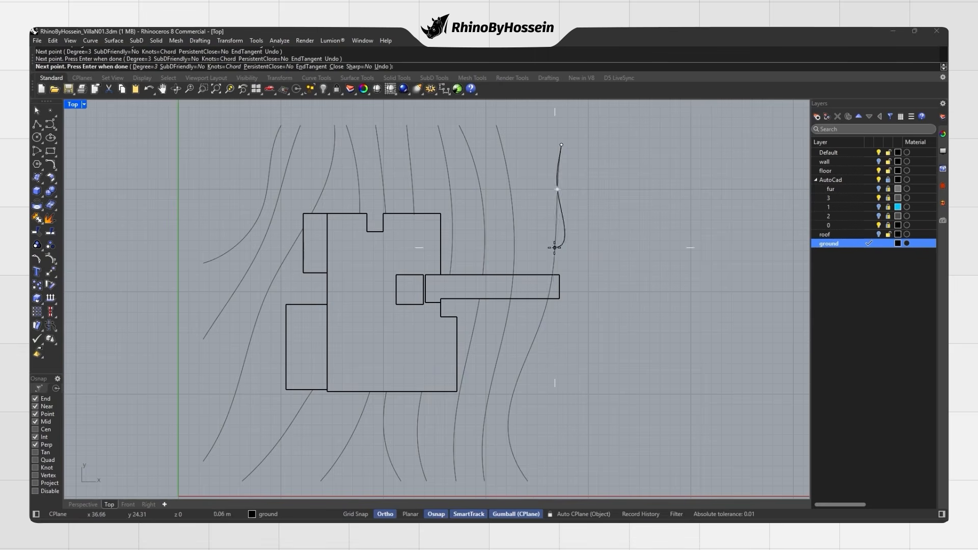
left_click(542, 317)
left_click(526, 358)
left_click(510, 409)
left_click(527, 480)
key("Return")
Trace the second and third contours from the right with separate interpolated curves running from upper to lower ends.
key("Return")
left_click(497, 126)
left_click(508, 175)
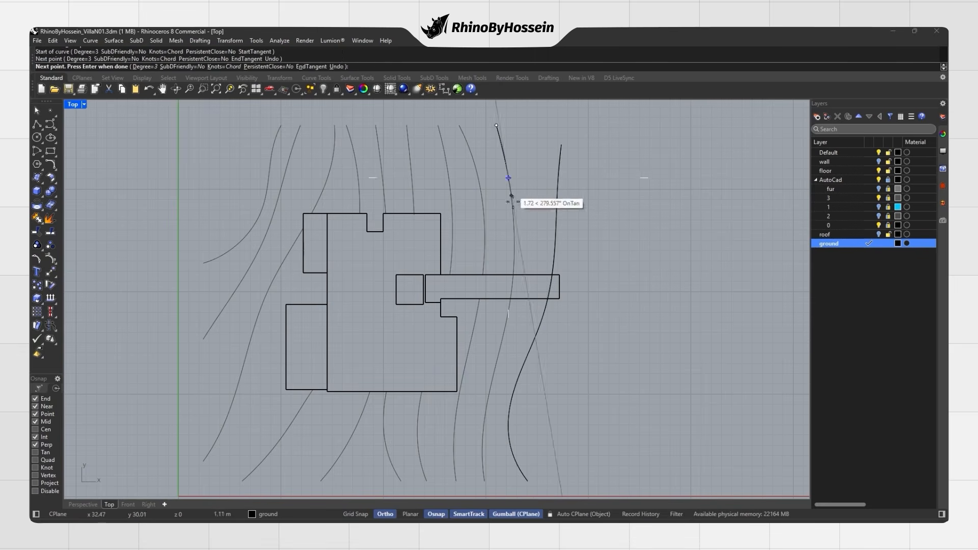
left_click(509, 304)
left_click(492, 374)
left_click(482, 421)
key("ctrl+z")
scroll(481, 441, "up", 6)
scroll(487, 401, "down", 7)
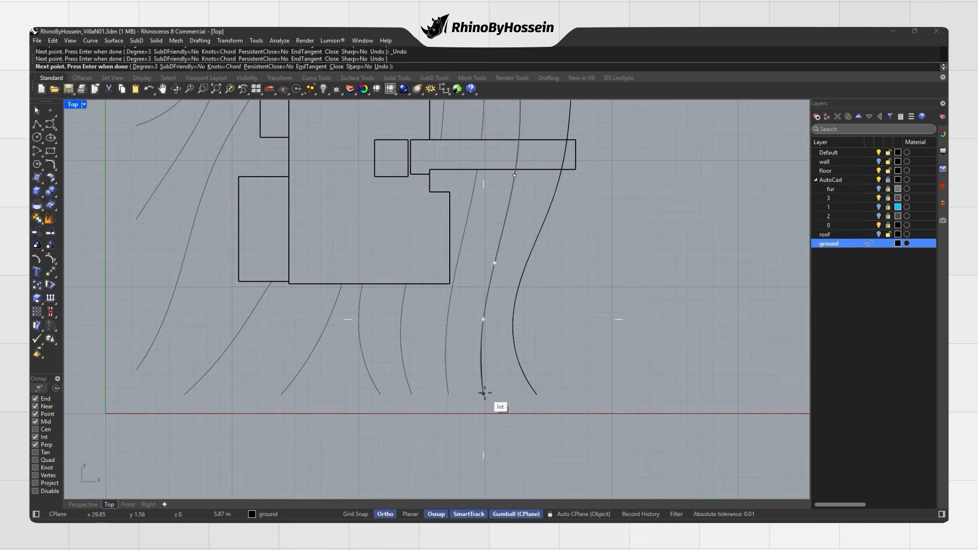
scroll(473, 265, "up", 2)
left_click(462, 440)
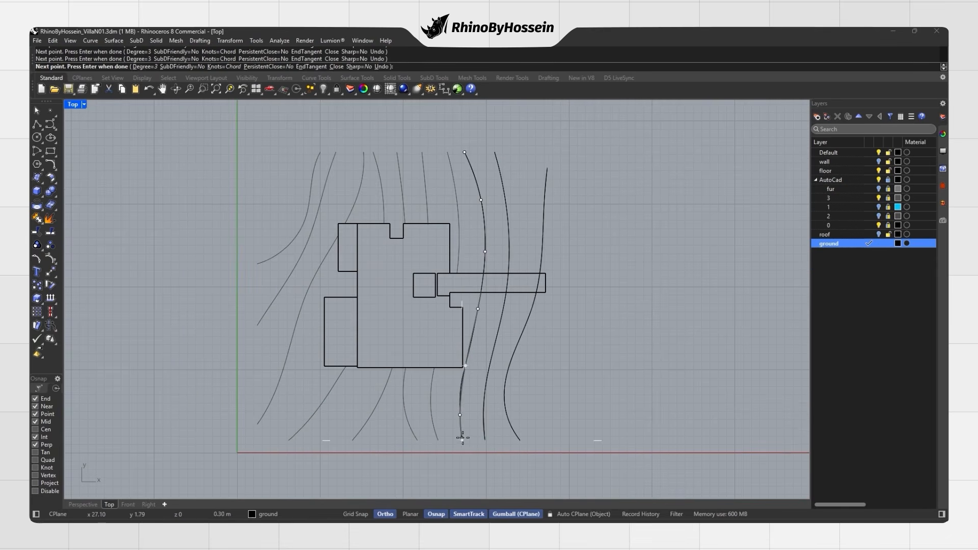
key("Return")
Trace the fourth contour from the right with an interpolated curve passing beneath the floor slab outline.
key("Return")
left_click(447, 151)
scroll(460, 190, "up", 4)
left_click(455, 205)
left_click(458, 259)
left_click(455, 316)
left_click(440, 397)
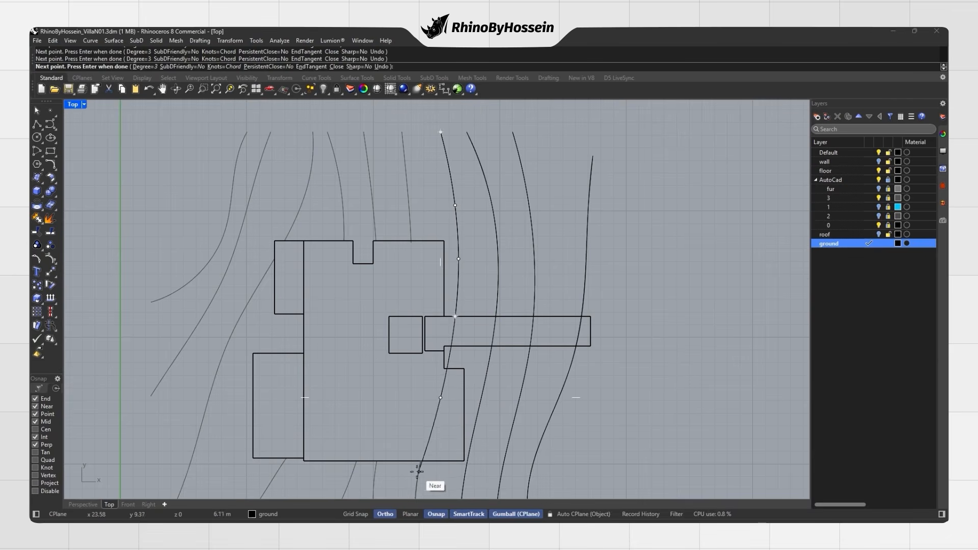
left_click(421, 461)
right_click_drag(420, 461, 446, 302)
left_click(442, 362)
left_click(452, 411)
key("Return")
scroll(452, 409, "down", 6)
Trace the fifth contour from the right with an interpolated curve, bridging the part covered by the house slab.
key("Return")
left_click(438, 177)
left_click(442, 206)
scroll(445, 245, "up", 8)
left_click(443, 223)
scroll(441, 220, "down", 6)
left_click(438, 270)
scroll(425, 320, "up", 6)
left_click(427, 331)
left_click(411, 422)
right_click_drag(411, 423, 427, 318)
left_click(424, 363)
left_click(450, 454)
key("Return")
Trace the sixth contour from the right with an interpolated curve, joining its upper and lower parts across the house slab.
key("Return")
scroll(450, 452, "down", 8)
left_click(436, 217)
scroll(437, 243, "up", 4)
left_click(438, 245)
left_click(443, 289)
left_click(466, 257)
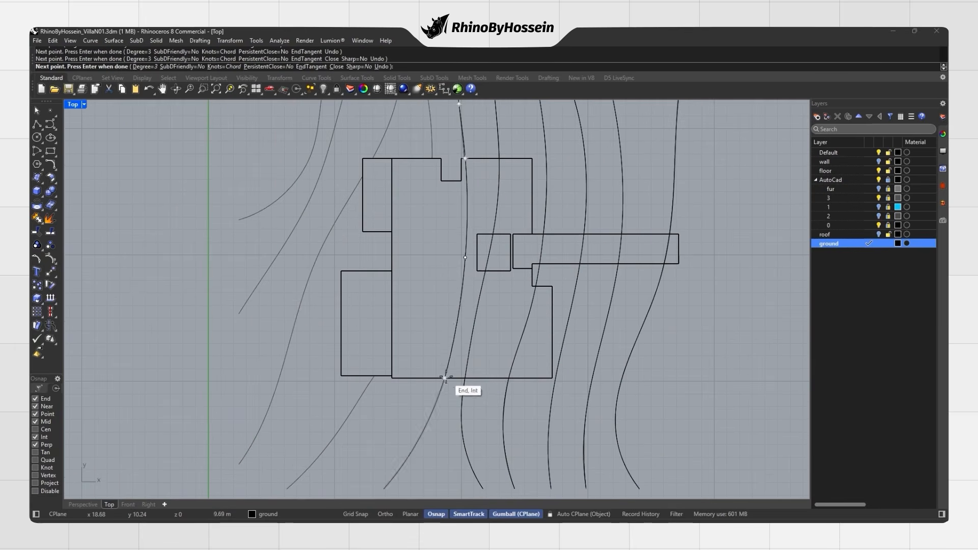
left_click(445, 379)
right_click_drag(445, 378, 457, 282)
scroll(456, 282, "down", 4)
left_click(414, 353)
key("Return")
Trace the seventh contour from the right with an interpolated curve crossing the house slab toward the lower left.
scroll(414, 354, "down", 6)
scroll(434, 280, "up", 2)
key("Return")
left_click(425, 184)
left_click(430, 262)
scroll(413, 382, "up", 8)
left_click(369, 433)
left_click(405, 365)
left_click(376, 398)
key("Return")
Trace the eighth contour from the right with an interpolated curve along the left side of the house.
key("Return")
left_click(459, 142)
left_click(456, 169)
left_click(437, 224)
left_click(404, 286)
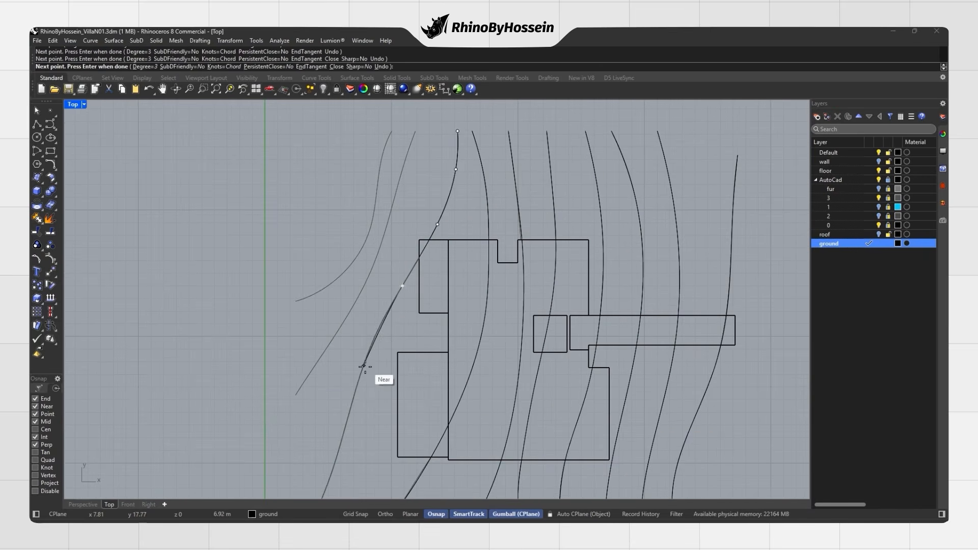
left_click(365, 360)
right_click_drag(364, 360, 409, 230)
scroll(409, 230, "down", 4)
left_click(363, 349)
key("Return")
Trace the ninth contour from the right with an interpolated curve, left of the house.
key("Return")
scroll(377, 316, "down", 2)
left_click(416, 165)
scroll(408, 197, "up", 2)
left_click(404, 205)
left_click(388, 248)
left_click(362, 294)
left_click(340, 331)
key("Return")
Trace the last, leftmost contour with an interpolated curve from its lower end to its upper end.
key("Return")
left_click(340, 270)
left_click(361, 259)
left_click(410, 136)
key("Return")
Draw a vertical polyline about 35 m long right of the contours, level with their upper and lower ends.
left_click(37, 124)
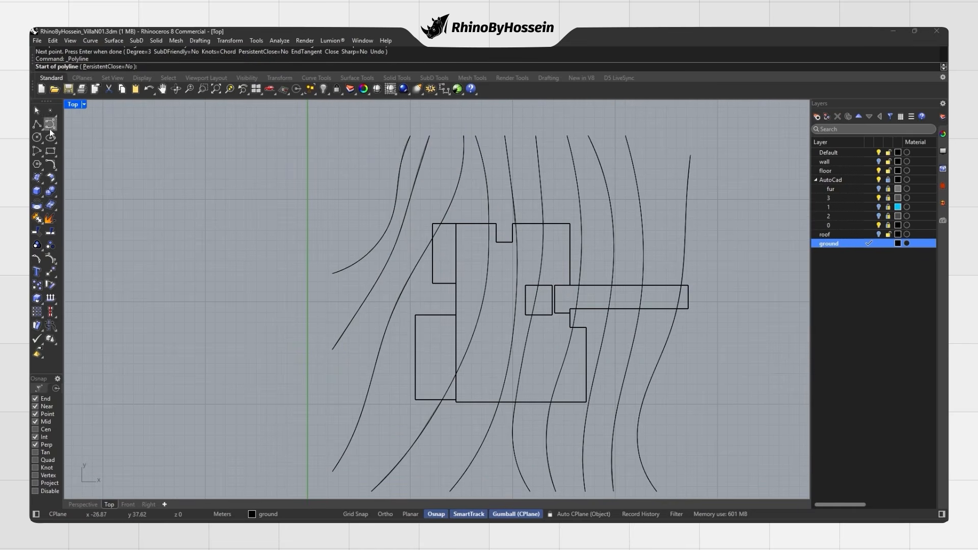
scroll(174, 171, "down", 6)
left_click(468, 152)
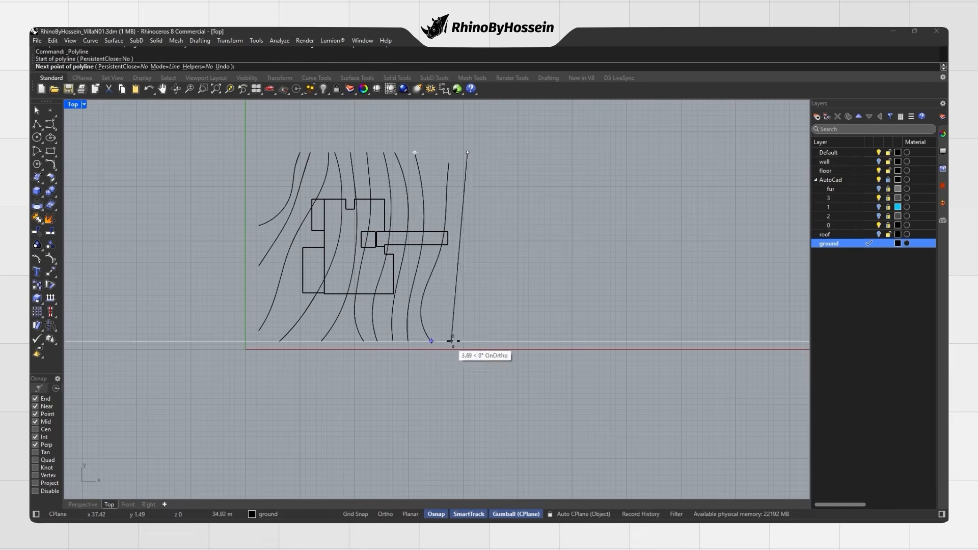
left_click(468, 341)
key("Return")
Align the rightmost contour curve's upper end with the other curves' ends, and draw a short straight line at the terrain's upper-left corner.
scroll(431, 148, "up", 2)
left_click(450, 196)
left_click(453, 165)
left_click(50, 271)
left_click(453, 165)
left_click(452, 153)
key("Escape")
left_click(37, 124)
left_click(219, 219)
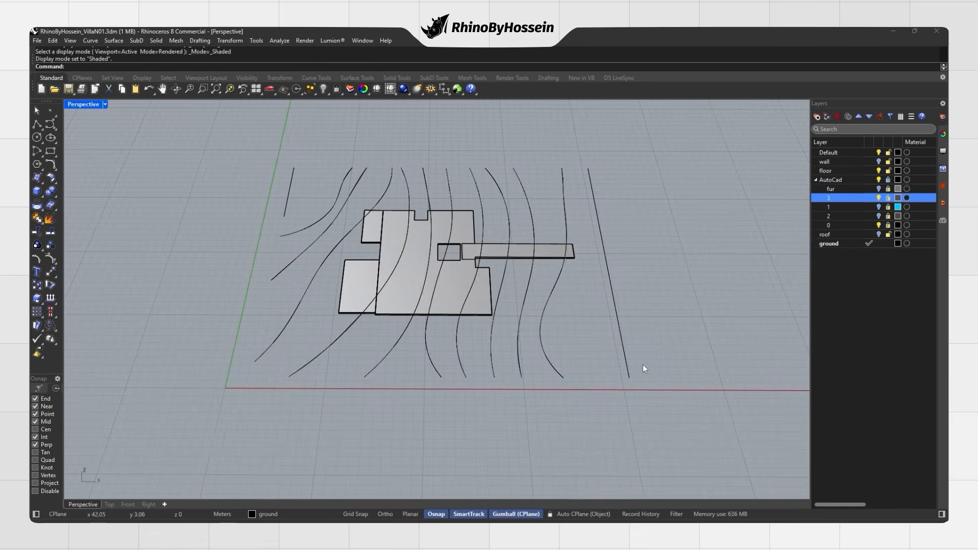
Select all terrain curves except the straight line on the right and move them vertically by -.05 with the gumball.
left_click_drag(323, 393, 298, 398)
right_click_drag(298, 398, 313, 341)
left_click(629, 336, "ctrl")
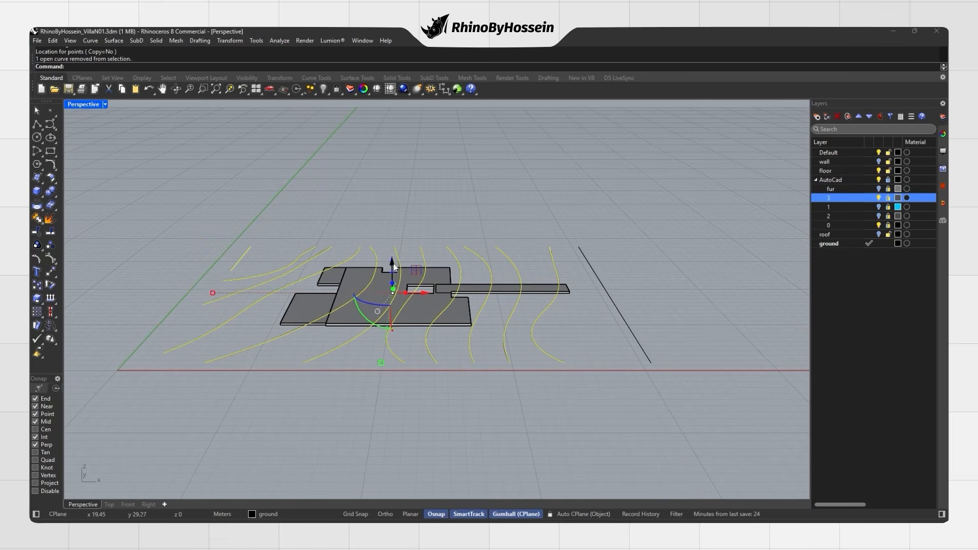
left_click(393, 265)
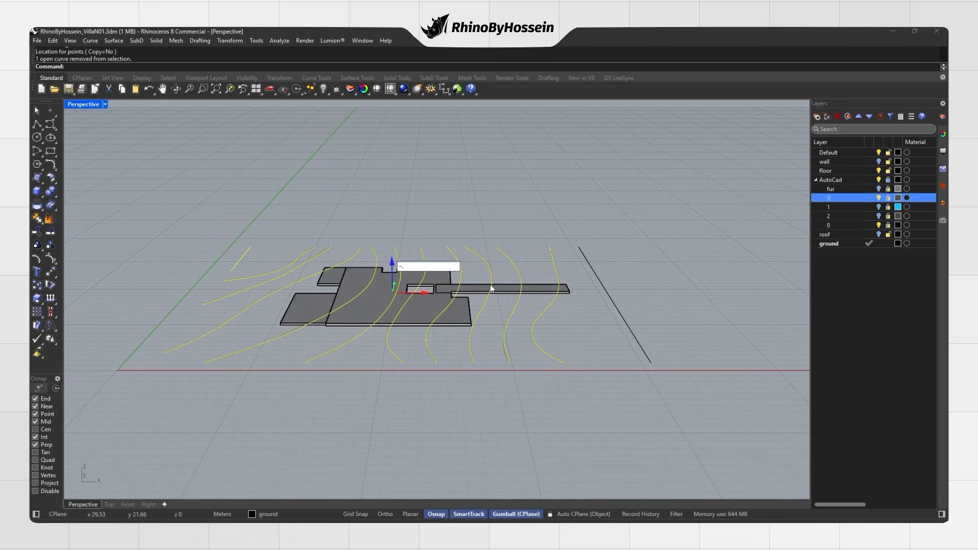
type("-.05")
key("Return")
Turn off layer 0 and lower the remaining curves by .05 per contour, deselecting the first three contours from the right in turn.
left_click(533, 330, "ctrl")
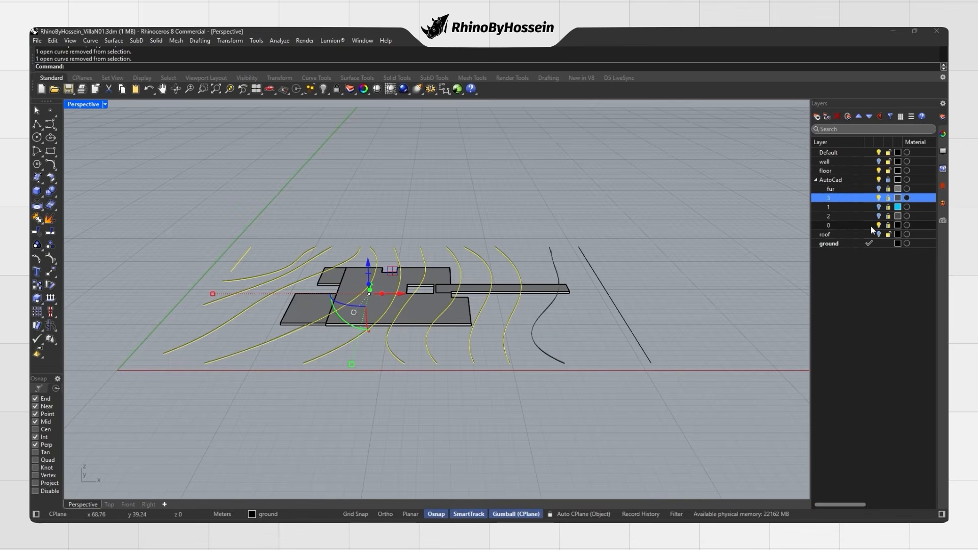
left_click(878, 225)
right_click_drag(505, 359, 516, 312)
scroll(530, 338, "up", 6)
left_click(527, 339, "ctrl")
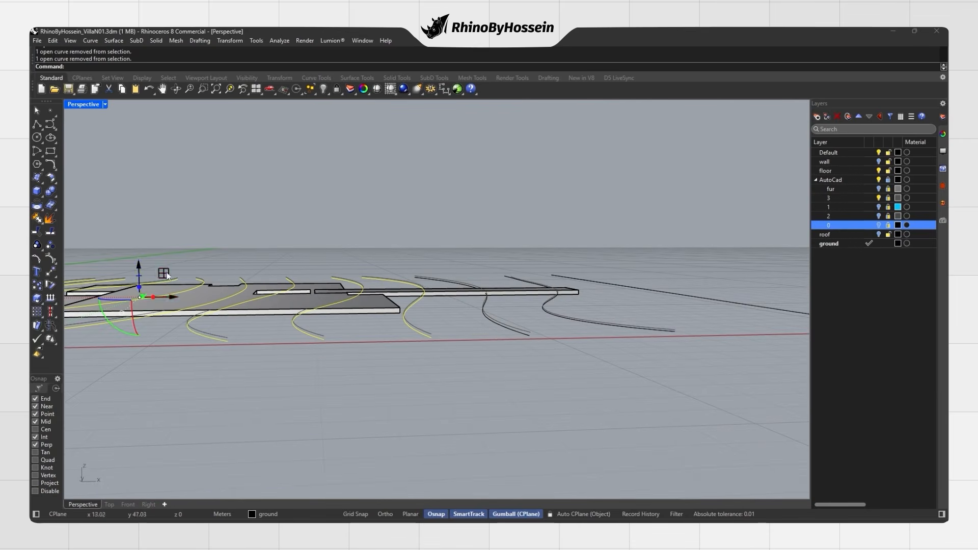
left_click(408, 328, "ctrl")
Continue stepping the terrain down by .05 per contour, deselecting the fourth to seventh contours from the right in turn.
scroll(408, 330, "down", 3)
right_click_drag(400, 332, 460, 326, "shift")
left_click(457, 322, "ctrl")
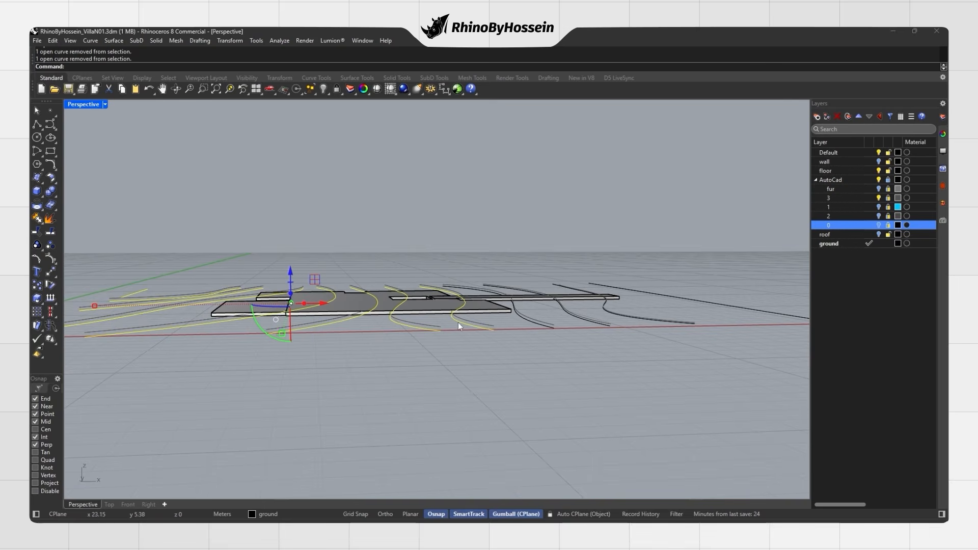
left_click(400, 326, "ctrl")
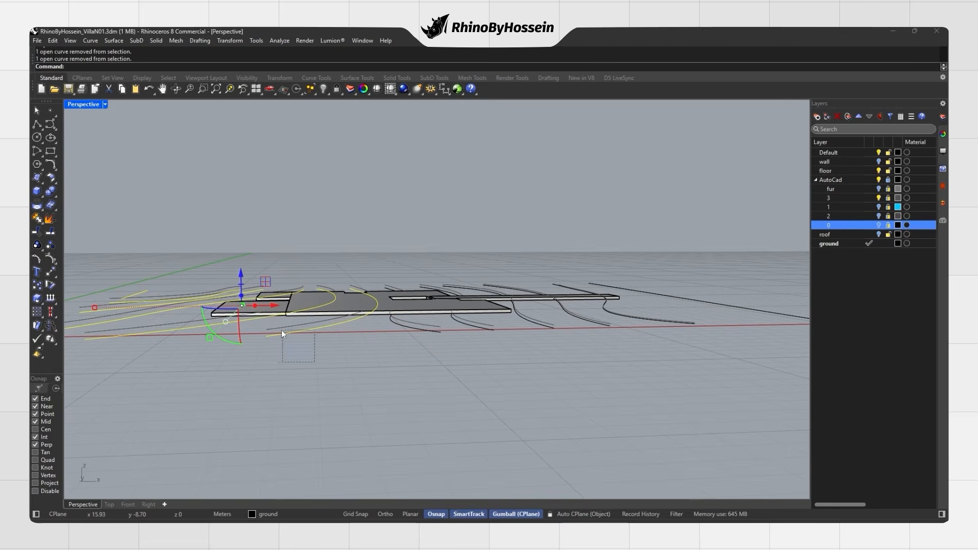
right_click_drag(286, 265, 431, 294, "shift")
left_click(318, 347, "ctrl")
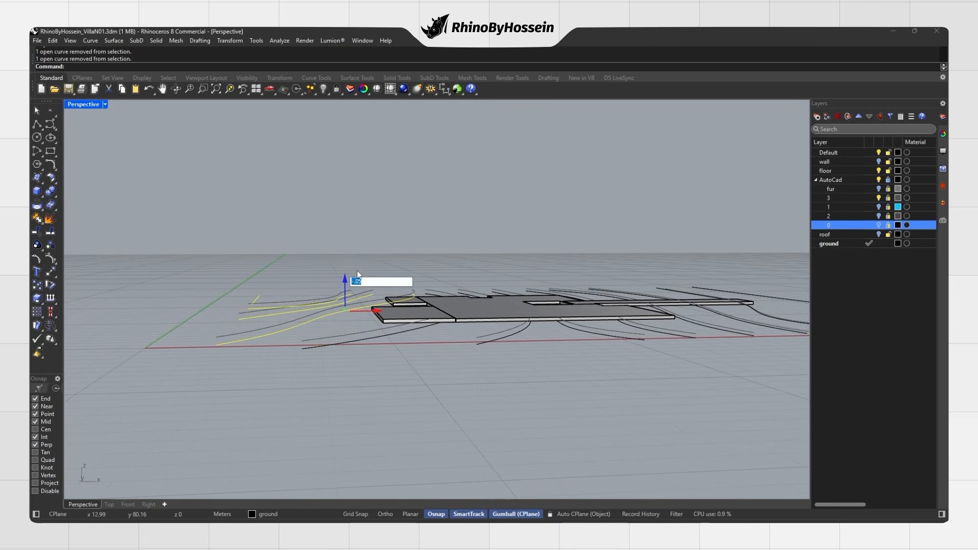
Deselect the eighth and ninth contours in turn and lower the curves still selected by .05 each time.
left_click(253, 341, "ctrl")
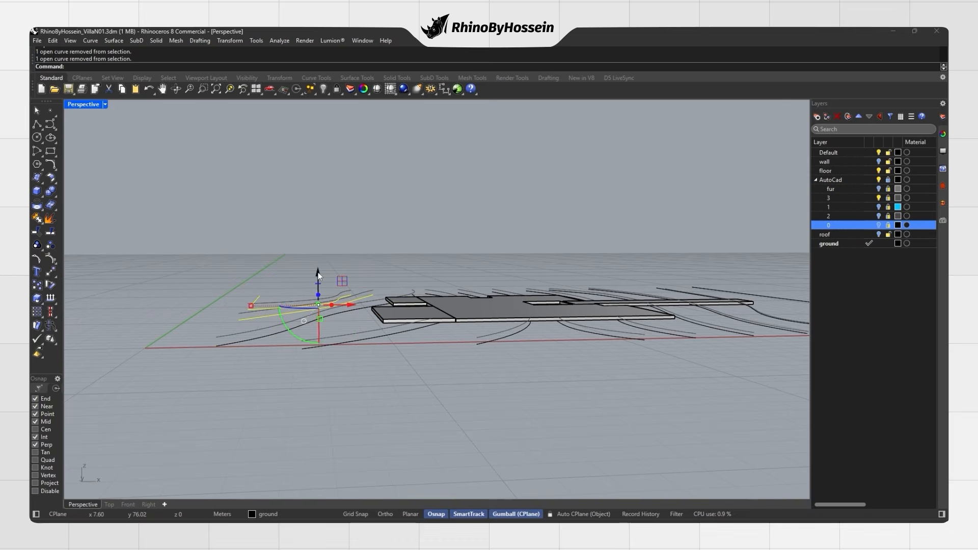
key("Return")
left_click(248, 320, "ctrl")
left_click(304, 268)
key("Return")
key("Escape")
Select all contour curves and both straight end lines and loft them with Normal style and Do not simplify.
right_click_drag(209, 290, 471, 340)
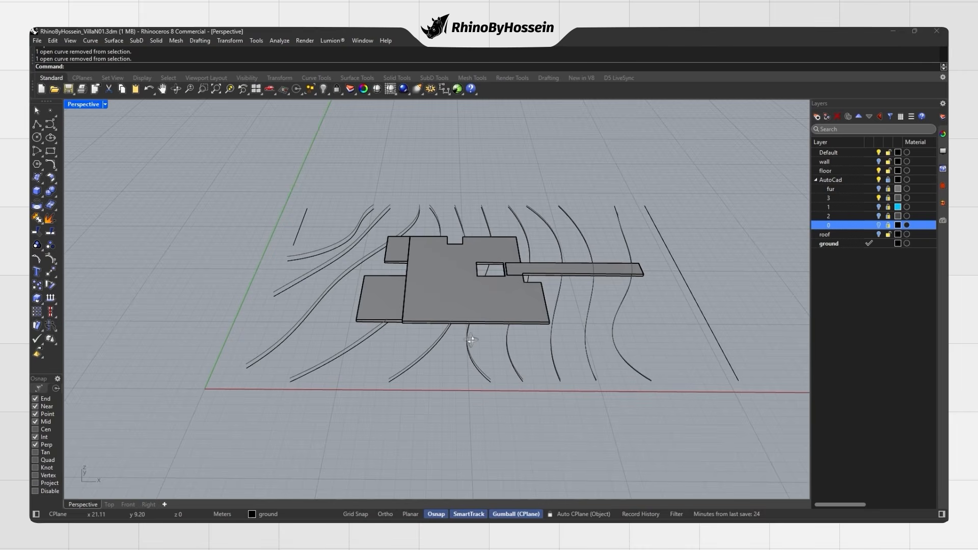
scroll(472, 340, "down", 2)
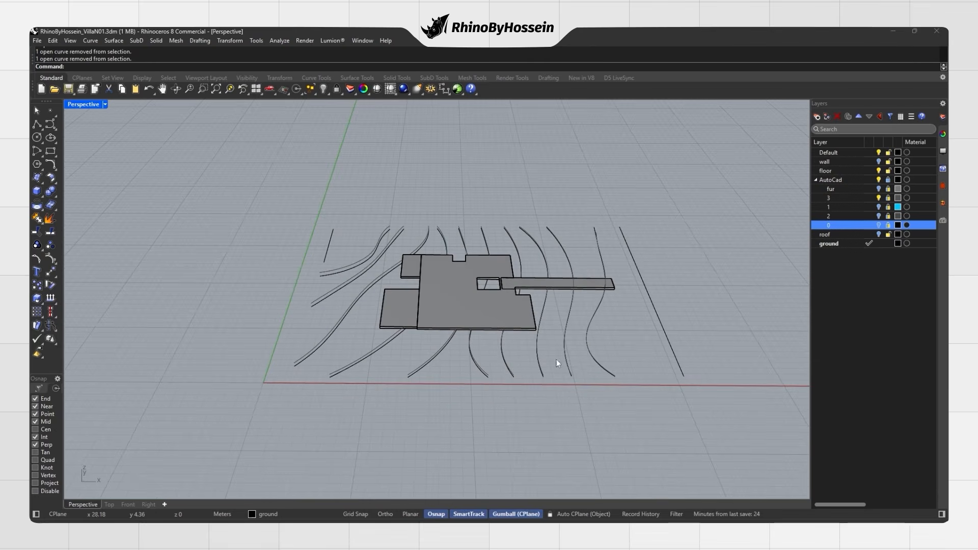
left_click_drag(711, 353, 219, 421)
left_click_drag(362, 239, 272, 321)
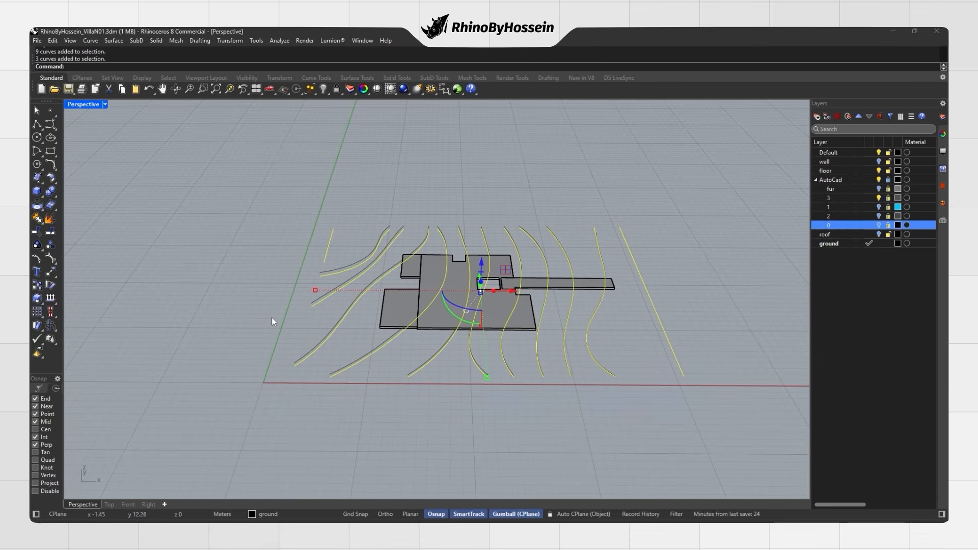
key("Return")
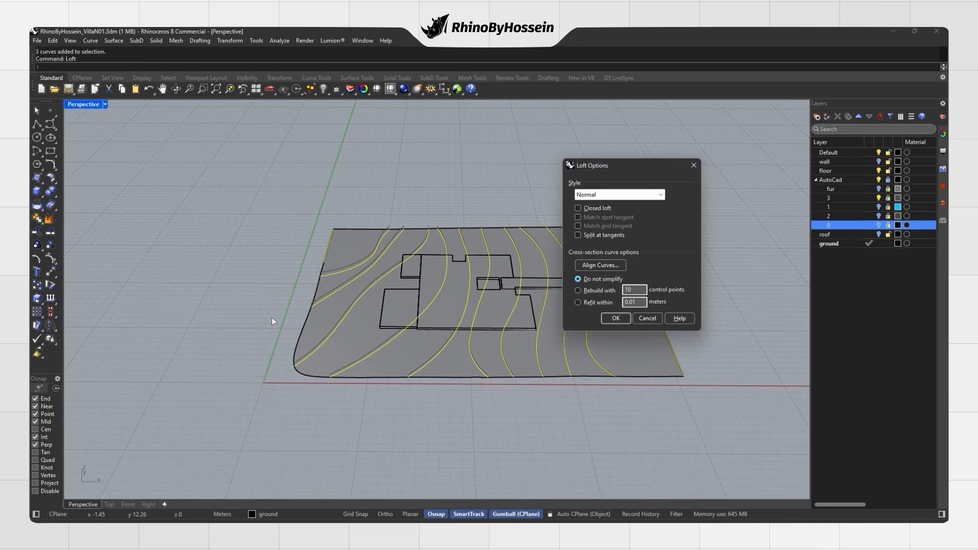
key("Return")
right_click_drag(272, 316, 474, 352)
scroll(440, 331, "up", 3)
key("Escape")
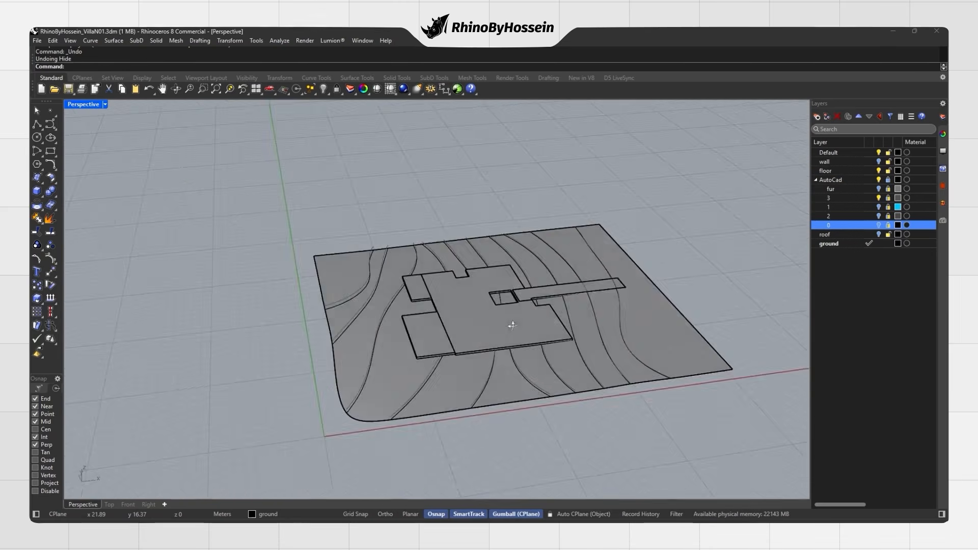
Try to move the floor slab's bottom faces vertically into the terrain and undo the move.
right_click_drag(512, 325, 535, 326)
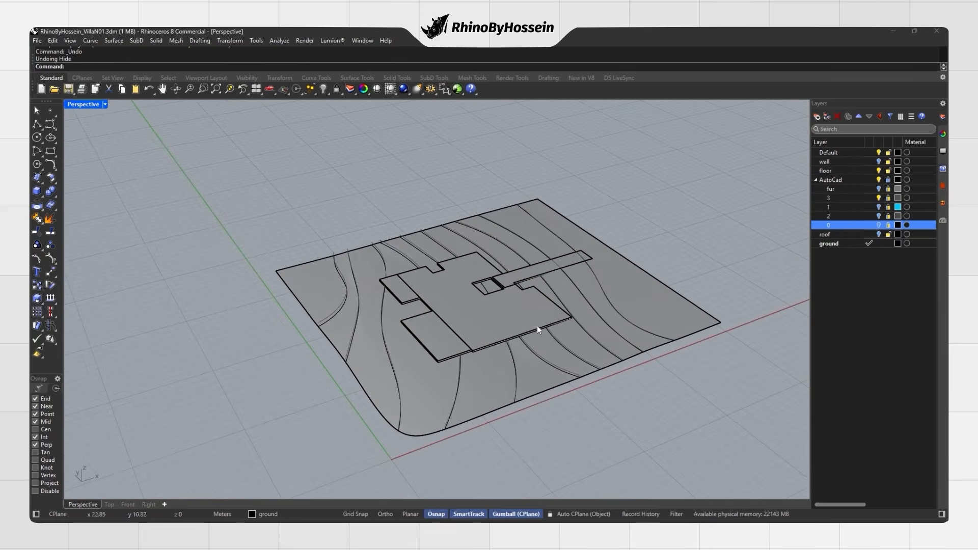
scroll(473, 375, "up", 5)
right_click_drag(474, 375, 486, 335)
scroll(475, 290, "up", 8)
right_click_drag(475, 291, 462, 356)
scroll(489, 275, "up", 5)
left_click(509, 263)
left_click(438, 259)
scroll(435, 259, "up", 6)
scroll(427, 305, "down", 5)
scroll(432, 308, "down", 2)
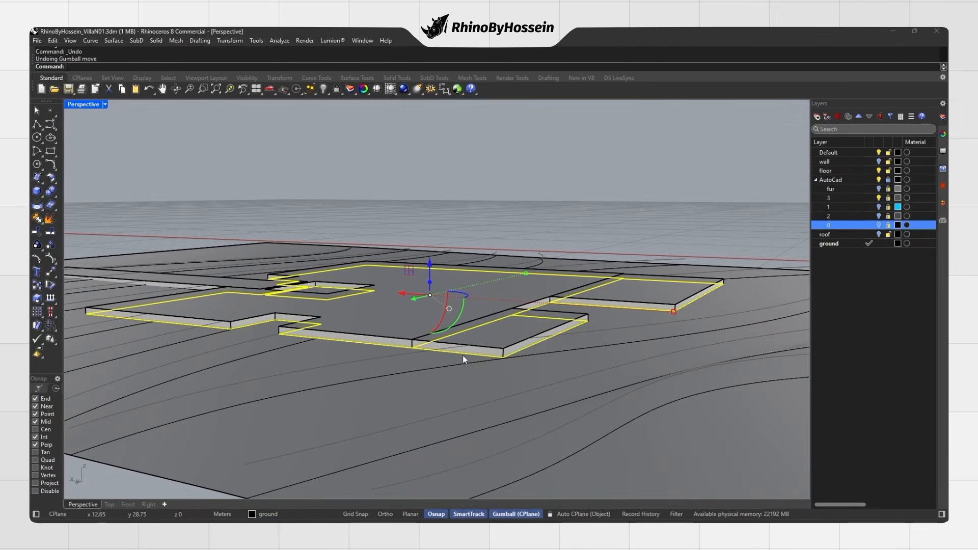
Select the bottom faces of the floor slab and terrace slabs and lower them to reach the terrain surface.
left_click(466, 356, "ctrl")
left_click(383, 264)
right_click_drag(383, 269, 439, 325)
scroll(513, 312, "up", 6)
scroll(515, 312, "down", 5)
left_click(564, 355, "shift")
scroll(564, 354, "down", 3)
left_click(585, 364, "shift")
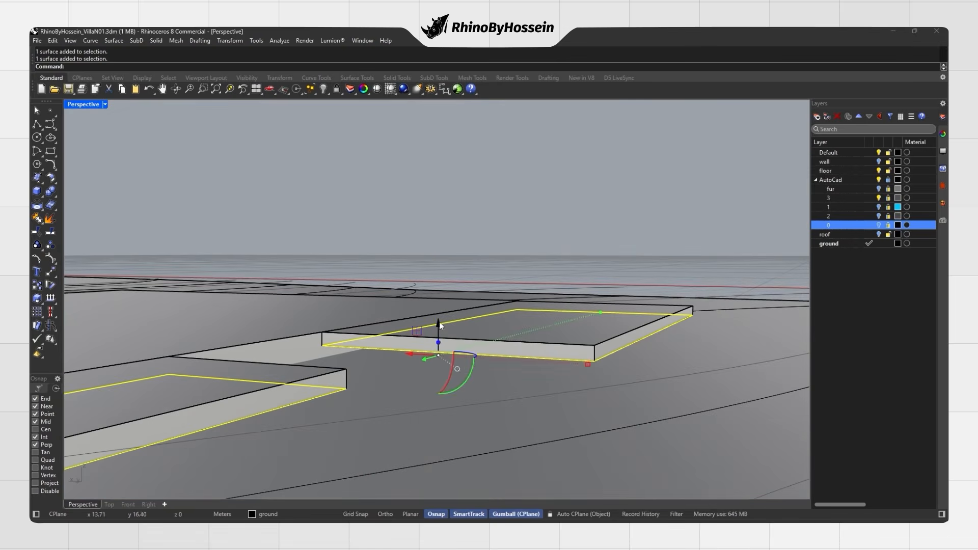
key("Return")
key("Escape")
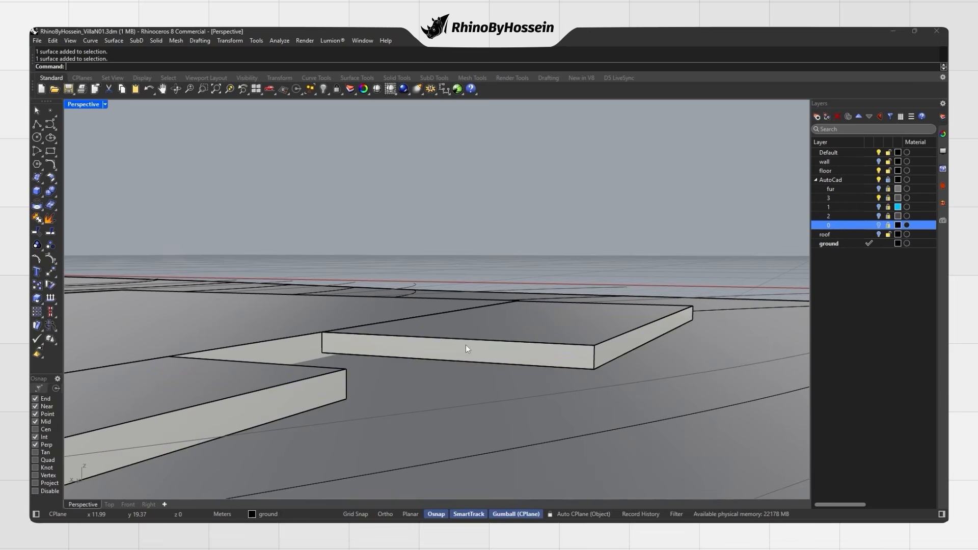
Examine how the slabs sit on the terrain in Rendered display.
scroll(466, 344, "down", 1)
right_click_drag(468, 344, 381, 345)
scroll(382, 345, "down", 2)
key("ctrl+alt+r")
scroll(403, 340, "down", 3)
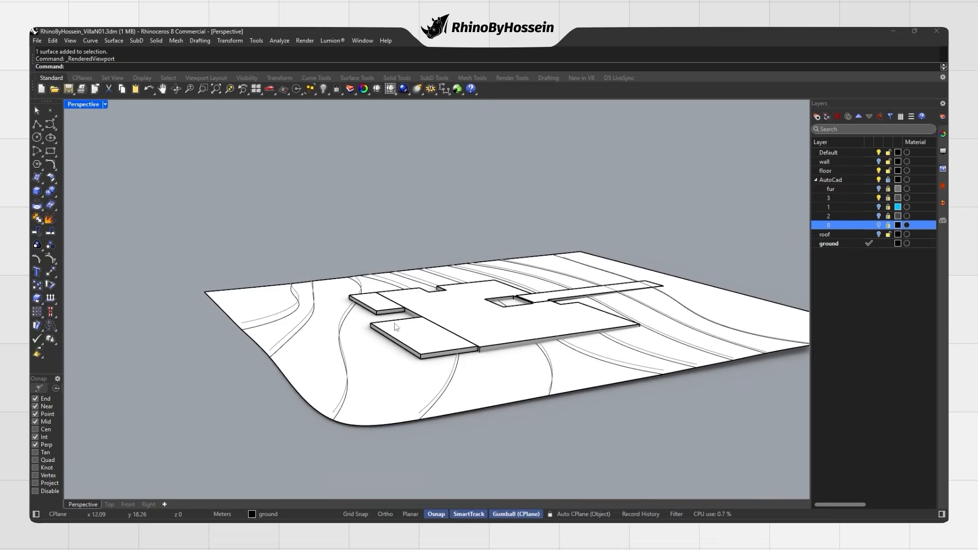
right_click_drag(405, 339, 579, 305)
scroll(629, 296, "down", 2)
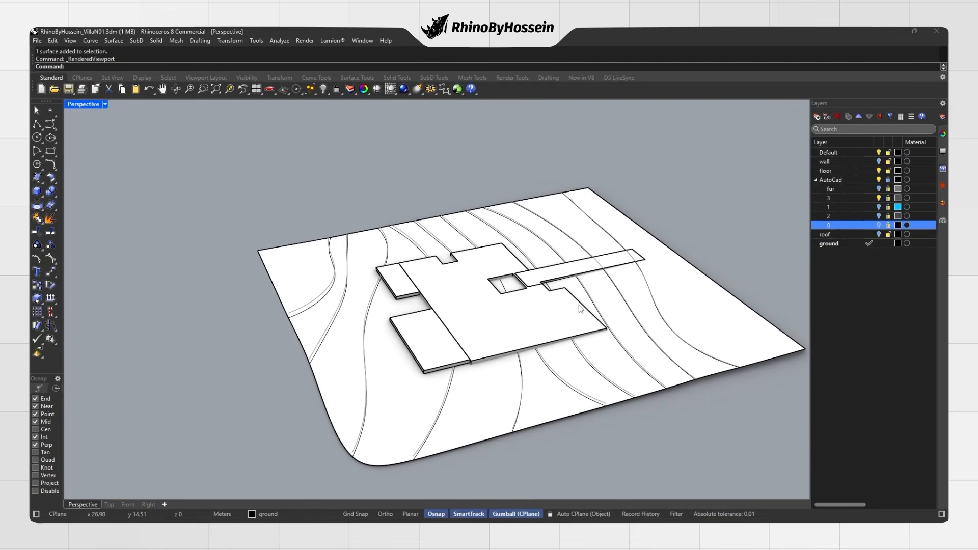
Select all visible curves with SelCrv and delete them.
type("rv")
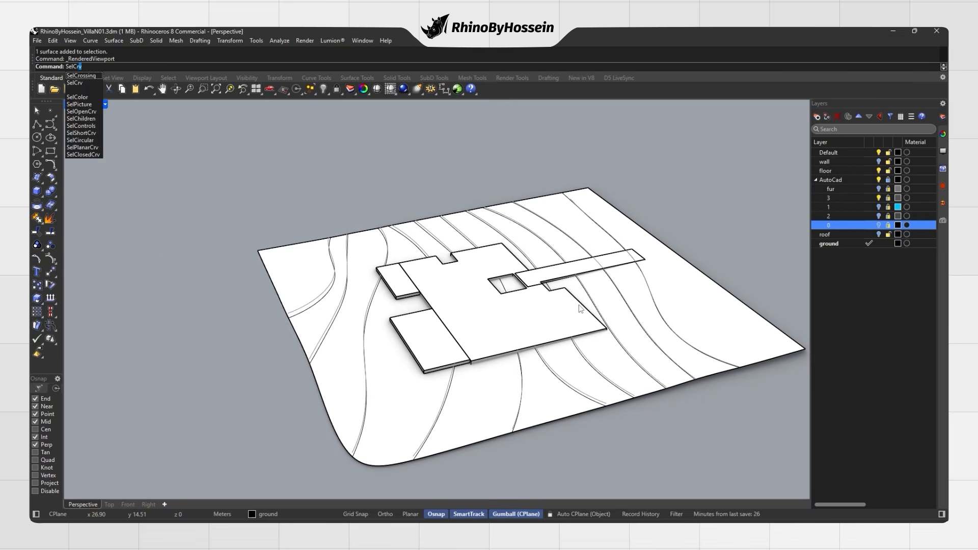
key("Return")
key("Delete")
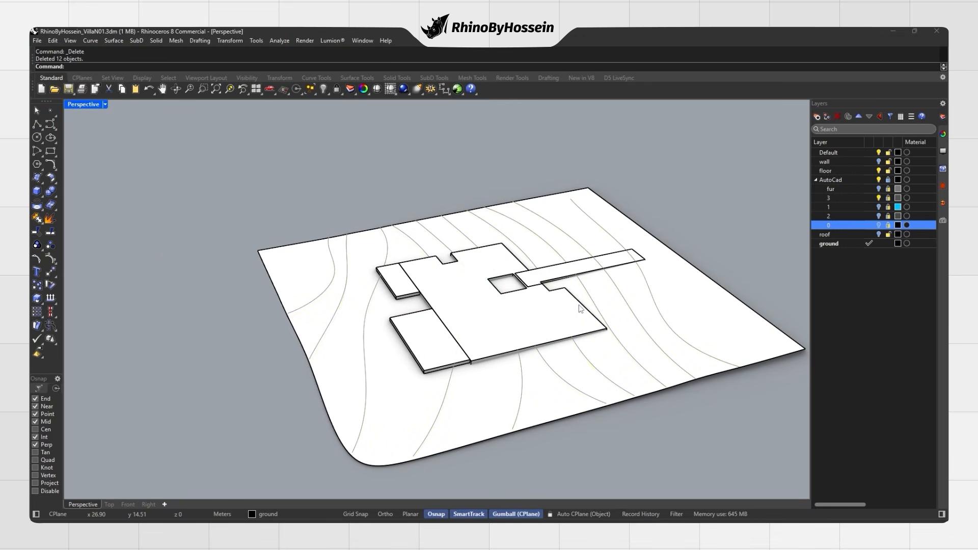
Turn on the wall and roof layers and scale the ground surface up so it extends farther around the villa.
left_click(879, 160)
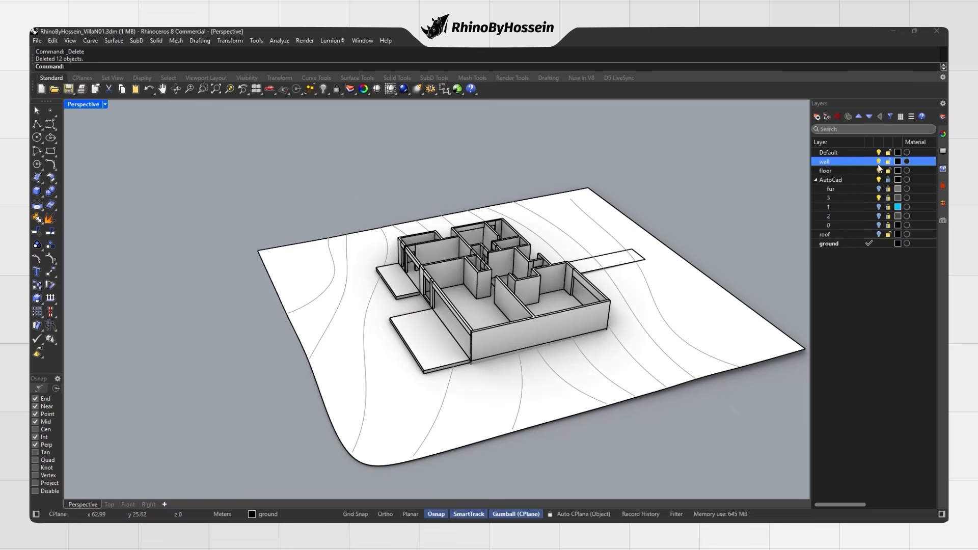
left_click(878, 235)
right_click_drag(477, 302, 412, 295)
scroll(466, 273, "down", 5)
left_click(411, 337)
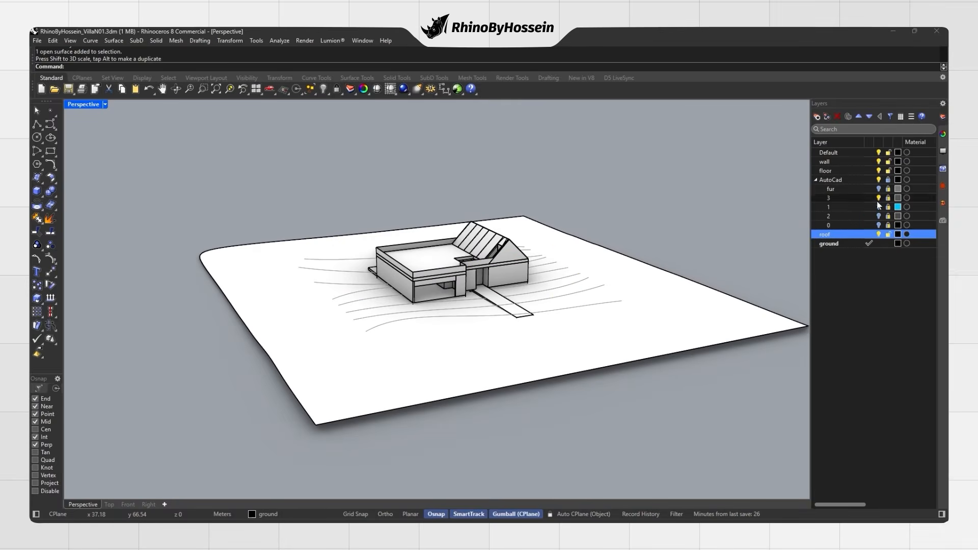
Turn off layer 3 and turn on the fur, 1, 2 and 0 layers.
left_click(878, 198)
left_click(878, 189)
left_click(878, 207)
left_click(878, 216)
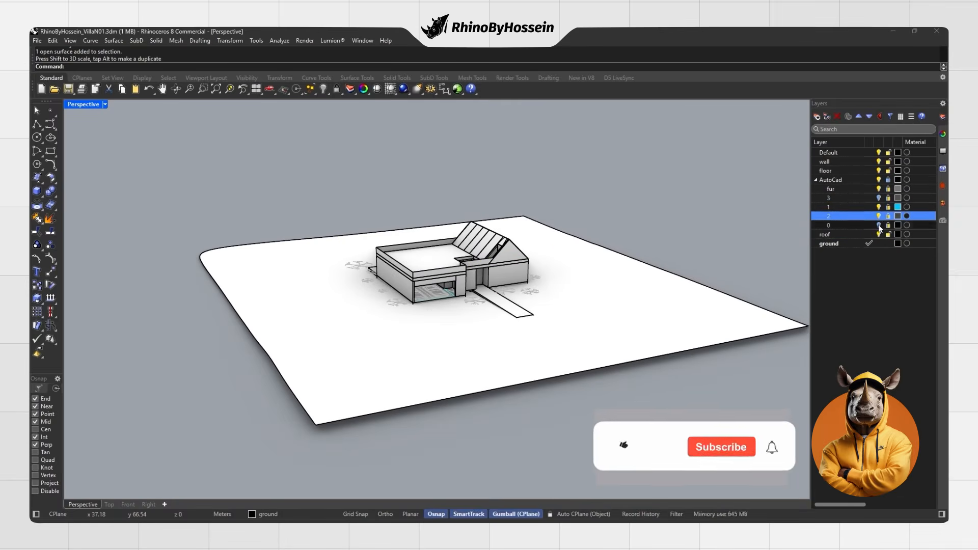
left_click(878, 225)
scroll(523, 284, "up", 1)
scroll(523, 283, "up", 5)
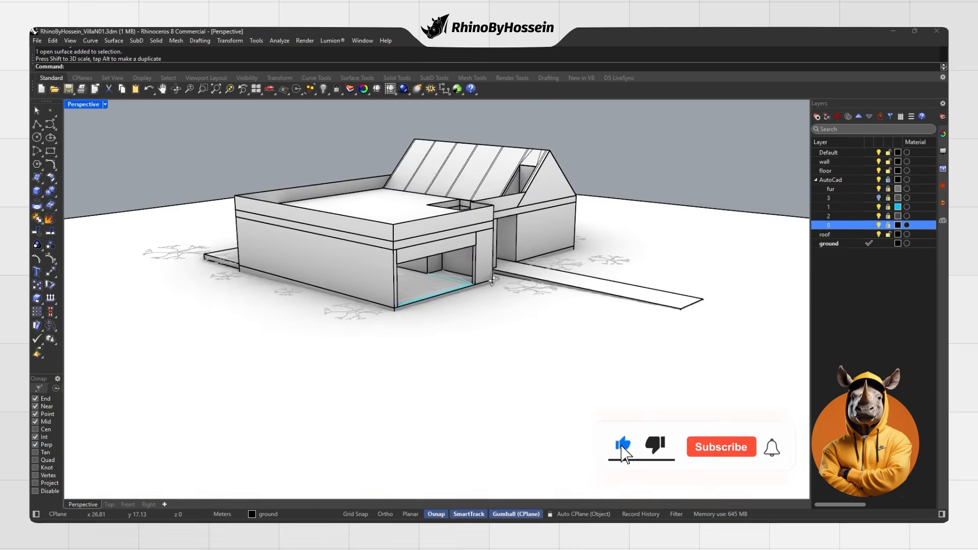
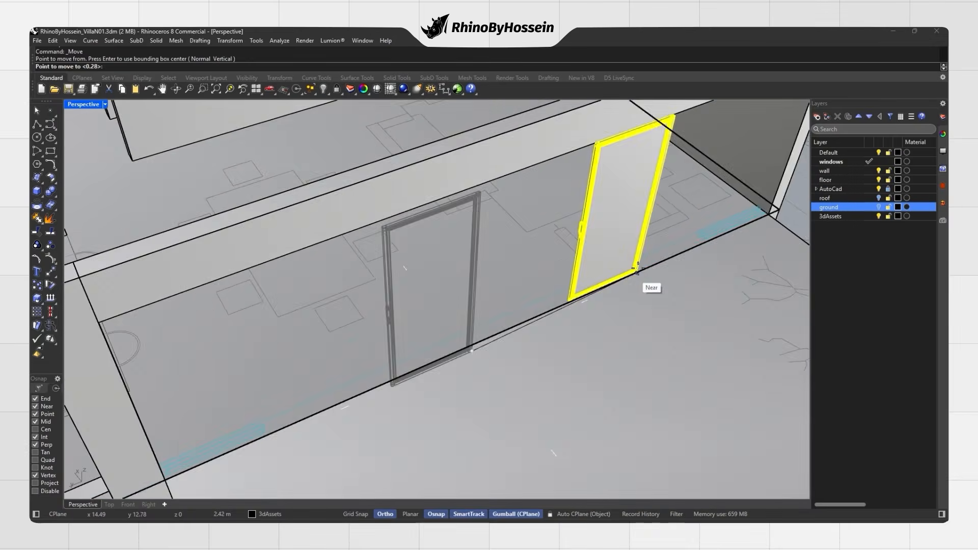
Move the glass door panel to the end of the wide wall opening, snapping its bottom corner to the wall corner.
scroll(560, 299, "up", 6)
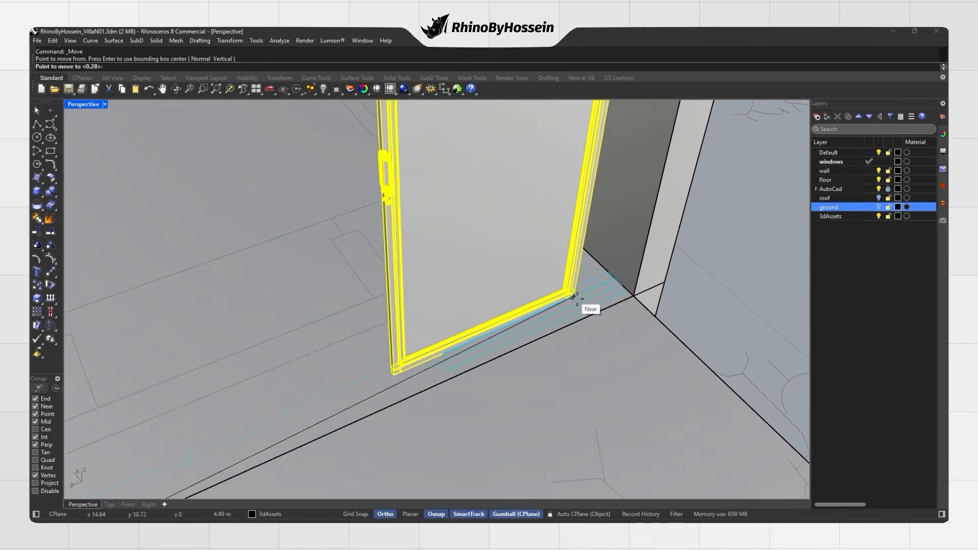
left_click(634, 297, "shift")
right_click_drag(527, 322, 559, 325)
scroll(535, 351, "up", 5)
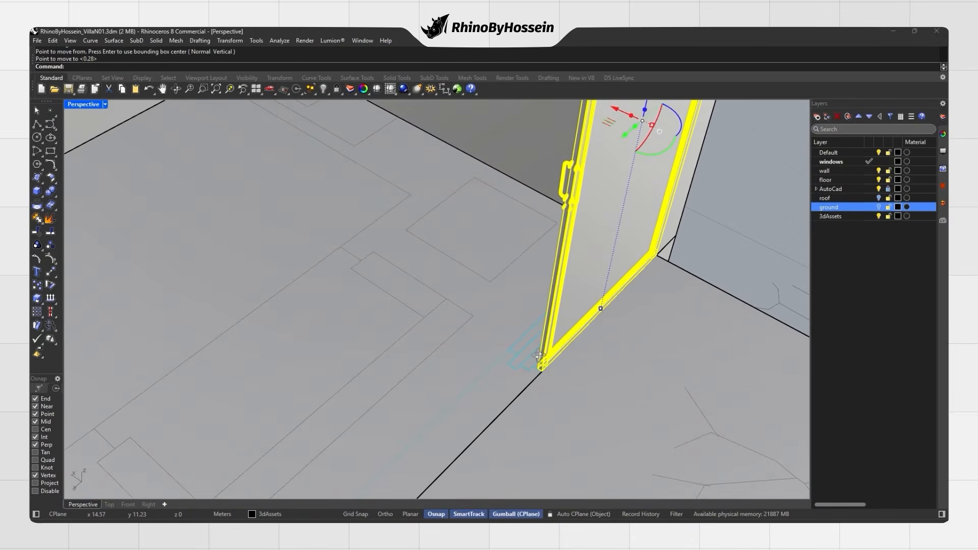
scroll(499, 386, "up", 3)
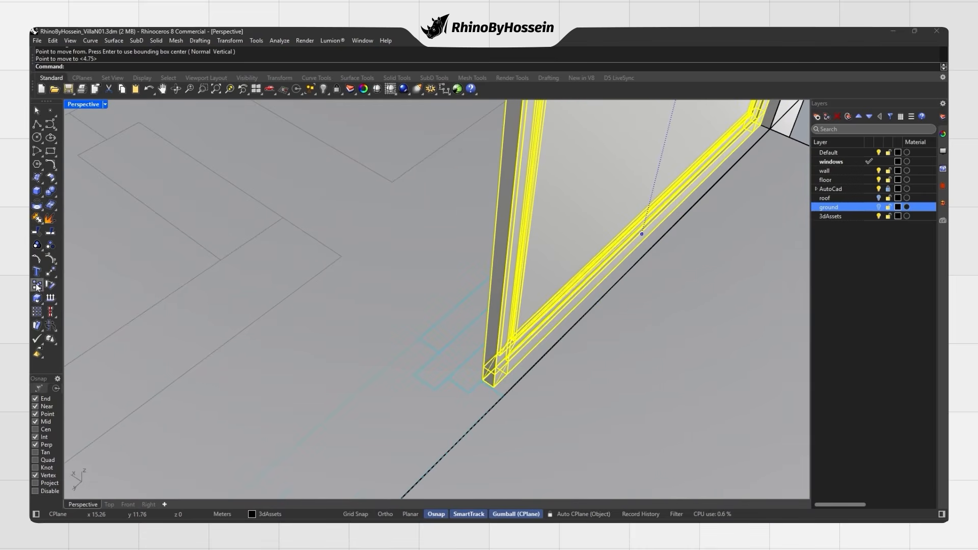
Copy the door panel by one frame depth onto the adjacent track and slide the copy along the opening.
left_click(492, 388)
left_click(483, 380)
right_click(483, 380)
left_click(482, 376)
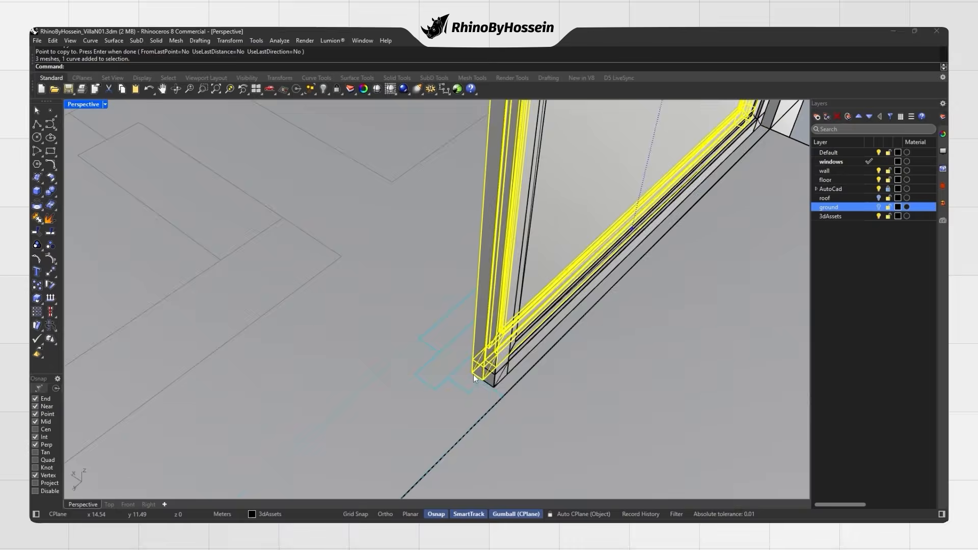
scroll(483, 366, "down", 5)
right_click_drag(499, 336, 433, 326)
left_click_drag(453, 222, 421, 252)
right_click_drag(364, 293, 429, 316)
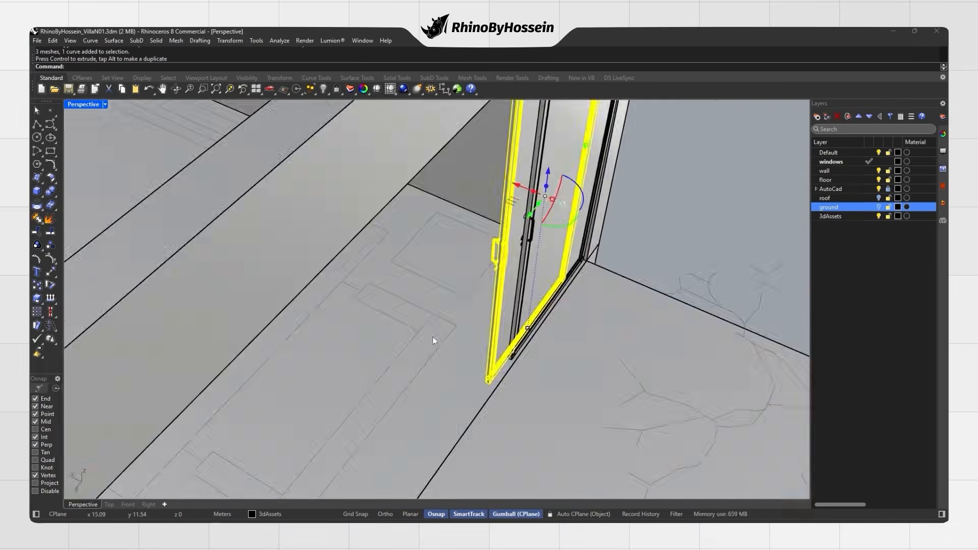
Try adding two more stepped copies of the second door panel and undo them.
scroll(489, 364, "up", 6)
left_click(37, 285)
scroll(478, 363, "up", 3)
scroll(544, 344, "up", 3)
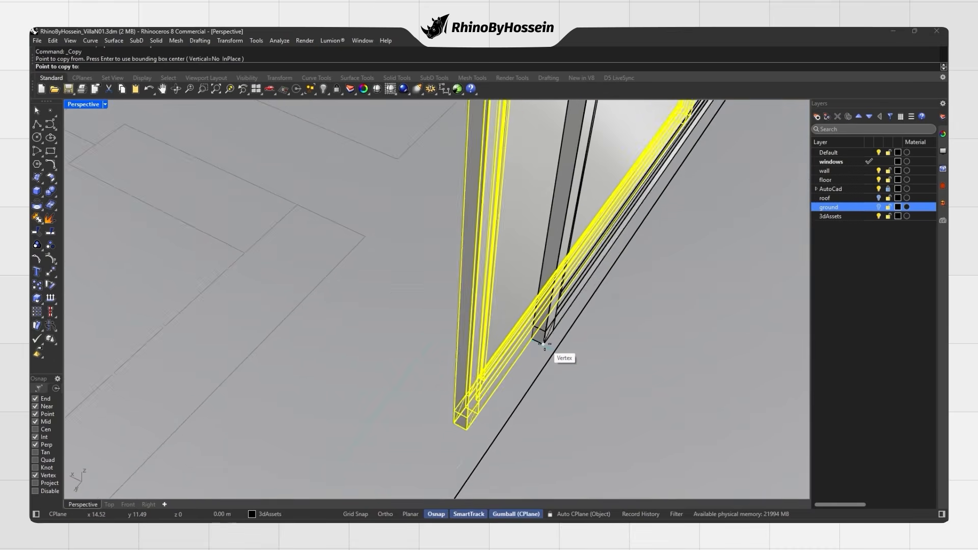
left_click(544, 345)
left_click(461, 423)
scroll(461, 423, "down", 3)
left_click(391, 482)
right_click(448, 434)
scroll(451, 432, "down", 5)
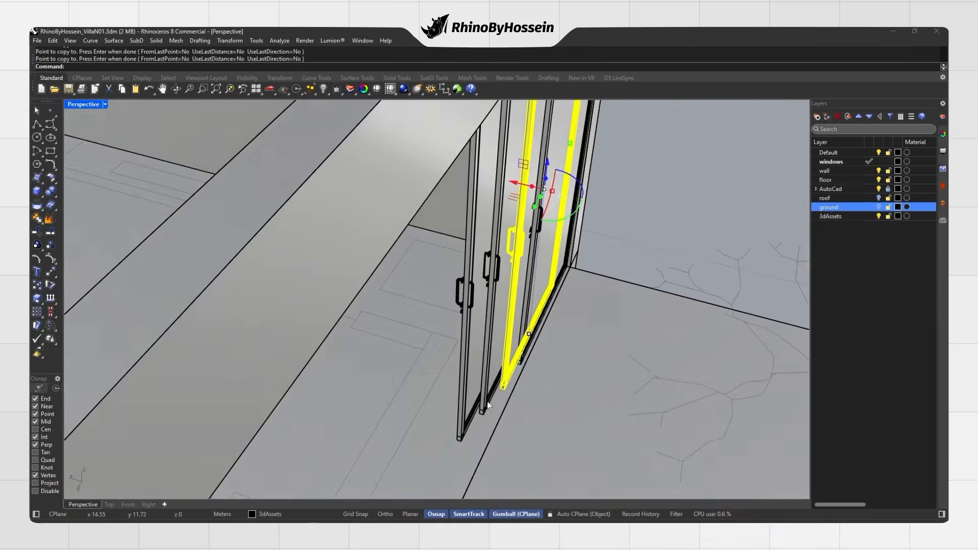
right_click_drag(458, 425, 500, 391)
scroll(500, 389, "up", 3)
key("ctrl+z")
Copy the second door panel twice, using the first panel's bottom corner as base point, to form four stepped panels.
left_click(502, 388)
left_click(37, 288)
scroll(535, 347, "up", 4)
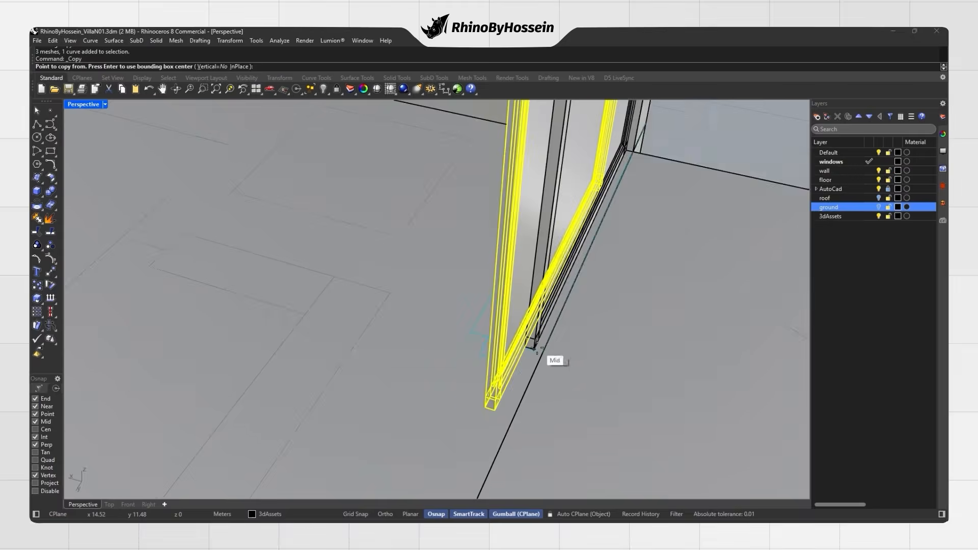
left_click(535, 347)
left_click(475, 439)
scroll(475, 439, "down", 3)
right_click_drag(439, 485, 393, 356, "shift")
left_click(435, 426)
scroll(433, 423, "down", 6)
right_click(422, 410)
Select the four stepped door panels and mirror them to the opposite end of the opening.
scroll(365, 351, "up", 5)
left_click(354, 396)
left_click(390, 396, "shift")
left_click(423, 398, "shift")
left_click(461, 396, "shift")
scroll(504, 389, "down", 7)
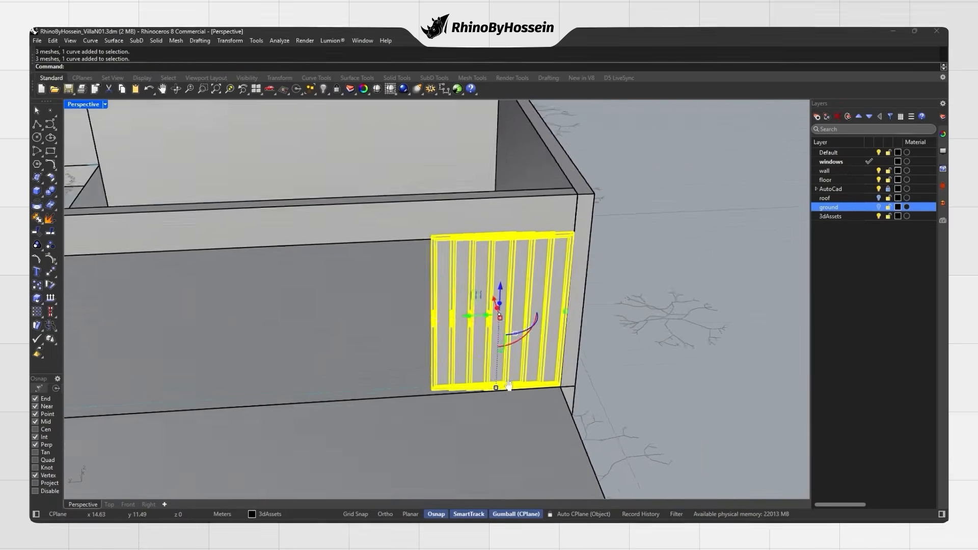
right_click_drag(507, 388, 549, 378)
type("Mirror")
key("Return")
left_click(415, 288)
scroll(415, 307, "down", 2)
left_click(415, 331)
Select three of the mirrored door panels and slide them along the opening to spread them out.
mouse_move(414, 333)
right_mouse_down()
mouse_move(371, 343)
mouse_move(426, 331)
right_mouse_up()
scroll(326, 360, "up", 7)
left_click(297, 368)
left_click(322, 365, "shift")
left_click(341, 361, "shift")
scroll(341, 360, "down", 5)
left_click_drag(340, 357, 350, 343)
left_click_drag(311, 316, 351, 317)
key("Escape")
Examine the sliding door panels in Rendered display and return the viewport to Shaded.
scroll(354, 328, "down", 3)
right_click_drag(354, 327, 294, 349)
key("ctrl+alt+r")
scroll(420, 362, "up", 6)
scroll(435, 372, "down", 6)
key("ctrl+alt+s")
right_click_drag(382, 356, 459, 352)
scroll(417, 346, "up", 6)
Select all eight door panels at both ends of the opening and change their layer to windows.
left_click(397, 326)
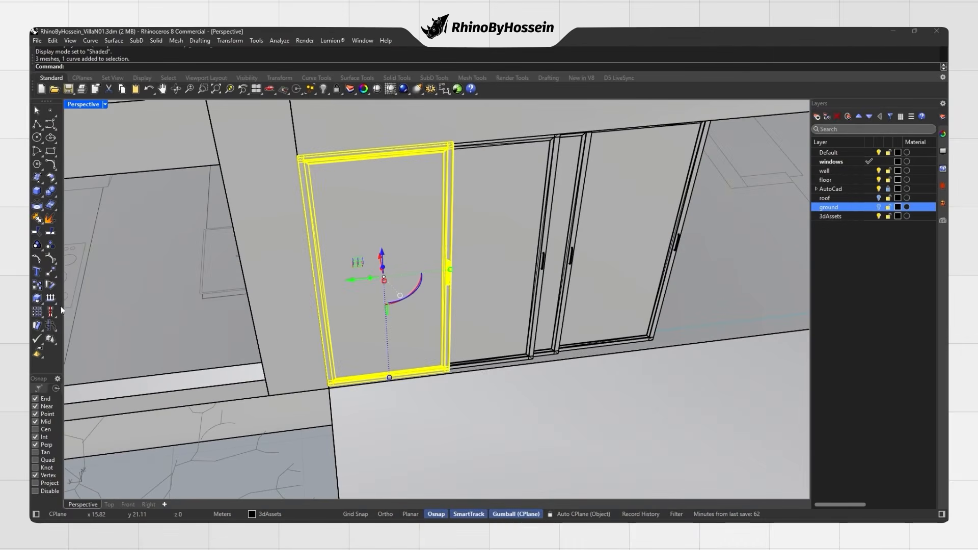
scroll(343, 382, "up", 5)
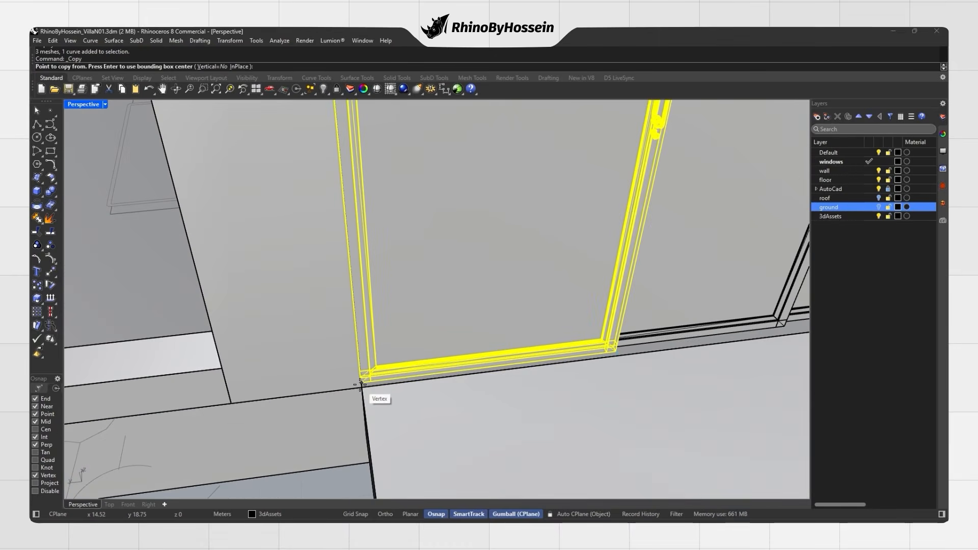
scroll(357, 379, "down", 5)
left_click(478, 352, "shift")
left_click(492, 350, "shift")
left_click(527, 347, "shift")
scroll(544, 341, "down", 5)
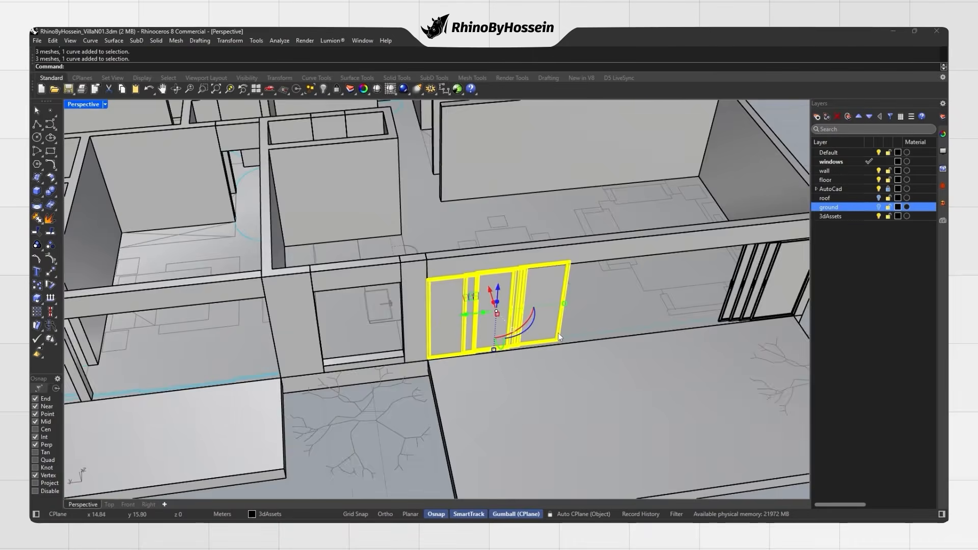
right_click_drag(729, 306, 538, 317, "shift")
scroll(537, 316, "up", 5)
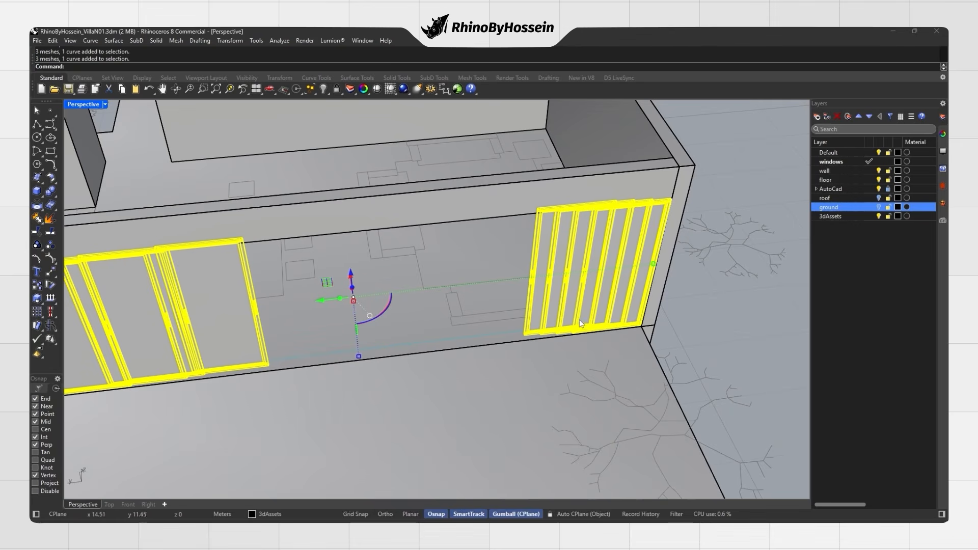
right_click(832, 162)
left_click(872, 205)
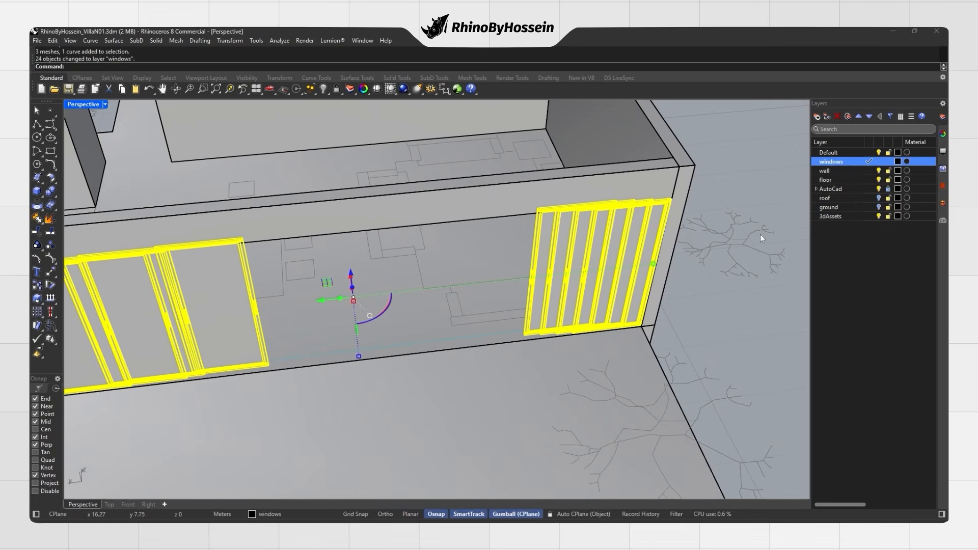
key("Escape")
right_click_drag(788, 233, 576, 278)
left_click(339, 299)
mouse_move(338, 299)
right_mouse_down()
mouse_move(321, 277)
mouse_move(270, 292)
right_mouse_up()
middle_click(269, 292)
left_click(269, 293)
scroll(234, 325, "up", 3)
Copy the end door panel from the opening's wall corner to the matching wall corner of the neighbouring room's opening.
left_click(234, 325)
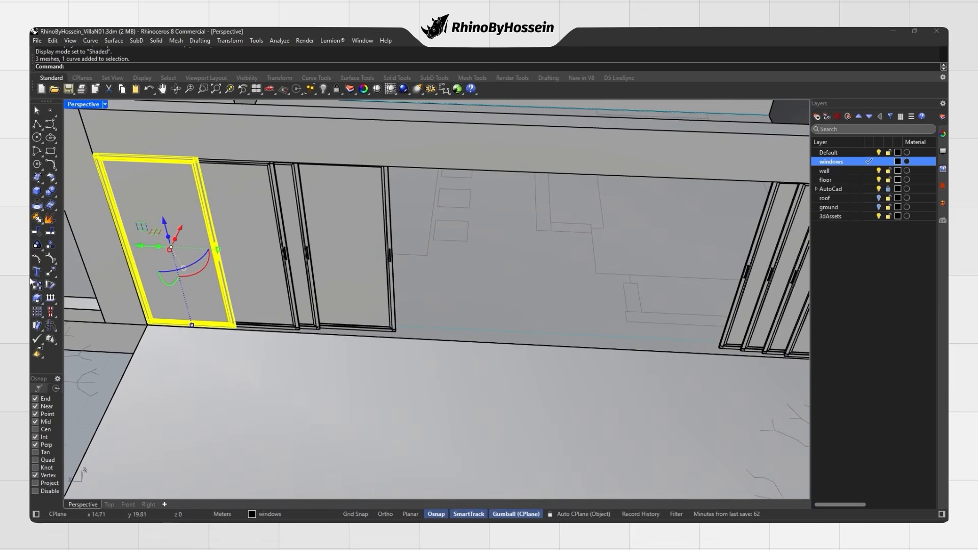
scroll(138, 322, "up", 3)
scroll(141, 325, "up", 2)
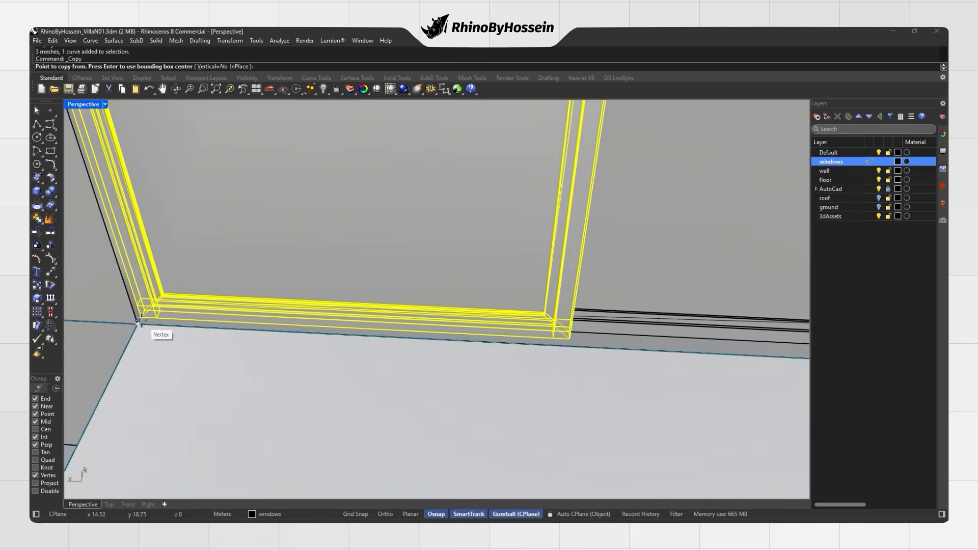
left_click(143, 326)
scroll(138, 321, "up", 3)
scroll(140, 310, "down", 6)
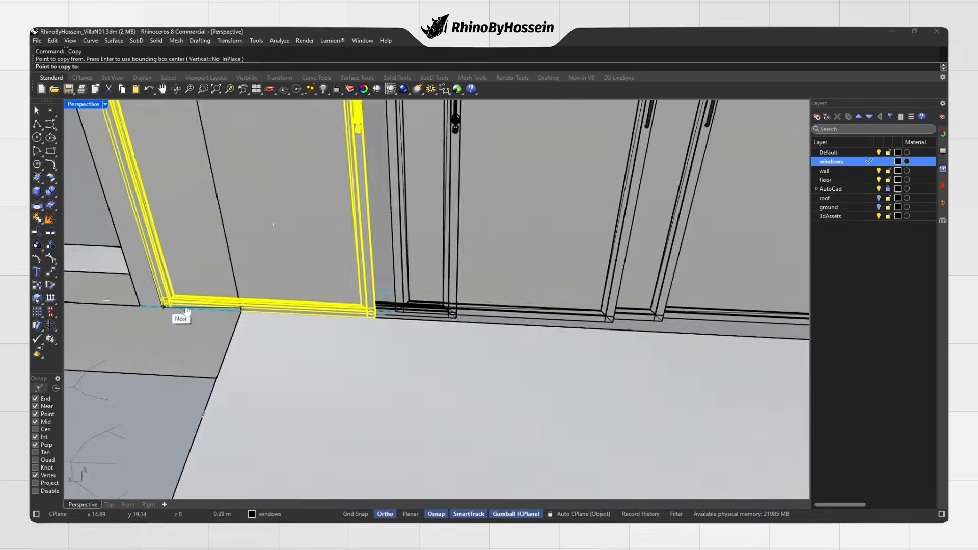
scroll(351, 285, "up", 6)
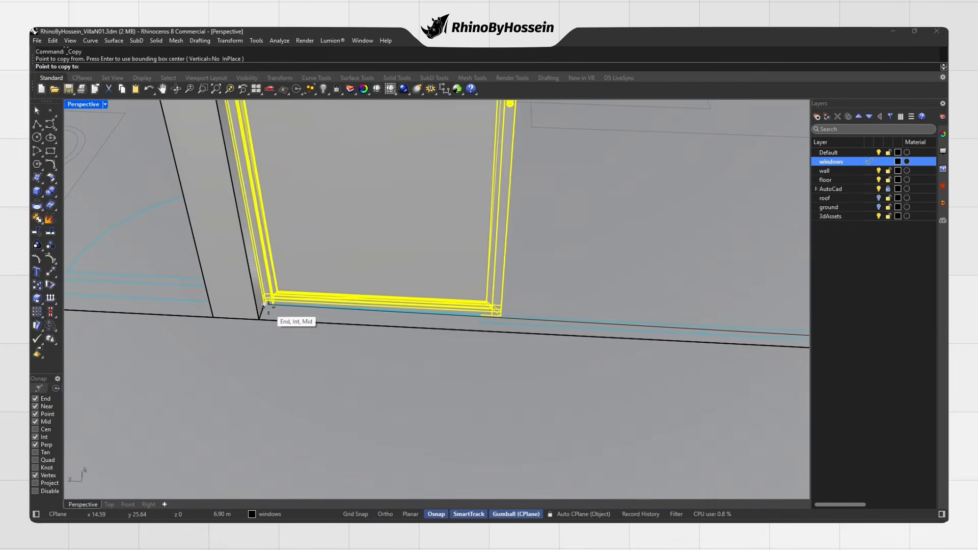
scroll(269, 307, "down", 5)
scroll(271, 309, "up", 5)
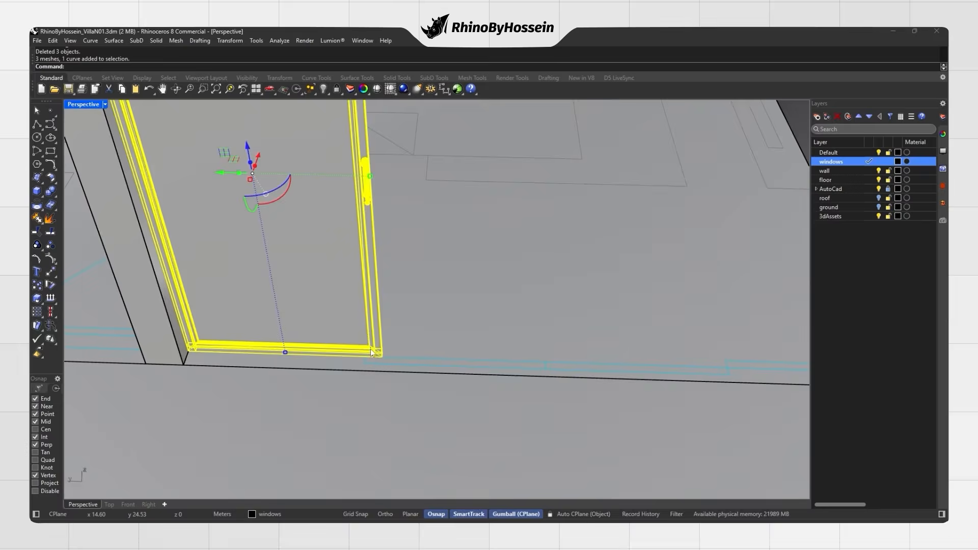
right_click_drag(371, 352, 179, 354)
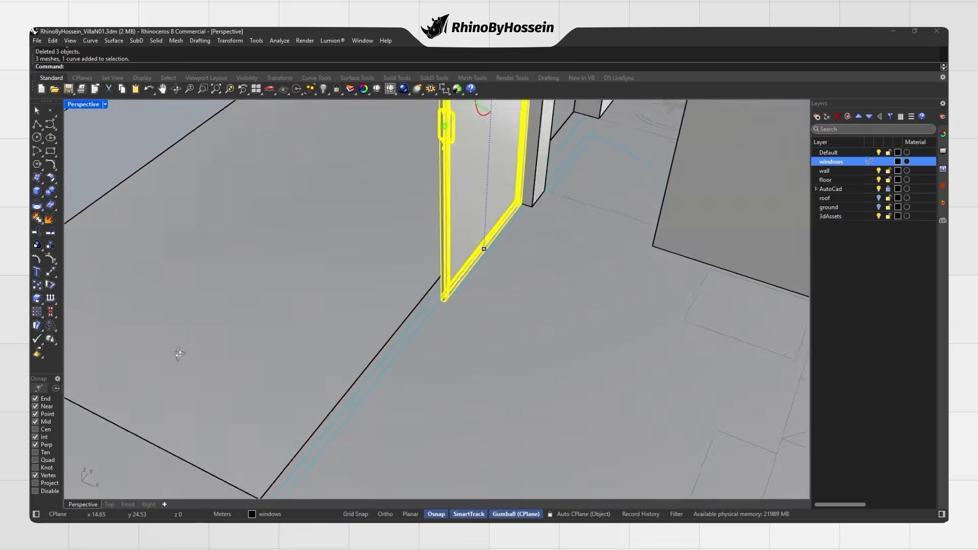
scroll(474, 299, "up", 2)
right_click_drag(474, 299, 362, 353)
scroll(362, 352, "down", 4)
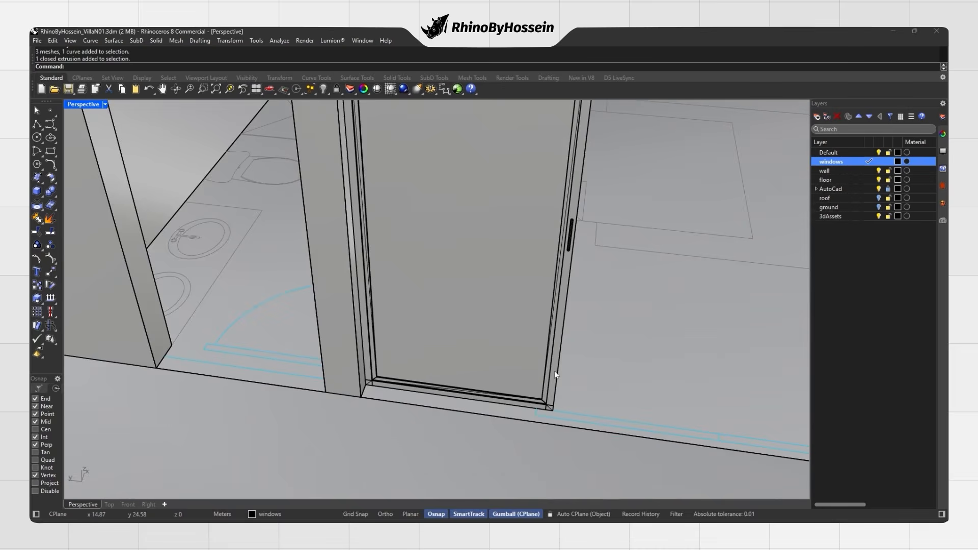
right_click_drag(554, 371, 487, 366, "shift")
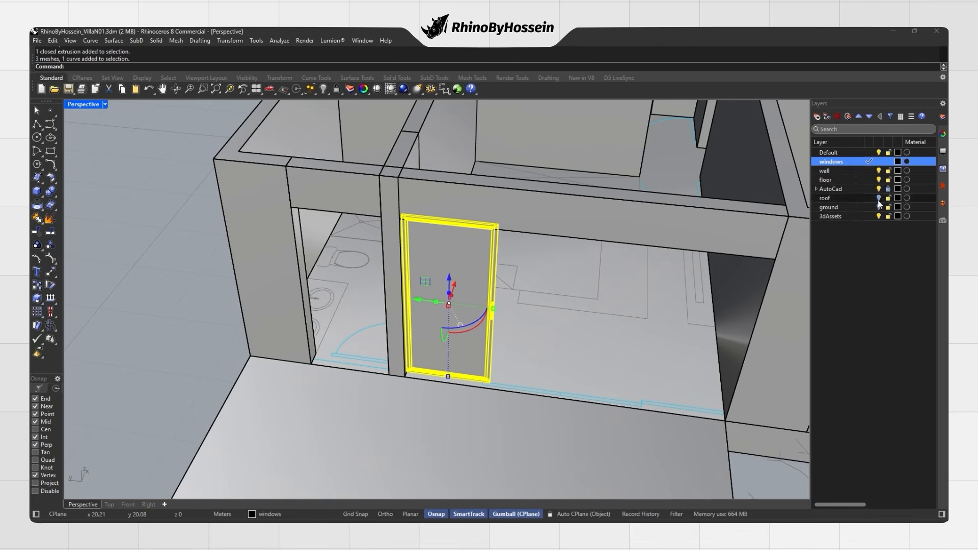
Isolate the copied door panel together with the plan lines beneath it, and lock the AutoCad layer.
scroll(471, 387, "up", 5)
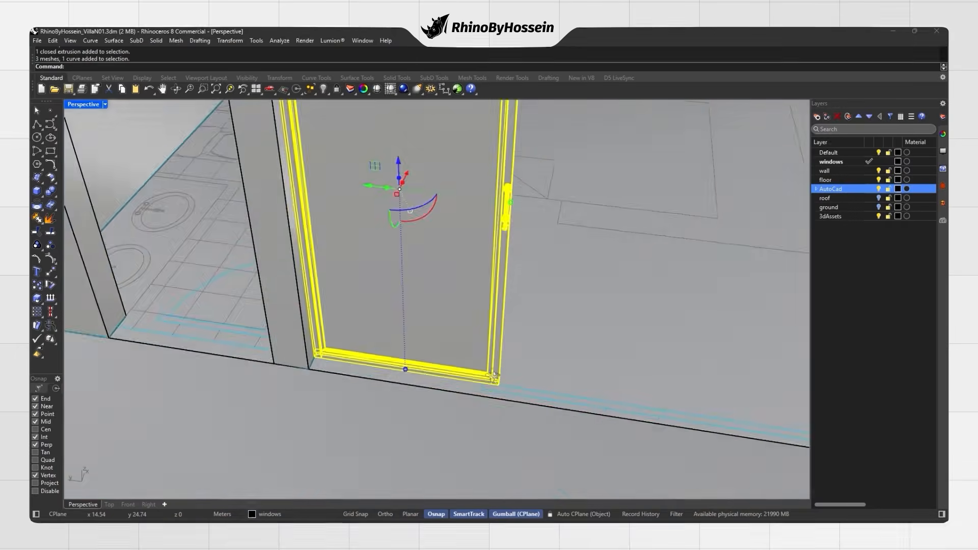
right_click_drag(471, 387, 390, 393)
scroll(411, 398, "up", 6)
left_click(411, 399, "shift")
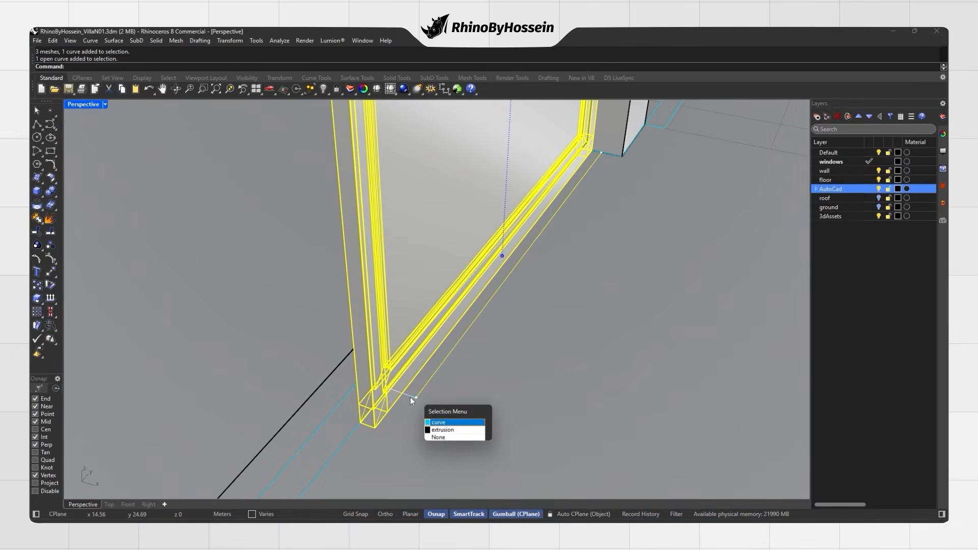
left_click(450, 423)
scroll(452, 400, "down", 5)
right_click_drag(453, 393, 332, 357)
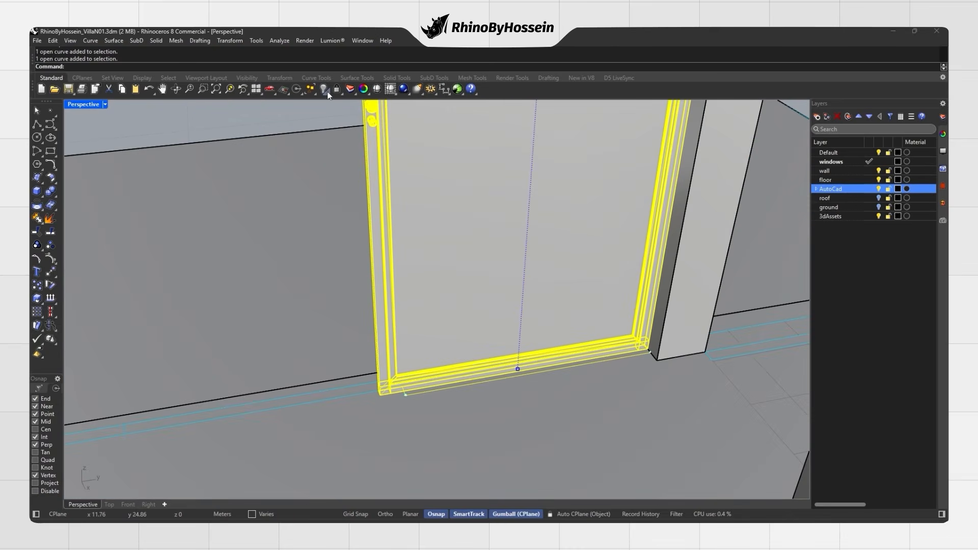
left_click(361, 108)
key("Escape")
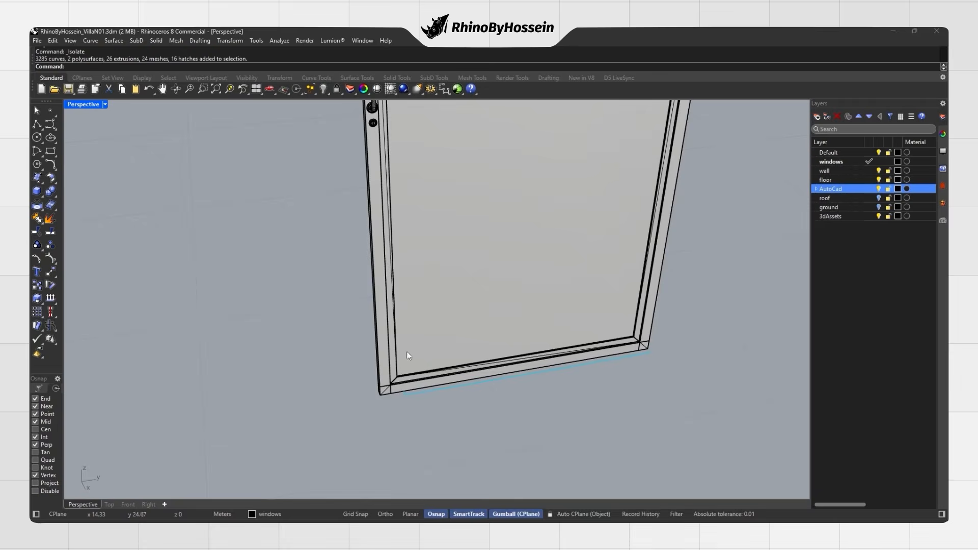
left_click(888, 189)
Move the isolated panel's handle-side frame to match the width of its plan line, and show all hidden objects.
scroll(489, 334, "down", 6)
right_click_drag(446, 348, 402, 320)
scroll(402, 320, "down", 5)
left_click_drag(383, 365, 428, 300)
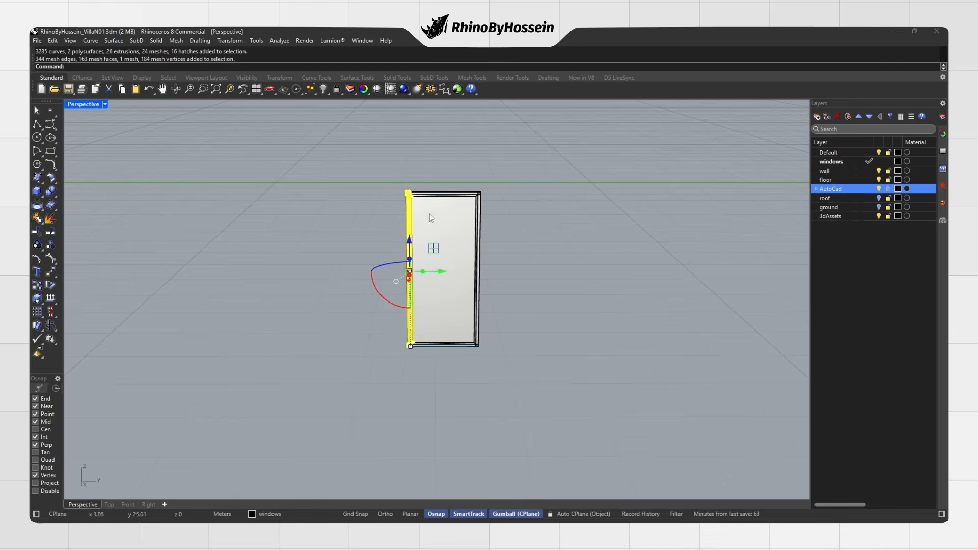
scroll(402, 336, "up", 6)
scroll(392, 292, "down", 7)
right_click_drag(434, 234, 420, 318, "shift")
left_click_drag(410, 143, 437, 153)
scroll(392, 430, "up", 3)
left_click(372, 415)
scroll(370, 414, "down", 4)
right_click_drag(370, 413, 389, 402)
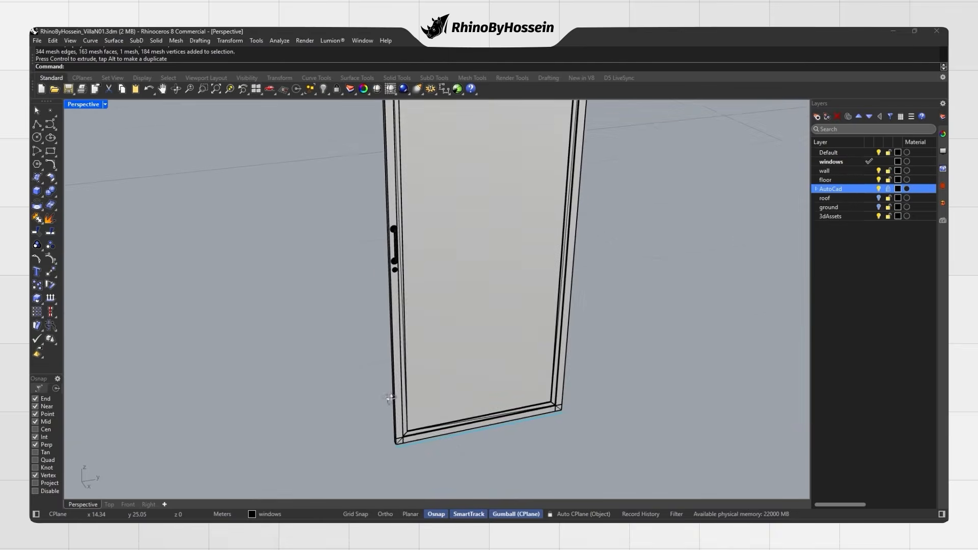
scroll(668, 296, "down", 2)
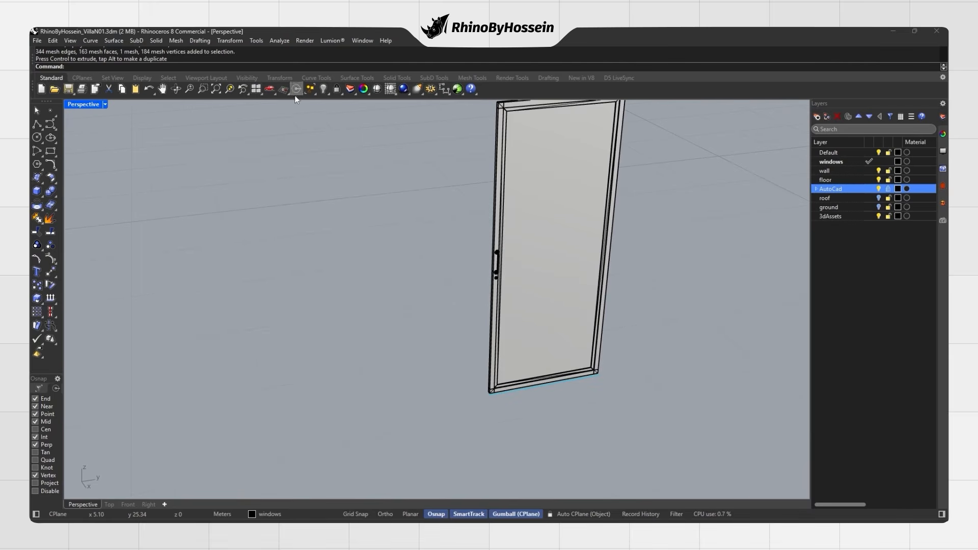
right_click(327, 94)
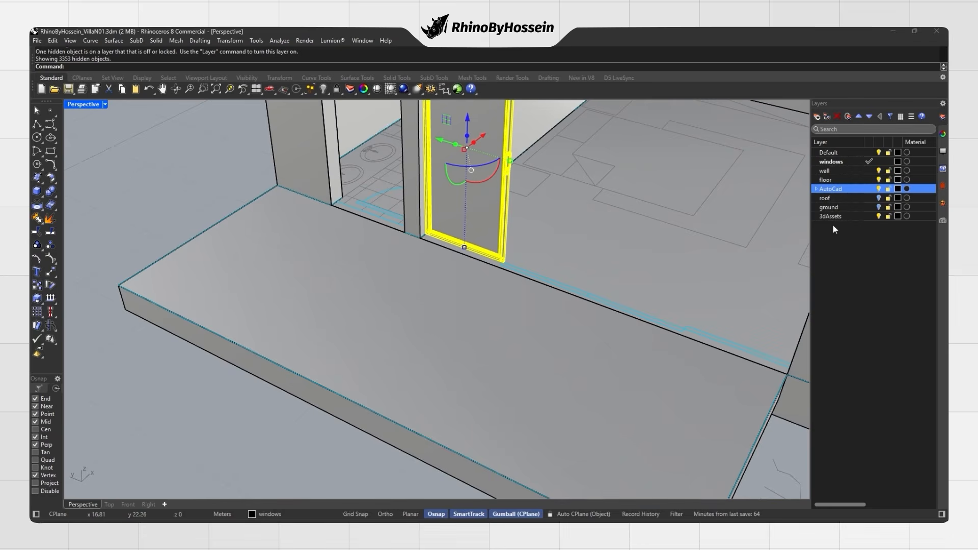
Copy the resized door panel from its bottom wall-side corner to the adjoining panel's corner on the plan.
key("Escape")
right_click_drag(458, 291, 550, 305)
scroll(488, 330, "up", 5)
left_click(392, 335)
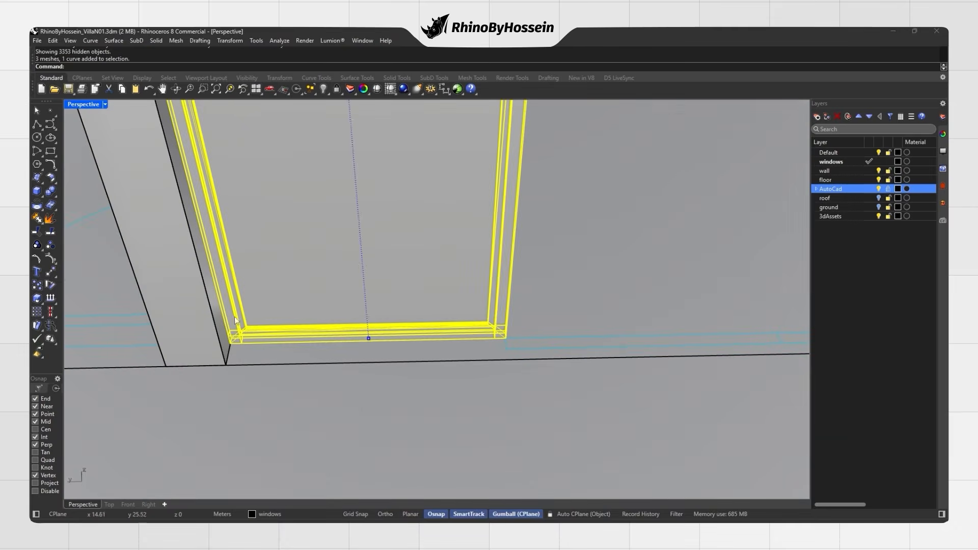
left_click(230, 344)
left_click(506, 349)
key("Return")
Mirror the two door panels across the free end of the second panel, perpendicular to the opening, keeping the originals.
scroll(443, 390, "down", 8)
key("Escape")
right_click_drag(420, 392, 464, 398)
scroll(484, 348, "up", 6)
right_click_drag(484, 347, 380, 369)
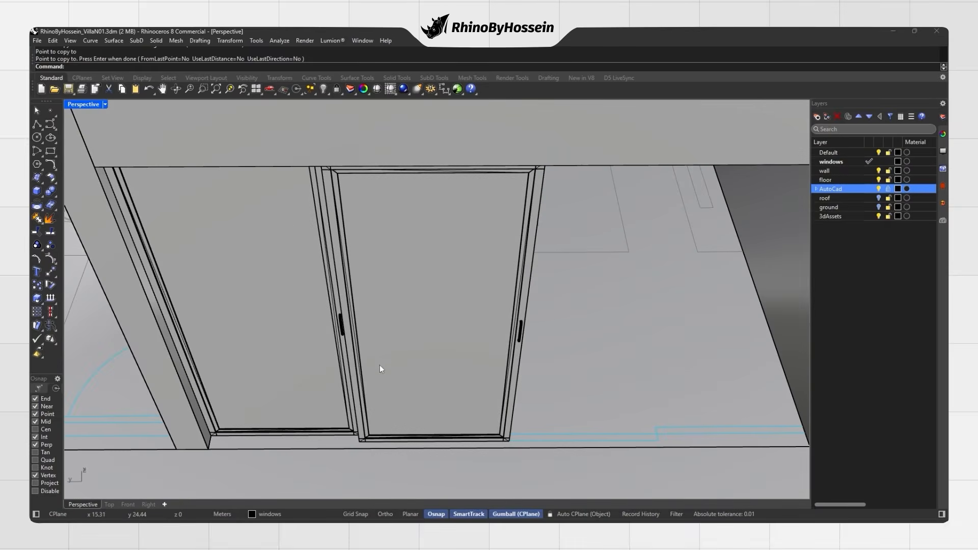
left_click(358, 433)
left_click(356, 414, "shift")
type("mirror")
key("Return")
scroll(508, 441, "up", 5)
left_click(512, 432)
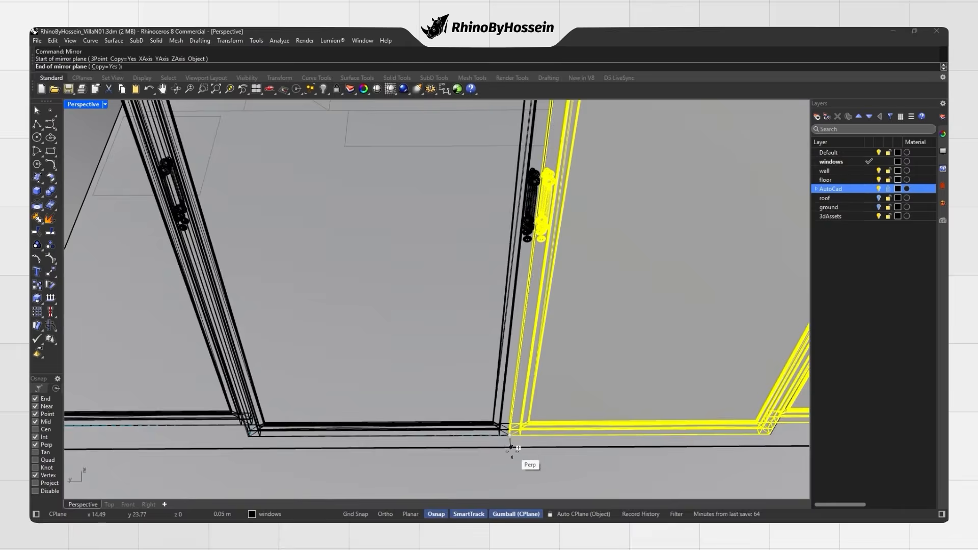
left_click(512, 448)
Ungroup the two outermost door panels and delete their handles.
scroll(496, 433, "down", 9)
right_click_drag(497, 427, 443, 341)
scroll(533, 333, "up", 6)
left_click(523, 332)
scroll(505, 334, "down", 4)
left_click(70, 307, "shift")
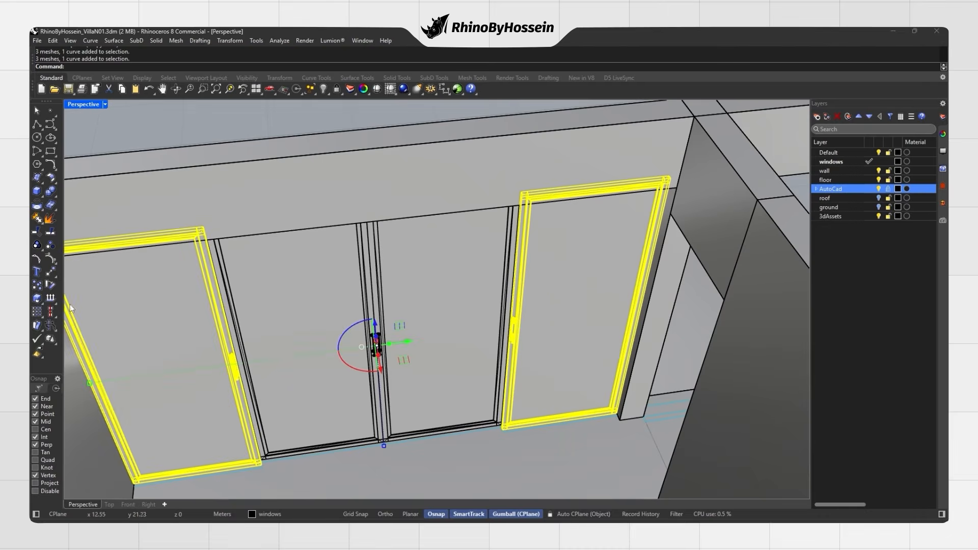
left_click(215, 378)
left_click(519, 343, "shift")
key("ctrl+shift+g")
key("Escape")
left_click(515, 334)
key("Delete")
Slide the two middle door panels apart toward the side walls and check the opening in Rendered display.
scroll(515, 334, "down", 6)
right_click_drag(509, 336, 375, 275)
scroll(336, 306, "up", 5)
key("ctrl+alt+r")
middle_click(442, 368)
left_click(444, 371)
left_click(405, 326)
left_click_drag(369, 298, 327, 300)
left_click(466, 313)
left_click_drag(475, 291, 555, 291)
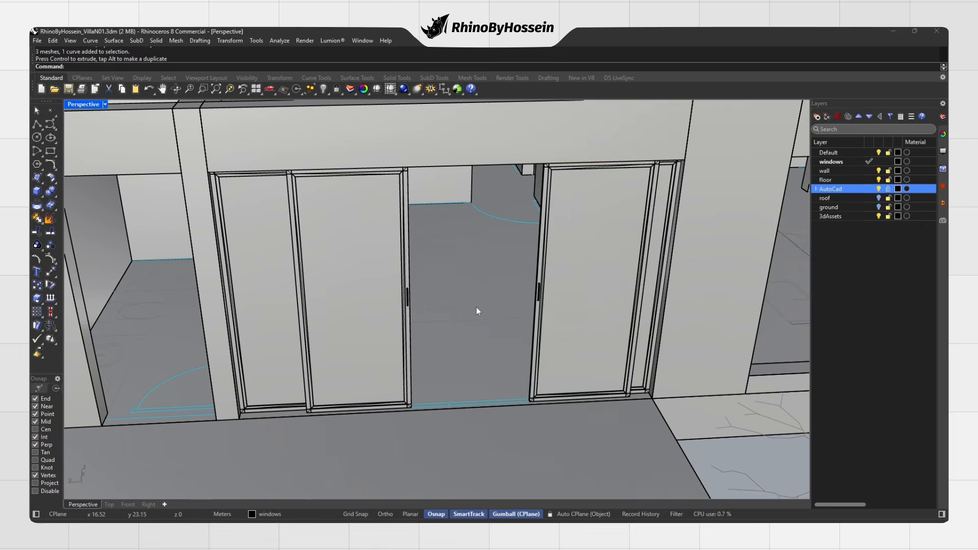
key("Escape")
key("ctrl+alt+r")
scroll(442, 341, "down", 6)
mouse_move(439, 342)
right_mouse_down()
mouse_move(417, 326)
mouse_move(201, 385)
mouse_move(410, 328)
mouse_move(353, 351)
mouse_move(380, 360)
right_mouse_up()
middle_click(365, 337)
left_click(367, 339)
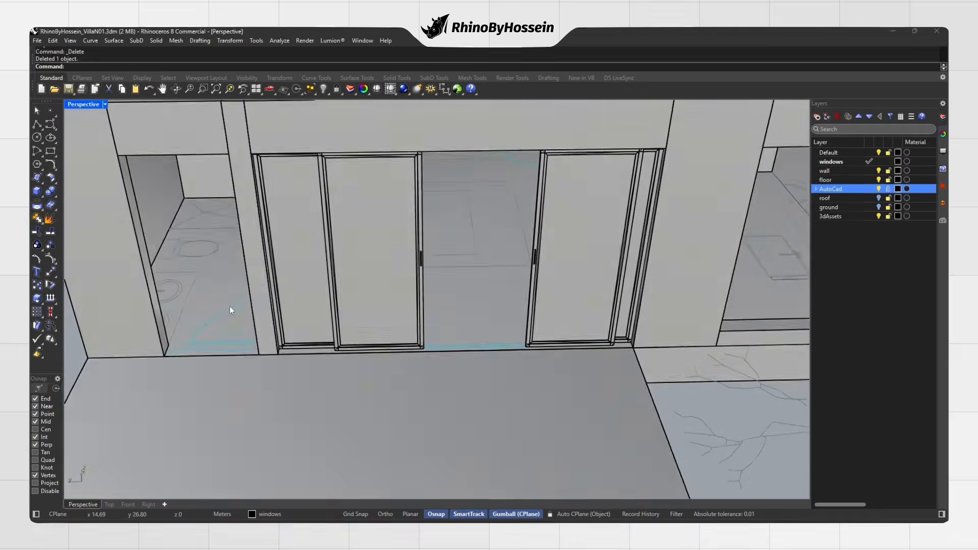
On the wall layer, draw a rectangle filling the wall footprint across the narrow bathroom opening.
right_click_drag(230, 307, 475, 329)
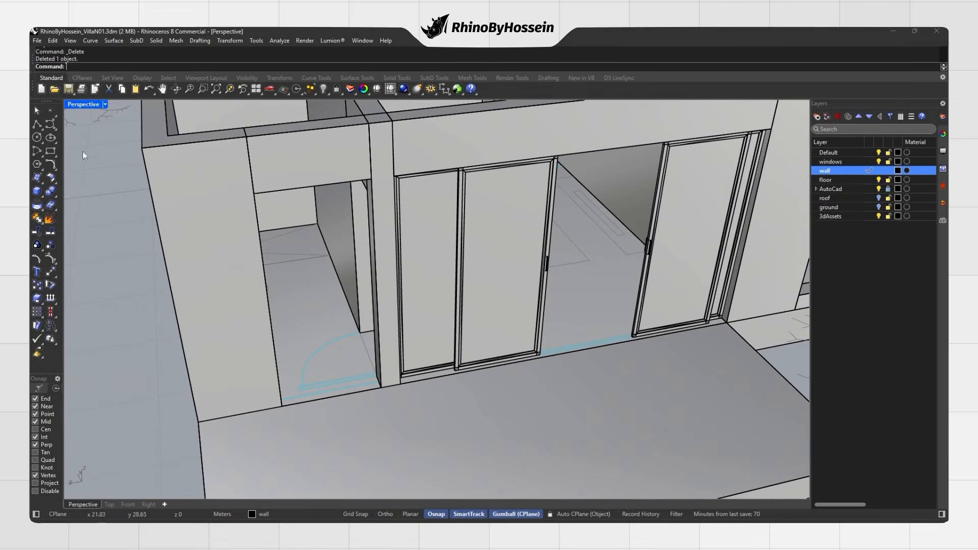
scroll(384, 391, "up", 2)
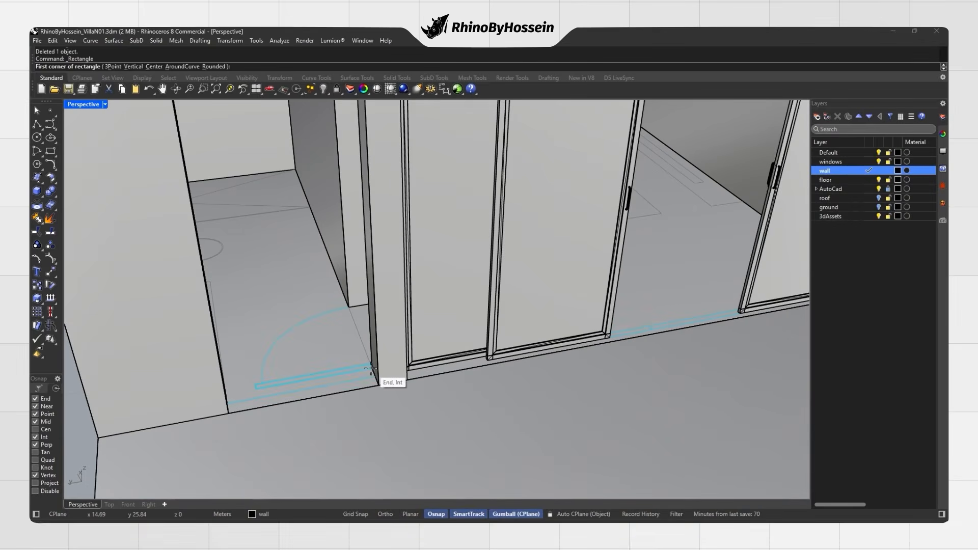
left_click(267, 407)
left_click(298, 434)
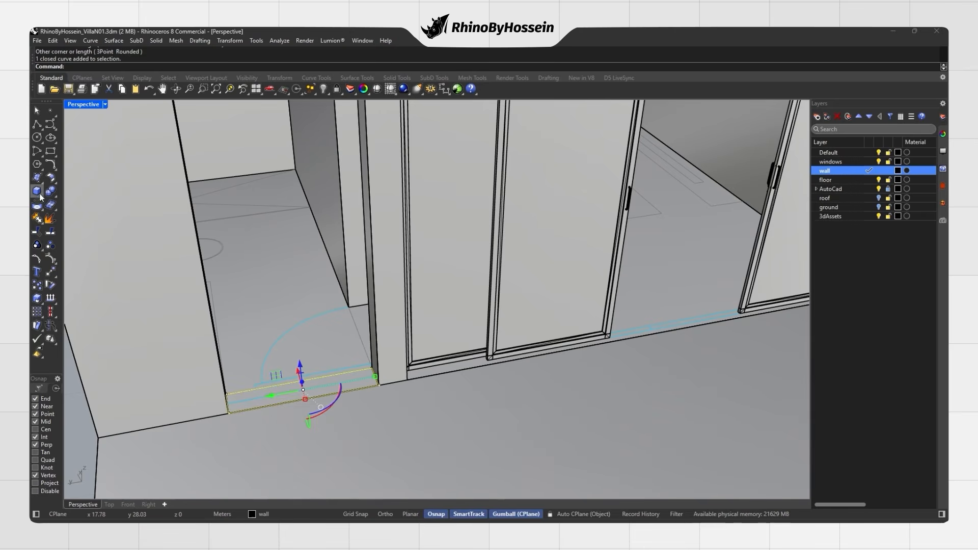
Extrude the rectangle 0.2 m as a solid sill and delete its base curve.
left_click(122, 210)
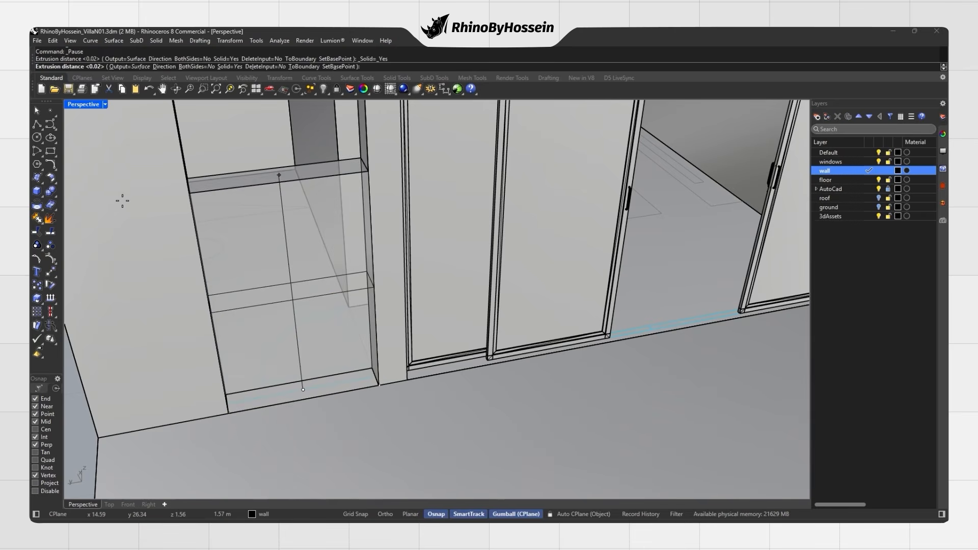
key("Return")
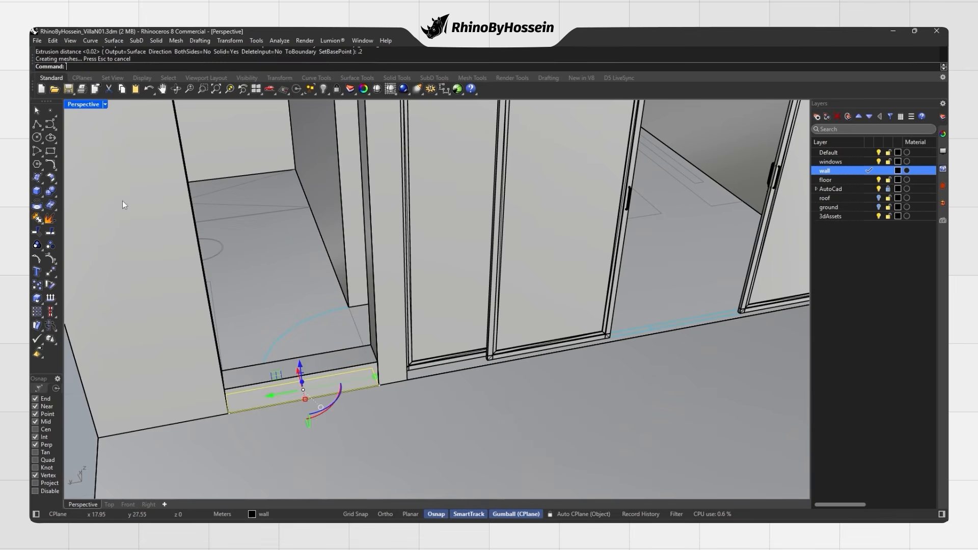
key("Delete")
Copy the neighbouring sliding panel from its bottom corner to the midpoint of the new sill's end edge.
left_click(497, 359)
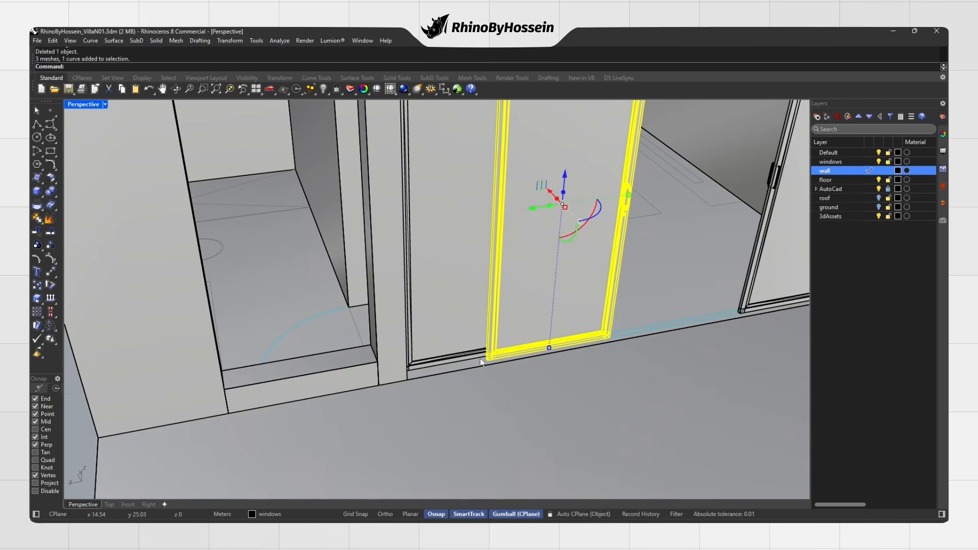
left_click(497, 352)
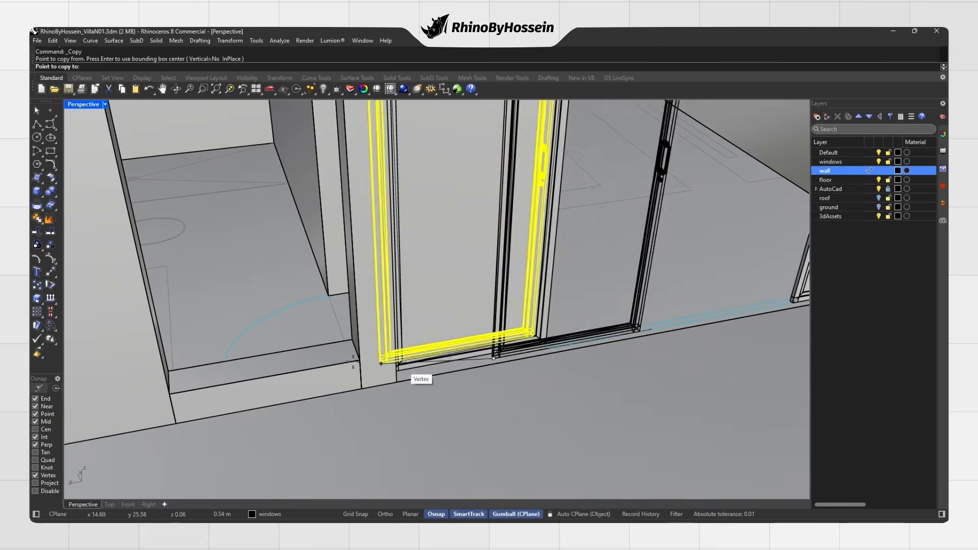
scroll(240, 354, "up", 3)
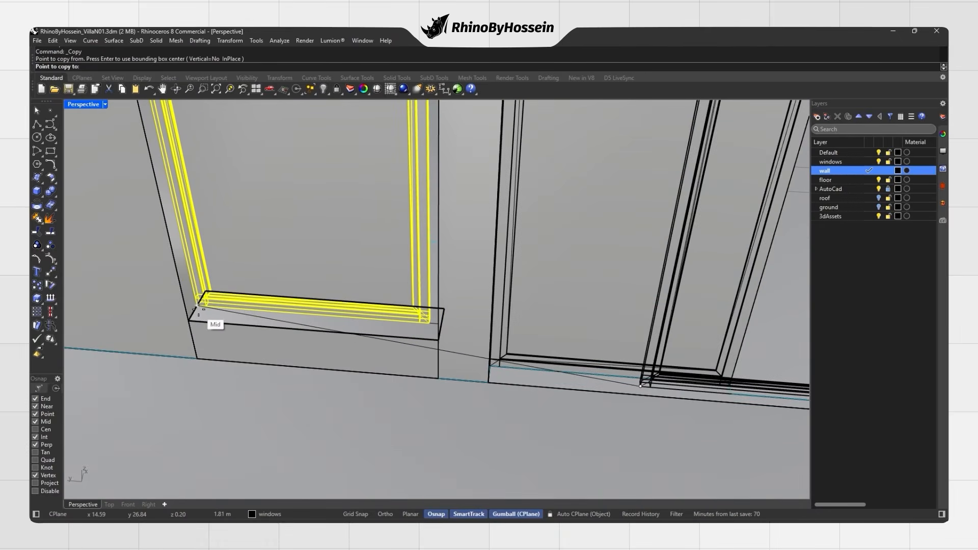
left_click(198, 306)
right_click(253, 306)
scroll(253, 305, "down", 3)
right_click_drag(252, 305, 356, 316, "shift")
key("Escape")
Isolate the copied panel together with the sill below it and the lintel above it.
scroll(378, 280, "up", 6)
scroll(378, 280, "down", 5)
left_click(352, 148)
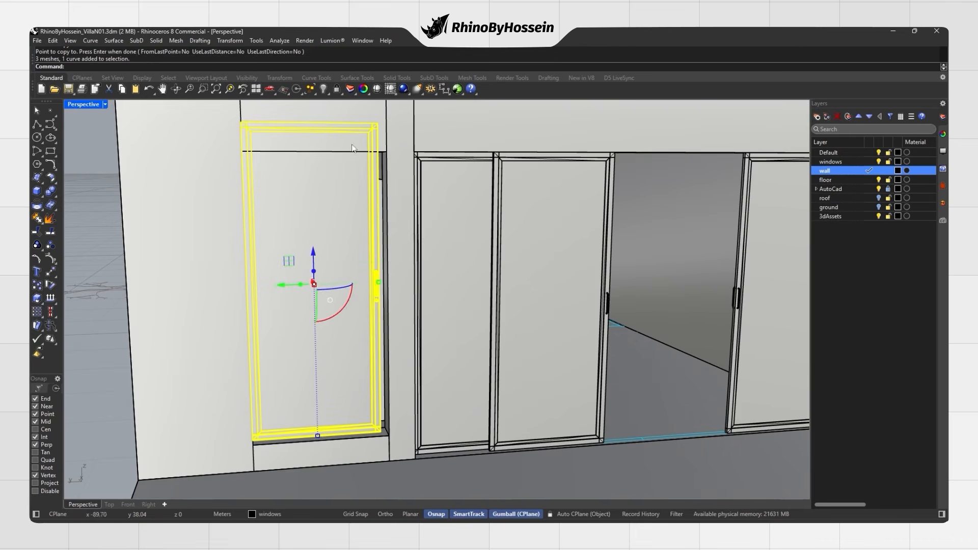
left_click(328, 95)
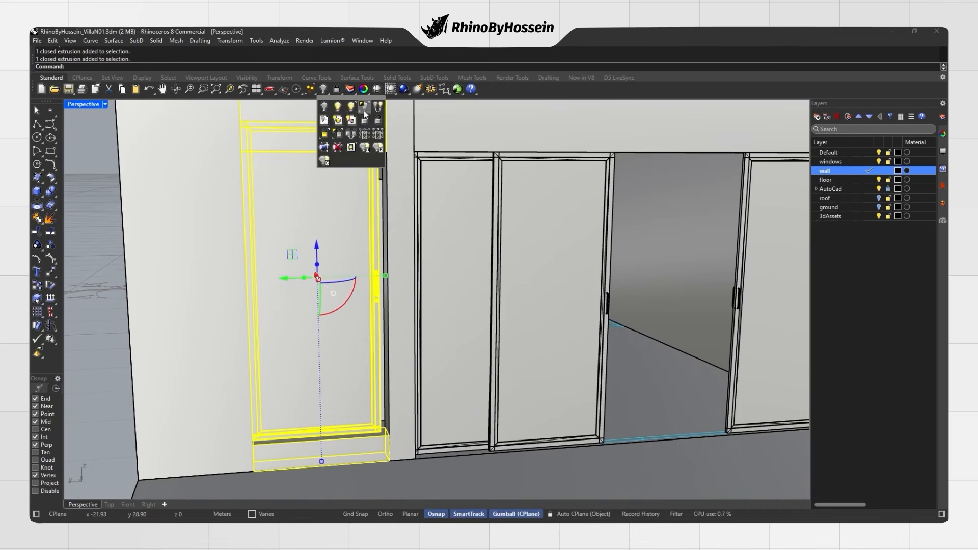
left_click(369, 106)
key("Escape")
scroll(421, 196, "down", 4)
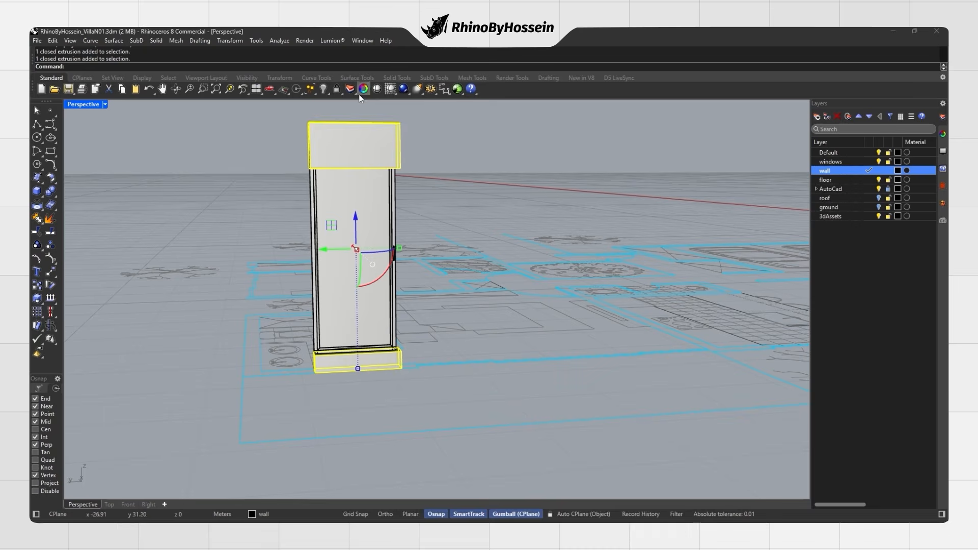
Lock the sill and lintel, and ungroup the panel to delete its handle.
key("ctrl+l")
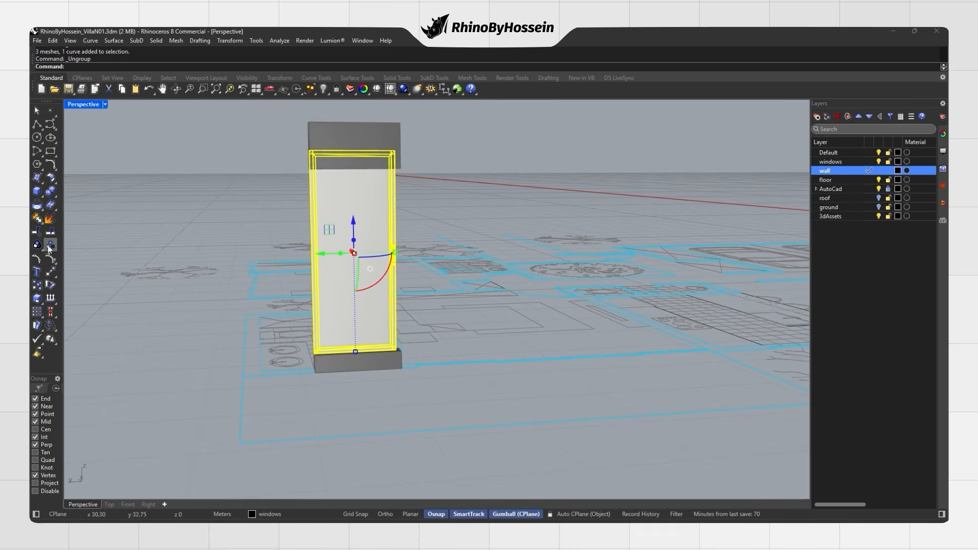
left_click(50, 249)
left_click_drag(169, 233, 393, 281)
In the Front view, lower the panel's top frame vertices to the underside of the lintel.
left_click(128, 504)
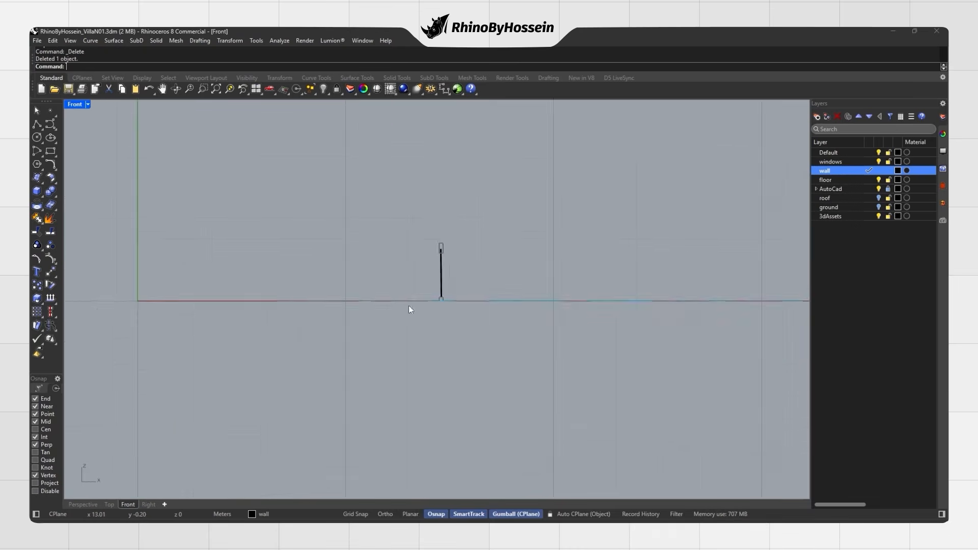
scroll(457, 298, "up", 5)
scroll(483, 233, "up", 3)
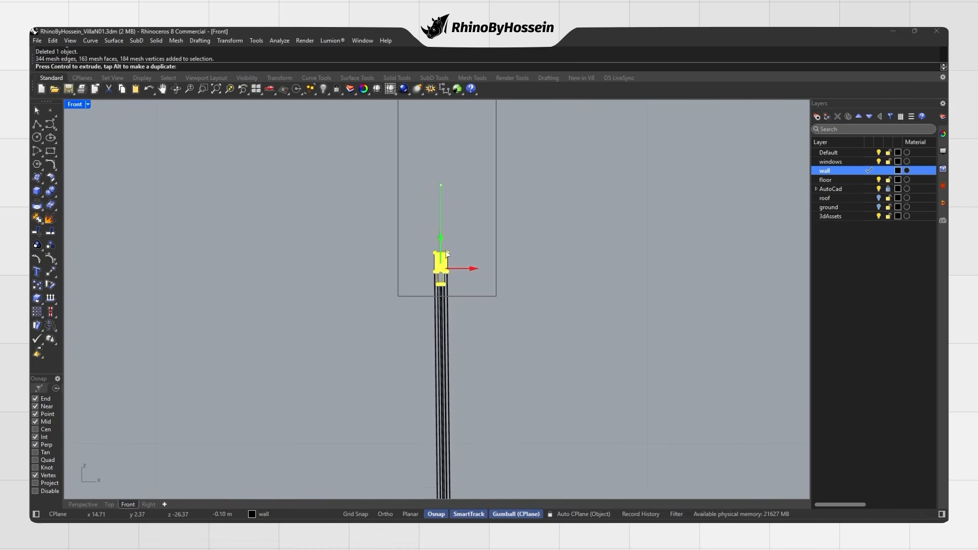
left_click_drag(448, 286, 448, 287)
scroll(449, 314, "up", 3)
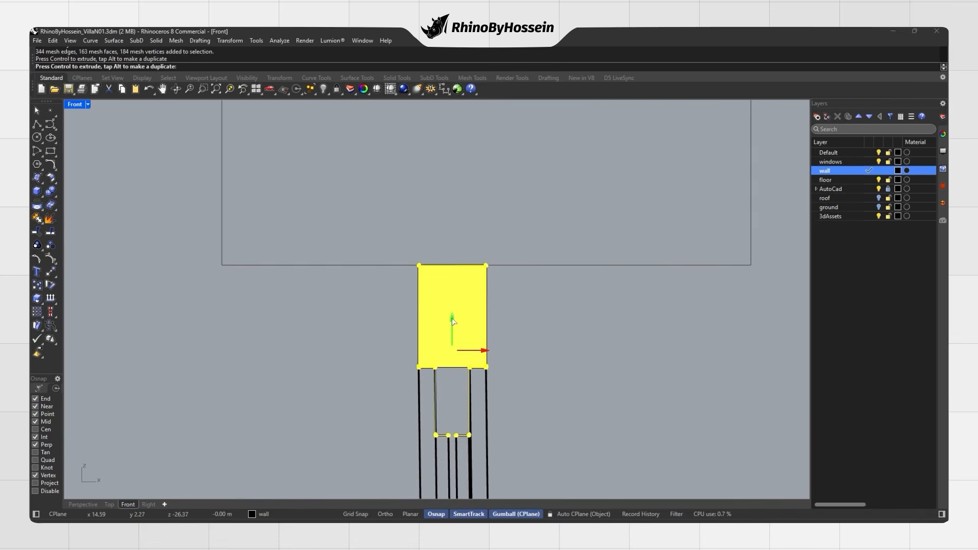
left_click_drag(452, 321, 452, 321)
left_click(342, 337)
In the Right view, stretch the panel's side frame vertices out to the end of the sill.
scroll(342, 337, "down", 8)
left_click(148, 504)
scroll(549, 321, "up", 6)
left_click_drag(459, 151, 460, 149, "ctrl+shift")
scroll(416, 267, "up", 8)
scroll(417, 267, "down", 4)
right_click_drag(432, 316, 442, 242)
scroll(445, 258, "up", 4)
left_click_drag(465, 178, 457, 178)
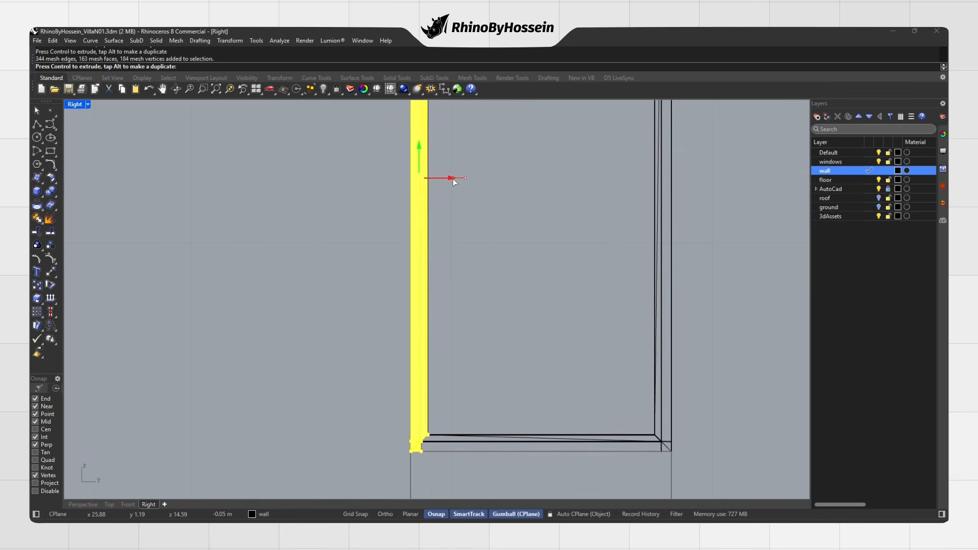
left_click(377, 214)
Return to the Perspective view, group the resized window panel's meshes and show all hidden objects.
scroll(420, 301, "down", 5)
left_click(83, 504)
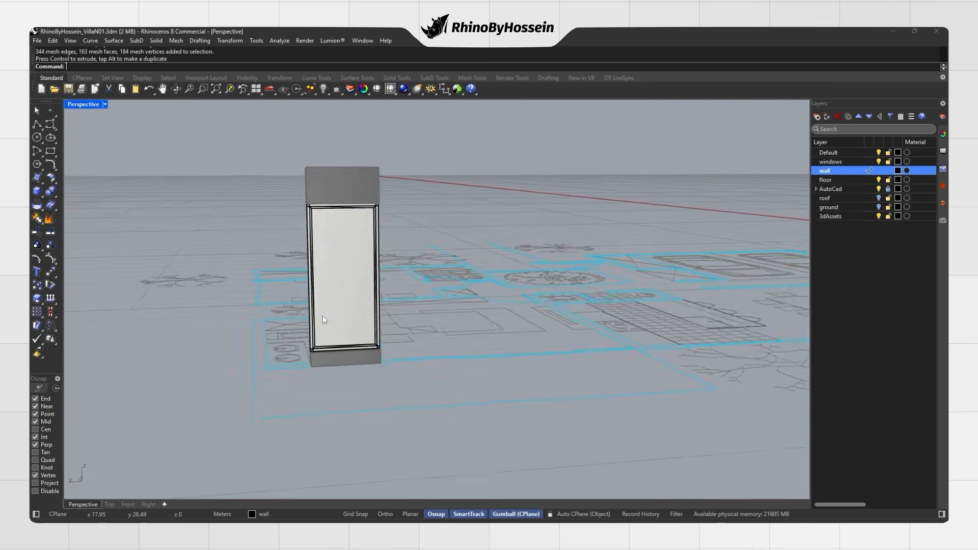
left_click_drag(430, 244, 465, 193)
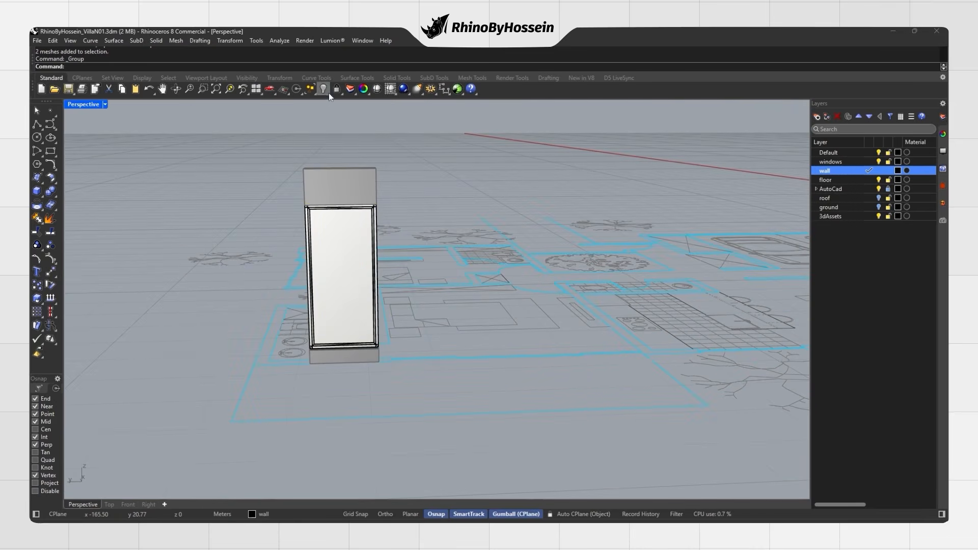
right_click(328, 92)
Inspect the fitted bathroom window in Rendered display and unlock the sill and lintel.
left_click(367, 222)
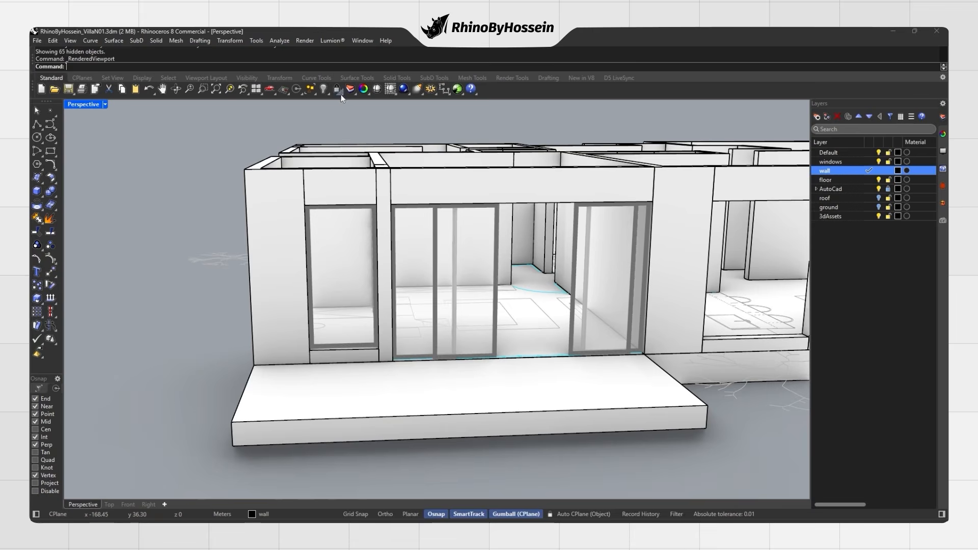
right_click_drag(287, 159, 387, 306)
scroll(332, 287, "up", 5)
scroll(415, 371, "up", 6)
left_click(422, 369)
left_click(439, 401)
key("Escape")
scroll(360, 346, "down", 8)
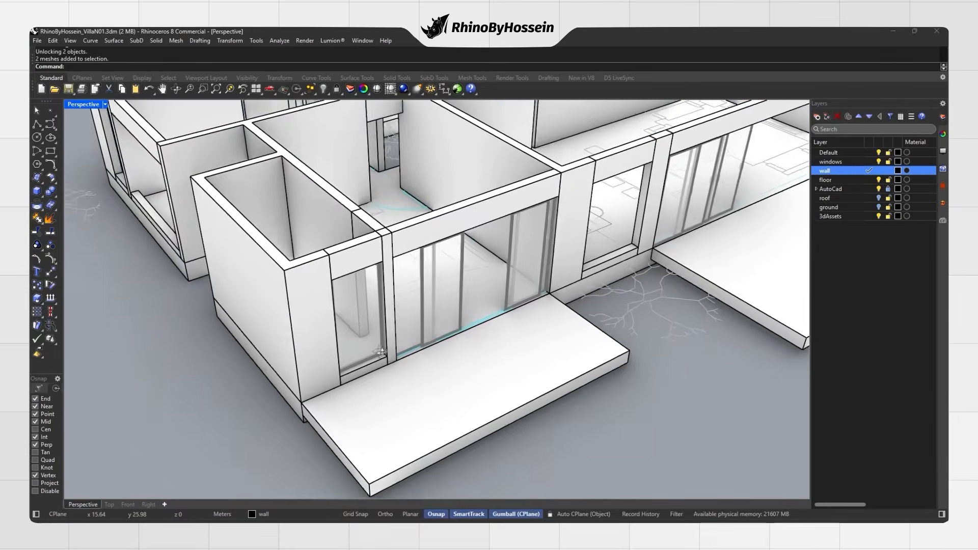
Select and delete the two leftover objects at the bathroom window.
scroll(383, 357, "up", 8)
left_click(383, 356)
right_click_drag(277, 225, 284, 227)
left_click_drag(283, 227, 292, 238)
key("Delete")
Copy a sliding door panel from its bottom corner to the midpoint of the kitchen sill's end edge.
scroll(393, 322, "down", 5)
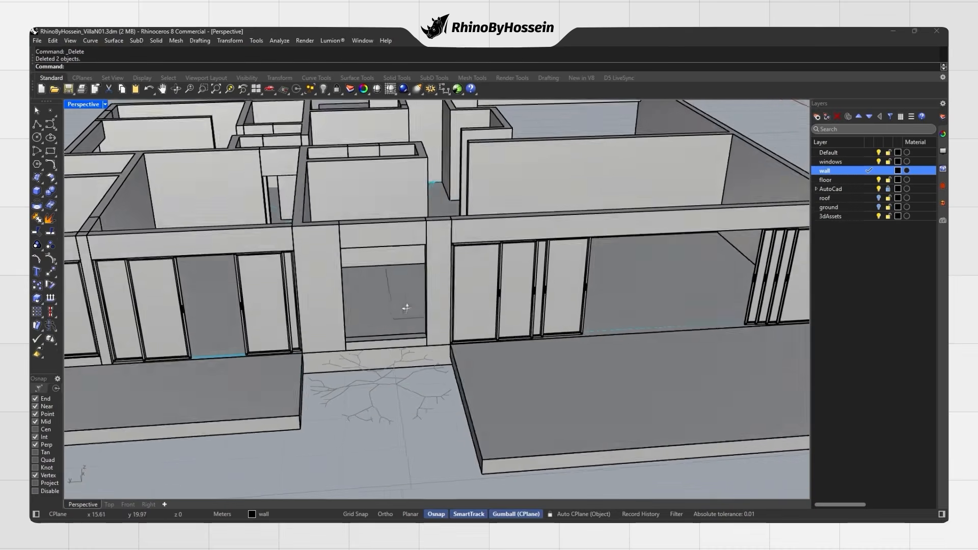
scroll(306, 331, "up", 4)
left_click(193, 348)
left_click(36, 285)
scroll(127, 388, "up", 3)
scroll(127, 387, "down", 3)
left_click(127, 387)
scroll(515, 354, "up", 4)
scroll(474, 350, "down", 3)
scroll(473, 351, "up", 3)
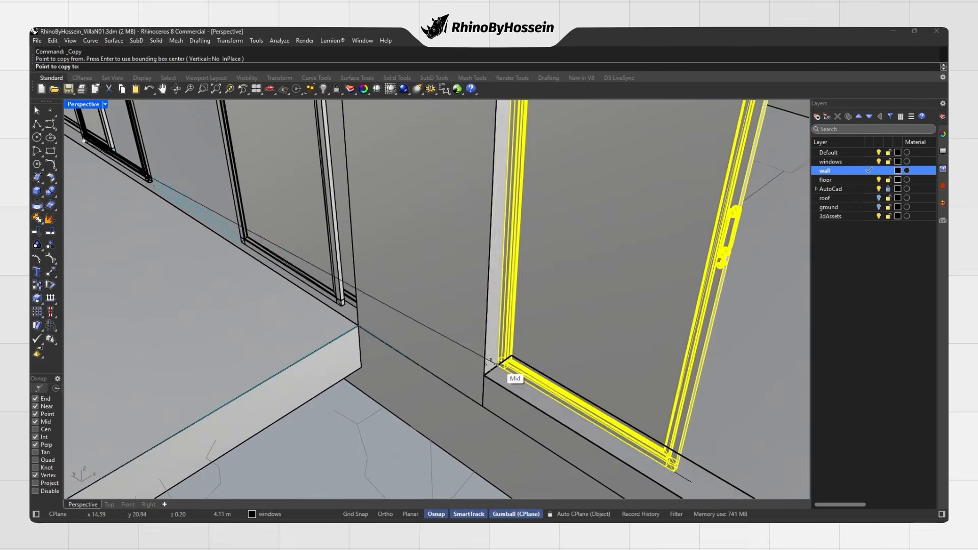
left_click(508, 350)
key("Return")
Shift the copied kitchen window panel inward across the wall thickness along the X axis.
scroll(476, 346, "up", 3)
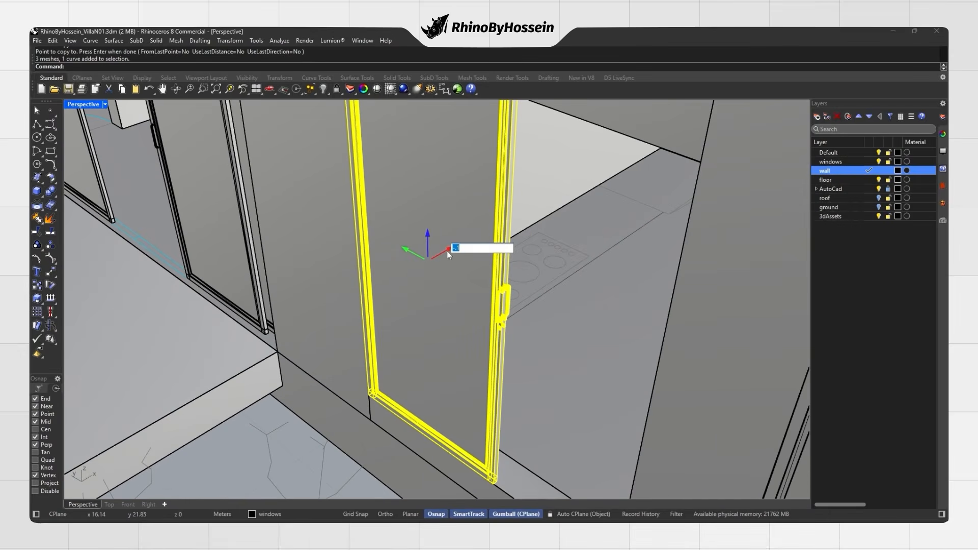
key("Return")
key("Escape")
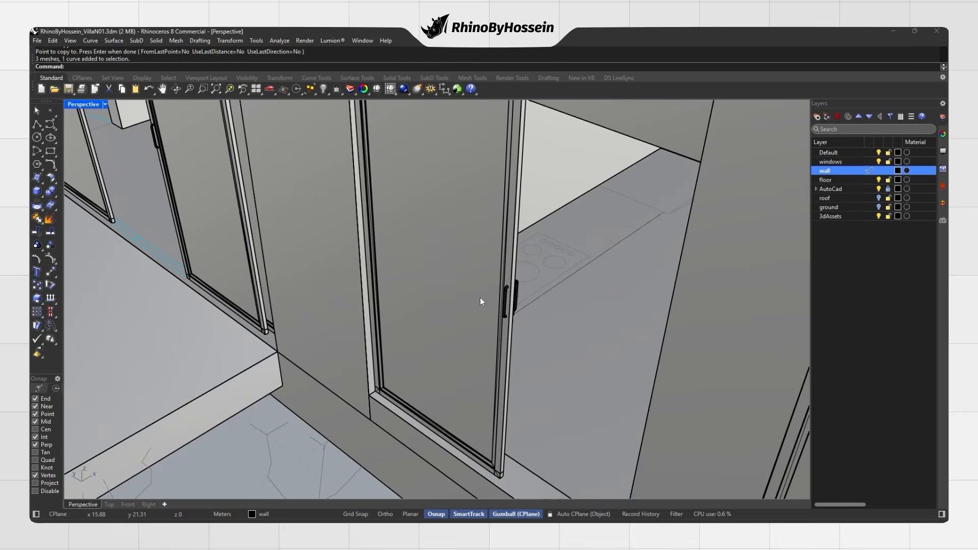
Isolate the kitchen window panel together with its sill and lintel.
scroll(480, 305, "down", 5)
left_click(530, 337)
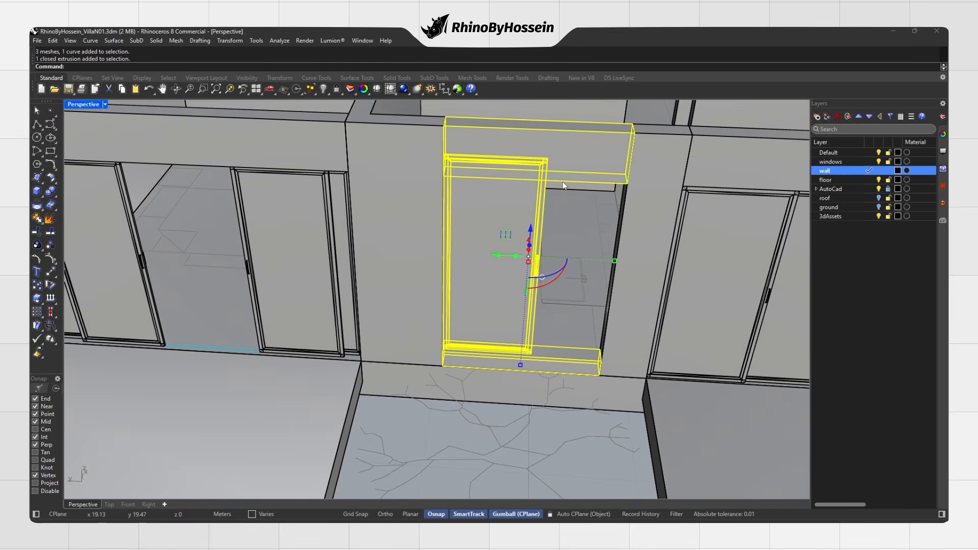
left_click(362, 108)
scroll(365, 240, "down", 8)
right_click_drag(365, 239, 300, 258, "shift")
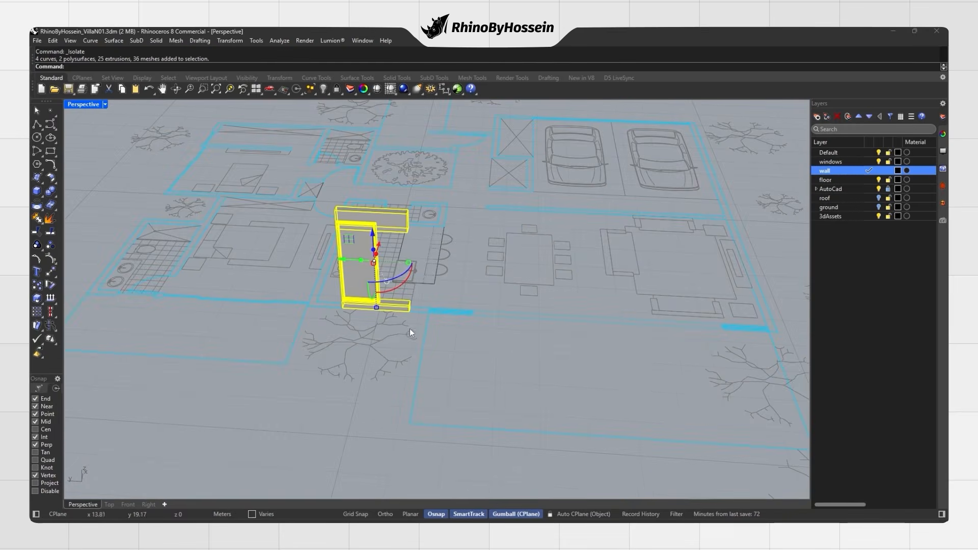
Copy the sliding window panel along the sill so a second panel reaches the opposite end of the opening.
left_click(409, 328)
scroll(369, 297, "up", 9)
left_click(428, 304)
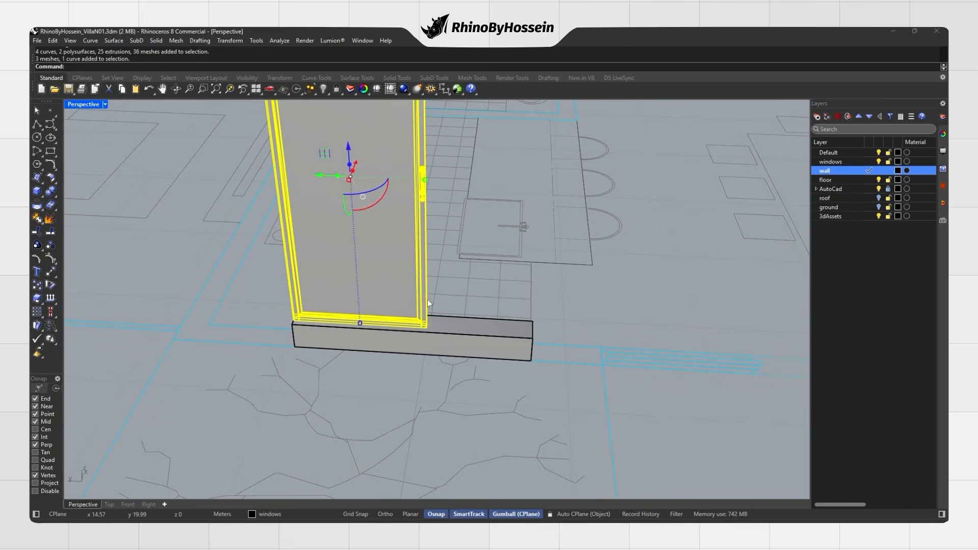
left_click(36, 286)
scroll(426, 326, "up", 8)
left_click(433, 331)
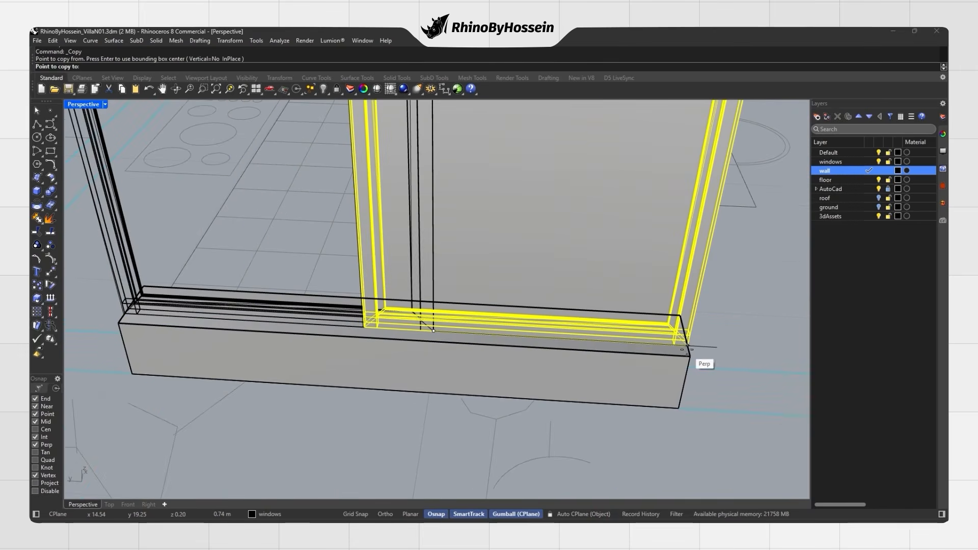
right_click(688, 347)
Move the copied panel onto the adjacent track of the sill and show the hidden villa geometry.
right_click_drag(687, 346, 407, 292)
left_click(590, 344)
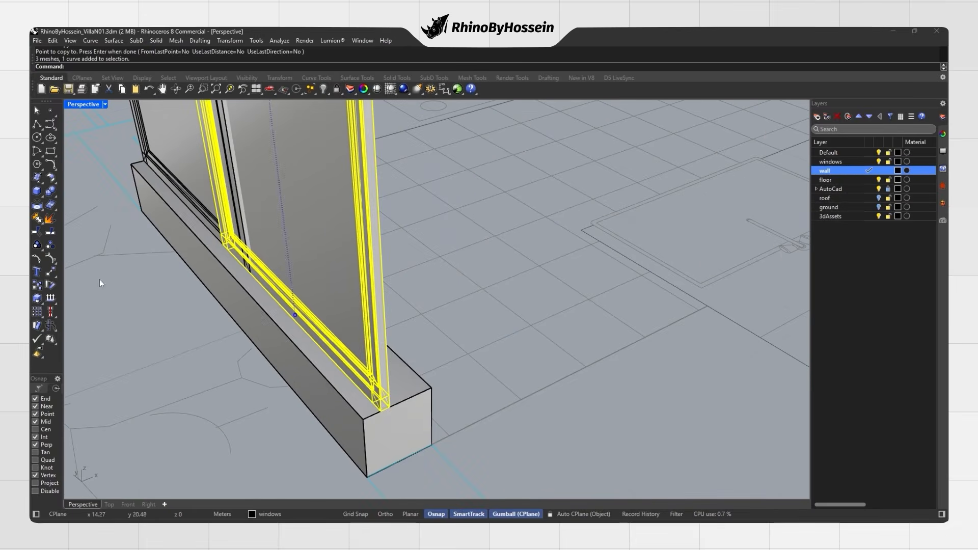
scroll(382, 410, "down", 3)
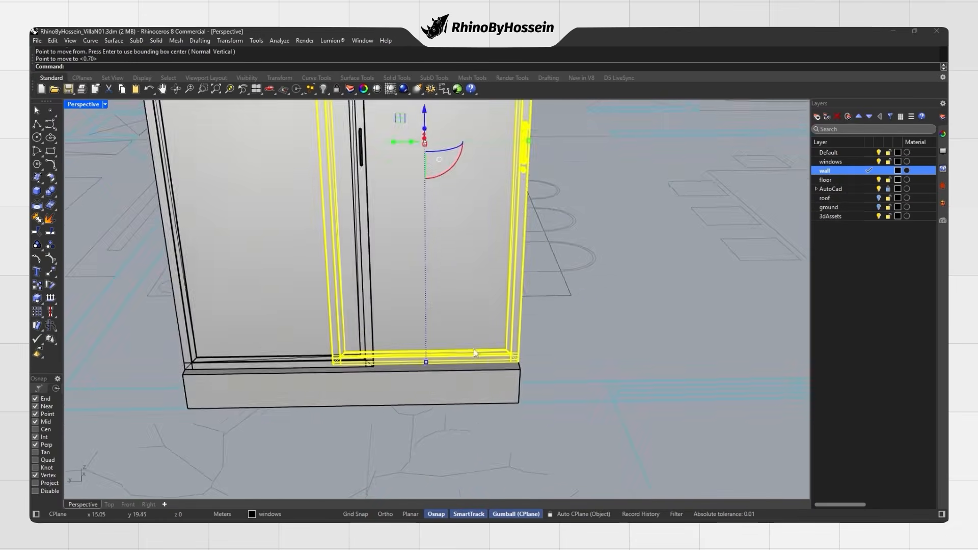
right_click_drag(476, 306, 449, 323)
left_click(329, 94)
left_click(338, 106)
right_click_drag(402, 198, 427, 252)
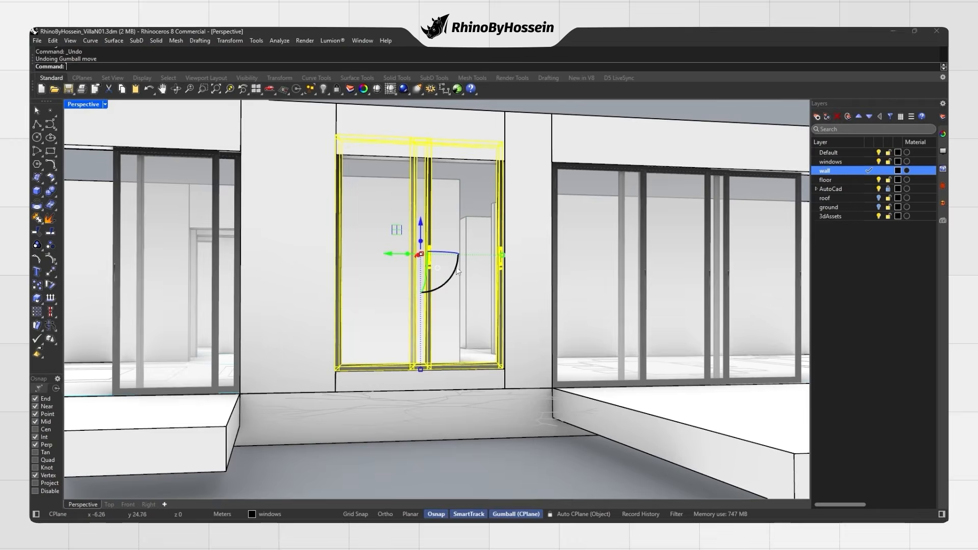
Undo the last gumball move of the two window panels.
key("Escape")
key("ctrl+z")
right_click_drag(463, 260, 386, 199)
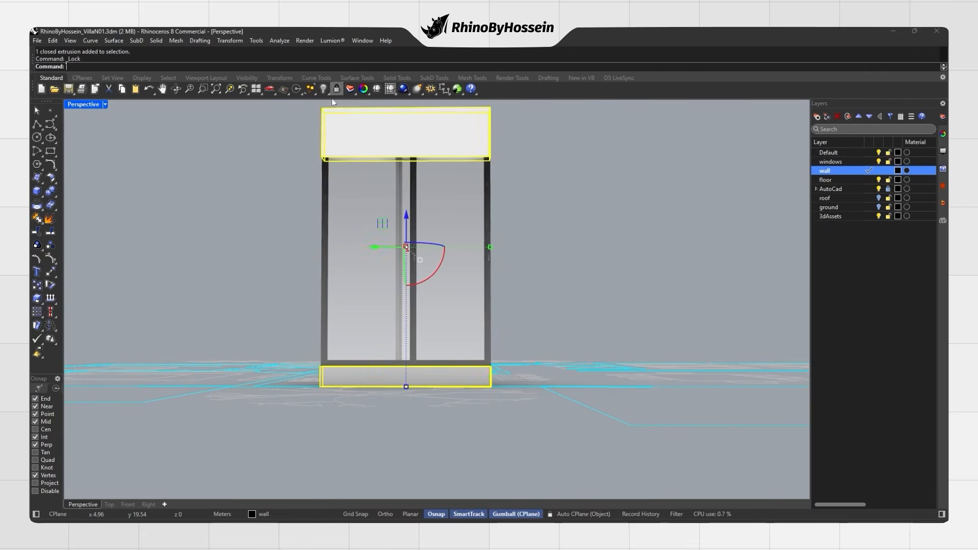
In the front view, lower the top frame parts of both panels about 0.20 m to the lintel's underside.
left_click(109, 503)
scroll(327, 335, "down", 3)
left_click(127, 504)
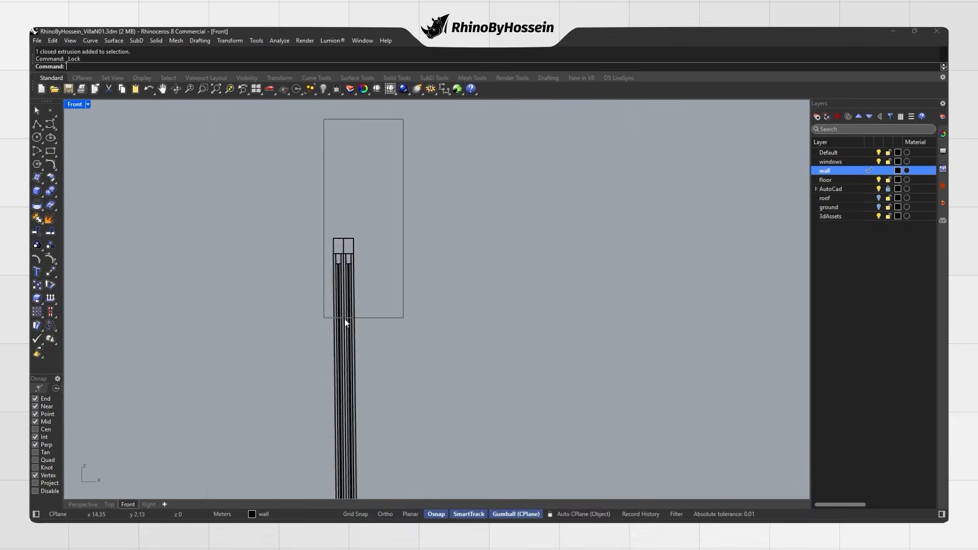
left_click_drag(275, 351, 352, 254, "ctrl+shift")
scroll(307, 306, "up", 8)
left_click_drag(346, 279, 346, 304)
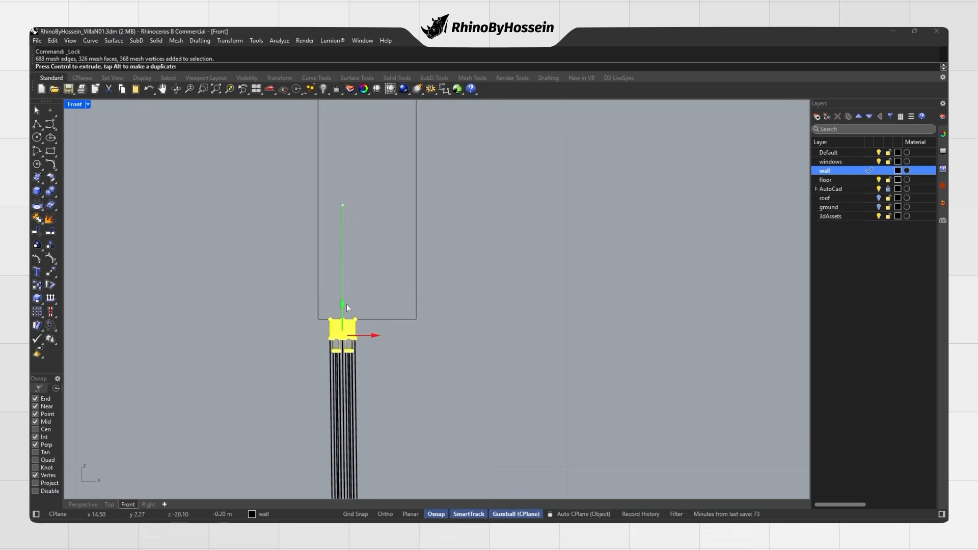
key("Escape")
Return to the perspective view and show all hidden villa objects.
left_click(83, 504)
scroll(377, 311, "down", 6)
right_click_drag(380, 306, 400, 318)
scroll(395, 292, "up", 6)
left_click(329, 95)
left_click(337, 106)
Slide the first panel of the narrow window between the terraces sideways over the second one to open it.
left_click(260, 279)
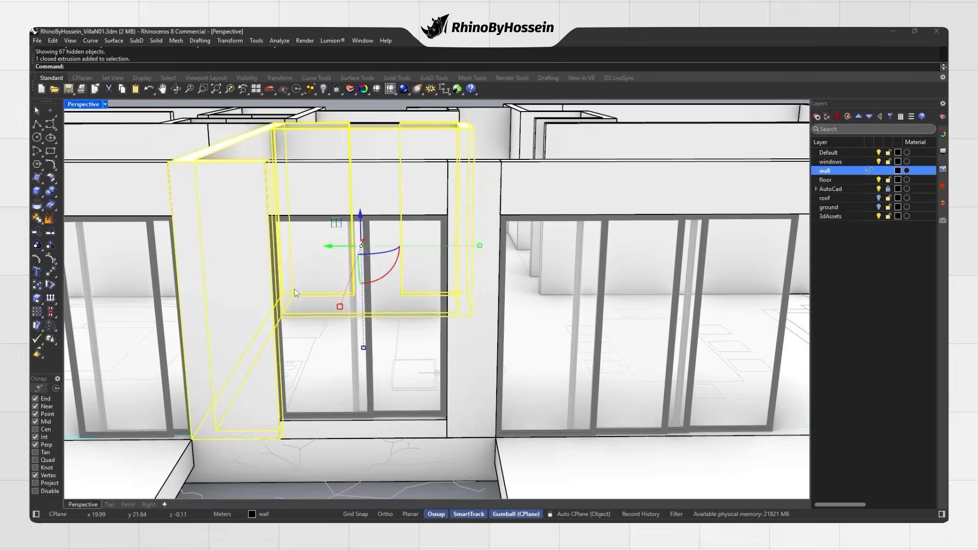
left_click(299, 402)
left_click(326, 424)
left_click_drag(306, 328, 372, 326)
key("Escape")
right_click_drag(351, 341, 340, 359)
left_click(341, 359)
left_click_drag(358, 324, 351, 324)
mouse_move(358, 336)
right_mouse_down()
mouse_move(430, 319)
mouse_move(375, 341)
right_mouse_up()
key("Escape")
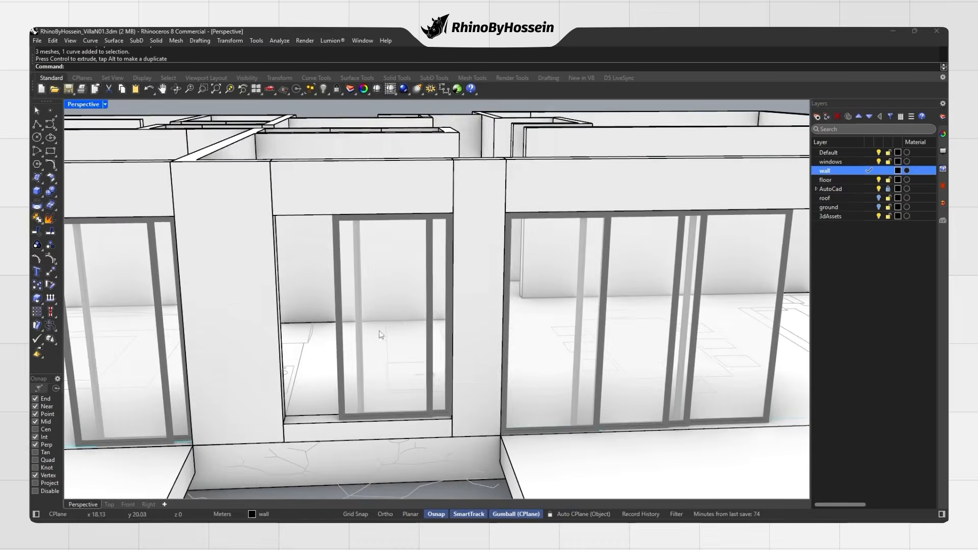
Duplicate a panel of the narrow window towards the bedroom end façade and turn it parallel to that façade.
scroll(409, 307, "down", 10)
right_click_drag(409, 307, 458, 324)
right_click_drag(367, 326, 307, 376, "shift")
left_click(345, 394)
scroll(367, 411, "up", 10)
left_click(371, 406)
scroll(376, 388, "down", 10)
right_click_drag(375, 367, 438, 362)
left_click_drag(407, 359, 291, 308, "alt")
right_click_drag(292, 310, 337, 342)
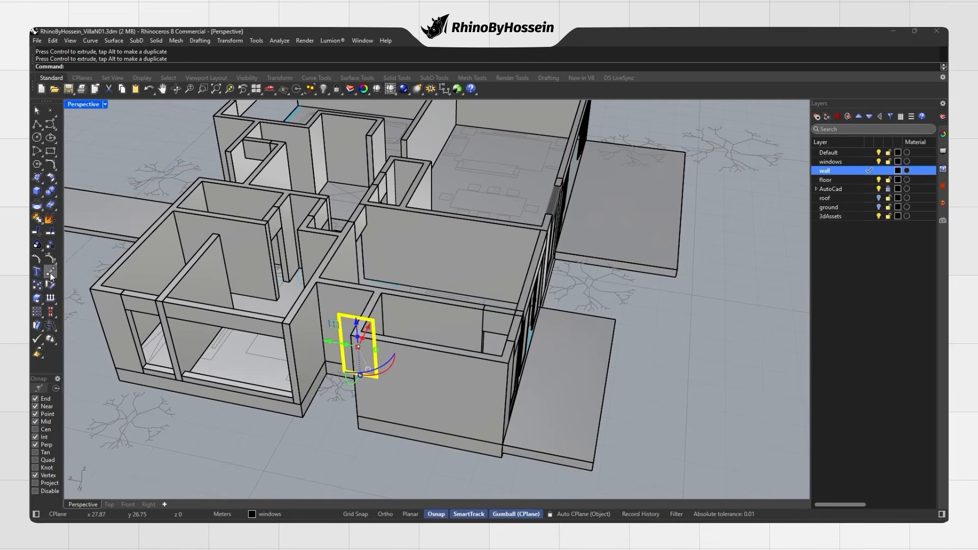
Move the duplicated panel by its lower corner onto the narrow bedroom opening's sill, then shift it -.05 in depth.
left_click(51, 275)
scroll(345, 372, "up", 15)
left_click(355, 349)
scroll(352, 352, "down", 10)
right_click_drag(311, 356, 596, 365, "shift")
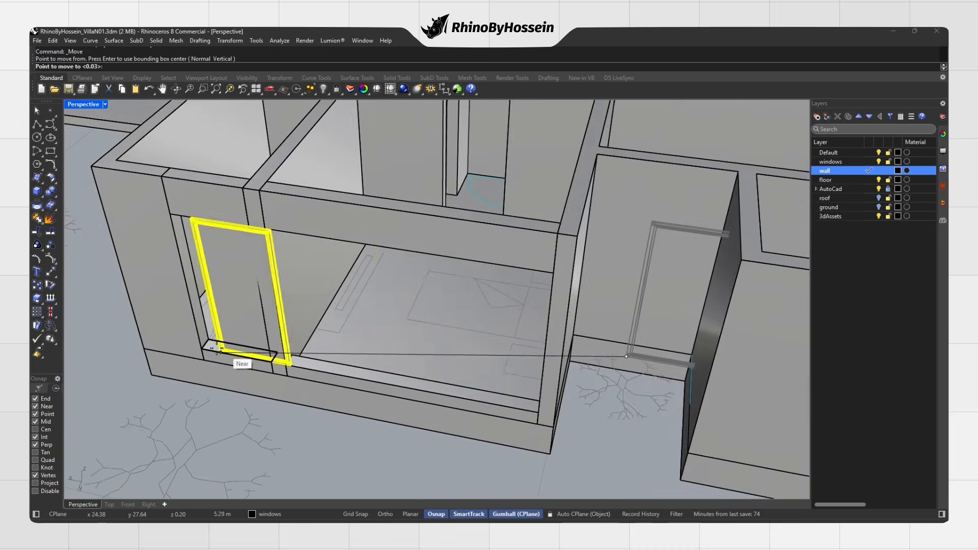
left_click(218, 351)
scroll(205, 352, "up", 10)
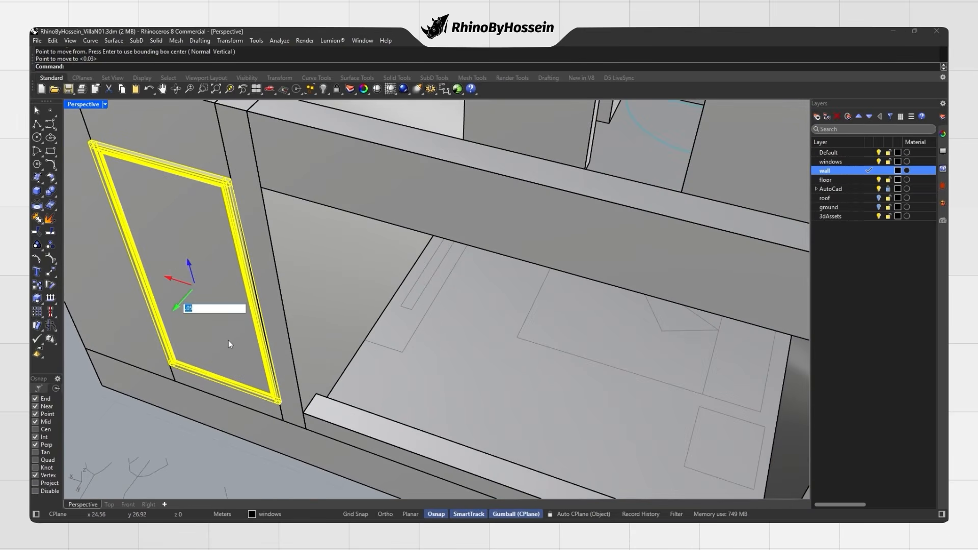
type("-.05")
key("Return")
key("Escape")
Duplicate the sliding panel of the window between the terraces away from it and rotate the duplicate -90 degrees.
scroll(228, 340, "down", 5)
right_click_drag(228, 340, 326, 331)
scroll(488, 319, "down", 7)
right_click_drag(488, 319, 407, 334)
scroll(540, 360, "up", 12)
left_click(493, 367)
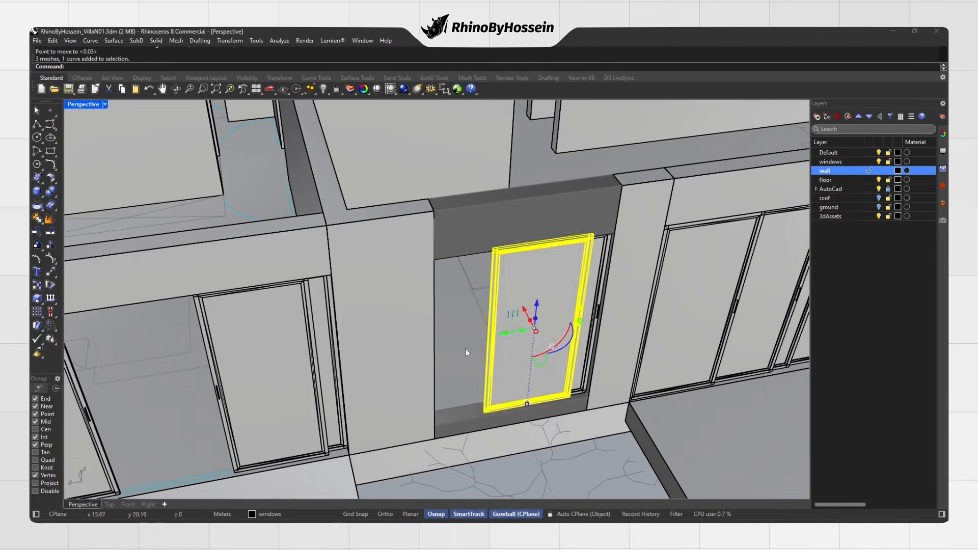
scroll(466, 350, "down", 10)
right_click_drag(466, 349, 527, 347)
left_click_drag(512, 308, 414, 250, "alt")
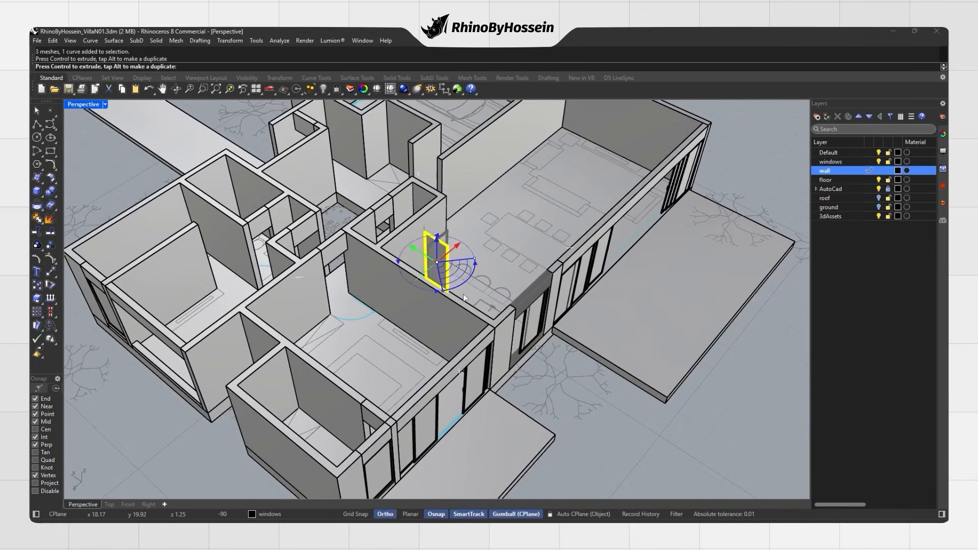
Move the rotated panel by its lower corner to the inner end of the wide bedroom opening's sill.
left_click(51, 283)
scroll(426, 284, "up", 8)
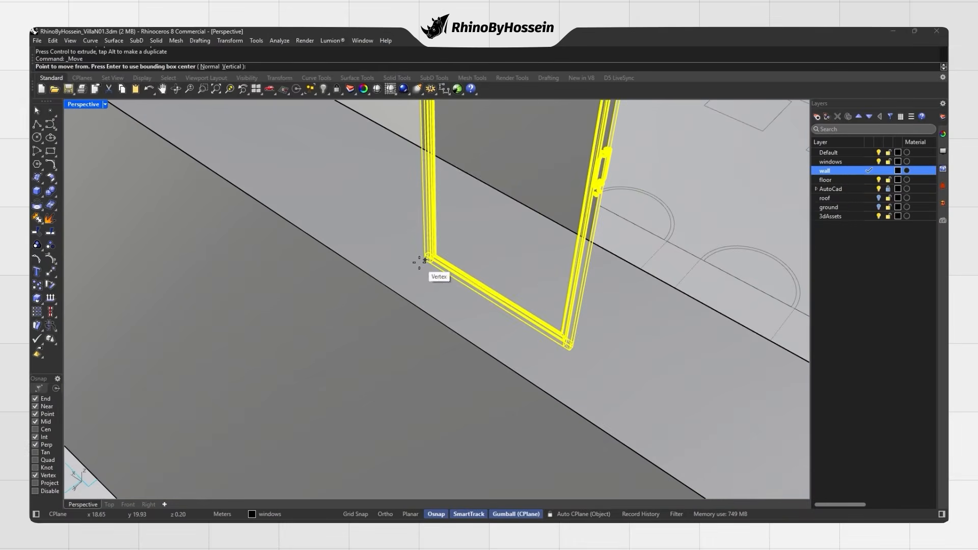
left_click(414, 267)
scroll(373, 294, "down", 3)
scroll(374, 294, "down", 5)
scroll(283, 365, "up", 10)
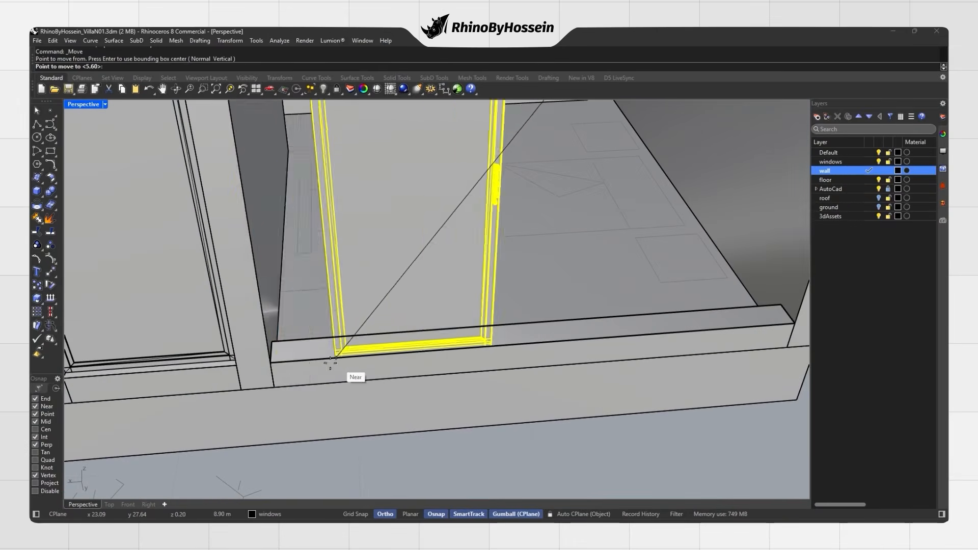
left_click(273, 373)
scroll(313, 342, "down", 6)
scroll(261, 338, "up", 10)
key("Escape")
Copy the panel about 0.95 m along the sill so a second panel stands beside the first.
left_click(246, 353)
scroll(245, 353, "down", 10)
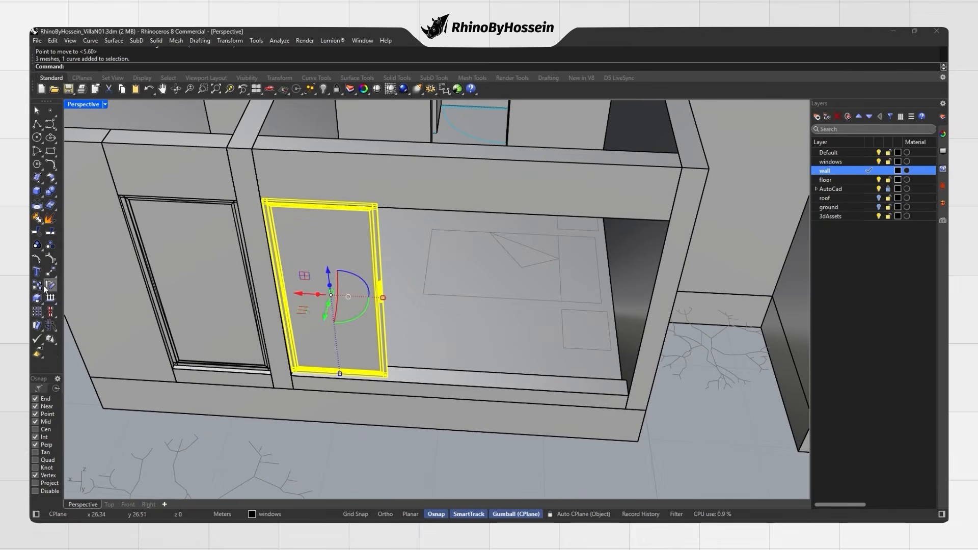
scroll(305, 377, "up", 5)
left_click(295, 370)
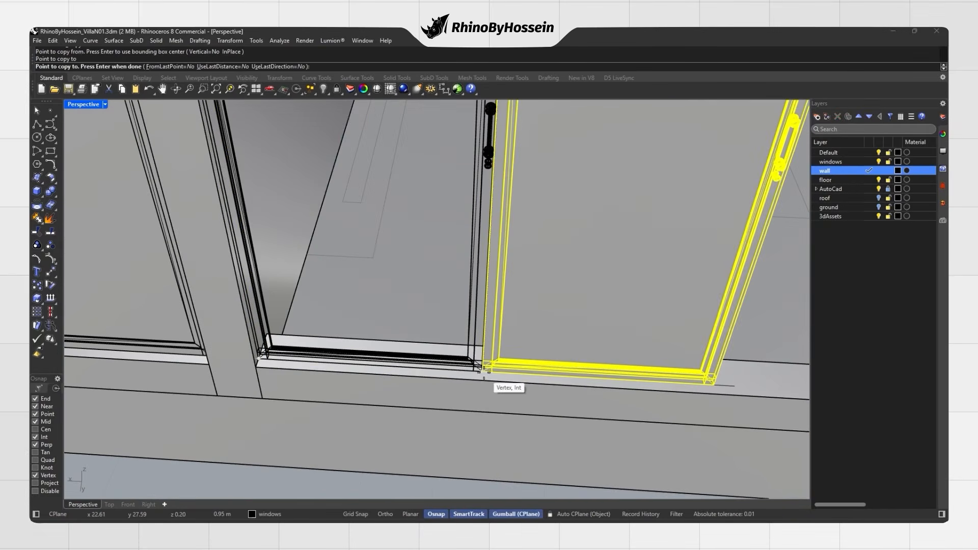
scroll(497, 368, "down", 5)
key("Return")
Move the second panel onto the adjacent track and nudge it along the sill to overlap the first panel slightly.
scroll(511, 365, "up", 7)
right_click_drag(511, 364, 393, 409, "shift")
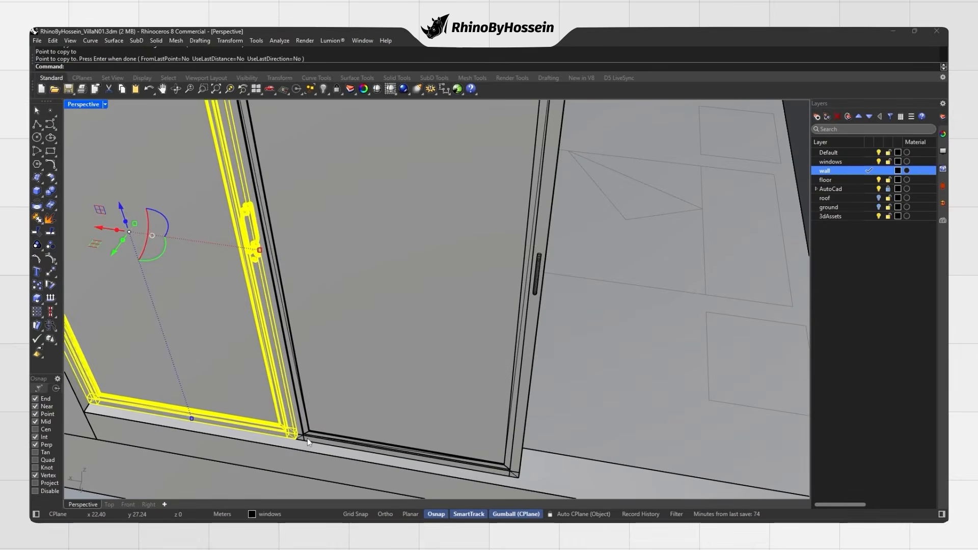
left_click(307, 438)
left_click(50, 272)
right_click_drag(533, 486, 285, 438)
right_click_drag(285, 438, 184, 393, "shift")
scroll(189, 361, "up", 5)
left_click(192, 360)
scroll(206, 362, "down", 6)
scroll(304, 305, "up", 3)
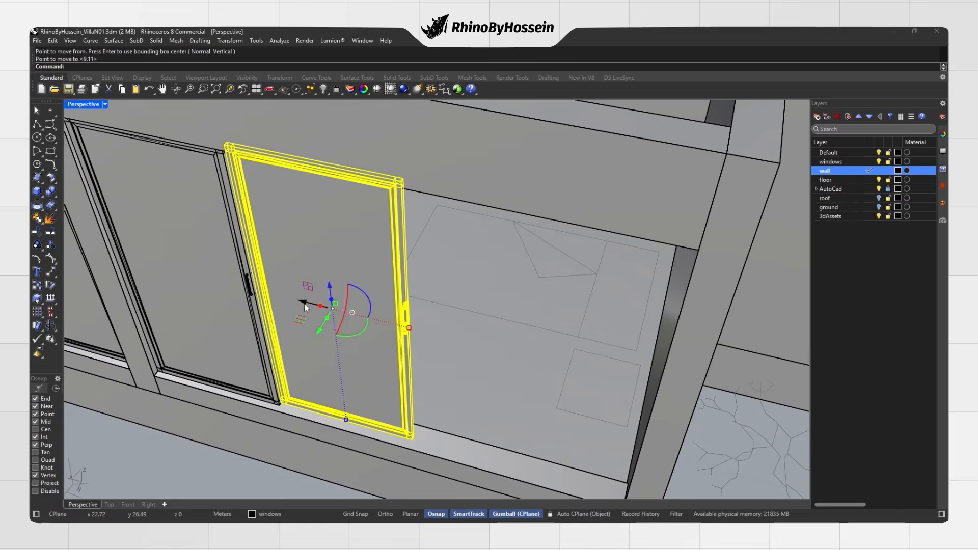
left_click_drag(299, 303, 292, 301)
key("Escape")
Inspect the end façade windows in rendered display, then return to shaded display.
mouse_move(286, 300)
right_mouse_down()
mouse_move(328, 295)
mouse_move(407, 309)
mouse_move(435, 376)
mouse_move(433, 334)
mouse_move(451, 297)
mouse_move(436, 362)
mouse_move(371, 408)
mouse_move(326, 415)
right_mouse_up()
middle_click(440, 310)
left_click(450, 311)
scroll(435, 376, "down", 6)
middle_click(438, 341)
left_click(441, 341)
scroll(440, 341, "down", 5)
Copy the second panel of the wide bedroom opening using its lower corner as the base point.
scroll(431, 381, "up", 7)
left_click(425, 387)
scroll(227, 410, "up", 4)
left_click(36, 287)
scroll(268, 445, "up", 5)
left_click(314, 405)
scroll(316, 405, "down", 3)
Slide the copied panel along the sill so it continues the row as the third panel.
scroll(314, 405, "down", 4)
left_click_drag(238, 312, 310, 332)
right_click_drag(275, 351, 305, 326)
left_click(331, 433)
mouse_move(331, 433)
right_mouse_down()
mouse_move(387, 296)
mouse_move(342, 395)
mouse_move(334, 377)
mouse_move(324, 418)
mouse_move(380, 380)
mouse_move(336, 421)
right_mouse_up()
scroll(429, 422, "up", 5)
right_click_drag(415, 423, 331, 399)
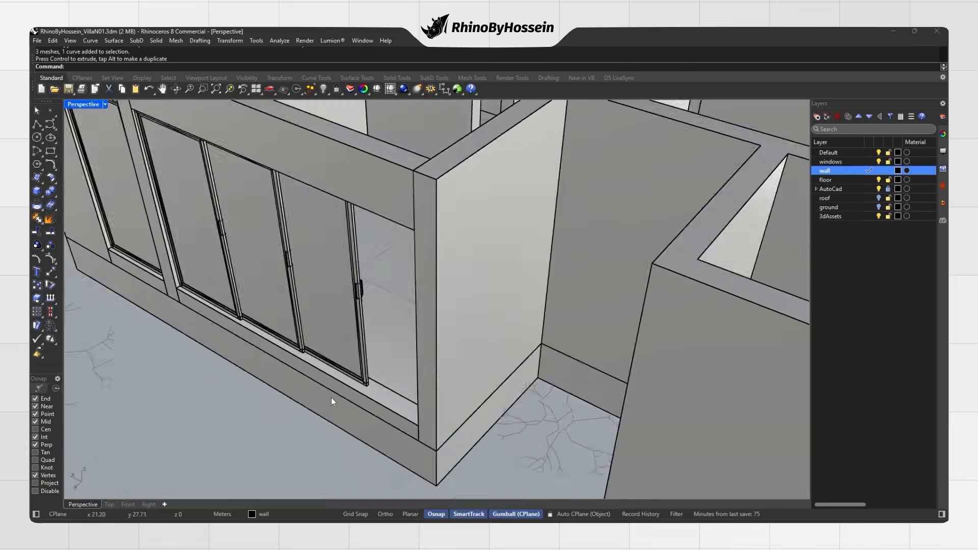
Copy the third panel about 0.03 m across the sill and slide the copy towards the far jamb as the fourth.
scroll(360, 385, "up", 8)
left_click(389, 378)
left_click(390, 379)
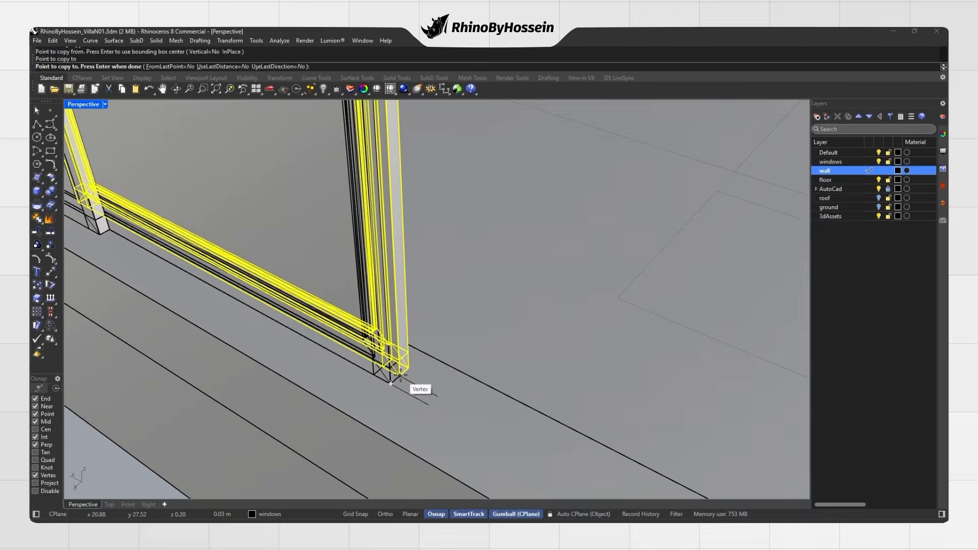
scroll(363, 318, "down", 8)
left_click_drag(364, 318, 465, 343)
Open the middle of the wide bedroom window by sliding the second panel over the first and the third over the fourth.
right_click_drag(370, 402, 311, 336)
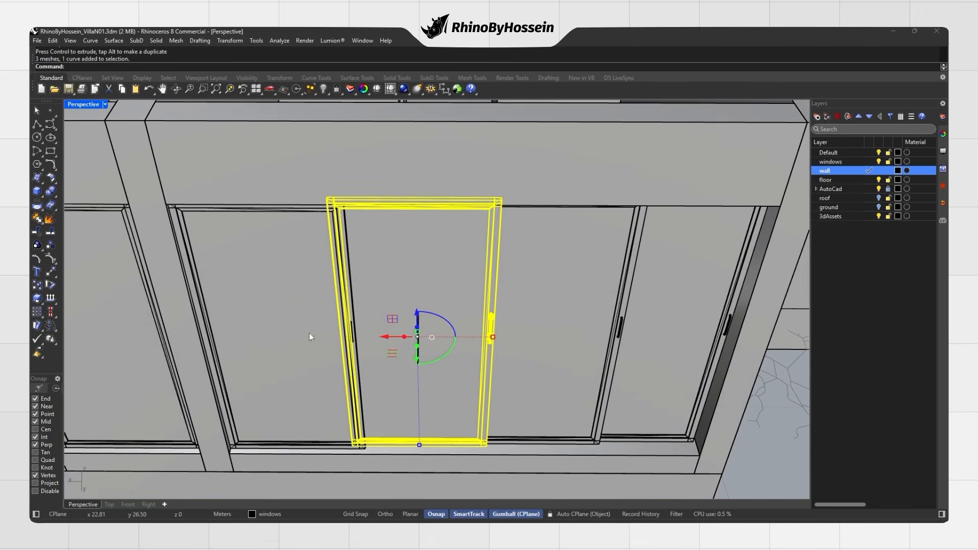
left_click_drag(392, 336, 300, 338)
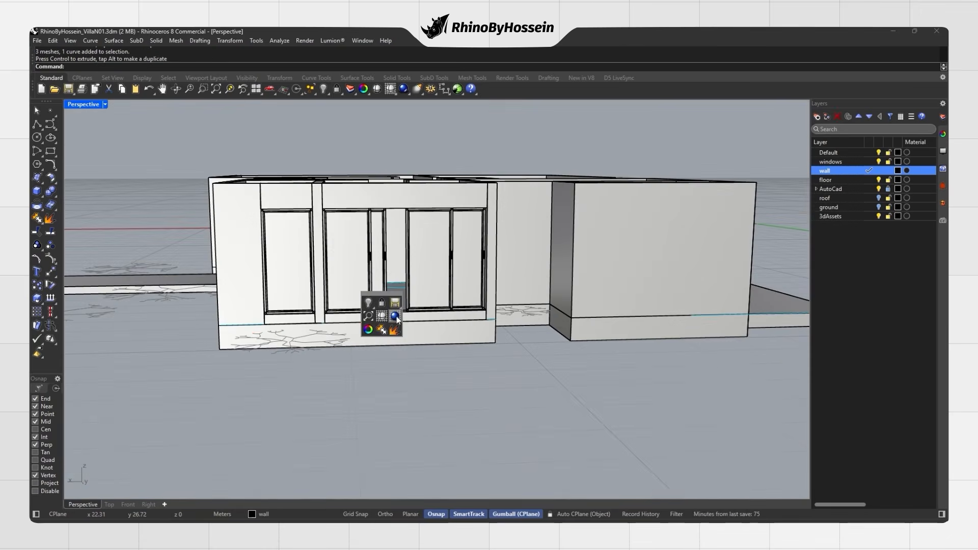
left_click(396, 317)
right_click_drag(399, 374, 374, 417)
scroll(372, 416, "up", 6)
left_click(359, 418)
left_click_drag(425, 342, 479, 342)
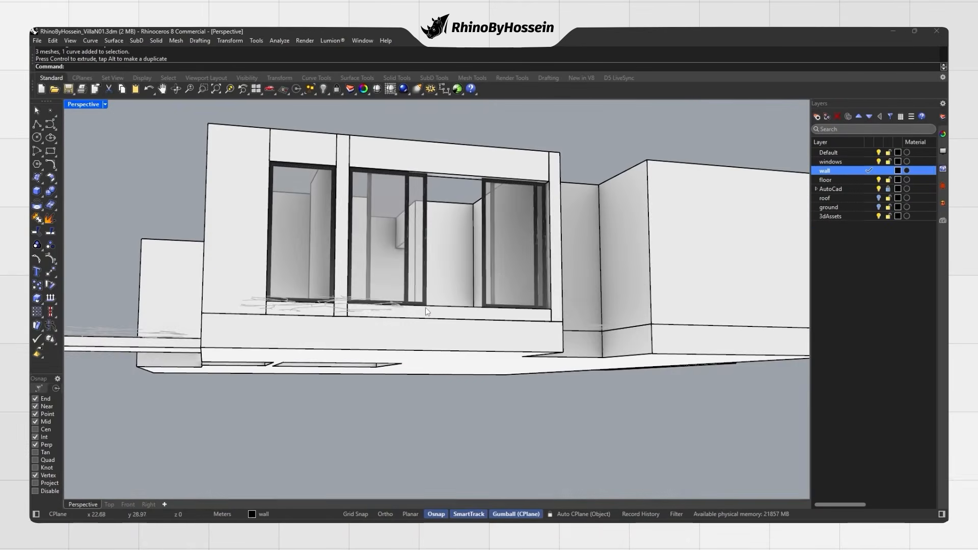
Examine the villa's walls and window openings from above in rendered display.
right_click_drag(425, 307, 408, 374)
middle_click(435, 340)
left_click(440, 357)
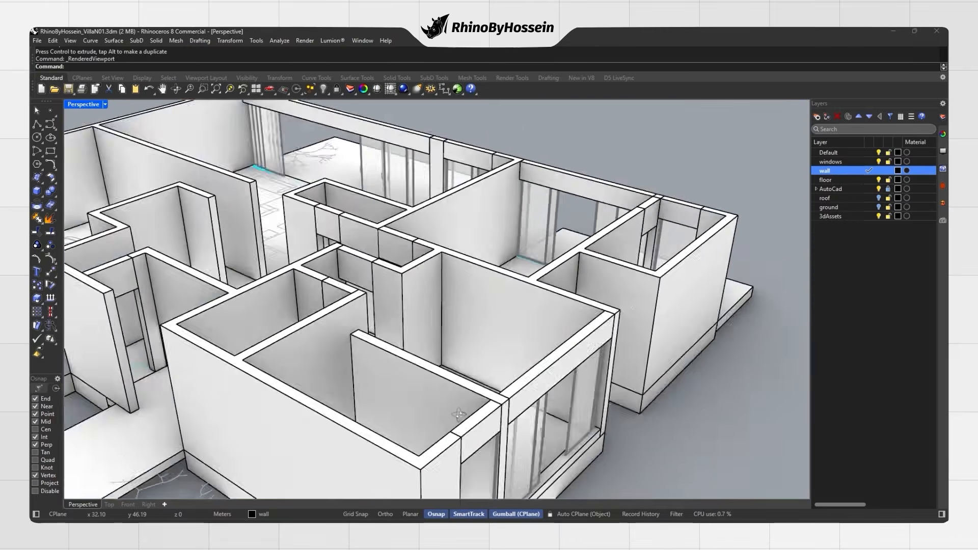
right_click_drag(408, 402, 502, 375)
scroll(315, 411, "up", 3)
scroll(509, 397, "down", 4)
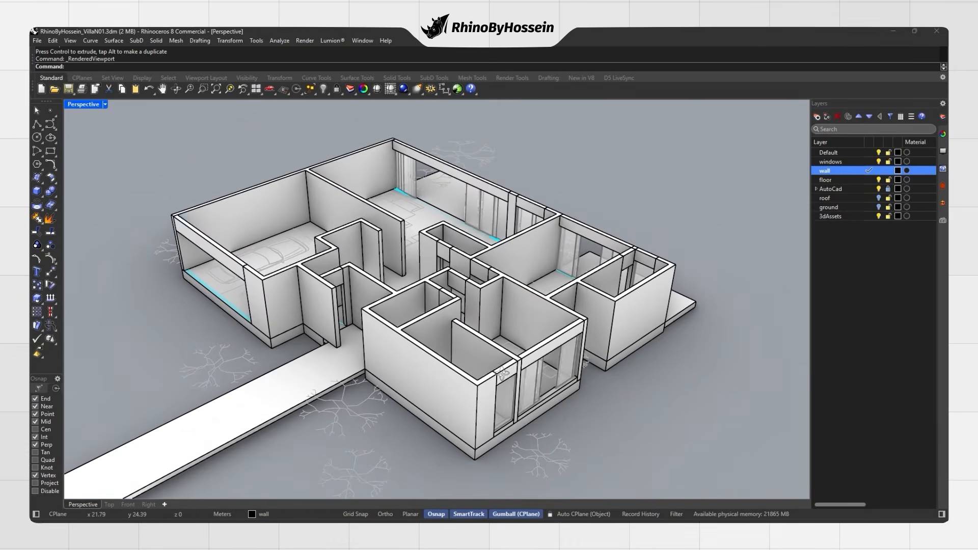
Turn on the ground and roof layers and view the complete villa.
left_click(829, 207)
right_click_drag(692, 306, 634, 304)
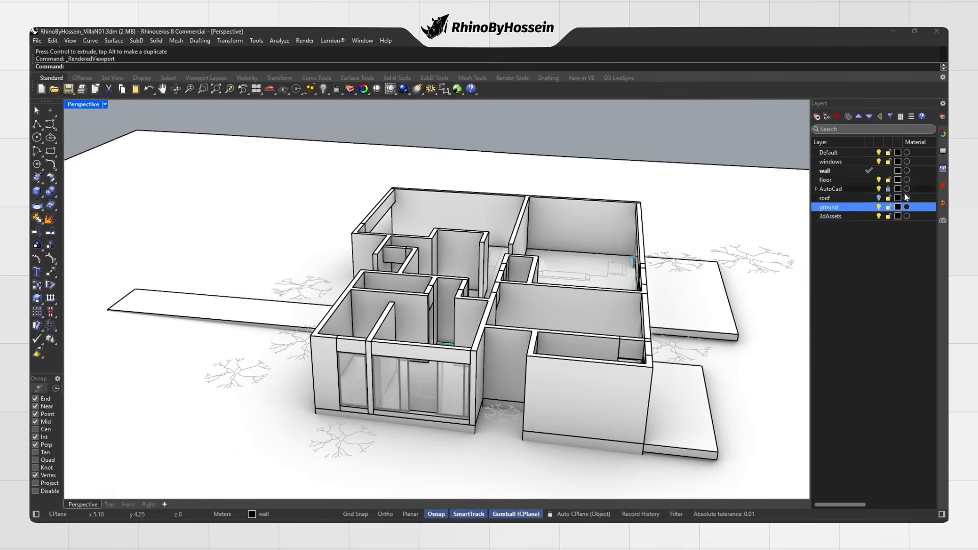
left_click(878, 198)
right_click_drag(723, 281, 639, 286)
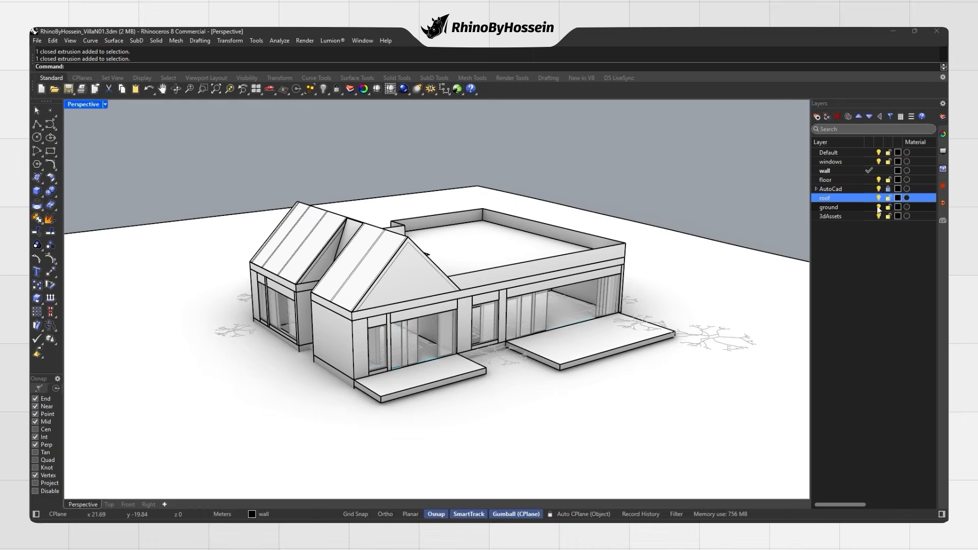
Turn off the ground and roof layers and set the viewport to shaded display.
left_click(878, 207)
left_click(879, 199)
right_click_drag(423, 285, 386, 318)
middle_click(384, 316)
left_click(385, 318)
scroll(375, 331, "up", 5)
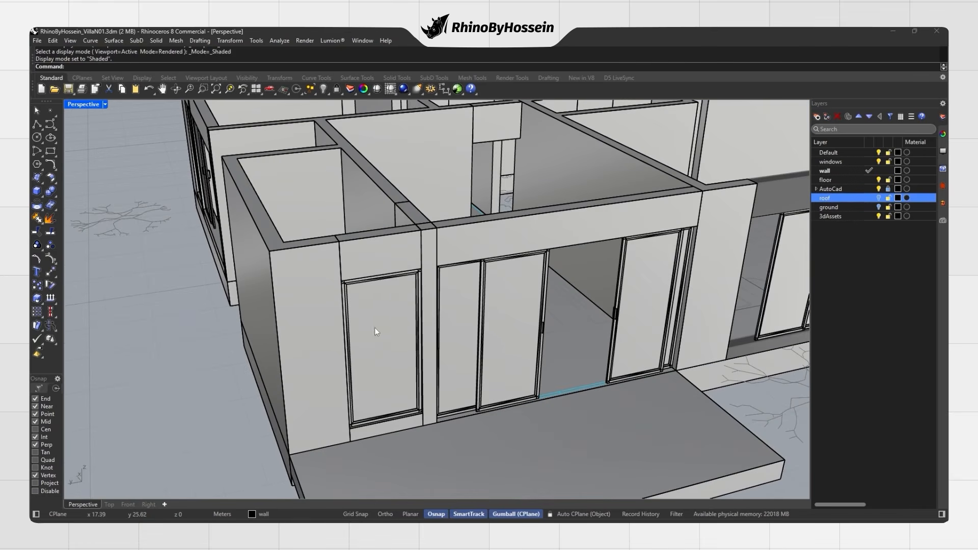
Select the narrow terrace window's sill and lintel along with the wide window's lintel and first panel.
left_click(378, 371, "shift")
left_click(378, 255, "shift")
left_click(461, 301, "shift")
left_click(469, 249, "shift")
left_click(460, 417, "shift")
left_click(459, 417, "ctrl")
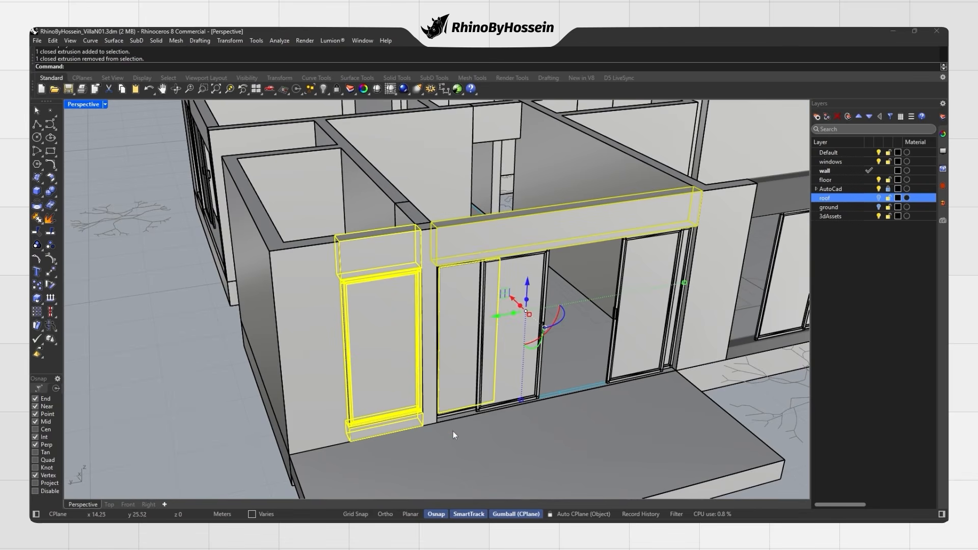
Add all objects on the windows layer to the current selection of terrace sills and lintels.
right_click(832, 161)
left_click(872, 180)
right_click_drag(650, 269, 442, 236)
left_click(328, 94)
left_click(365, 119)
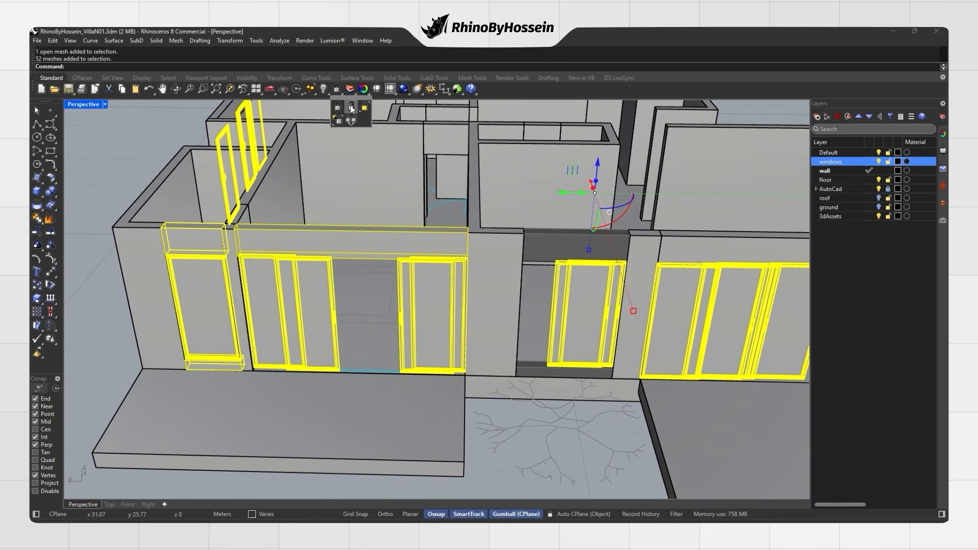
Add the remaining sills and lintels around the villa's window openings to the selection and isolate the selected objects.
left_click(541, 375, "shift")
mouse_move(541, 375)
right_mouse_down()
mouse_move(543, 277)
mouse_move(553, 362)
right_mouse_up()
scroll(668, 280, "down", 8)
right_click_drag(357, 300, 509, 309)
scroll(282, 306, "up", 8)
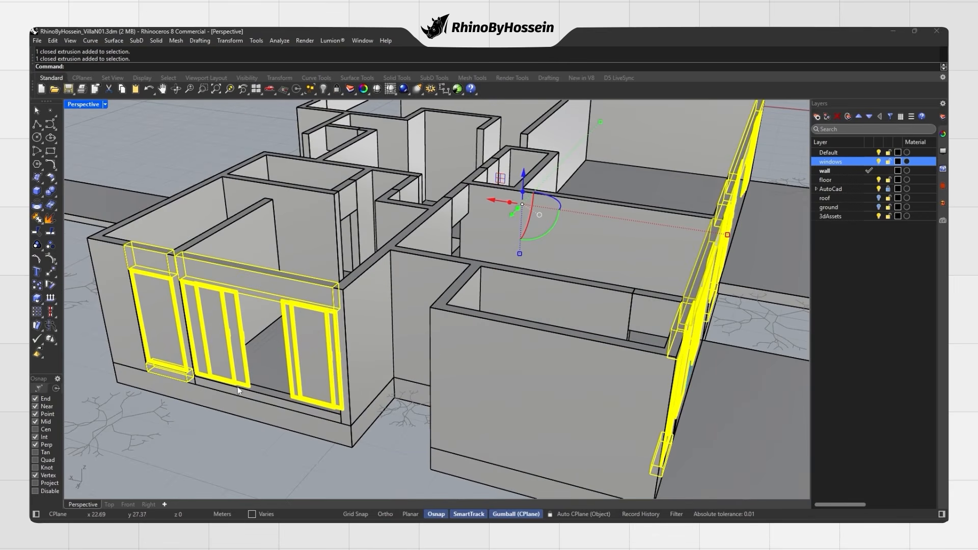
scroll(234, 385, "down", 5)
right_click_drag(234, 385, 219, 295)
scroll(213, 281, "up", 5)
right_click_drag(251, 258, 279, 110)
left_click(328, 94)
left_click(366, 110)
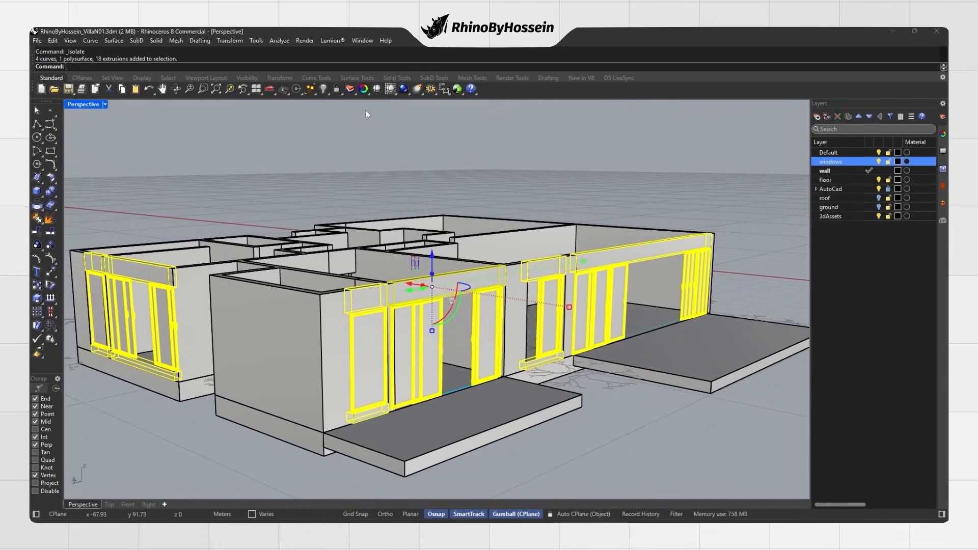
In the Front view, shift the top edges of all windows and the lintel undersides vertically together, and show all hidden objects.
left_click(129, 505)
scroll(411, 344, "down", 12)
right_click_drag(411, 344, 325, 292)
scroll(306, 295, "up", 8)
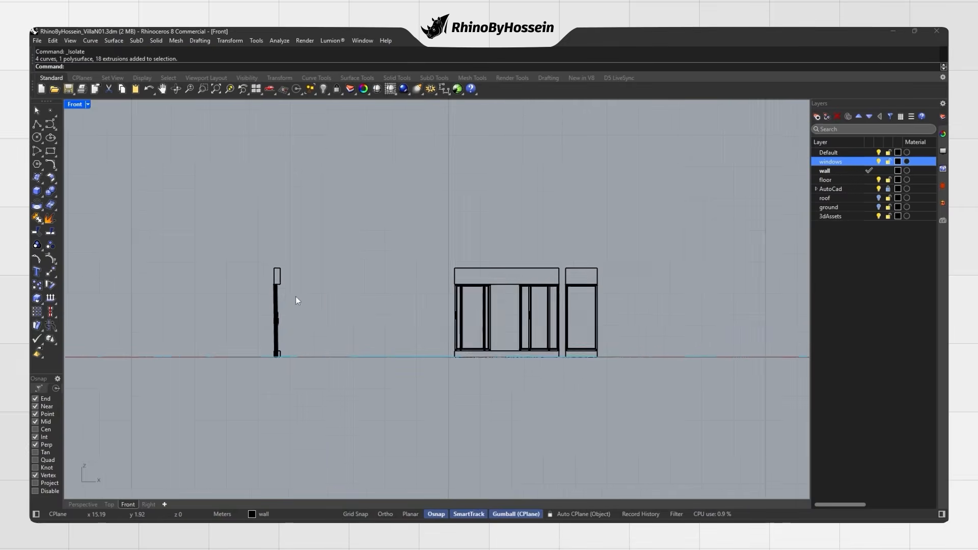
scroll(300, 295, "down", 3)
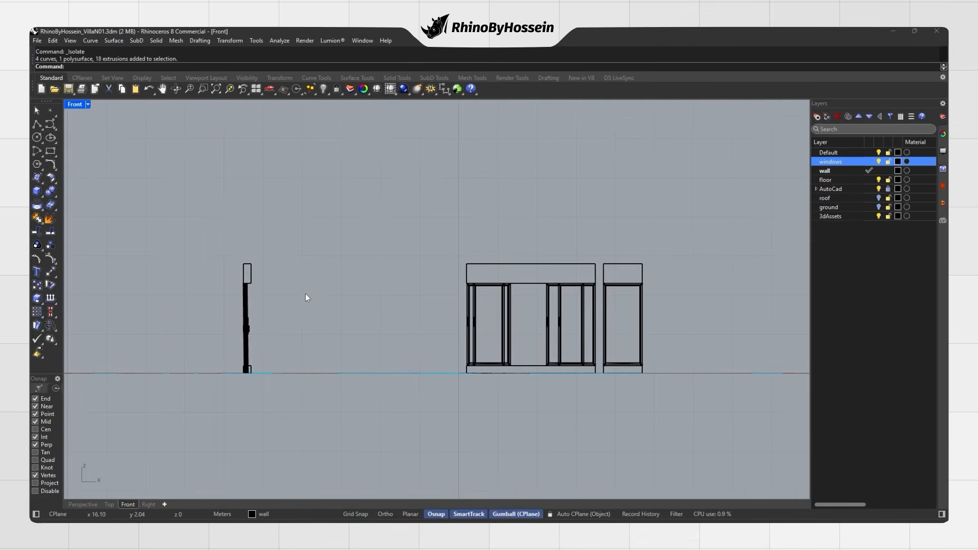
right_click_drag(305, 293, 239, 294)
left_click_drag(155, 293, 605, 278)
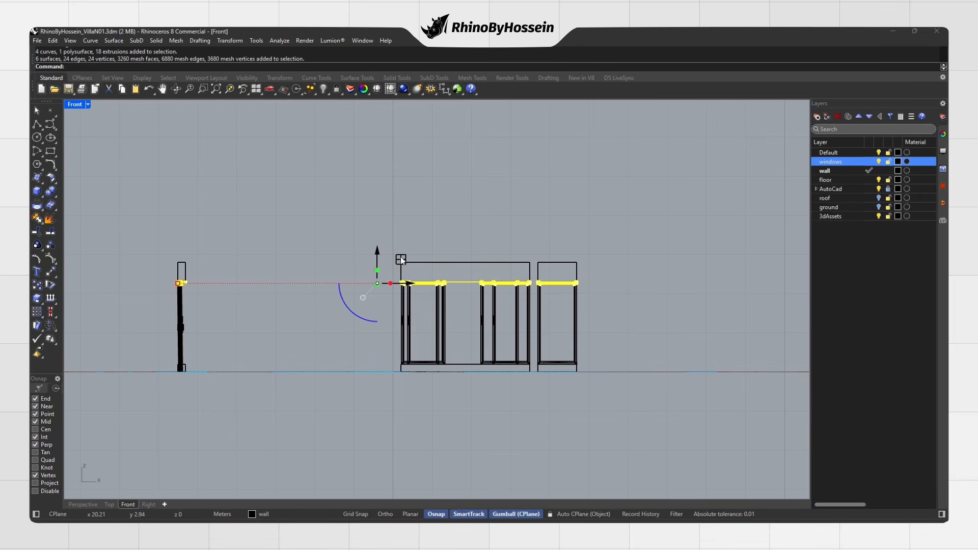
left_click(400, 257)
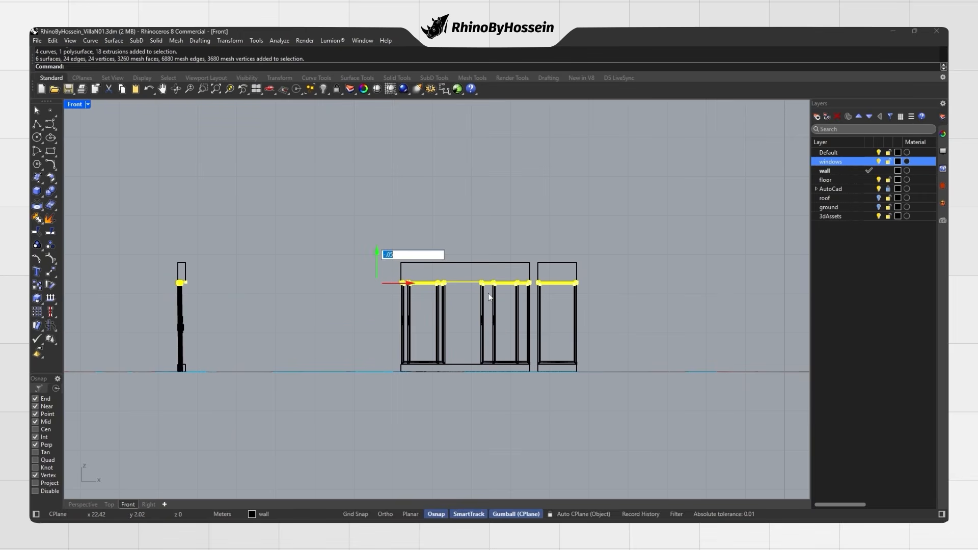
left_click(90, 506)
right_click(324, 88)
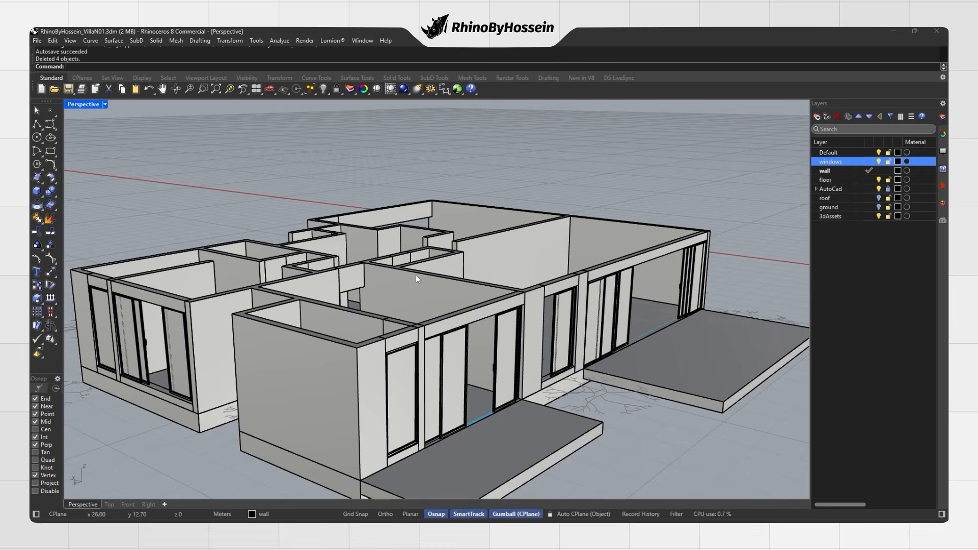
Set the viewport to rendered display and turn on the roof and ground layers to view the complete villa.
key("ctrl+alt+r")
right_click_drag(458, 284, 509, 260)
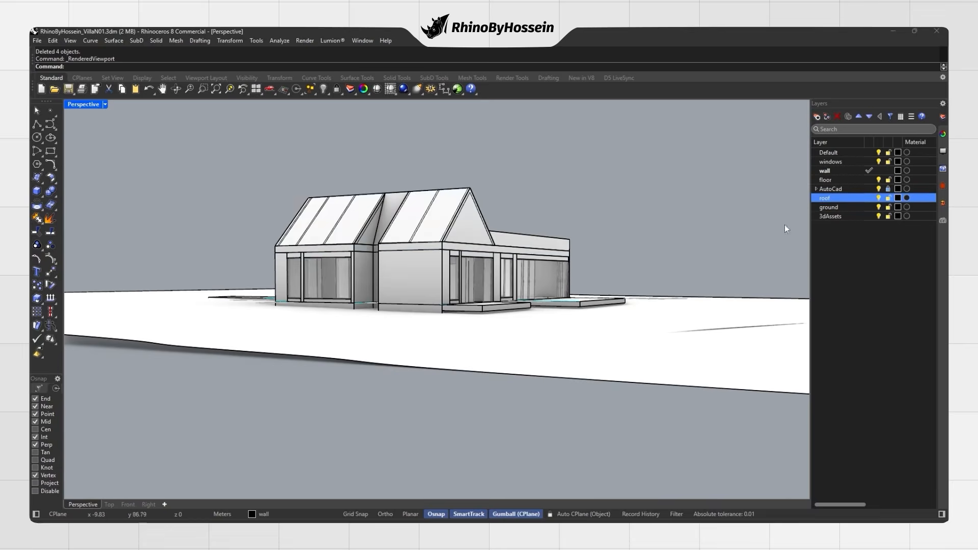
right_click_drag(784, 228, 504, 265)
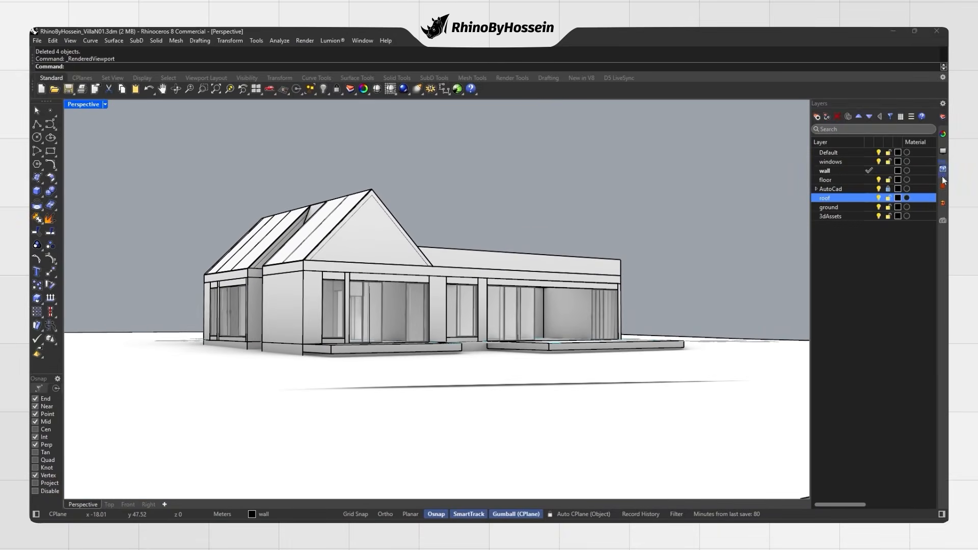
Turn off surface edges in the rendered display to inspect the villa's exterior, and turn them back on.
left_click(942, 151)
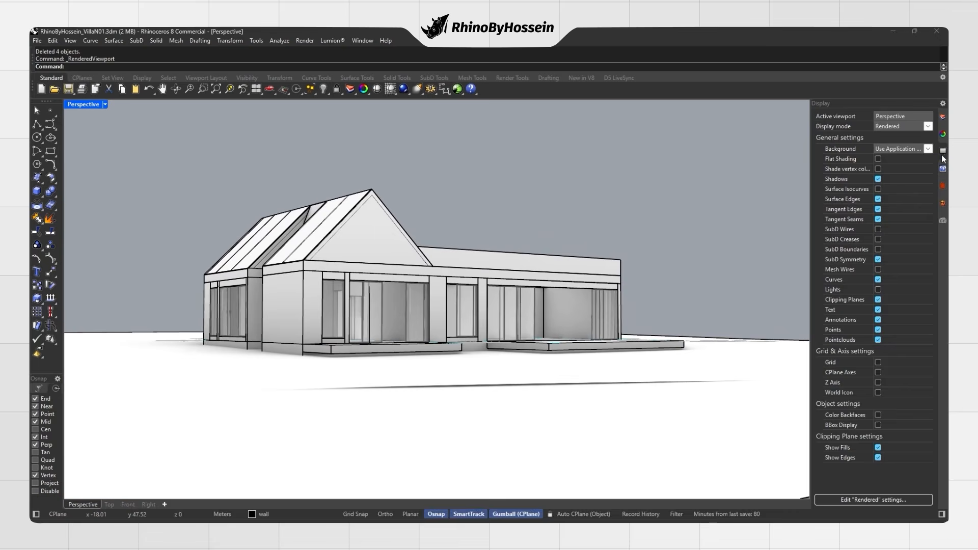
left_click(878, 199)
mouse_move(560, 245)
right_mouse_down()
mouse_move(411, 251)
mouse_move(544, 254)
right_mouse_up()
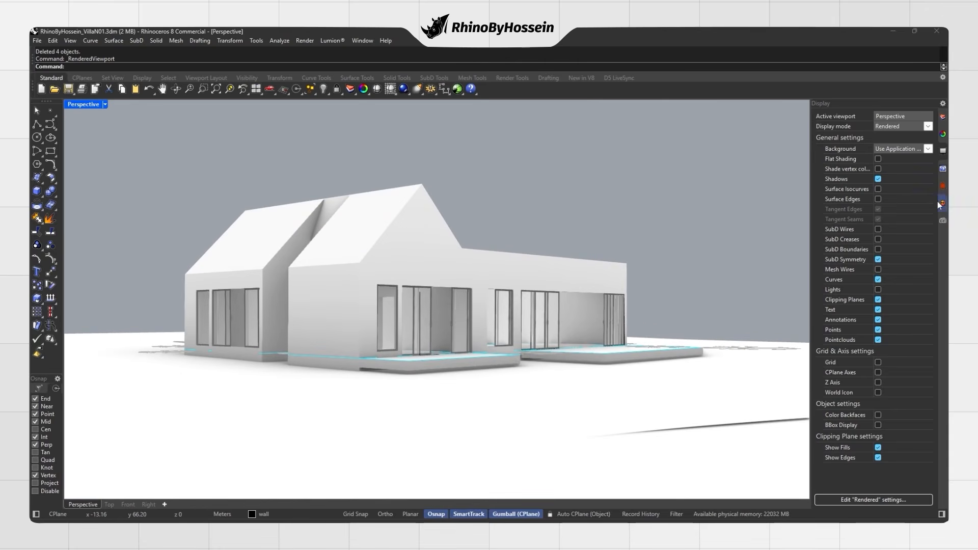
left_click(877, 199)
left_click(942, 118)
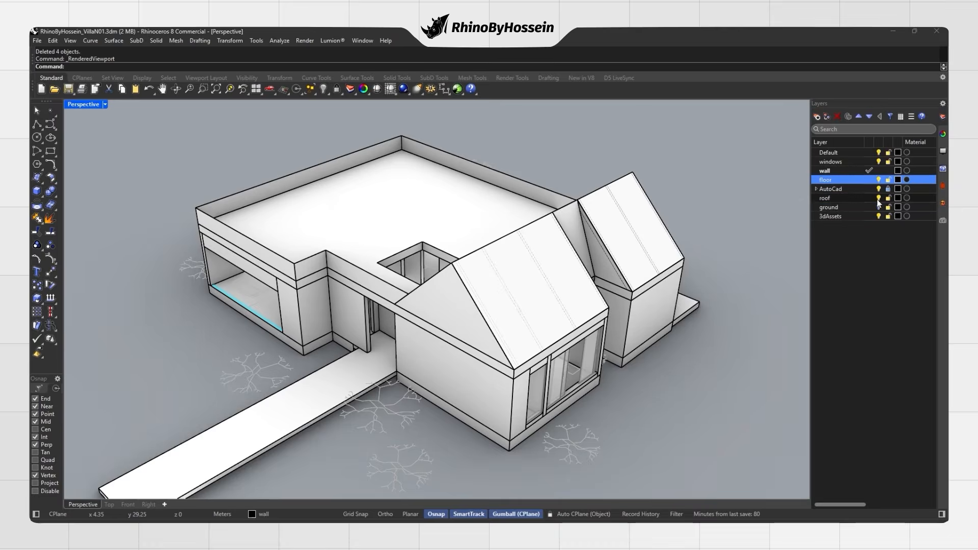
Turn off the roof layer and set the viewport to shaded display at the villa's entrance opening.
left_click(878, 197)
right_click_drag(510, 286, 439, 307)
scroll(336, 314, "up", 6)
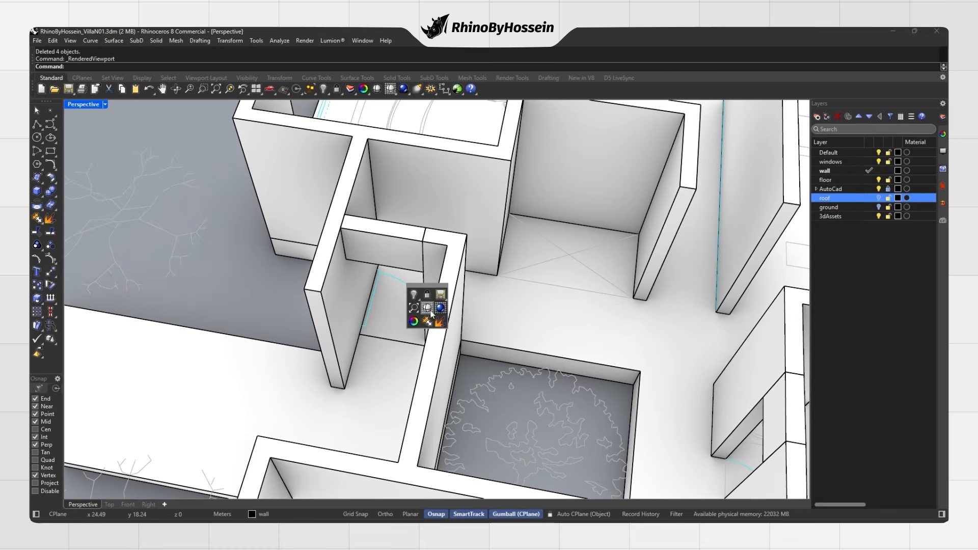
left_click(430, 312)
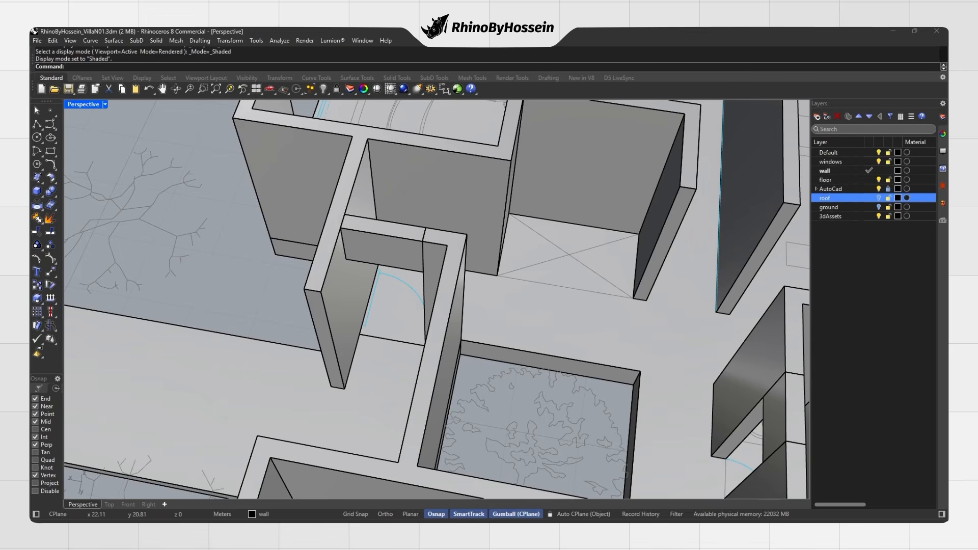
Copy the slatted entrance door from the RhinoByHossein_VillaN01_3dModels file and paste it into the villa model.
left_click(616, 532)
left_click(531, 500)
key("Escape")
right_click_drag(560, 361, 421, 280)
left_click_drag(424, 247, 484, 402)
left_click(617, 533)
left_click(614, 493)
key("ctrl+v")
Move the pasted slatted door into the villa's entrance opening.
scroll(415, 346, "down", 10)
scroll(404, 337, "up", 4)
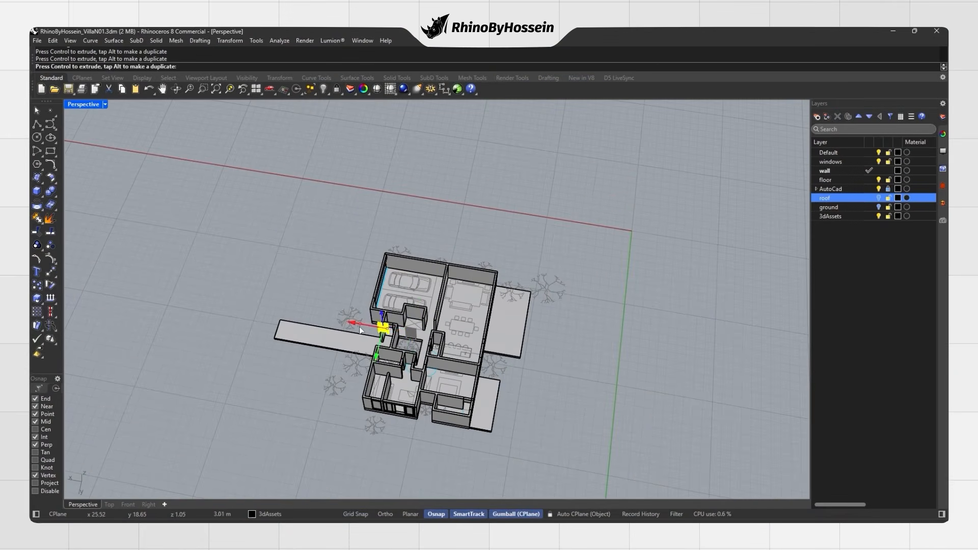
scroll(377, 332, "up", 12)
right_click_drag(469, 366, 445, 367)
scroll(448, 366, "up", 6)
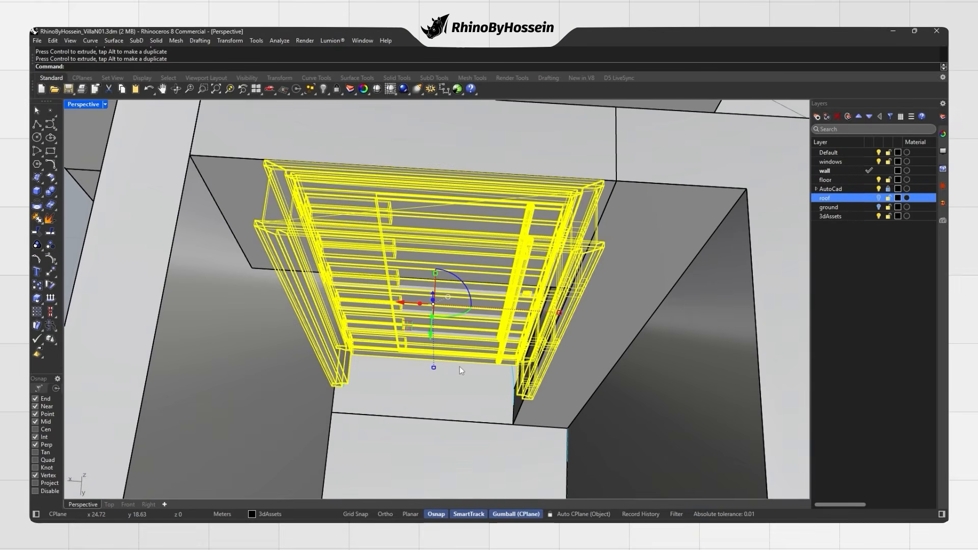
key("Escape")
scroll(465, 364, "down", 8)
mouse_move(466, 364)
right_mouse_down()
mouse_move(481, 361)
mouse_move(530, 387)
mouse_move(485, 360)
right_mouse_up()
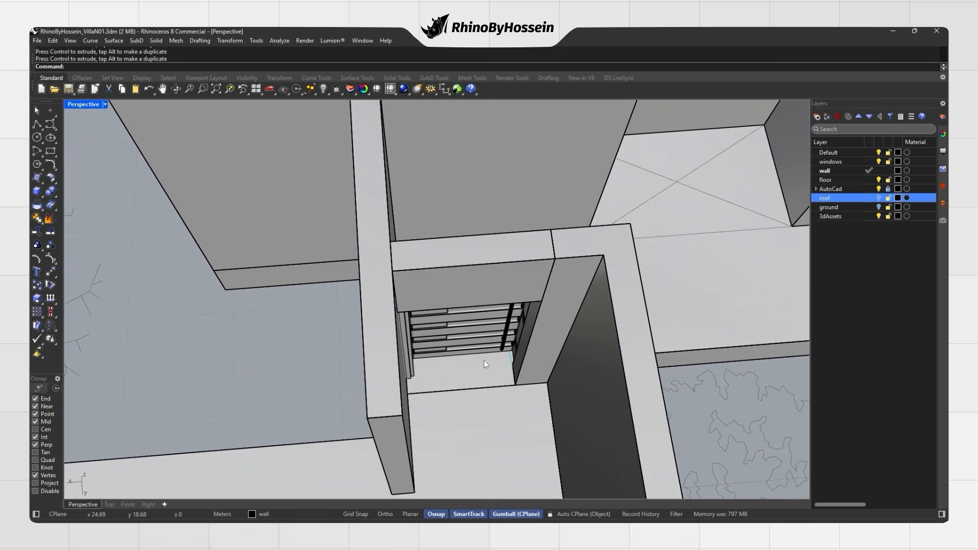
Select the slatted door with the walls adjoining the entrance opening and isolate them.
scroll(484, 359, "up", 4)
left_click(505, 343)
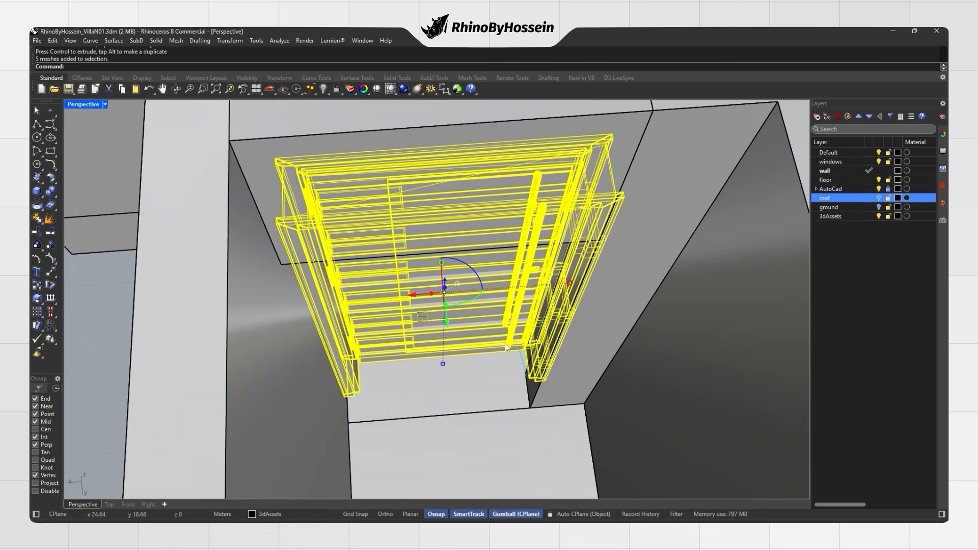
left_click(546, 357, "shift")
left_click(288, 281, "shift")
scroll(425, 380, "down", 5)
left_click(328, 94)
left_click(369, 106)
Scale the slatted door in one direction with Scale 1-D to fit the width of the entrance opening.
scroll(444, 309, "down", 3)
left_click(421, 362)
scroll(419, 362, "up", 5)
right_click_drag(418, 361, 527, 363)
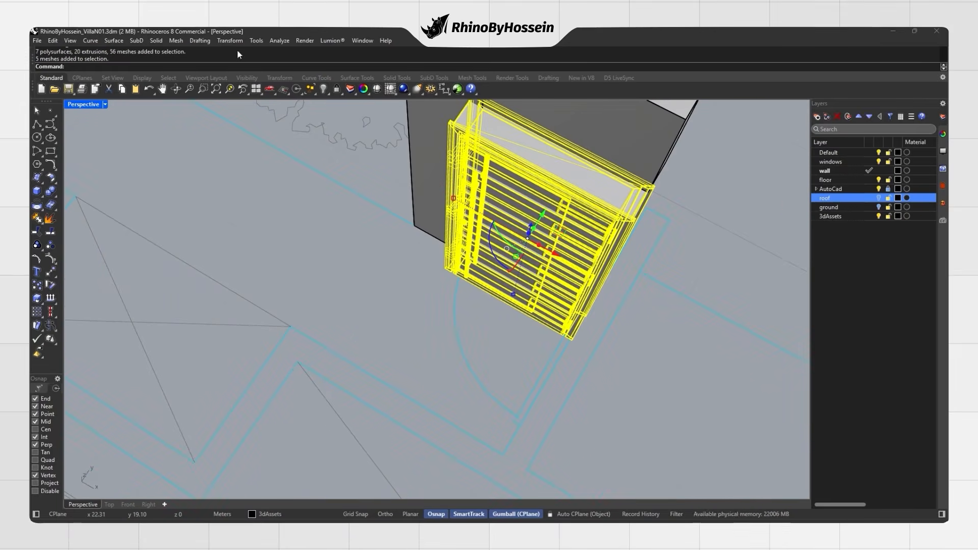
left_click(229, 40)
mouse_move(252, 94)
left_click(335, 117)
scroll(572, 349, "up", 3)
left_click(575, 334)
left_click(296, 177)
right_click_drag(296, 177, 613, 197)
Move the slatted door across the wall thickness into place and adjust its depth to the entrance wall.
left_click(541, 278)
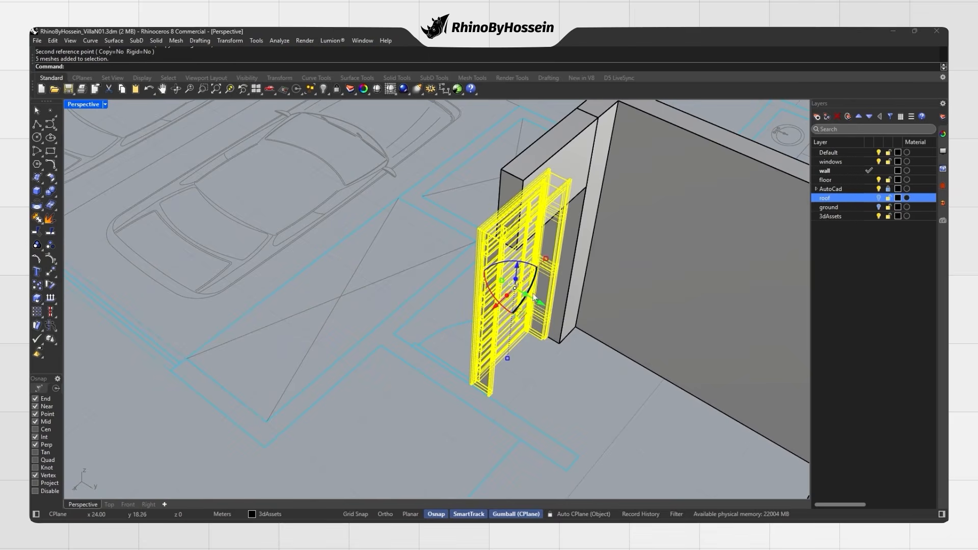
left_click_drag(534, 298, 451, 374)
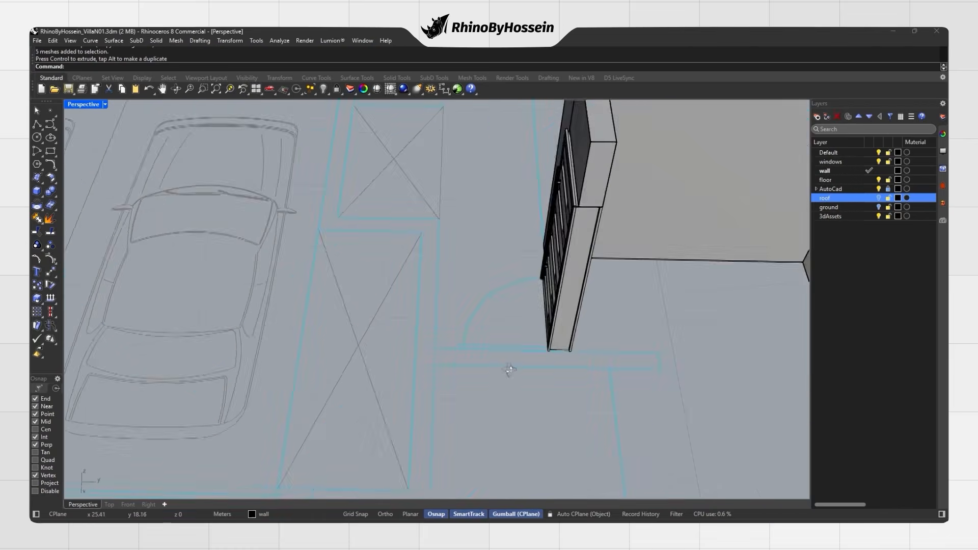
right_click_drag(510, 370, 513, 217)
scroll(511, 203, "up", 5)
left_click(511, 202)
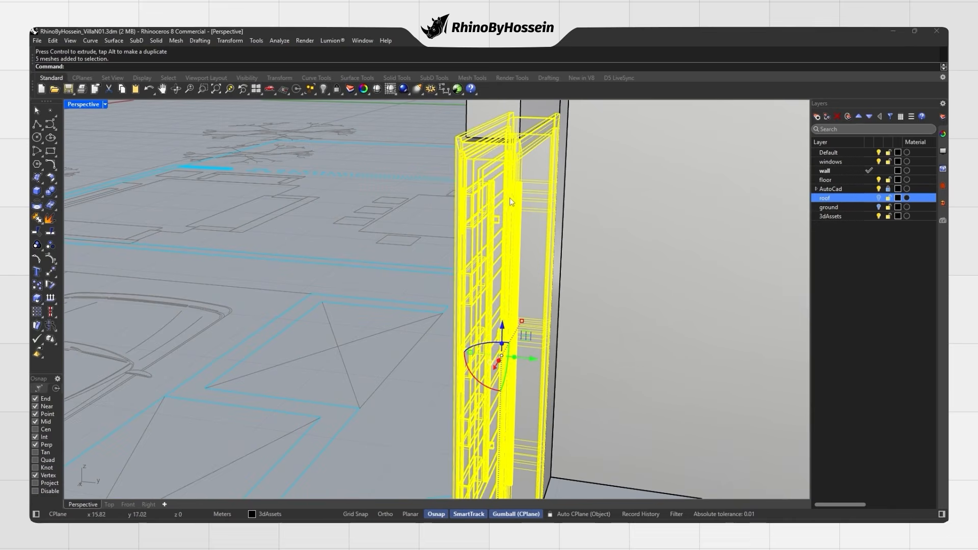
left_click_drag(469, 353, 474, 351)
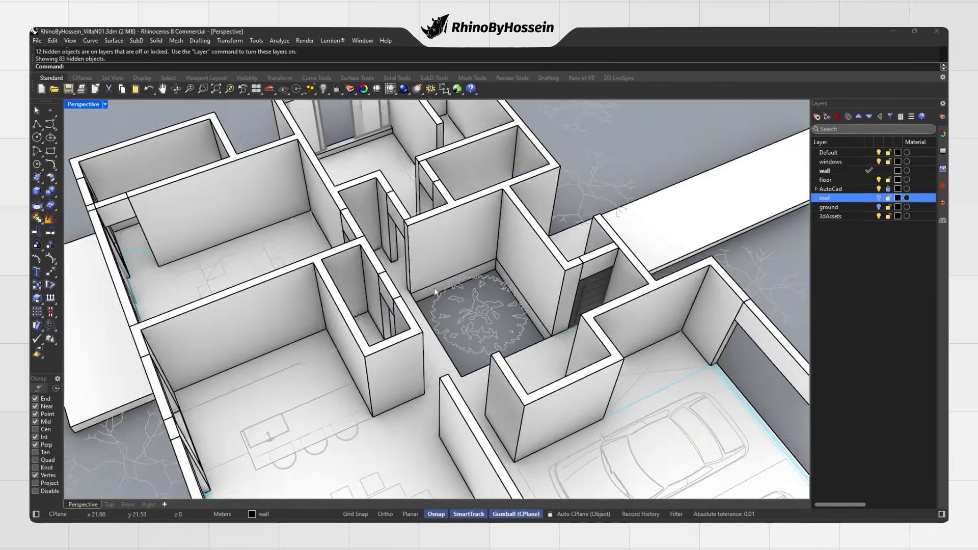
Copy the white interior door from the RhinoByHossein_VillaN01_3dModels file and paste it into the villa model.
right_click_drag(434, 288, 297, 283)
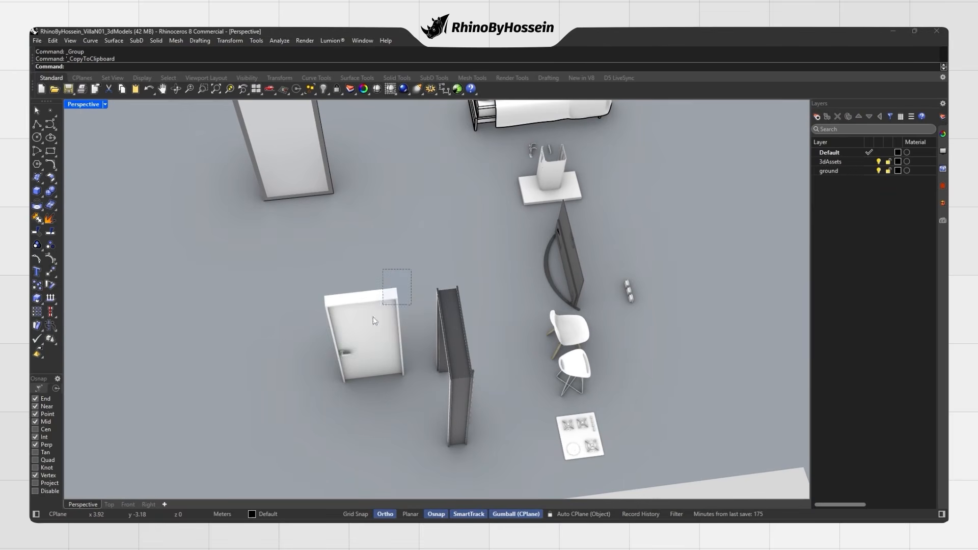
left_click(363, 314)
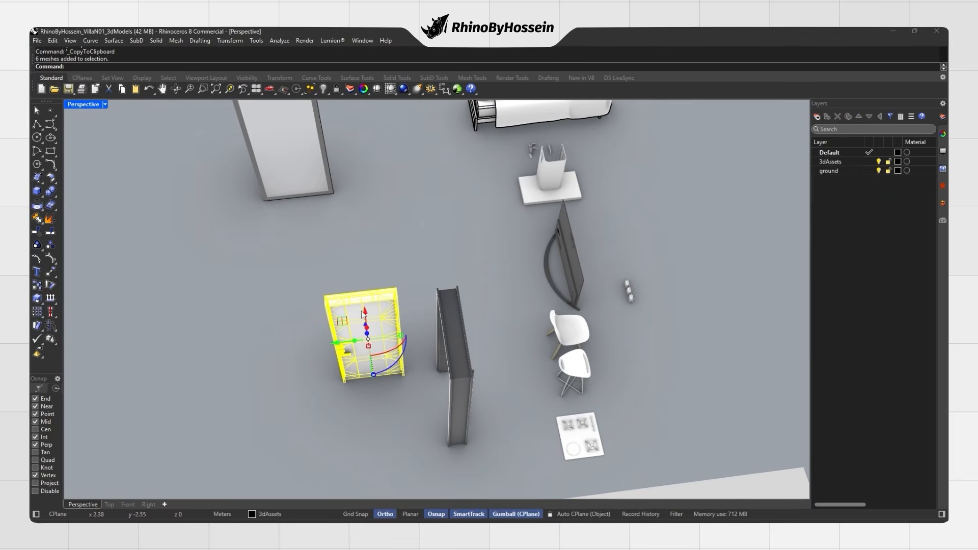
mouse_move(616, 533)
left_click(617, 486)
right_click_drag(374, 311, 418, 336)
key("ctrl+v")
scroll(418, 335, "down", 10)
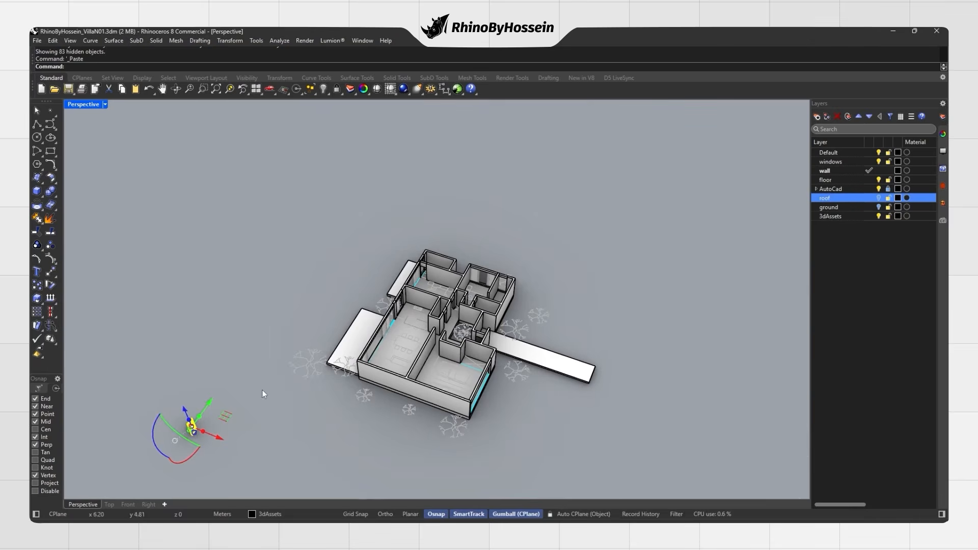
Move the pasted interior door close to the room openings along the corridor and set the viewport to shaded display.
left_click_drag(248, 362, 295, 316)
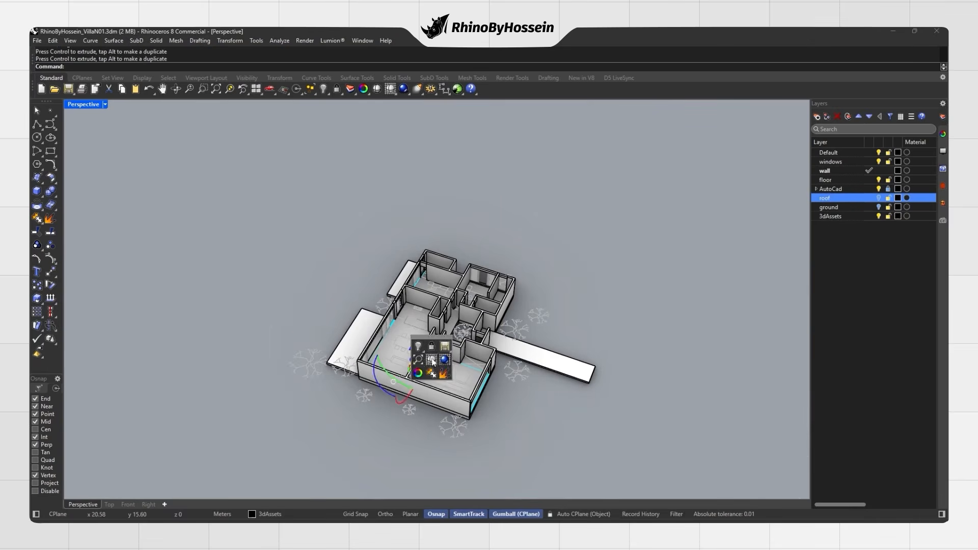
key("ctrl+alt+s")
scroll(403, 352, "up", 5)
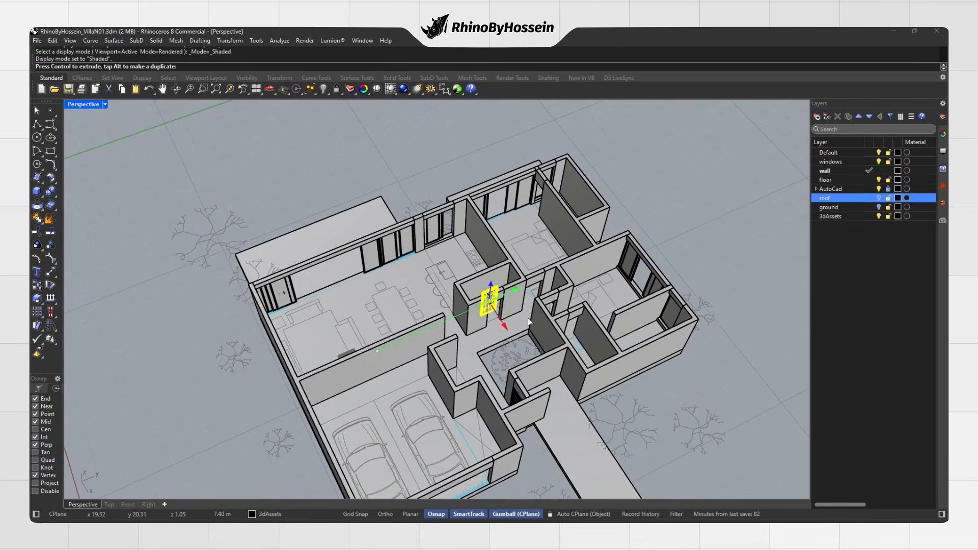
left_click_drag(559, 312, 556, 312)
scroll(527, 298, "up", 10)
right_click_drag(497, 298, 402, 367, "shift")
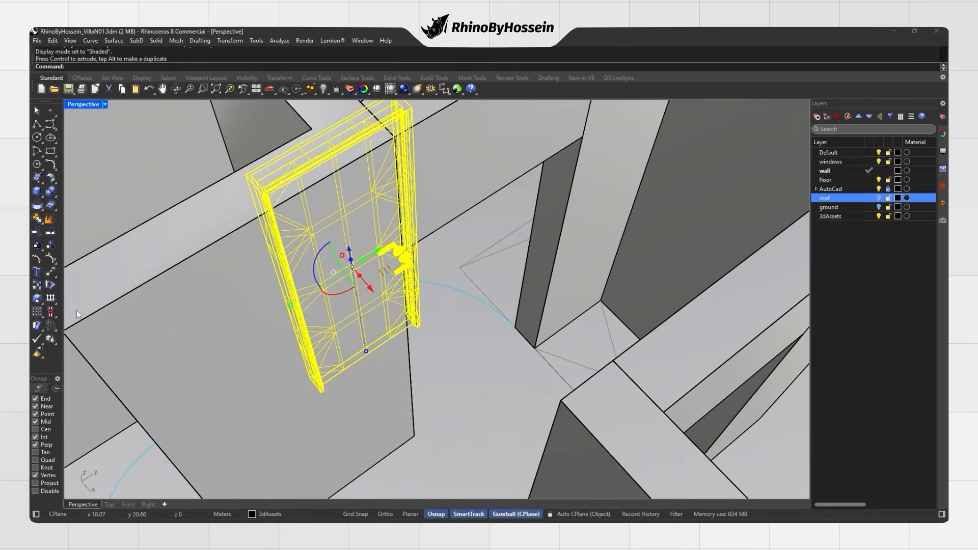
Move the interior door by its bottom frame corner onto the floor corner of the corridor doorway.
left_click(50, 285)
scroll(431, 330, "up", 3)
left_click(413, 322)
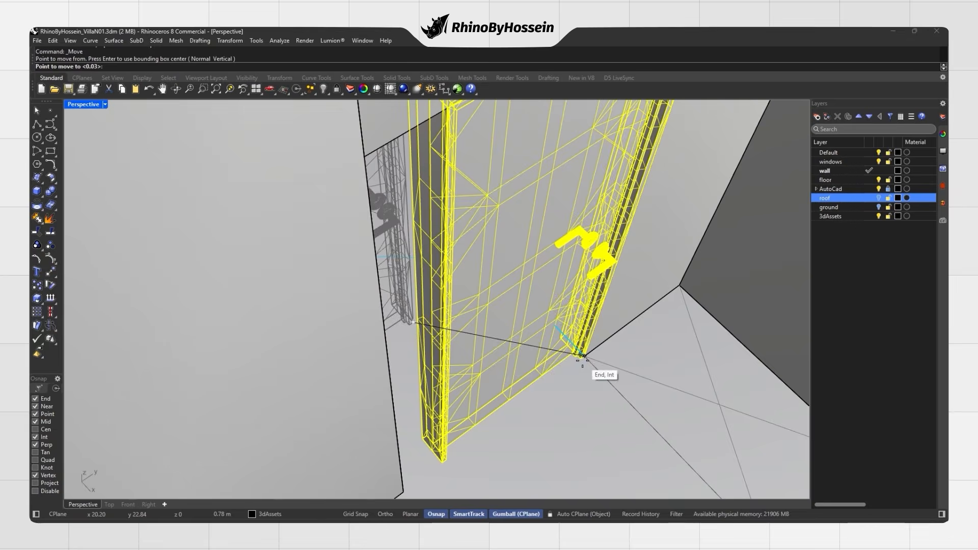
left_click(585, 355)
Select the interior door together with the walls on both sides of its doorway and isolate them.
scroll(584, 355, "down", 6)
left_click(387, 351)
right_click_drag(585, 355, 346, 321)
scroll(346, 320, "up", 4)
scroll(347, 320, "down", 2)
left_click(269, 338, "shift")
left_click(452, 267, "shift")
scroll(450, 267, "down", 5)
right_click_drag(450, 266, 392, 216)
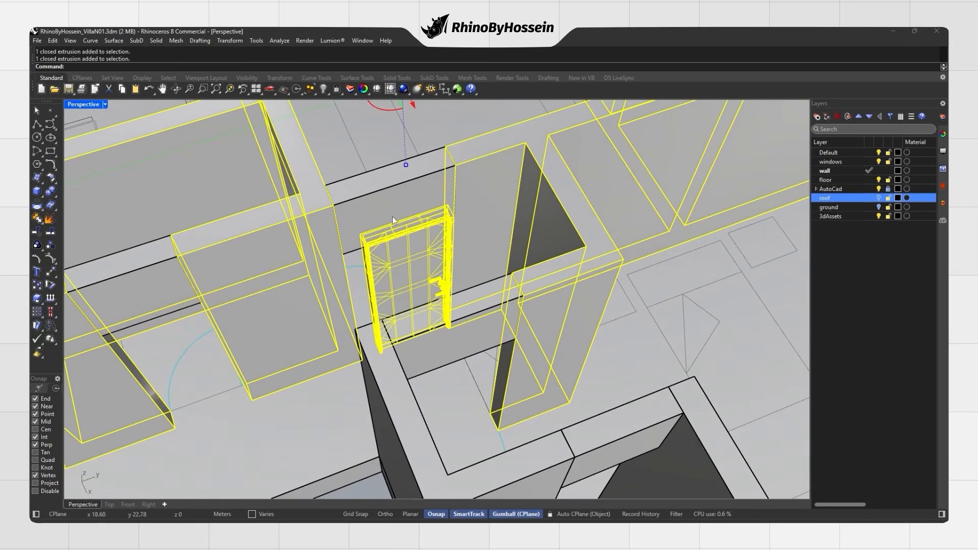
left_click(328, 95)
left_click(362, 107)
Widen the interior door by moving the vertices of its side opposite the handle to the corner of the adjoining wall.
left_click(407, 352)
right_click_drag(406, 347, 368, 252)
scroll(367, 252, "up", 4)
left_click_drag(429, 334, 435, 340, "ctrl+shift")
left_click(372, 319, "ctrl")
right_click_drag(375, 321, 400, 291)
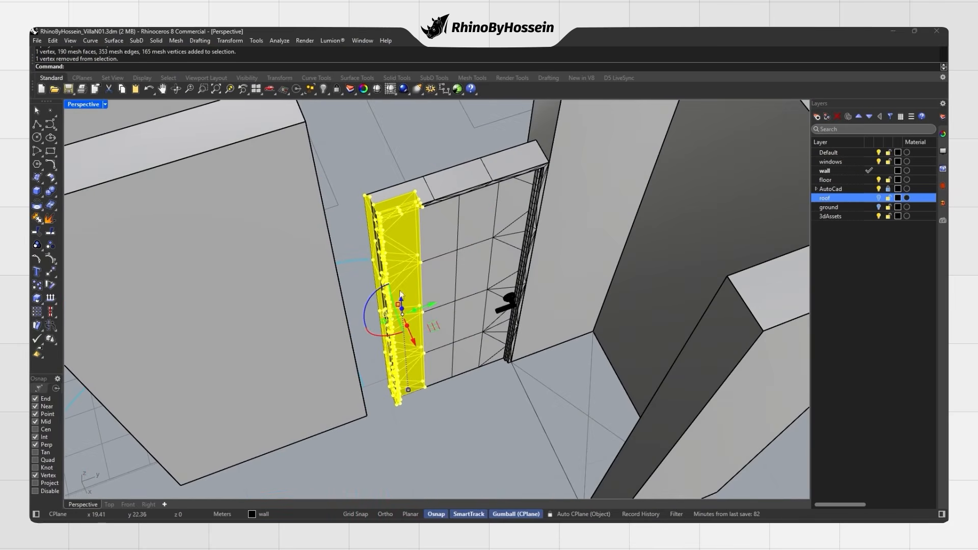
left_click(50, 275)
scroll(392, 410, "up", 5)
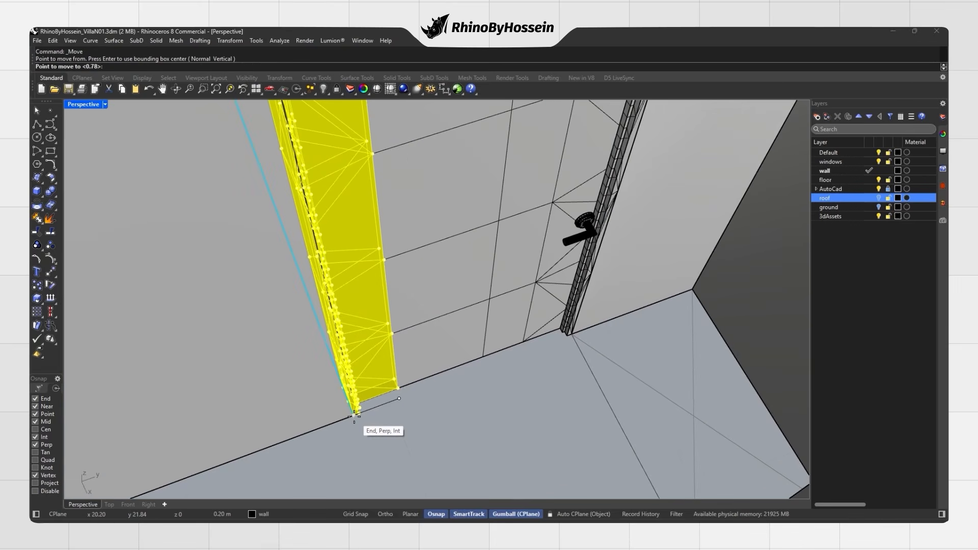
left_click(354, 416)
Show all hidden objects around the fitted interior door.
scroll(412, 405, "down", 4)
middle_click(429, 348)
mouse_move(413, 406)
right_mouse_down()
mouse_move(452, 314)
mouse_move(451, 347)
mouse_move(422, 204)
right_mouse_up()
left_click(443, 347)
middle_click(452, 347)
left_click(451, 346)
right_click(327, 93)
Mirror the fitted interior door across the corridor's centreline to the opposite doorway, starting from the end wall's midpoint.
right_click_drag(425, 243, 454, 334)
left_click(419, 320)
key("Return")
left_click(497, 309)
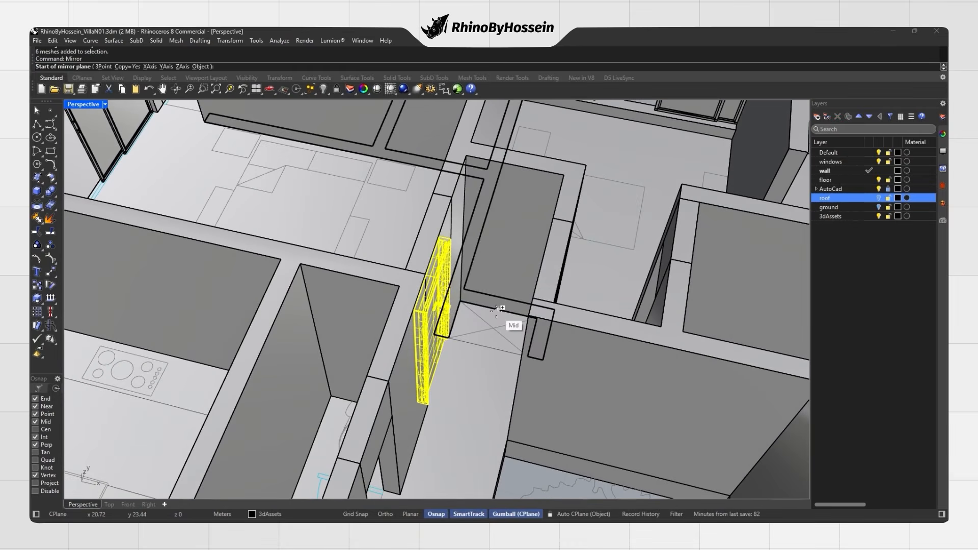
left_click(478, 365)
Copy the mirrored door by its bottom frame corner to the floor corner of the neighbouring doorway.
scroll(536, 296, "up", 3)
right_click_drag(478, 364, 438, 340)
key("Escape")
left_click(438, 338)
type("copy")
key("Return")
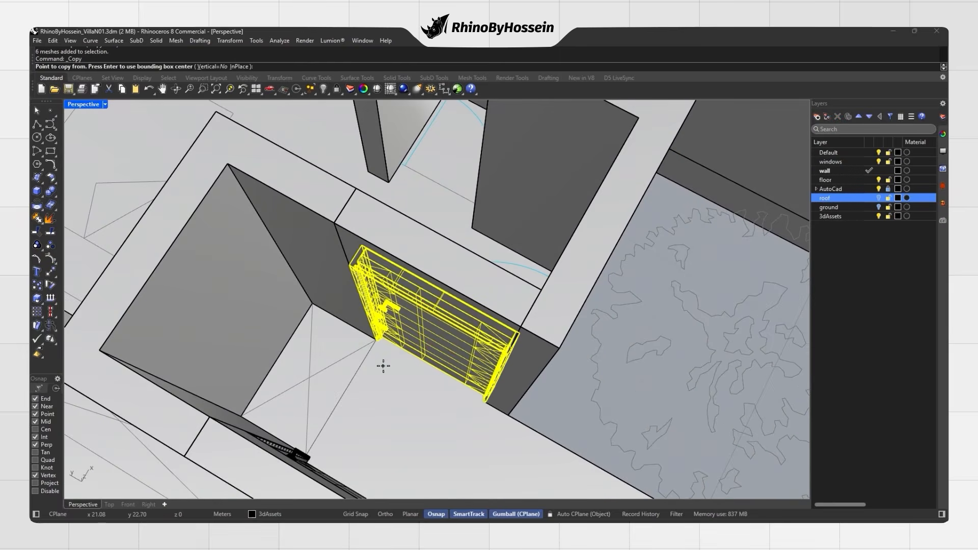
scroll(371, 371, "up", 6)
scroll(379, 334, "down", 7)
scroll(390, 184, "up", 6)
left_click(388, 188)
key("Return")
scroll(394, 305, "down", 5)
key("Escape")
Isolate the copied door together with its adjoining walls and lock the walls.
right_click_drag(394, 305, 395, 280)
left_click(382, 276)
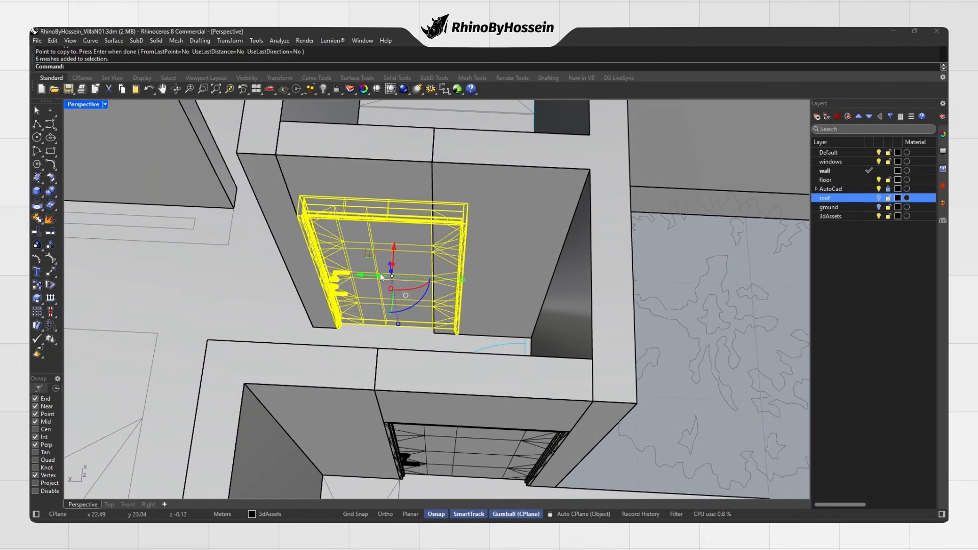
left_click(326, 179, "shift")
left_click(417, 209, "shift")
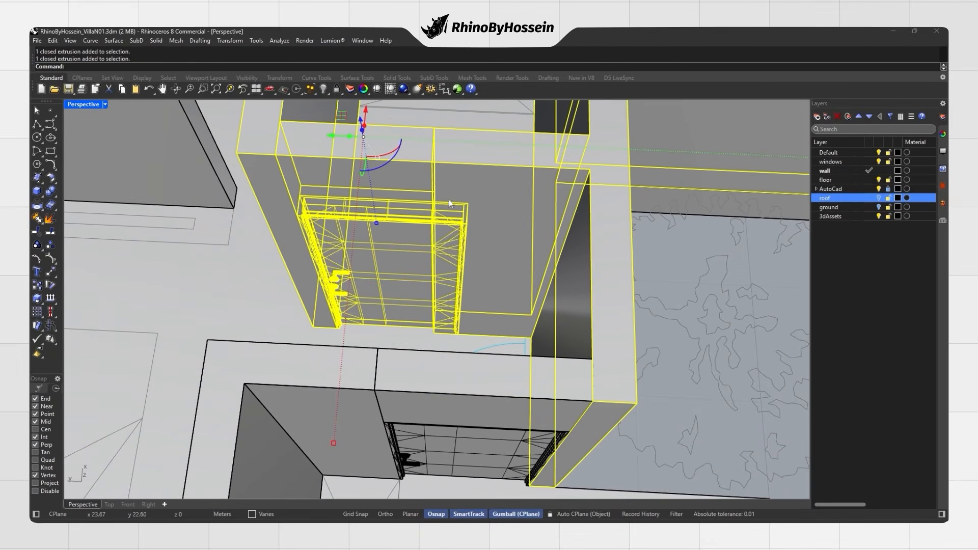
left_click(327, 94)
left_click(352, 106)
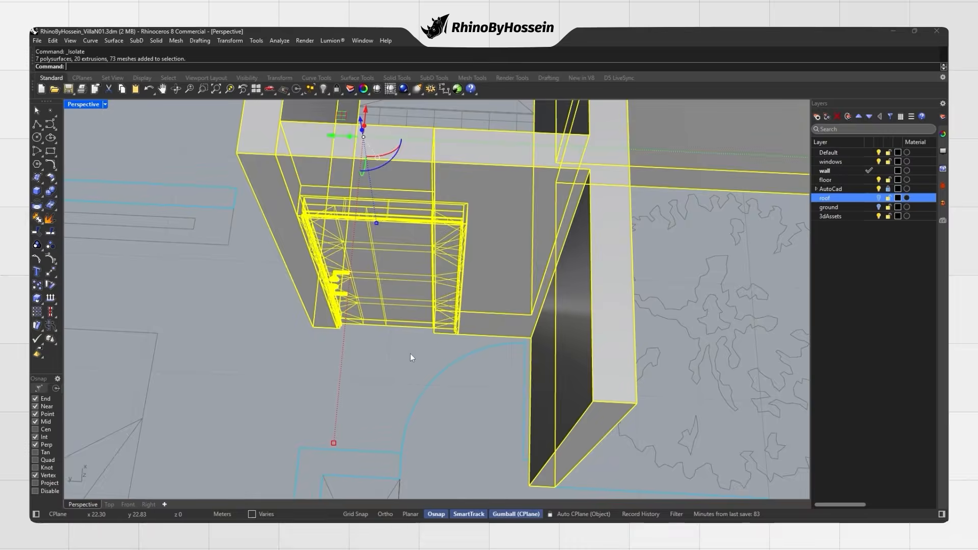
left_click(411, 353)
left_click(487, 214)
left_click(337, 89)
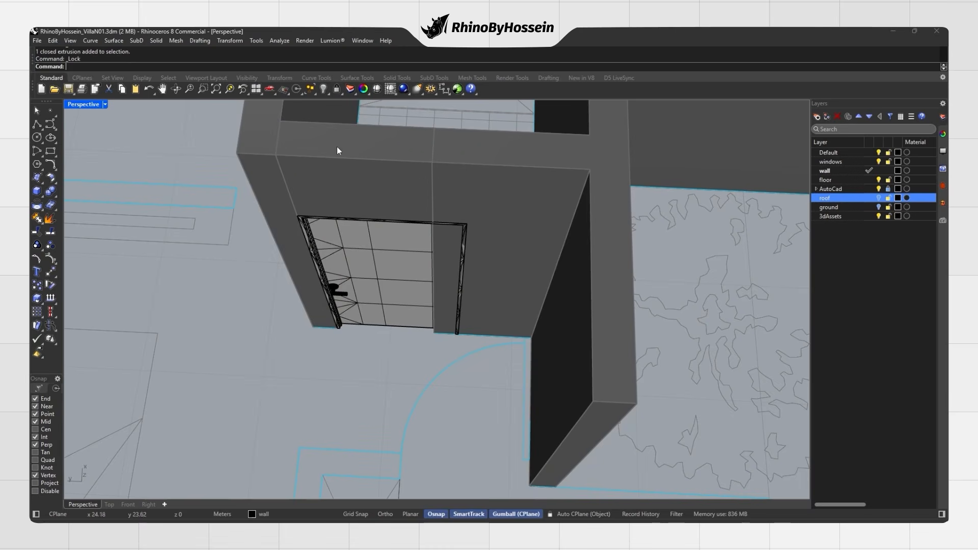
Narrow the copied door by moving the vertices of its side opposite the handle to the doorway's corner.
left_click_drag(503, 196, 504, 197)
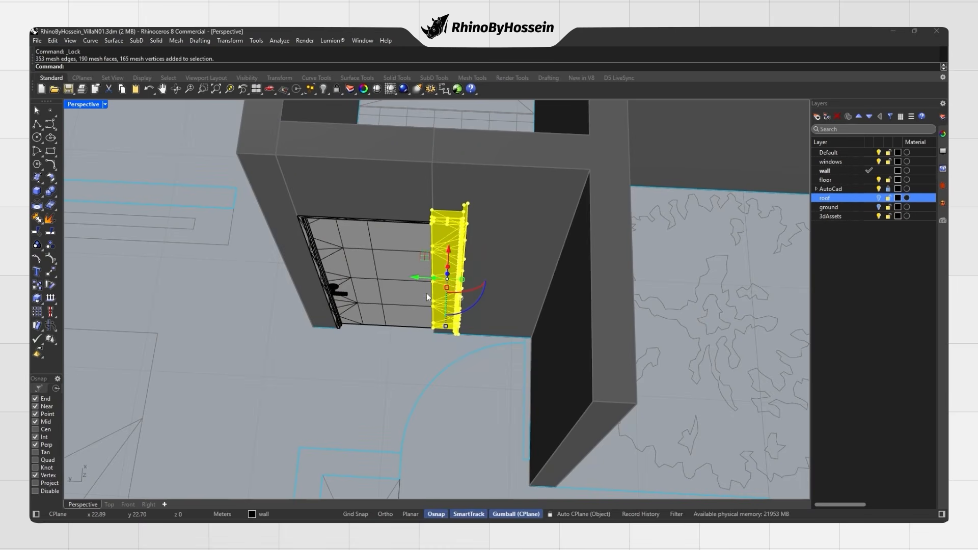
left_click(54, 274)
scroll(449, 337, "up", 8)
left_click(462, 329)
left_click(404, 326)
left_click(416, 340)
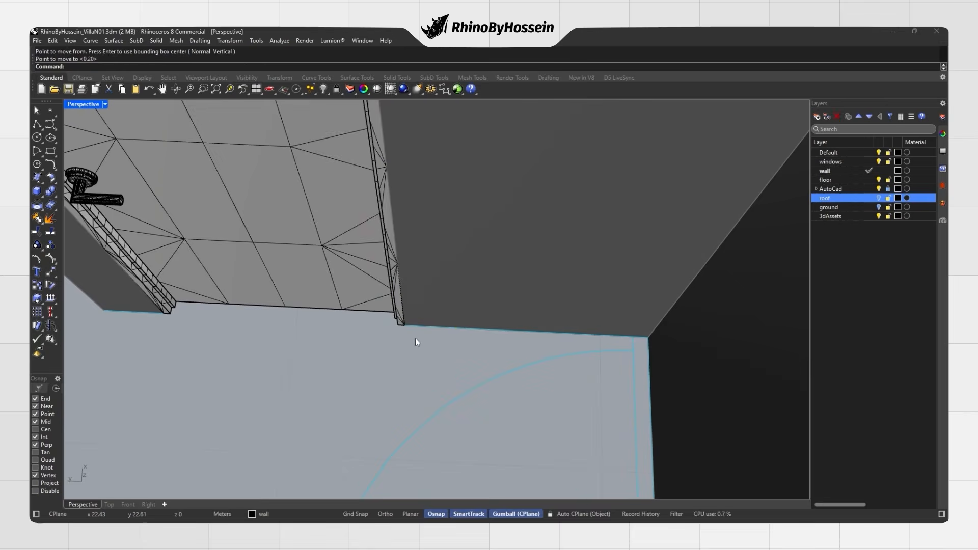
Switch the viewport to rendered display, unlock the walls and show all hidden objects.
scroll(417, 340, "down", 9)
middle_click(457, 294)
right_click_drag(426, 329, 455, 262)
left_click(468, 296)
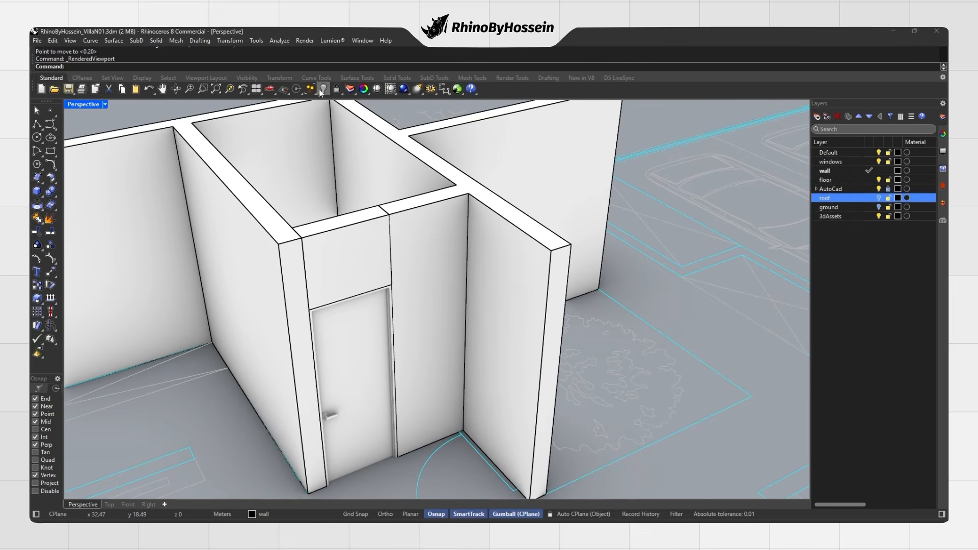
left_click(350, 106)
scroll(456, 295, "down", 8)
mouse_move(323, 90)
left_click(337, 107)
Copy the bathroom door by its bottom frame corner to the doorway in the corridor wall facing the inner garden, using shaded display.
scroll(441, 244, "up", 3)
right_click_drag(445, 240, 480, 334)
scroll(295, 307, "up", 6)
scroll(308, 308, "down", 5)
scroll(358, 313, "down", 4)
scroll(499, 296, "up", 6)
scroll(480, 335, "down", 5)
scroll(480, 335, "up", 5)
left_click(514, 365)
right_click_drag(419, 358, 417, 364)
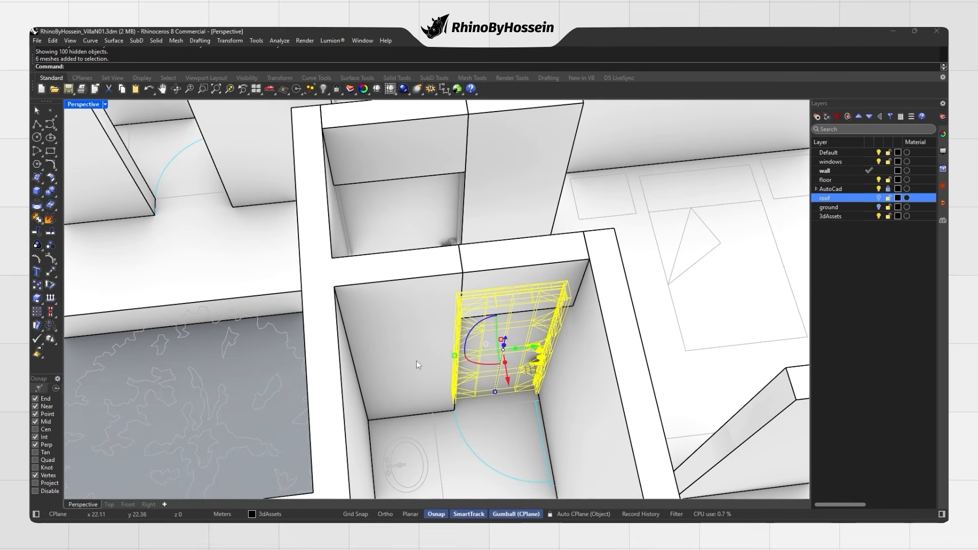
left_click(39, 285)
scroll(526, 408, "up", 10)
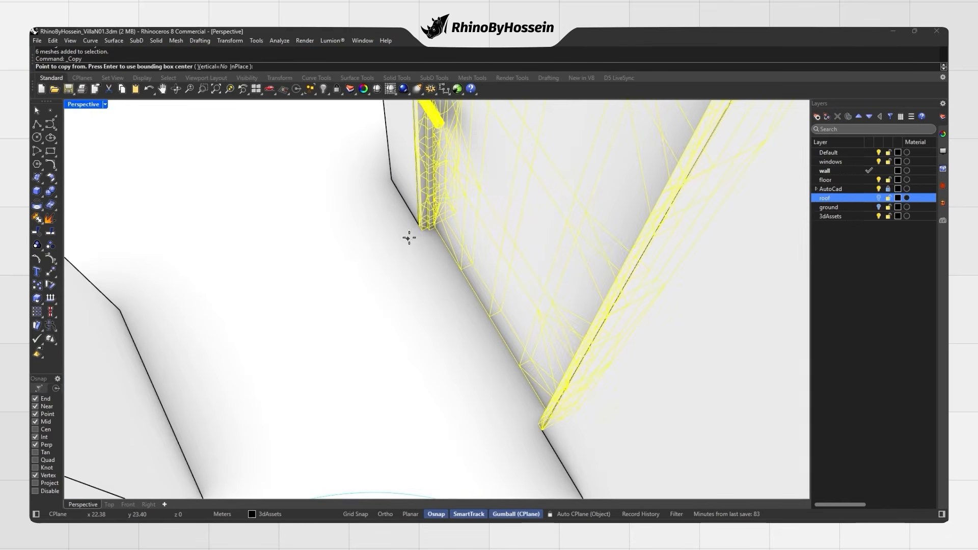
middle_click(409, 238)
left_click(413, 236)
left_click(419, 227)
scroll(415, 249, "down", 10)
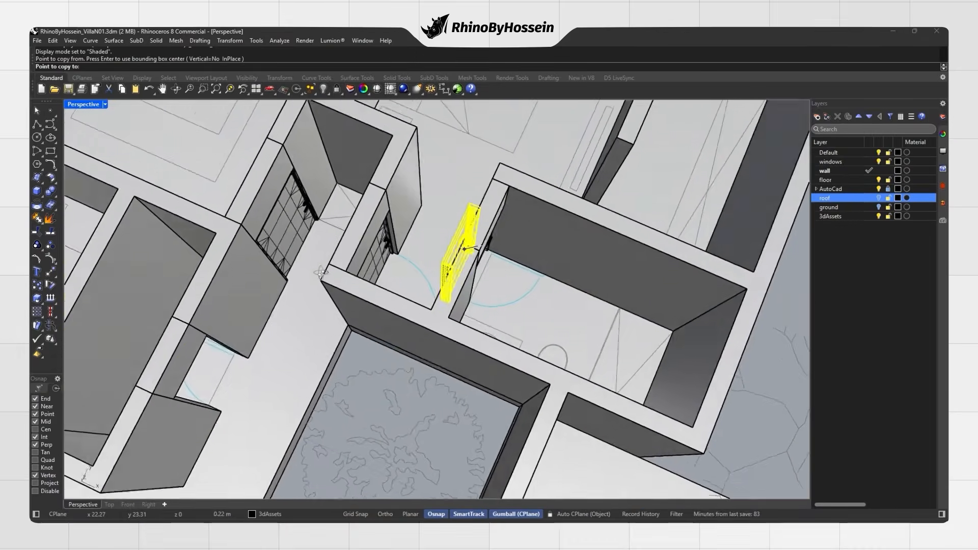
scroll(254, 356, "up", 9)
right_click_drag(258, 353, 348, 319)
left_click(401, 388)
right_click(326, 349)
scroll(326, 349, "up", 4)
left_click(324, 348)
left_click(50, 276)
scroll(330, 302, "down", 10)
scroll(334, 310, "up", 6)
scroll(358, 311, "down", 6)
scroll(358, 309, "up", 4)
key("Escape")
Move the copied door by its bottom frame corner onto the floor corner of the doorway facing the garden.
scroll(345, 299, "down", 4)
right_click_drag(351, 302, 393, 328)
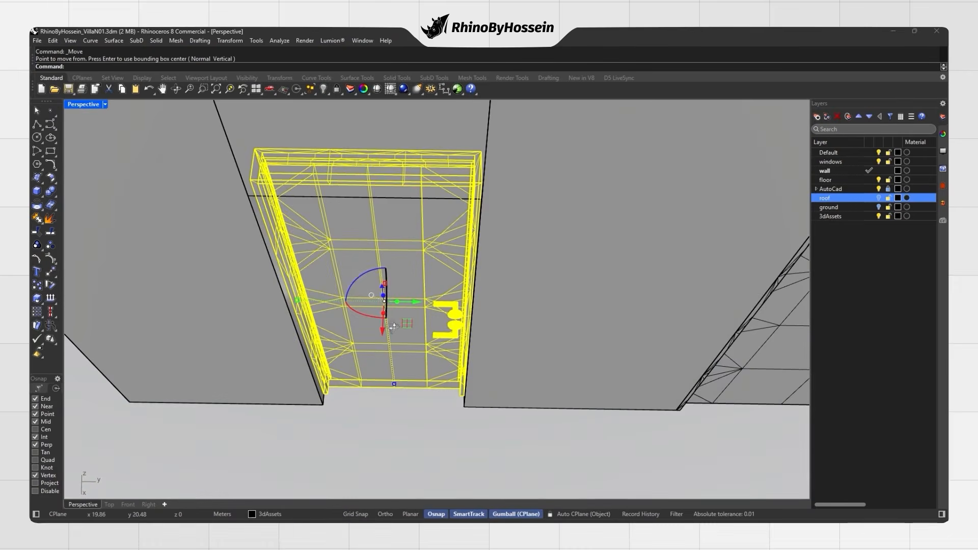
right_click_drag(364, 283, 68, 275)
left_click(50, 271)
scroll(309, 342, "up", 5)
left_click(311, 344)
left_click(298, 360)
scroll(305, 360, "down", 8)
key("Escape")
Switch back to rendered display, duplicate the door into the large bedroom and rotate the copy parallel to the bedroom's side wall.
right_click_drag(346, 351, 395, 357)
middle_click(474, 311)
left_click(482, 310)
scroll(473, 340, "down", 5)
left_click_drag(344, 418, 486, 290, "alt")
right_click_drag(486, 291, 553, 329)
left_click_drag(501, 295, 317, 275)
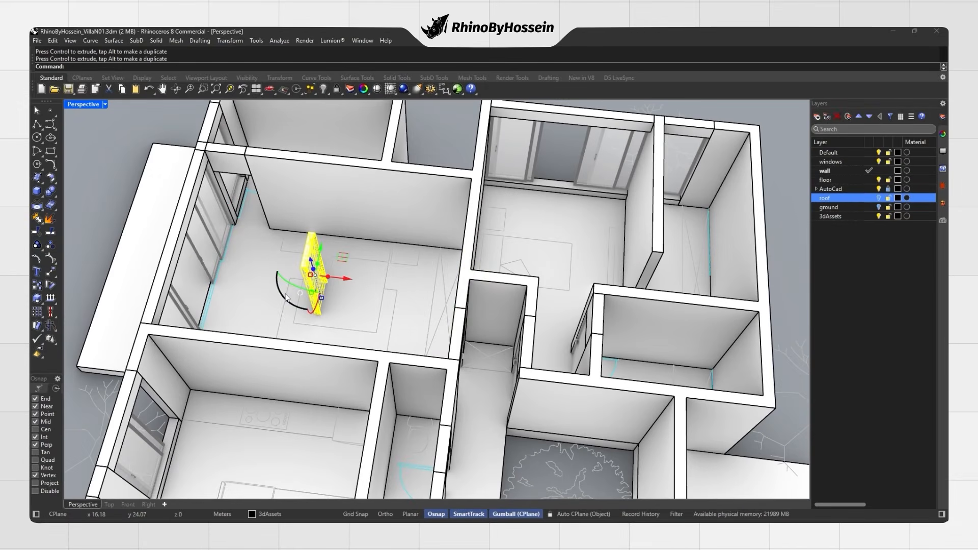
left_click_drag(273, 253, 329, 304)
Move the rotated door by its handle-side bottom corner onto the side wall's floor corner beside the bedroom windows.
left_click(50, 271)
right_click_drag(202, 310, 316, 321)
scroll(326, 328, "up", 7)
left_click(389, 322)
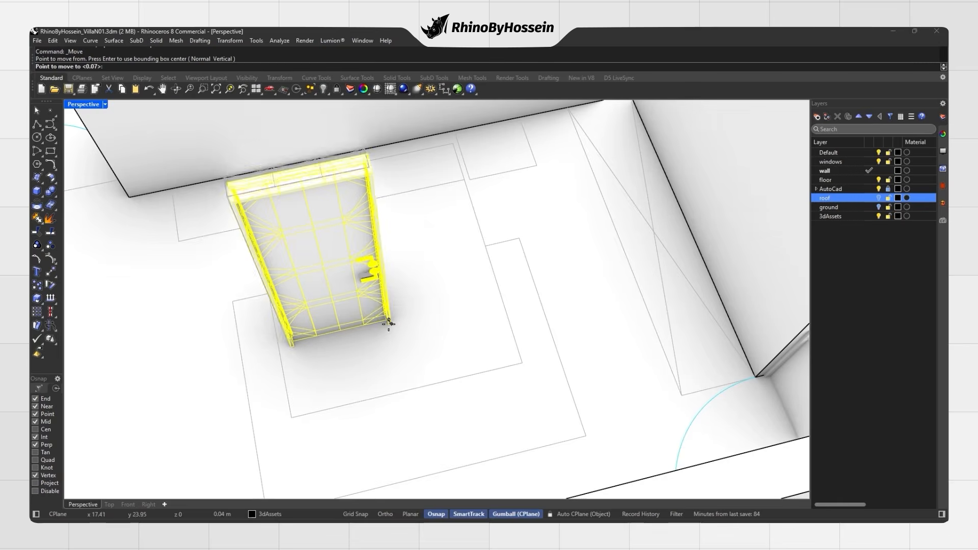
scroll(389, 322, "down", 5)
right_click_drag(388, 322, 530, 367, "shift")
scroll(334, 273, "up", 7)
left_click(362, 270)
scroll(356, 307, "down", 3)
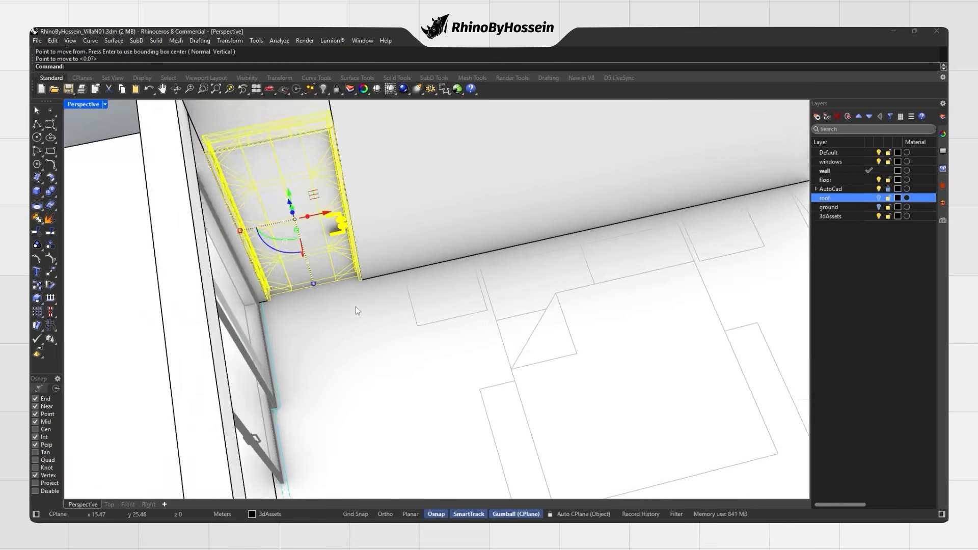
key("Escape")
Save the villa model with the fitted doors.
scroll(355, 307, "down", 5)
right_click_drag(355, 307, 285, 286)
scroll(315, 262, "down", 6)
right_click_drag(455, 312, 450, 286, "shift")
scroll(430, 286, "down", 3)
scroll(468, 305, "down", 1)
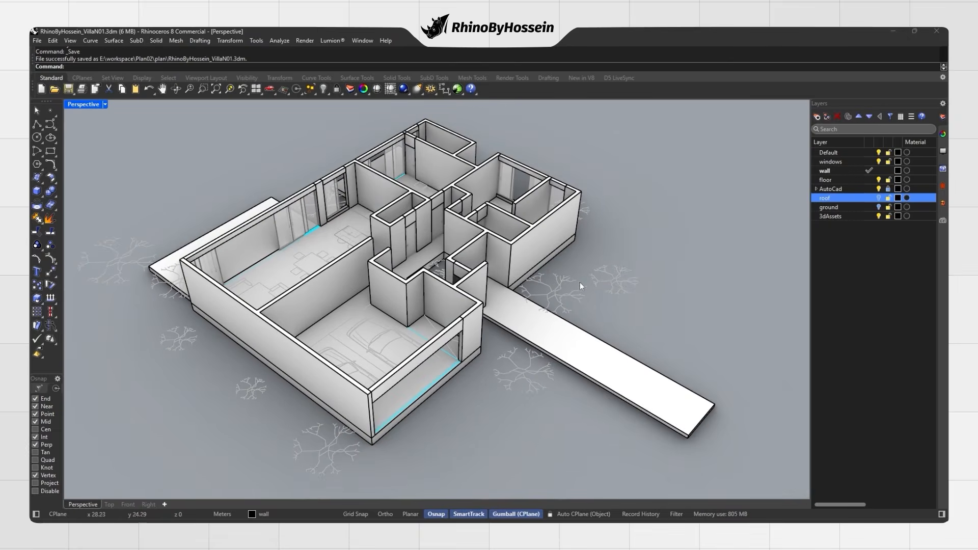
Create a new layer named door below the wall layer.
right_click_drag(580, 283, 568, 297)
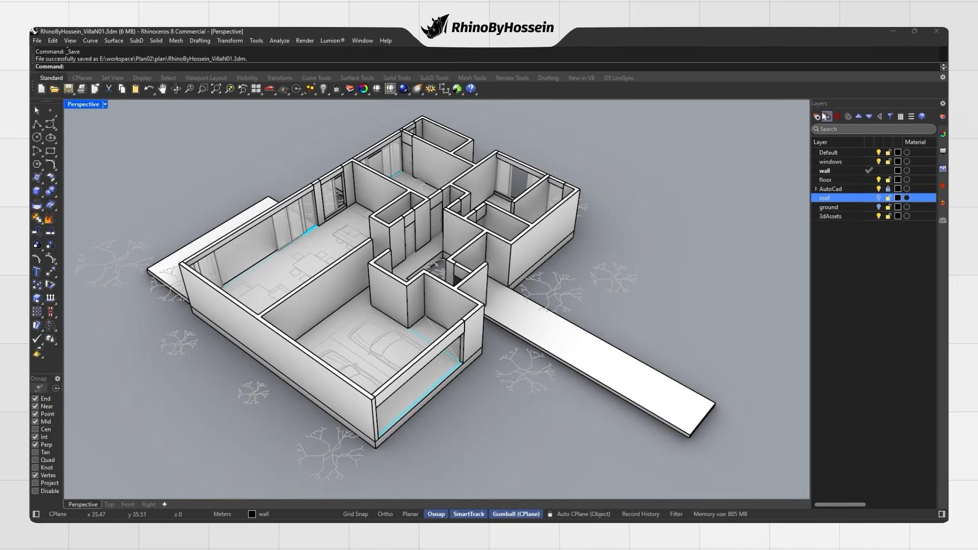
left_click(843, 172)
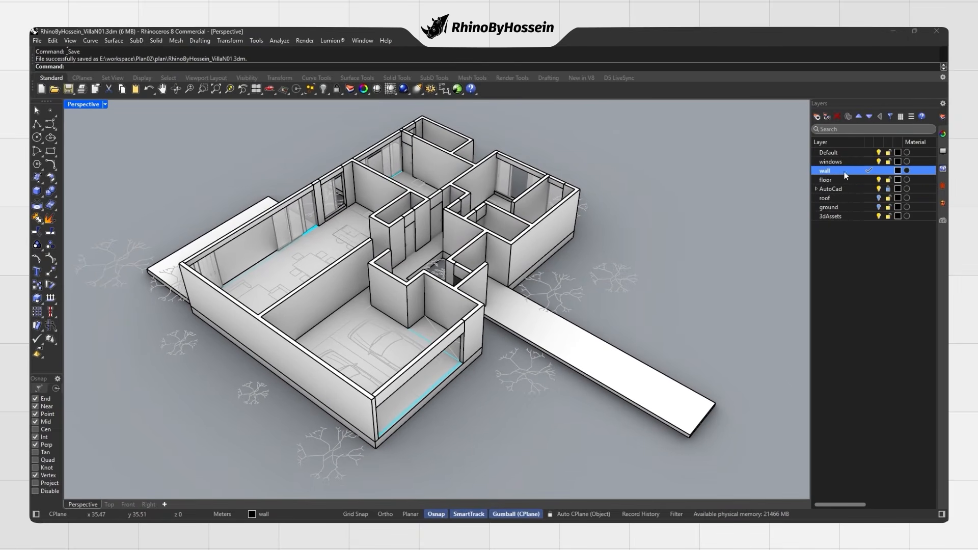
left_click(817, 117)
type("door")
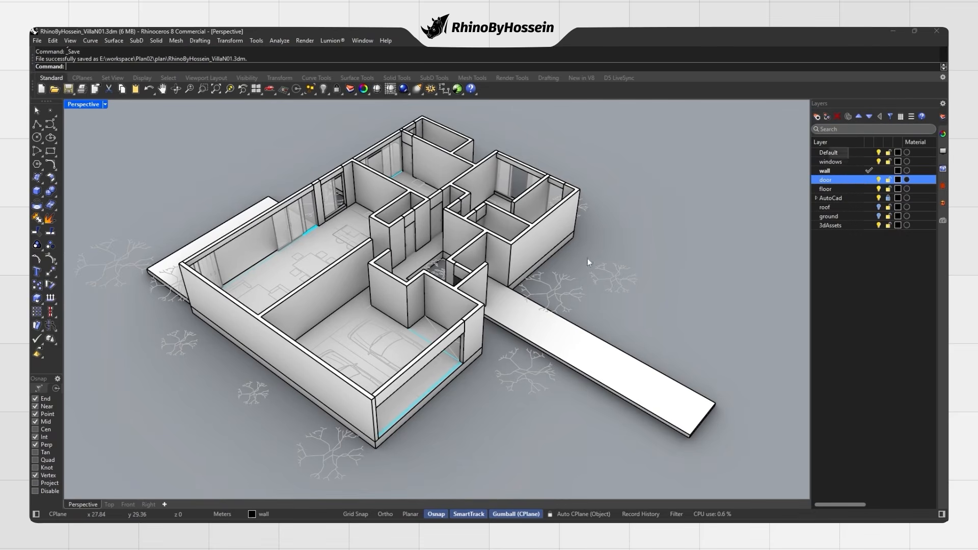
Select the entrance door and all the interior doors and change their layer to door.
right_click_drag(616, 245, 474, 289)
scroll(473, 289, "up", 5)
left_click(474, 289)
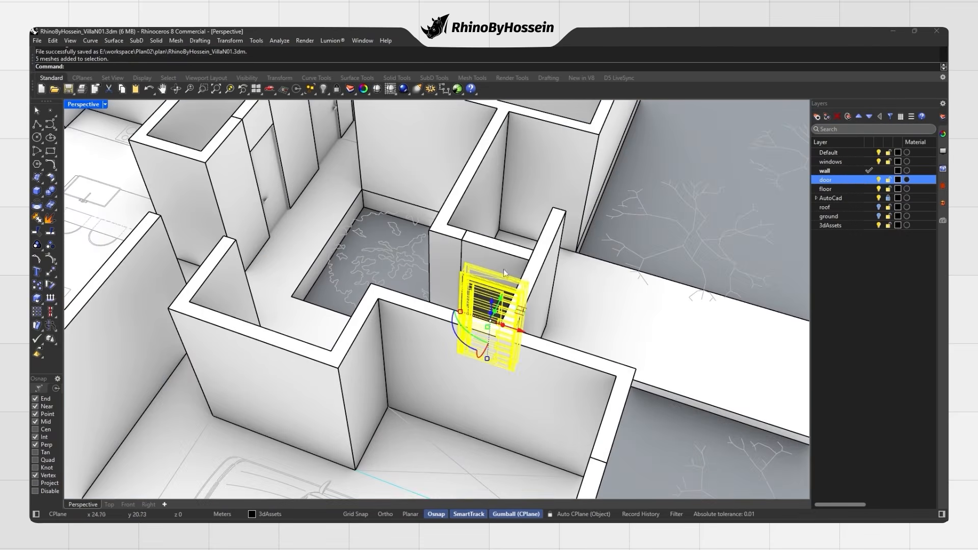
left_click(277, 201, "shift")
scroll(450, 276, "down", 5)
right_click_drag(450, 275, 478, 234)
left_click(511, 239, "shift")
scroll(572, 278, "up", 1)
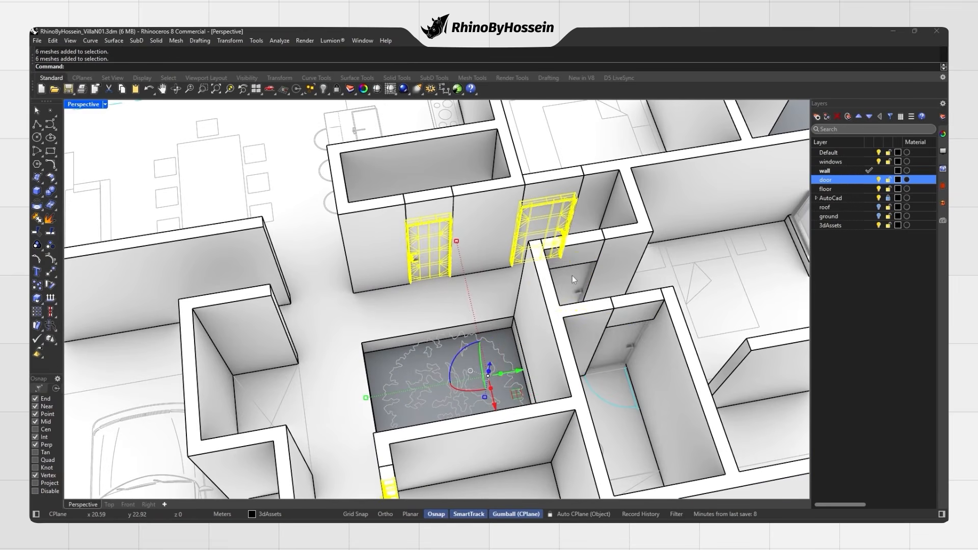
scroll(616, 343, "down", 5)
scroll(616, 176, "up", 5)
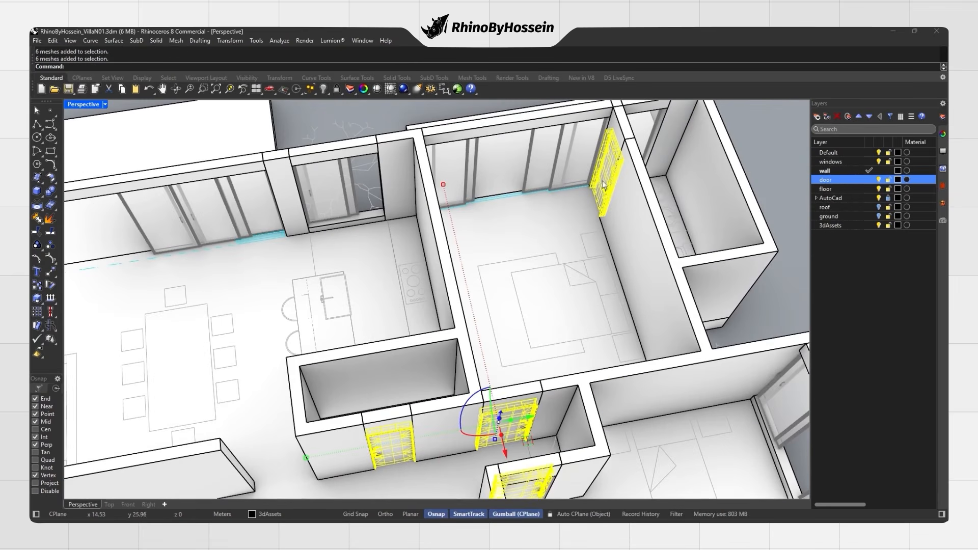
right_click(848, 181)
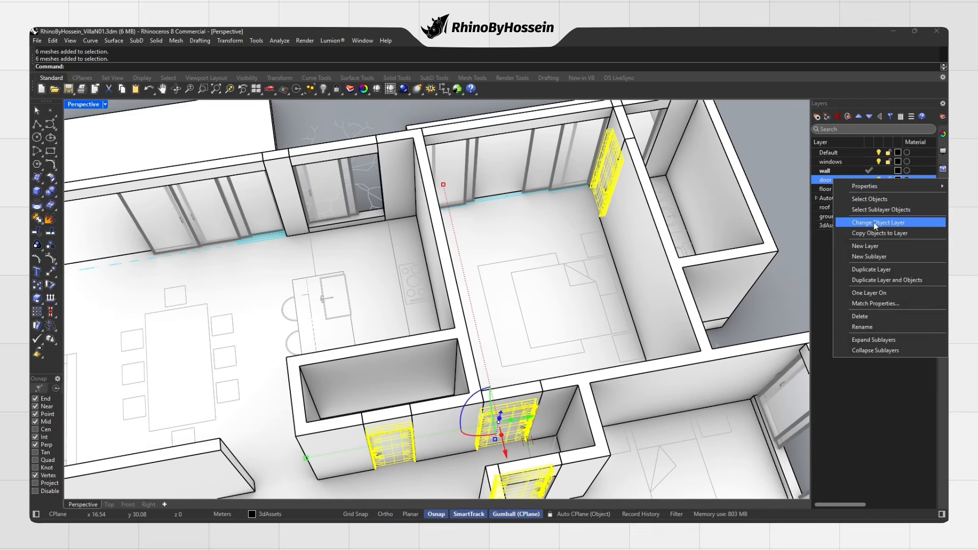
left_click(872, 223)
scroll(668, 220, "down", 2)
scroll(668, 220, "down", 3)
key("Escape")
Isolate the lintel above the garage opening.
right_click_drag(579, 295, 540, 295)
scroll(418, 349, "up", 5)
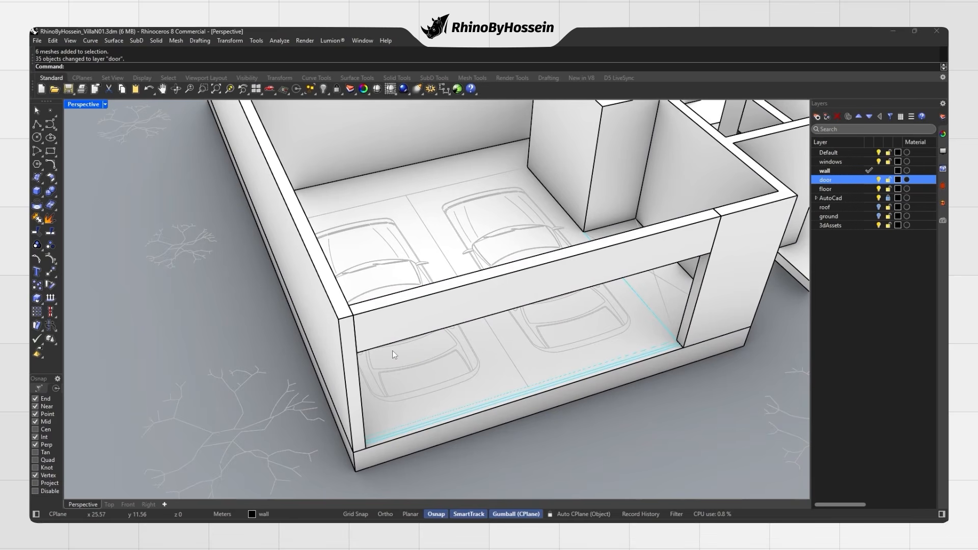
left_click(400, 343)
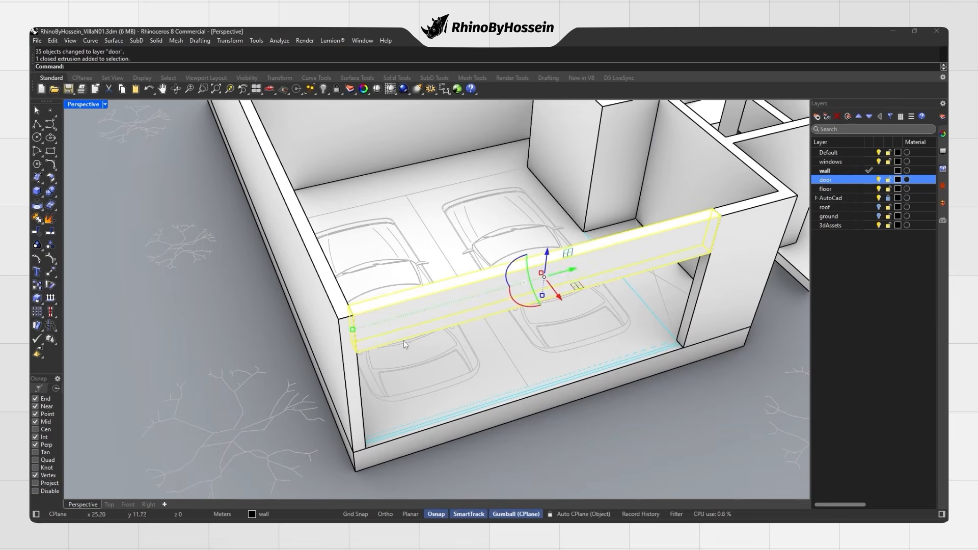
scroll(403, 341, "down", 3)
right_click_drag(403, 340, 356, 214)
left_click(326, 92)
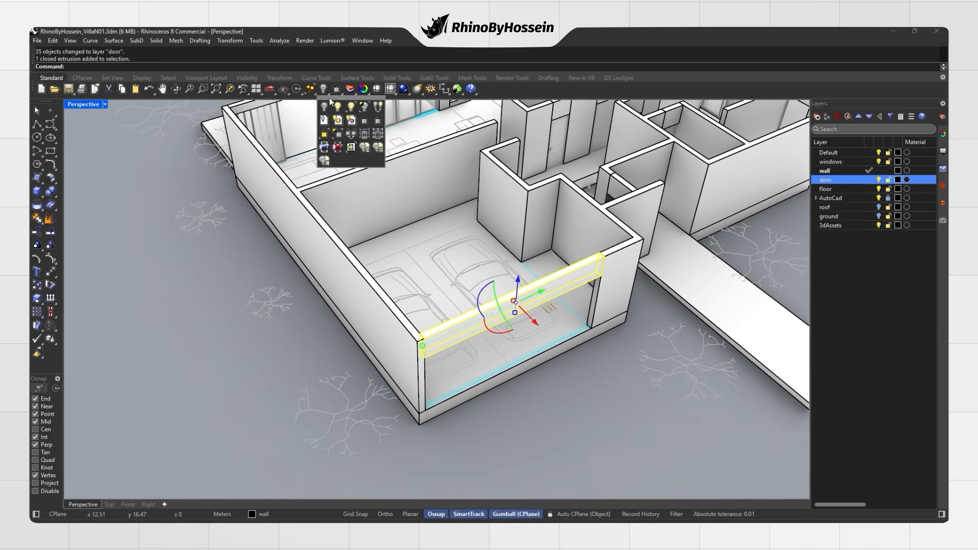
left_click(362, 107)
Show the lintel's end profile in the Front view and make the door layer current.
left_click(127, 504)
scroll(240, 416, "down", 6)
left_click_drag(353, 313, 319, 342)
left_click(373, 326)
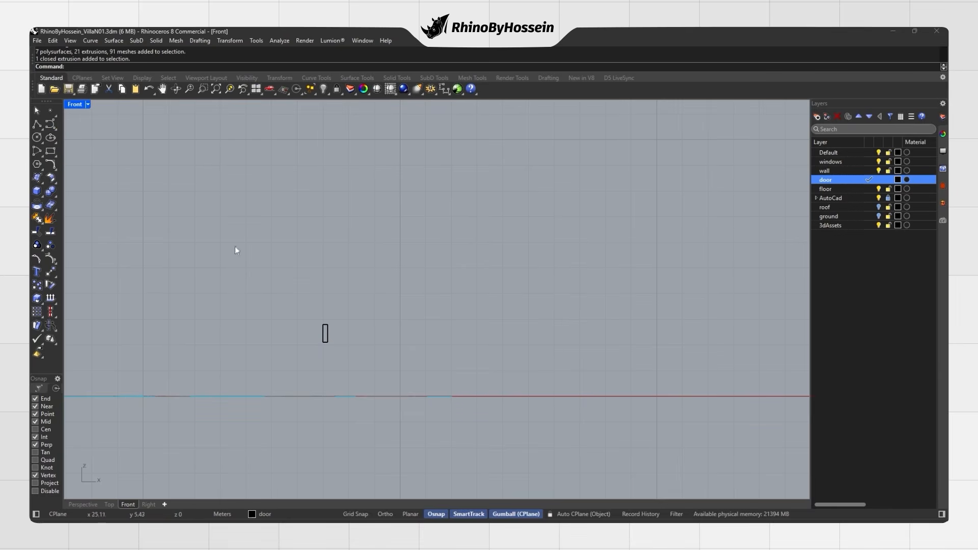
Draw a flat spiral with 4 turns and a first radius of 0.2, centred on the lintel profile's lower corner.
left_click(55, 130)
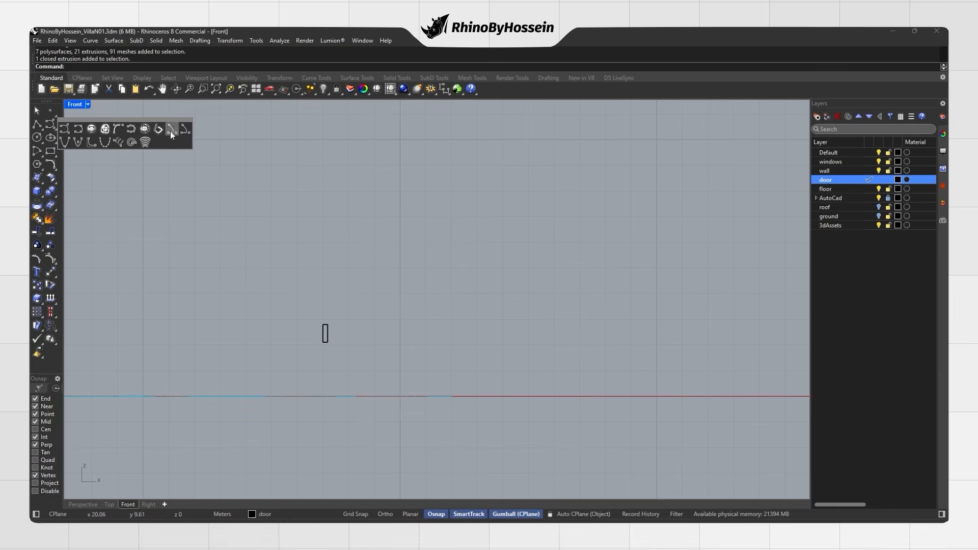
left_click(132, 142)
scroll(328, 342, "up", 10)
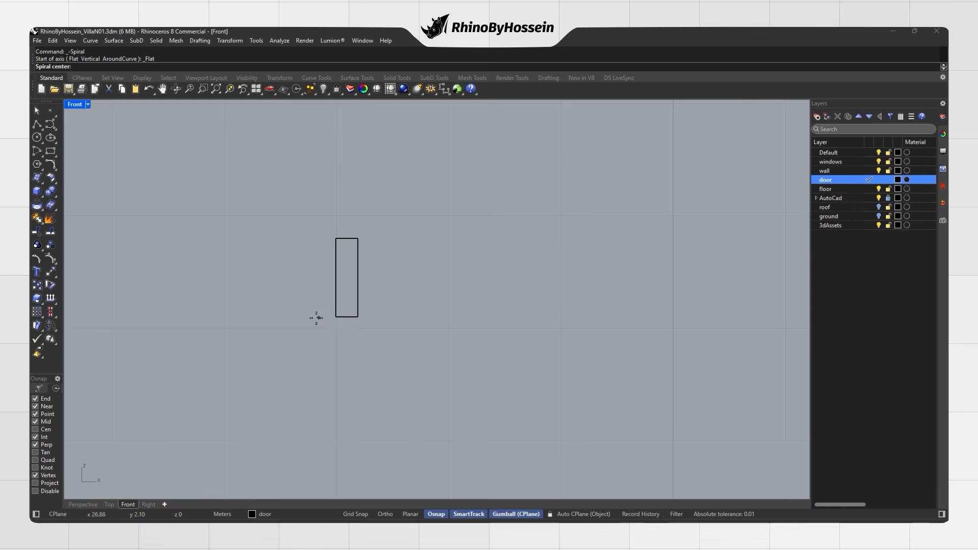
left_click(336, 317)
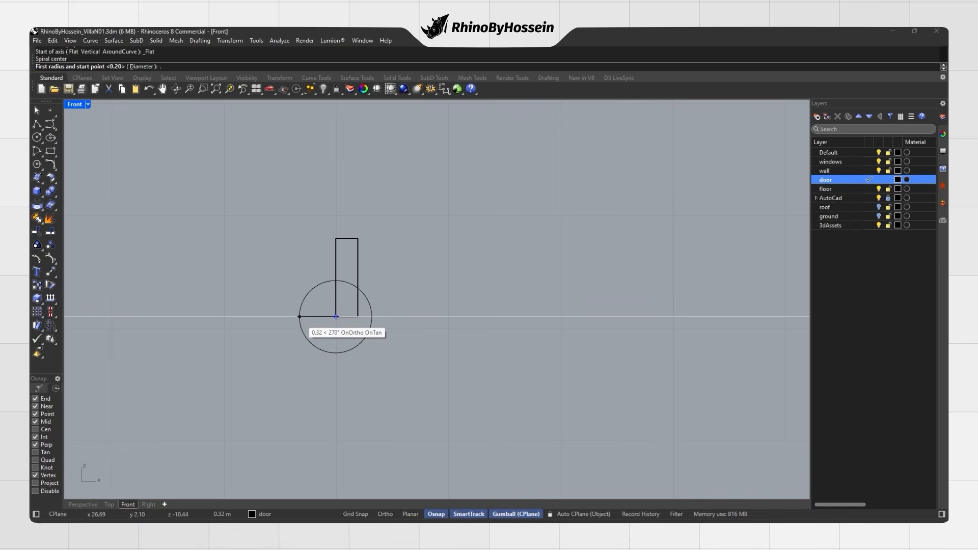
type(".2")
key("Return")
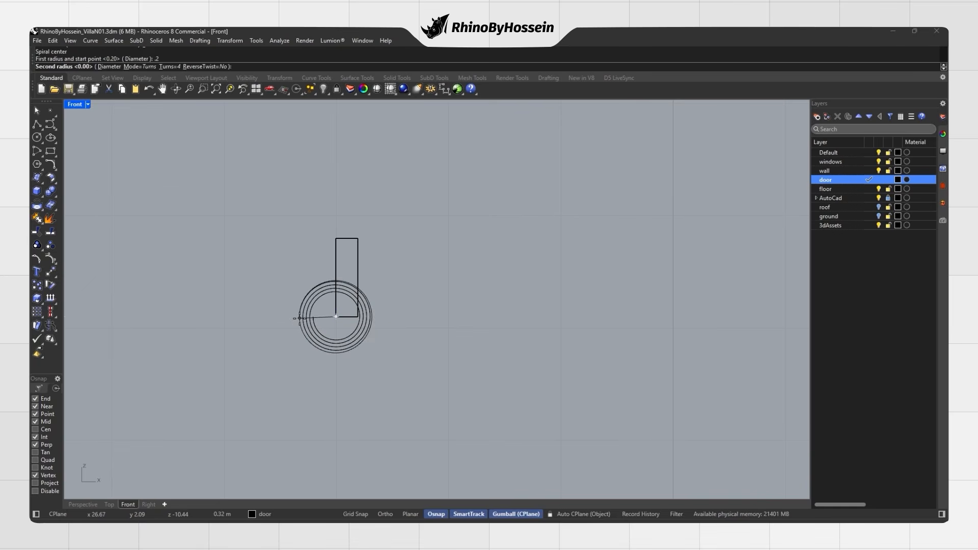
scroll(334, 312, "up", 3)
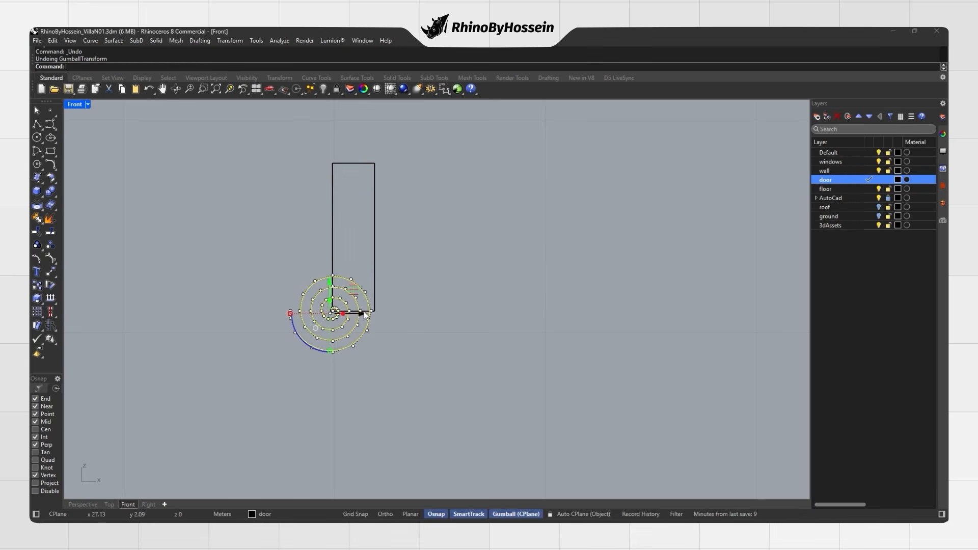
Move the spiral beside the lintel profile and rotate it half a turn about its centre to point its outer end at the profile.
left_click_drag(361, 314, 319, 314)
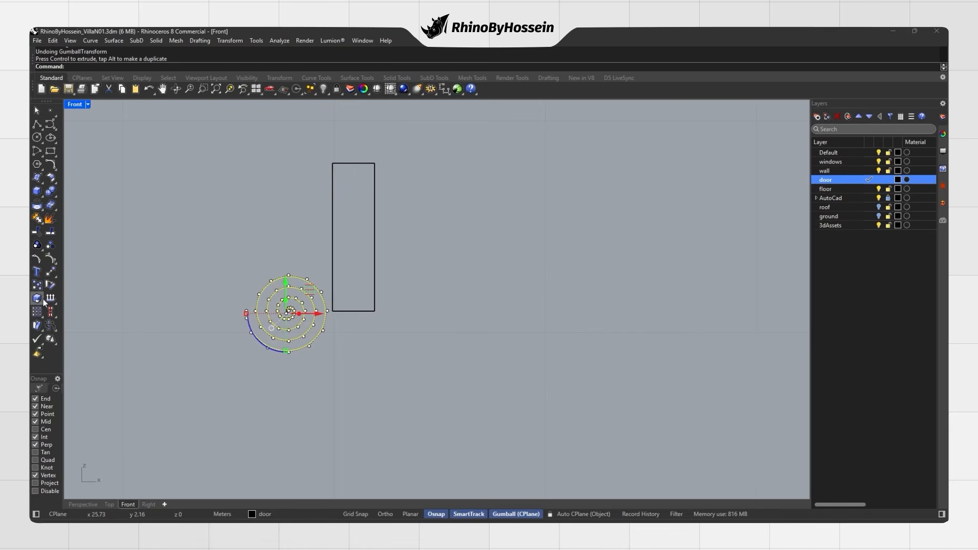
left_click(51, 285)
scroll(282, 324, "up", 3)
left_click(292, 304)
left_click(227, 304)
left_click(356, 305)
key("Escape")
scroll(353, 250, "down", 3)
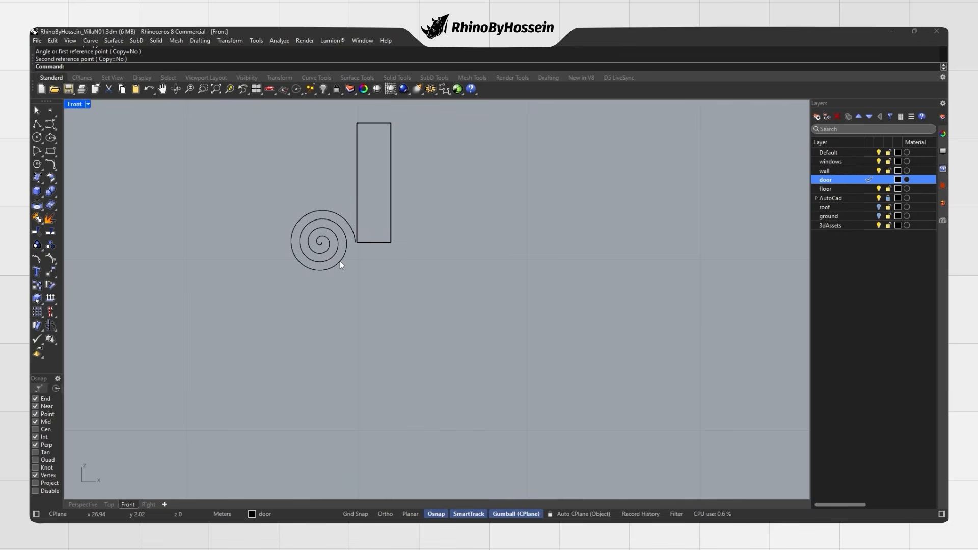
Draw a vertical line about 1.4 m long straight down from the spiral's outer end.
left_click(37, 137)
left_click(34, 124)
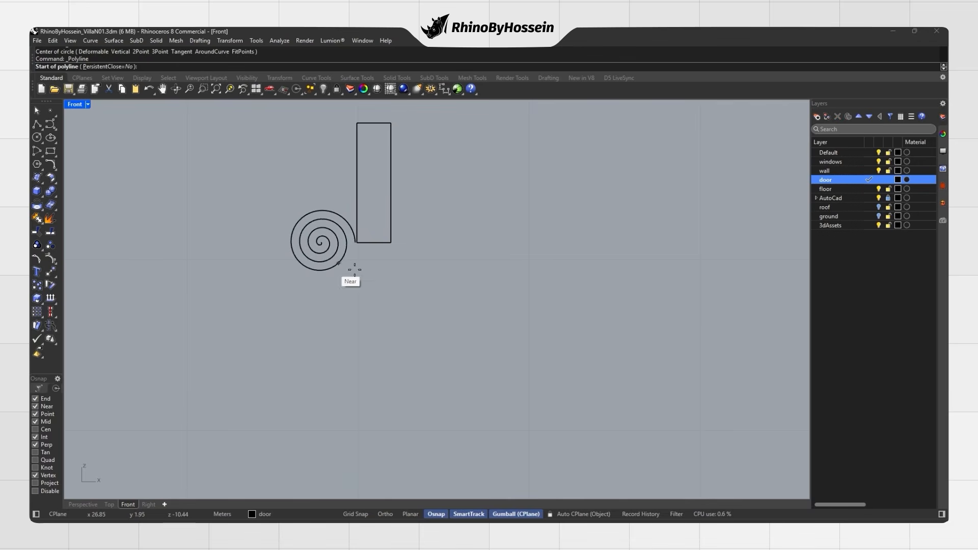
left_click(356, 243)
scroll(355, 244, "down", 3)
scroll(351, 329, "up", 2)
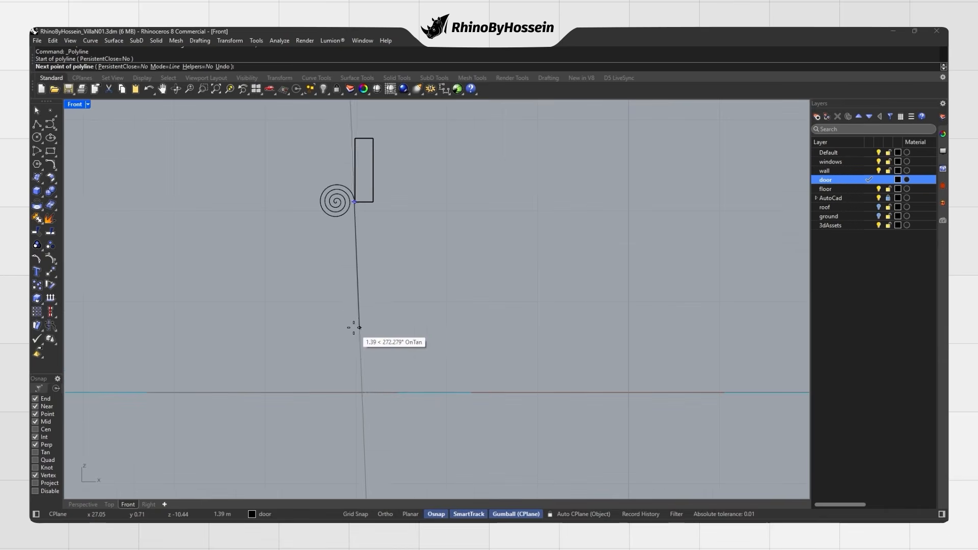
key("F8")
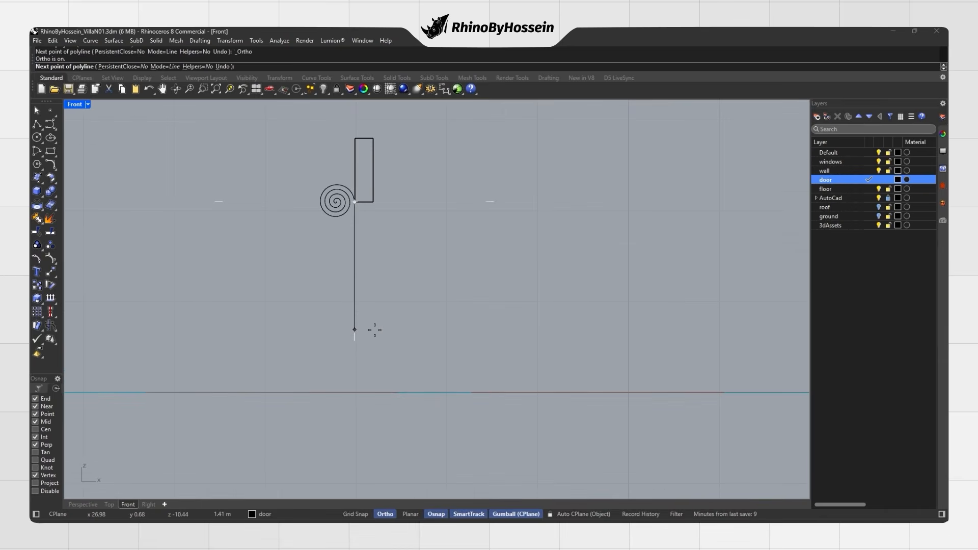
left_click(370, 326)
key("Return")
Join the spiral and the vertical line into one curve and select it.
scroll(377, 240, "up", 5)
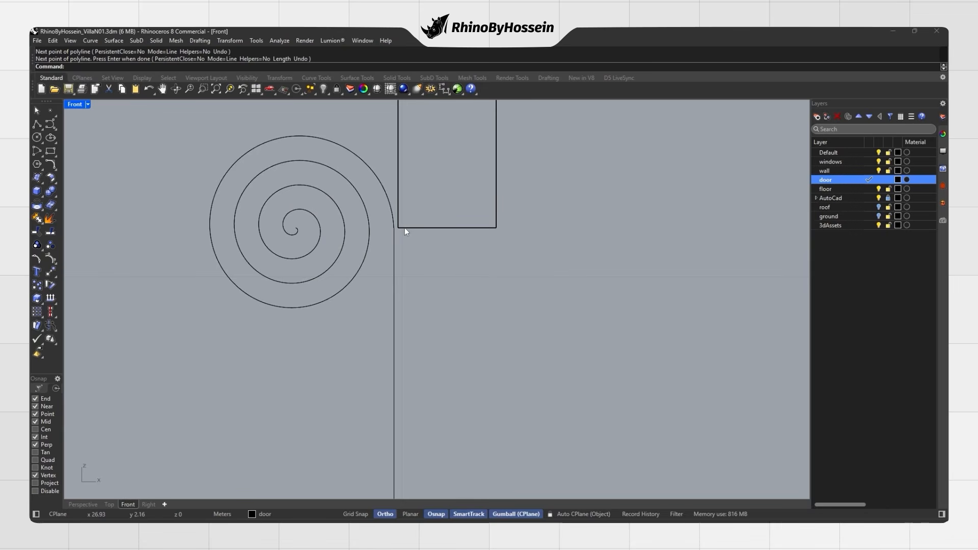
scroll(405, 227, "up", 2)
left_click(391, 232)
left_click(390, 219, "shift")
left_click(48, 219)
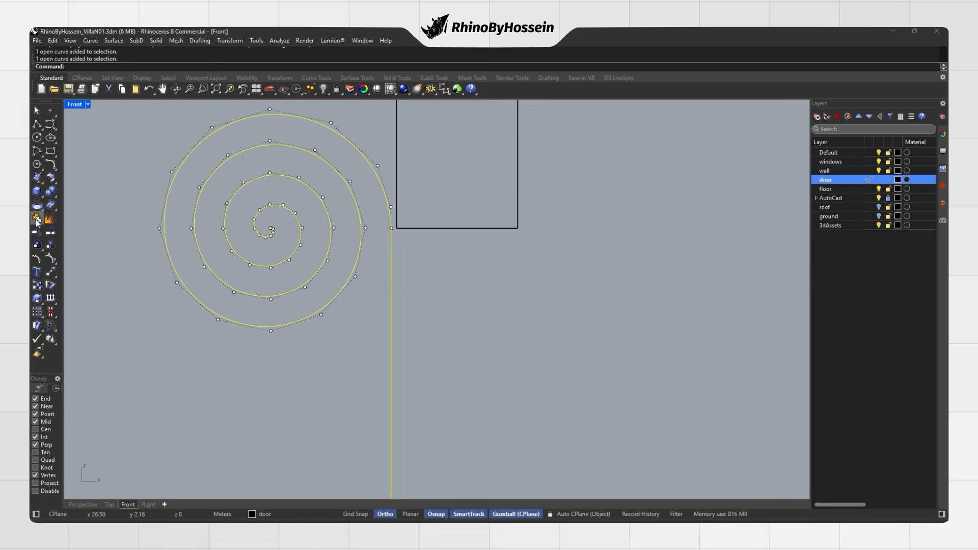
left_click(375, 246)
left_click(389, 212)
left_click(383, 232)
left_click(343, 216)
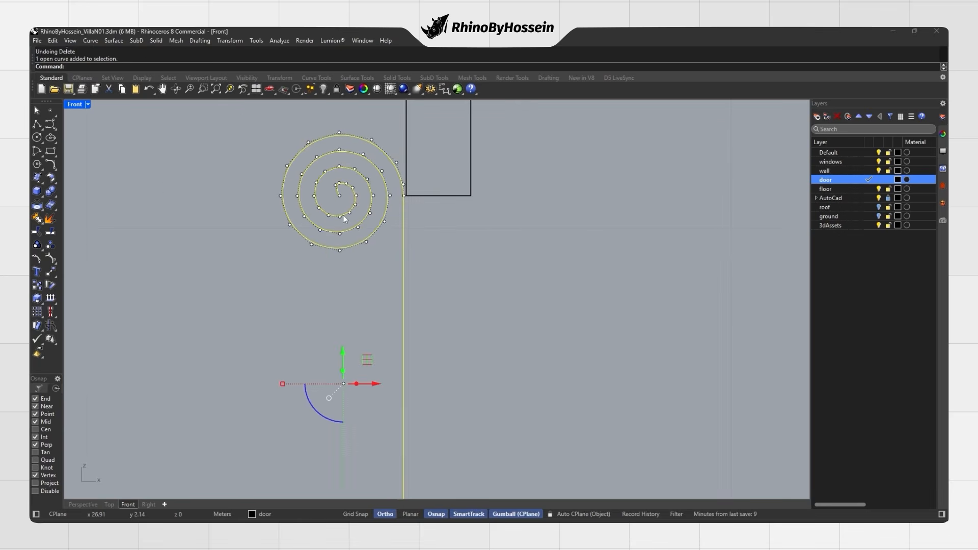
Offset the joined curve by 0.01 with flat caps into a closed profile, and select that profile.
type("offset")
key("Return")
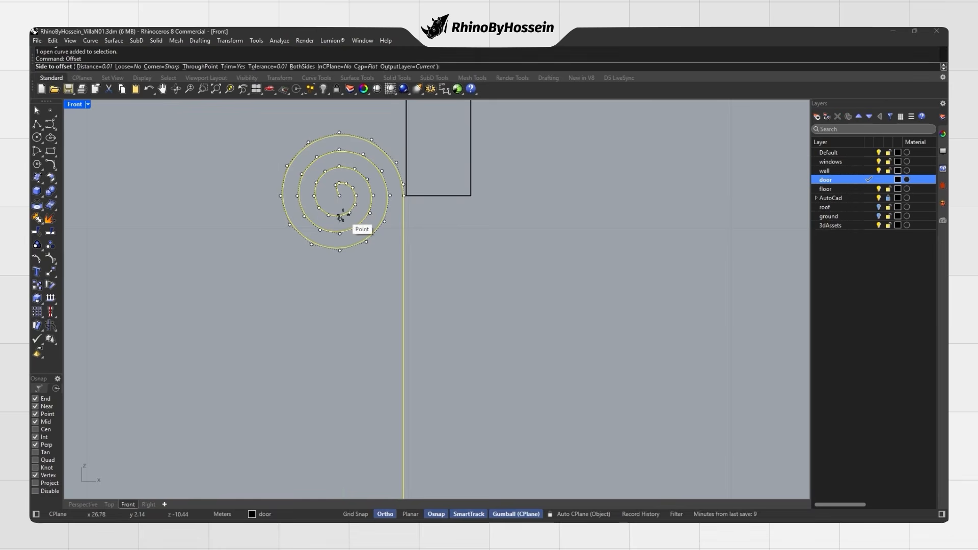
type(".01")
key("Return")
scroll(337, 191, "up", 5)
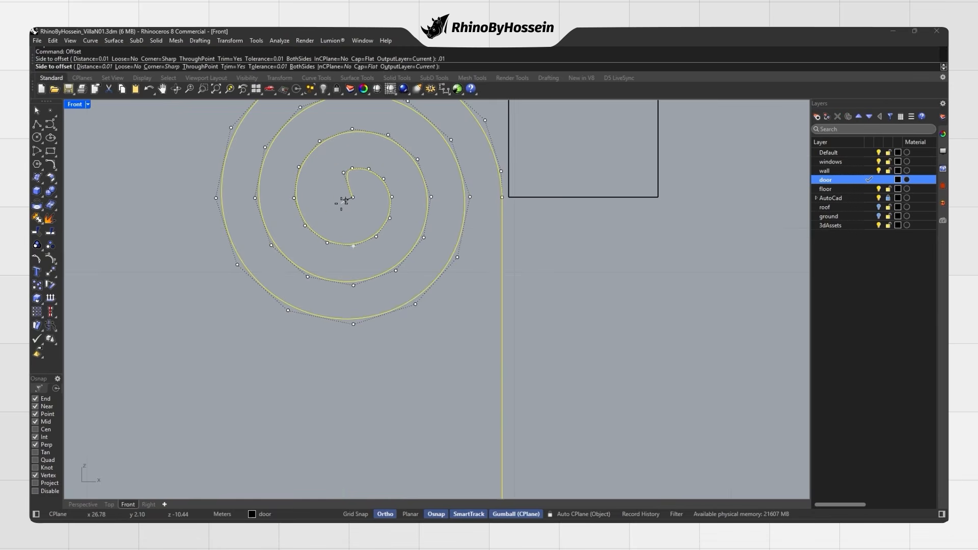
key("Return")
scroll(339, 202, "down", 4)
left_click(433, 225)
key("Escape")
scroll(395, 223, "down", 10)
right_click_drag(413, 247, 403, 223)
left_click(401, 229)
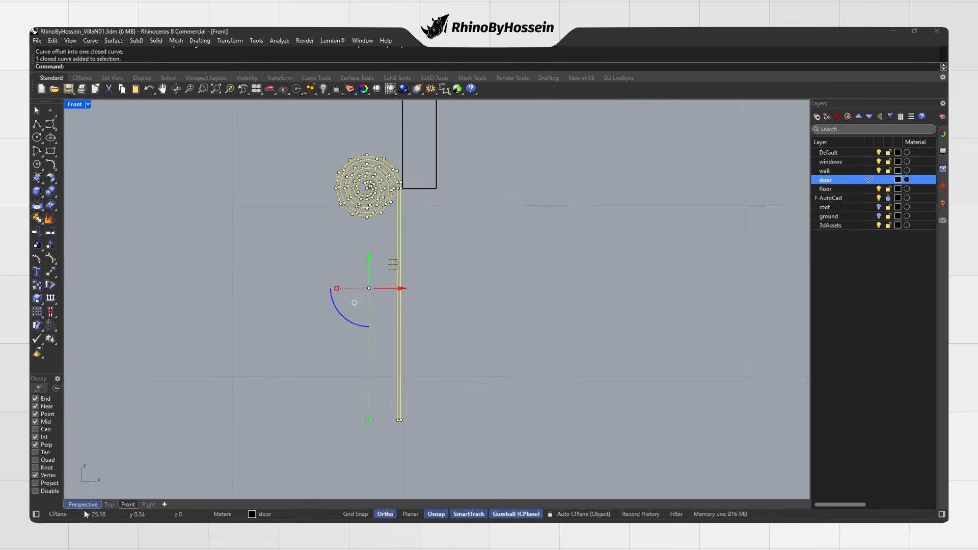
Extrude the closed spiral profile as a solid along the lintel to its far end in the Perspective view.
left_click(80, 504)
scroll(403, 359, "up", 8)
right_click_drag(427, 355, 388, 391)
left_click(40, 198)
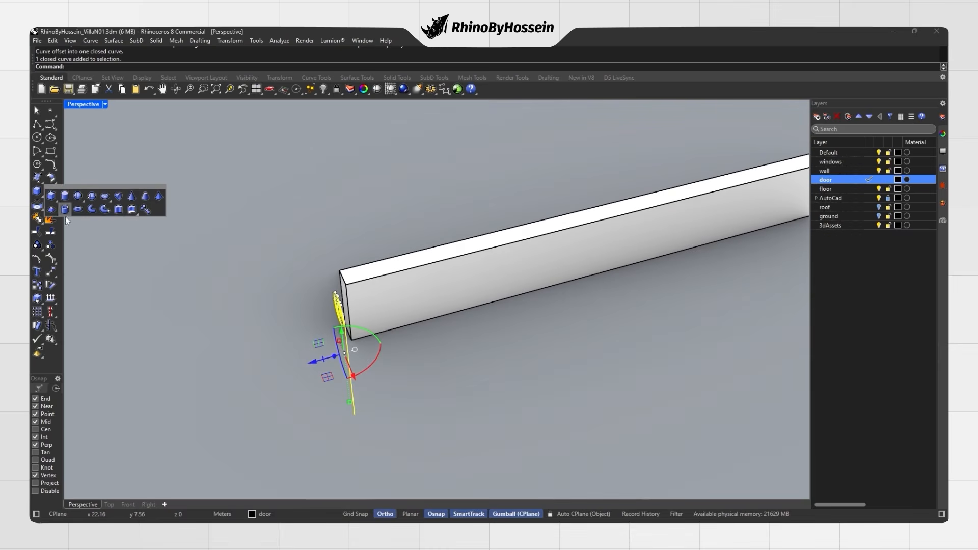
left_click(118, 210)
scroll(244, 231, "down", 5)
right_click_drag(306, 228, 128, 261, "shift")
scroll(385, 264, "up", 3)
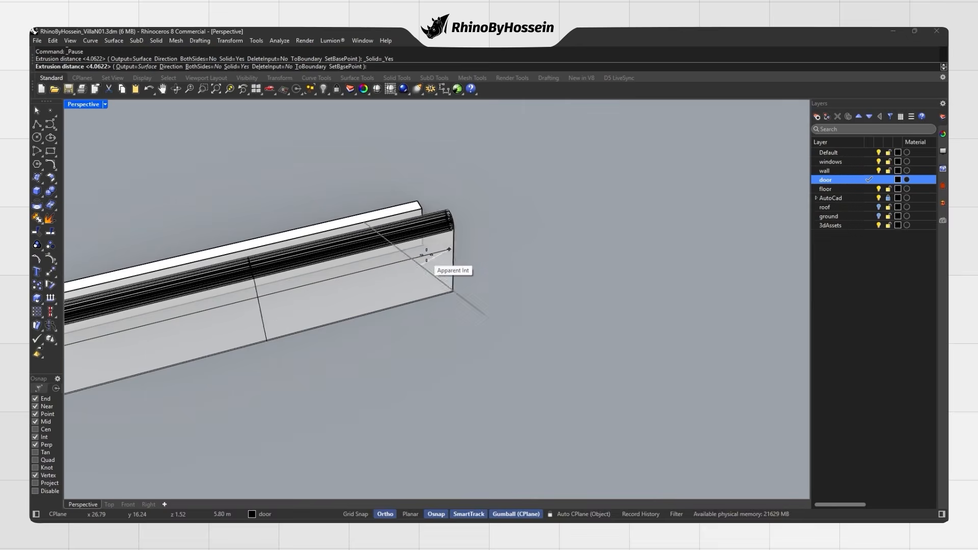
left_click(427, 249)
Delete the leftover profile curve and show all hidden parts of the villa again.
scroll(425, 257, "down", 3)
right_click_drag(422, 263, 488, 216)
key("Delete")
left_click(328, 92)
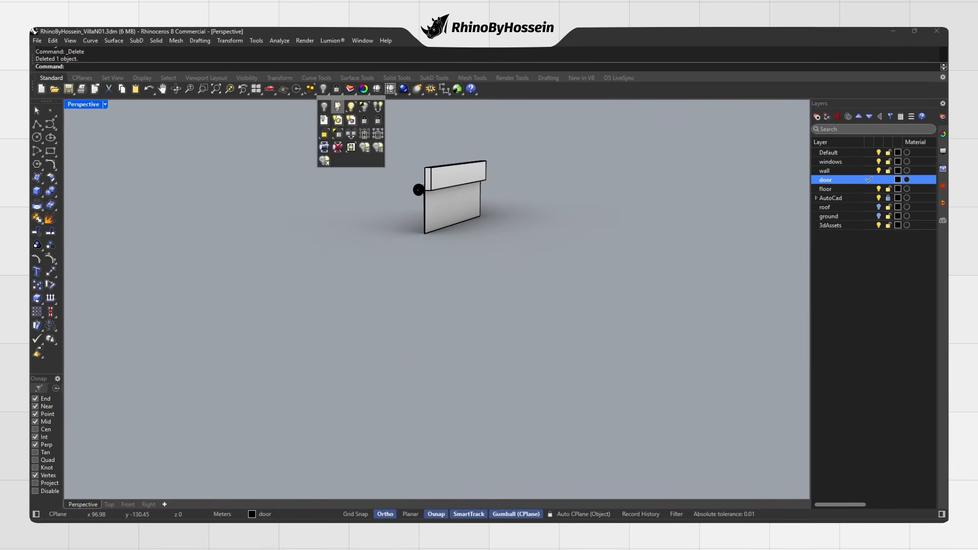
left_click(338, 105)
right_click_drag(349, 168, 574, 275)
scroll(534, 225, "up", 6)
scroll(509, 208, "down", 7)
scroll(377, 207, "down", 8)
right_click_drag(751, 252, 438, 257)
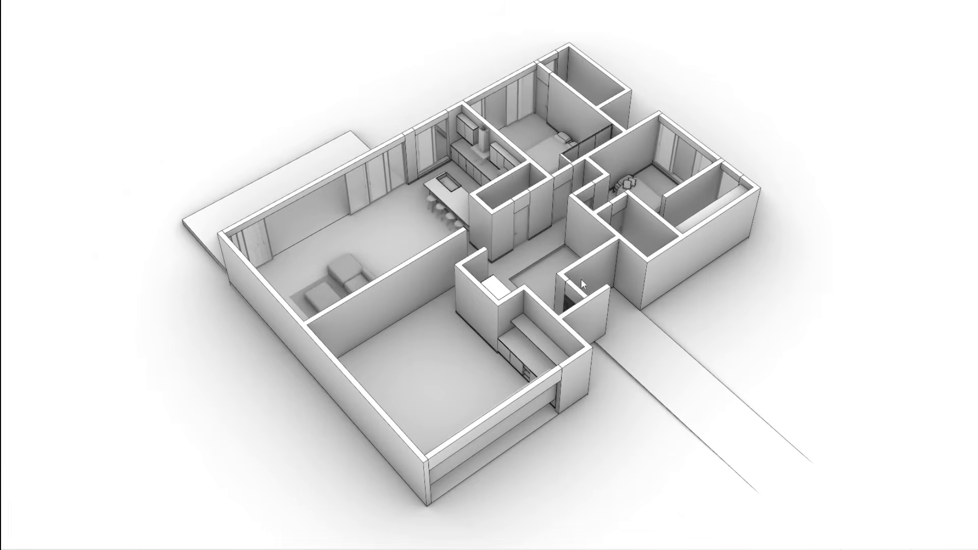
Examine the villa from above, focusing on the bedrooms, their wardrobes and shelving.
right_click_drag(581, 280, 433, 292)
right_click_drag(573, 304, 423, 321)
scroll(540, 341, "up", 6)
right_click_drag(423, 321, 257, 229, "shift")
scroll(230, 212, "up", 6)
right_click_drag(240, 183, 312, 295)
scroll(468, 288, "down", 6)
right_click_drag(554, 288, 509, 186, "shift")
scroll(510, 186, "down", 6)
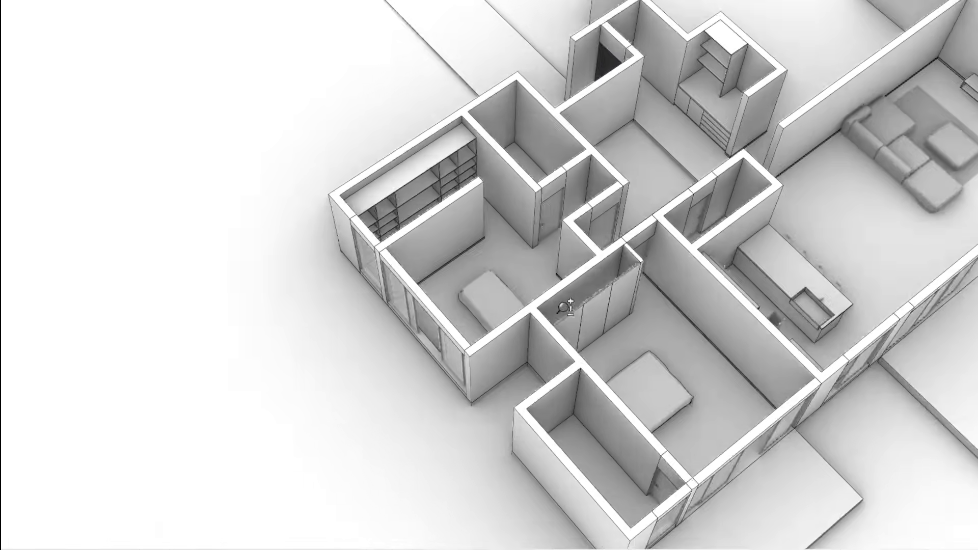
right_click_drag(567, 313, 473, 286)
scroll(535, 357, "up", 6)
right_click_drag(541, 438, 535, 280, "shift")
left_click(567, 277)
left_click_drag(505, 246, 476, 247)
right_click_drag(633, 275, 567, 310, "shift")
key("Escape")
right_click_drag(509, 214, 551, 257, "shift")
right_click_drag(552, 257, 432, 259)
right_click_drag(459, 244, 539, 266, "shift")
Examine the kitchen's cabinets, island and stools and the adjoining rooms from above.
scroll(204, 130, "up", 5)
right_click_drag(204, 130, 375, 171, "shift")
scroll(367, 183, "down", 2)
right_click_drag(550, 229, 422, 245)
right_click_drag(404, 187, 411, 267, "shift")
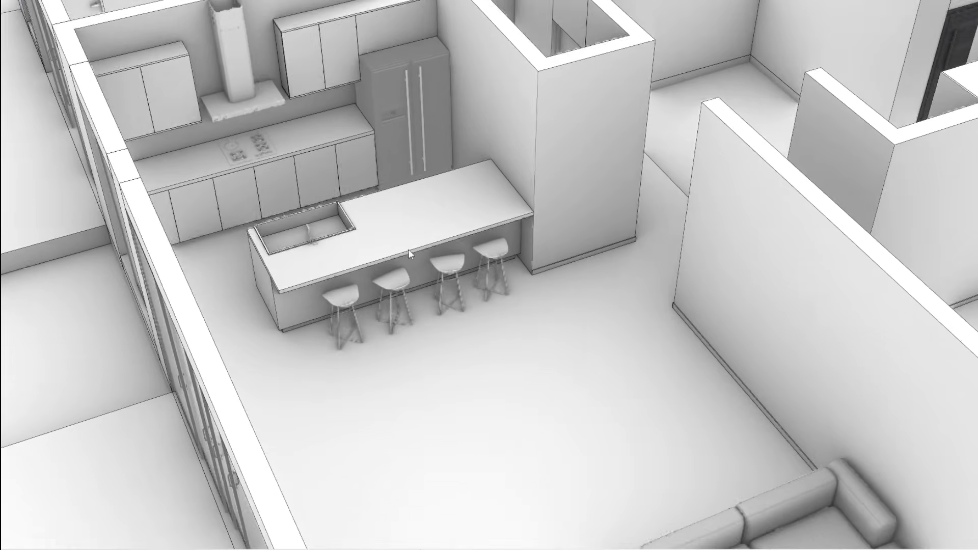
scroll(395, 256, "down", 2)
right_click_drag(634, 234, 478, 304, "shift")
right_click_drag(761, 281, 459, 176, "shift")
scroll(574, 246, "down", 8)
right_click_drag(492, 252, 739, 285)
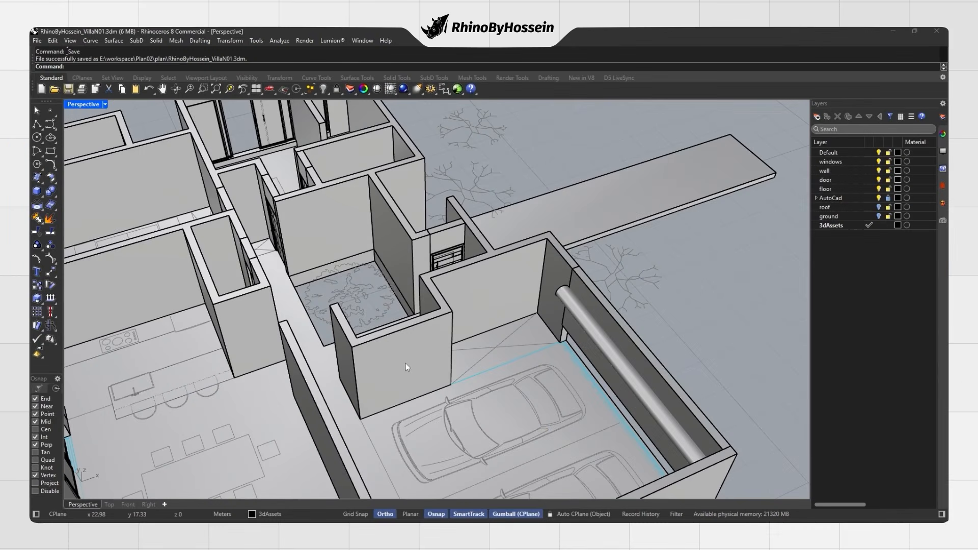
Isolate the stepped wall between the garage and the tree courtyard.
left_click(407, 362)
scroll(478, 360, "up", 2)
scroll(484, 356, "down", 2)
left_click(325, 90)
left_click(366, 116)
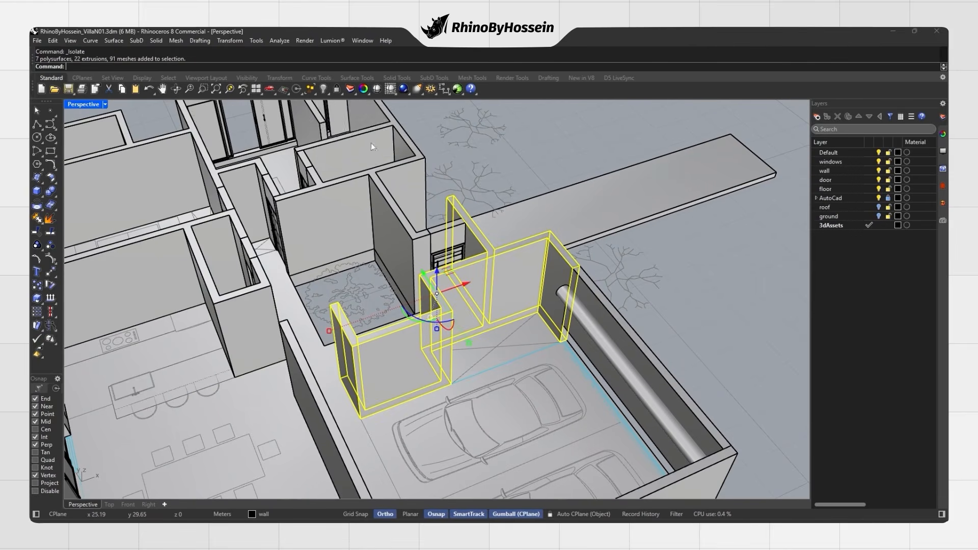
left_click(636, 283)
right_click_drag(559, 288, 565, 288)
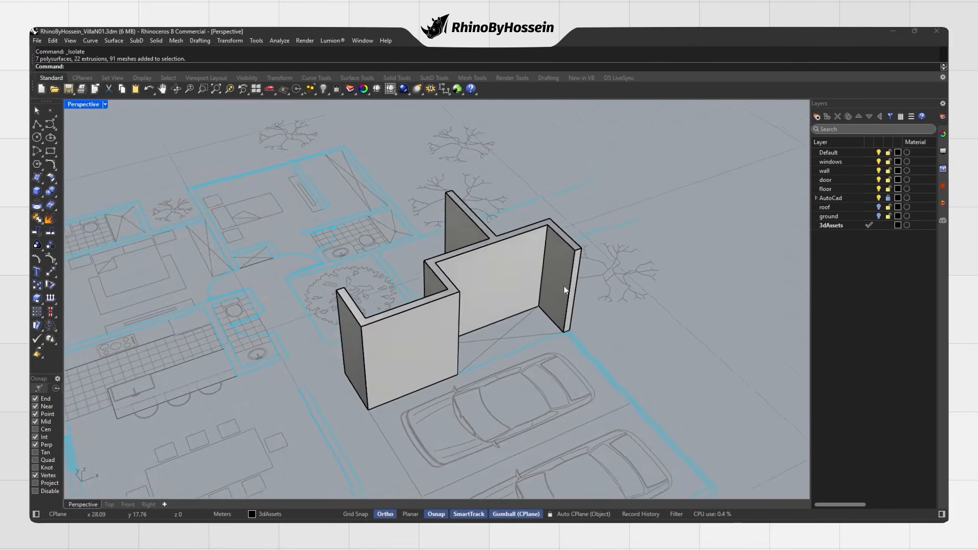
Hide the AutoCad layer, then create a layer named closets and make it current.
left_click(879, 198)
right_click_drag(659, 273, 659, 264)
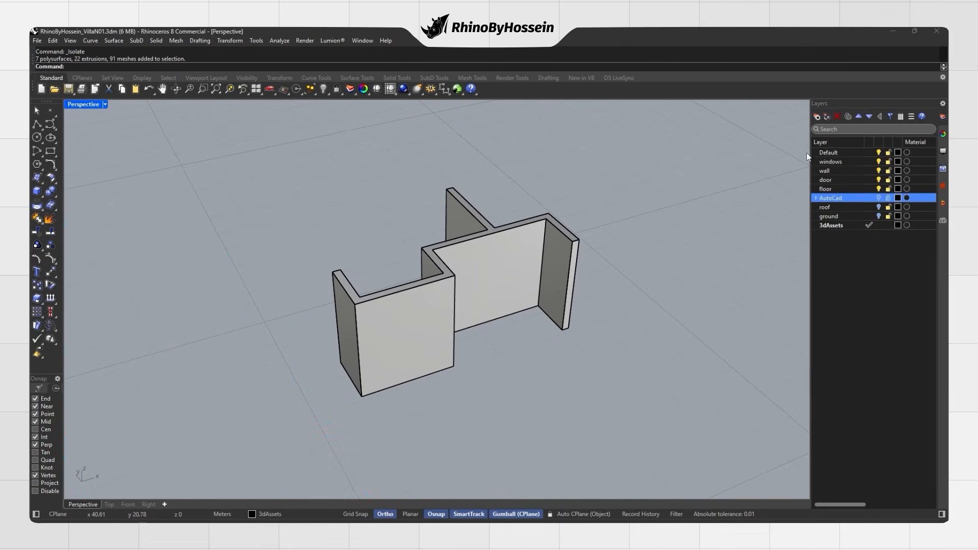
left_click(816, 117)
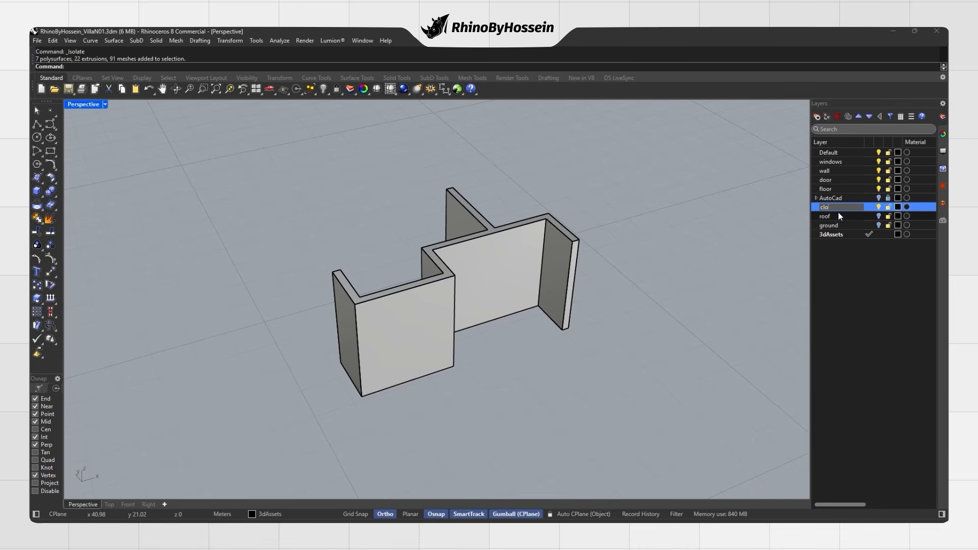
left_click(869, 206)
right_click_drag(703, 254, 136, 181)
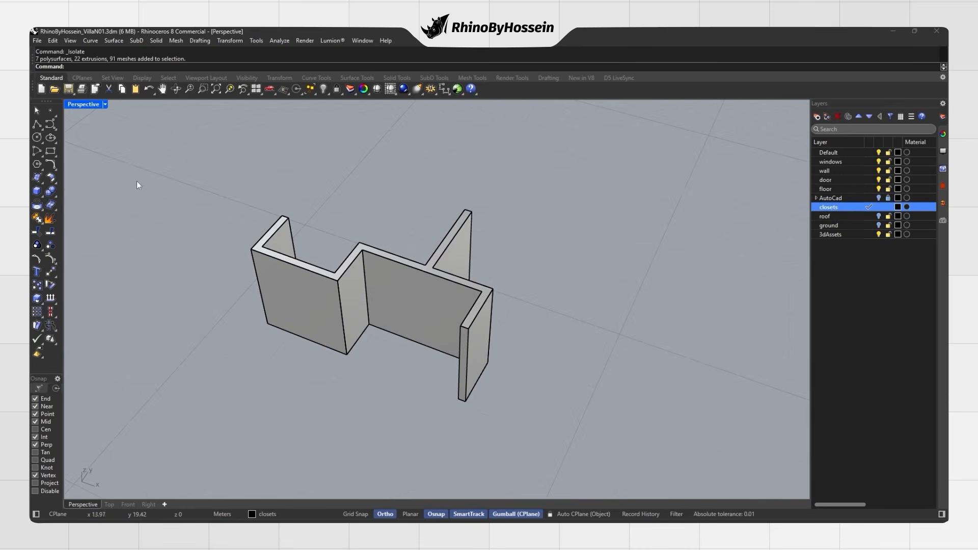
Model a box 0.05 high that fills the floor of the wall recess on the garage side.
left_click(37, 190)
scroll(327, 302, "up", 3)
left_click(373, 328)
right_click_drag(373, 329, 603, 395)
left_click(613, 384)
type(".05")
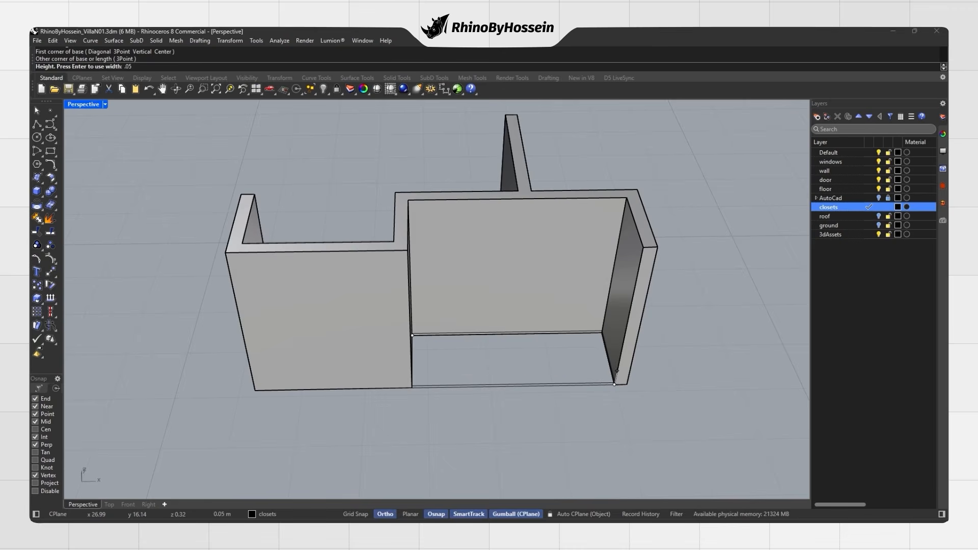
key("Return")
Move the recess slab up by 0.9 to form a countertop.
left_click(596, 370)
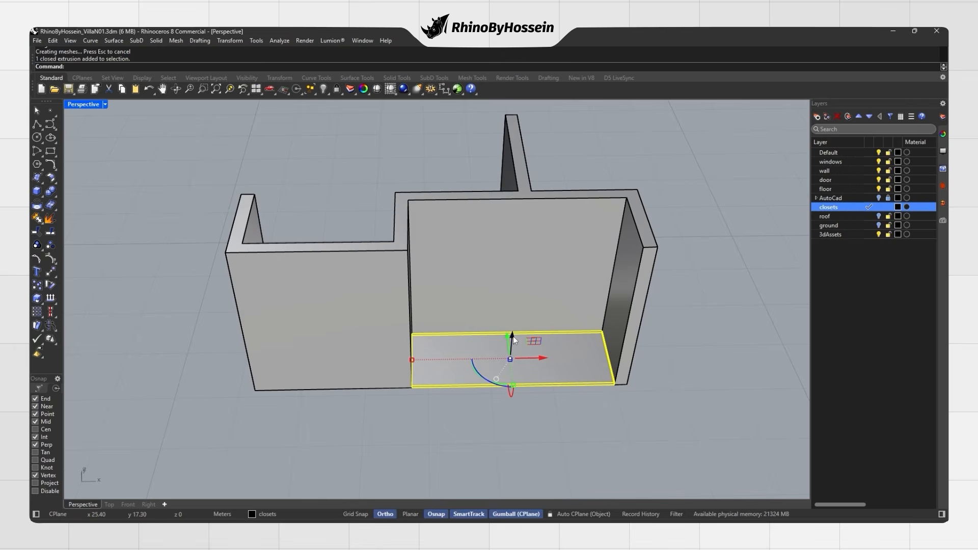
left_click(513, 336)
type(".9")
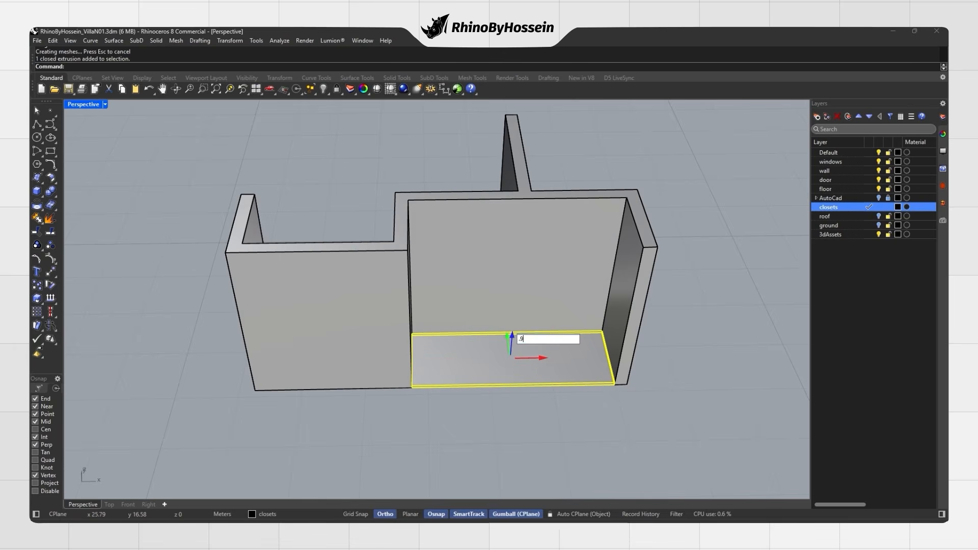
key("Return")
left_click(537, 365)
Draw a closed polyline 0.02 deep along the recess's front floor edge, spanning between both side walls.
right_click_drag(537, 366, 438, 342)
scroll(351, 277, "up", 5)
right_click_drag(351, 296, 329, 283)
left_click(36, 124)
scroll(413, 328, "up", 5)
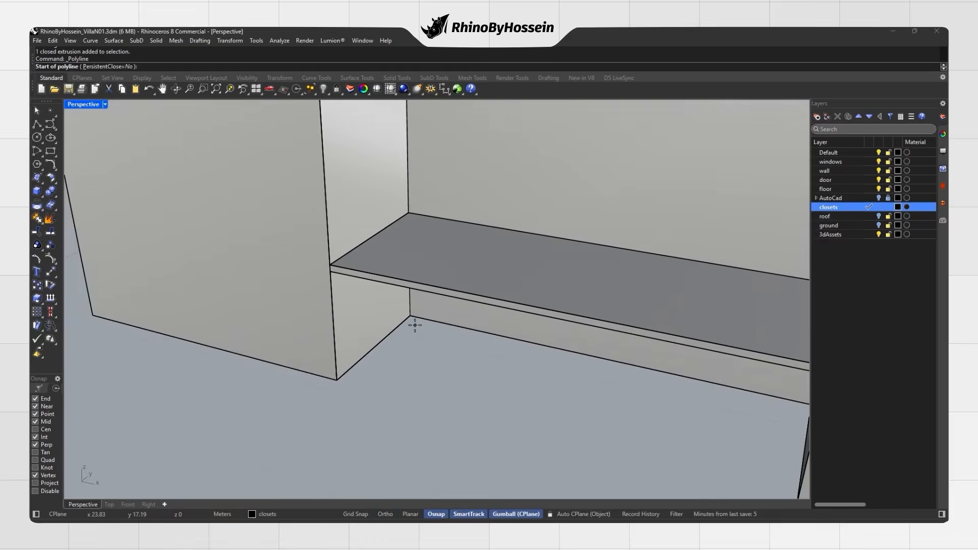
scroll(415, 325, "down", 4)
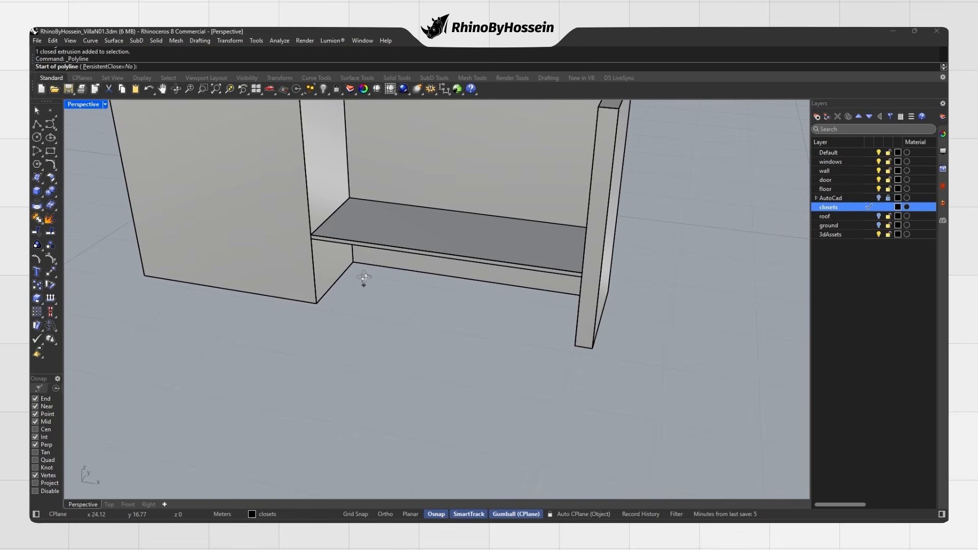
scroll(417, 301, "up", 3)
left_click(235, 304)
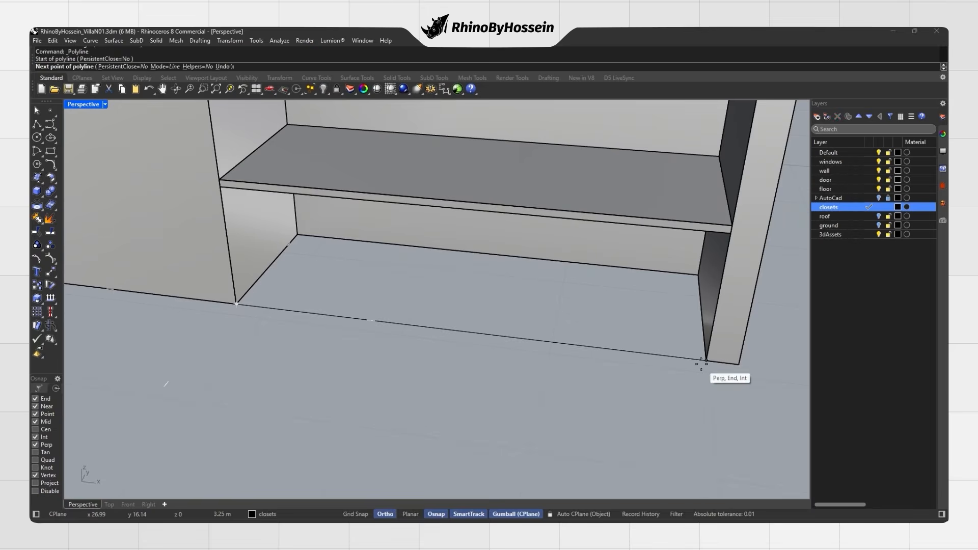
left_click(701, 363)
scroll(701, 356, "up", 2)
type(".2")
key("BackSpace")
type("02")
key("Return")
left_click(701, 345)
scroll(672, 349, "down", 3)
scroll(199, 301, "up", 3)
left_click(182, 301)
left_click(179, 302)
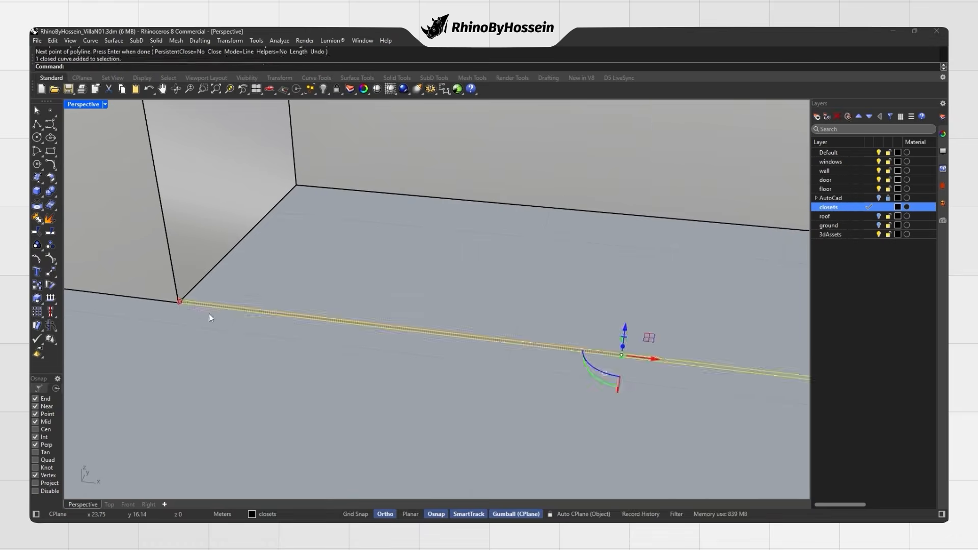
Extrude the thin front profile 0.14 upward as a solid and delete its source curve.
scroll(208, 314, "down", 3)
left_click(40, 198)
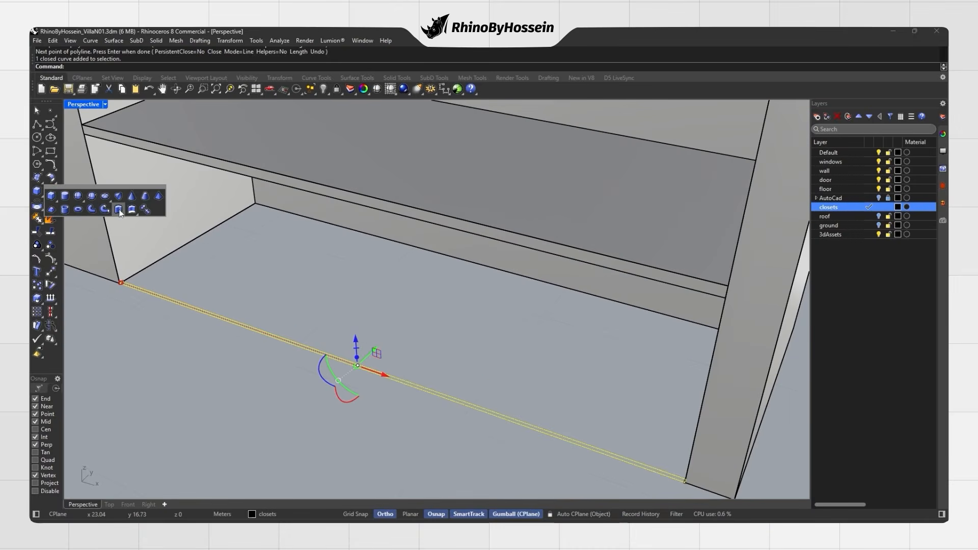
left_click(118, 210)
type(".15")
key("Return")
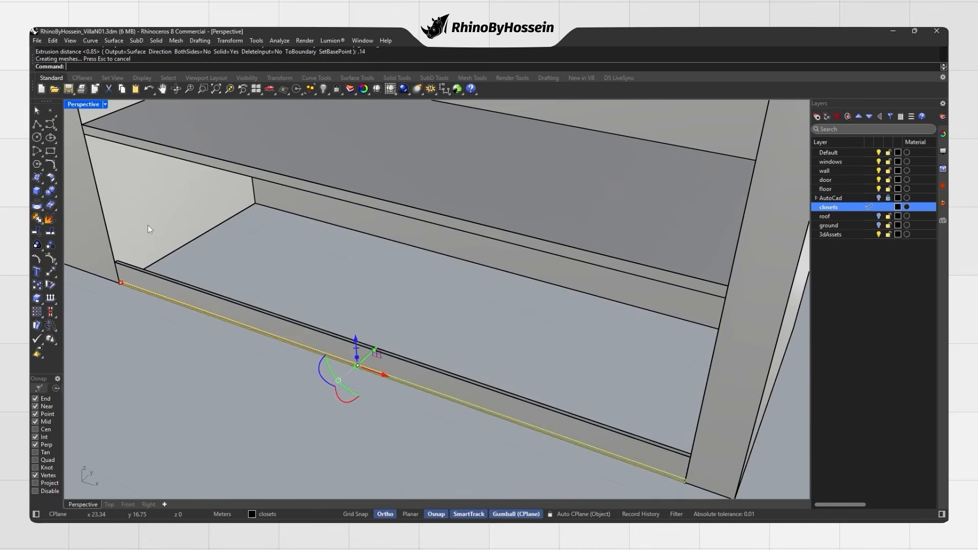
key("Delete")
Move the low front board 0.05 inward, toward the back of the recess.
left_click(211, 302)
right_click_drag(387, 350, 295, 353)
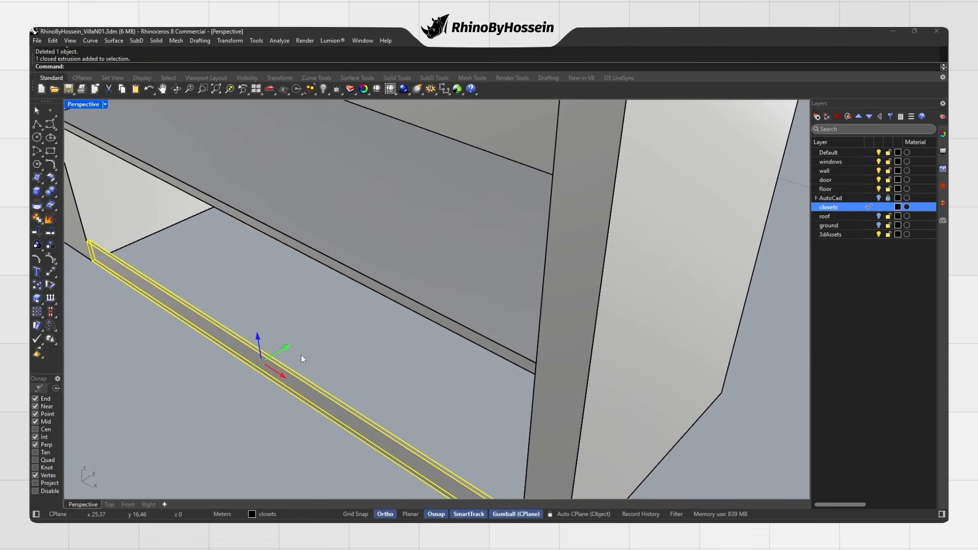
type(".")
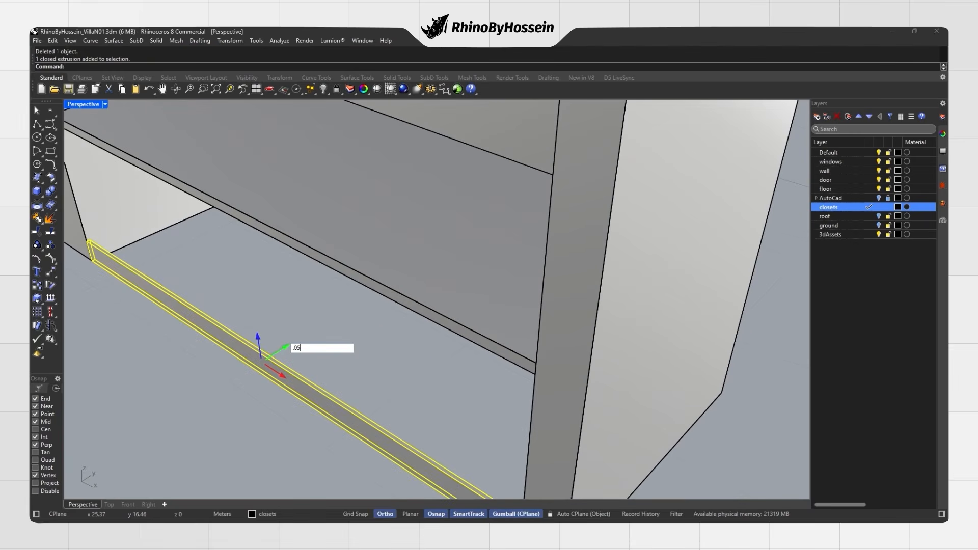
type("05")
key("Return")
key("Escape")
Draw a rectangle covering the recess floor and raise it to the level of the front board's top.
scroll(315, 358, "up", 3)
right_click_drag(304, 349, 403, 303)
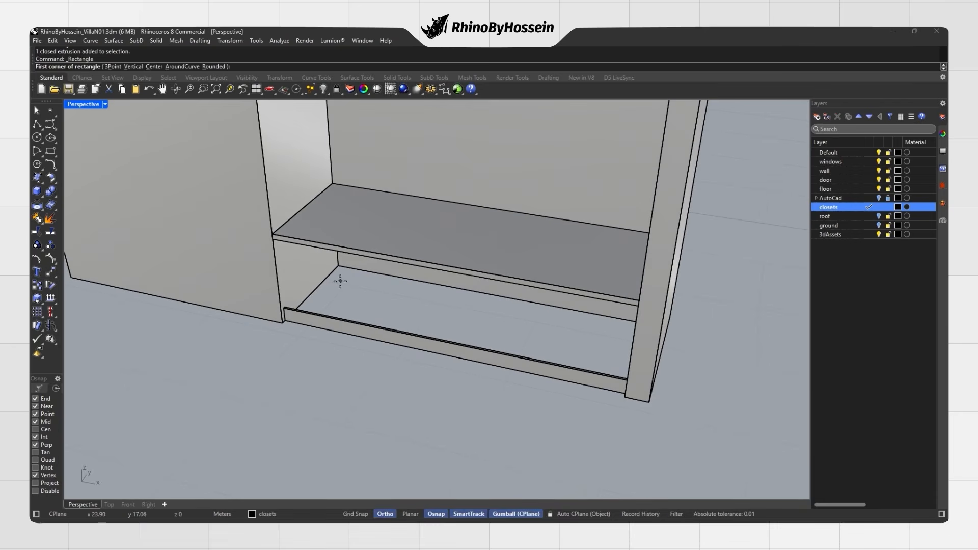
left_click(338, 267)
scroll(605, 394, "up", 2)
left_click(626, 400)
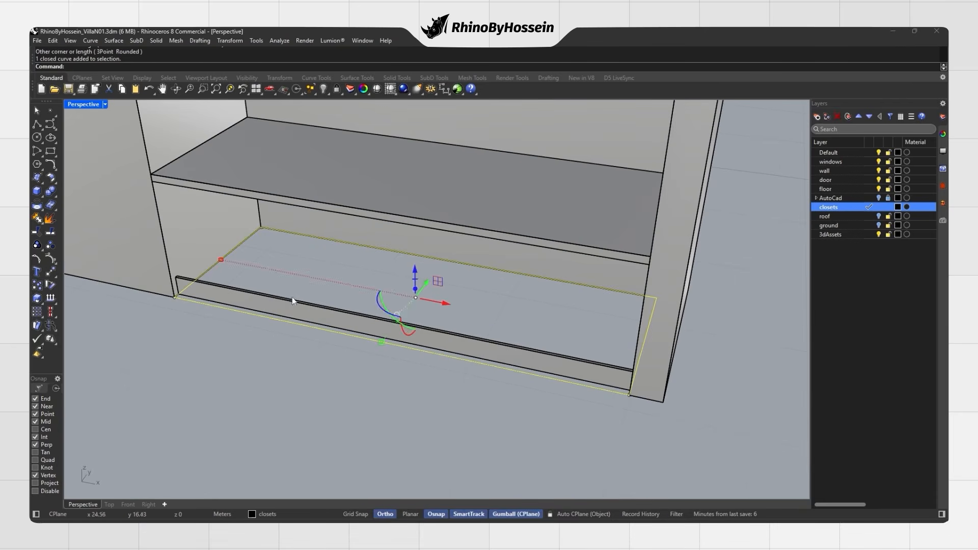
type("0.1")
key("Return")
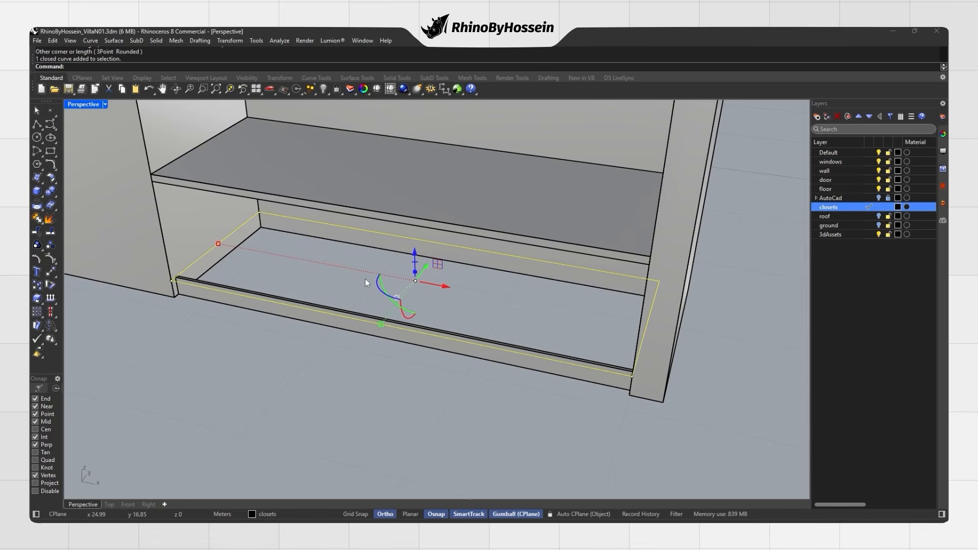
Extrude the floor rectangle 0.02 as a solid base panel and delete its source curve.
left_click(44, 201)
left_click(135, 202)
type(".")
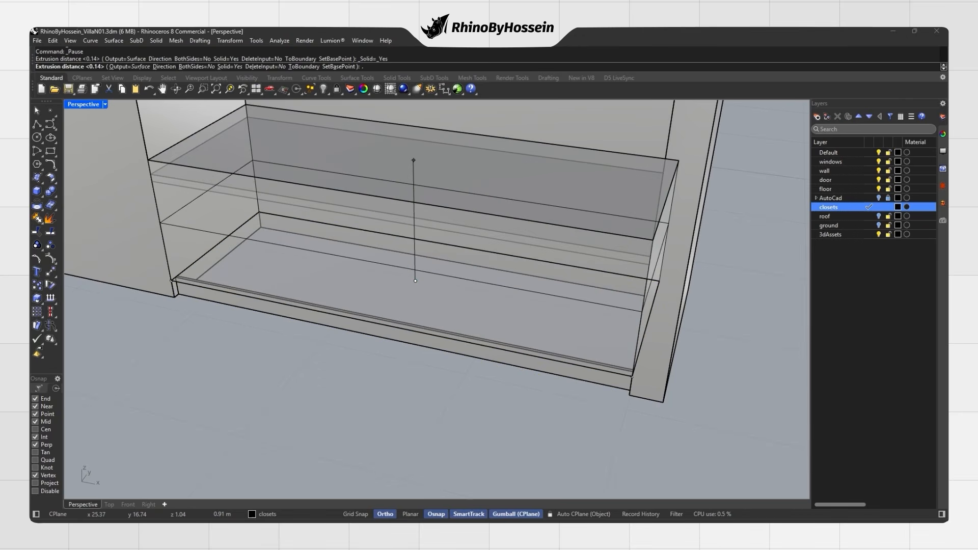
type("02")
key("Return")
right_click_drag(207, 252, 253, 288)
key("Delete")
Draw a closed polyline 0.02 wide on the base panel along the left side wall, spanning front to back.
scroll(161, 203, "up", 2)
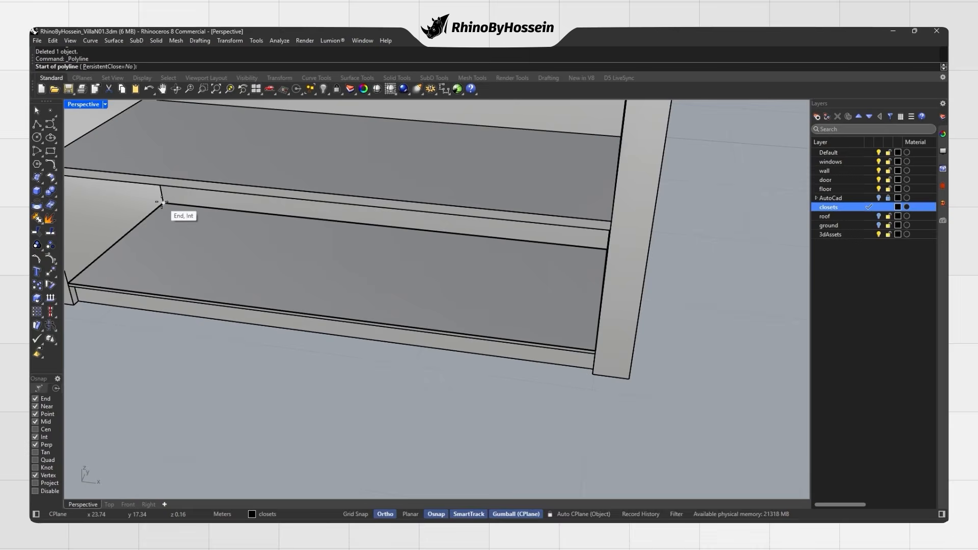
scroll(100, 286, "down", 2)
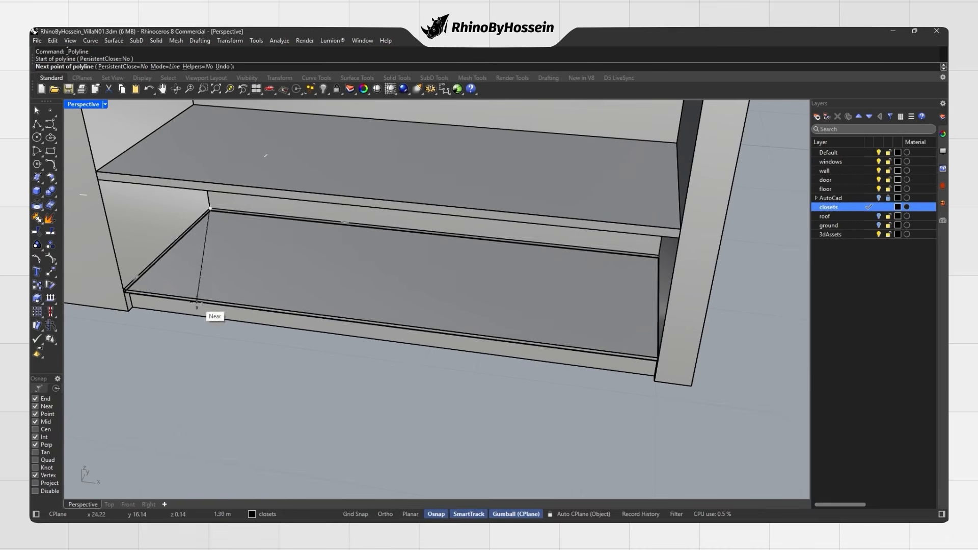
left_click(125, 289)
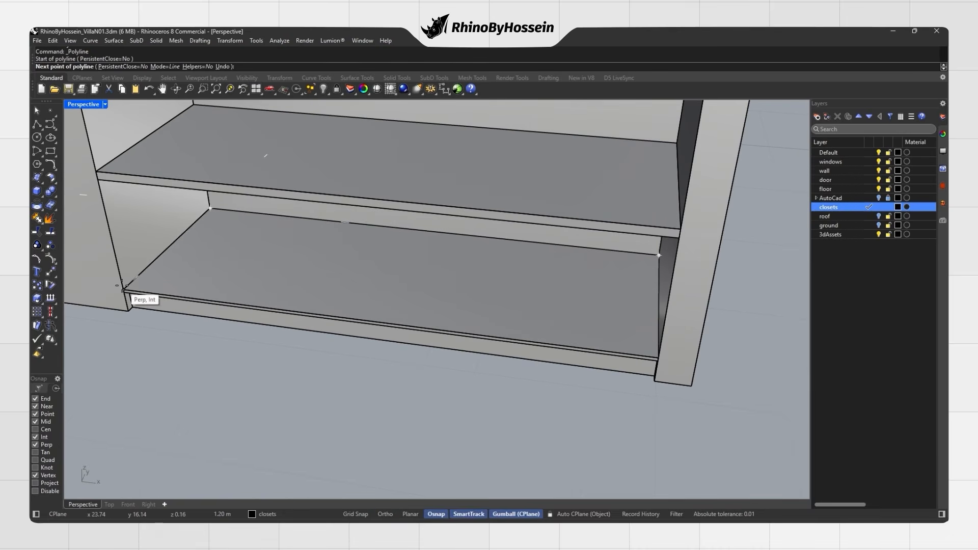
scroll(152, 298, "up", 2)
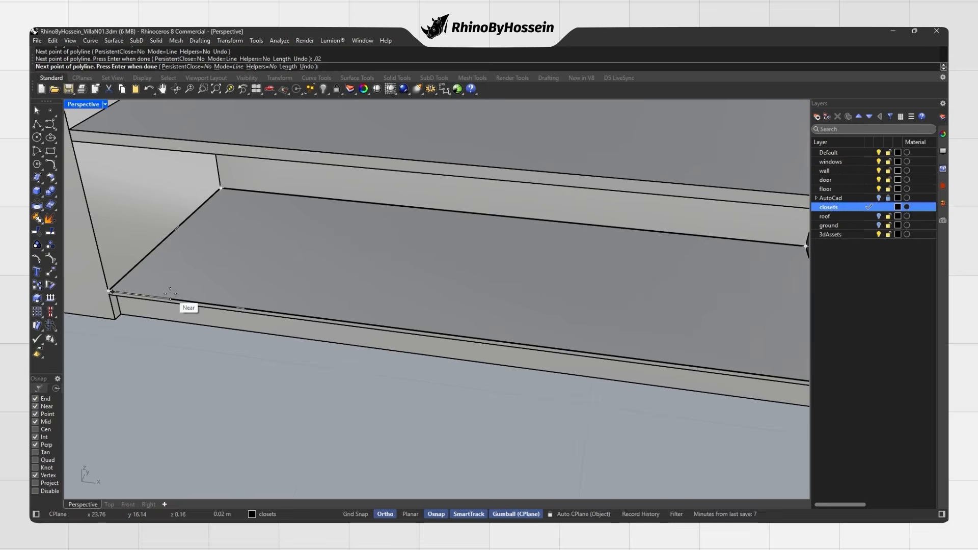
left_click(165, 288)
scroll(219, 195, "up", 5)
left_click(234, 186)
left_click(225, 185)
left_click(227, 195)
left_click(255, 221)
Move the thin divider profile along the base panel, away from the left side wall, redoing the first attempt.
scroll(326, 275, "down", 4)
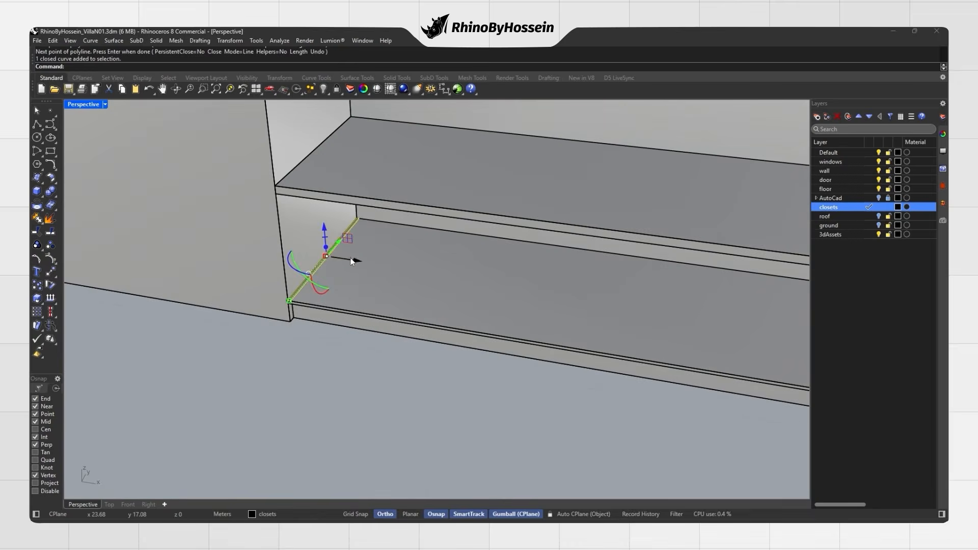
key("Return")
scroll(402, 284, "down", 2)
key("ctrl+z")
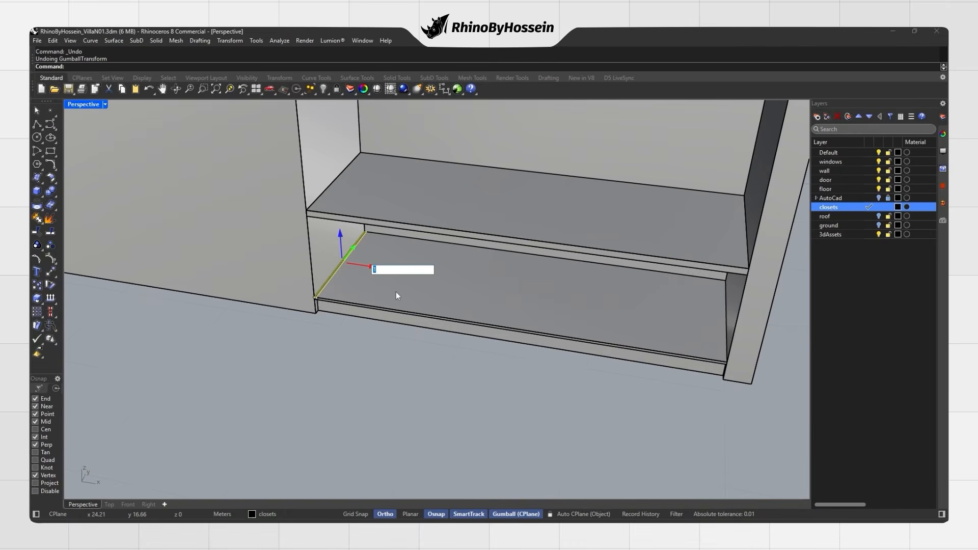
key("Return")
Extrude the divider profile up to the countertop's underside as a solid and delete the curve.
left_click(43, 196)
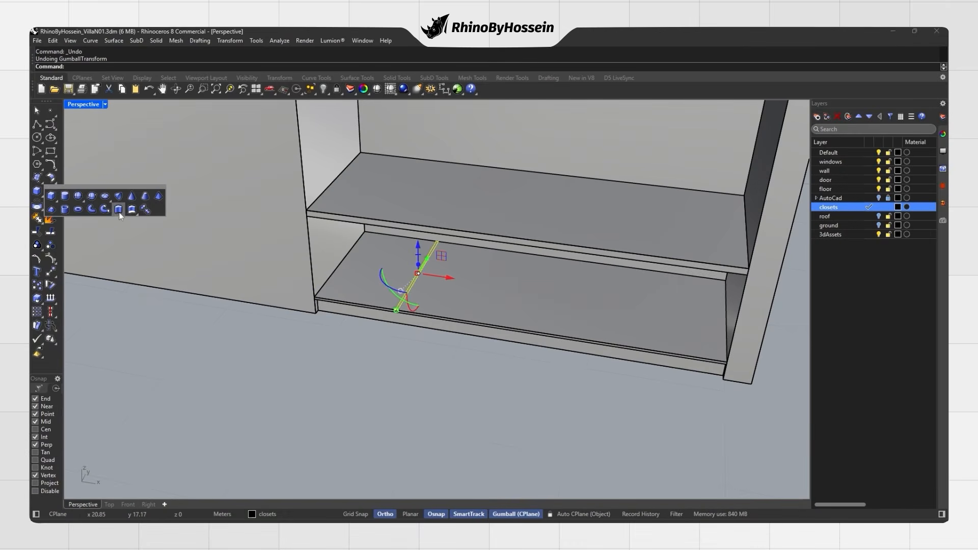
left_click(118, 211)
scroll(309, 229, "up", 5)
left_click(311, 205)
scroll(328, 249, "down", 5)
mouse_move(331, 249)
right_mouse_down()
mouse_move(307, 257)
mouse_move(376, 258)
mouse_move(322, 264)
right_mouse_up()
key("Delete")
Copy the divider toward the recess's middle, using the distance from the left wall corner to the divider as spacing.
left_click(323, 264)
left_click(39, 285)
scroll(242, 304, "up", 3)
left_click(241, 283)
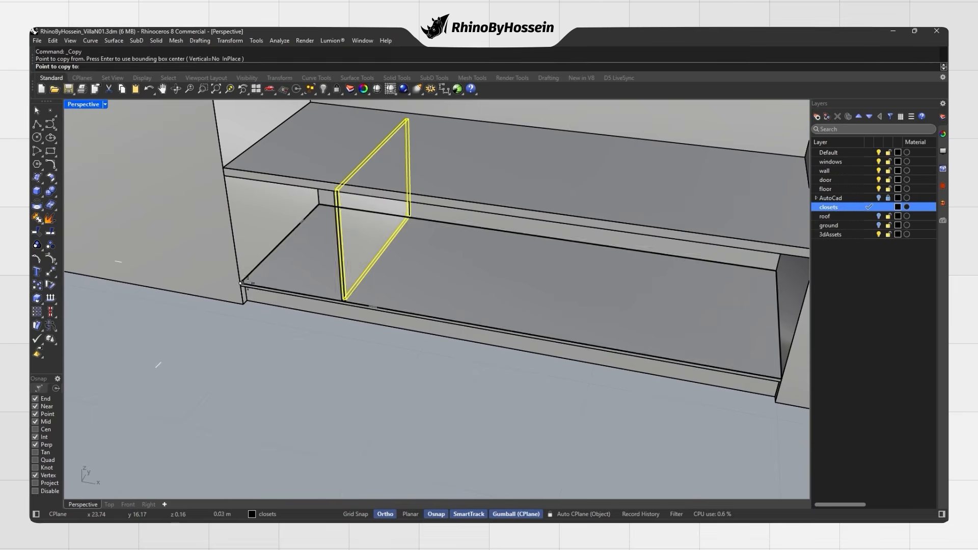
left_click(347, 301)
right_click(375, 307)
Mirror both dividers across the recess's midline to divide its other half.
scroll(376, 307, "down", 3)
right_click_drag(376, 306, 418, 340)
left_click(419, 340)
right_click_drag(478, 288, 424, 310, "shift")
left_click(427, 304)
left_click(334, 304)
left_click(428, 301, "shift")
key("Return")
left_click(451, 323)
left_click(437, 373)
right_click_drag(437, 373, 398, 352)
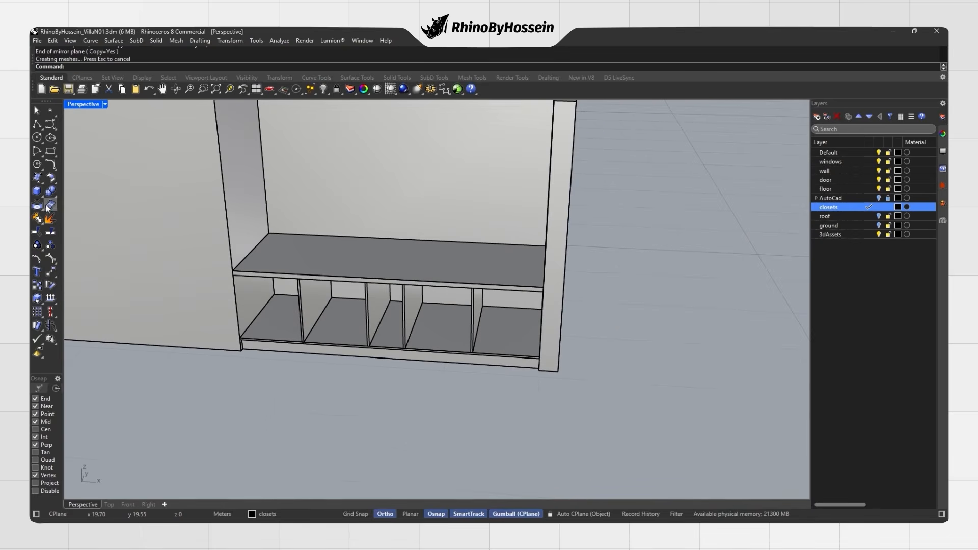
Draw a 0.02 thick box shelf between the two middle dividers and raise it 0.2.
left_click(38, 190)
scroll(408, 332, "up", 3)
left_click(381, 305)
scroll(397, 346, "up", 3)
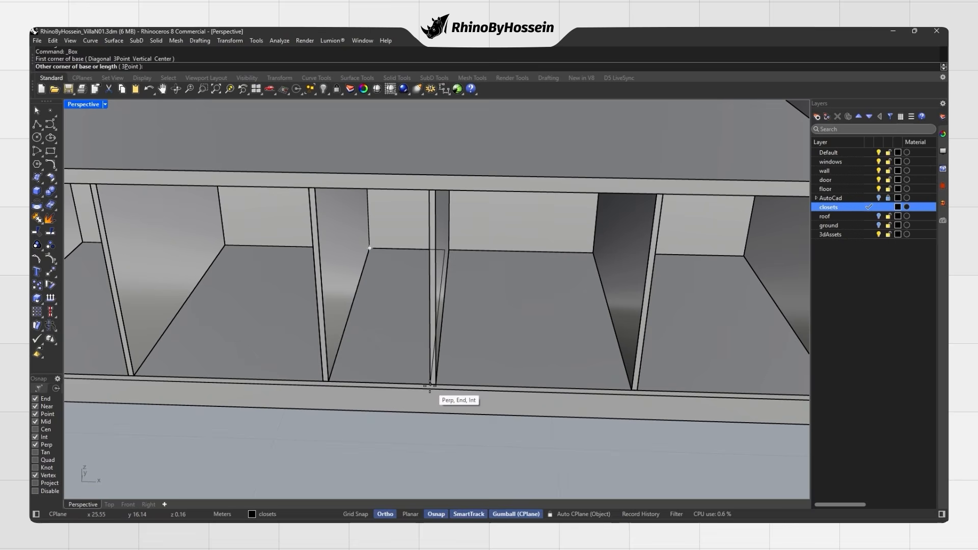
left_click(430, 383)
key("Return")
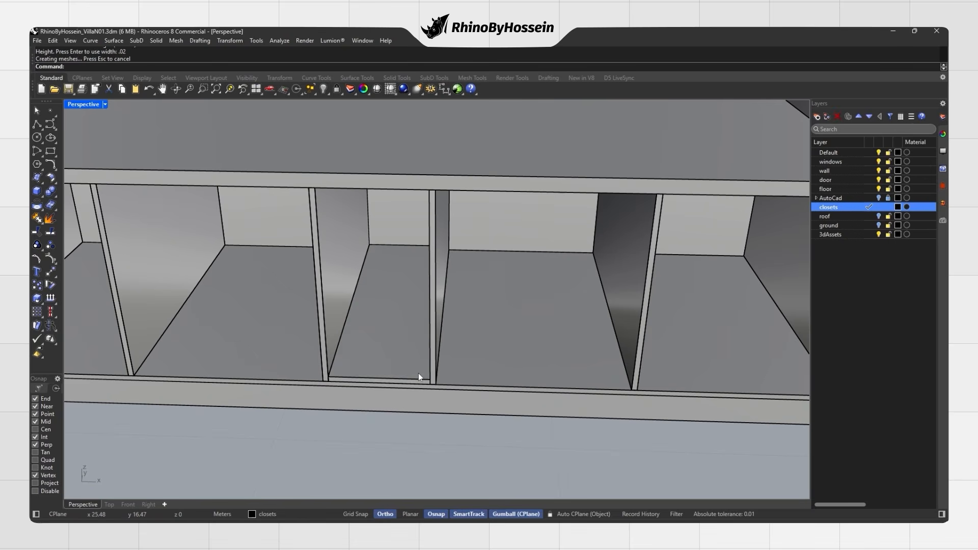
type(".2")
key("Return")
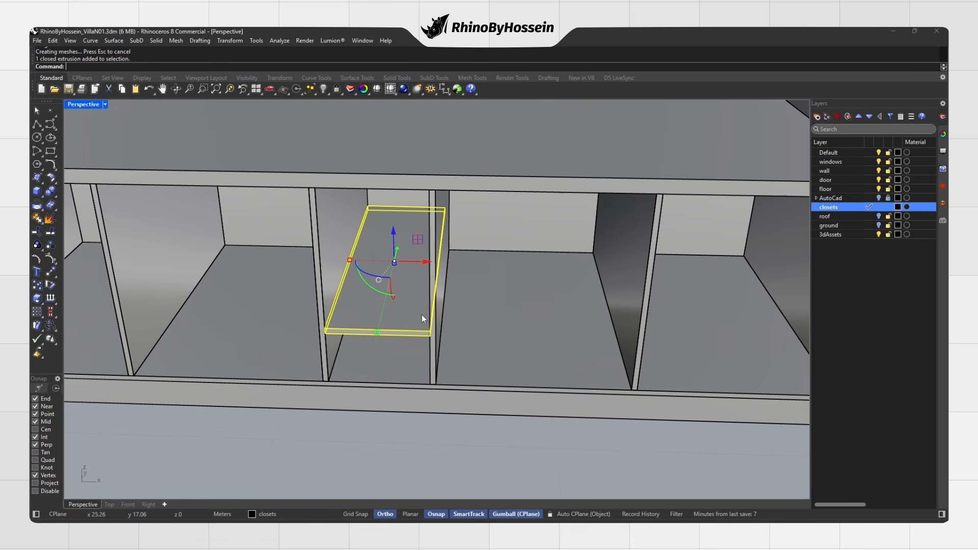
Copy the shelf above the first one between the middle dividers and raise the copy further.
left_click(37, 288)
key("ctrl+z")
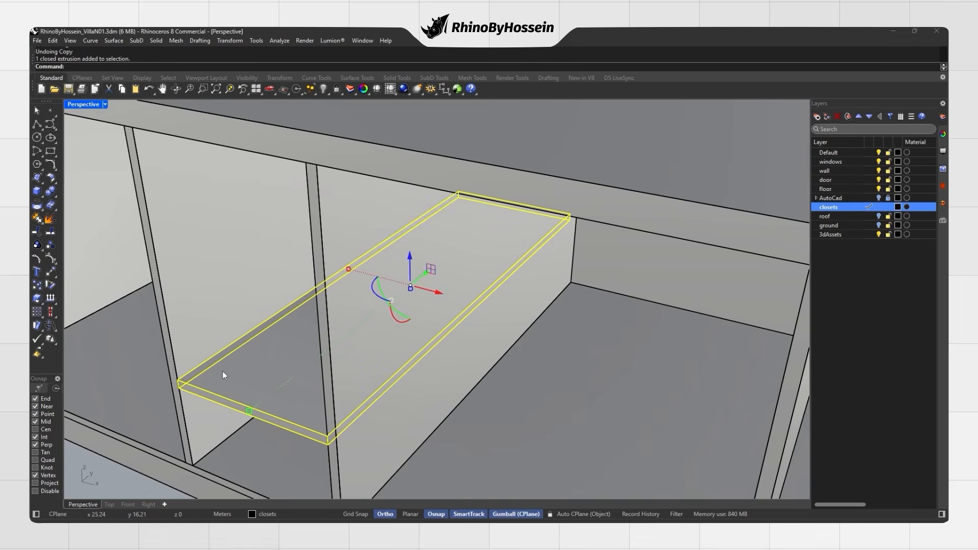
left_click(36, 288)
left_click(193, 464)
left_click(178, 380)
key("Return")
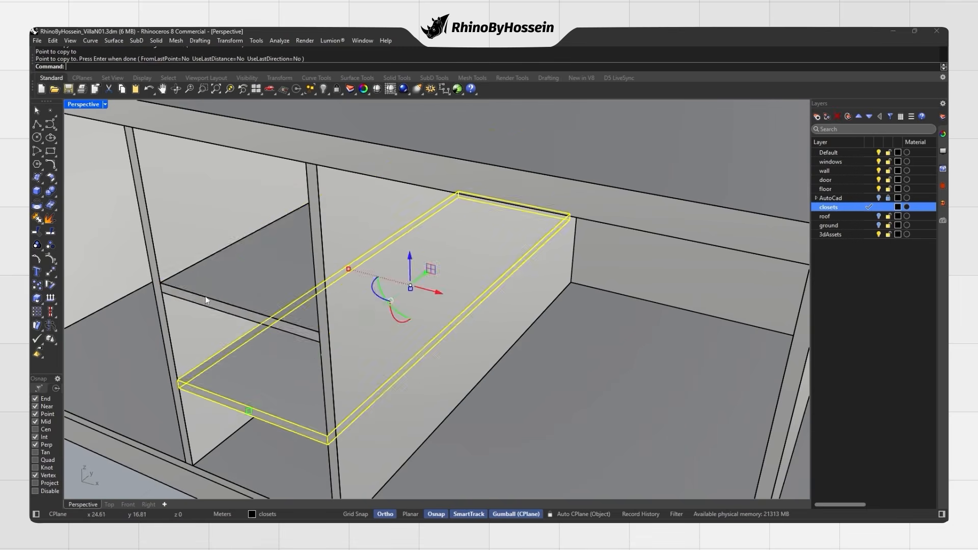
left_click(202, 305)
key("Return")
key("Escape")
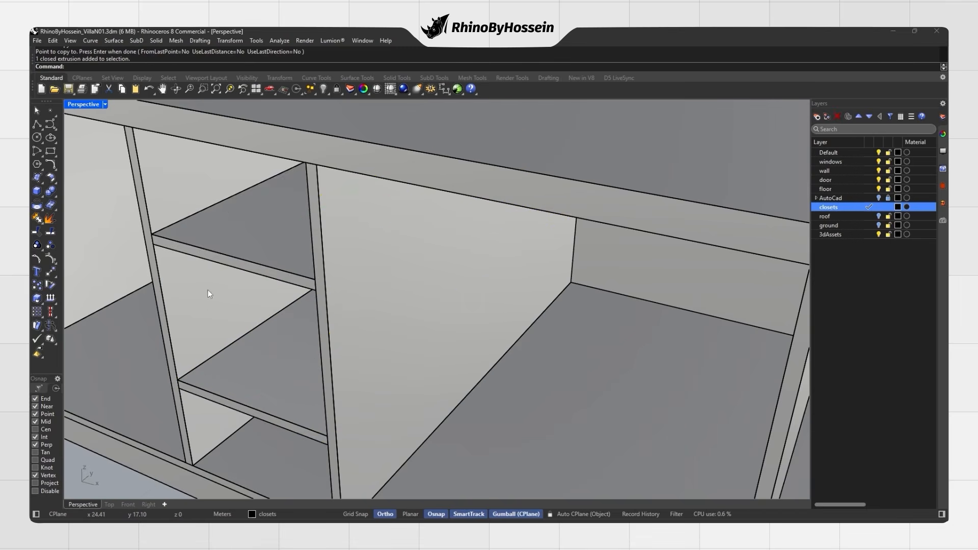
Move the front faces of the two middle shelves 0.01 inward.
left_click(198, 252, "ctrl+shift")
scroll(198, 394, "up", 10)
left_click(199, 394, "ctrl+shift")
scroll(305, 313, "down", 5)
scroll(288, 306, "up", 3)
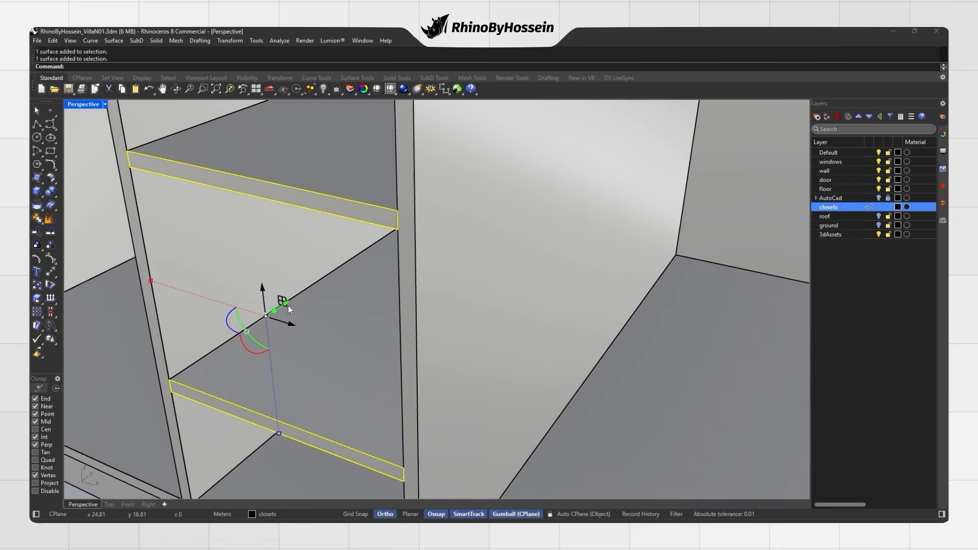
key("Escape")
right_click_drag(232, 408, 248, 383, "shift")
left_click(249, 384, "ctrl+shift")
scroll(264, 147, "up", 5)
left_click(264, 220, "ctrl+shift")
scroll(264, 220, "down", 6)
right_click_drag(305, 343, 165, 346)
type(".01")
key("Return")
key("Escape")
Move the front faces of the base panel, all four dividers and both shelves 0.01 inward together.
scroll(193, 344, "down", 4)
right_click_drag(194, 345, 307, 324)
scroll(307, 324, "down", 5)
right_click_drag(414, 290, 342, 307)
scroll(431, 304, "down", 5)
scroll(289, 325, "up", 8)
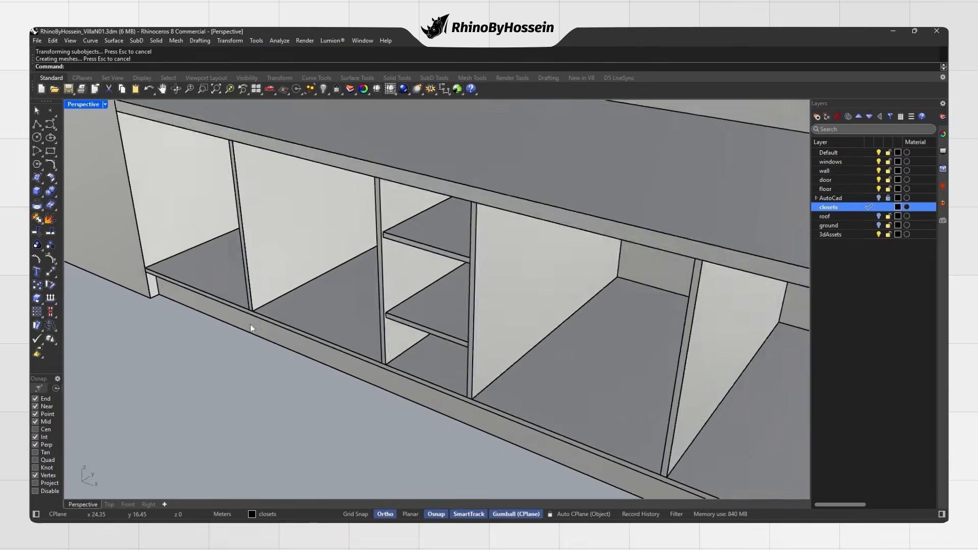
left_click(255, 266, "ctrl+shift")
left_click(265, 292, "ctrl+shift")
scroll(266, 293, "down", 8)
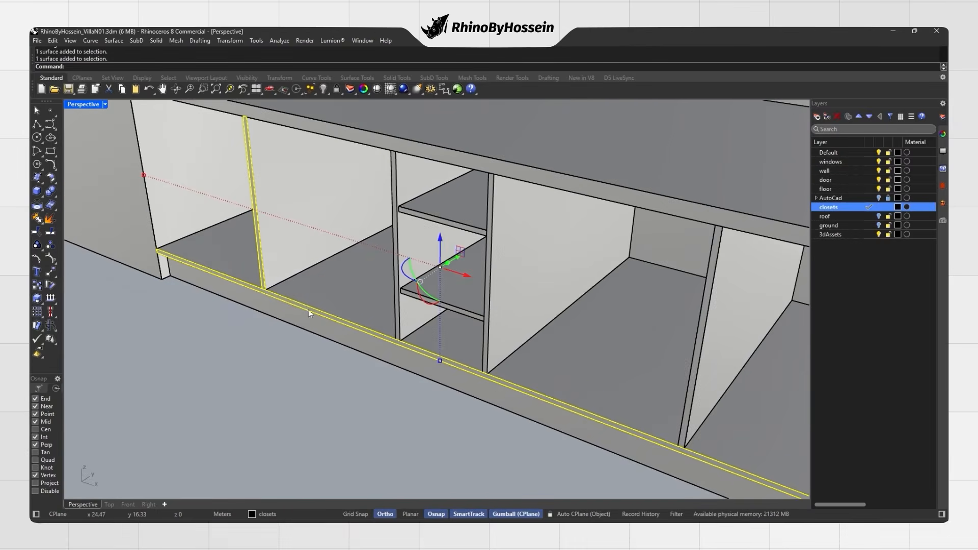
scroll(468, 324, "up", 3)
left_click(517, 324, "ctrl+shift")
scroll(504, 316, "up", 3)
left_click(488, 307, "ctrl+shift")
left_click(257, 263, "ctrl+shift")
scroll(268, 273, "down", 5)
scroll(323, 270, "up", 5)
left_click(324, 270, "ctrl+shift")
scroll(436, 311, "down", 5)
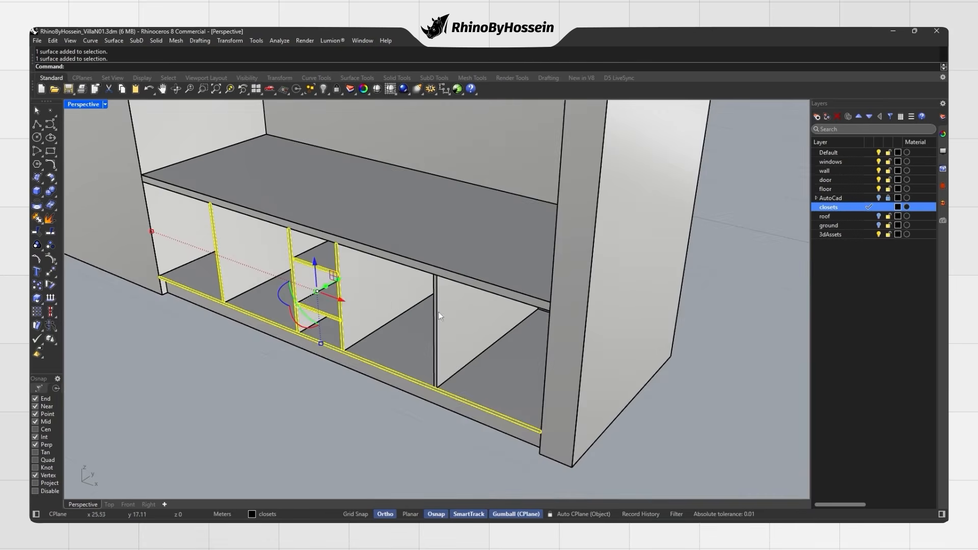
scroll(440, 319, "up", 5)
left_click(436, 322, "ctrl+shift")
scroll(436, 321, "down", 5)
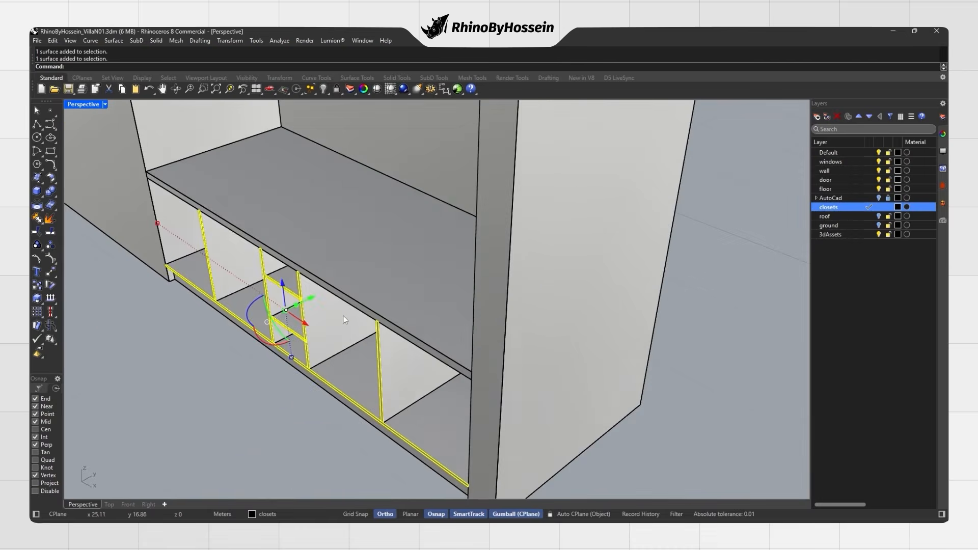
scroll(302, 300, "up", 4)
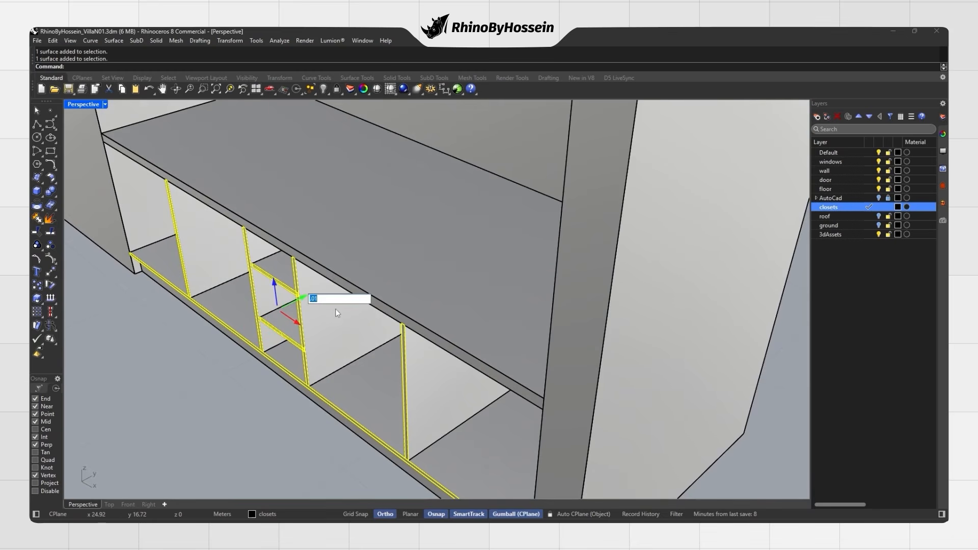
scroll(213, 297, "up", 3)
key("Escape")
Draw a thin rectangle along the first compartment's front edge, from the left wall to the middle of the first divider.
scroll(117, 275, "up", 3)
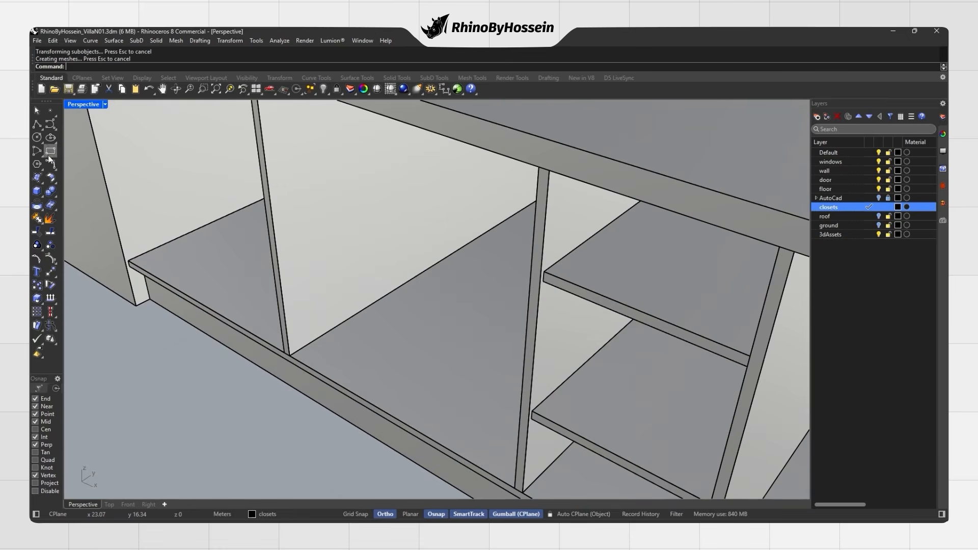
scroll(175, 258, "up", 8)
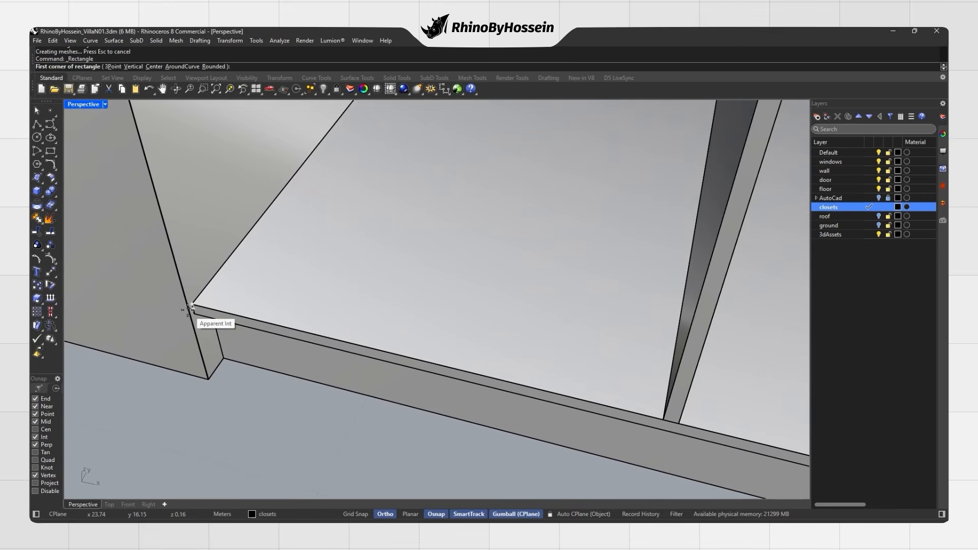
left_click(192, 307)
scroll(669, 424, "up", 2)
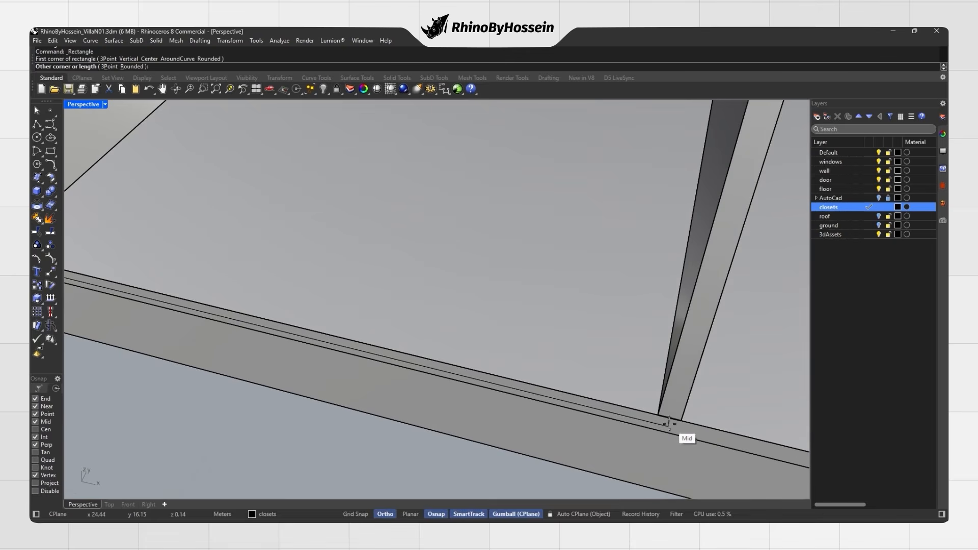
scroll(668, 423, "up", 2)
left_click(666, 426)
Shift the rectangle's two end points at the divider by -0.005 to leave a door gap.
right_click_drag(666, 426, 616, 378, "shift")
key("F10")
left_click_drag(454, 451, 473, 419)
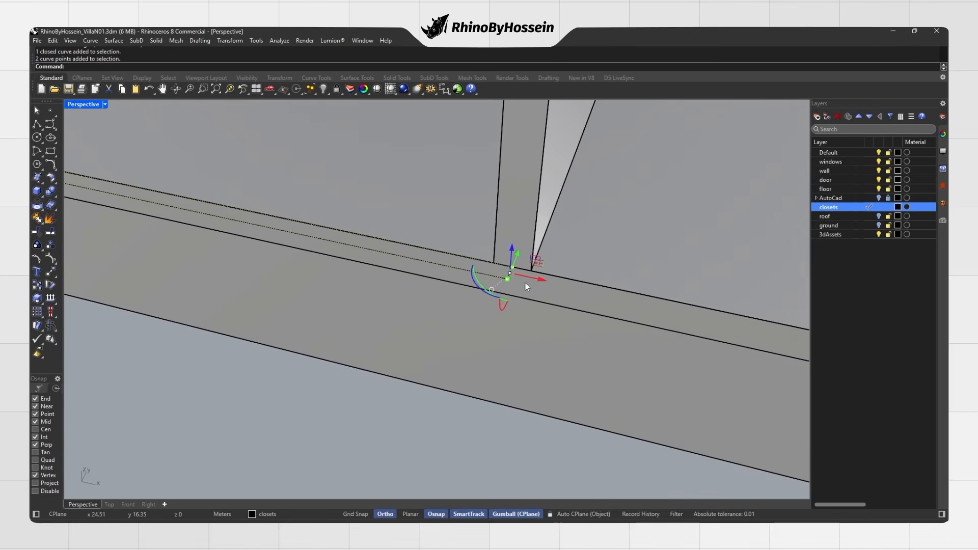
type("-.005")
key("Return")
scroll(499, 307, "down", 5)
key("Escape")
key("Escape")
Extrude the thin rectangle up to the countertop's underside as a solid cabinet door.
scroll(468, 296, "up", 3)
left_click(468, 297)
scroll(470, 300, "down", 4)
right_click_drag(471, 300, 450, 328, "shift")
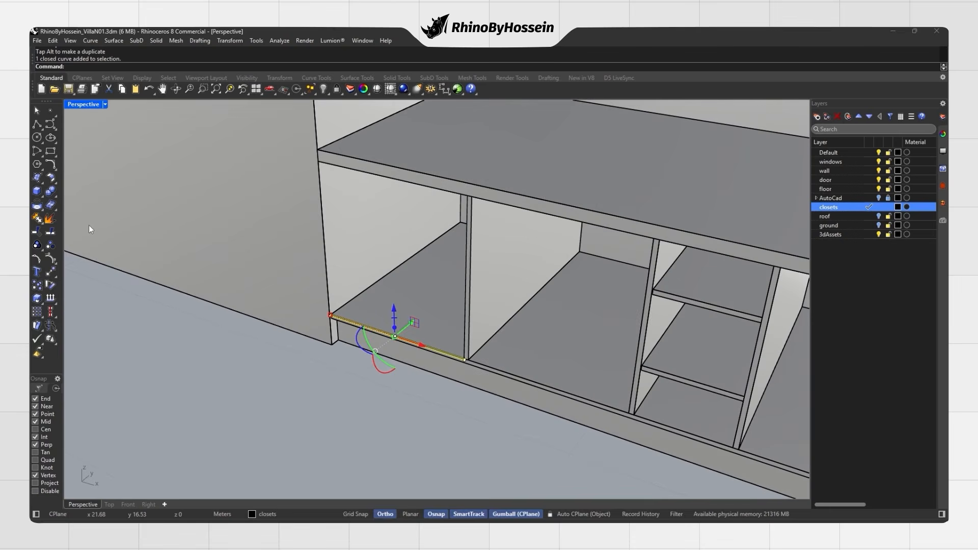
left_click(118, 209)
scroll(331, 179, "up", 6)
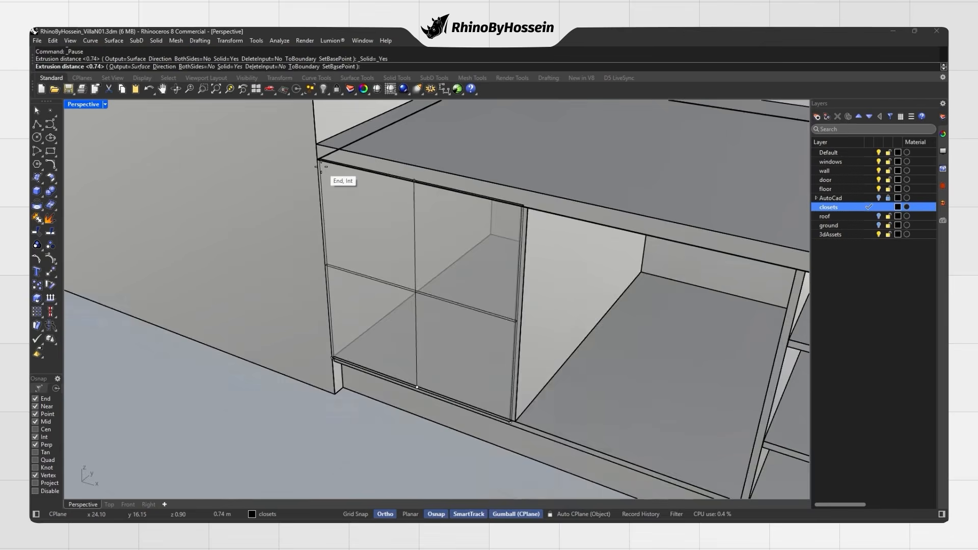
scroll(331, 178, "down", 5)
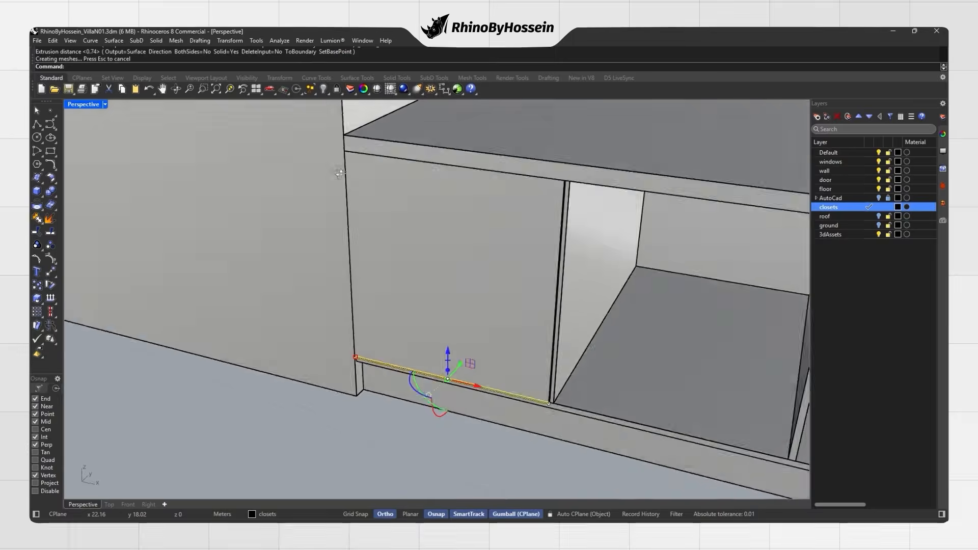
right_click_drag(361, 224, 403, 178)
Lower the first door by 0.01 to leave a gap beneath the countertop.
left_click(392, 285)
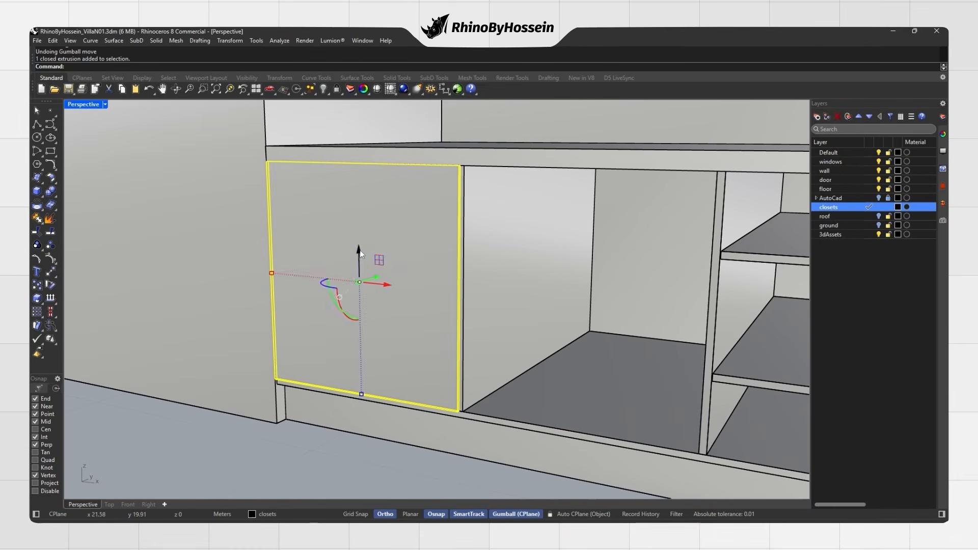
left_click(359, 251)
type("-.01")
key("Return")
key("Escape")
scroll(434, 408, "up", 8)
left_click(230, 40)
left_click(247, 234)
left_click(479, 307)
left_click(481, 331)
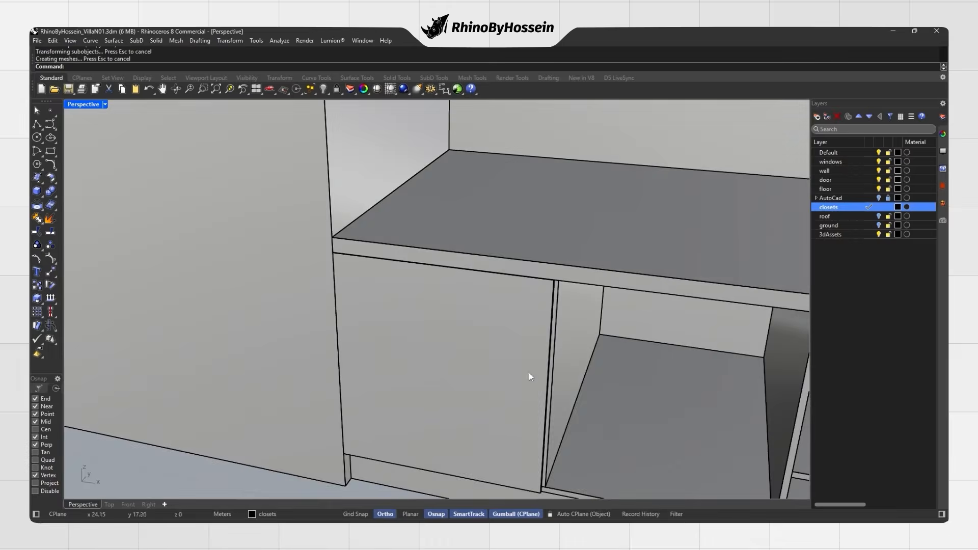
Mirror the first door across the first divider, and mirror both doors across the central shelf column.
right_click_drag(503, 356, 411, 301)
scroll(412, 301, "up", 5)
left_click(361, 347)
type("Mirror")
key("Return")
scroll(400, 369, "up", 2)
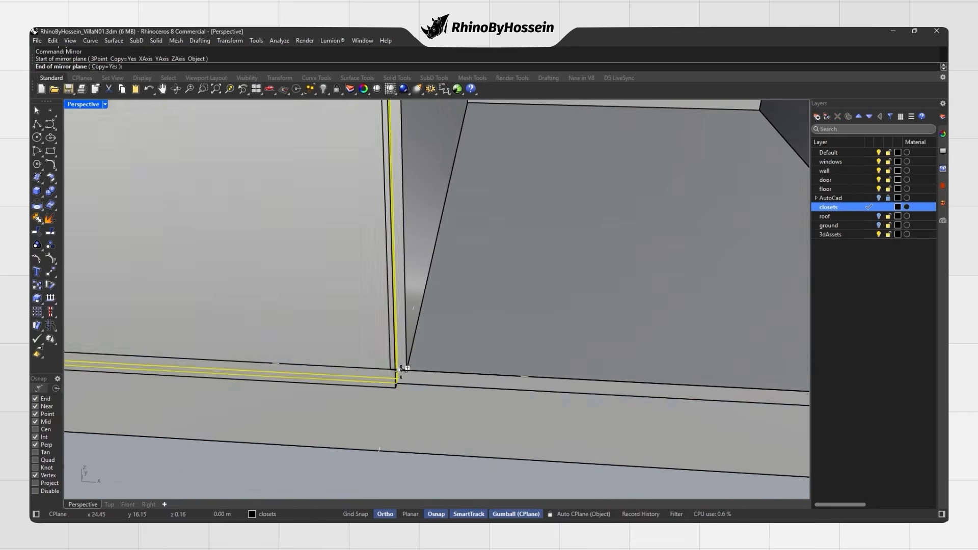
scroll(401, 369, "down", 6)
left_click(505, 363)
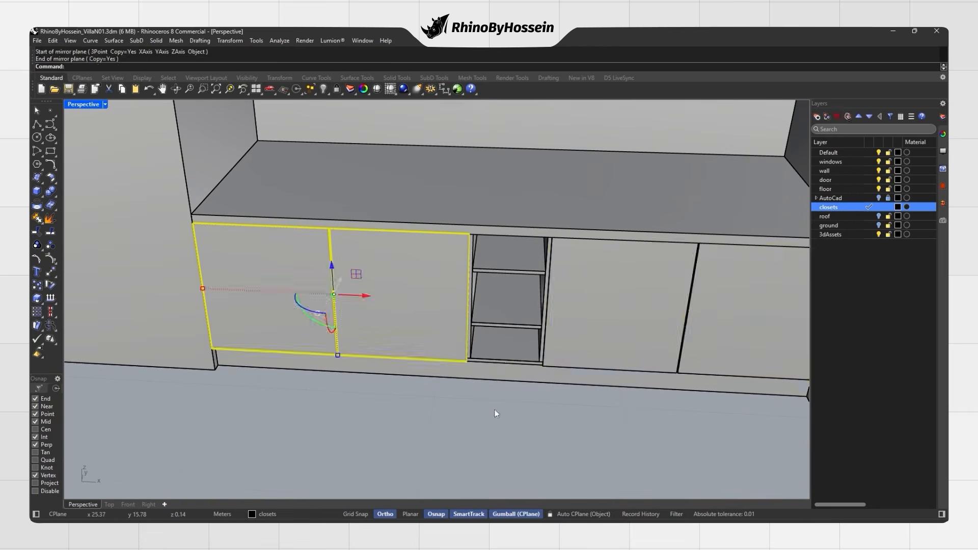
left_click(494, 409)
Inspect the cabinet with its four doors in a different display mode and save the file.
right_click_drag(494, 409, 397, 403)
scroll(378, 326, "up", 3)
right_click_drag(377, 326, 474, 320)
middle_click(473, 320)
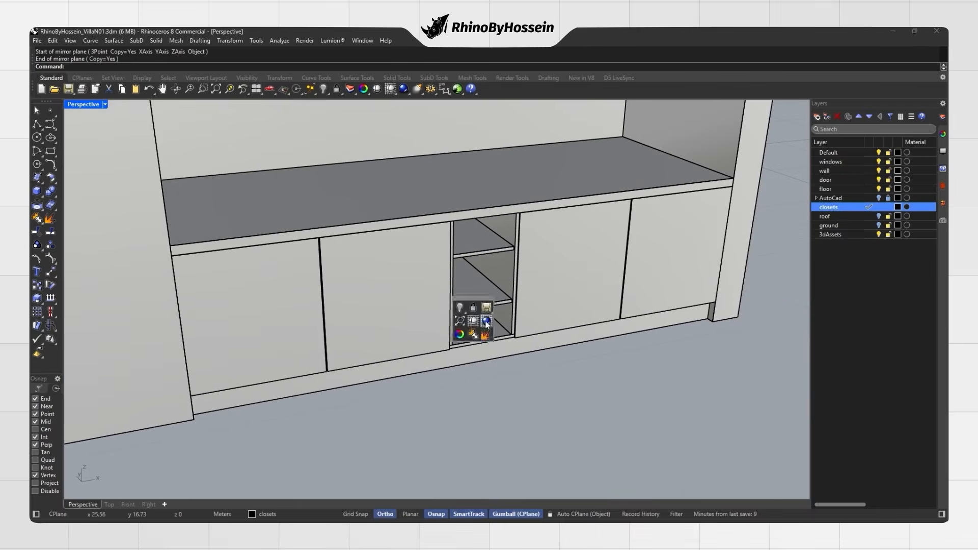
left_click(486, 321)
scroll(407, 305, "up", 4)
scroll(374, 317, "down", 4)
scroll(374, 315, "down", 4)
right_click_drag(374, 315, 464, 346)
scroll(504, 328, "down", 3)
key("ctrl+s")
Set the viewport's display mode to Shaded.
right_click_drag(466, 305, 423, 323)
middle_click(390, 300)
left_click(389, 301)
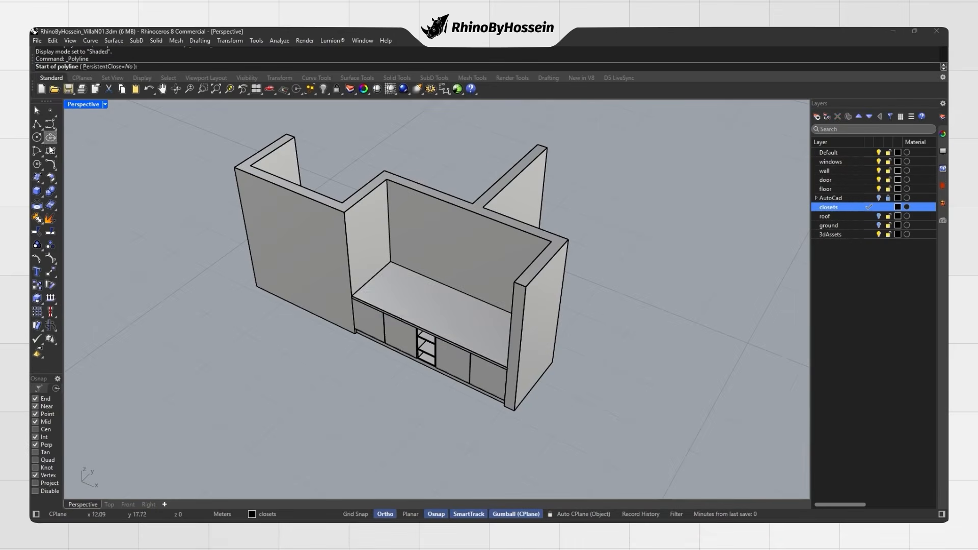
Draw a closed shelf outline along the back wall over the countertop, starting from the recess's back corner with a 0.6 m constraint.
scroll(384, 269, "up", 2)
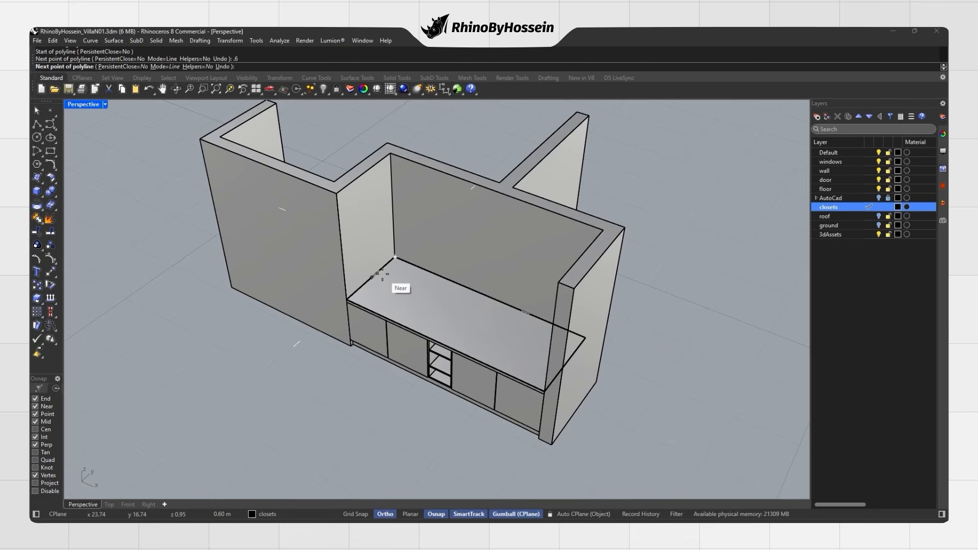
left_click(382, 274)
right_click_drag(443, 317, 514, 301)
scroll(583, 314, "up", 4)
left_click(598, 273)
left_click(257, 277)
left_click(259, 317)
left_click(284, 314)
Raise the shelf outline 0.5 m above the countertop.
right_click_drag(389, 265, 430, 245)
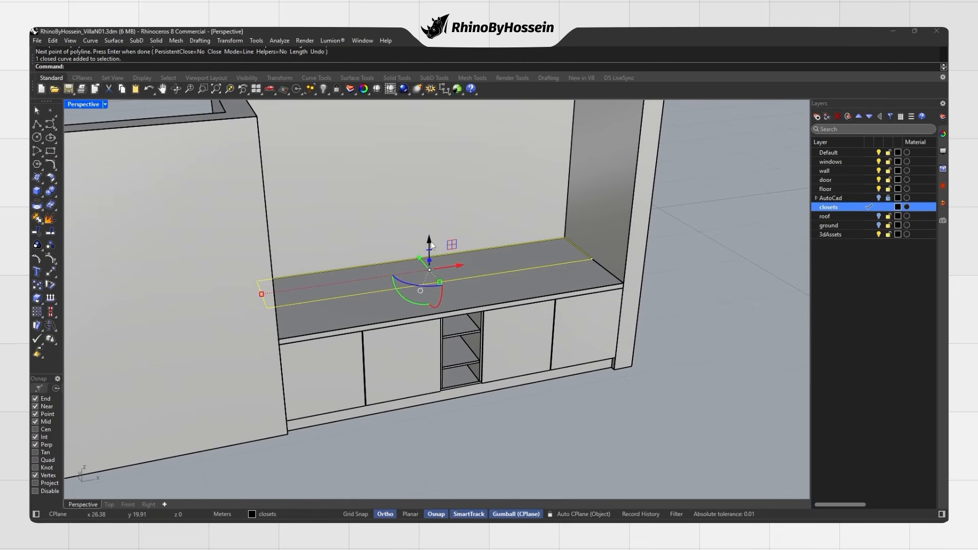
type(".5")
key("Return")
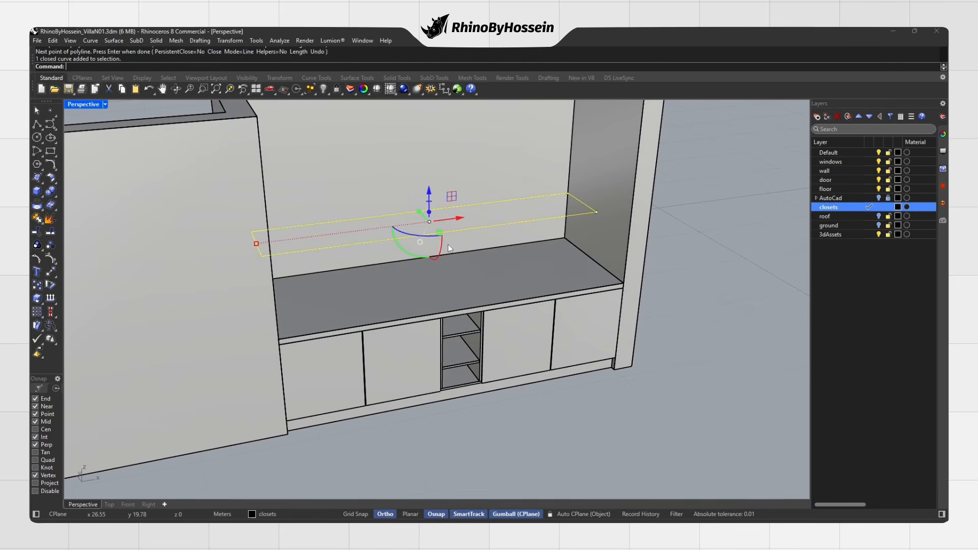
Extrude the shelf outline into a 0.02 m thick solid and delete its source curve.
right_click_drag(447, 244, 335, 225)
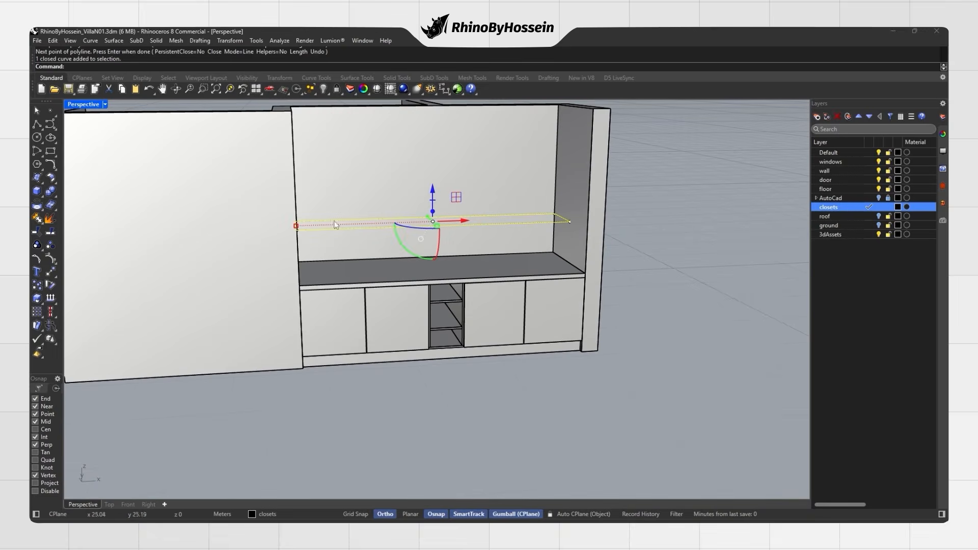
left_click(44, 196)
left_click(118, 209)
type(".02")
key("Return")
key("Delete")
scroll(331, 229, "up", 8)
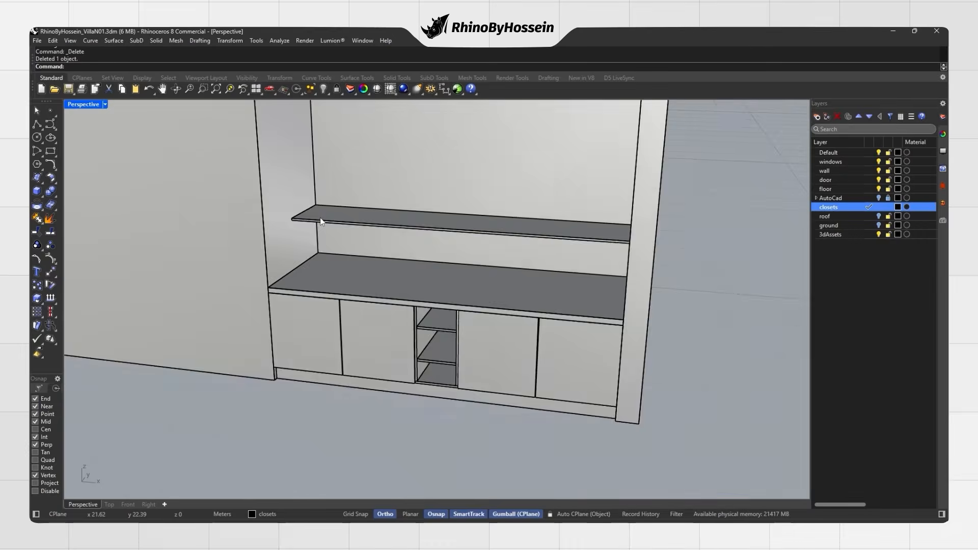
Draw a closed triangular bracket profile under the shelf at the recess's back corner.
scroll(325, 241, "up", 2)
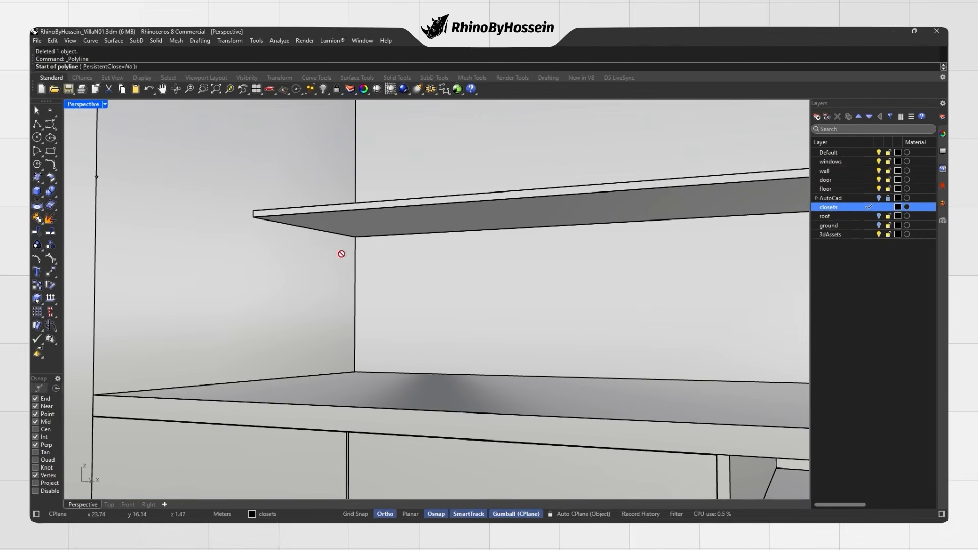
left_click(355, 237)
scroll(305, 229, "up", 3)
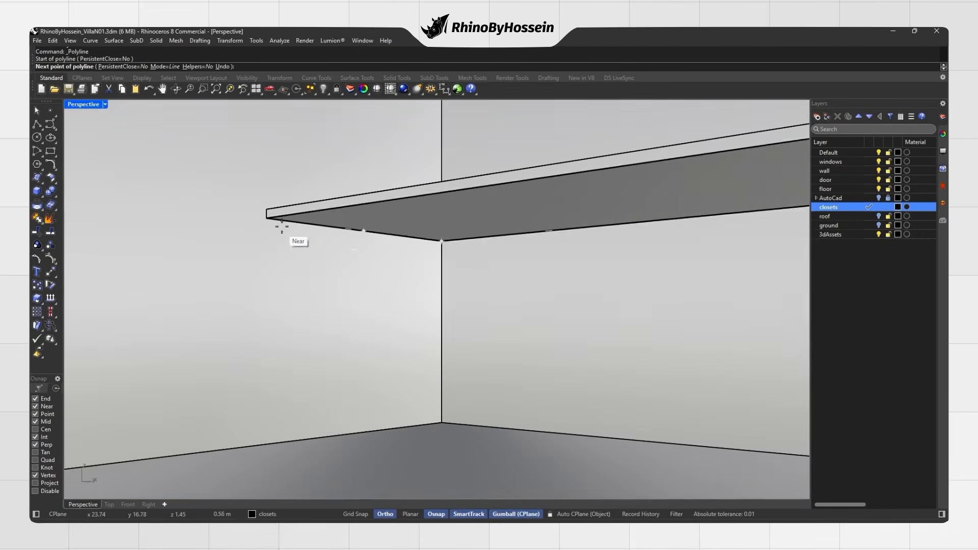
scroll(278, 228, "up", 1)
left_click(294, 226)
right_click(295, 227)
right_click(295, 227)
left_click(465, 248)
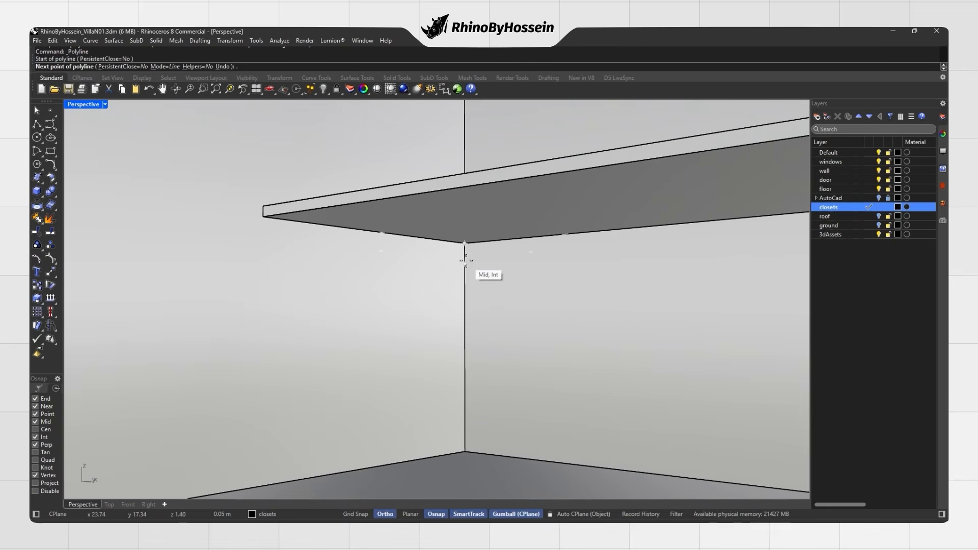
left_click(466, 265)
left_click(465, 244)
left_click(442, 257)
Extrude the triangular bracket profile into a 0.02 m thick solid.
left_click(41, 195)
left_click(101, 210)
type(".02")
key("Return")
Copy the bracket three times at even spacing along the first half of the shelf.
scroll(508, 265, "down", 6)
right_click_drag(508, 264, 601, 260)
left_click(297, 265)
left_click(37, 286)
left_click(315, 245)
left_click(377, 263)
left_click(375, 262)
left_click(463, 275)
key("Return")
Mirror the four brackets across the shelf's midpoint to its other half.
scroll(498, 284, "down", 3)
left_click(473, 261, "shift")
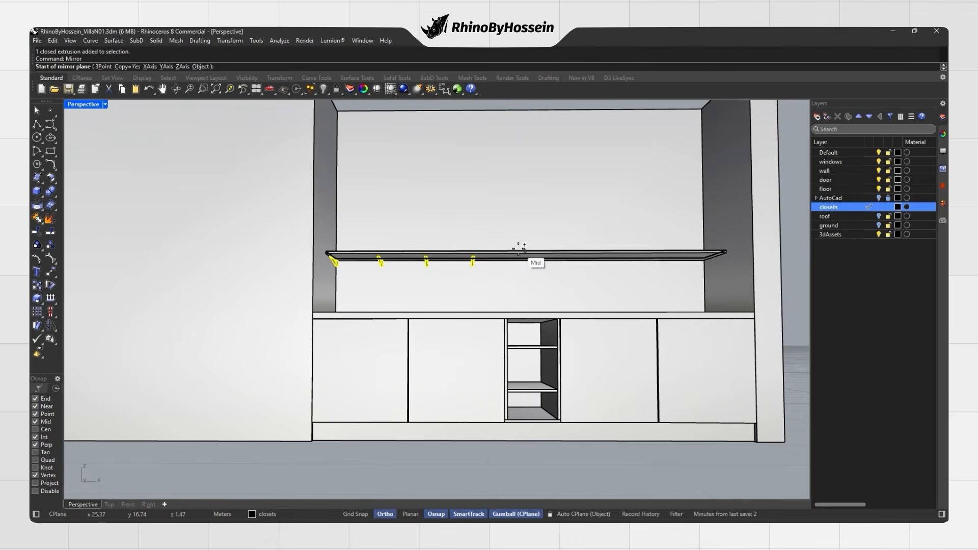
left_click(527, 250)
left_click(530, 234)
Copy the innermost bracket to the gap at the middle of the shelf.
scroll(407, 265, "up", 5)
left_click(473, 261)
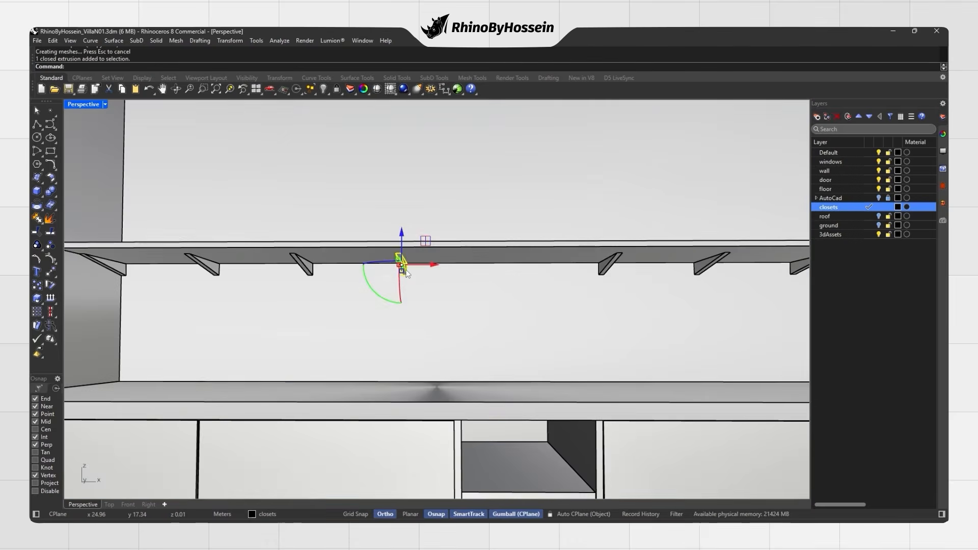
left_click(47, 285)
scroll(412, 270, "up", 4)
left_click(413, 262)
scroll(422, 270, "down", 4)
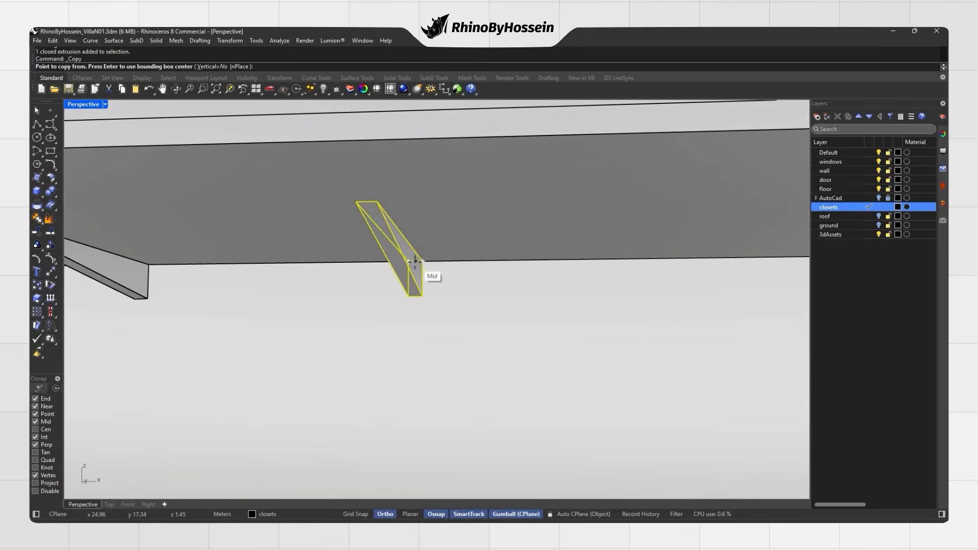
left_click(541, 273)
key("Return")
scroll(457, 271, "down", 3)
Inspect the cabinet and its bracketed wall shelf in Rendered display mode.
key("ctrl+alt+r")
right_click_drag(457, 271, 477, 289)
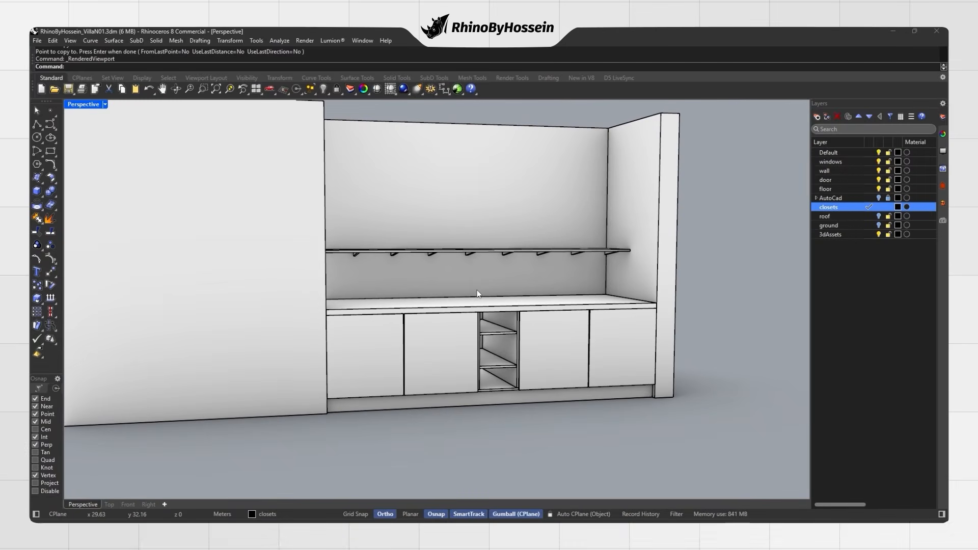
scroll(476, 290, "down", 5)
right_click_drag(476, 289, 480, 154)
scroll(545, 244, "up", 5)
Show all hidden objects and turn on the AutoCad layer.
left_click(326, 94)
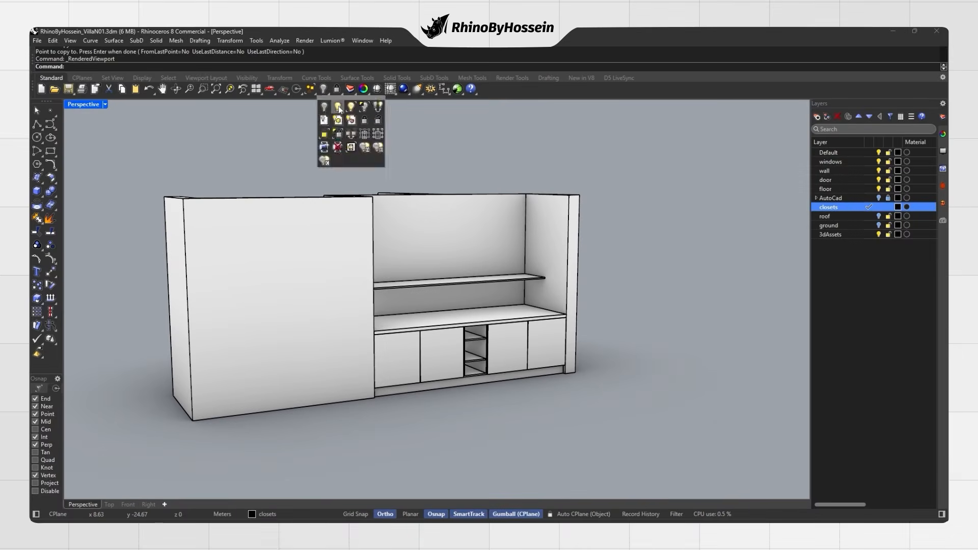
left_click(339, 109)
scroll(493, 247, "down", 6)
right_click_drag(494, 247, 525, 239)
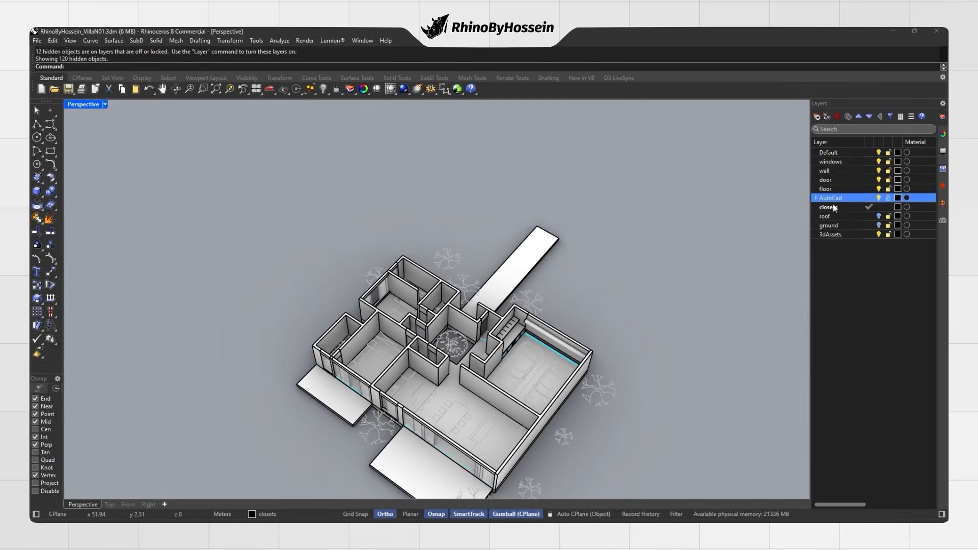
Switch the viewport back to Shaded display at the room with the next closet's plan lines.
scroll(387, 288, "up", 10)
middle_click(402, 288)
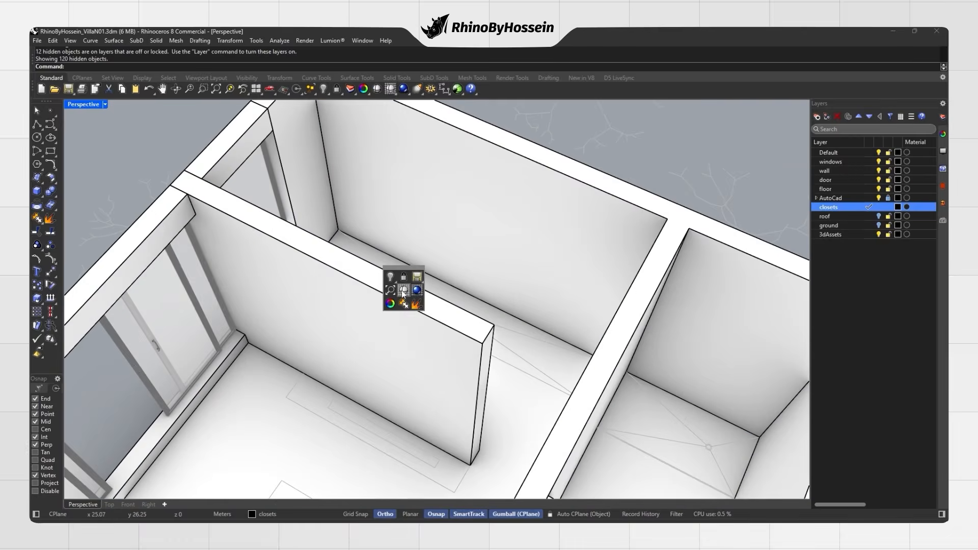
left_click(387, 288)
right_click_drag(388, 288, 415, 324)
Draw a closed 0.02 m thick panel outline on the floor along the end wall, following the closet's depth in the plan.
scroll(254, 218, "up", 2)
left_click(50, 151)
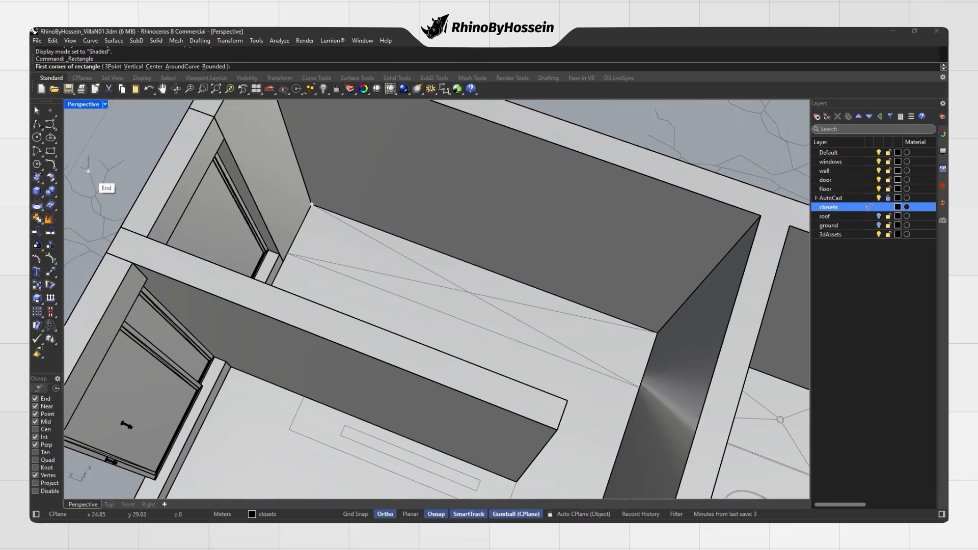
left_click(36, 127)
scroll(310, 202, "up", 3)
left_click(313, 205)
scroll(343, 243, "down", 3)
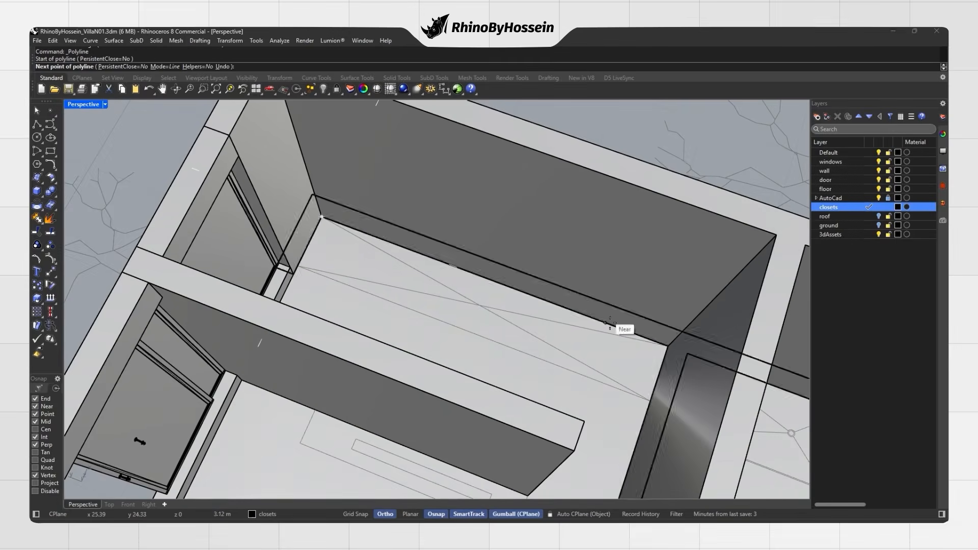
left_click(665, 343)
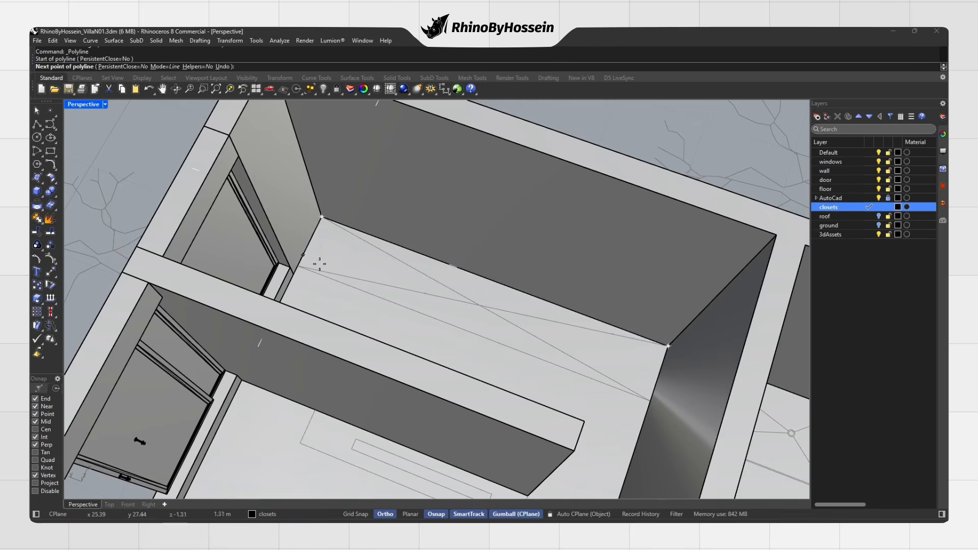
scroll(301, 266, "up", 1)
left_click(297, 266)
scroll(309, 269, "up", 2)
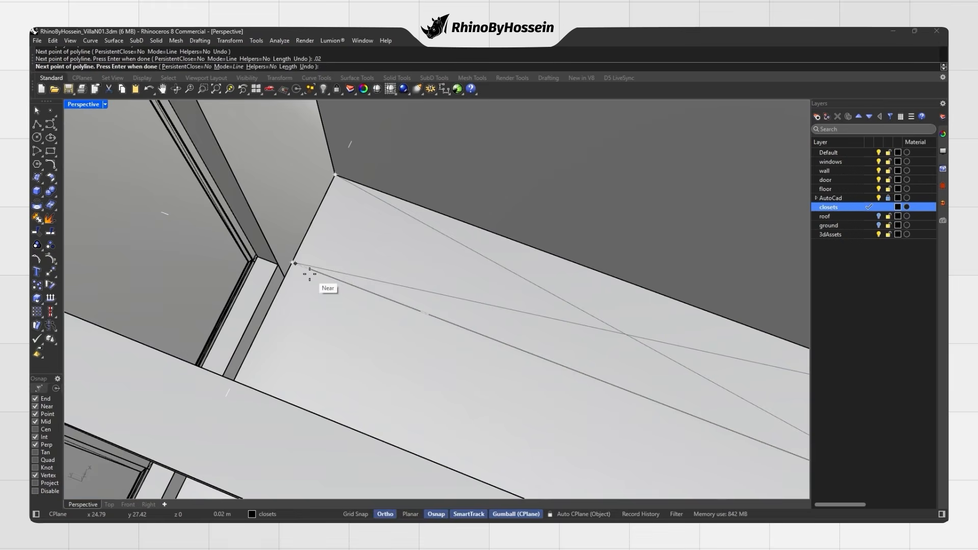
scroll(335, 175, "up", 1)
left_click(335, 175)
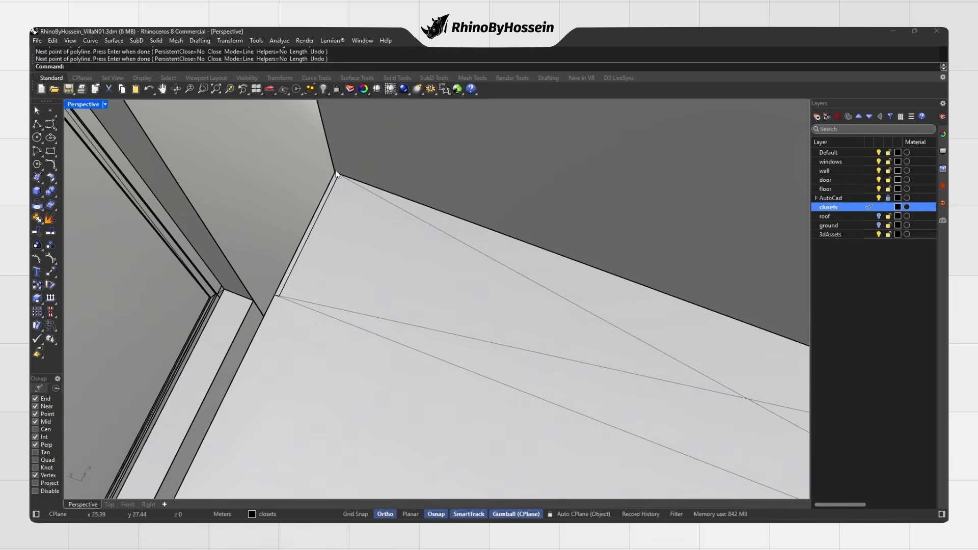
Extrude the end panel outline upward into a solid about 2.5 m high.
left_click(335, 191)
left_click(362, 212)
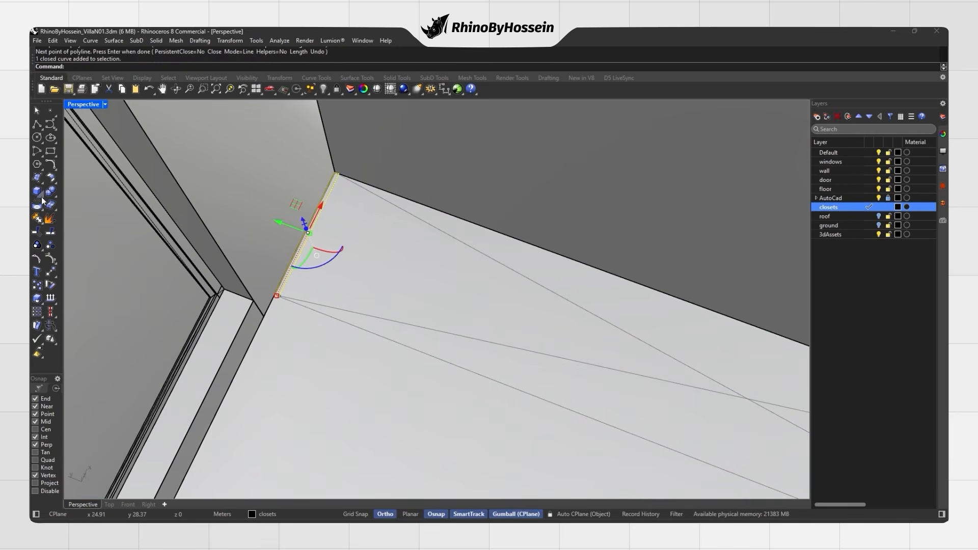
left_click(122, 211)
scroll(277, 257, "down", 5)
right_click_drag(304, 267, 330, 287, "shift")
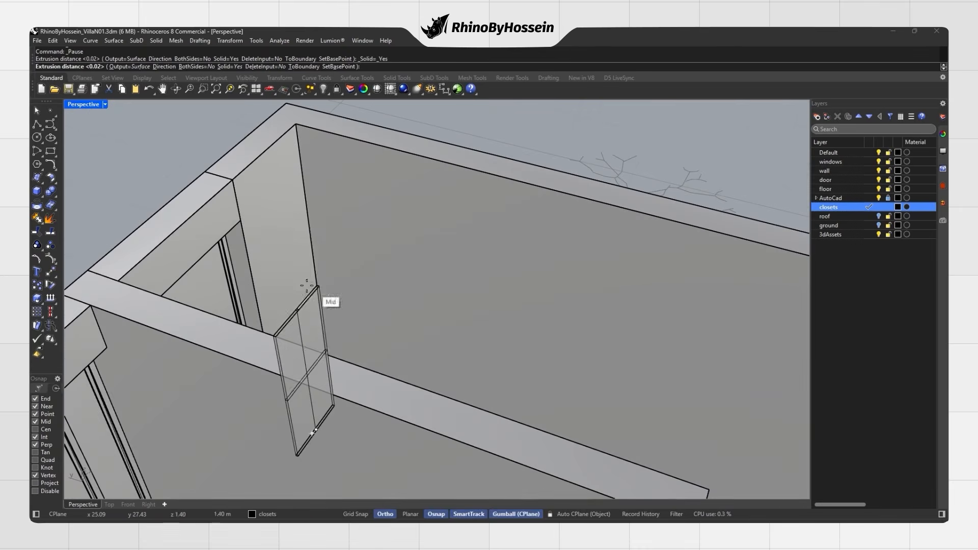
left_click(242, 222)
Copy the closet's end panel 0.6 m along the back wall.
right_click_drag(278, 241, 284, 303)
left_click(38, 285)
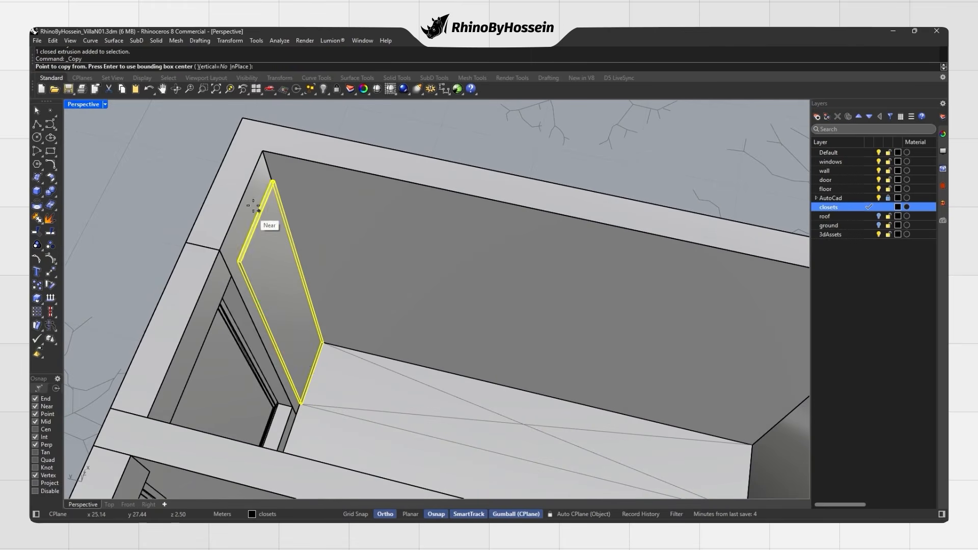
scroll(233, 211, "up", 2)
left_click(280, 176)
type(".6")
left_click(322, 185)
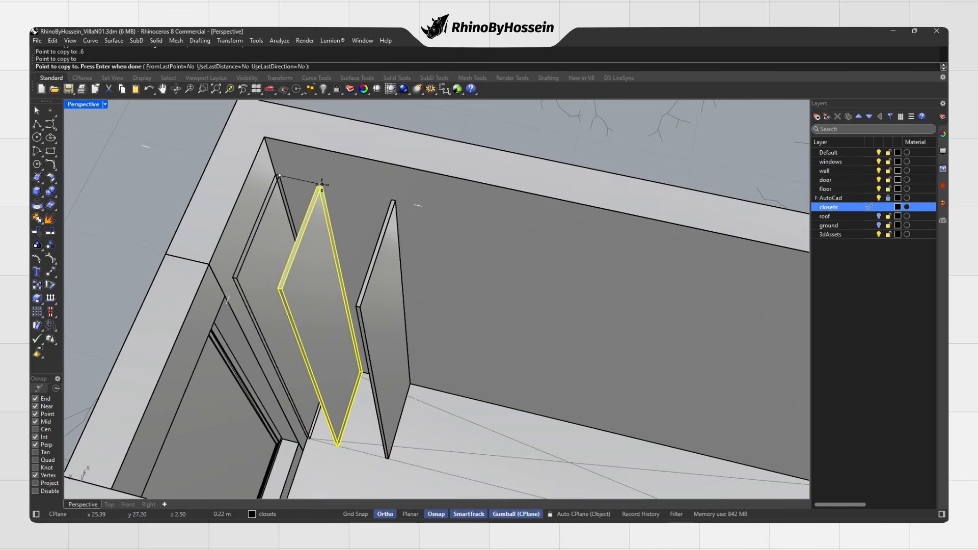
key("Return")
Copy the second panel along the back wall at the same spacing to form a third divider.
key("Return")
left_click(279, 176)
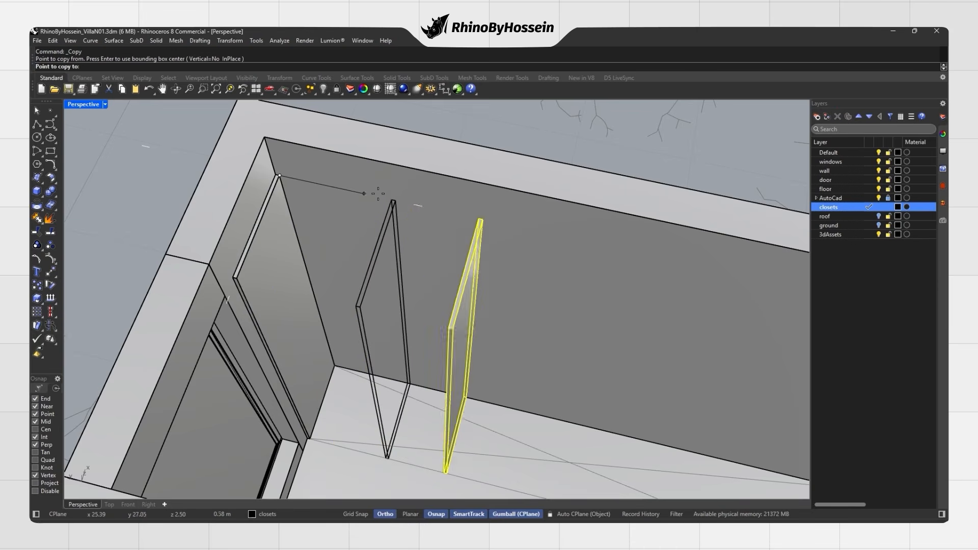
left_click(393, 201)
scroll(511, 220, "down", 3)
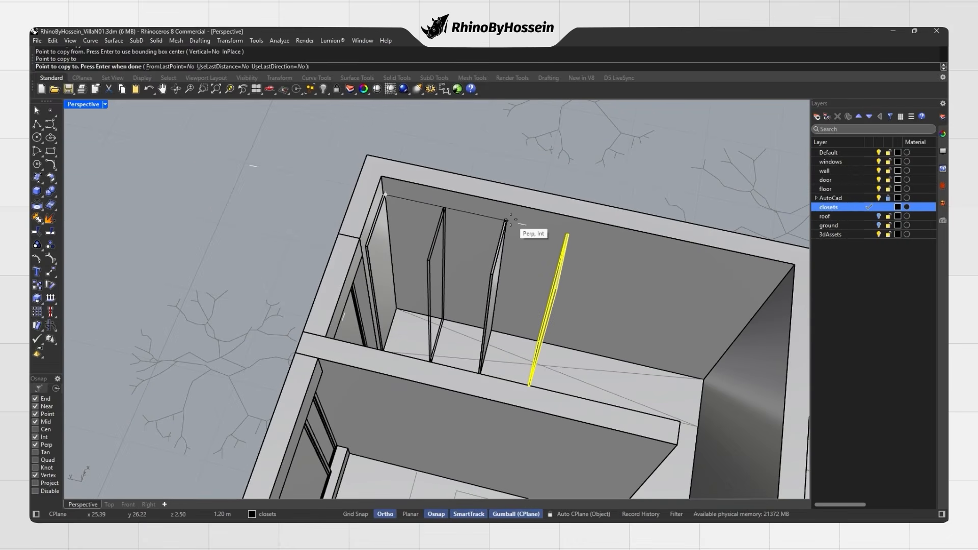
key("Return")
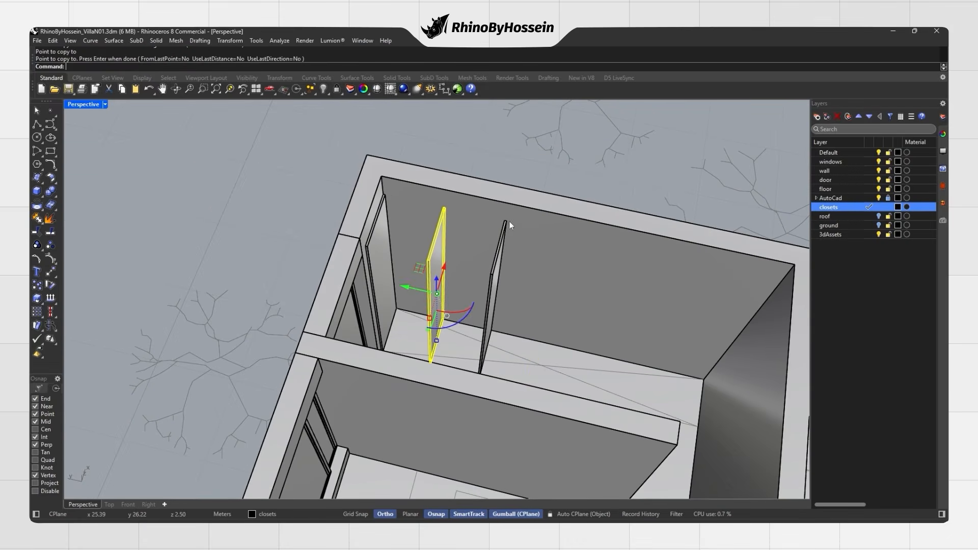
Mirror the three vertical panels across the back wall's midpoint to the closet's other end.
left_click(497, 264, "shift")
left_click(381, 244, "shift")
right_click_drag(381, 244, 405, 244)
type("Mirror")
key("Return")
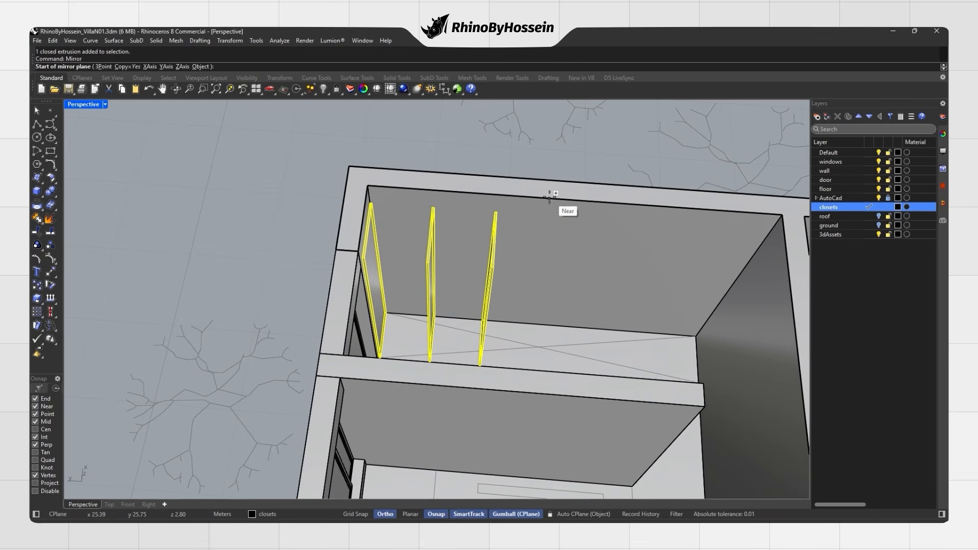
left_click(575, 200)
left_click(574, 171)
right_click_drag(567, 201, 392, 300)
key("Escape")
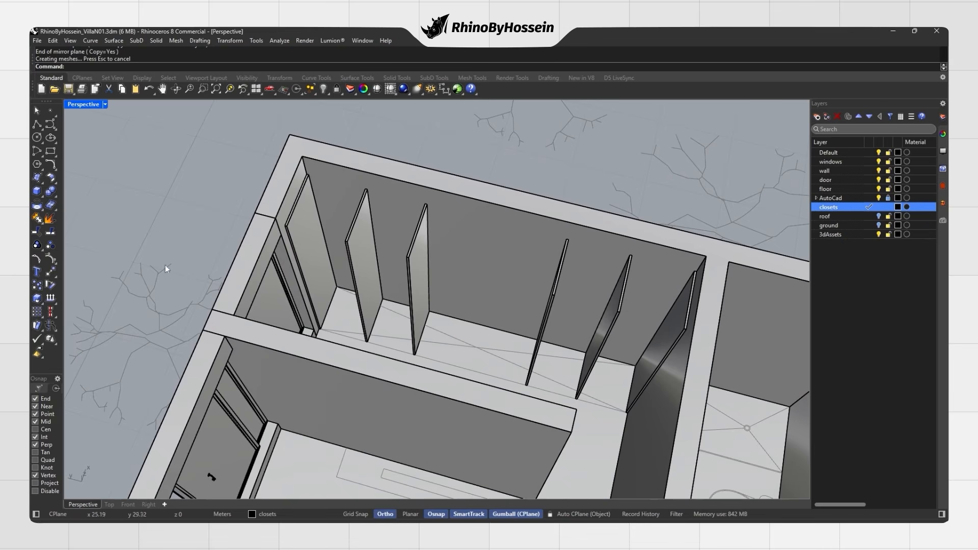
Create a 0.02 m high box as the closet's base board, spanning the whole footprint between its opposite corners.
scroll(335, 300, "up", 2)
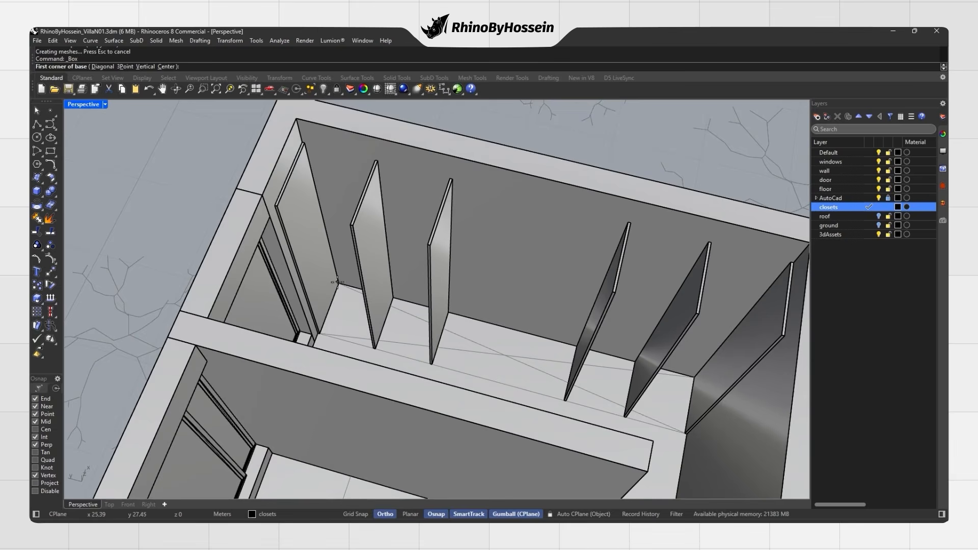
left_click(337, 285)
scroll(685, 433, "up", 6)
left_click(689, 437)
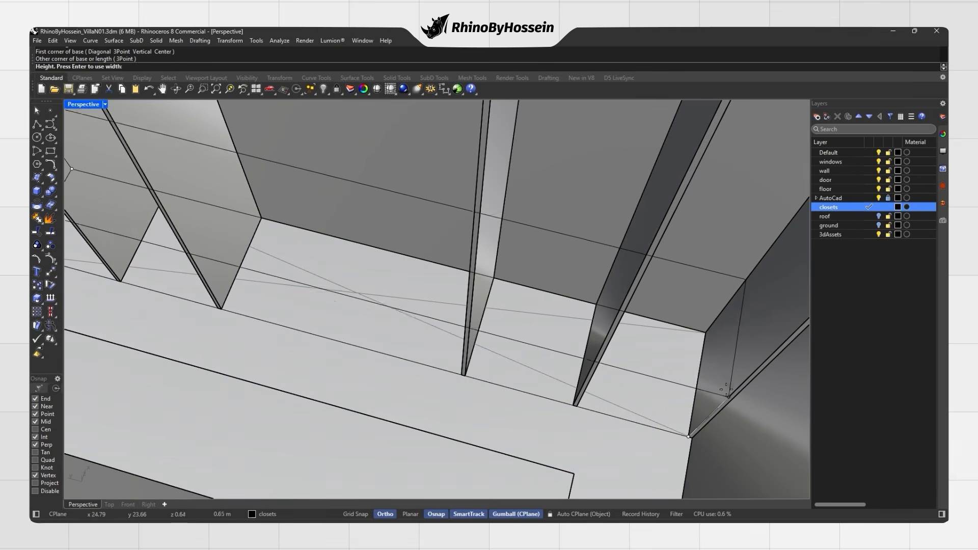
type(".02")
key("Return")
Place a copy of the base board 0.5 m higher as the closet's first shelf.
scroll(681, 374, "down", 6)
right_click_drag(681, 374, 560, 336)
left_click(461, 377)
left_click(451, 367)
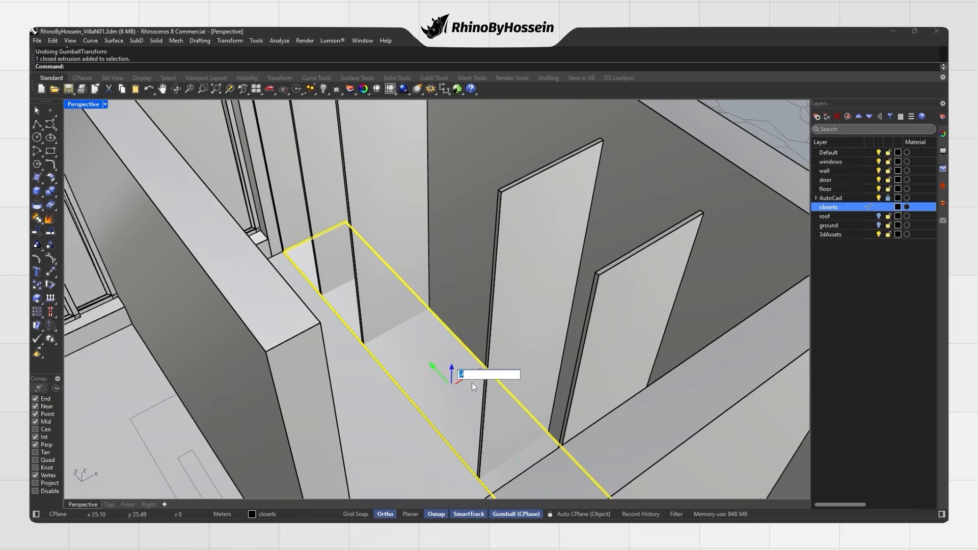
type(".5")
key("Return")
Duplicate the first shelf and raise the duplicate 0.4 m.
key("ctrl+c")
key("ctrl+v")
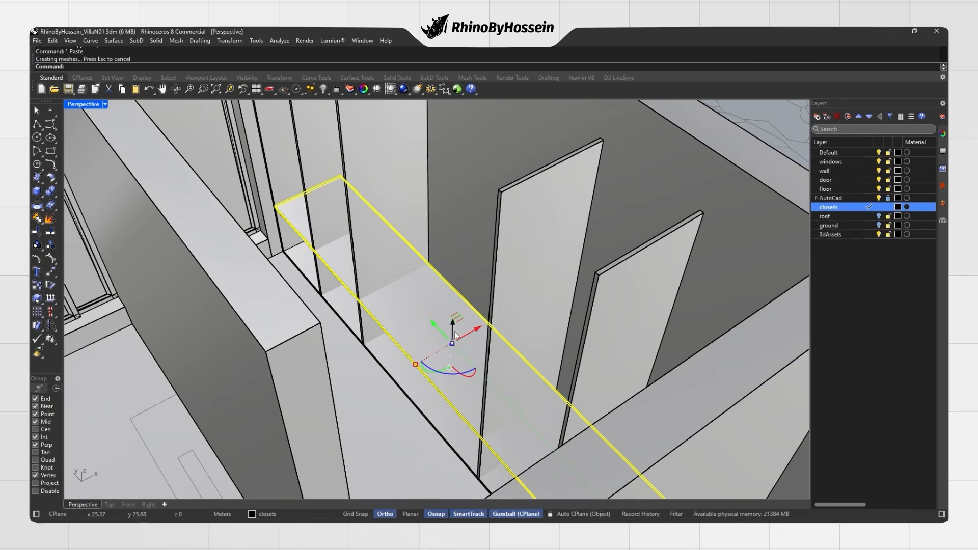
left_click(455, 336)
type(".4")
key("Return")
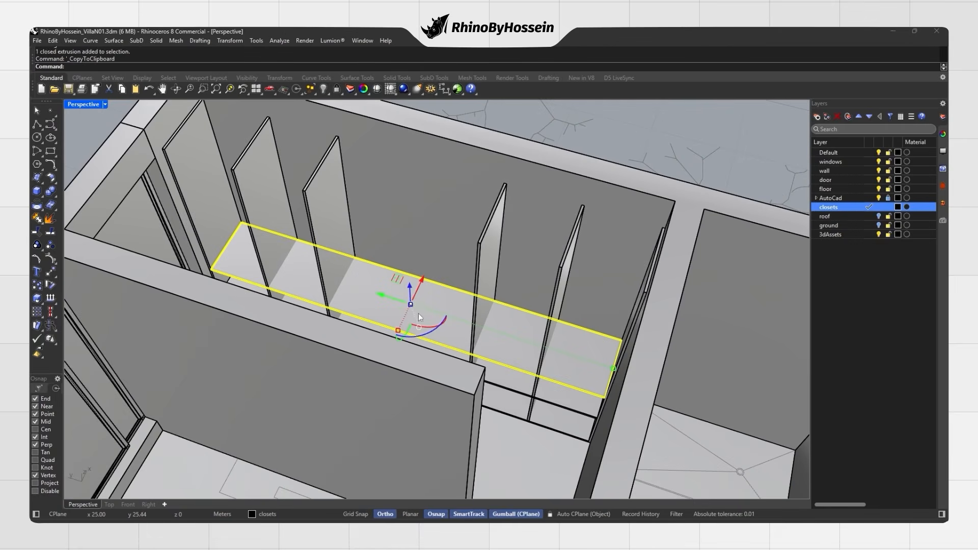
left_click(424, 303)
key("Escape")
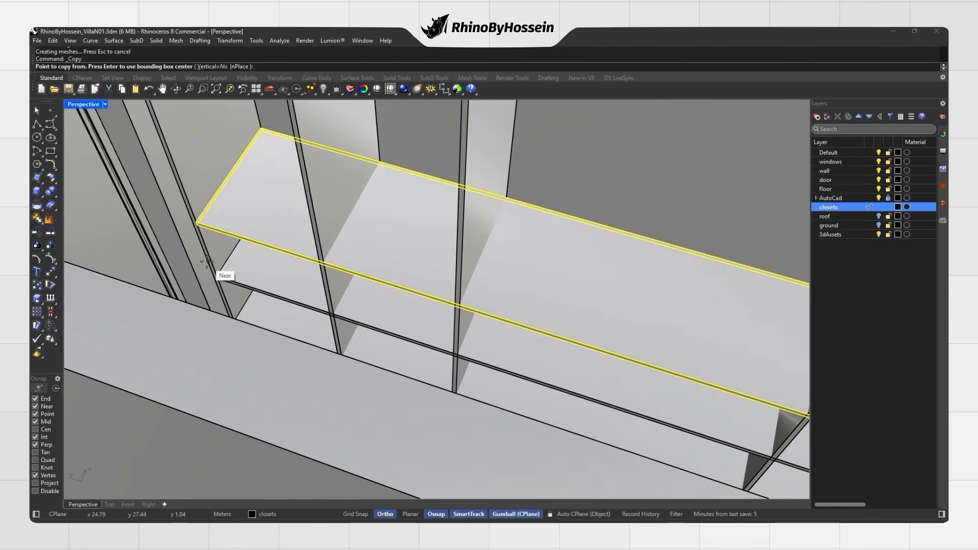
Copy the raised shelf upward to add two more shelf levels to the closet.
left_click(197, 220)
scroll(197, 204, "down", 5)
right_click_drag(275, 288, 284, 264)
scroll(284, 265, "up", 3)
key("Return")
left_click(277, 269)
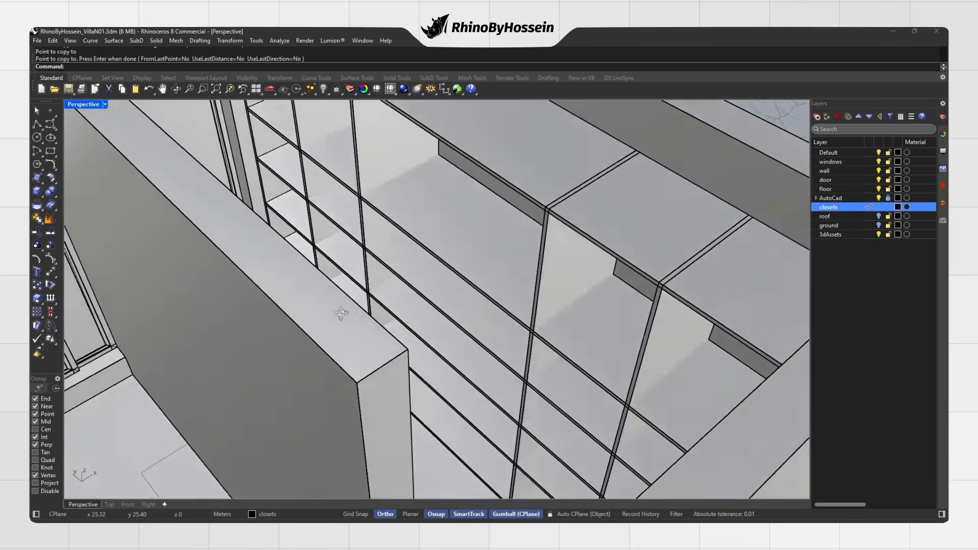
Boolean-split one upper shelf with the vertical panels beside the wide central bay and delete its middle section.
left_click(429, 332)
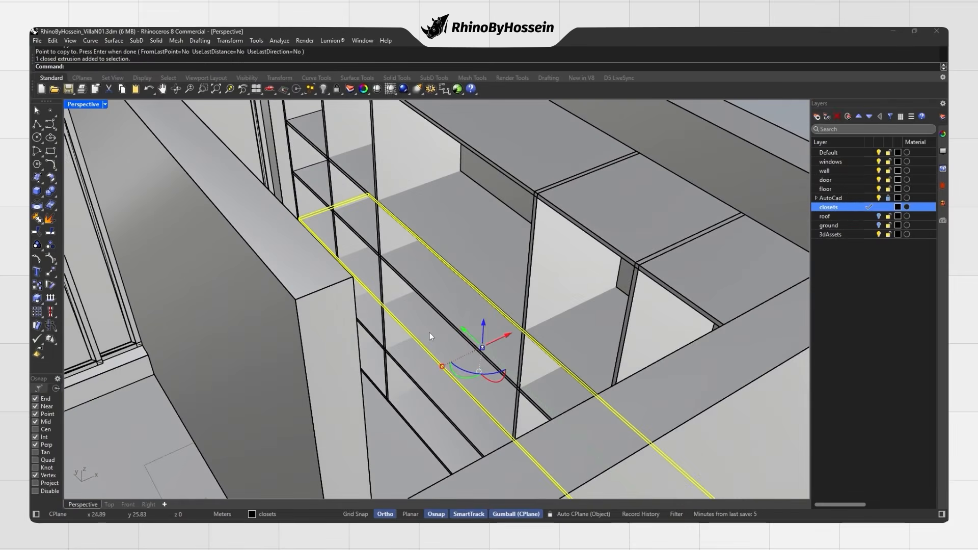
left_click(54, 199)
left_click(104, 198)
left_click(403, 239)
left_click(535, 356)
key("Return")
left_click(503, 374)
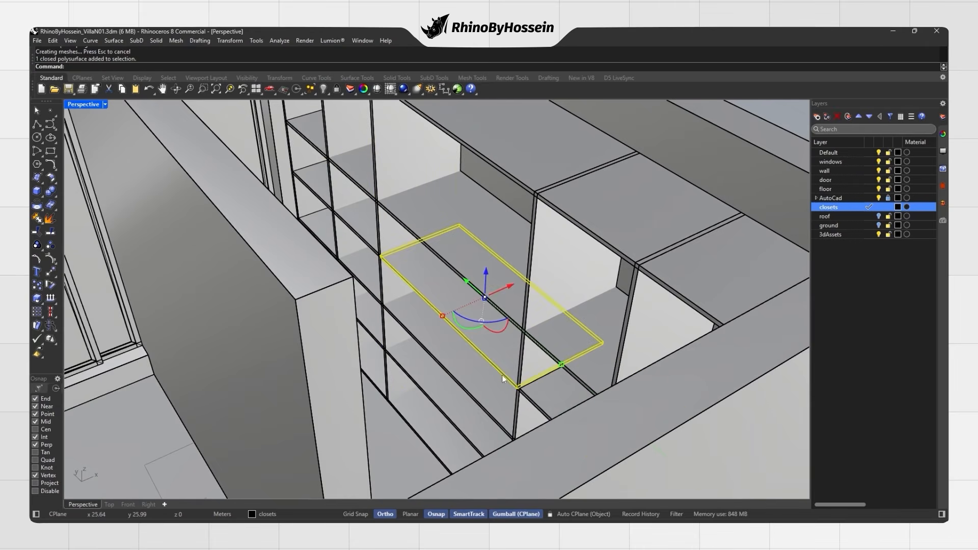
key("Delete")
Delete the small leftover shelf pieces where the split shelf crosses the vertical panels.
left_click(523, 392)
left_click(518, 387)
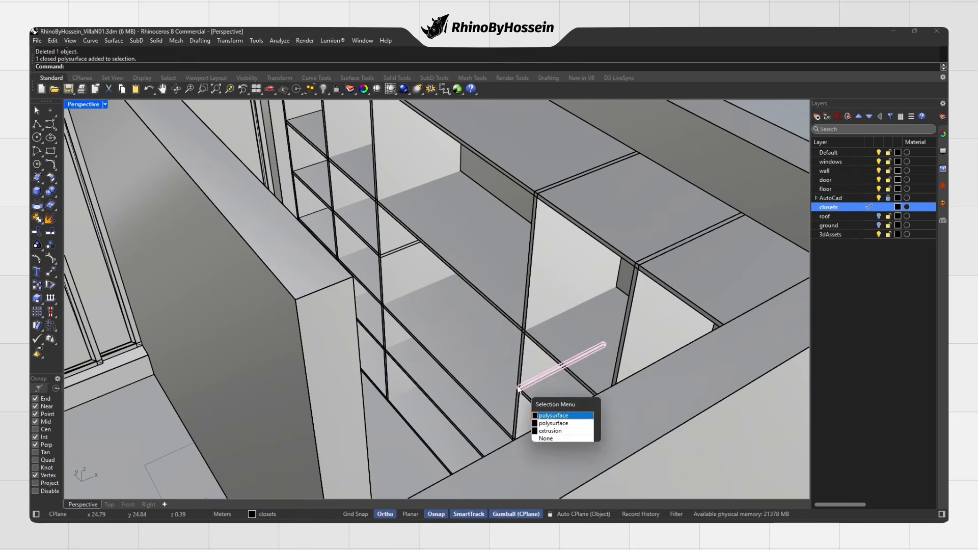
left_click(544, 417)
key("Delete")
key("Delete")
Select the closet's panels and shelves and isolate them from the rest of the villa.
right_click_drag(401, 264, 460, 317)
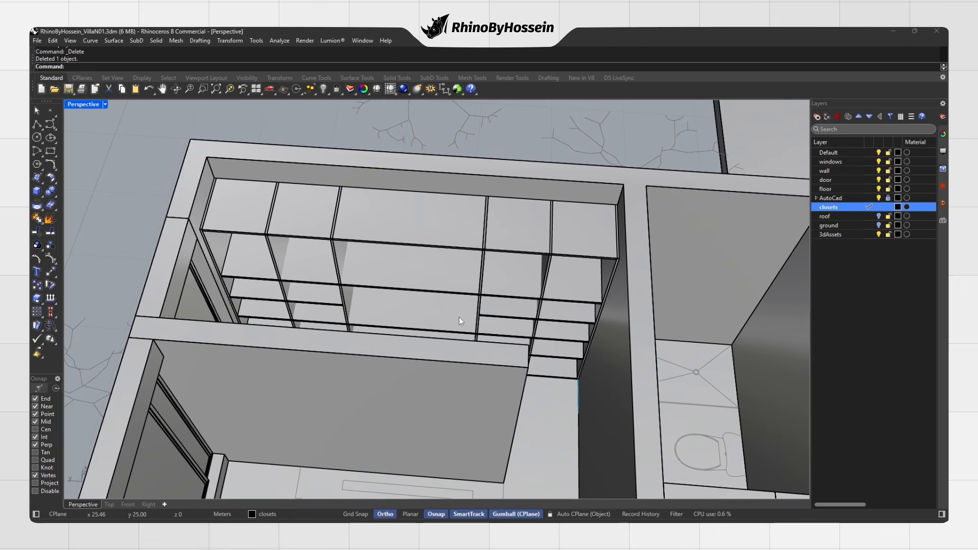
scroll(460, 317, "down", 6)
left_click_drag(232, 203, 527, 331)
left_click(326, 93)
left_click(326, 133)
left_click(326, 199)
mouse_move(356, 305)
right_mouse_down()
mouse_move(397, 279)
mouse_move(387, 263)
mouse_move(339, 253)
mouse_move(372, 293)
right_mouse_up()
Boolean-union all isolated closet pieces into one solid and show the hidden villa objects again.
left_click_drag(255, 233, 525, 392)
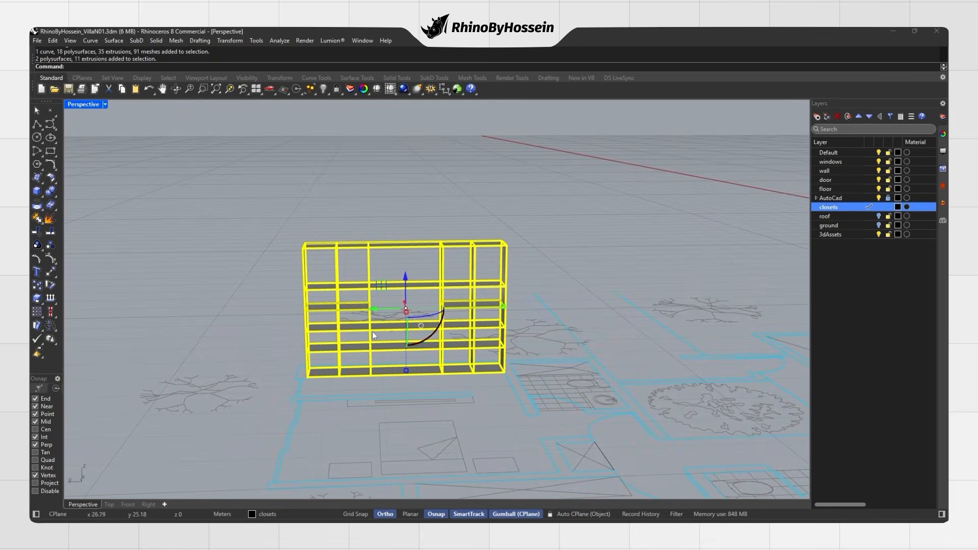
left_click(53, 205)
scroll(395, 301, "up", 2)
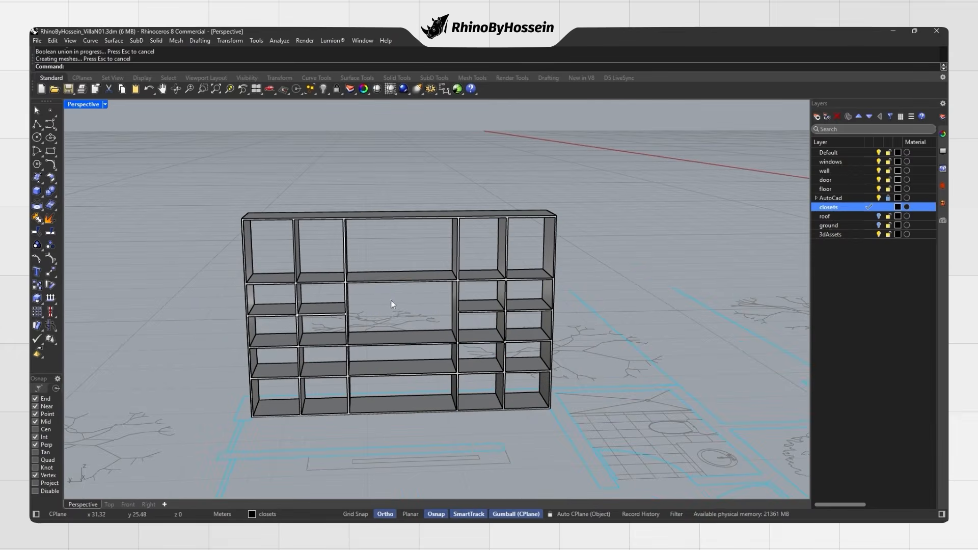
left_click(405, 304)
mouse_move(406, 304)
right_mouse_down()
mouse_move(443, 291)
mouse_move(398, 291)
mouse_move(255, 338)
mouse_move(387, 290)
mouse_move(373, 287)
mouse_move(399, 316)
mouse_move(334, 260)
right_mouse_up()
left_click(327, 92)
left_click(339, 105)
On the wall layer, draw a closed 0.1 m thick stub-wall profile from the wall corner beside the bedroom door to the closet's plan line.
scroll(387, 291, "down", 6)
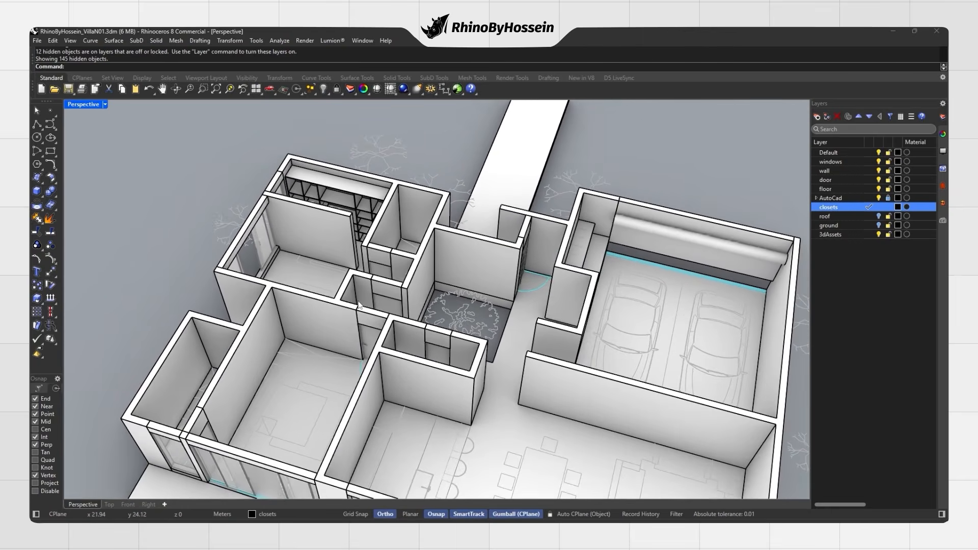
scroll(330, 358, "up", 2)
scroll(331, 357, "up", 3)
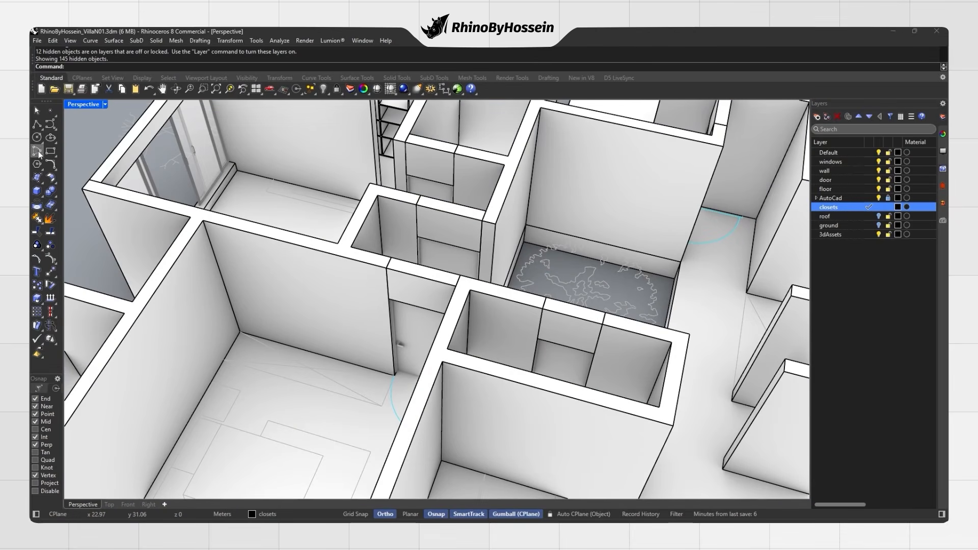
left_click(867, 171)
left_click(37, 127)
scroll(393, 375, "up", 5)
left_click(393, 364)
left_click(363, 430)
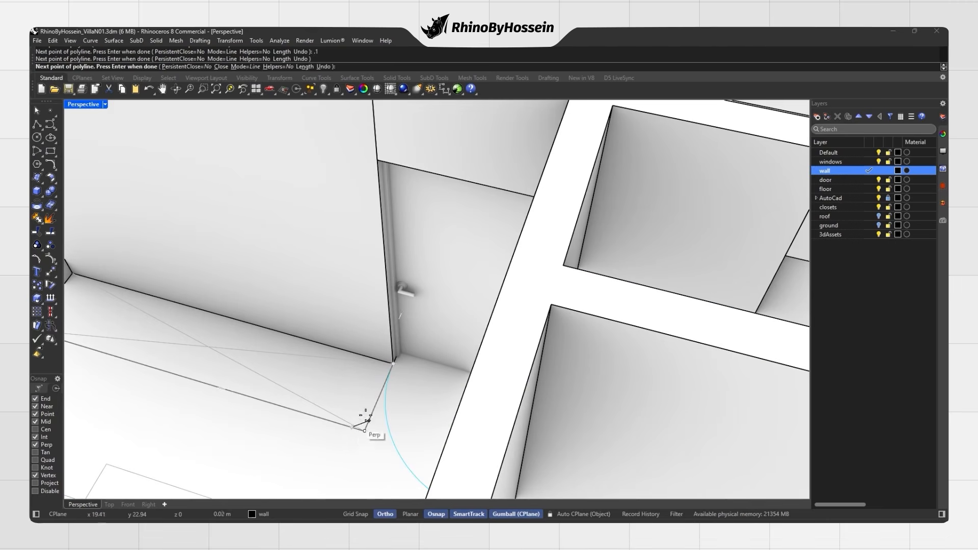
left_click(393, 363)
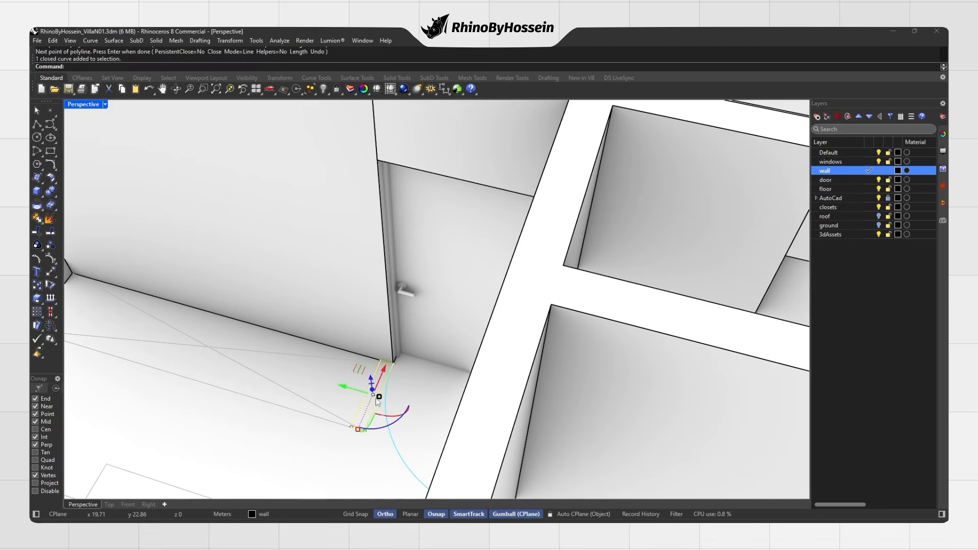
Extrude the stub-wall profile as a solid up to the top of the adjoining walls and delete its curve.
left_click(41, 196)
left_click(123, 210)
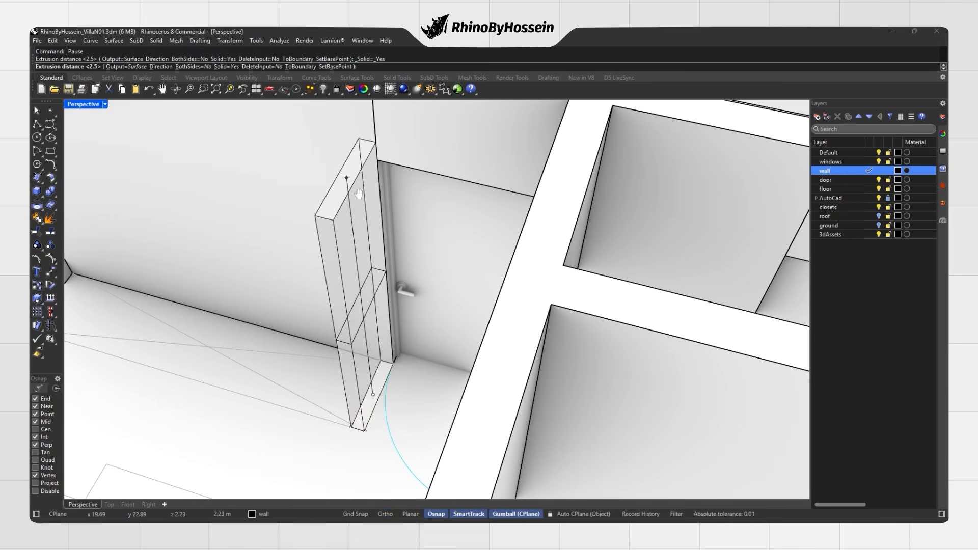
right_click_drag(361, 168, 368, 272, "shift")
key("Escape")
scroll(382, 194, "down", 5)
key("Delete")
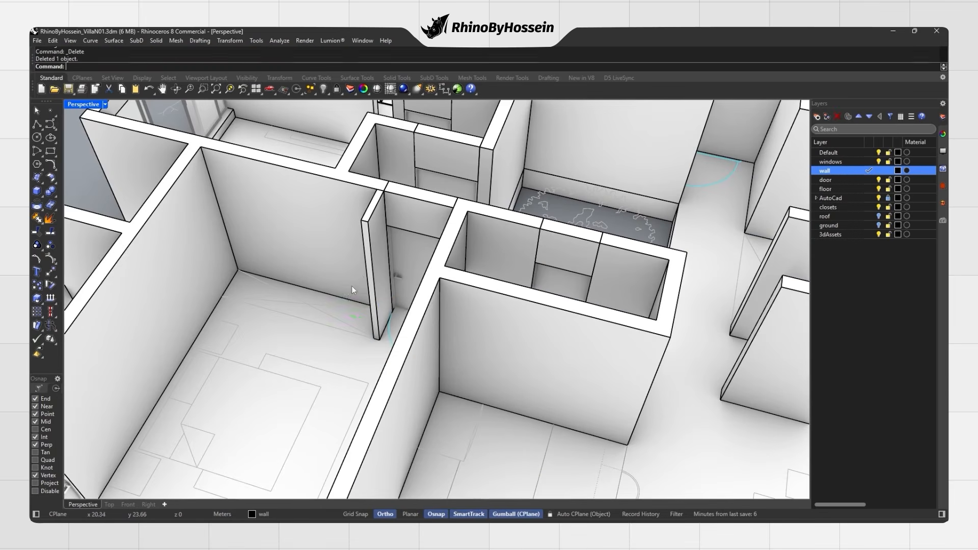
left_click(342, 292)
On the closets layer, draw a closed vertical outline across the closet opening from the stub wall to the opposite wall at full height.
double_click(858, 208)
right_click_drag(312, 239, 340, 264)
left_click(37, 126)
left_click(391, 350)
scroll(232, 332, "up", 3)
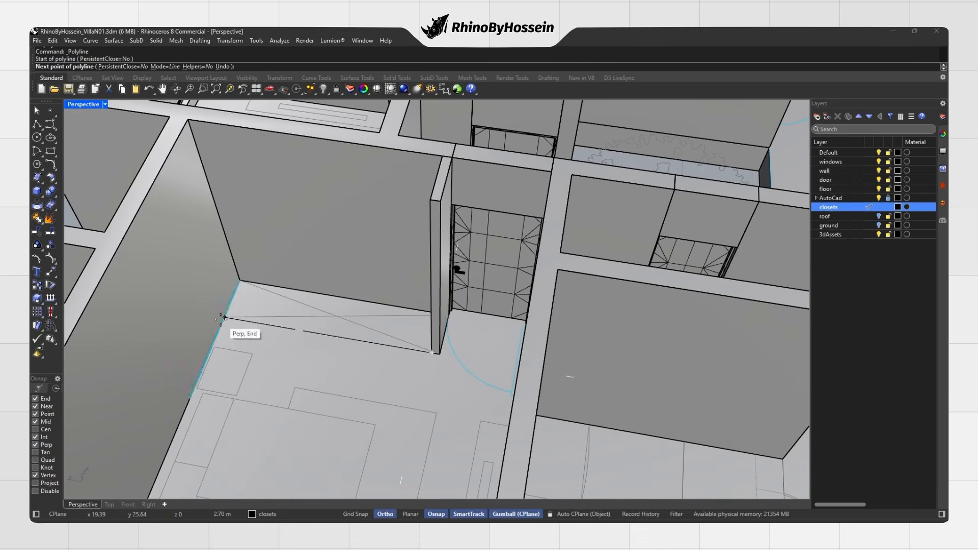
left_click(224, 317)
left_click(162, 167)
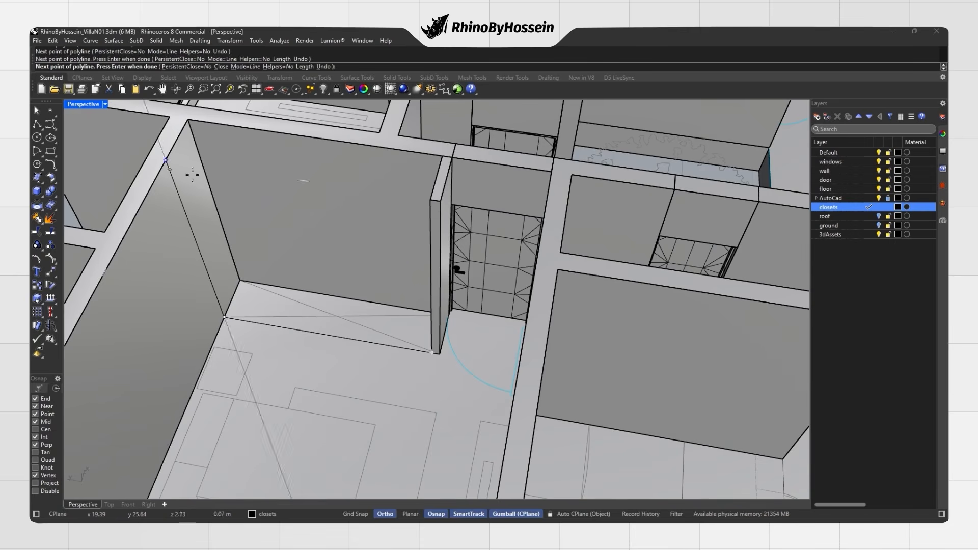
left_click(427, 199)
left_click(430, 353)
left_click(359, 189)
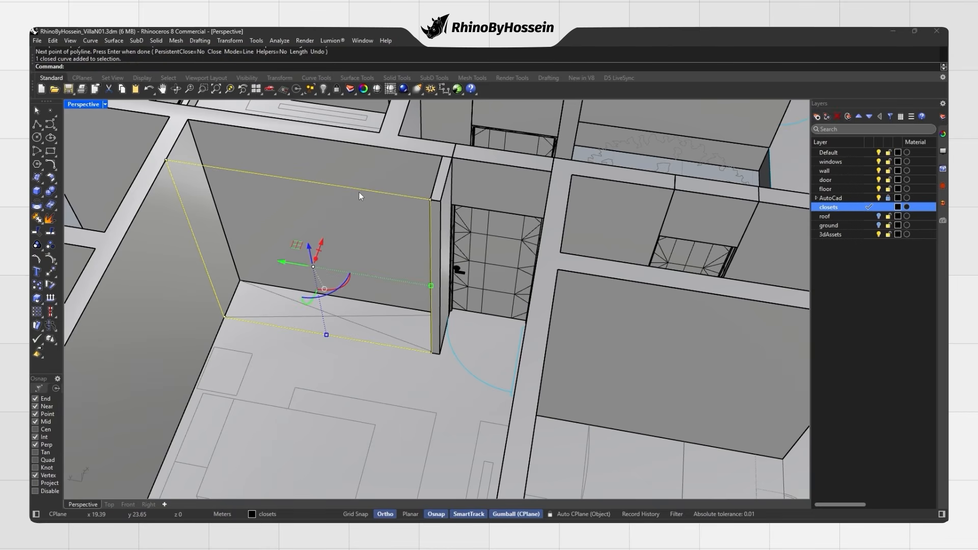
Offset the closet opening outline inward and select both curves.
type("o")
key("Return")
type(".")
key("Return")
left_click(380, 210)
left_click(424, 203, "shift")
right_click_drag(394, 214, 296, 226)
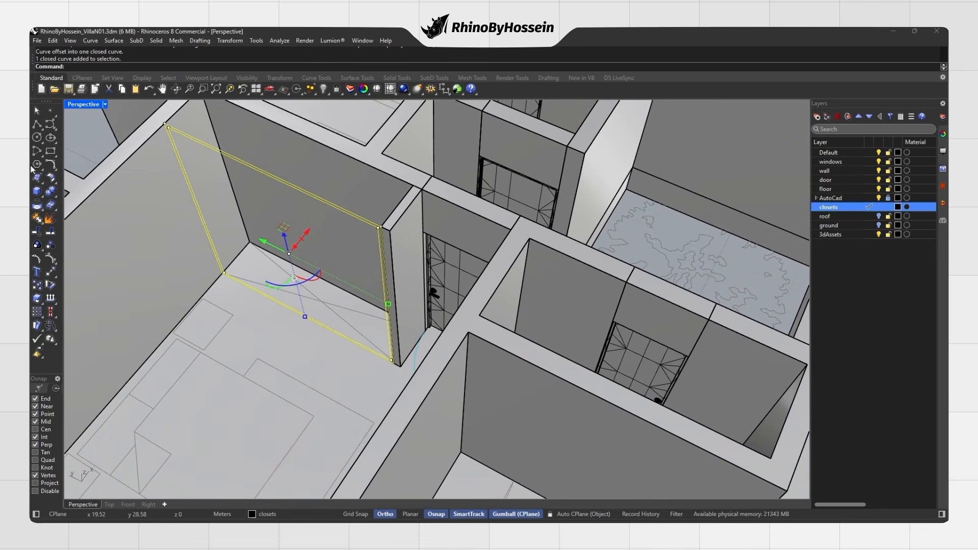
Extrude the two outlines into a solid 0.02 m front frame and delete the curves.
left_click(42, 197)
left_click(119, 209)
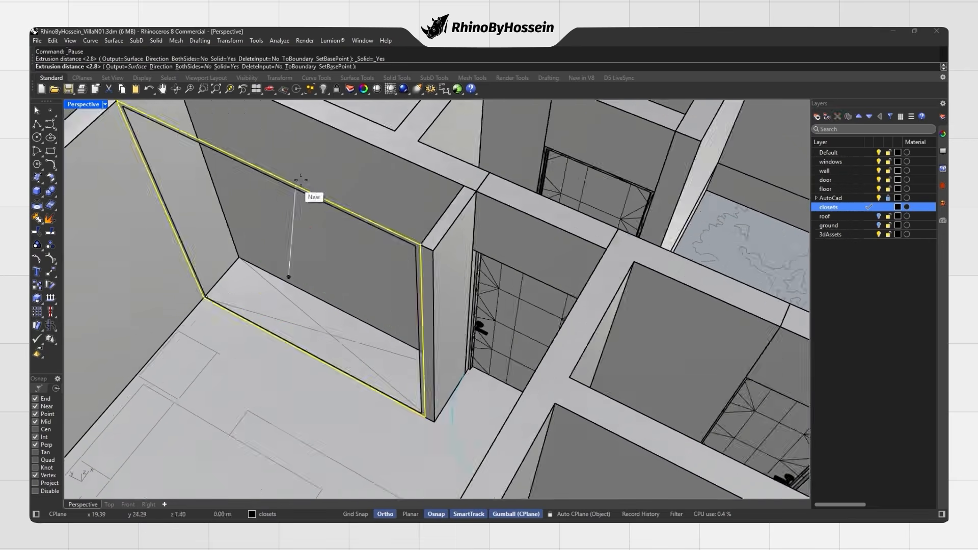
scroll(300, 199, "up", 5)
key("Escape")
key("Delete")
scroll(513, 259, "down", 3)
Create a 0.02 m high box covering the closet floor from the frame's lower corner to the opposite back corner.
right_click_drag(501, 287, 522, 266)
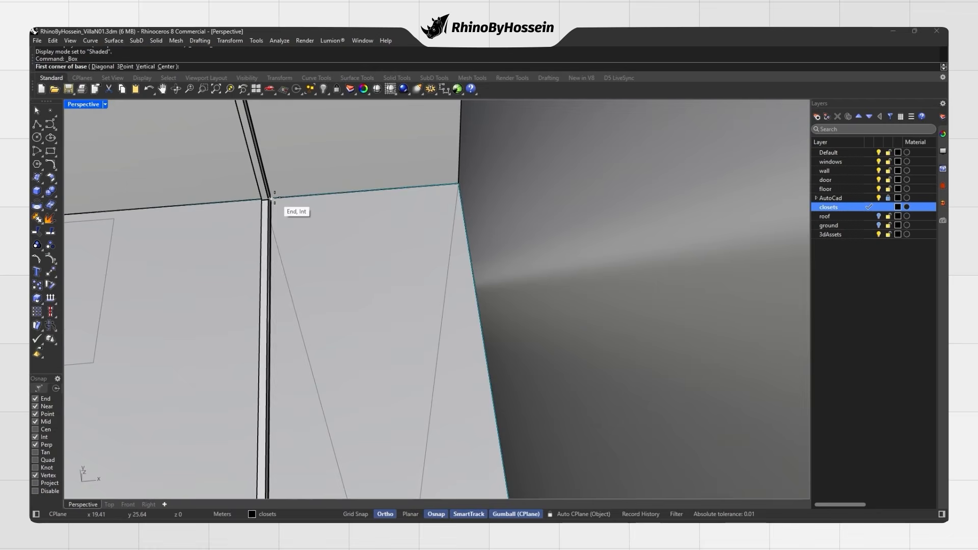
left_click(270, 198)
scroll(270, 198, "down", 6)
right_click_drag(275, 201, 627, 249)
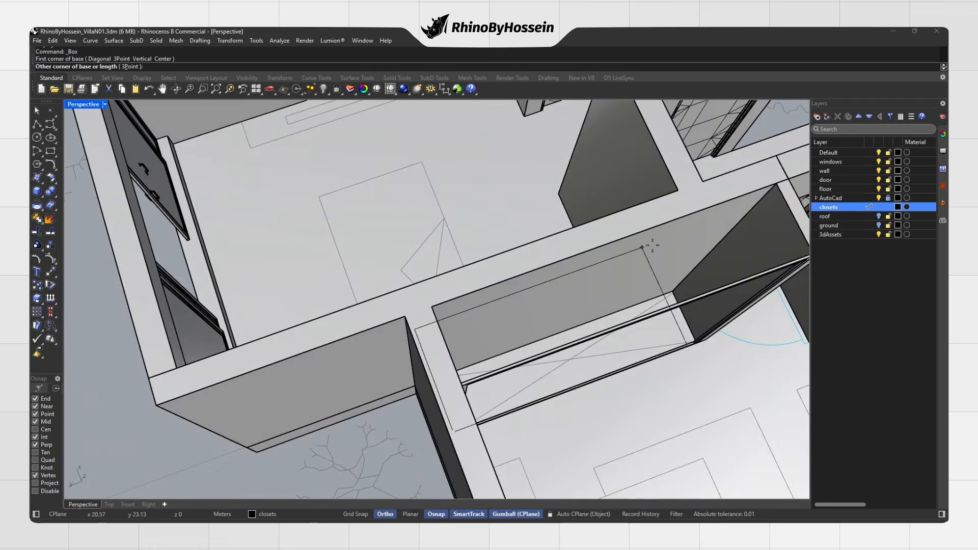
scroll(672, 301, "up", 5)
left_click(672, 304)
right_click_drag(626, 314, 623, 233)
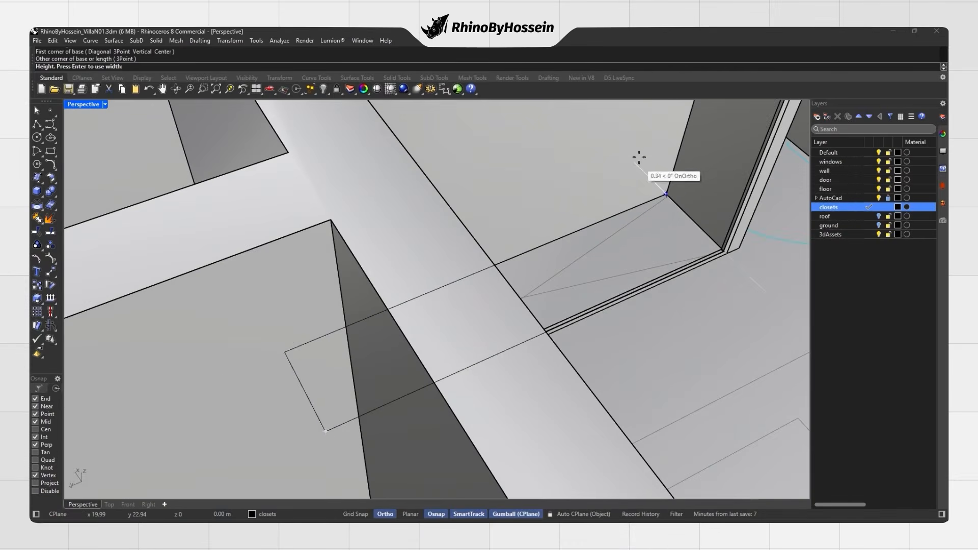
type(".02")
key("Return")
Raise the closet's floor board 0.9 m to serve as its shelf.
left_click(667, 231)
right_click_drag(667, 231, 565, 226)
type(".")
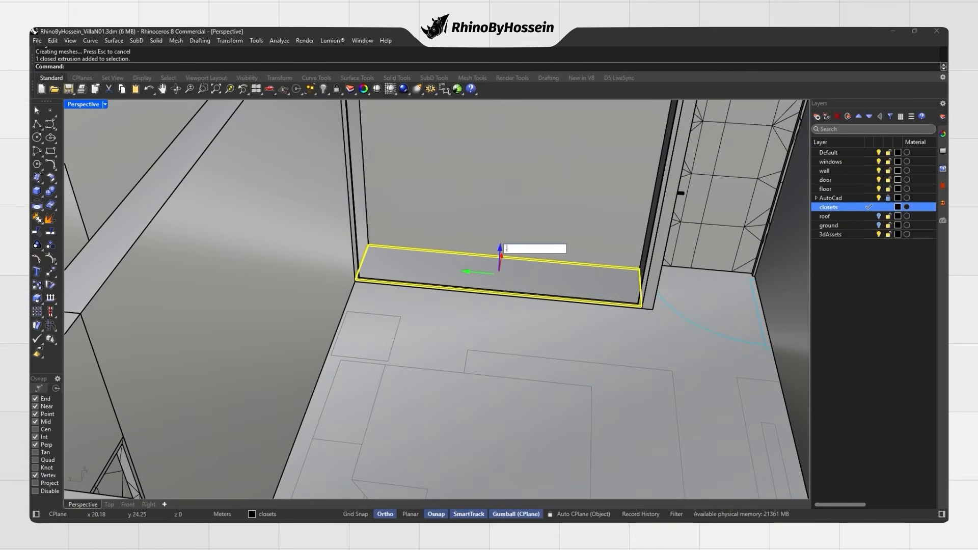
type("9")
key("Return")
scroll(511, 255, "down", 7)
right_click_drag(501, 222, 443, 314)
scroll(463, 255, "up", 2)
key("Escape")
Draw a closed door profile 0.9 m wide and 0.02 m thick along the frame's bottom front edge, starting at its outer corner.
scroll(443, 314, "up", 2)
type("pl")
key("Return")
key("Escape")
scroll(356, 359, "up", 7)
key("Return")
left_click(286, 347)
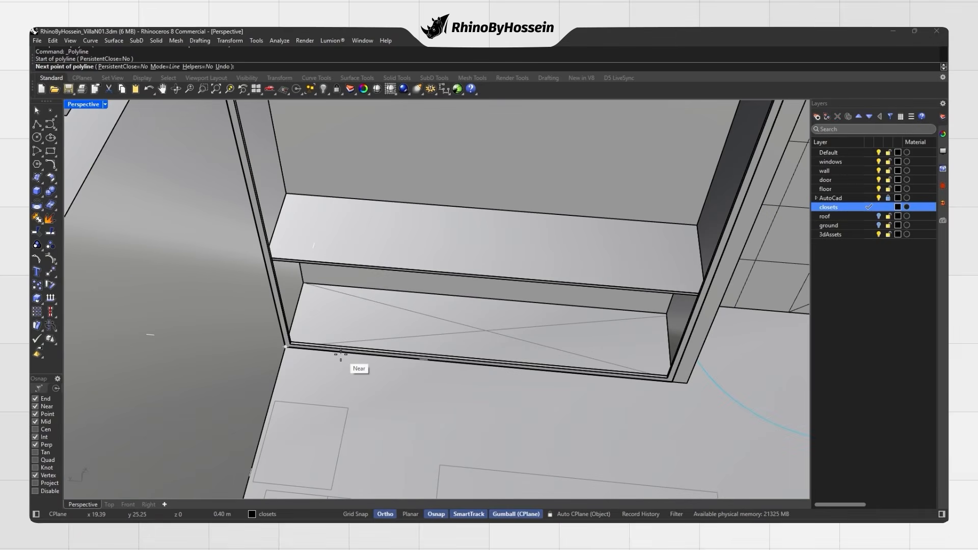
left_click(340, 356)
scroll(403, 379, "up", 2)
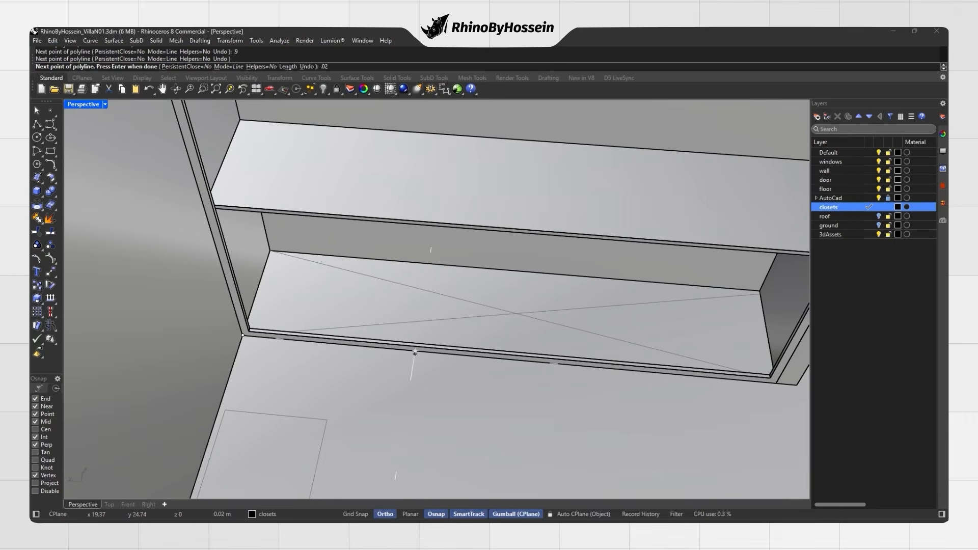
left_click(402, 379)
scroll(258, 341, "up", 5)
left_click(227, 338)
left_click(222, 328)
Extrude the door profile as a solid up to the top of the closet frame.
left_click(298, 341)
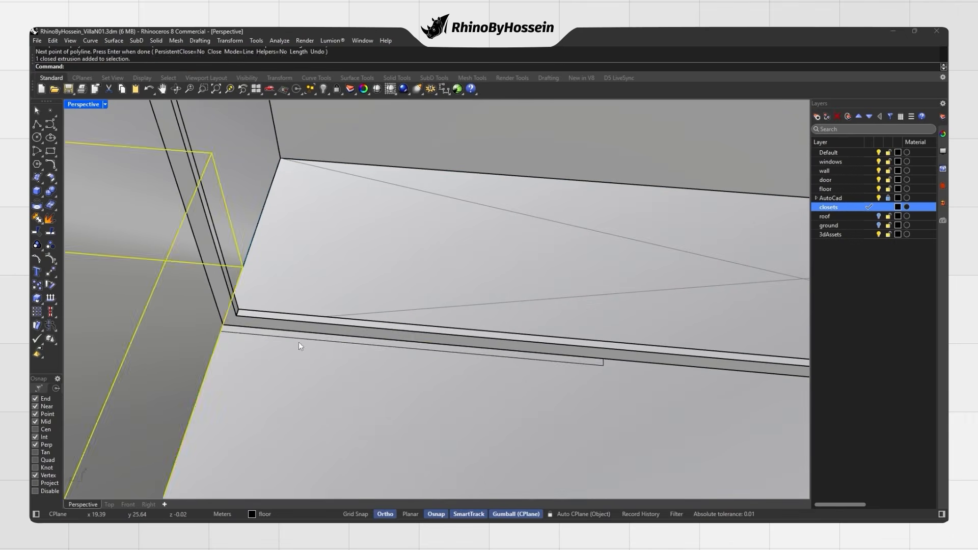
left_click(296, 338)
scroll(296, 338, "down", 7)
left_click(42, 196)
left_click(118, 209)
right_click_drag(204, 168, 207, 292, "shift")
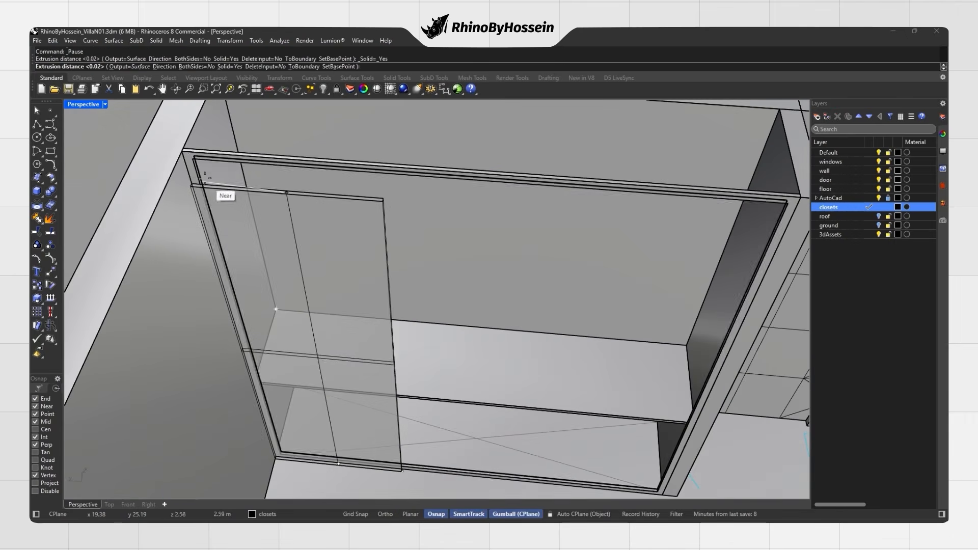
left_click(183, 152)
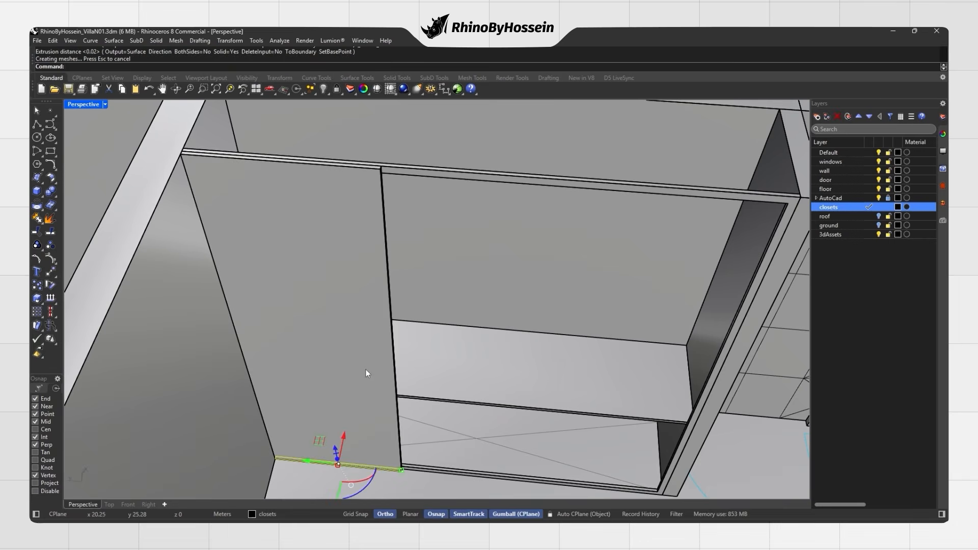
Copy the door panel side by side along the frame to make three doors, and switch to the Rendered display.
left_click(36, 288)
left_click(275, 458)
left_click(401, 471)
key("Return")
left_click(447, 442)
left_click_drag(449, 360, 451, 360)
left_click(35, 288)
left_click(183, 154)
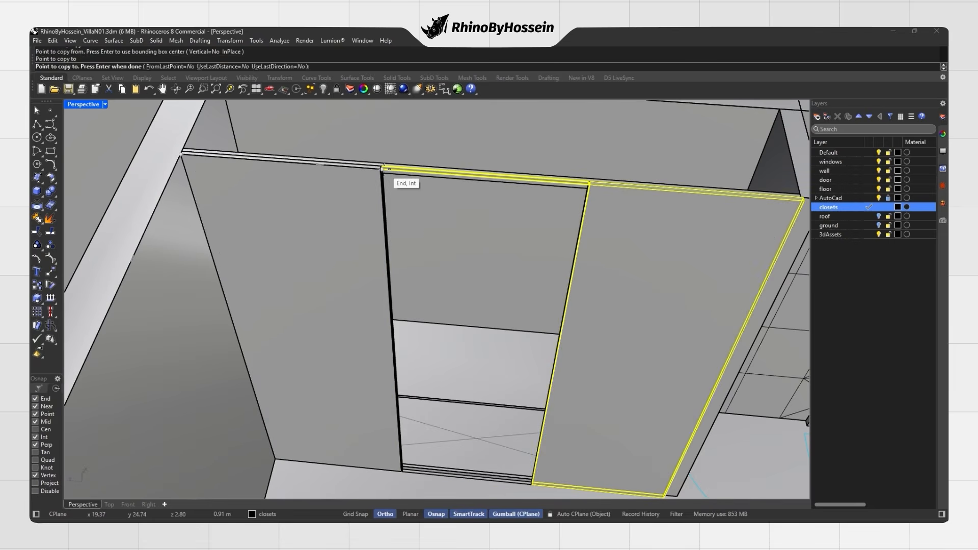
key("Return")
scroll(384, 170, "down", 6)
key("Escape")
middle_click(506, 214)
right_click_drag(520, 211, 499, 230)
left_click(520, 215)
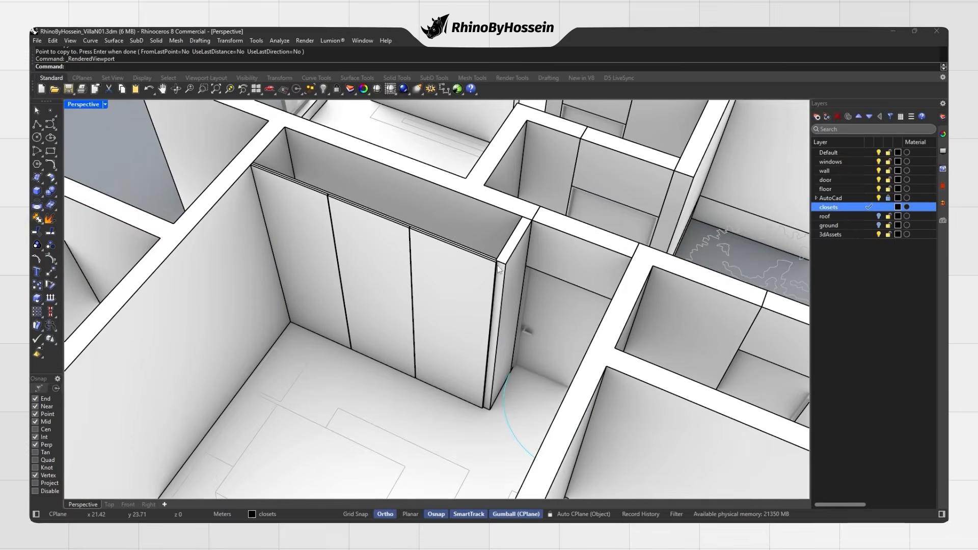
Scale the three doors in one direction from the outer wall corner so their far edge meets the stub wall's corner.
scroll(498, 265, "up", 5)
left_click(462, 261)
left_click(254, 217, "shift")
left_click(137, 195, "shift")
right_click_drag(157, 196, 257, 231, "shift")
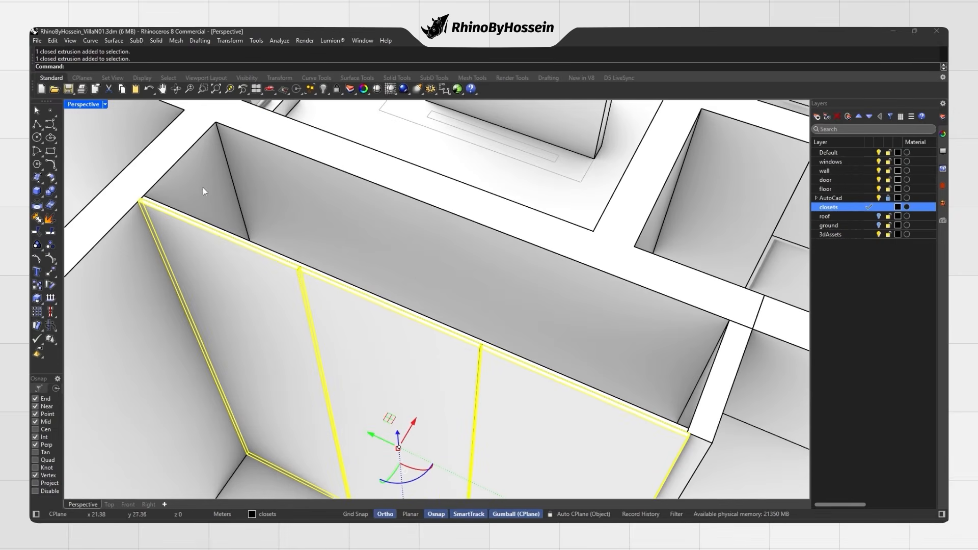
left_click(227, 40)
mouse_move(255, 96)
left_click(337, 118)
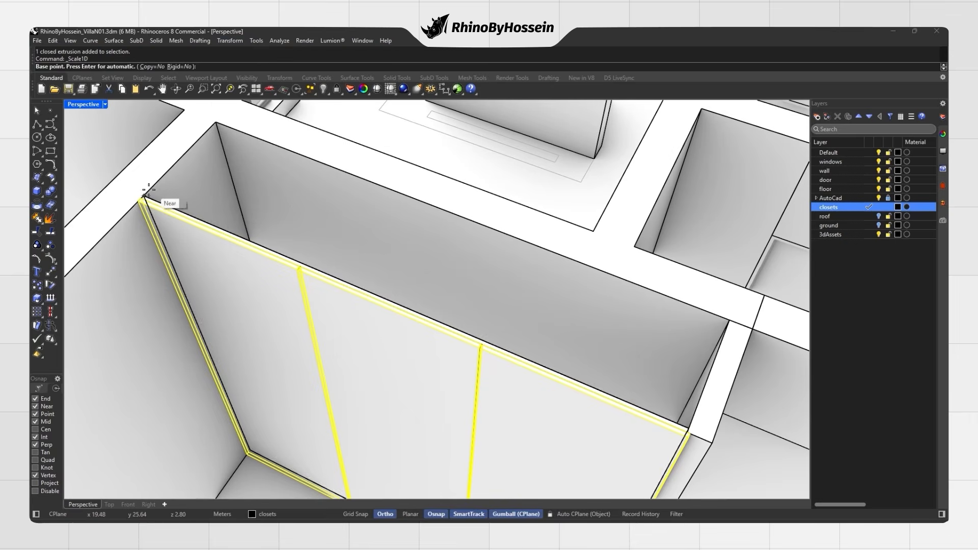
left_click(140, 198)
scroll(694, 423, "up", 5)
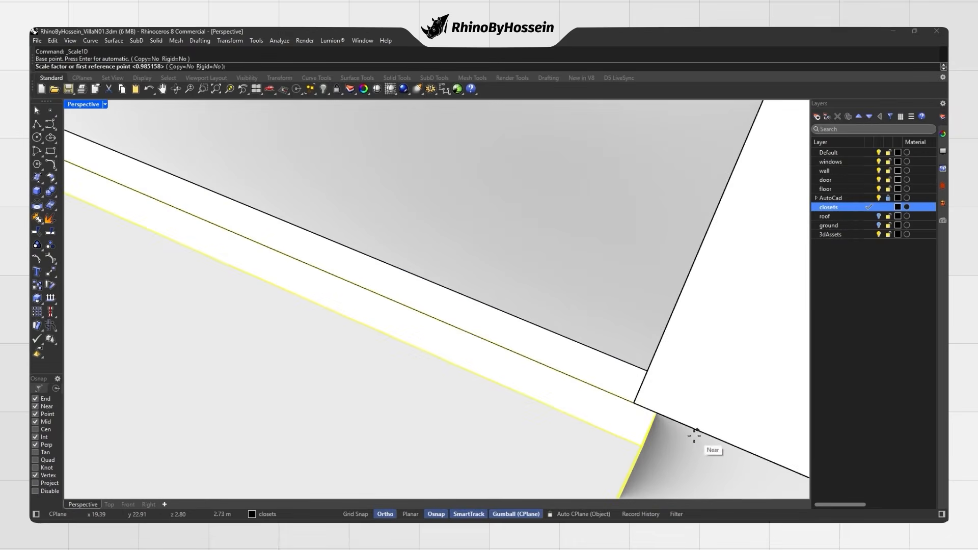
left_click(656, 413)
left_click(634, 403)
scroll(601, 391, "down", 8)
key("Escape")
Move the stub wall's end face forward until it is flush with the front of the closet doors.
right_click_drag(544, 378, 533, 353)
scroll(533, 353, "up", 5)
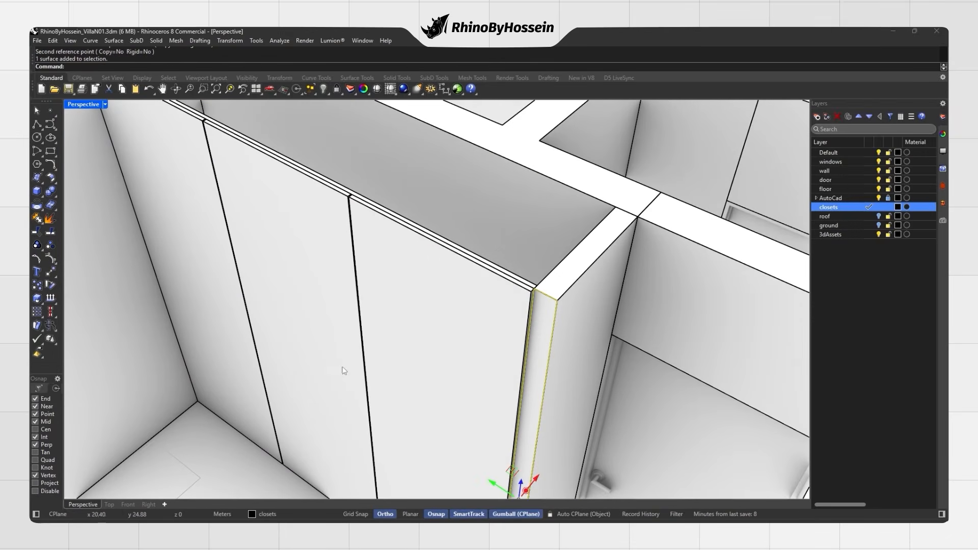
left_click(48, 274)
scroll(513, 284, "up", 6)
left_click(294, 195)
left_click(224, 242)
scroll(420, 227, "down", 8)
key("Escape")
right_click_drag(410, 243, 440, 222)
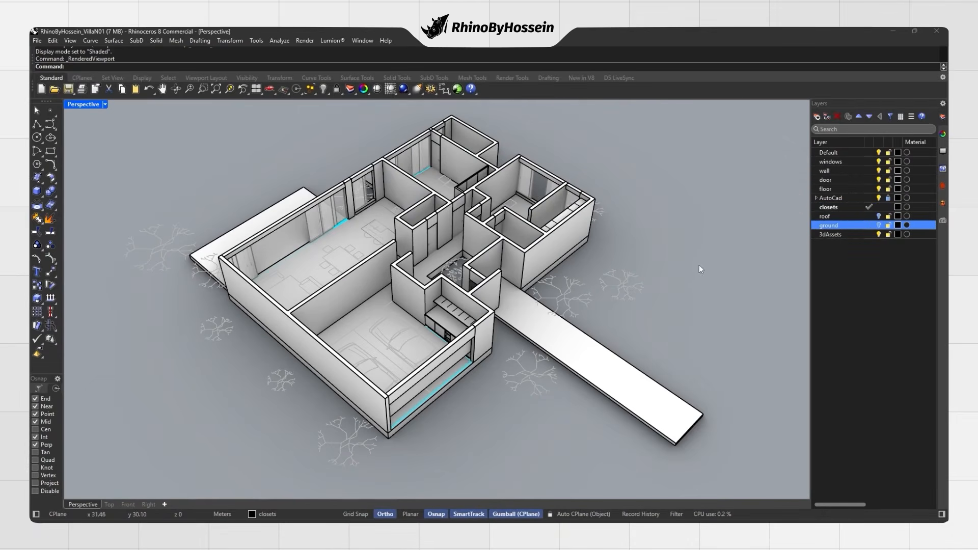
right_click_drag(668, 254, 411, 301)
scroll(432, 325, "up", 5)
scroll(411, 301, "up", 4)
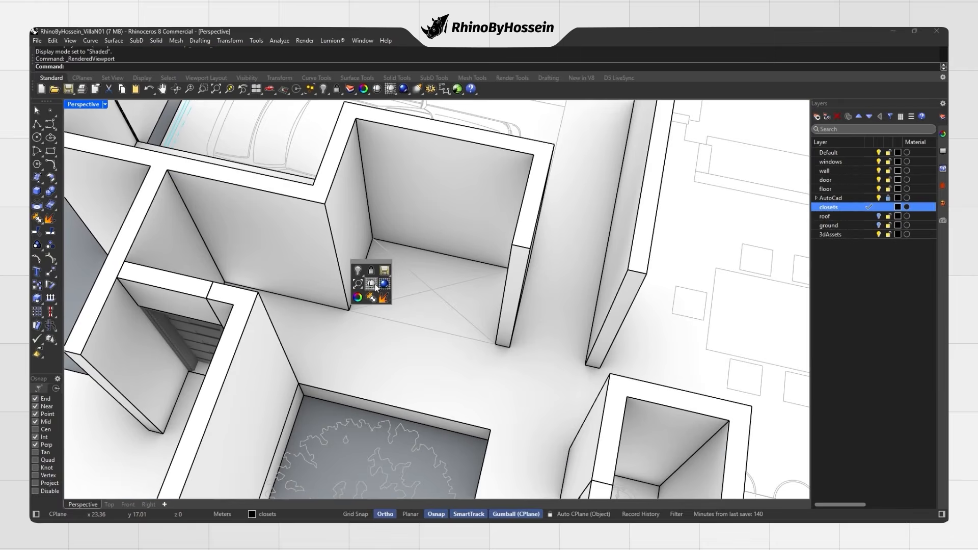
Switch the viewport to Shaded display and hide the floor slab around the next closet niche.
left_click(376, 287)
left_click(418, 320)
left_click(324, 89)
key("Escape")
Model a full-width box shelf across the closet niche from its front wall corner to the back wall, at a height of 1 m.
left_click(37, 191)
left_click(349, 310)
scroll(349, 310, "up", 2)
right_click_drag(346, 310, 433, 306)
left_click(550, 209)
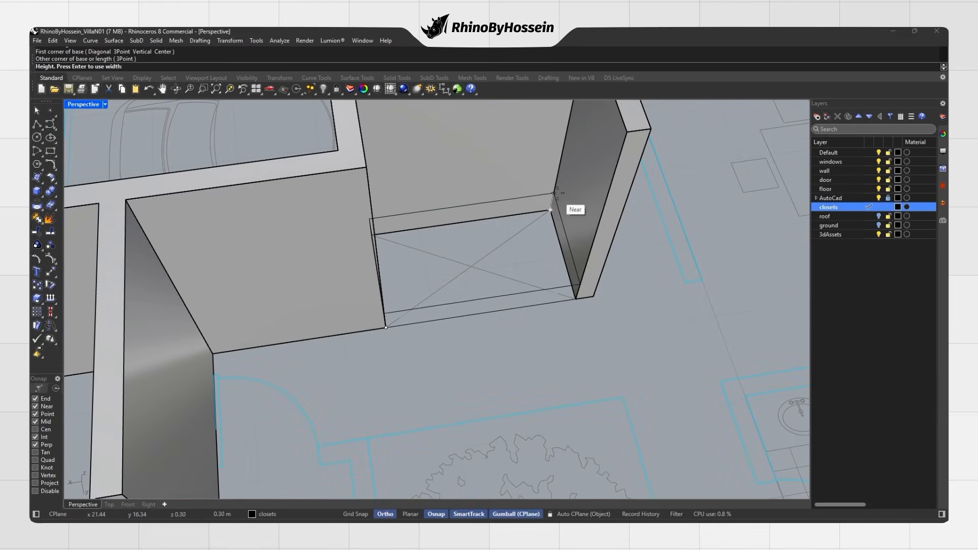
left_click(554, 199)
left_click(558, 193)
mouse_move(558, 193)
right_mouse_down()
mouse_move(485, 278)
mouse_move(505, 233)
mouse_move(346, 239)
right_mouse_up()
type("1")
key("Return")
key("Escape")
Draw a closed thin strip outline on the floor along the closet's front edge, between the side wall and the stub wall.
left_click(36, 124)
scroll(344, 275, "up", 2)
left_click(331, 239)
scroll(543, 307, "up", 3)
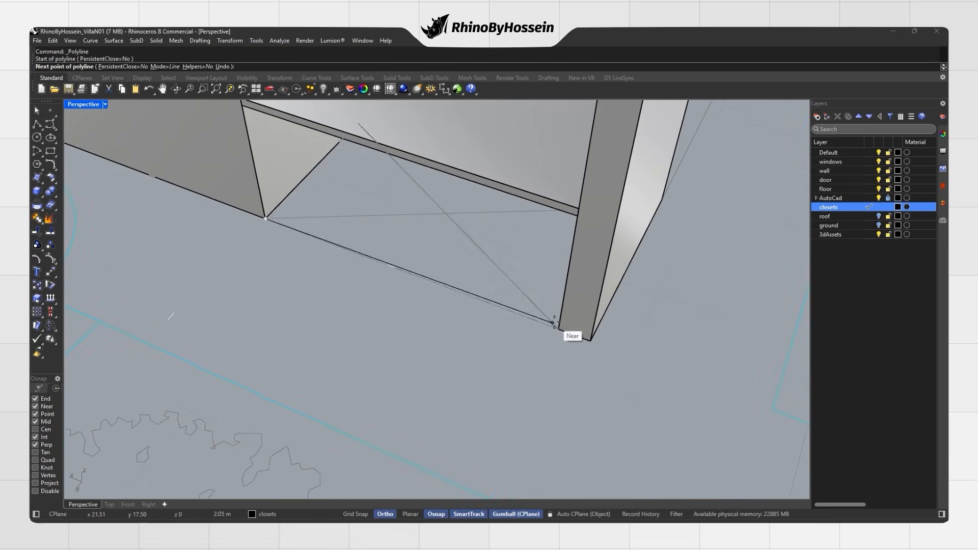
left_click(556, 329)
right_click_drag(547, 327, 598, 326)
left_click(635, 233)
right_click_drag(374, 272, 329, 270)
scroll(319, 267, "up", 3)
left_click(278, 259)
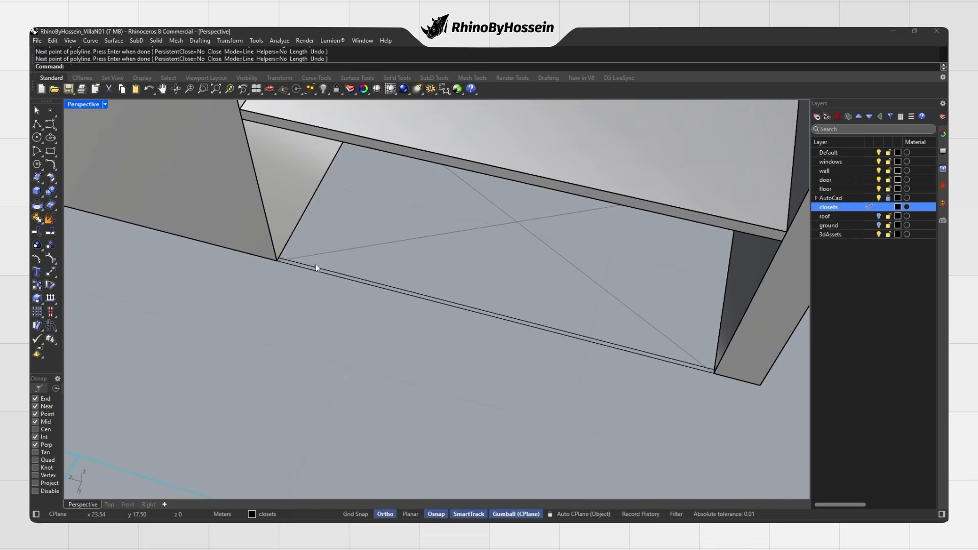
Extrude the strip outline 0.1 m as a solid plinth and delete the outline curve.
left_click(316, 268)
left_click(41, 195)
left_click(118, 211)
type("0.1")
key("Return")
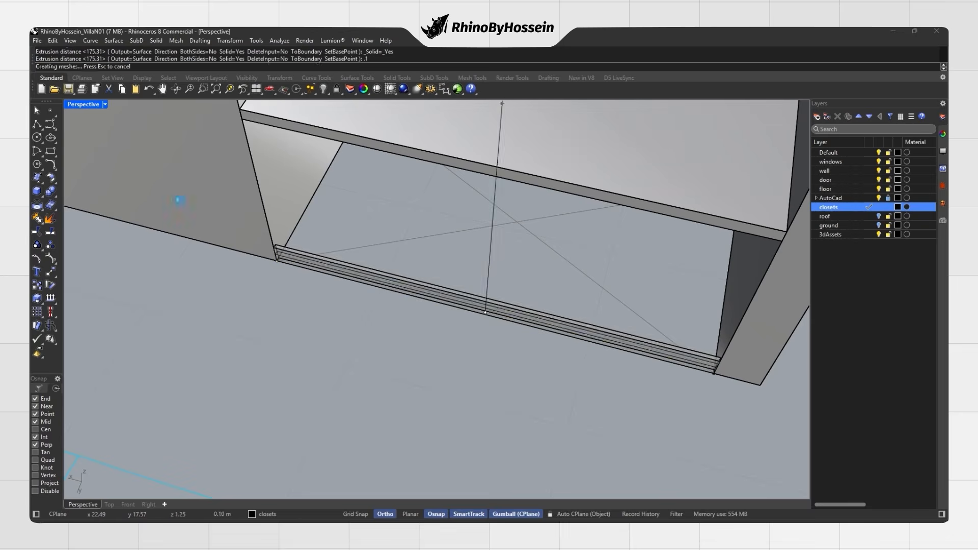
scroll(299, 292, "down", 5)
key("Delete")
Move the plinth 0.05 m back into the closet.
right_click_drag(298, 292, 296, 255)
scroll(296, 248, "up", 2)
left_click(296, 247)
left_click(389, 304)
type("-0.05")
key("Return")
key("Escape")
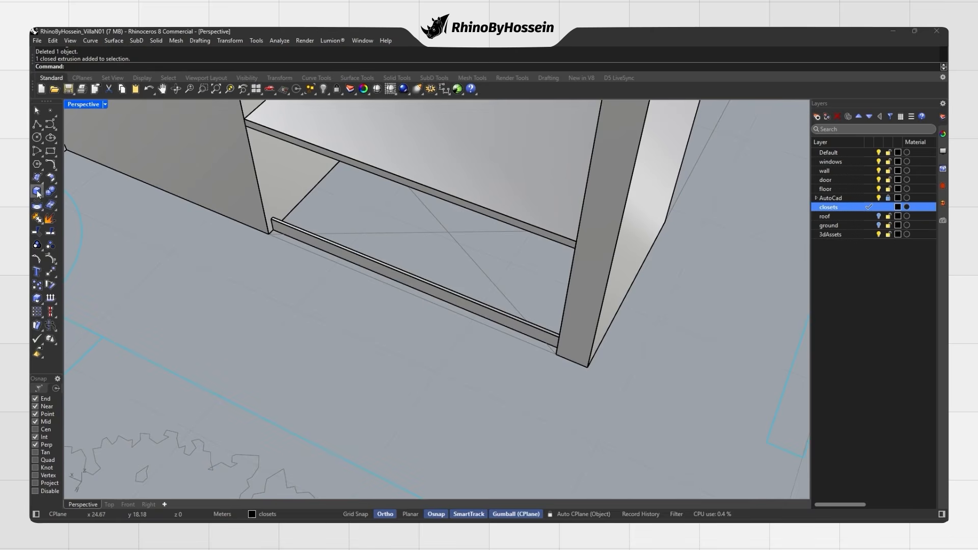
Draw a rectangle covering the closet's floor area and move it up to the top of the plinth.
left_click(51, 151)
right_click_drag(224, 199, 325, 163)
left_click(354, 138)
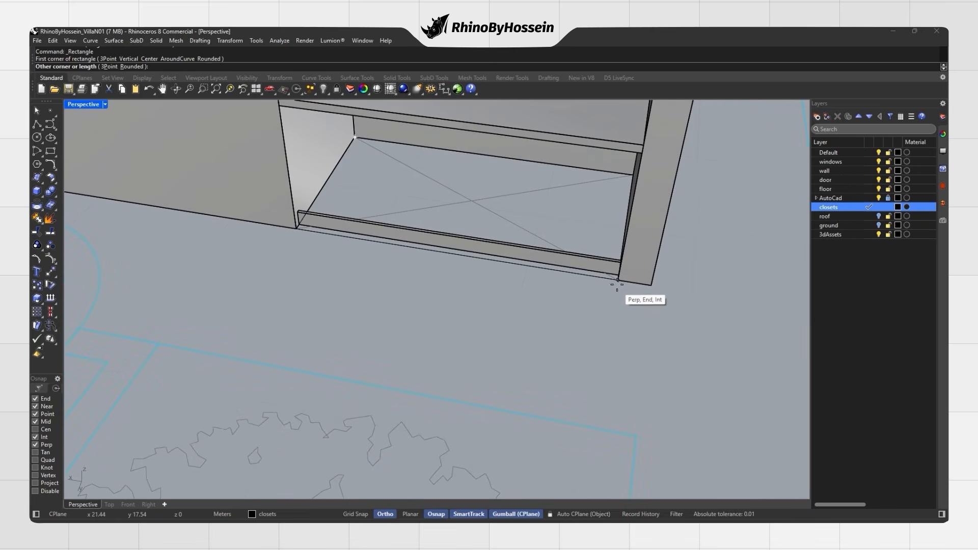
left_click(618, 280)
left_click(328, 233)
left_click(50, 272)
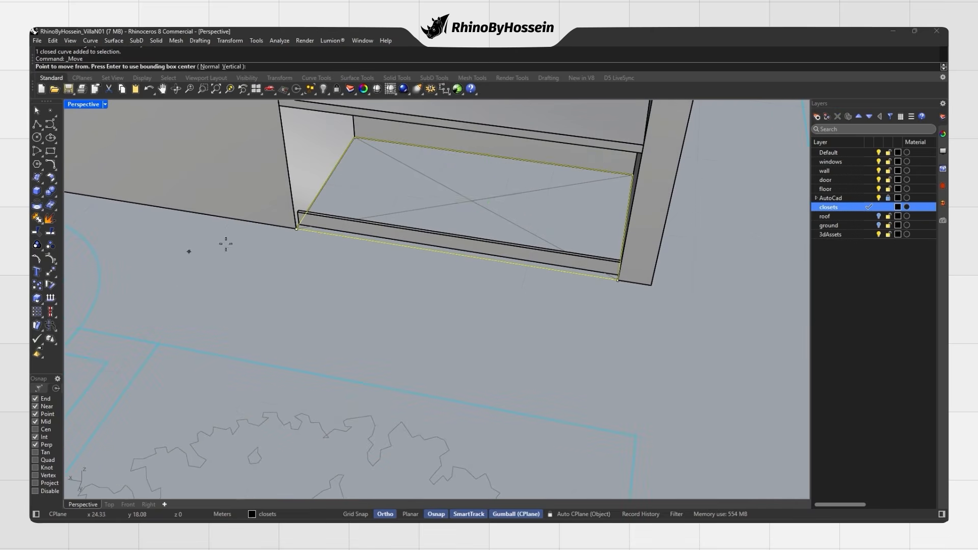
scroll(285, 227, "up", 8)
left_click(283, 190)
Extrude the rectangle 0.02 m as the closet's solid bottom board and delete the rectangle.
left_click(44, 197)
left_click(118, 210)
type(".02")
key("Return")
scroll(262, 280, "down", 8)
right_click_drag(262, 280, 251, 240)
key("Delete")
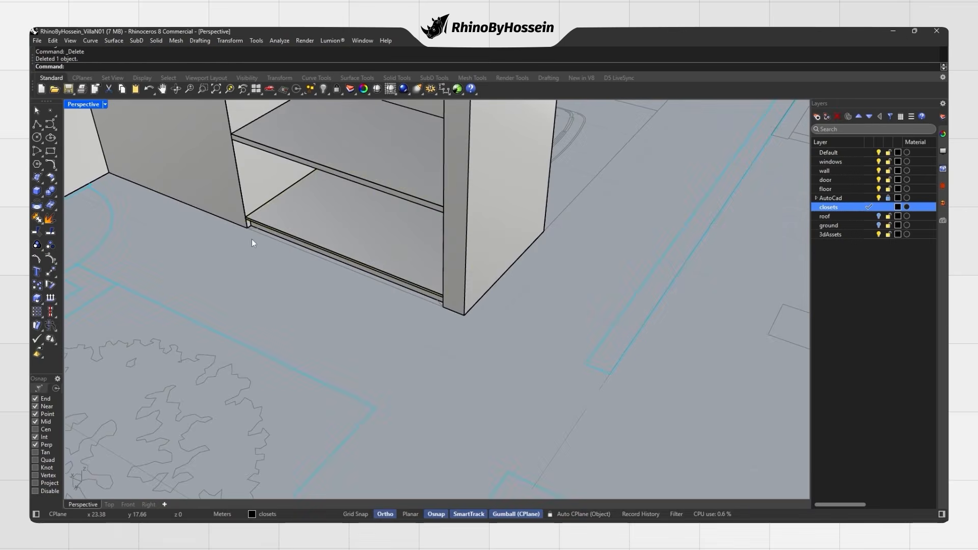
Move the bottom board's front face slightly back from the wall corner.
scroll(246, 231, "up", 10)
scroll(245, 231, "down", 8)
left_click(318, 260)
scroll(312, 309, "up", 6)
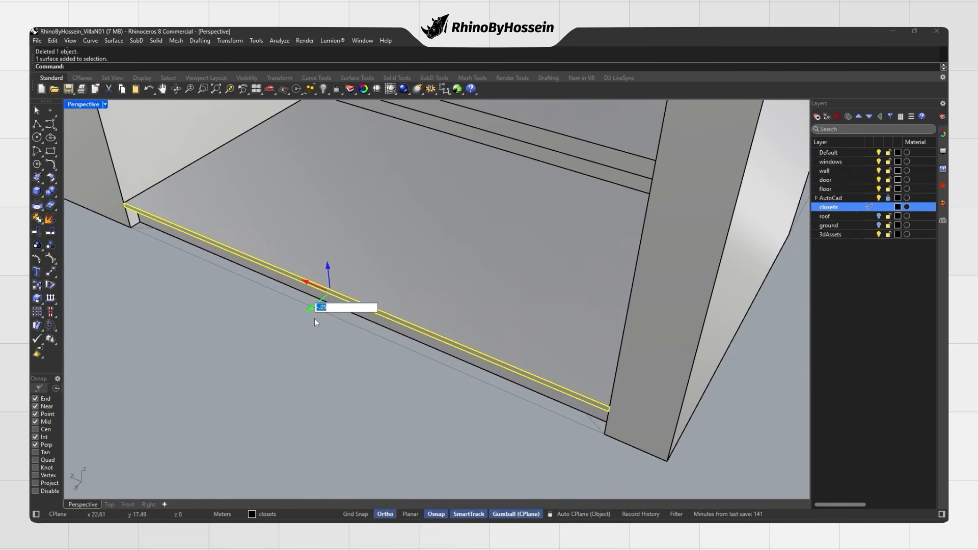
key("Return")
Draw a closed divider profile 0.02 m wide on the bottom board, along the side wall from front to back.
right_click_drag(339, 318, 376, 288)
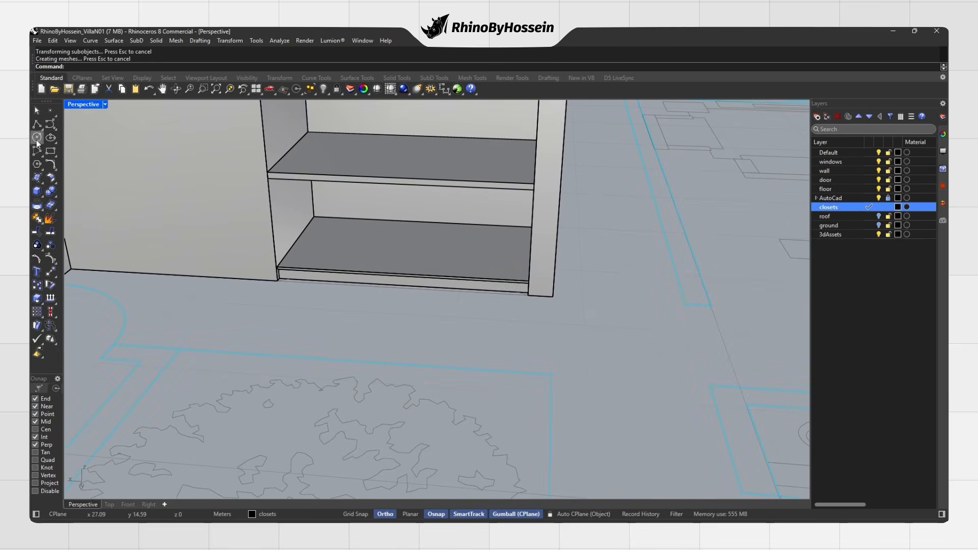
scroll(278, 266, "up", 3)
left_click(278, 267)
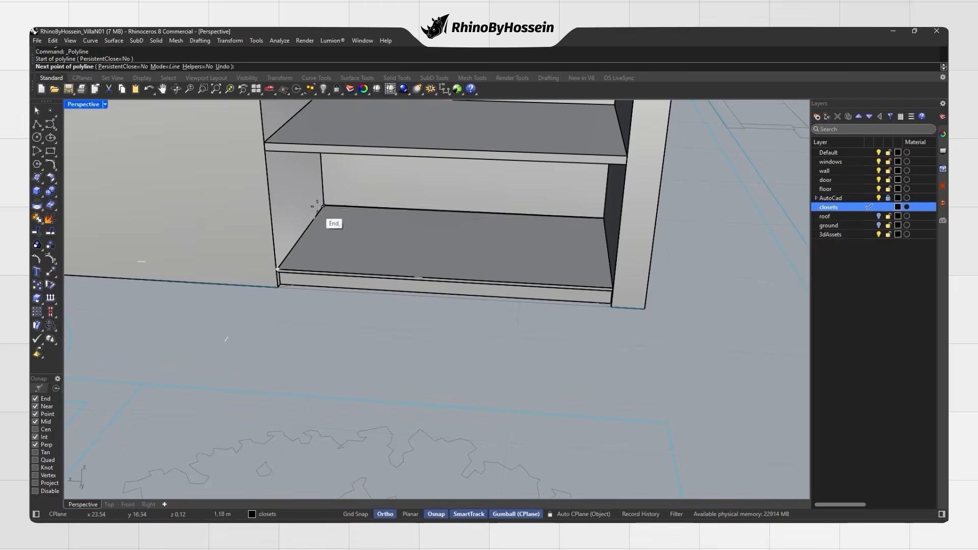
scroll(318, 210, "up", 3)
left_click(323, 203)
scroll(326, 202, "up", 3)
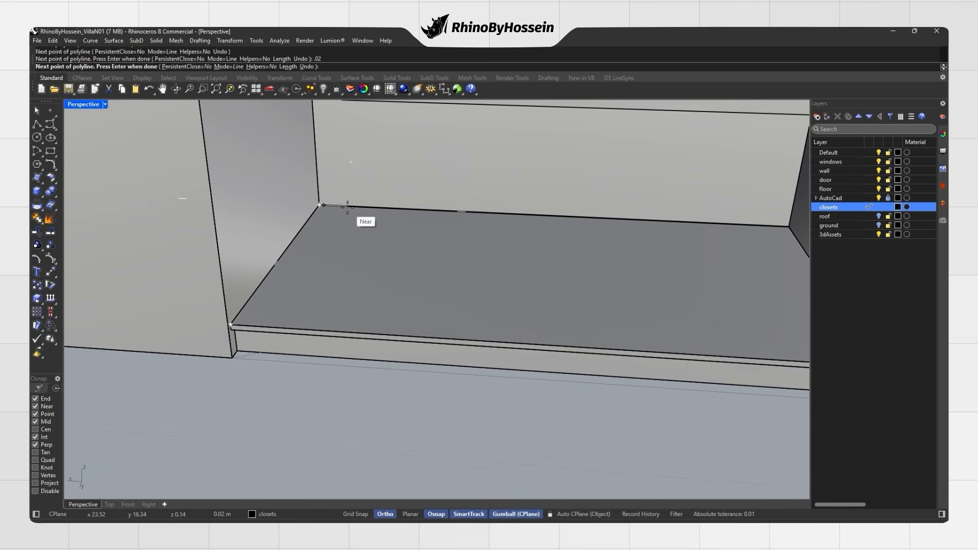
left_click(231, 325)
left_click(241, 319)
Move the divider profile to the midpoint of the bottom board's front edge.
left_click(273, 344)
left_click(50, 272)
scroll(233, 325, "up", 3)
left_click(236, 324)
scroll(236, 325, "down", 4)
left_click(364, 333)
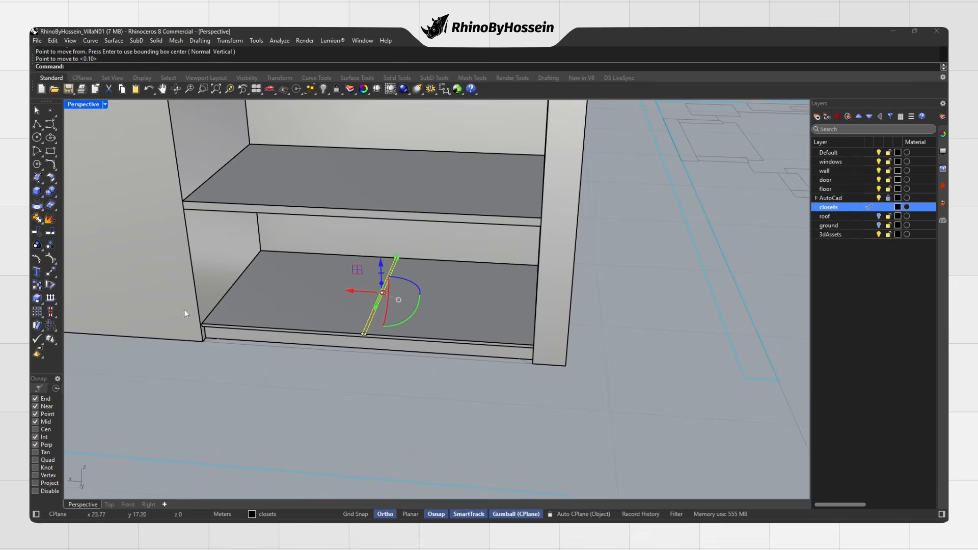
Extrude the divider profile as a solid up to the underside of the shelf and delete the profile curve.
left_click(40, 196)
left_click(138, 210)
left_click(278, 217)
right_click_drag(286, 220, 360, 270)
key("Delete")
Draw a guide line from the middle divider to the side wall and copy the divider to that line's midpoint.
scroll(358, 346, "up", 3)
left_click(380, 345)
left_click(215, 349)
right_click(277, 344)
left_click(386, 301)
left_click(37, 285)
scroll(380, 349, "up", 6)
left_click(383, 350)
scroll(383, 351, "down", 3)
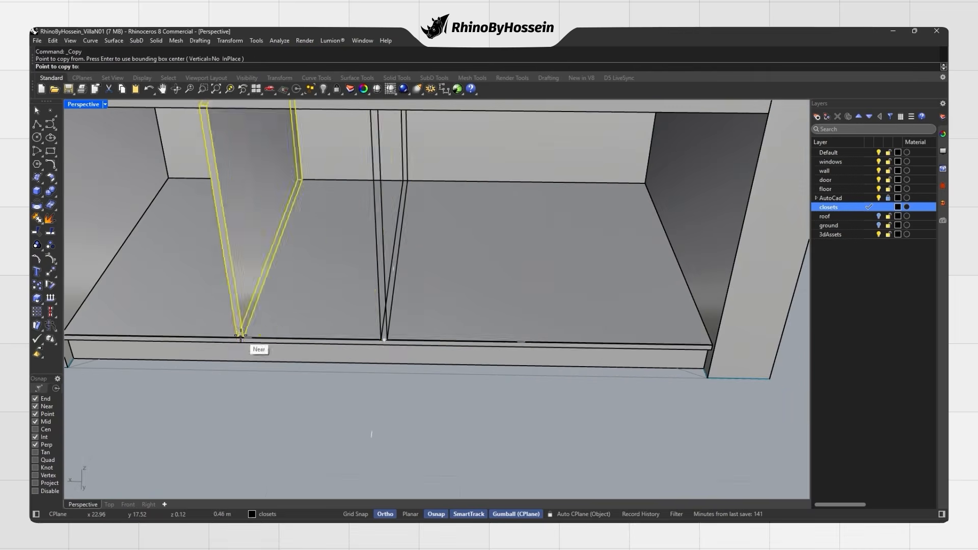
left_click(236, 336)
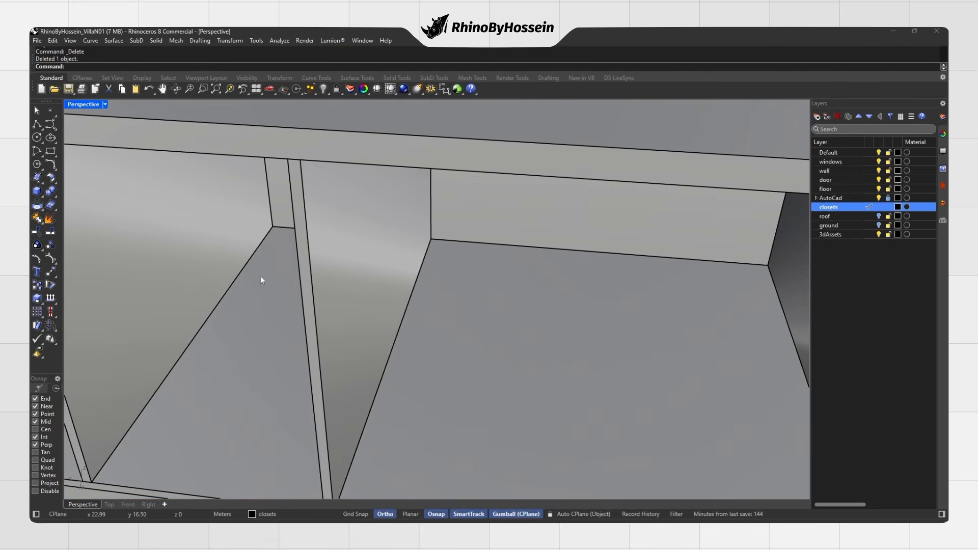
Try to draw a vertical guide line at the middle divider's front edge from the upper shelf to the bottom board.
left_click(300, 160)
scroll(301, 162, "down", 4)
scroll(321, 362, "up", 3)
left_click(321, 363)
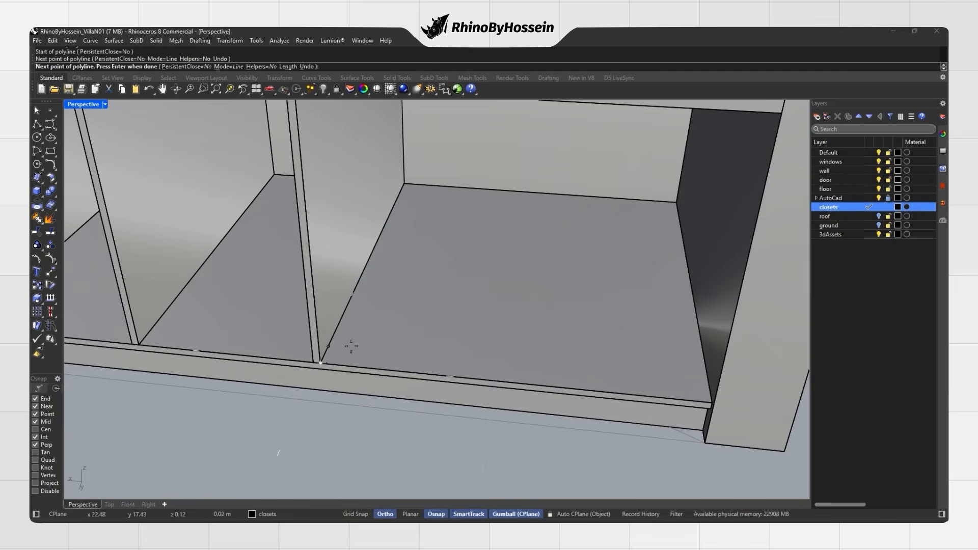
right_click(349, 344)
scroll(312, 248, "down", 3)
left_click(313, 248)
left_click(346, 263)
scroll(356, 254, "down", 3)
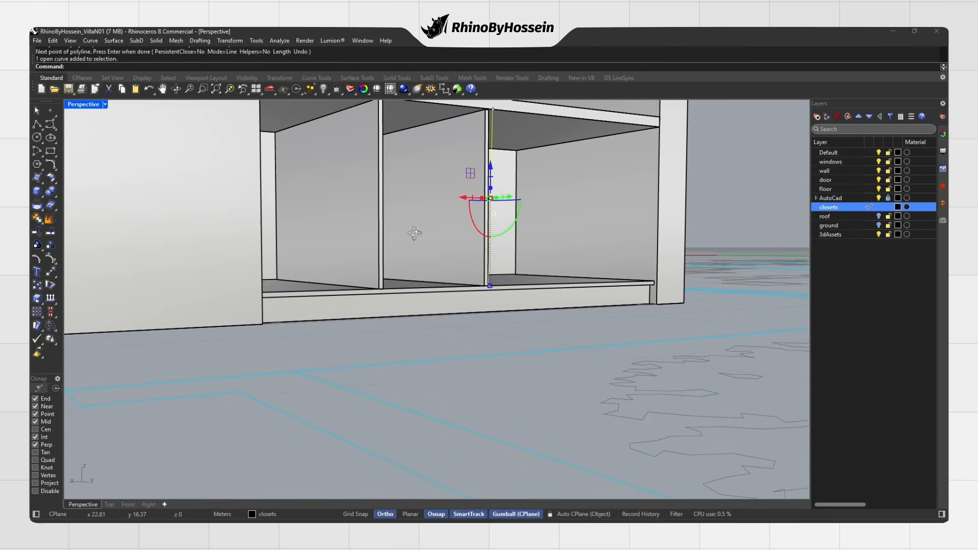
Redraw the vertical guide line on the middle divider's front edge and divide it into four equal segments with points.
scroll(498, 113, "up", 5)
left_click(441, 114)
right_click_drag(441, 114, 346, 219)
scroll(336, 255, "down", 5)
scroll(294, 423, "up", 4)
left_click(273, 410)
right_click(272, 410)
left_click(272, 397)
left_click(304, 413)
type("Divide")
key("Return")
scroll(336, 350, "down", 4)
key("Return")
Model a thin box shelf between the middle divider and the stub wall and move it up to the lowest division point.
left_click(37, 190)
left_click(379, 278)
left_click(672, 414)
left_click(653, 395)
left_click(430, 385)
left_click(51, 286)
scroll(323, 402, "up", 5)
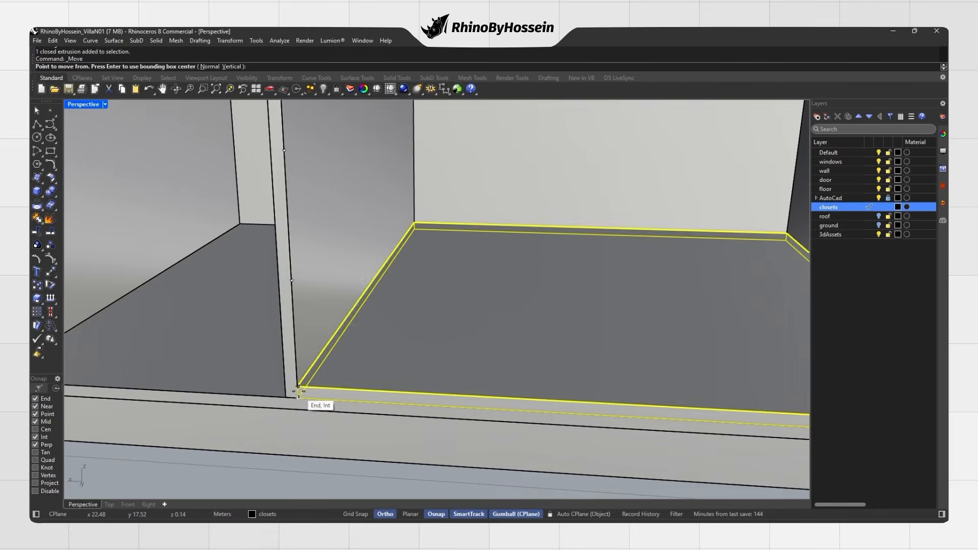
left_click(289, 234)
Copy the small shelf to the two remaining division points on the divider.
left_click(37, 286)
left_click(283, 233)
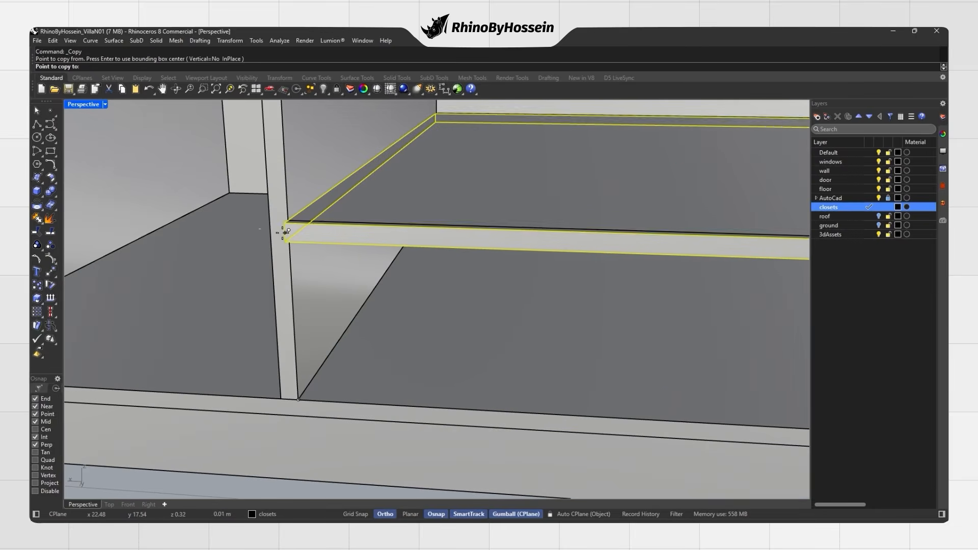
scroll(283, 232, "down", 5)
left_click(276, 181)
scroll(278, 180, "down", 3)
left_click(282, 152)
key("Return")
Select and delete the helper geometry along the middle divider's front edge.
left_click_drag(227, 330, 298, 144)
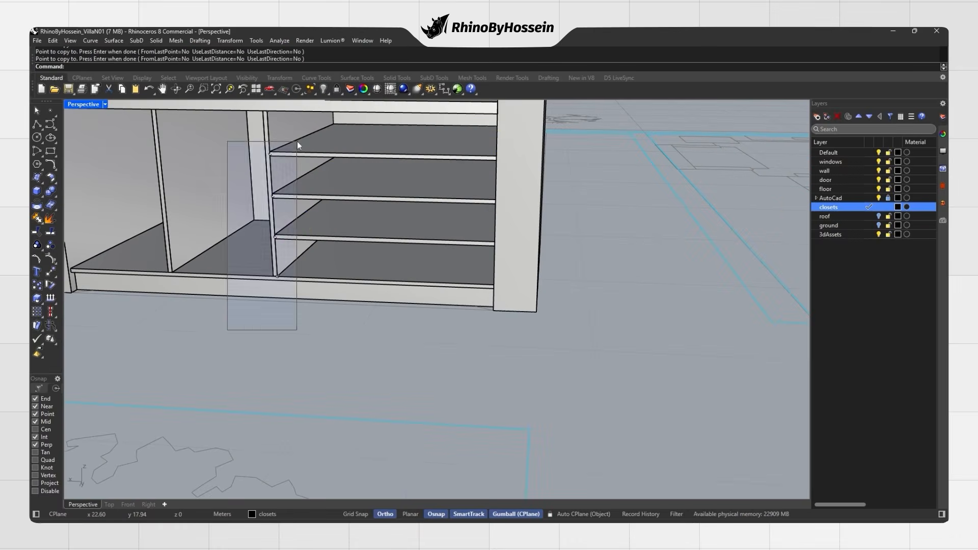
left_click_drag(223, 347, 295, 112)
key("Delete")
Draw a closed door profile 0.02 m thick in front of the bottom board, from the first divider's center to the side wall.
right_click_drag(286, 191, 340, 255)
scroll(287, 219, "down", 3)
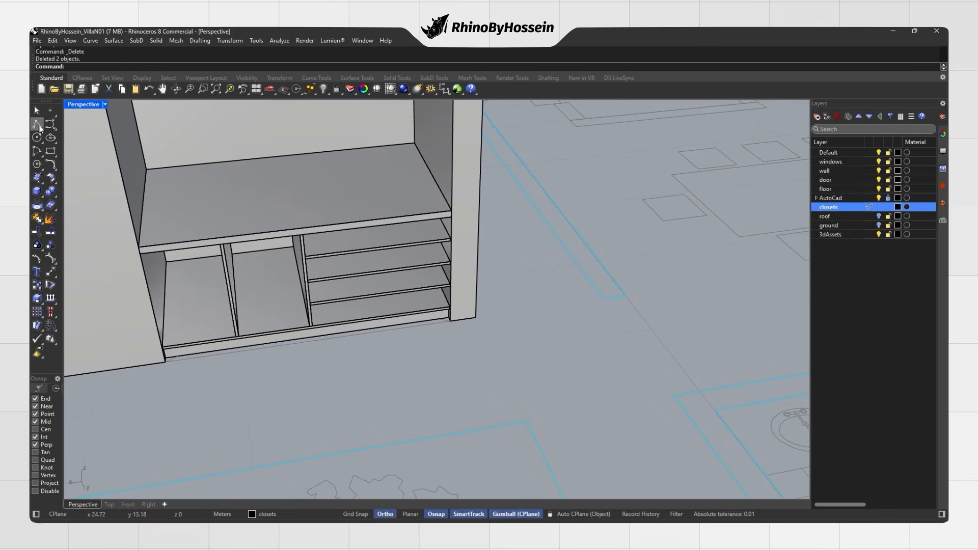
scroll(220, 339, "up", 5)
scroll(224, 347, "down", 2)
scroll(214, 338, "up", 2)
left_click(210, 342)
scroll(184, 384, "down", 4)
mouse_move(188, 385)
right_mouse_down()
mouse_move(288, 374)
mouse_move(208, 386)
right_mouse_up()
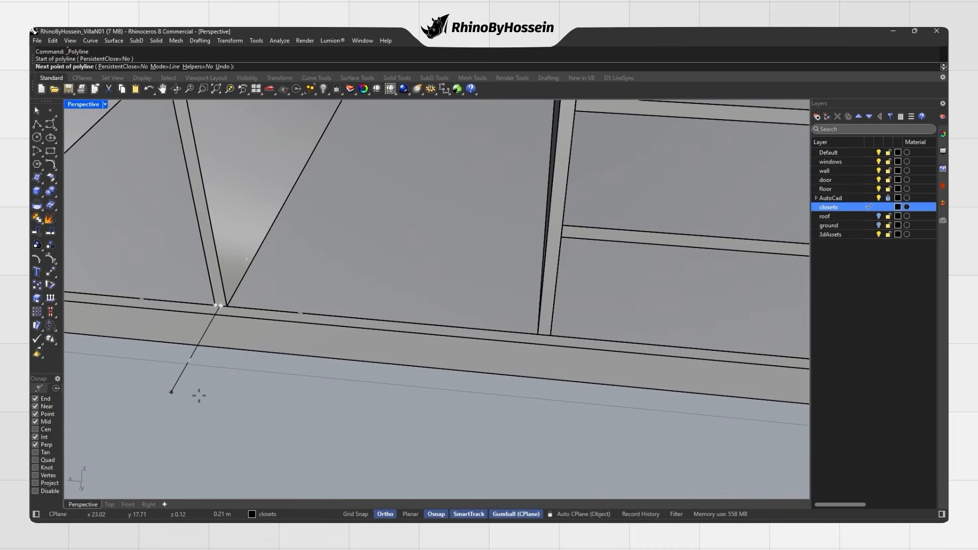
left_click(199, 395)
scroll(187, 343, "up", 3)
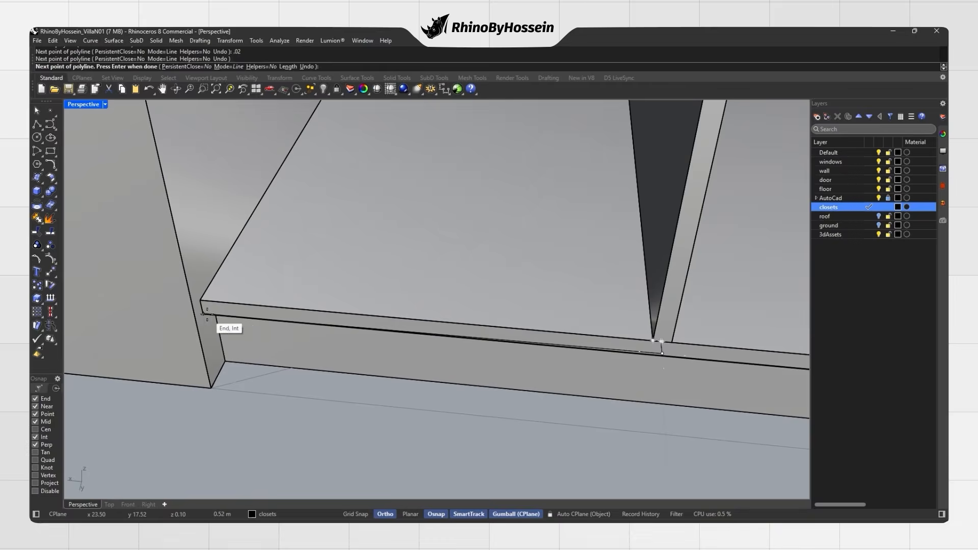
left_click(193, 311)
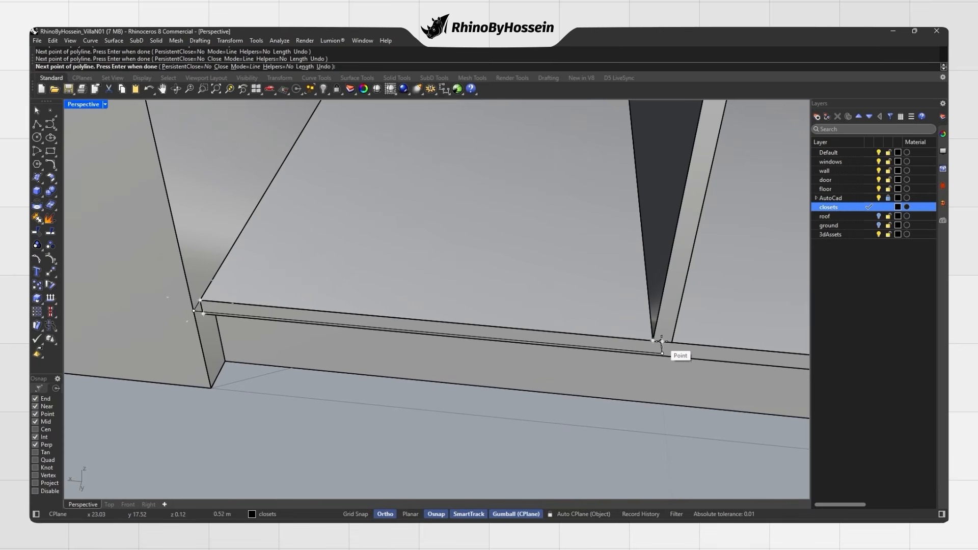
left_click(661, 340)
scroll(659, 340, "up", 3)
Extrude the door profile as a solid up to the underside of the upper shelf and delete the profile curve.
left_click(653, 350)
scroll(619, 349, "down", 6)
right_click_drag(608, 354, 499, 376)
left_click(230, 40)
left_click(260, 171)
left_click(476, 308)
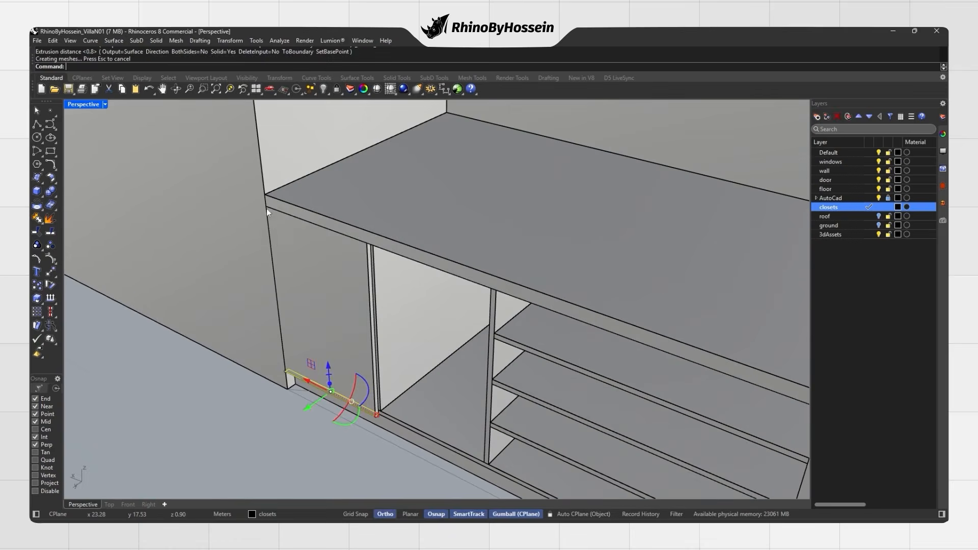
key("Delete")
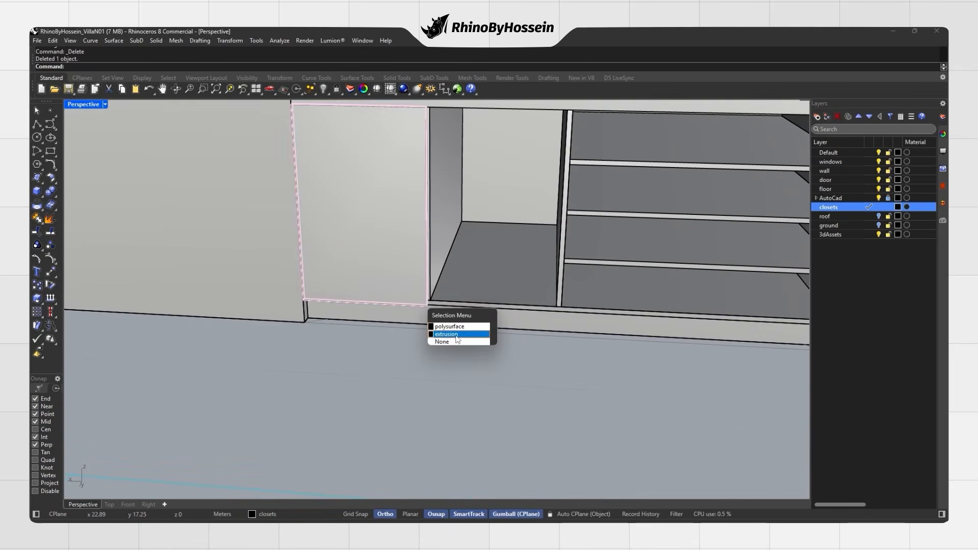
Mirror the closet door about the first divider's center to cover the neighbouring bay.
left_click(448, 338)
scroll(395, 341, "up", 5)
type("mirror")
key("Return")
scroll(418, 338, "up", 4)
left_click(409, 364)
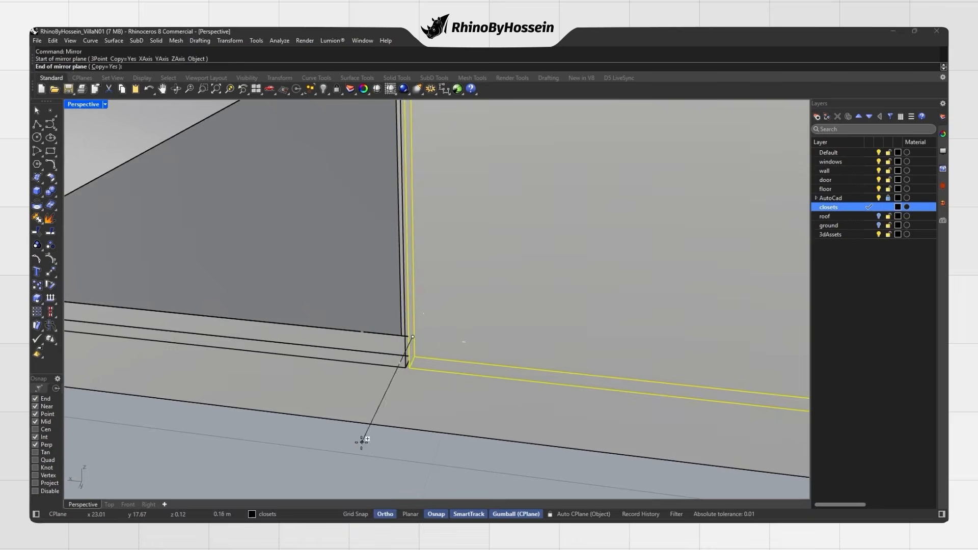
left_click(362, 441)
scroll(351, 387, "down", 9)
right_click_drag(349, 379, 380, 393)
key("Escape")
Move the mirrored door's free side face onto the middle divider's center.
right_click_drag(471, 394, 301, 361)
scroll(296, 360, "up", 5)
scroll(296, 361, "up", 5)
left_click(305, 348, "ctrl+shift")
left_click(50, 272)
left_click(307, 336)
left_click(318, 337)
scroll(320, 344, "down", 6)
right_click_drag(321, 345, 374, 351)
scroll(377, 314, "down", 6)
Check the closet with its two doors in rendered display and return to shaded display.
key("ctrl+alt+r")
scroll(317, 271, "up", 6)
scroll(300, 341, "down", 3)
right_click_drag(315, 273, 359, 289)
scroll(307, 332, "down", 6)
scroll(360, 289, "down", 5)
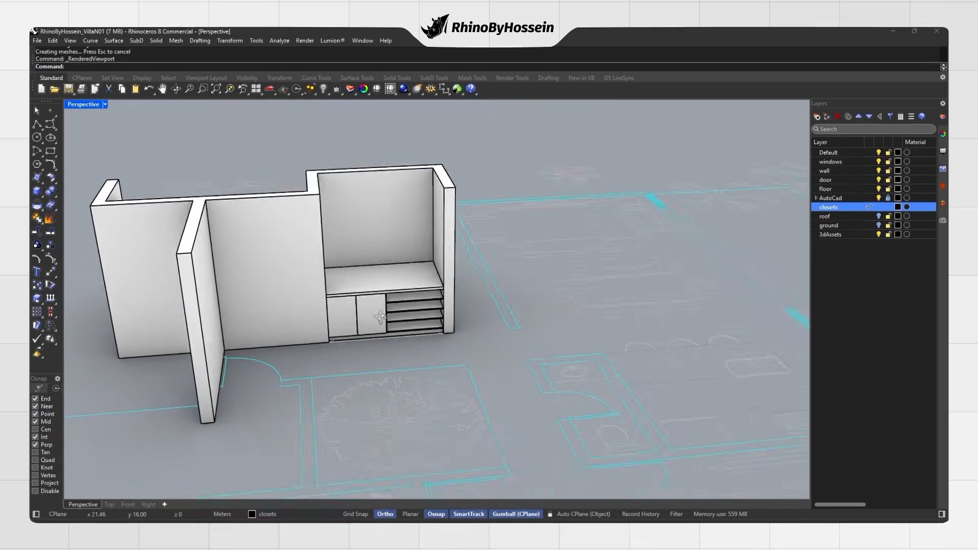
scroll(291, 282, "up", 8)
scroll(410, 352, "up", 8)
key("Escape")
middle_click(305, 304)
left_click(304, 311)
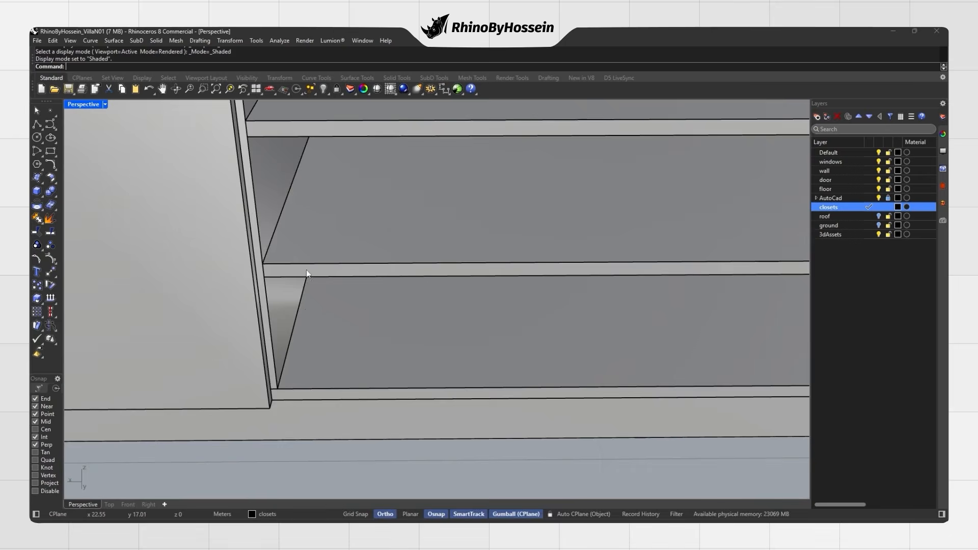
Draw a closed drawer-front outline across the second-lowest shelf bay, from the middle divider's center to the side wall, between the adjoining shelves' mid-heights.
right_click_drag(307, 270, 284, 308, "shift")
scroll(223, 175, "up", 2)
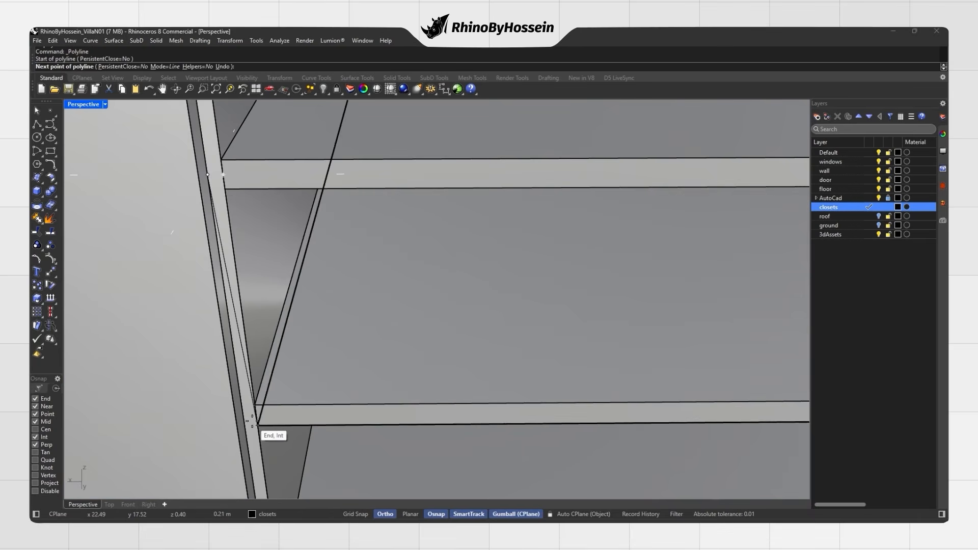
scroll(255, 415, "down", 5)
scroll(269, 297, "up", 6)
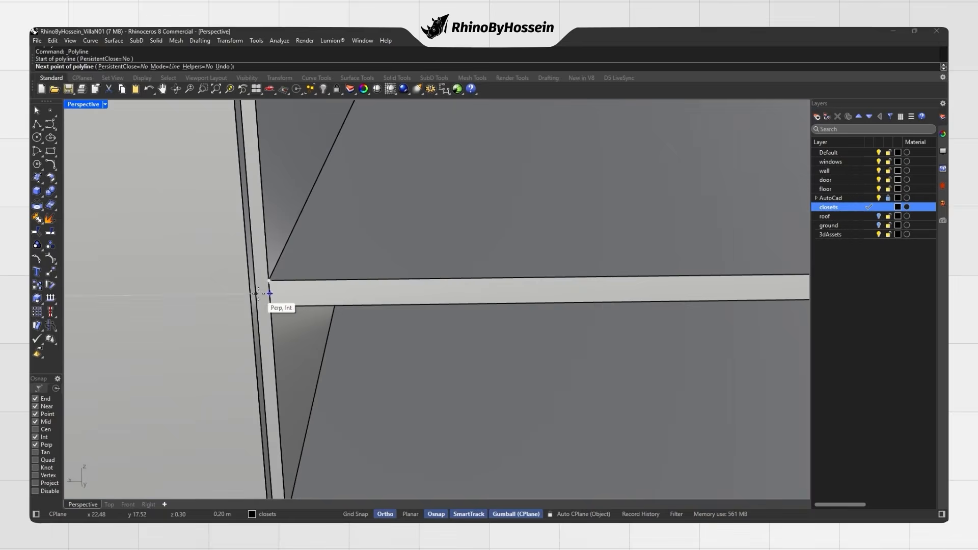
left_click(269, 293)
scroll(269, 294, "down", 5)
scroll(671, 329, "up", 5)
left_click(670, 328)
scroll(670, 329, "down", 4)
scroll(651, 245, "up", 4)
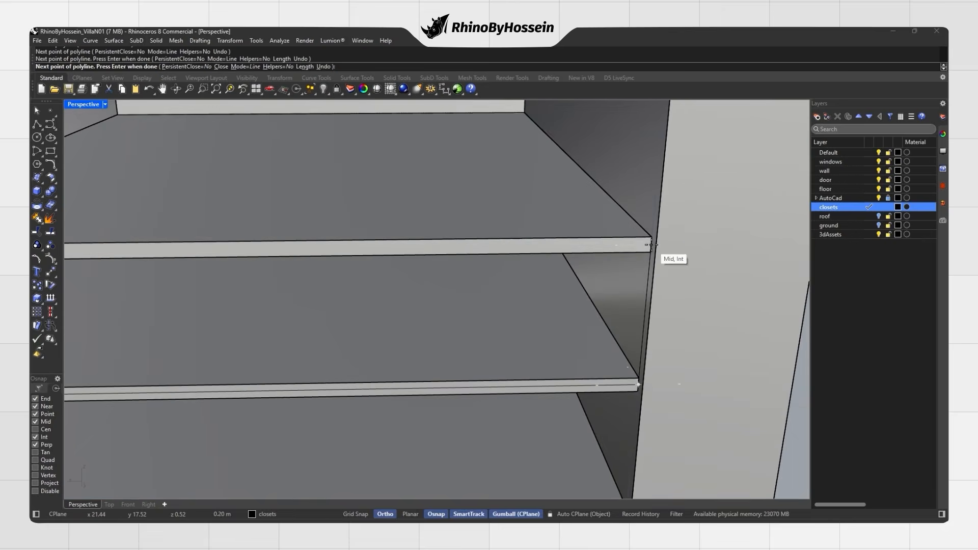
left_click(651, 245)
scroll(600, 251, "down", 5)
scroll(257, 253, "up", 3)
left_click(235, 257)
left_click(251, 257)
left_click(267, 281)
Offset the drawer-front outline inward by 0.001 m and delete the original outline.
scroll(246, 267, "up", 4)
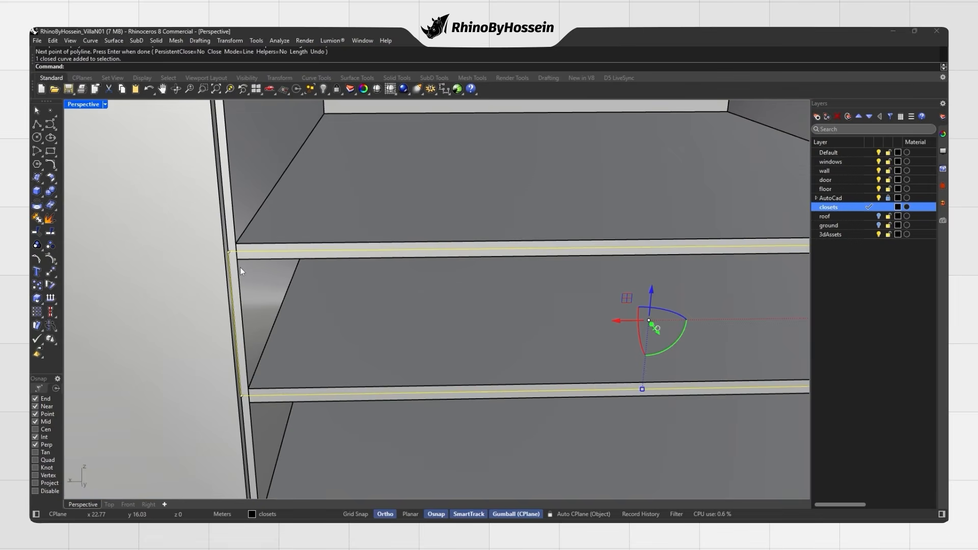
type("offset")
key("Return")
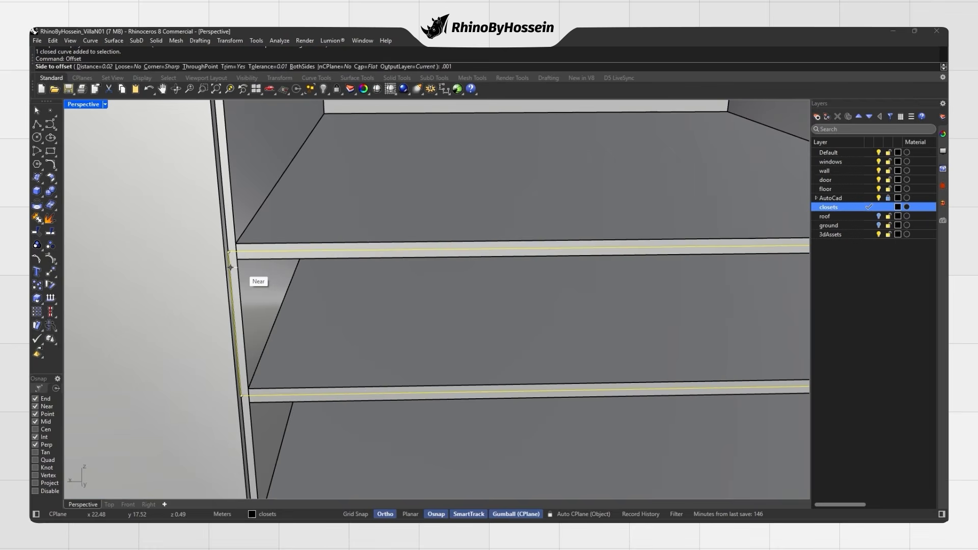
key("Return")
left_click(272, 280)
scroll(235, 252, "up", 5)
key("Delete")
Extrude the offset outline 0.02 m as a solid drawer front and delete the profile curve.
left_click(230, 251)
scroll(232, 255, "down", 8)
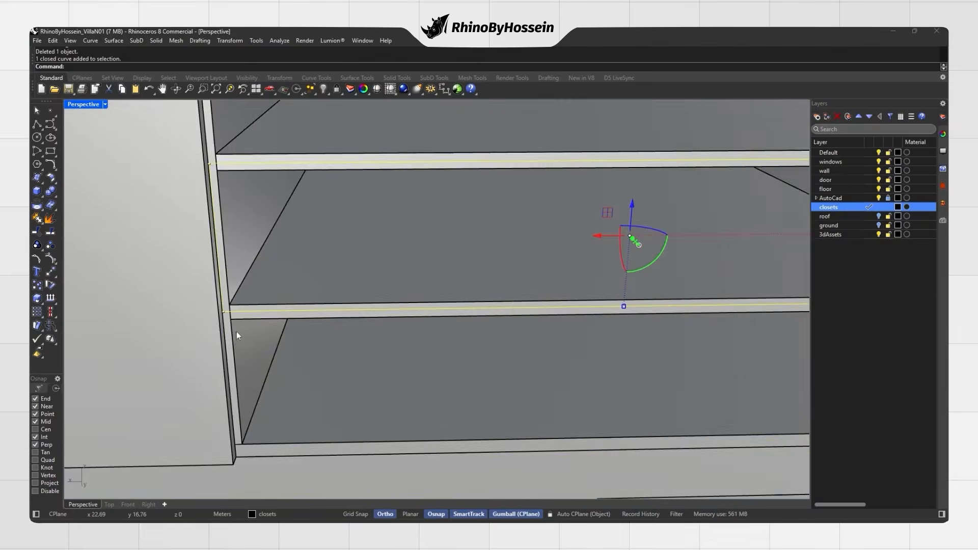
scroll(246, 329, "up", 4)
right_click_drag(246, 329, 320, 264)
left_click(118, 209)
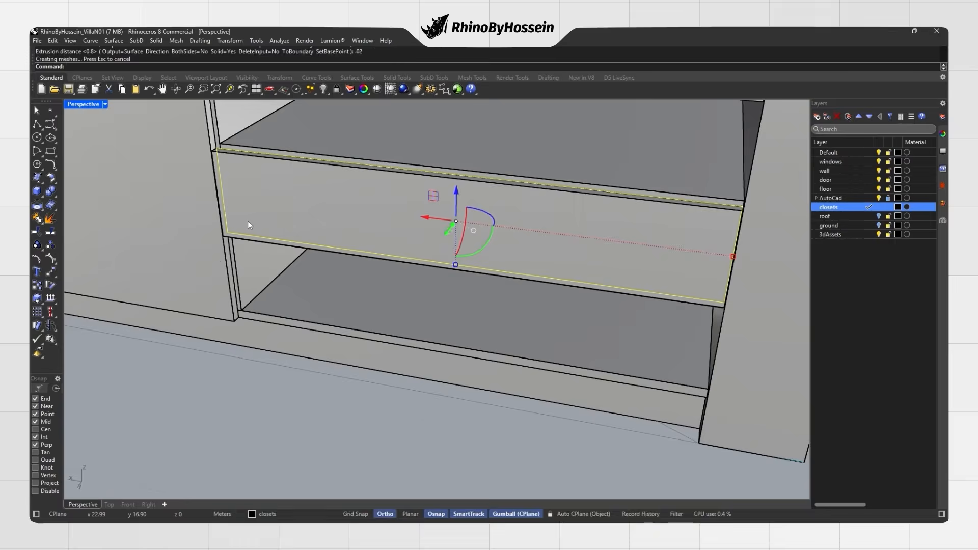
key("Delete")
scroll(345, 214, "up", 6)
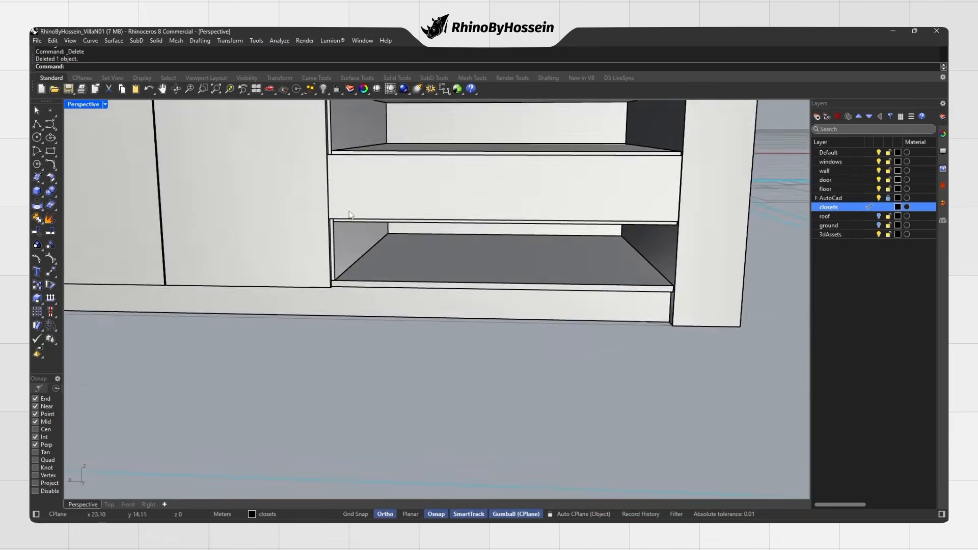
Mirror the drawer front downward about the shelf below it to cover the lowest bay.
left_click(345, 189)
scroll(345, 199, "up", 2)
mouse_move(343, 206)
right_mouse_down()
mouse_move(343, 227)
mouse_move(344, 211)
right_mouse_up()
scroll(377, 206, "up", 2)
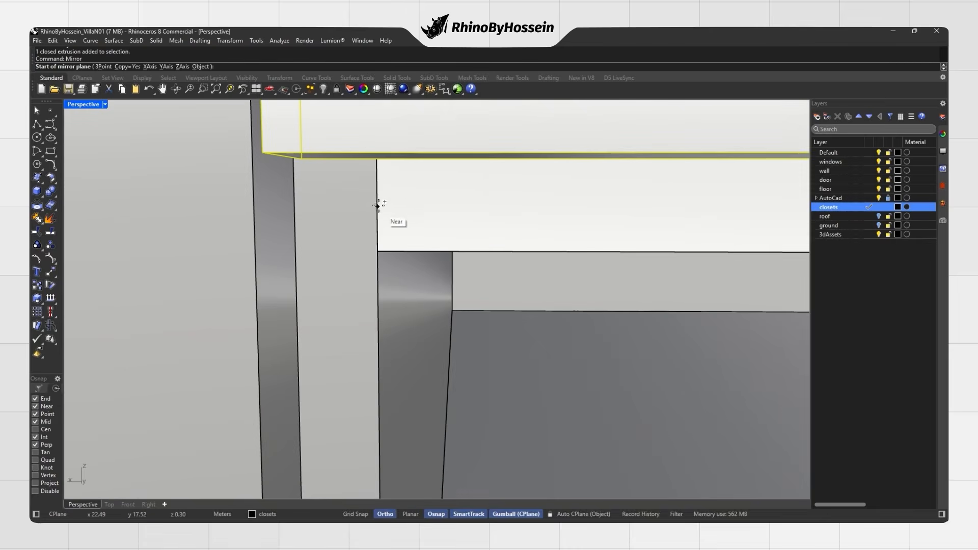
left_click(415, 165)
left_click(128, 504)
scroll(333, 265, "down", 5)
left_click(332, 265)
scroll(361, 253, "up", 5)
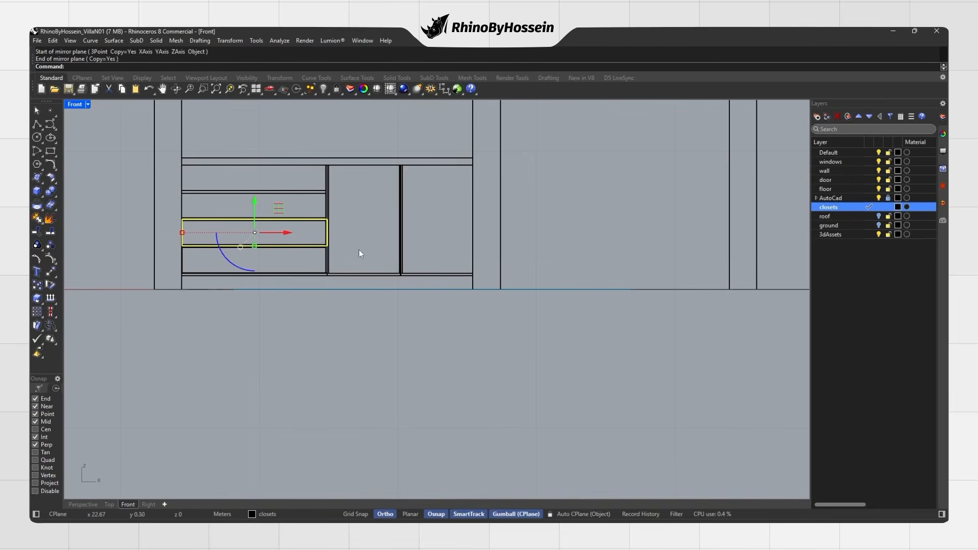
left_click(84, 504)
scroll(325, 310, "down", 3)
key("Escape")
Align the lowest drawer front's bottom face with the doors' bottom edge and select both drawer fronts.
right_click_drag(325, 310, 285, 239)
scroll(203, 262, "up", 7)
left_click(203, 262, "ctrl+shift")
left_click(234, 41)
left_click(257, 173)
left_click(469, 305)
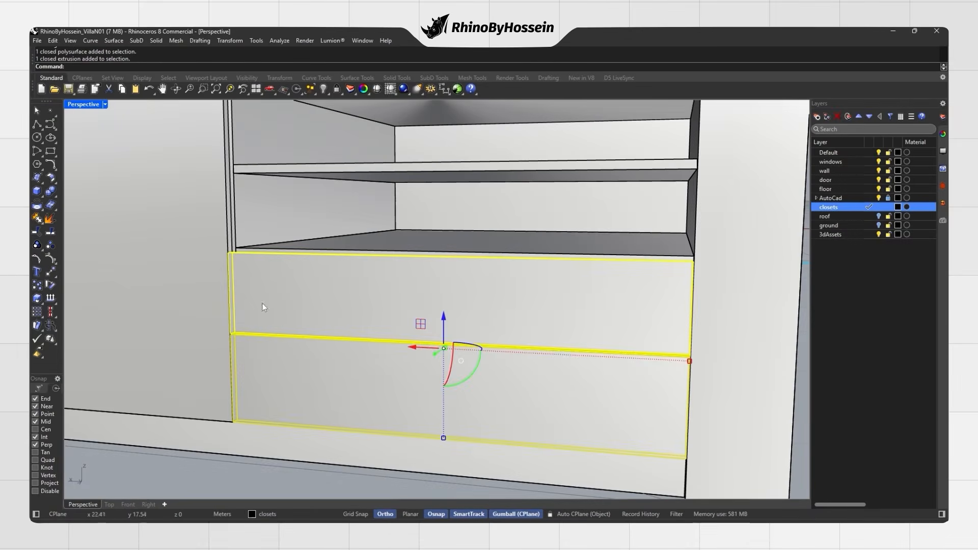
Mirror both drawer fronts upward into the two upper bays in the front view, and delete the topmost copy.
left_click(130, 505)
scroll(180, 219, "up", 10)
type("mi")
key("space")
scroll(140, 215, "up", 6)
left_click(143, 221)
left_click(184, 250)
scroll(185, 251, "down", 12)
left_click(85, 505)
key("Escape")
scroll(311, 308, "down", 3)
right_click_drag(313, 312, 170, 352)
scroll(533, 262, "up", 5)
left_click(533, 262)
key("Delete")
Copy a regular drawer front up by one bay to cover the remaining shelf opening.
left_click(270, 331)
scroll(215, 422, "up", 3)
left_click(238, 429)
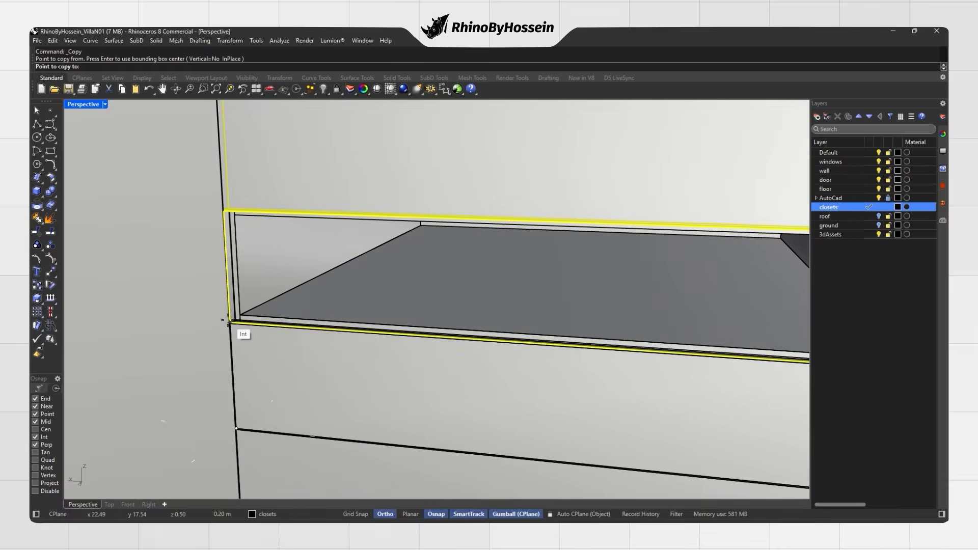
left_click(235, 324)
key("Return")
scroll(266, 308, "down", 8)
key("Escape")
Check the finished drawer fronts in rendered display and return to shaded display.
right_click_drag(276, 289, 314, 289)
key("ctrl+alt+r")
scroll(406, 310, "down", 2)
key("ctrl+alt+s")
left_click(50, 150)
left_click(282, 222)
mouse_move(349, 250)
right_mouse_down()
mouse_move(376, 257)
mouse_move(364, 259)
right_mouse_up()
key("Escape")
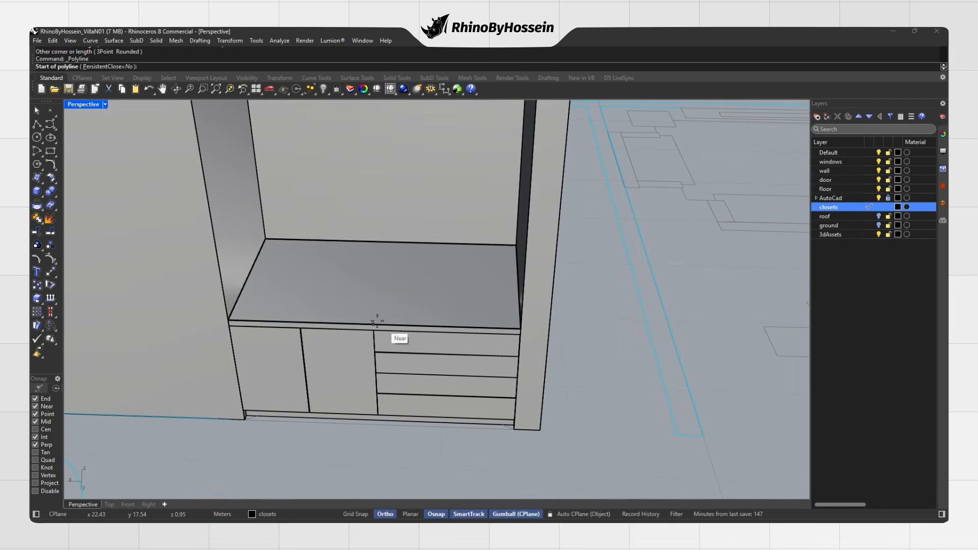
Draw a closed full-depth divider profile 0.02 m thick on the countertop, running from the front edge to the back wall.
left_click(385, 329)
scroll(387, 249, "up", 3)
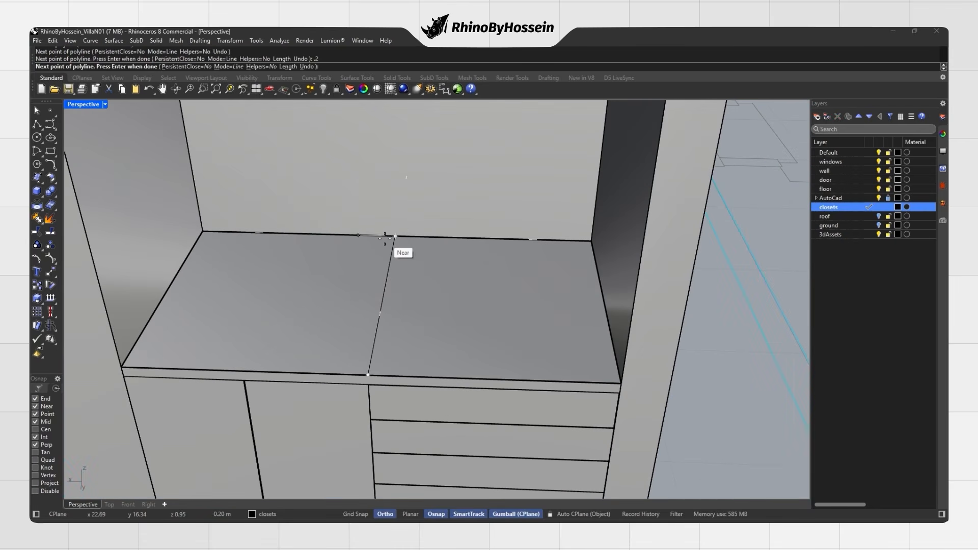
scroll(359, 361, "up", 2)
left_click(365, 379)
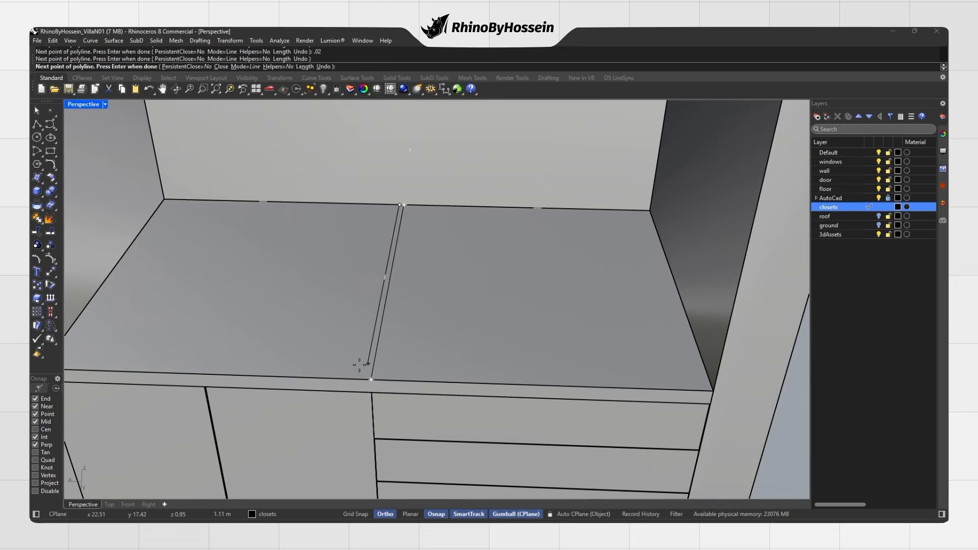
left_click(370, 379)
left_click(376, 371)
left_click(409, 399)
scroll(410, 349, "down", 6)
right_click_drag(409, 347, 356, 326)
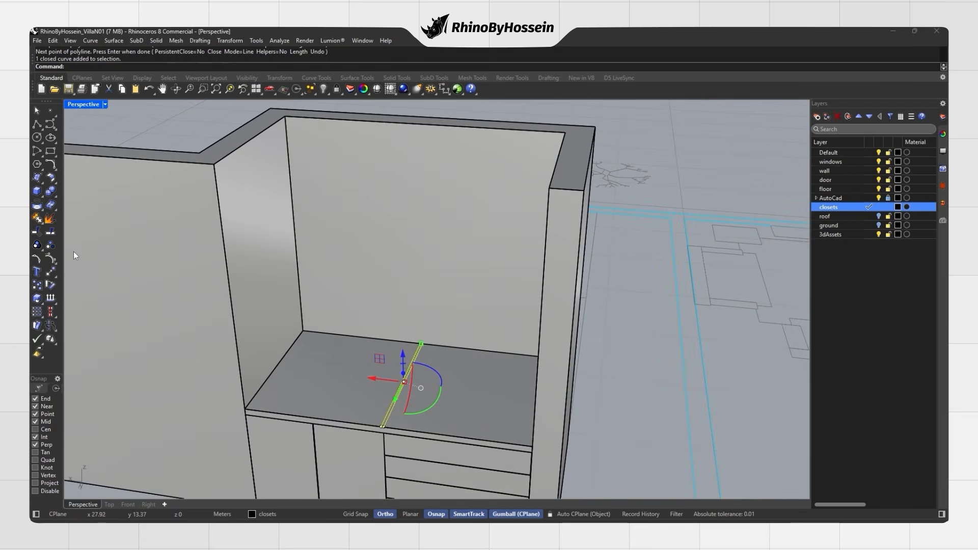
Extrude the full-depth divider profile as a solid up to the top of the wall and delete the profile.
left_click(43, 196)
left_click(120, 208)
left_click(214, 165)
scroll(343, 270, "down", 5)
key("Delete")
right_click_drag(344, 271, 360, 326)
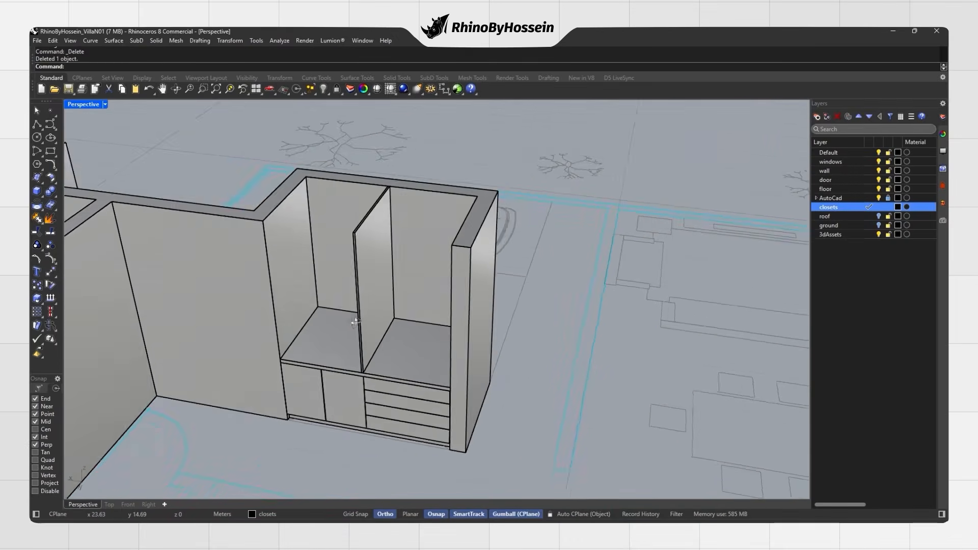
Delete the full-depth divider above the countertop.
scroll(368, 371, "up", 7)
left_click(371, 354)
key("Delete")
scroll(371, 354, "down", 5)
Draw a thin closed divider profile 0.6 m deep on the countertop, starting from the middle of the back wall.
left_click(37, 125)
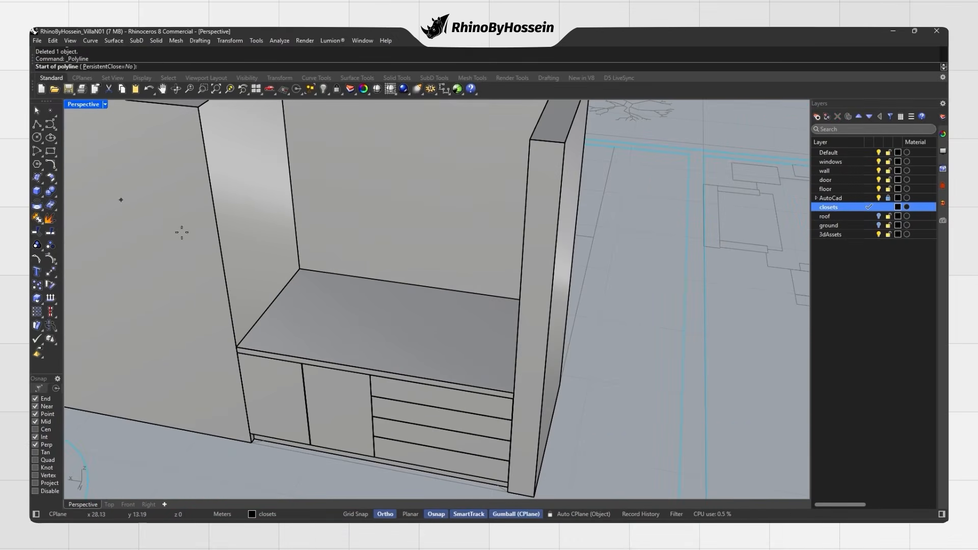
left_click(414, 286)
type(".6")
key("Return")
left_click(396, 325)
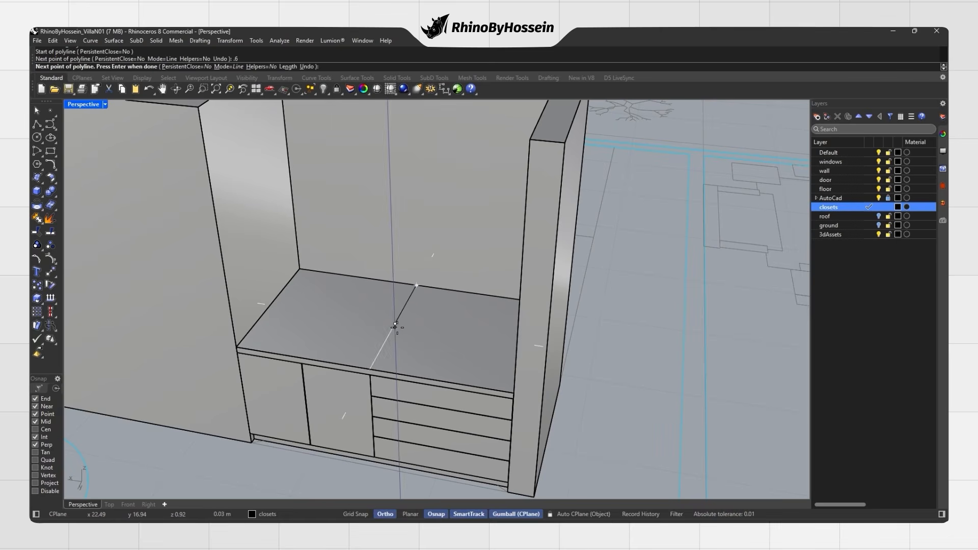
scroll(413, 286, "up", 5)
left_click(415, 285)
left_click(418, 285)
left_click(398, 319)
left_click(449, 327)
Extrude the 0.6 m divider profile as a solid up to the top of the wall and delete the profile.
left_click(43, 195)
left_click(118, 209)
scroll(179, 220, "down", 5)
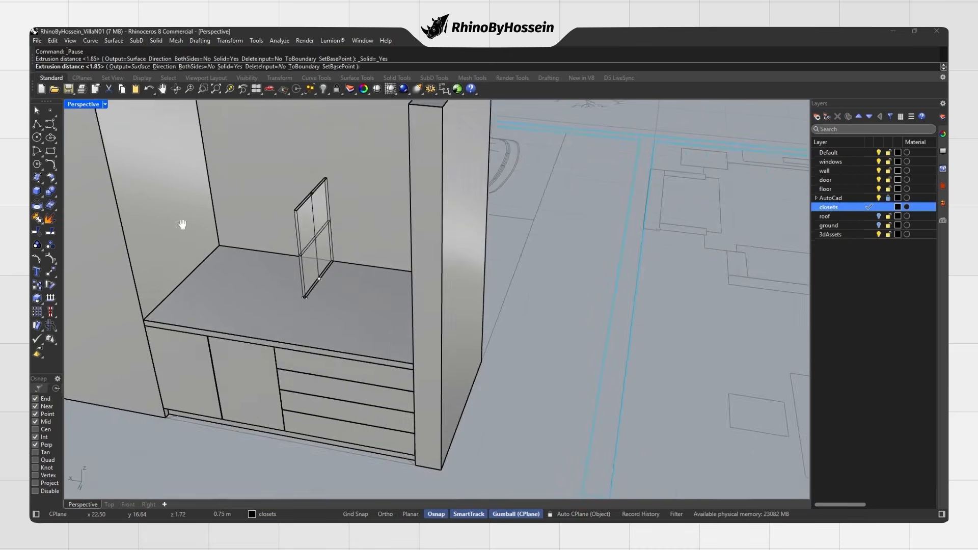
right_click_drag(182, 223, 197, 306, "shift")
left_click(110, 182)
scroll(243, 229, "down", 2)
key("Delete")
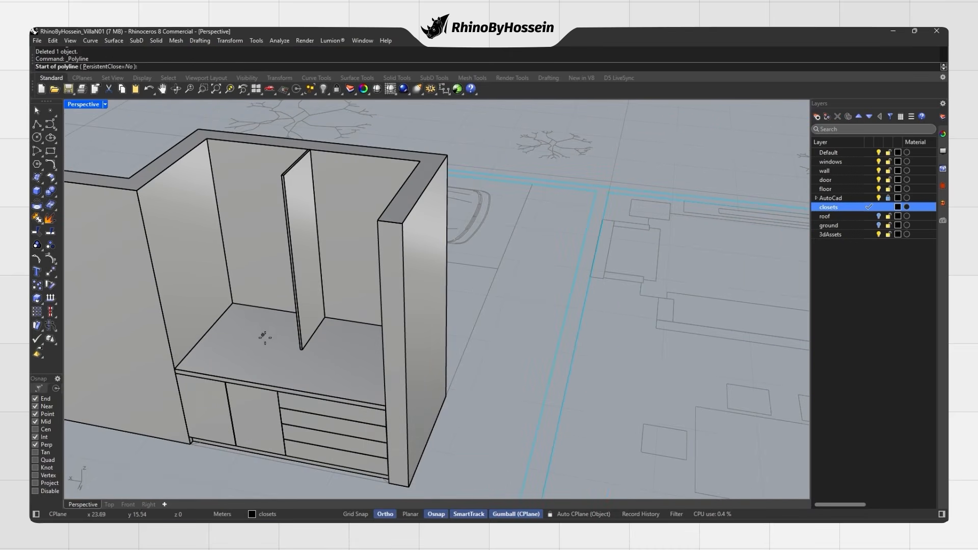
Draw a line along the upper divider's front vertical edge and divide it into 3 segments.
left_click(282, 175)
key("Return")
type("Divide")
key("Return")
type("3")
key("Return")
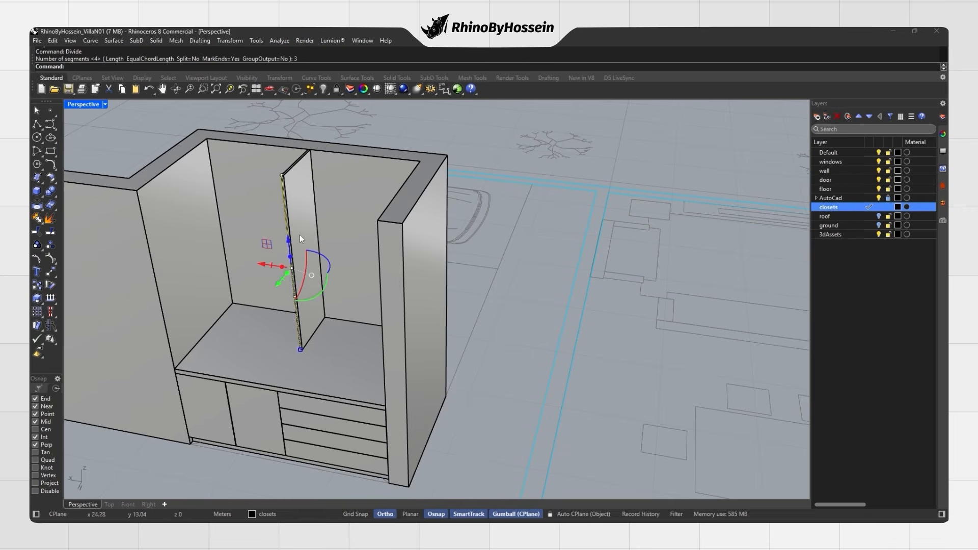
Create a thin solid shelf at the divider's base, between the upper divider and the side wall above the doors.
right_click_drag(300, 234, 345, 257)
left_click(353, 379)
scroll(271, 365, "up", 3)
left_click(254, 360)
key("Return")
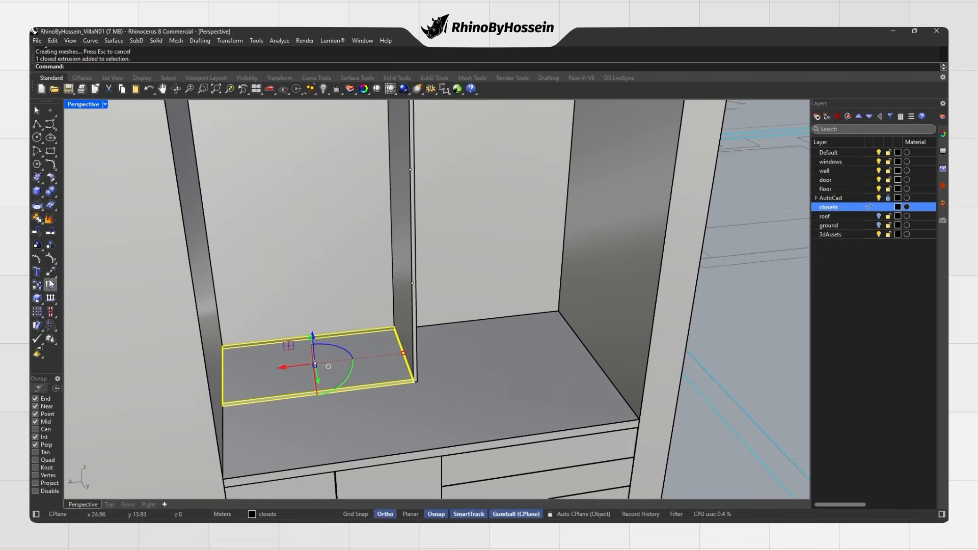
Place the shelf at the lower division point of the divider and copy it to the upper division point and the divider's top end.
left_click(49, 286)
scroll(422, 376, "up", 3)
scroll(437, 392, "up", 2)
left_click(437, 392)
scroll(437, 393, "down", 3)
left_click(442, 209)
left_click(36, 284)
left_click(442, 207)
scroll(426, 177, "down", 2)
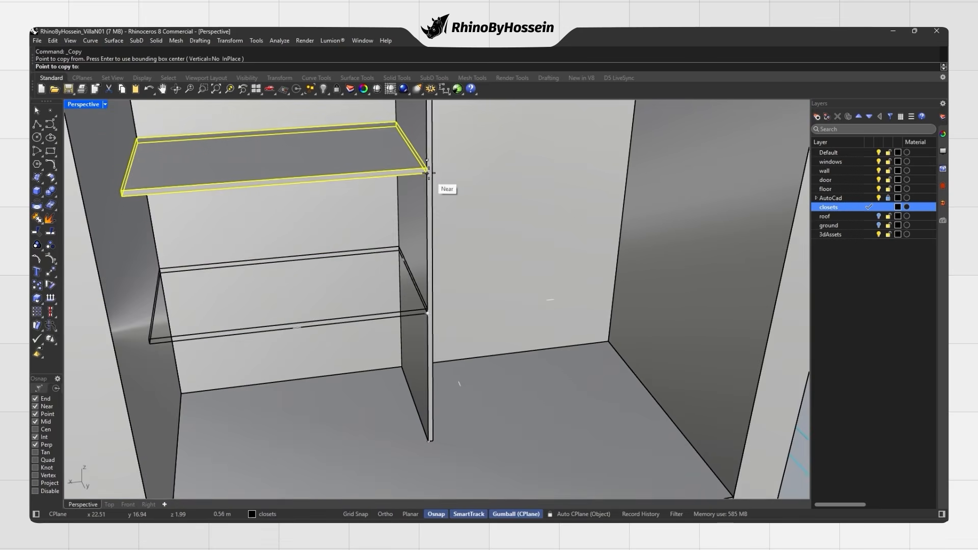
scroll(427, 230, "down", 2)
scroll(426, 186, "up", 3)
left_click(434, 168)
key("Return")
Move the topmost shelf so that it sits flush with the top of the divider.
left_click(435, 168)
key("m")
key("Return")
left_click(434, 168)
scroll(425, 211, "down", 4)
Delete the division points and the helper line along the divider's front edge.
left_click(382, 236)
type("S")
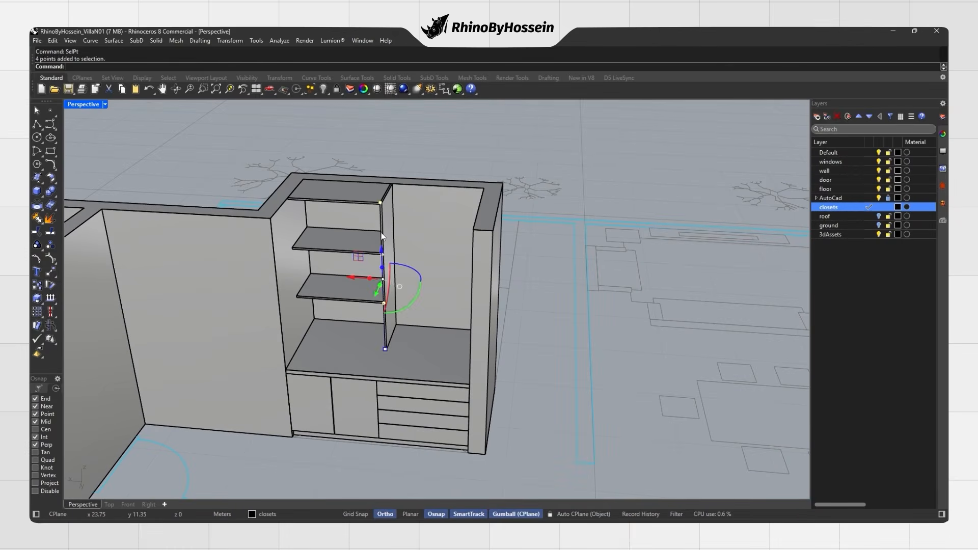
type("elCrv")
key("Return")
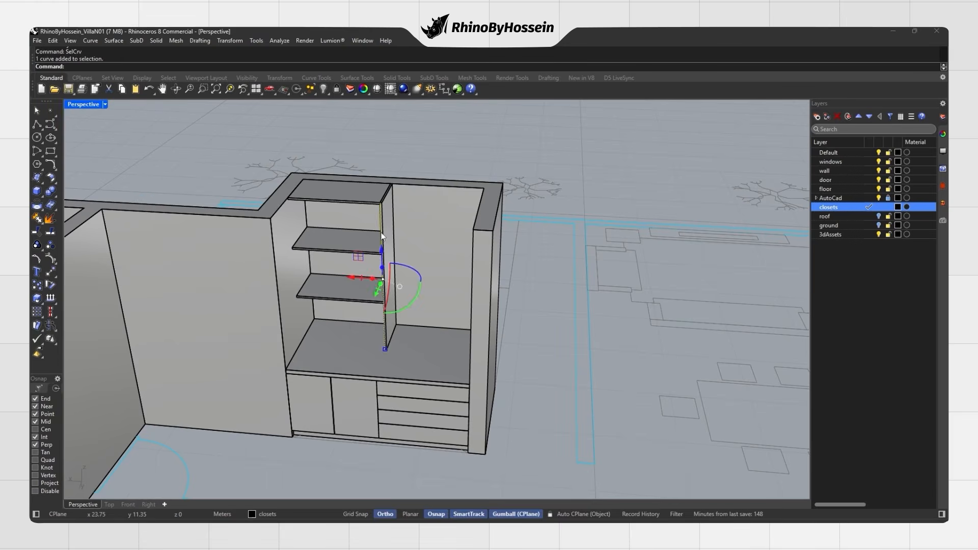
right_click_drag(383, 241, 389, 295)
Switch the viewport to rendered display and examine the finished closet with its upper shelves.
middle_click(388, 295)
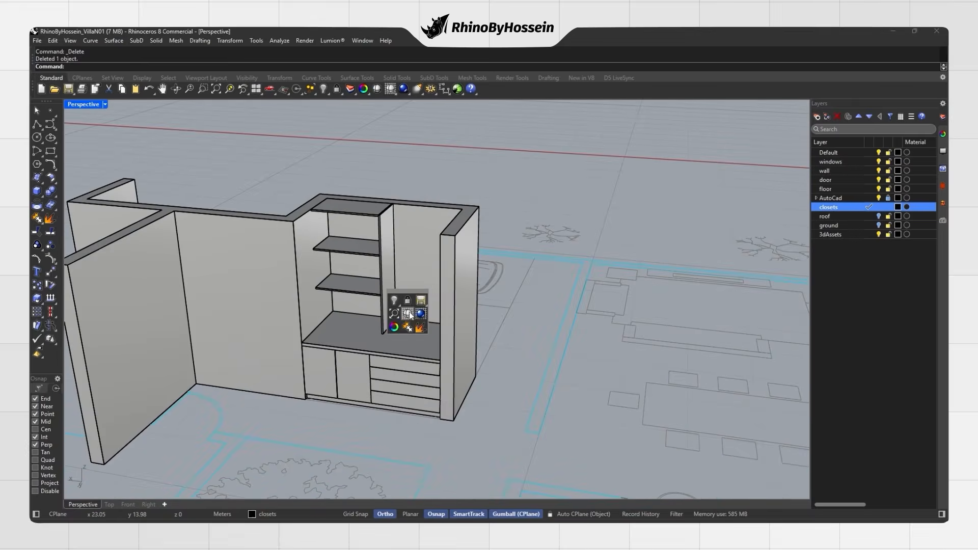
left_click(392, 331)
scroll(381, 332, "down", 2)
scroll(381, 332, "up", 8)
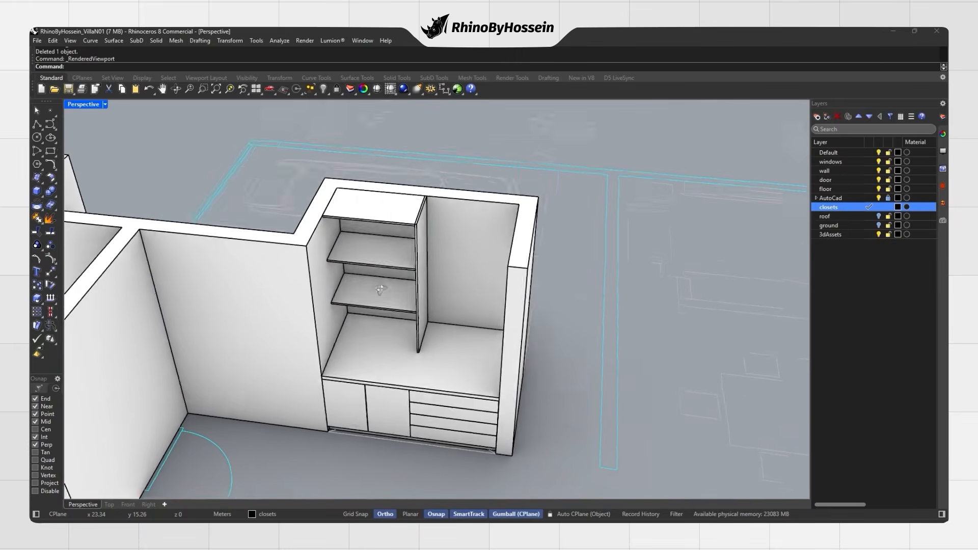
right_click_drag(313, 239, 474, 254)
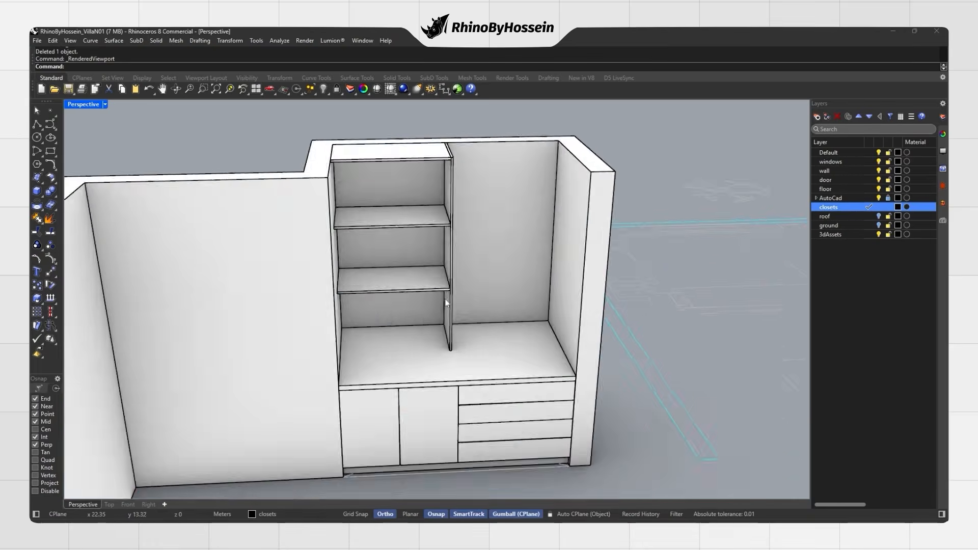
scroll(503, 295, "down", 6)
right_click_drag(503, 294, 463, 335)
Show the hidden parts of the villa again and set the viewport to rendered display.
middle_click(463, 335)
left_click(327, 93)
left_click(338, 107)
right_click_drag(529, 321, 708, 315)
key("ctrl+alt+r")
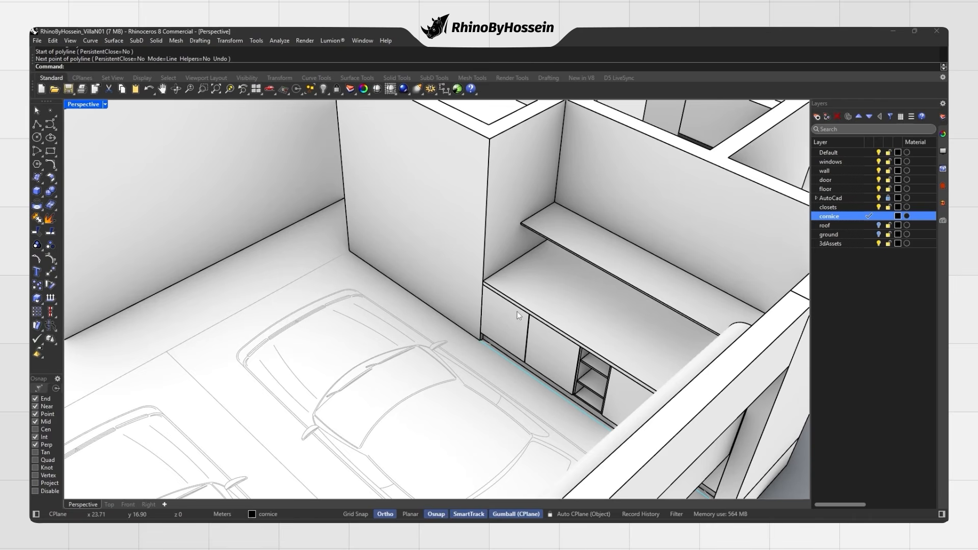
On the cornice layer, trace the wall base from the garage cabinet around the corners to the closet's drawer unit, and switch to shaded display.
key("Return")
left_click(480, 340)
right_click_drag(348, 249, 504, 301)
left_click(392, 303)
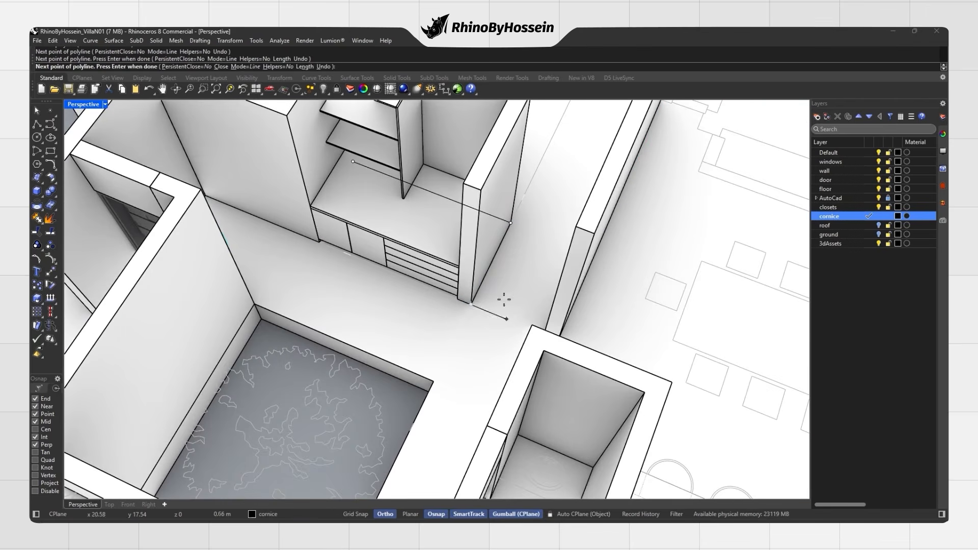
scroll(456, 301, "up", 4)
left_click(453, 300)
scroll(456, 301, "down", 3)
key("Return")
left_click(462, 304)
key("ctrl+alt+s")
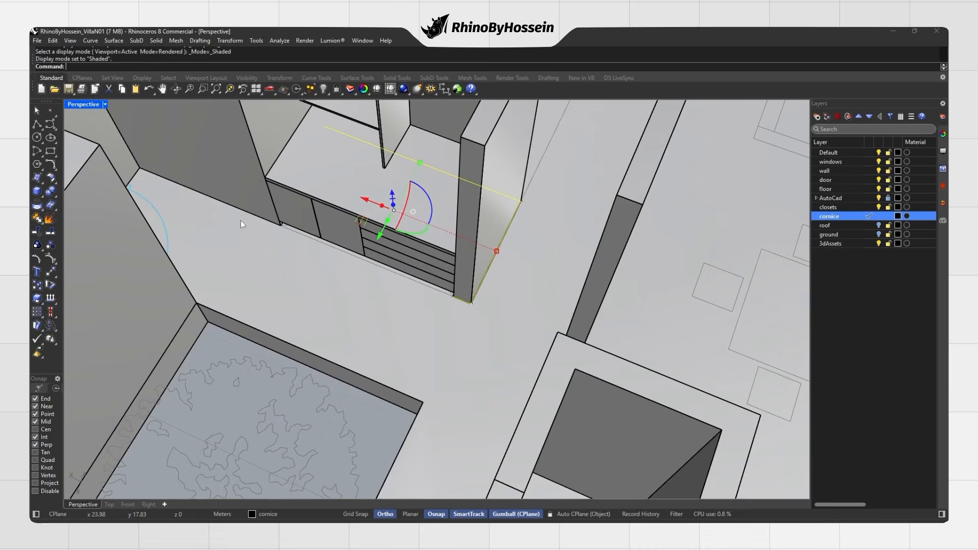
Trace the wall base with a polyline from the closet's door end to the adjoining doorway.
left_click(281, 224)
right_click_drag(281, 225, 297, 194)
left_click(371, 224)
scroll(326, 233, "up", 8)
left_click(297, 193)
key("Return")
left_click(271, 172)
Trace the short wall base near the entrance with a two-point polyline and add it to the curve selection.
scroll(270, 172, "down", 10)
right_click_drag(278, 178, 367, 227)
left_click(37, 124)
scroll(420, 242, "up", 5)
left_click(417, 238)
left_click(369, 304)
key("Return")
left_click(385, 286, "shift")
left_click(407, 322)
Trace the base of the block beside the kitchen from its dining-side corner around to the first corridor door, and add it to the selection.
scroll(406, 319, "down", 7)
mouse_move(402, 311)
right_mouse_down()
mouse_move(254, 271)
mouse_move(310, 277)
mouse_move(346, 259)
mouse_move(264, 249)
right_mouse_up()
scroll(311, 278, "down", 7)
left_click(37, 125)
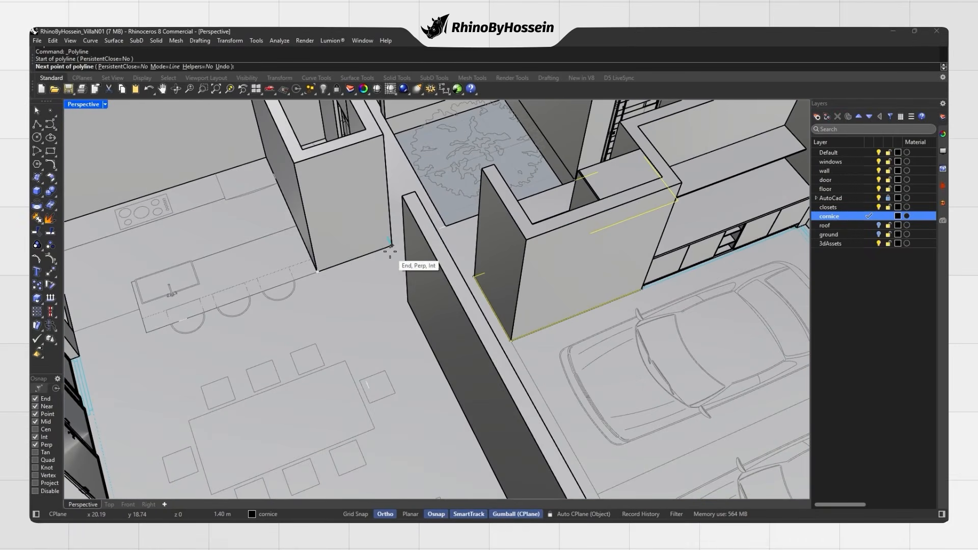
left_click(392, 245)
right_click_drag(435, 298, 421, 264)
scroll(470, 213, "up", 5)
left_click(524, 212)
key("Return")
left_click(478, 227, "shift")
left_click(497, 252)
right_click_drag(497, 252, 374, 262)
Trace the wall base from the free end of the living room and garage partition around the room corner, and add the curve to the selection.
key("Return")
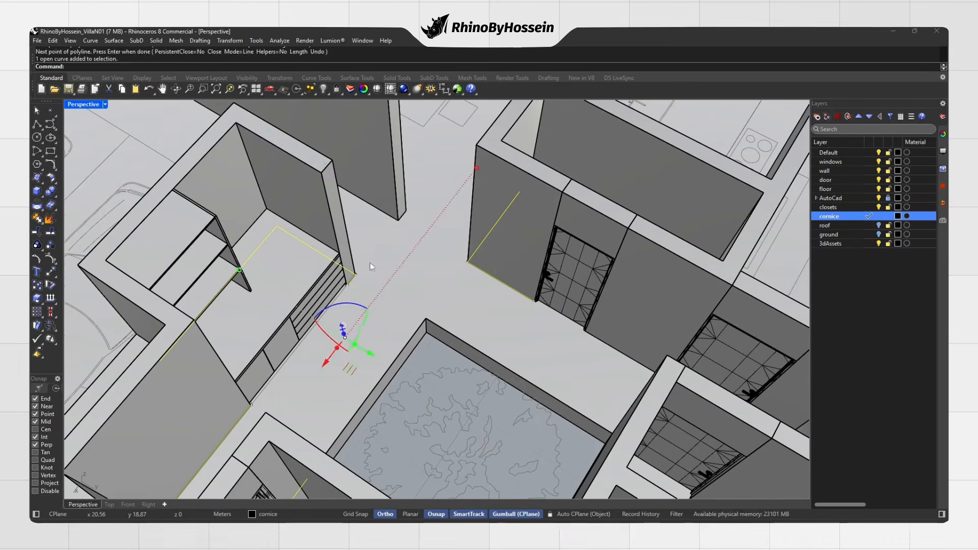
left_click(392, 223)
left_click(399, 213)
right_click_drag(437, 214, 334, 274)
scroll(333, 274, "down", 4)
left_click(550, 163)
right_click_drag(549, 168, 178, 186)
scroll(615, 155, "up", 8)
key("Return")
left_click(602, 161, "shift")
left_click(621, 185)
scroll(530, 153, "down", 6)
Trace the wall base from the living area's sliding doors to the kitchen counter and add the curve to the selection.
key("Return")
scroll(392, 243, "up", 4)
scroll(392, 243, "up", 4)
left_click(392, 242)
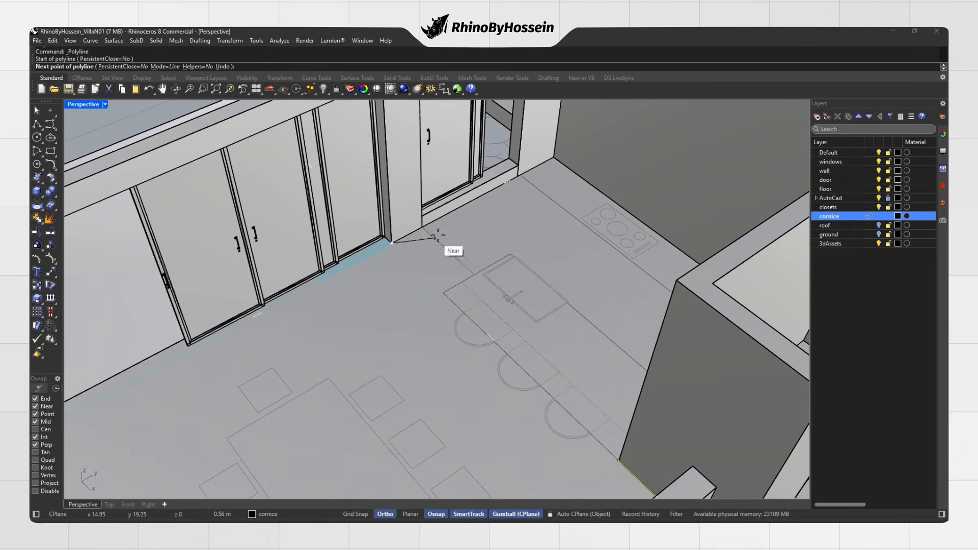
scroll(545, 164, "up", 3)
left_click(516, 174)
key("Return")
left_click(505, 183, "shift")
left_click(530, 205)
scroll(531, 204, "down", 9)
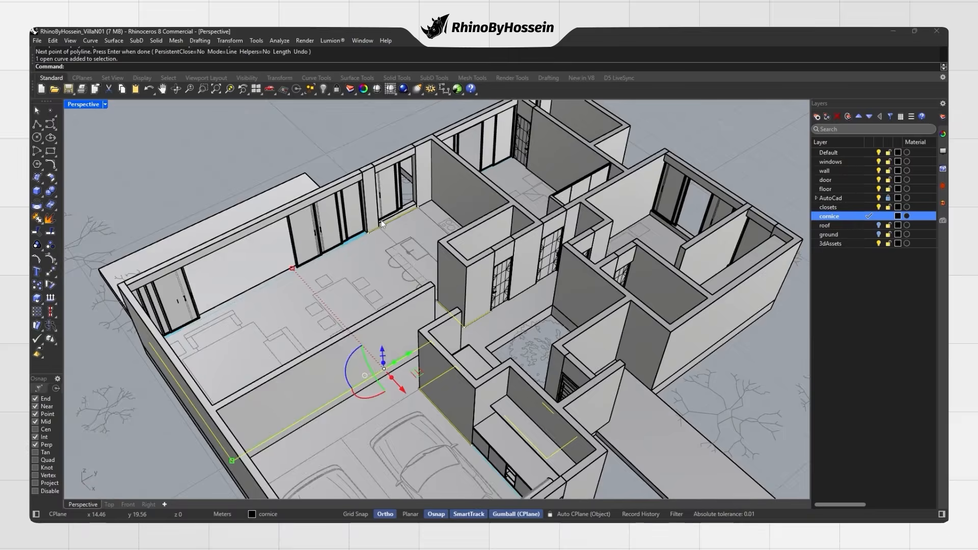
Trace the wall base of the small passage beside the courtyard from one door frame around the corner to the other, and select the curve.
right_click_drag(389, 242, 366, 244)
left_click(37, 124)
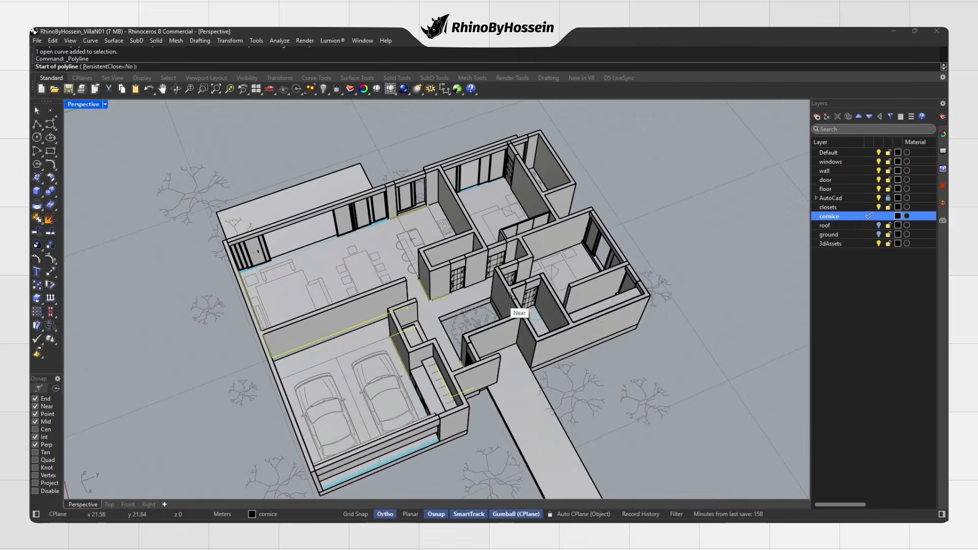
scroll(361, 202, "up", 10)
scroll(379, 184, "up", 4)
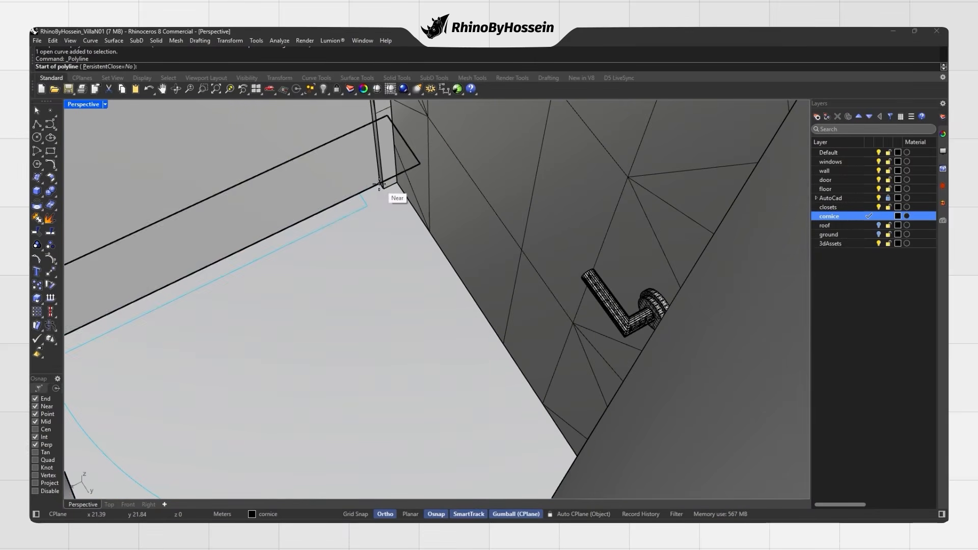
left_click(381, 186)
scroll(357, 203, "down", 8)
right_click_drag(377, 204, 224, 273)
scroll(259, 156, "up", 4)
left_click(259, 153)
left_click(222, 275)
right_click(224, 268)
left_click_drag(319, 337, 224, 260)
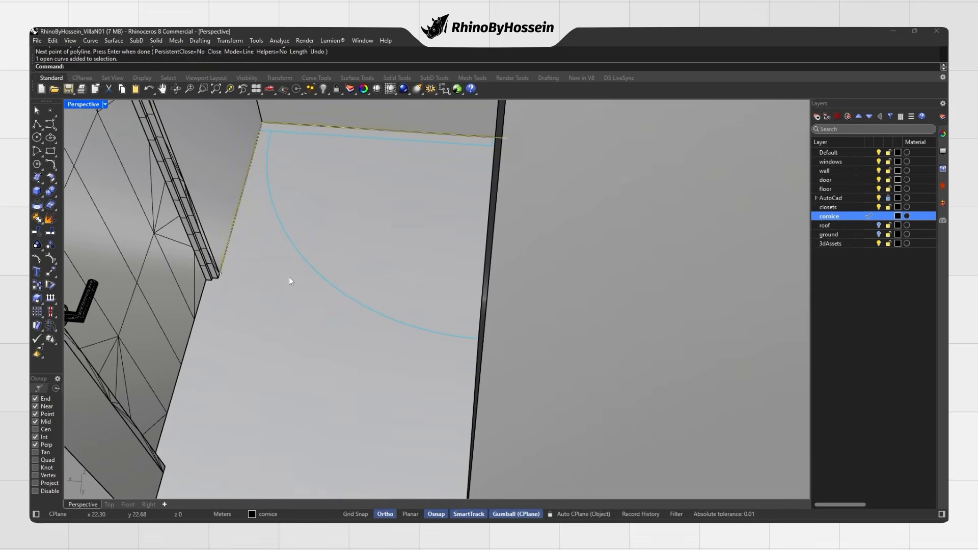
Trace the bedroom wall base from the short return at the doorway along the wall to the built-in closet.
scroll(295, 277, "down", 7)
right_click(310, 286)
scroll(309, 308, "down", 6)
scroll(177, 301, "up", 6)
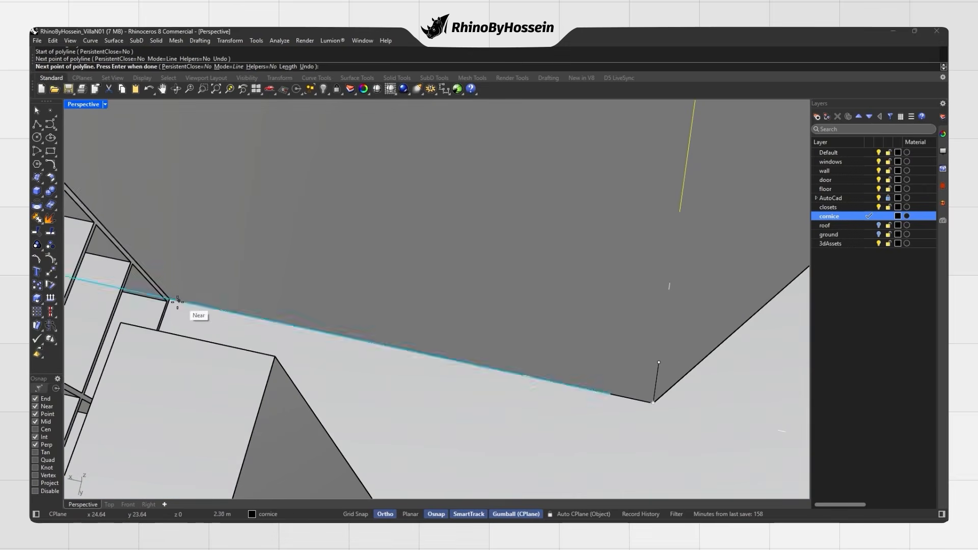
left_click(186, 303)
scroll(286, 305, "down", 7)
right_click_drag(330, 304, 245, 306)
scroll(252, 265, "up", 5)
right_click(252, 265)
scroll(306, 305, "down", 6)
Start a polyline at the dressing area closet beside the window and follow the wall base along the partition to its free end.
right_click_drag(387, 398, 576, 291)
scroll(630, 290, "up", 5)
scroll(575, 229, "down", 5)
right_click_drag(519, 163, 674, 284)
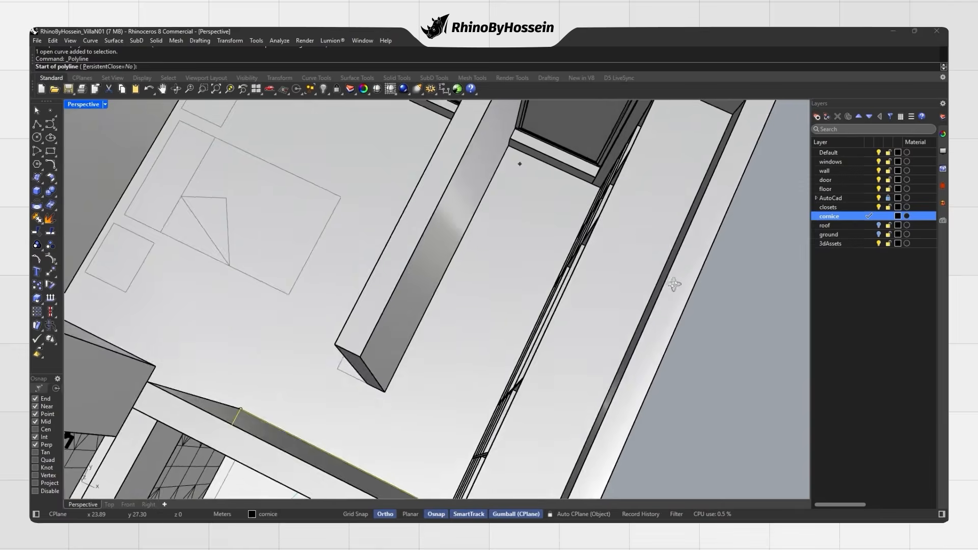
scroll(601, 170, "up", 6)
right_click_drag(611, 176, 532, 326)
scroll(483, 218, "up", 4)
left_click(490, 222)
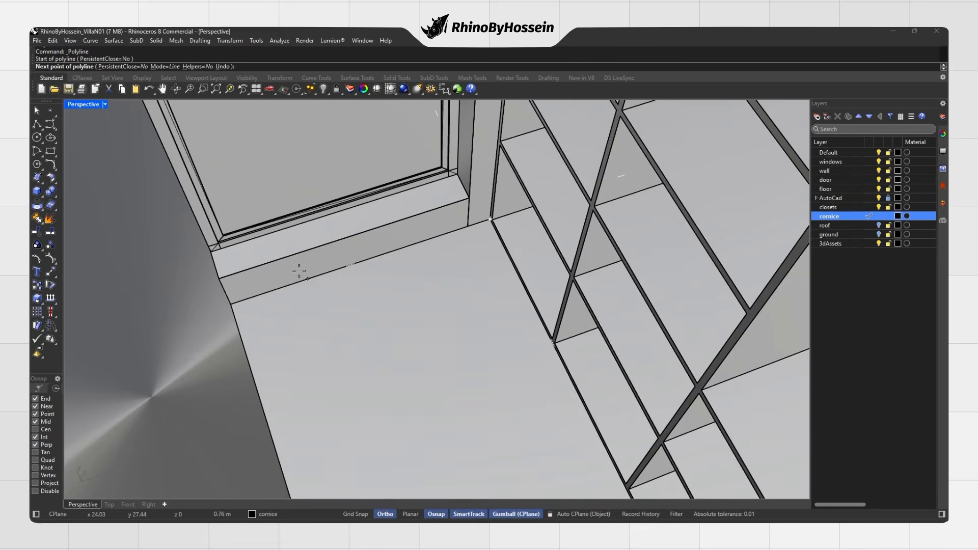
left_click(233, 303)
scroll(397, 297, "down", 2)
scroll(397, 297, "down", 6)
right_click_drag(397, 296, 408, 352)
scroll(307, 403, "up", 4)
left_click(298, 383)
scroll(298, 383, "down", 6)
Continue the polyline around the bedroom's wall bases to the doorway, finish it and add it to the selection.
scroll(334, 331, "up", 4)
left_click(331, 332)
left_click(135, 309)
scroll(305, 308, "down", 4)
right_click_drag(308, 308, 255, 273, "shift")
scroll(255, 265, "up", 2)
left_click(215, 241)
scroll(168, 342, "up", 3)
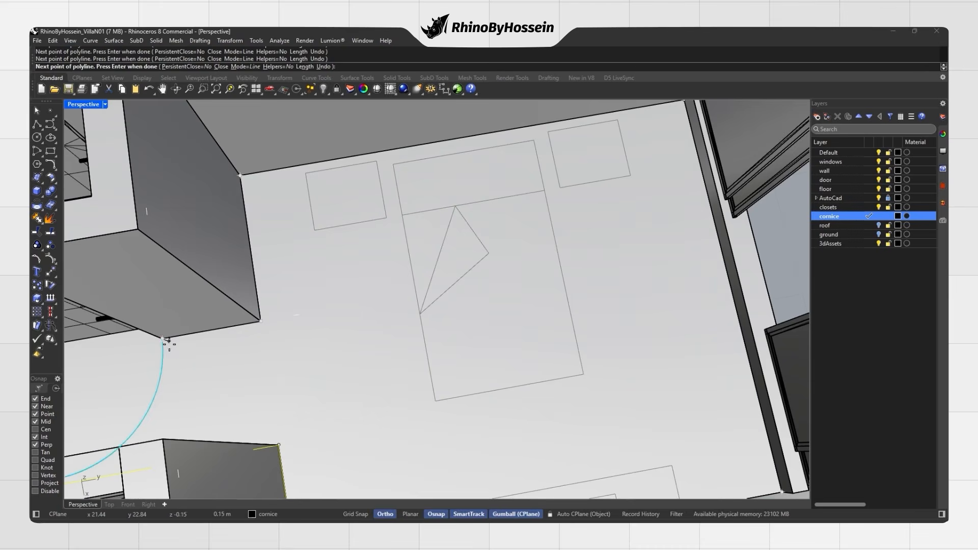
left_click(167, 341)
right_click(168, 342)
left_click(207, 336)
left_click(220, 362)
Trace the corridor wall base between the two neighbouring doors and add the curve to the selection.
scroll(285, 336, "down", 5)
right_click_drag(328, 328, 448, 278)
scroll(396, 318, "down", 4)
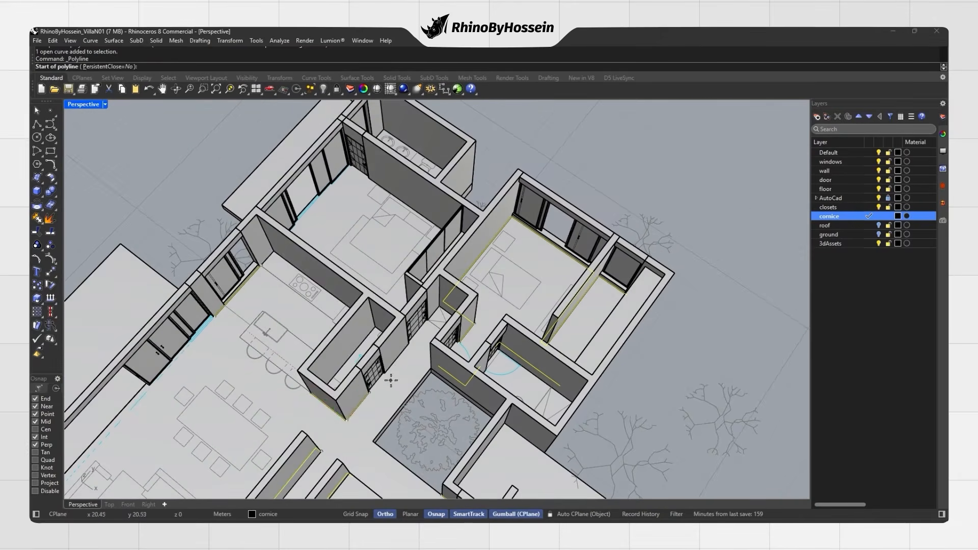
left_click(383, 375)
scroll(394, 374, "up", 5)
scroll(422, 329, "up", 4)
left_click(422, 298)
right_click(419, 303)
left_click(406, 320)
left_click(421, 343)
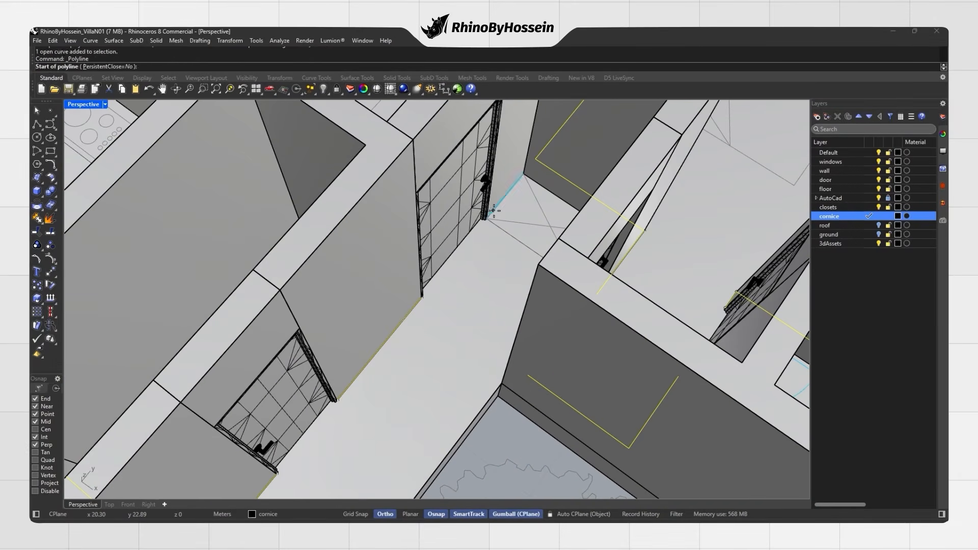
Trace the wall base at the corridor's end from the door's corner around the recess and add the curve to the selection.
left_click(525, 177)
right_click_drag(525, 178, 490, 228)
scroll(474, 237, "up", 6)
left_click(451, 249)
left_click(536, 380)
scroll(367, 166, "down", 6)
scroll(484, 331, "up", 2)
right_click(479, 323)
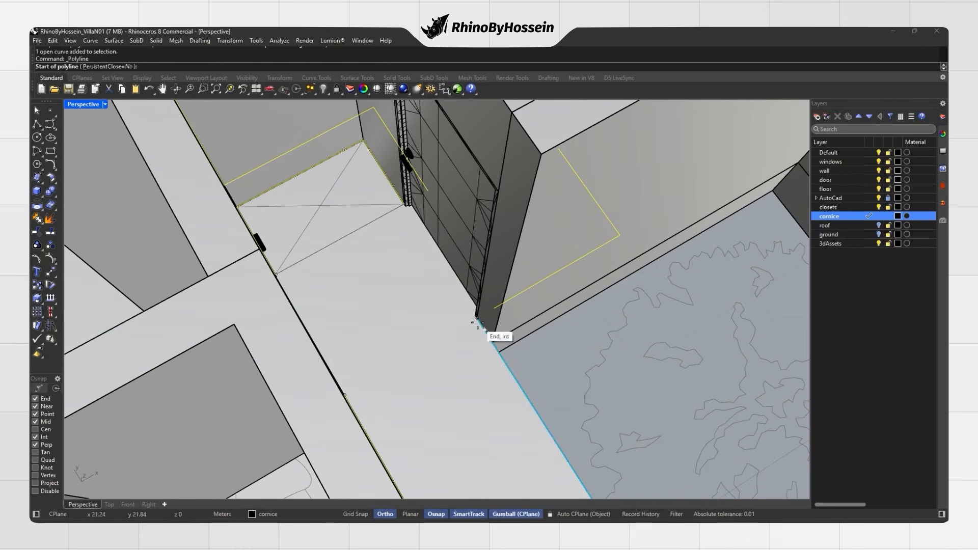
Trace the bedroom partition's wall base from the sliding glass doors to the bedroom doorway and add the curve to the selection.
scroll(509, 359, "down", 7)
right_click_drag(505, 356, 306, 285)
right_click_drag(306, 285, 79, 161, "shift")
scroll(428, 364, "down", 4)
left_click(38, 124)
scroll(470, 232, "up", 8)
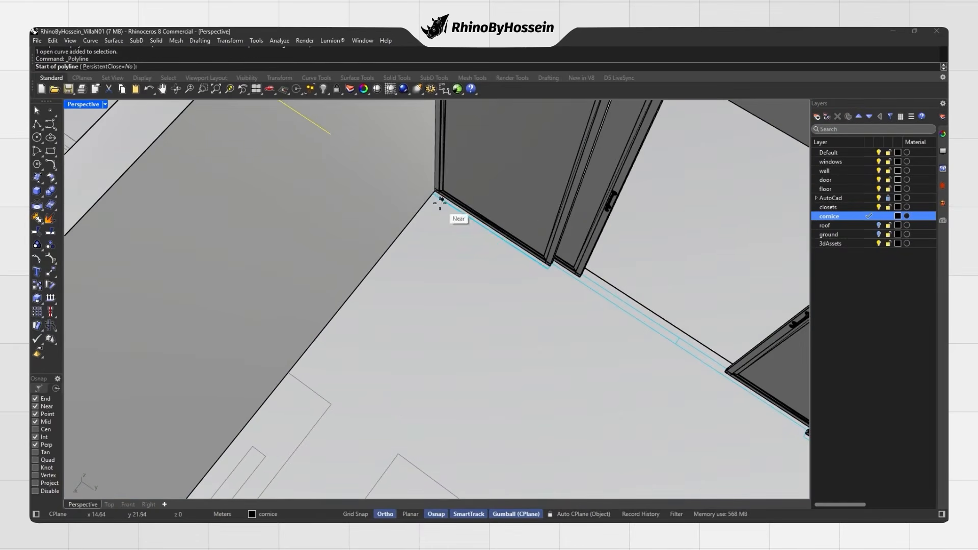
left_click(440, 202)
scroll(437, 208, "down", 5)
right_click_drag(437, 206, 250, 229)
scroll(319, 239, "up", 12)
key("F8")
left_click(319, 241)
key("ctrl+z")
left_click(312, 236)
right_click(321, 242)
left_click(330, 249)
left_click(349, 261)
Trace the short wall base from the bedroom doorway along the closet's side to its front and select the curve.
scroll(349, 261, "down", 8)
scroll(305, 219, "up", 8)
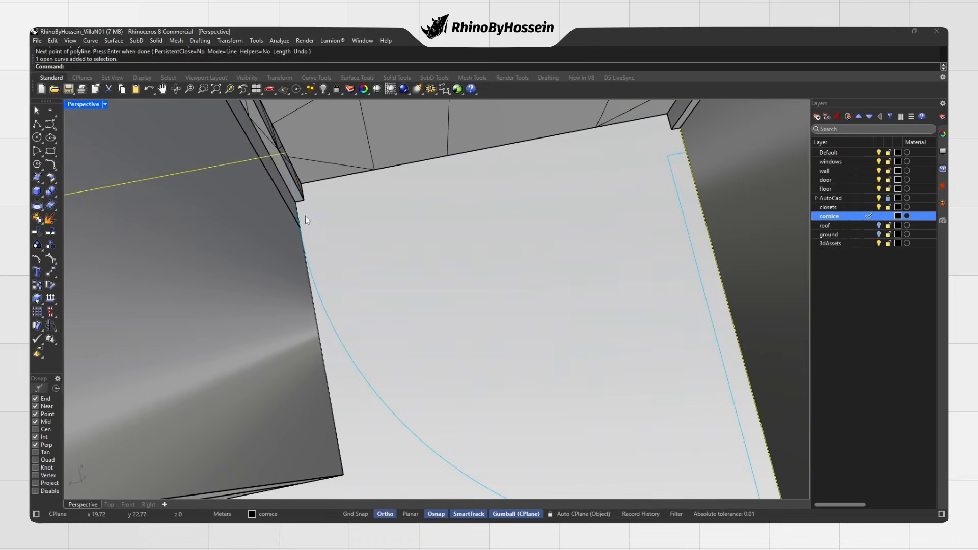
scroll(484, 278, "down", 10)
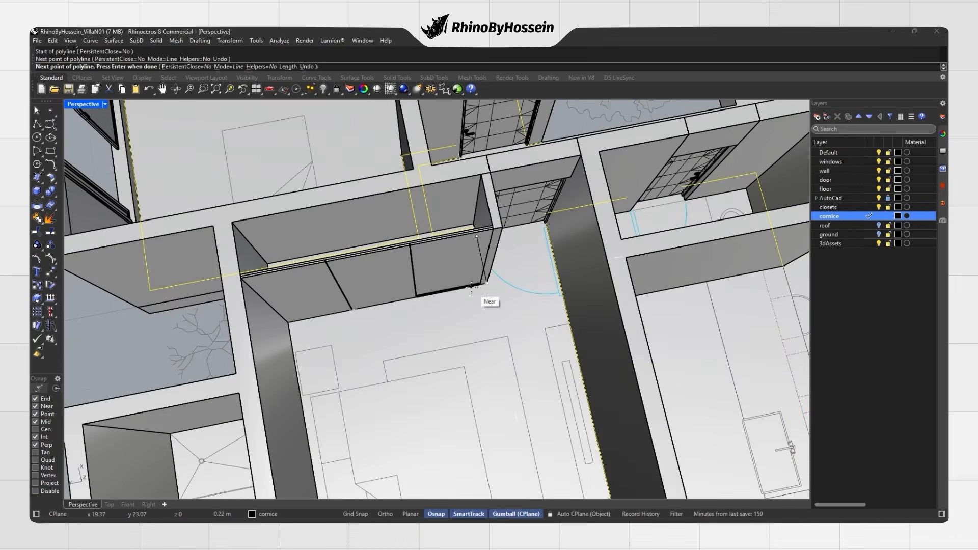
right_click_drag(424, 288, 342, 288)
scroll(481, 293, "up", 9)
left_click(461, 283)
right_click(455, 281)
left_click(456, 279)
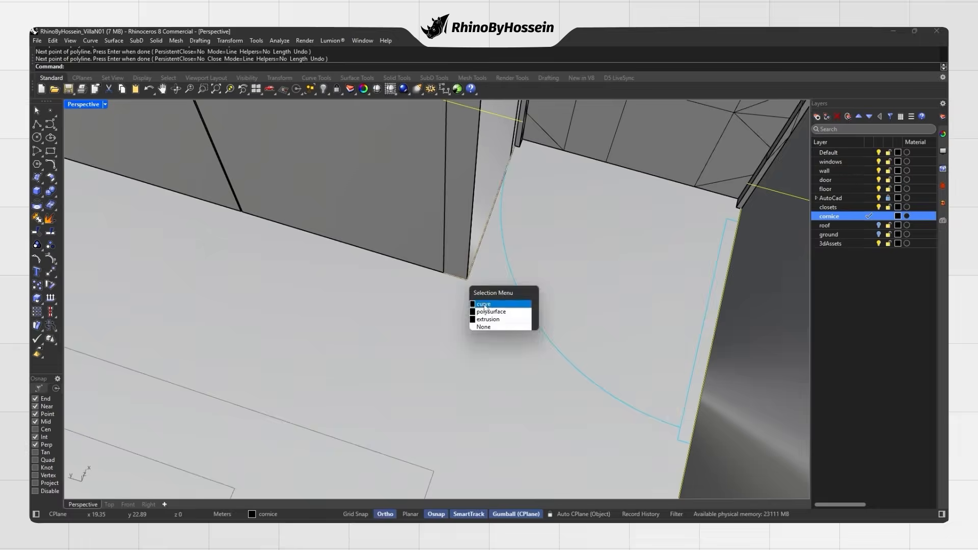
left_click(488, 302)
Trace the bedroom's opposite wall base from the closet's far end to the bathroom doorway and add the curve to the selection.
scroll(488, 300, "down", 7)
right_click(484, 298)
left_click(183, 209)
scroll(203, 248, "down", 5)
scroll(200, 240, "up", 9)
right_click(192, 202)
left_click(193, 201)
scroll(193, 202, "down", 7)
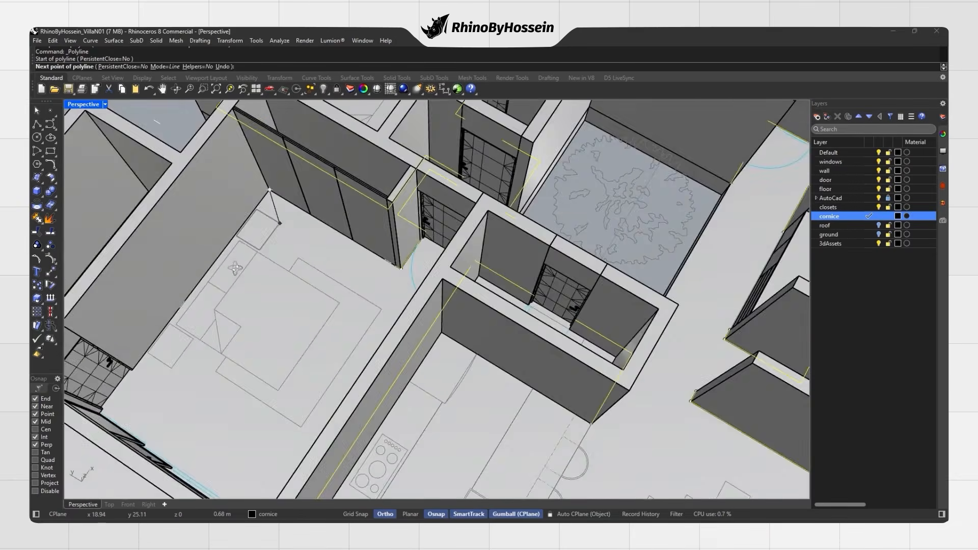
scroll(109, 324, "up", 8)
left_click(109, 321)
right_click(111, 317)
left_click(113, 314)
left_click(143, 339)
Hide the closets, door and windows layers.
scroll(153, 336, "down", 7)
right_click_drag(279, 310, 326, 275, "shift")
right_click_drag(326, 275, 260, 347)
scroll(269, 235, "down", 8)
scroll(265, 344, "up", 7)
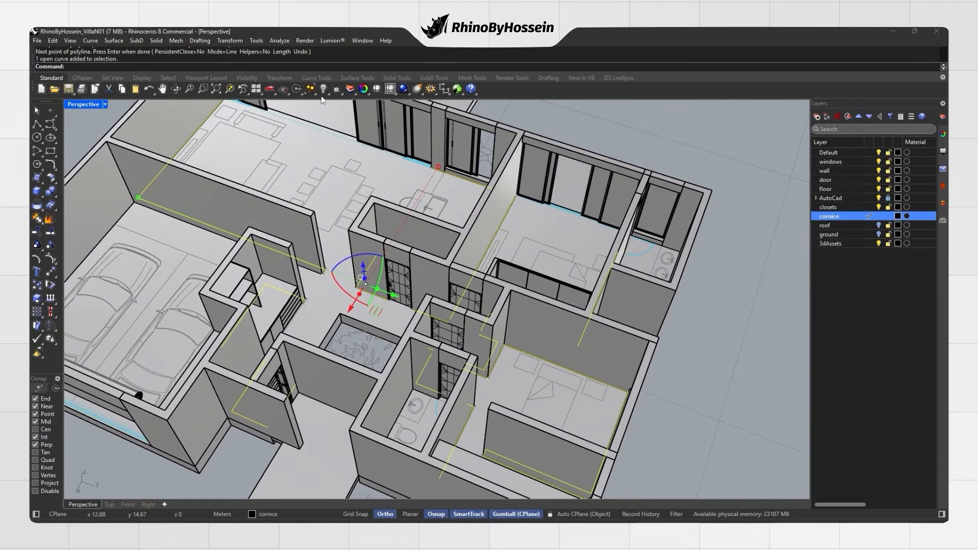
left_click(879, 207)
left_click(878, 180)
left_click(879, 162)
scroll(795, 222, "down", 2)
right_click_drag(776, 242, 738, 196)
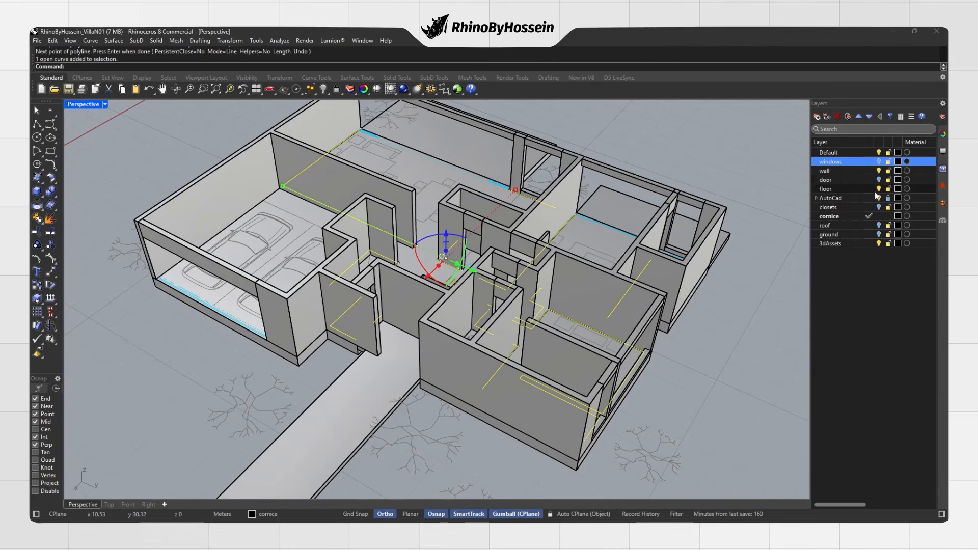
Hide the floor and AutoCad layers and lock the wall layer.
left_click(879, 189)
right_click_drag(648, 264, 631, 237)
left_click(879, 198)
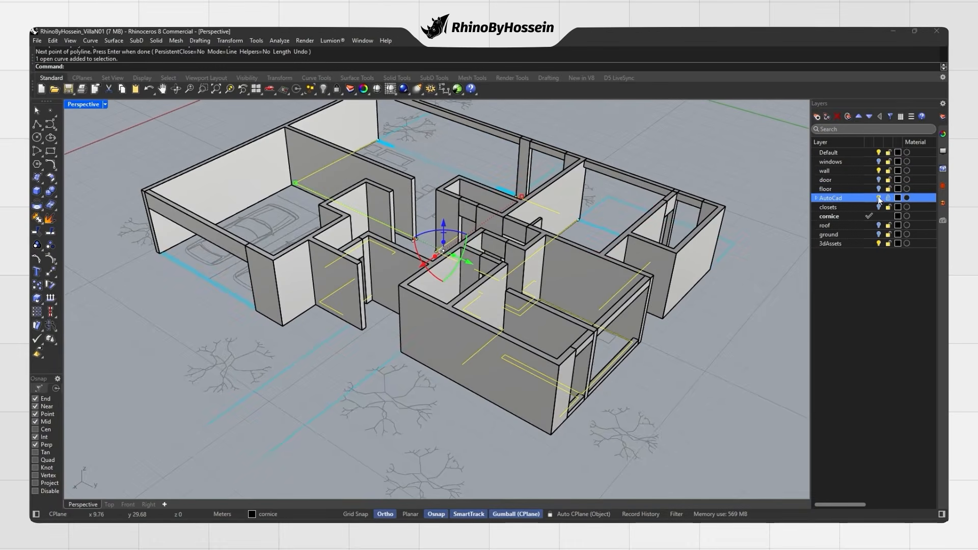
scroll(790, 209, "up", 2)
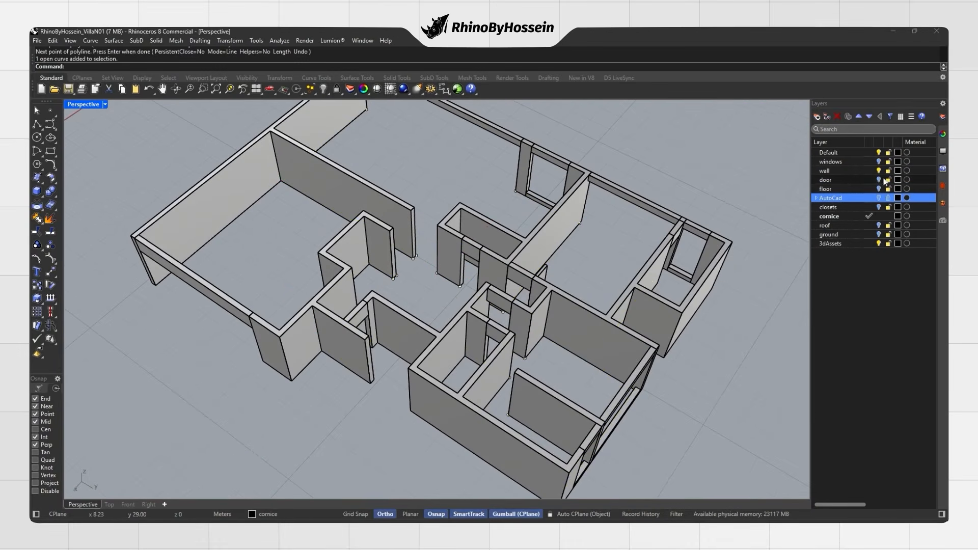
scroll(408, 266, "up", 5)
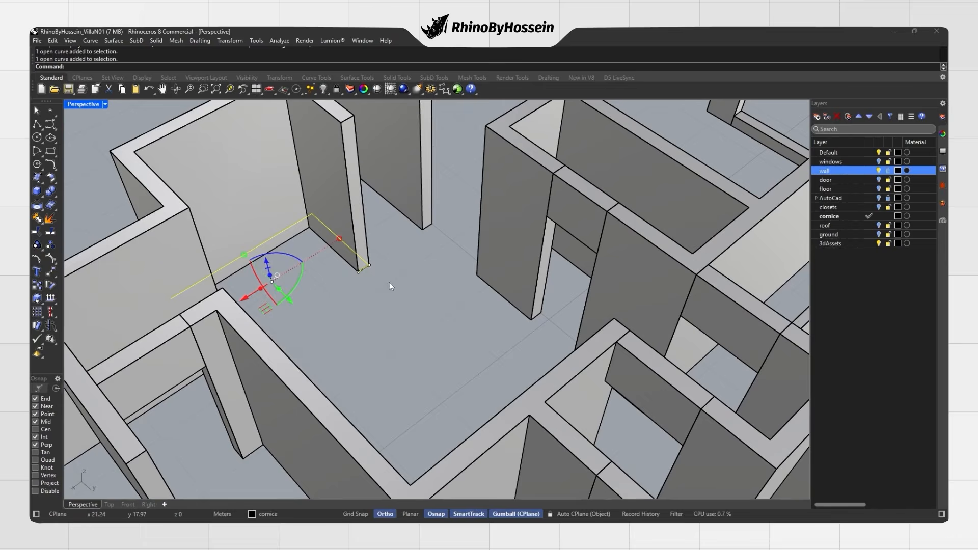
Draw a closed 0.01 by 0.07 m polyline profile at the bottom corner of the free wall end.
left_click(37, 125)
right_click_drag(290, 300, 338, 293)
scroll(393, 287, "up", 3)
left_click(391, 279)
scroll(407, 292, "up", 4)
type(".01")
key("Return")
scroll(386, 255, "up", 3)
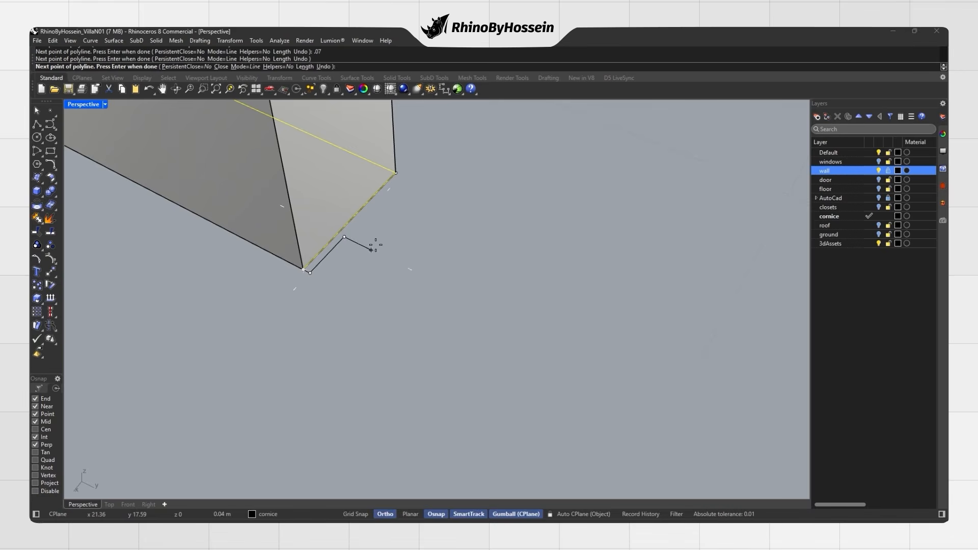
scroll(350, 239, "up", 8)
left_click(278, 219)
scroll(289, 215, "down", 10)
scroll(272, 235, "up", 4)
left_click(274, 228)
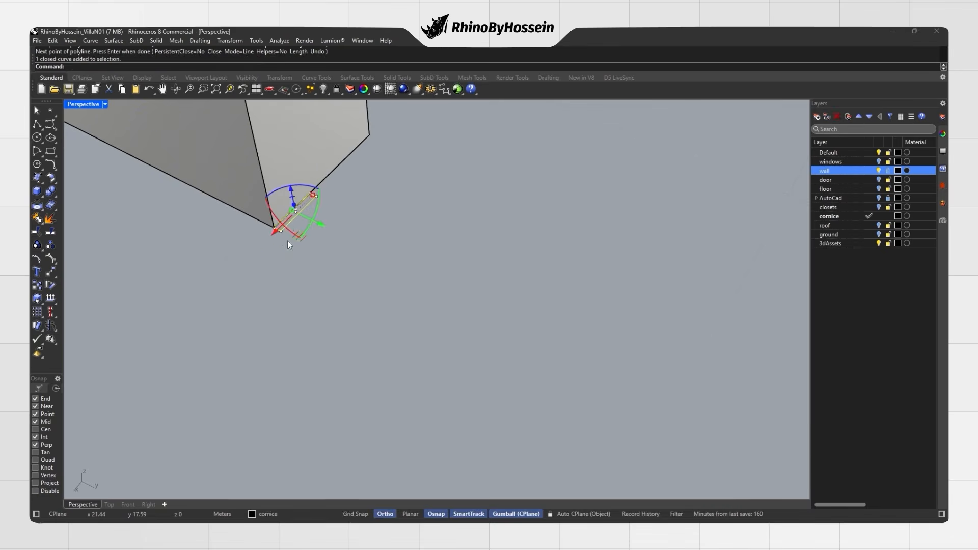
Rotate the profile upright, snap it to the wall's bottom corner, and display the model in Ghosted mode.
left_click(292, 231)
left_click(274, 228)
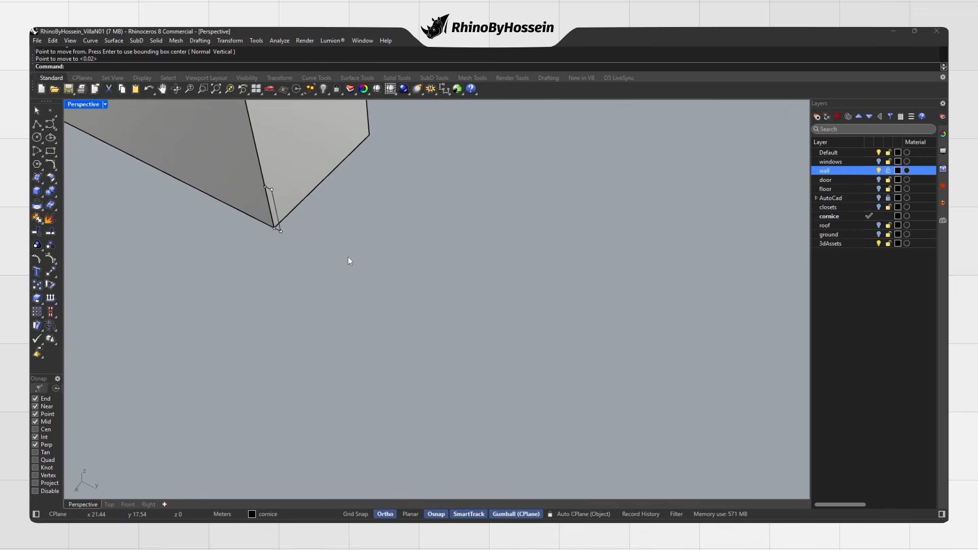
scroll(347, 256, "down", 8)
scroll(336, 249, "up", 4)
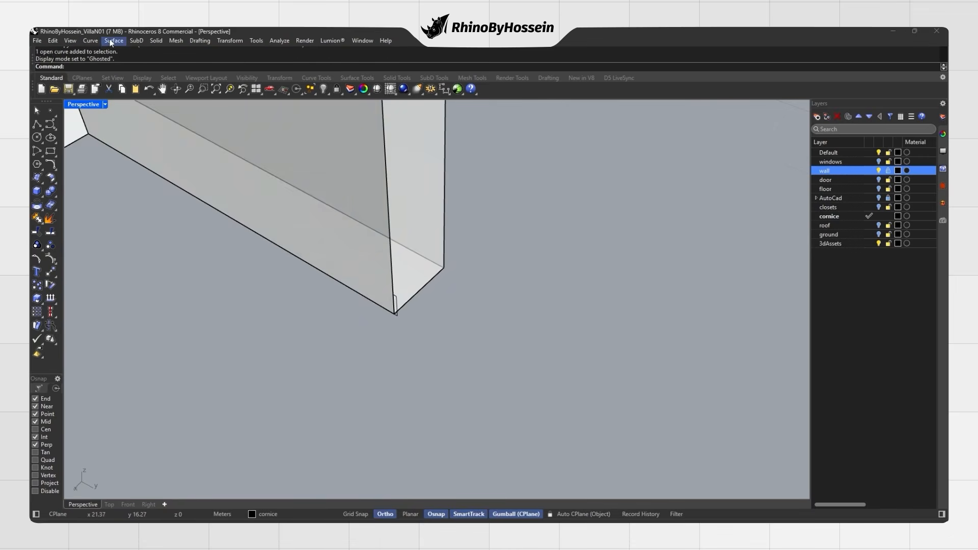
Try to sweep the profile along the base curve of the free wall end with a one-rail sweep.
left_click(110, 40)
left_click(132, 75)
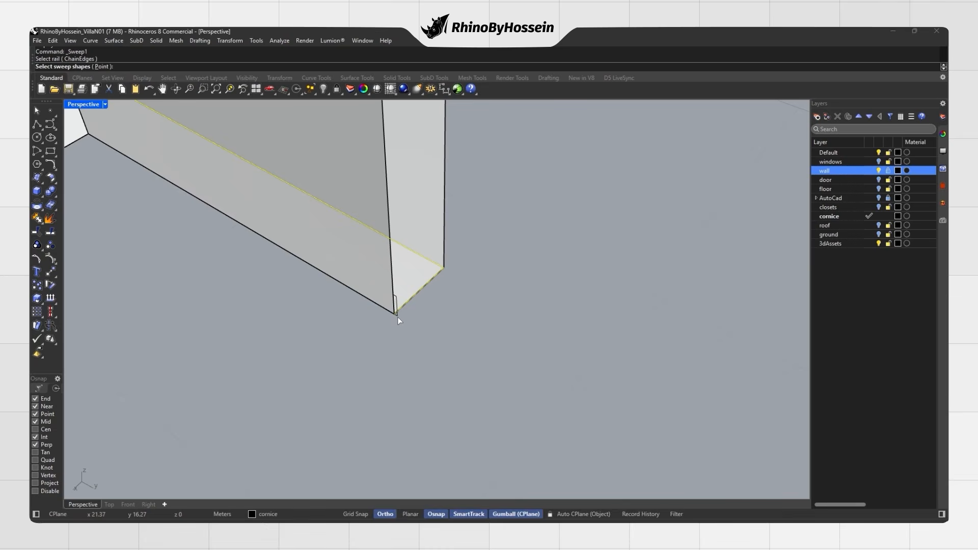
key("Return")
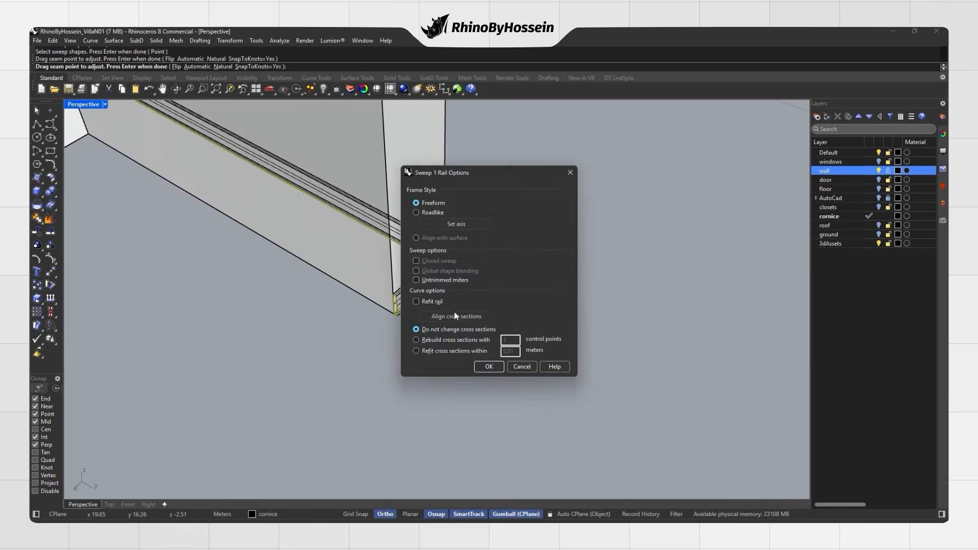
left_click(488, 366)
scroll(447, 356, "down", 3)
scroll(503, 236, "up", 4)
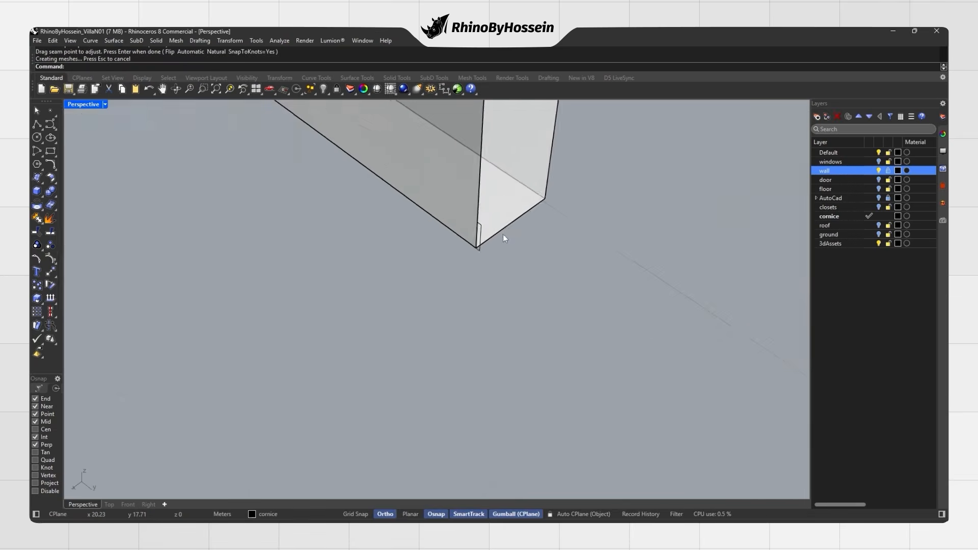
Sweep the upright profile along the base curve around the free wall end using one rail.
left_click(114, 40)
left_click(132, 75)
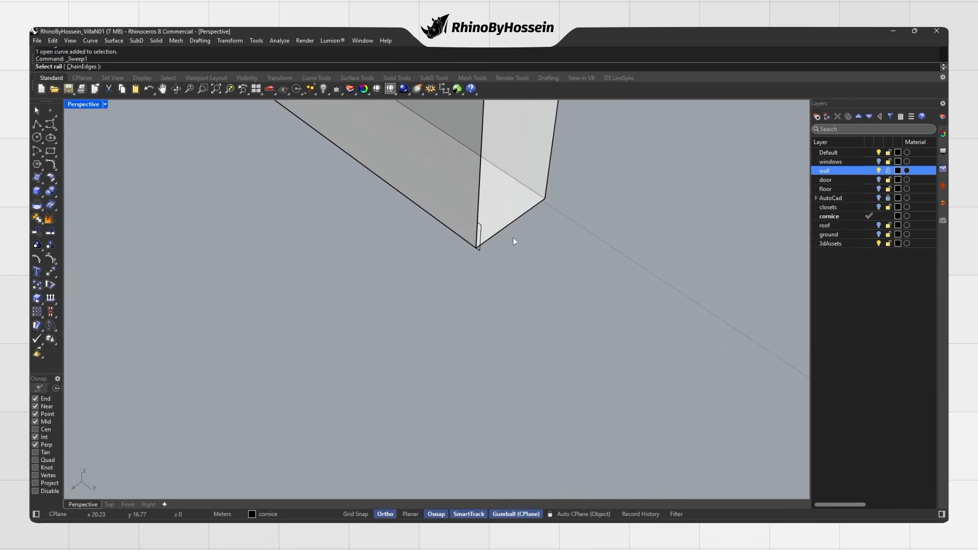
left_click(479, 249)
key("Return")
key("Return")
left_click(487, 367)
Copy the cornice profile from the swept wall end to the bottom corner of the pier beside the window opening.
scroll(472, 365, "down", 6)
right_click_drag(471, 365, 432, 350)
scroll(391, 328, "down", 6)
scroll(432, 350, "up", 8)
left_click_drag(432, 350, 455, 309)
scroll(436, 336, "up", 6)
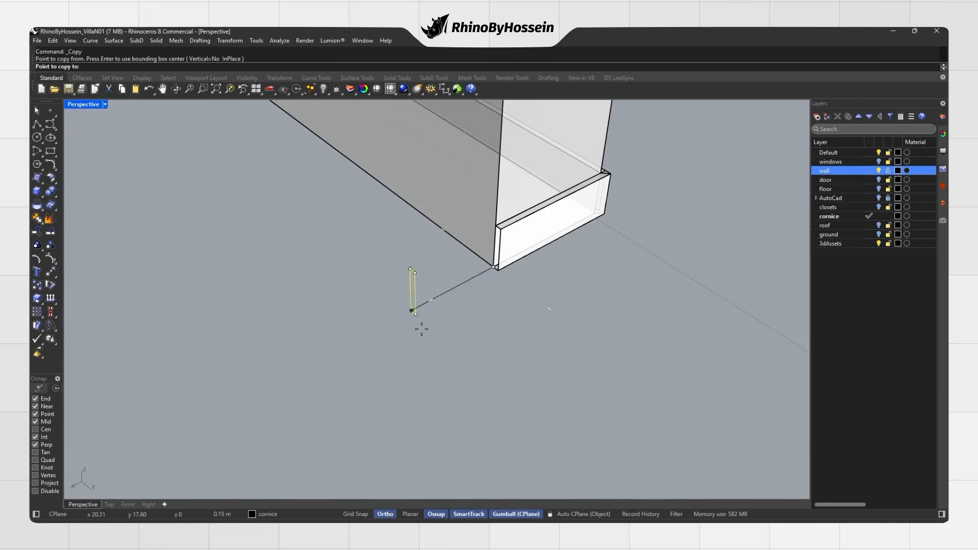
scroll(444, 321, "down", 15)
right_click_drag(420, 312, 519, 336)
scroll(546, 198, "up", 10)
scroll(432, 218, "up", 5)
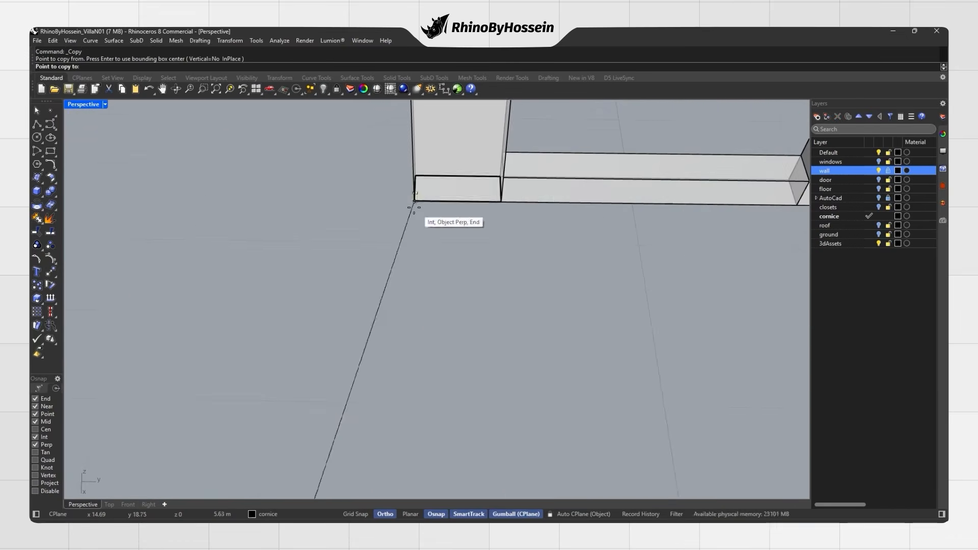
right_click(412, 207)
Rotate the copied profile to suit the window pier and align it with the pier's bottom corner.
left_click_drag(387, 221, 421, 187)
right_click_drag(421, 187, 494, 196)
left_click(229, 89)
scroll(397, 347, "down", 3)
right_click_drag(417, 348, 448, 348)
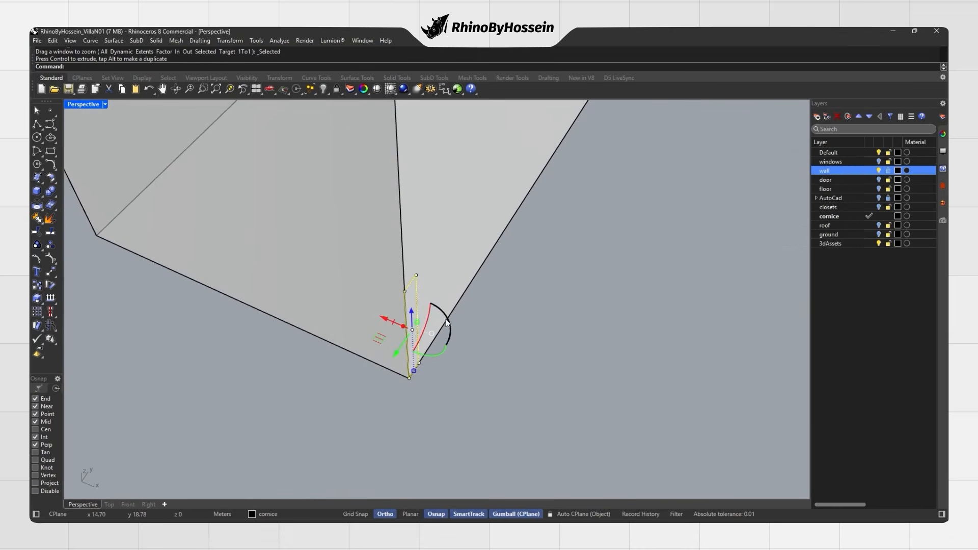
left_click(406, 369)
left_click(409, 377)
left_click(451, 317)
Sweep the copied profile along the base curve below the window opening using one rail.
scroll(457, 363, "down", 10)
right_click_drag(457, 363, 562, 248)
scroll(457, 338, "up", 2)
left_click(113, 40)
left_click(133, 74)
key("Return")
key("Return")
key("Return")
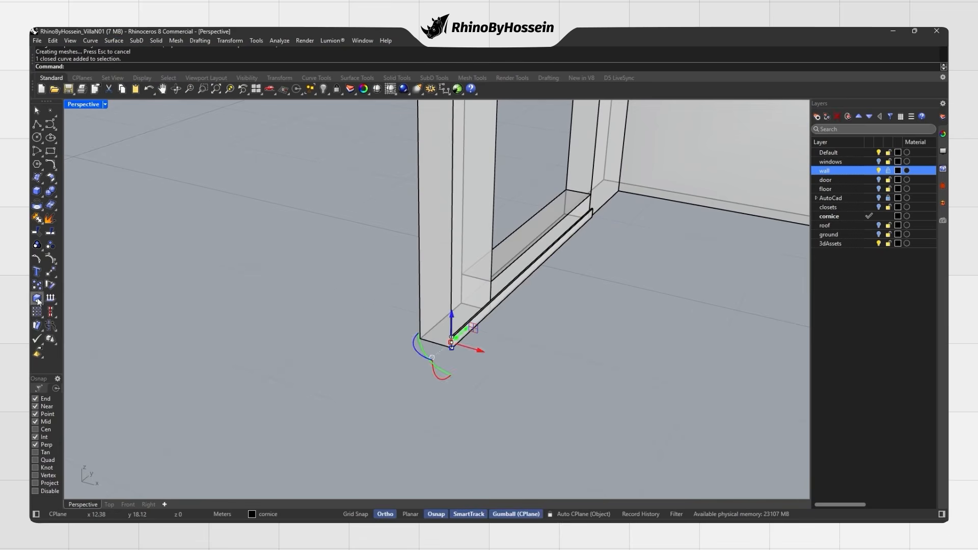
Copy the cornice profile from its corner at the base of the window pier.
scroll(451, 338, "up", 1)
left_click(464, 345)
scroll(408, 367, "down", 6)
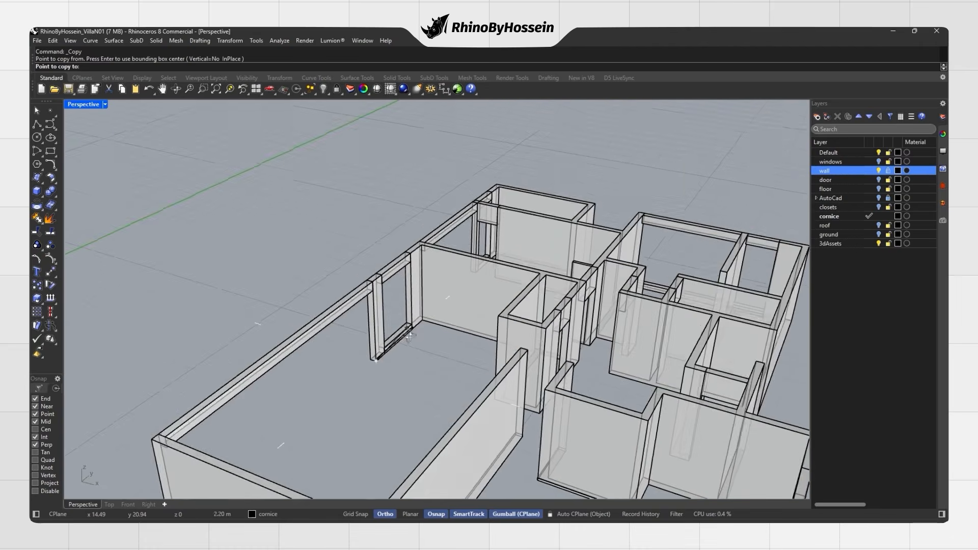
left_click(378, 355)
scroll(540, 427, "up", 3)
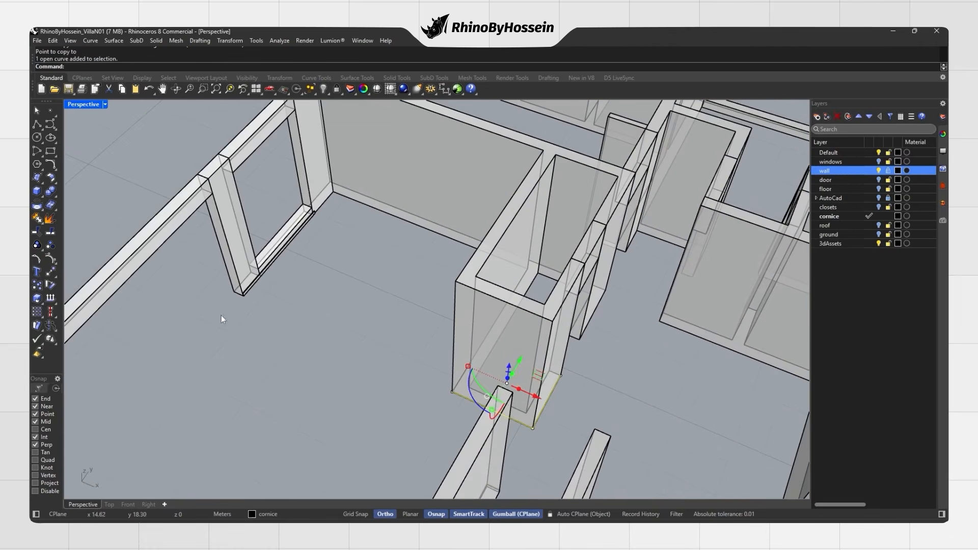
Move the profile across the room and snap it to the bottom corner of the box-shaped wall block.
right_click_drag(221, 316, 402, 368)
key("Escape")
scroll(239, 423, "up", 4)
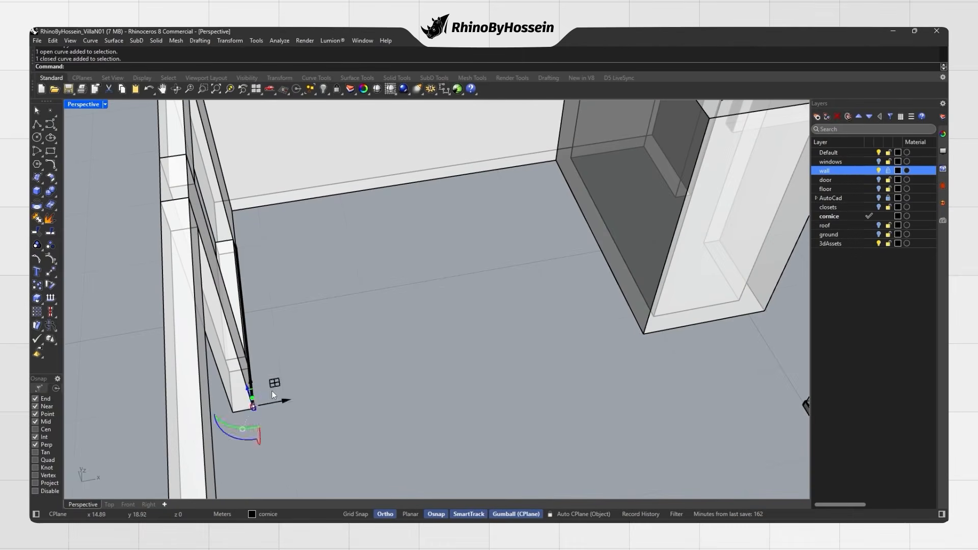
scroll(567, 339, "up", 6)
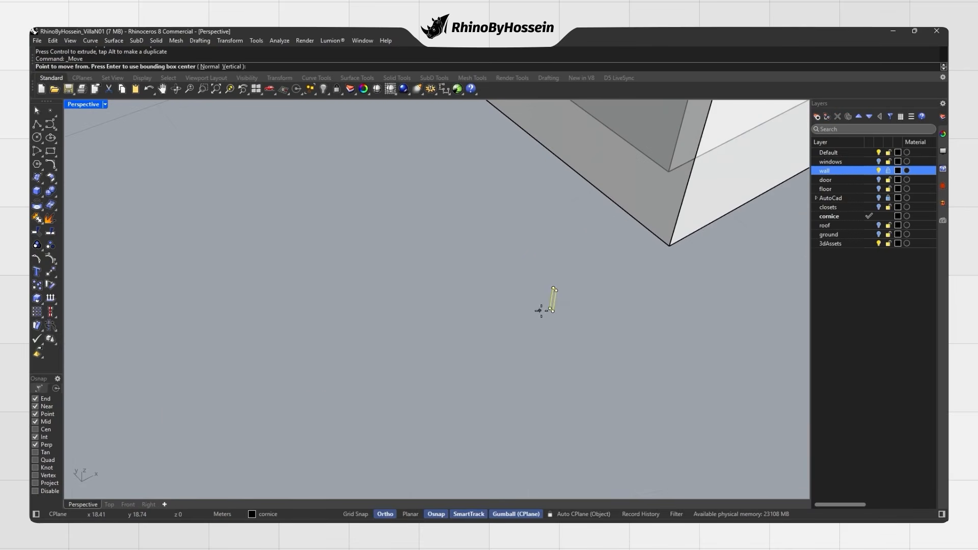
key("Escape")
scroll(608, 280, "down", 5)
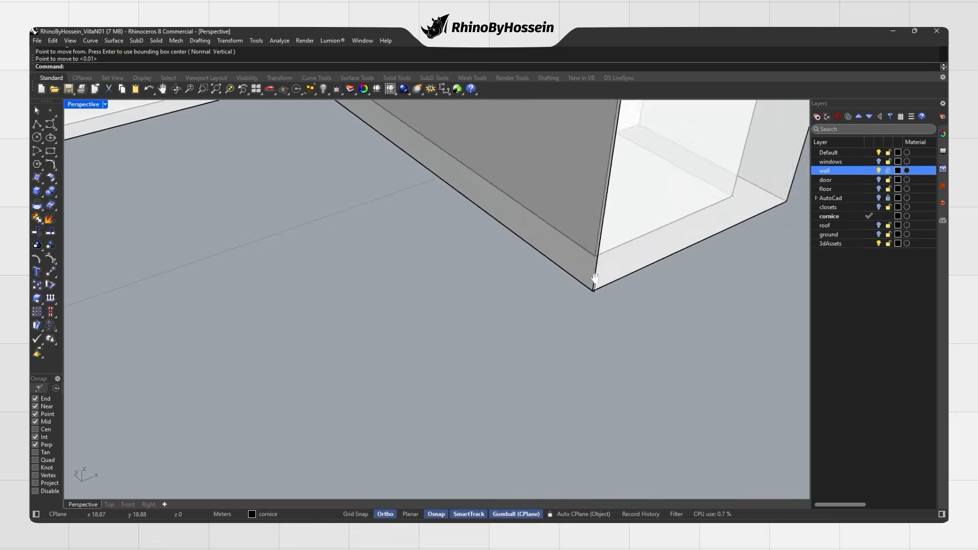
Sweep the profile along the base curve around the box-shaped wall block using one rail.
right_click_drag(638, 266, 463, 353, "shift")
left_click(114, 41)
left_click(142, 75)
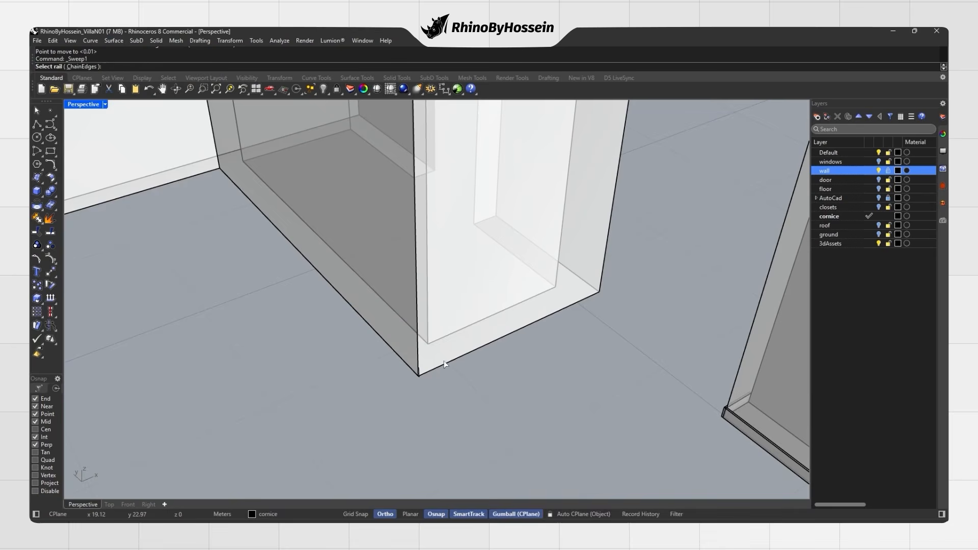
left_click(438, 369)
key("Return")
left_click(489, 366)
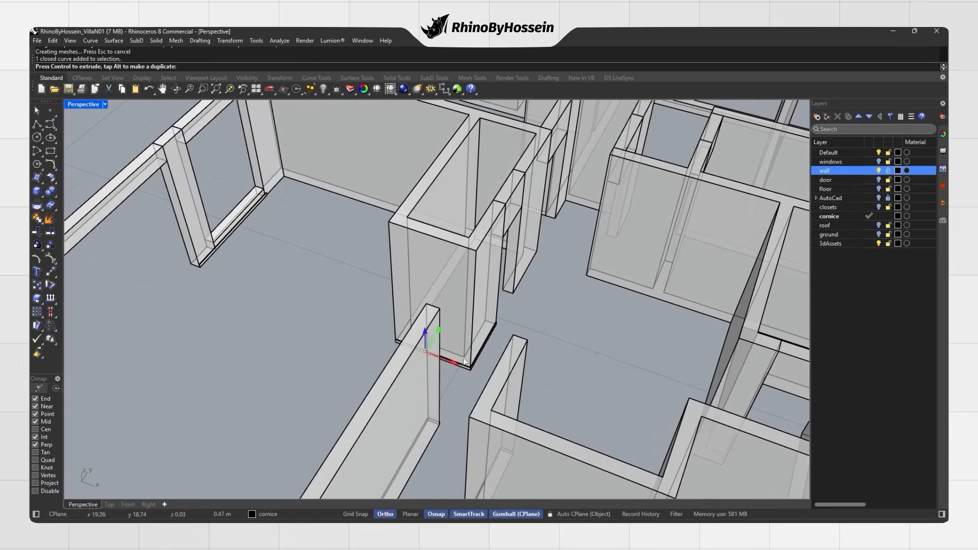
Shift the profile just outside the box-shaped block's near corner and rotate it to suit the neighbouring pier.
scroll(483, 376, "up", 5)
scroll(479, 370, "up", 2)
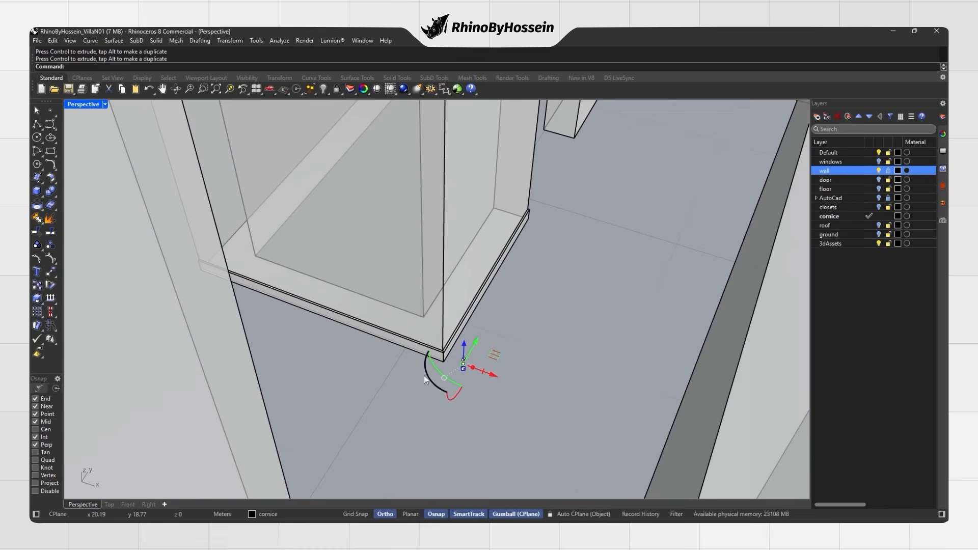
scroll(457, 370, "up", 2)
Move the rotated profile onto the bottom corner of the pier across the doorway from the box-shaped block.
left_click(458, 371)
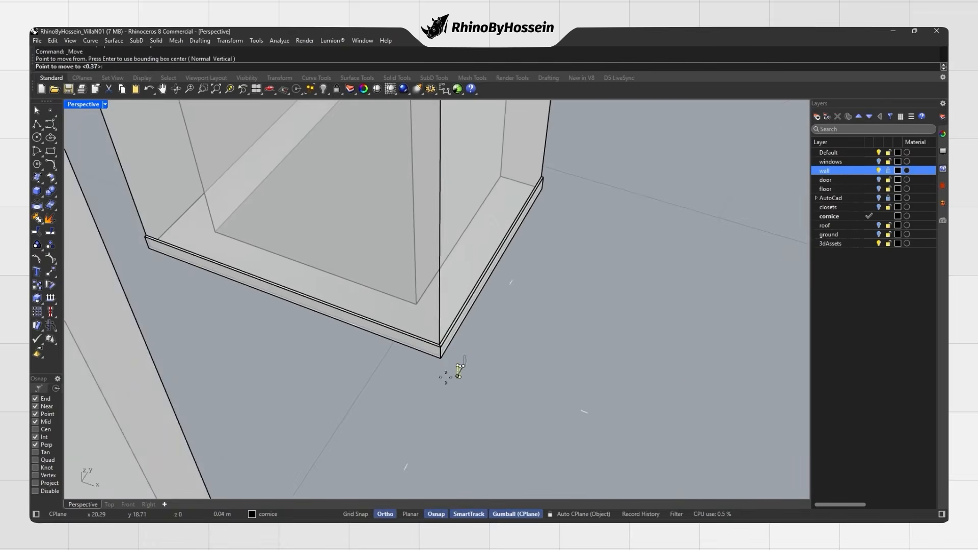
scroll(458, 370, "down", 5)
right_click_drag(510, 364, 436, 366)
scroll(562, 272, "up", 6)
left_click(555, 259)
key("Escape")
left_click(577, 248)
scroll(566, 269, "down", 8)
left_click(573, 274)
scroll(560, 258, "up", 8)
left_click(554, 273)
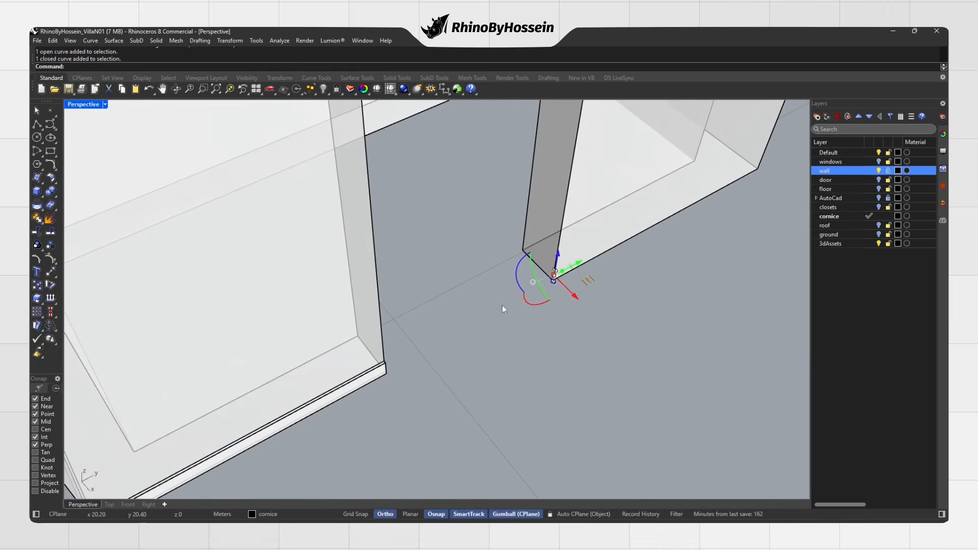
Extrude the profile as a solid along the pier's base up to its far bottom corner.
left_click(43, 197)
left_click(119, 210)
scroll(119, 213, "down", 1)
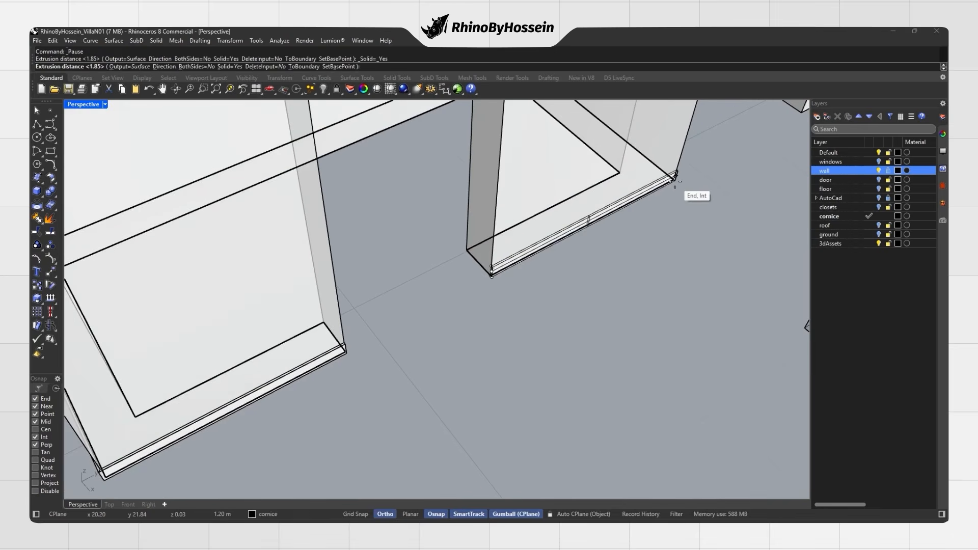
left_click(673, 180)
scroll(578, 277, "down", 8)
scroll(596, 287, "down", 3)
scroll(483, 314, "down", 6)
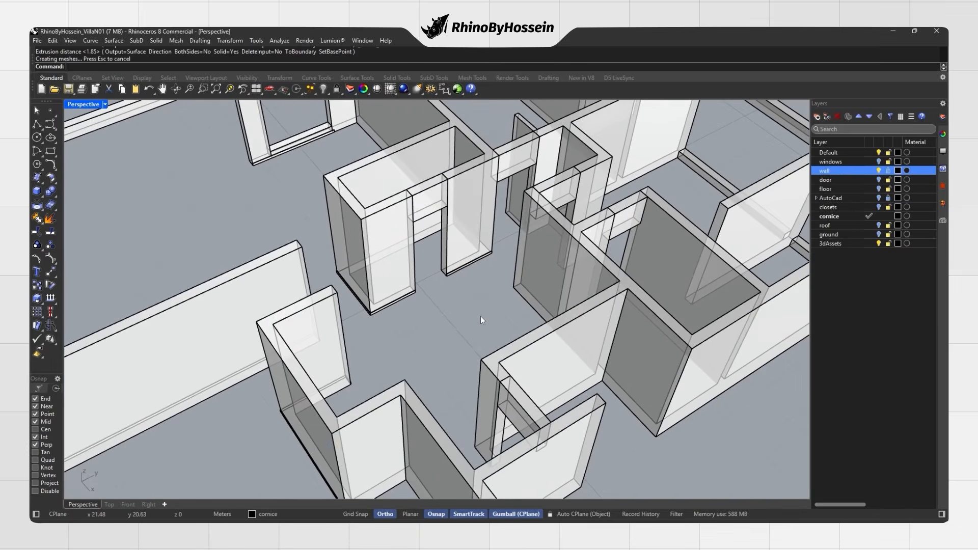
Slide the profile along the Y direction to the base of the long wall in the large corner room.
scroll(486, 287, "up", 10)
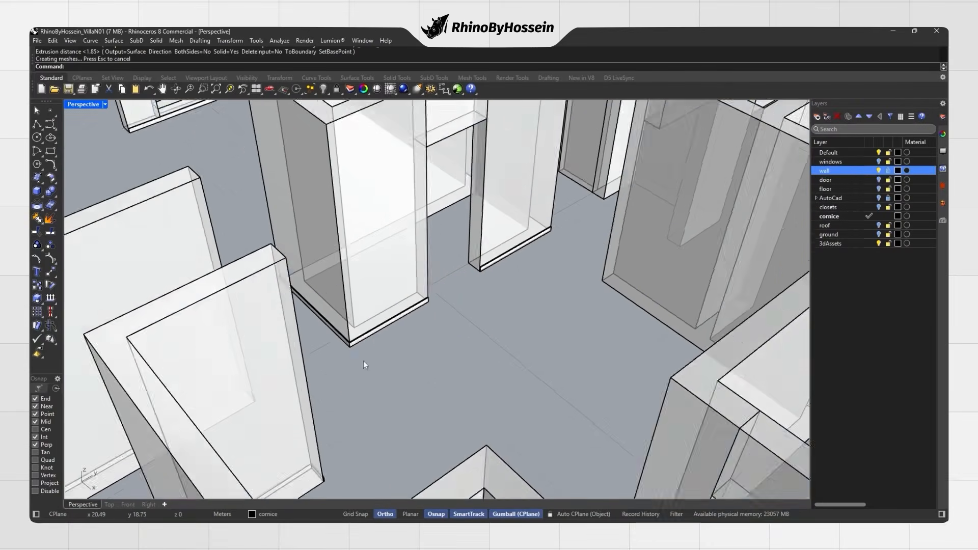
scroll(517, 237, "down", 6)
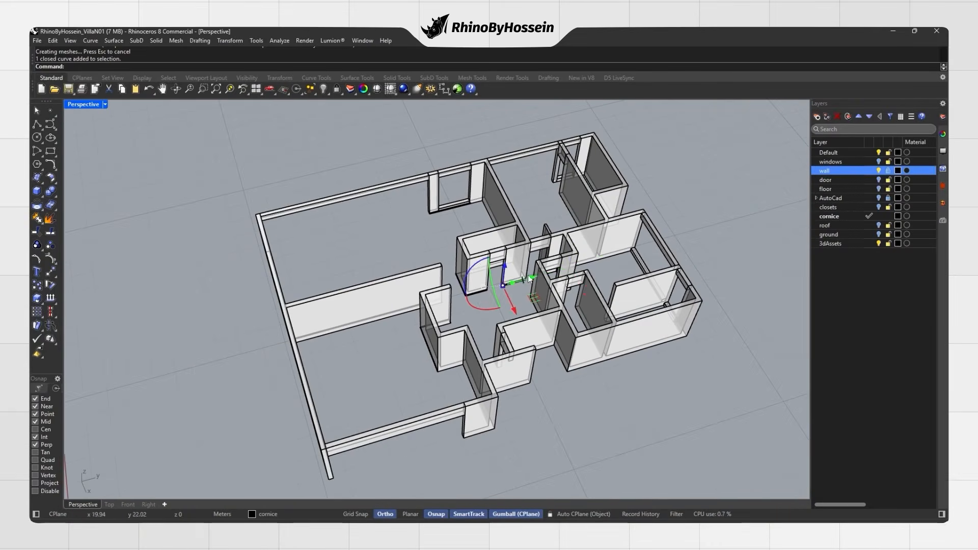
scroll(628, 270, "up", 5)
left_click(607, 248)
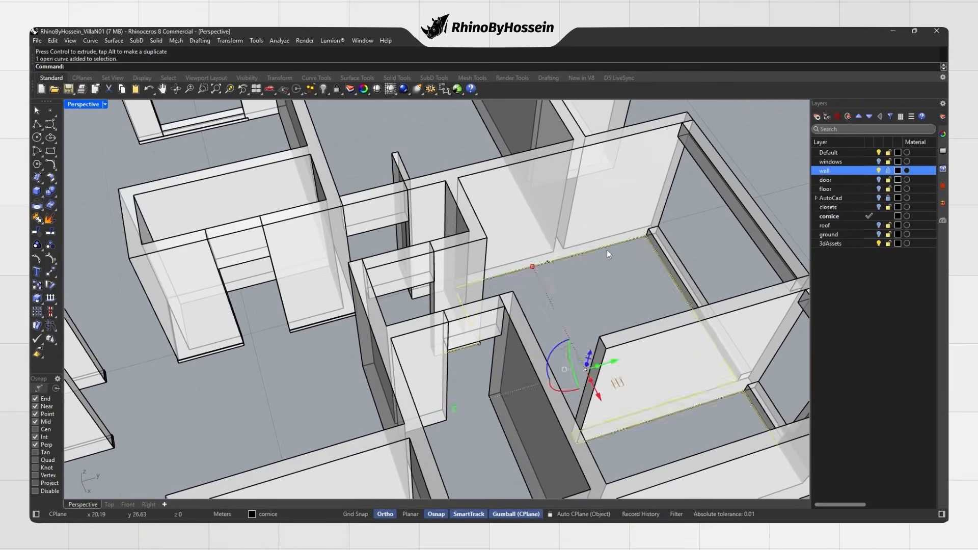
scroll(586, 270, "up", 5)
scroll(555, 256, "up", 3)
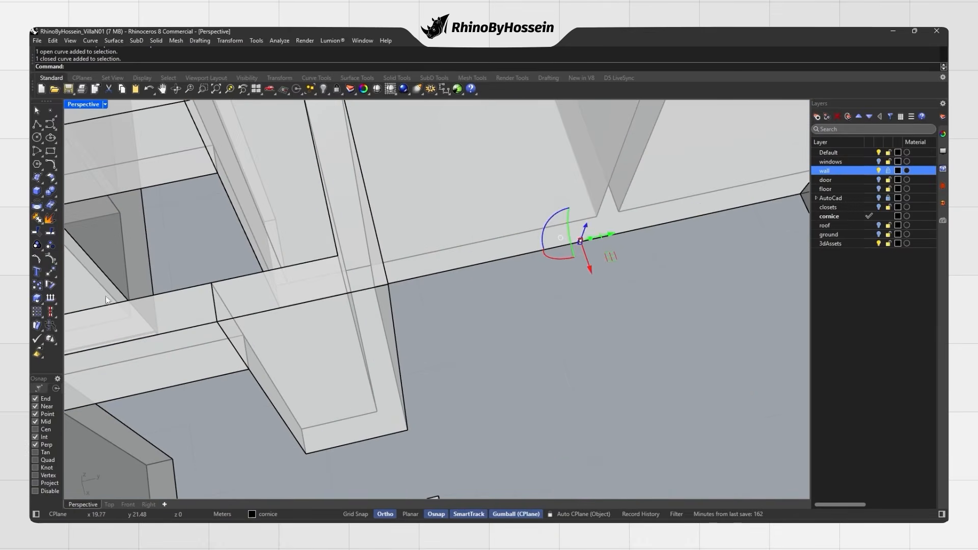
Move the profile from the long wall's base onto the bottom corner where that room's base curve starts.
scroll(589, 236, "up", 3)
left_click(601, 237)
scroll(601, 238, "down", 5)
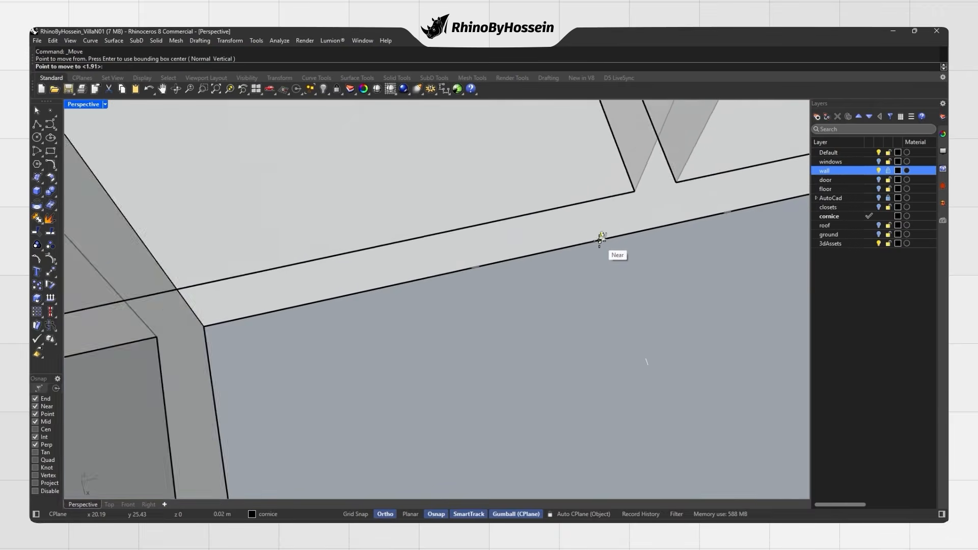
scroll(387, 408, "up", 3)
left_click(362, 407)
scroll(408, 402, "up", 5)
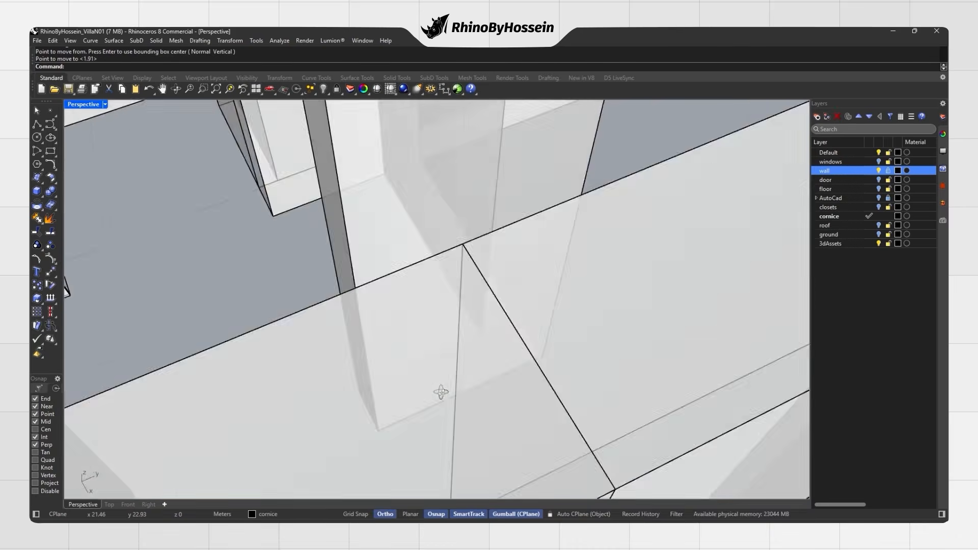
scroll(489, 381, "down", 5)
scroll(433, 456, "up", 3)
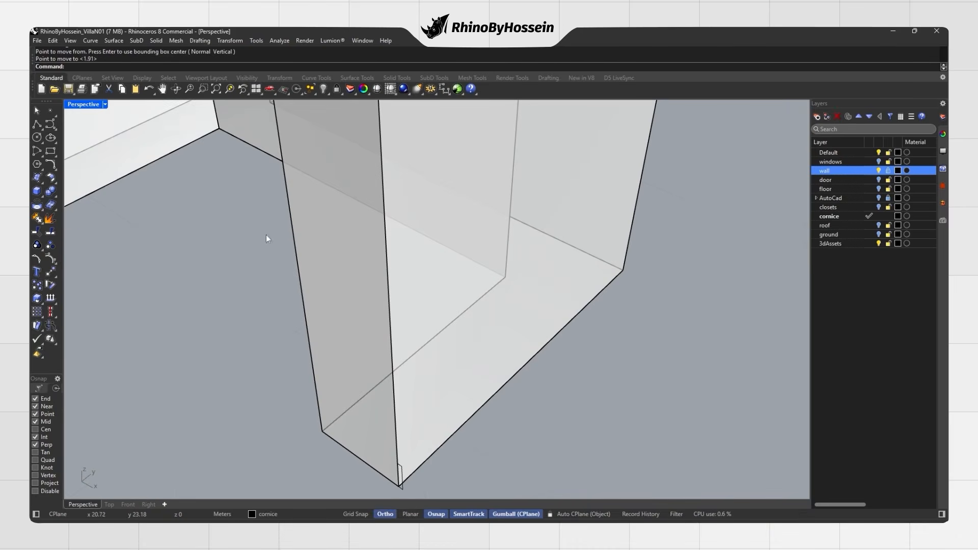
Sweep the profile along the base curve of the large corner room to form its cornice strip.
left_click(114, 42)
left_click(136, 74)
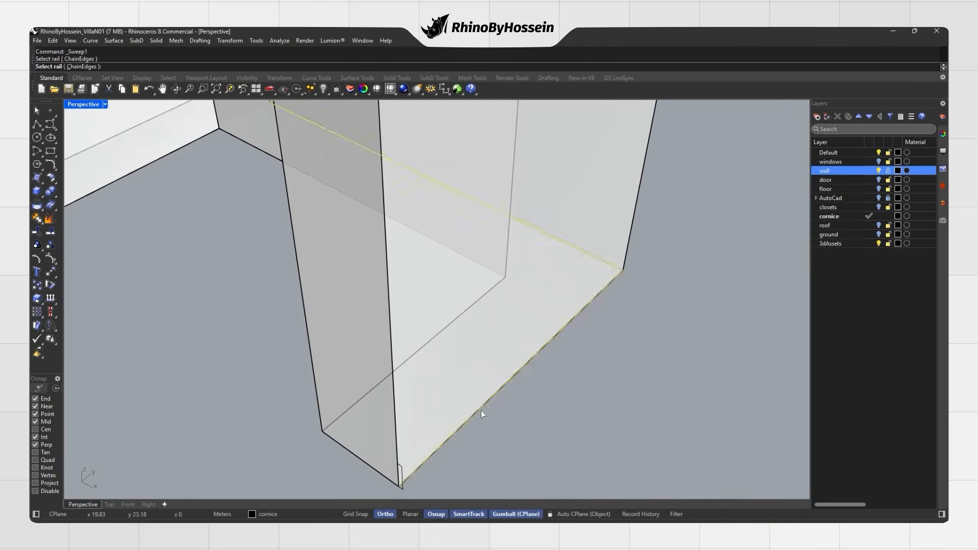
key("Return")
scroll(426, 481, "down", 3)
key("Return")
scroll(430, 452, "down", 2)
left_click(460, 400)
Move the profile onto the bottom corner of the pier beside the doorway, where its cornice strip ends.
scroll(485, 383, "down", 5)
right_click_drag(484, 383, 354, 419)
scroll(354, 418, "up", 4)
scroll(354, 419, "down", 6)
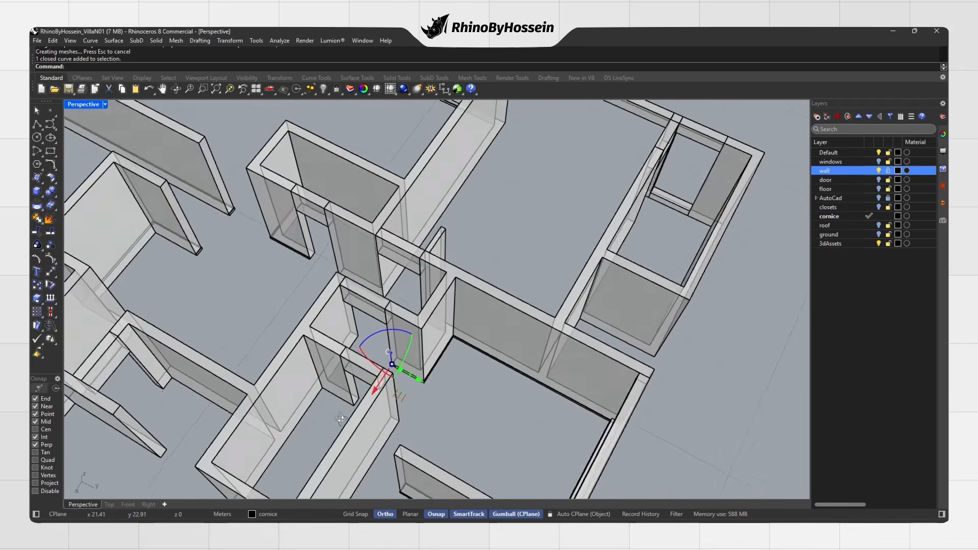
scroll(341, 370, "up", 4)
scroll(452, 380, "up", 2)
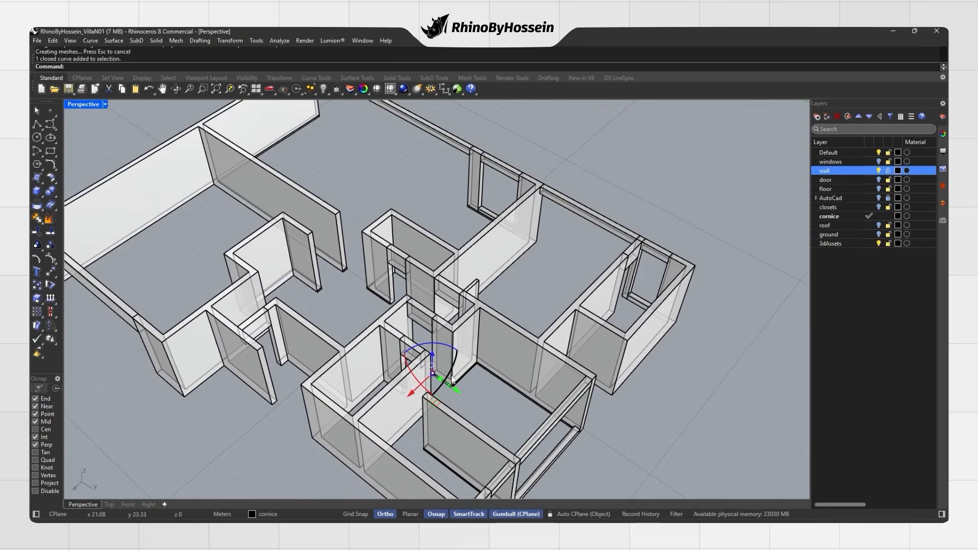
scroll(479, 351, "up", 5)
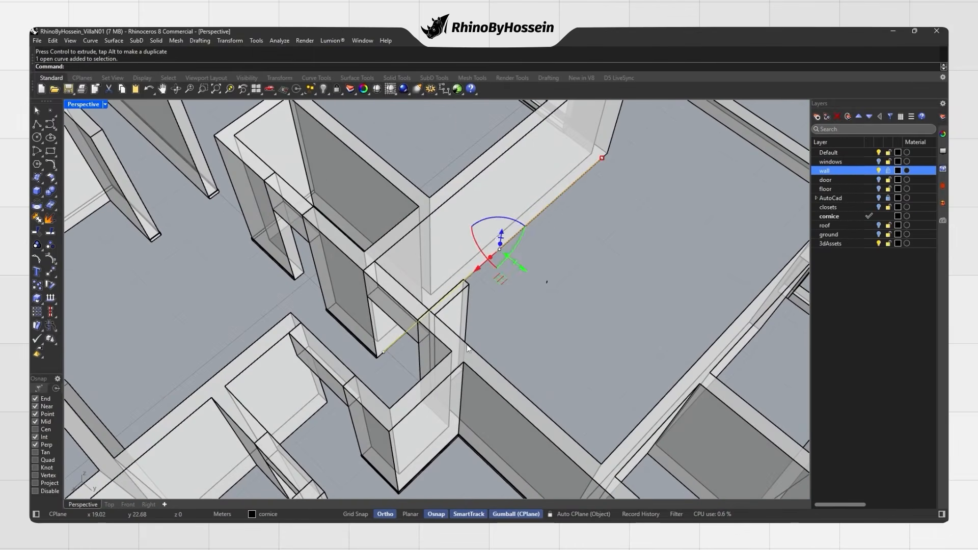
scroll(546, 294, "up", 3)
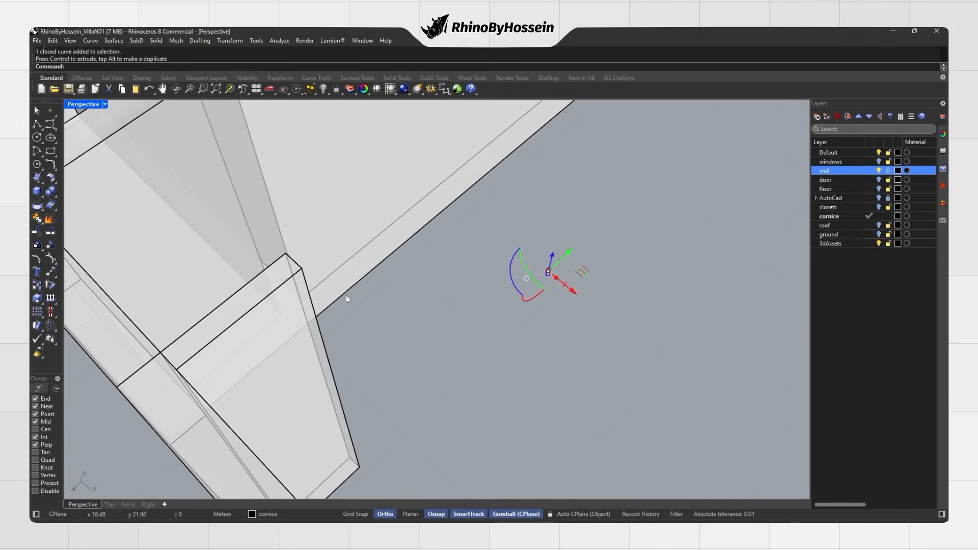
scroll(548, 271, "up", 2)
left_click(553, 269)
scroll(530, 281, "down", 6)
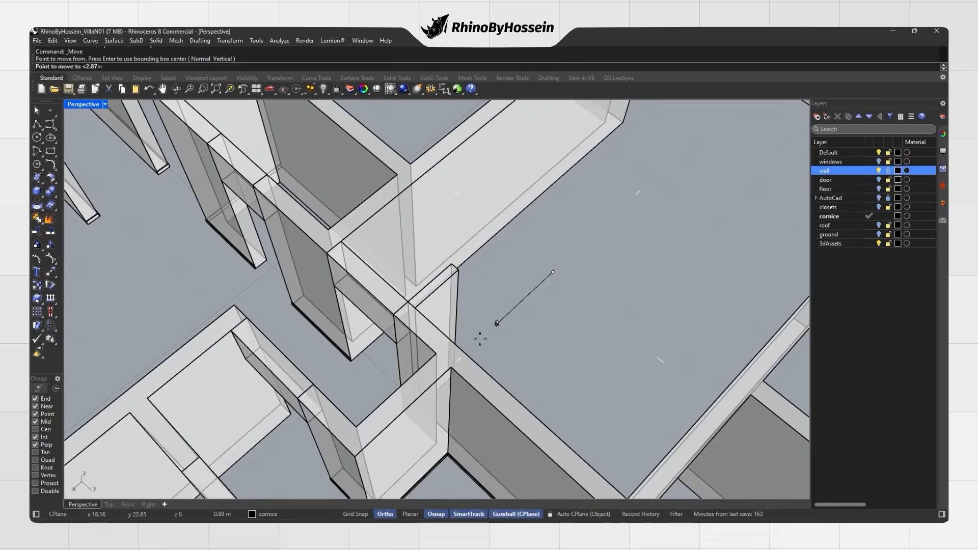
scroll(378, 360, "up", 4)
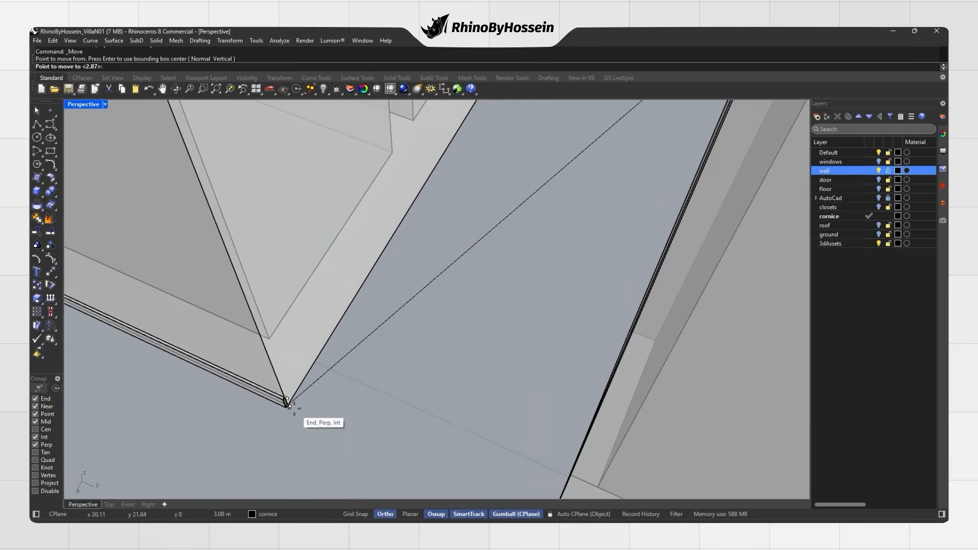
left_click(291, 406)
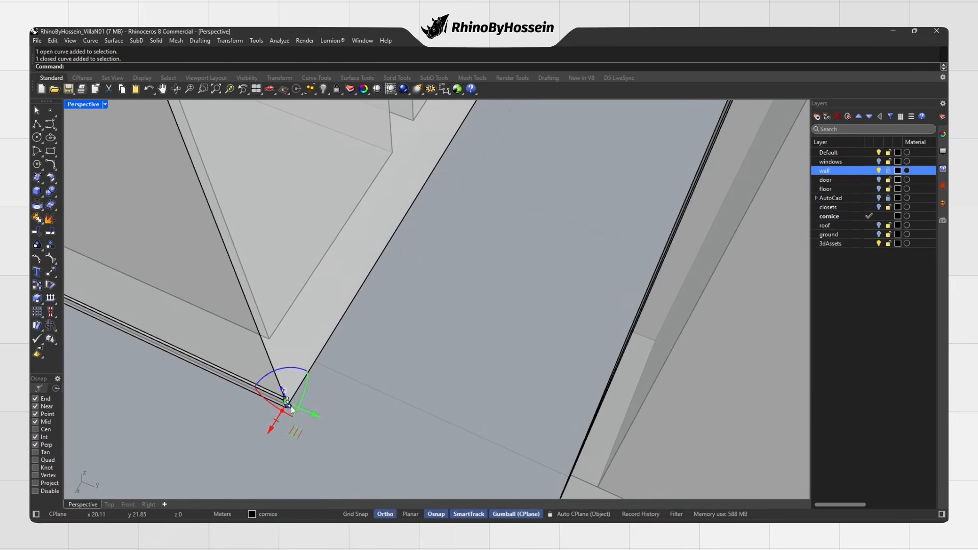
Move the profile from the pier's bottom corner a short way along the wall base onto the start of the base curve.
left_click(51, 272)
scroll(288, 408, "up", 4)
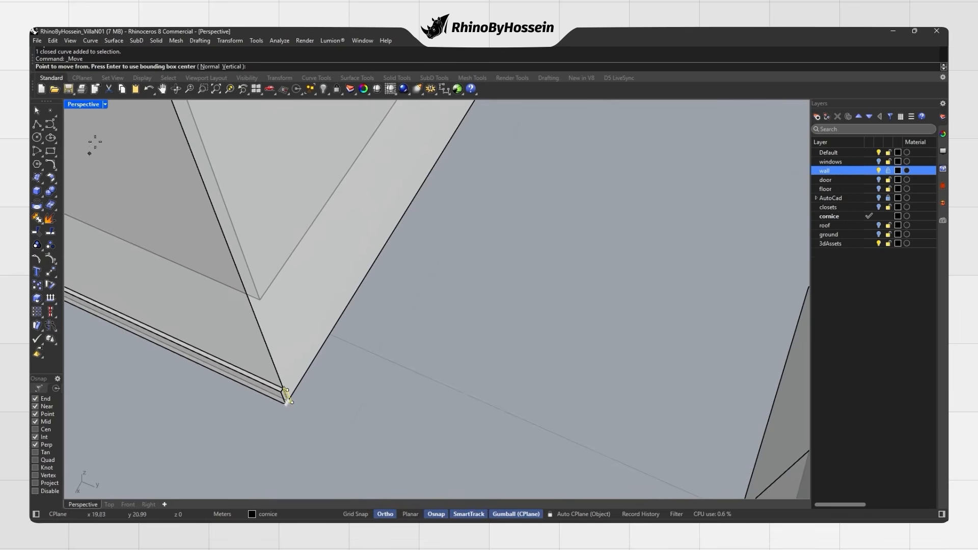
left_click(203, 89)
left_click_drag(255, 353, 337, 429)
scroll(345, 367, "down", 8)
scroll(352, 372, "up", 5)
left_click(370, 363)
scroll(403, 347, "down", 3)
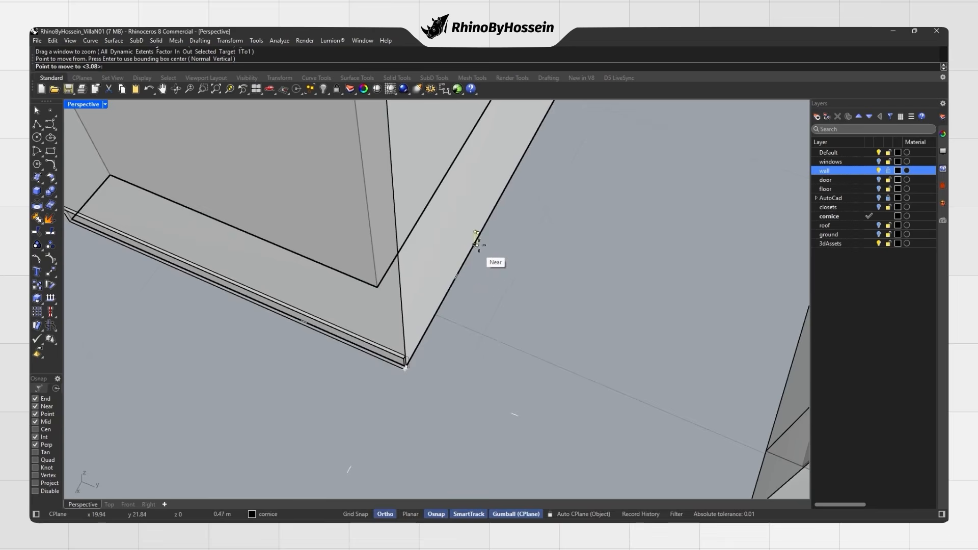
left_click(443, 303)
left_click(465, 263)
right_click(444, 305)
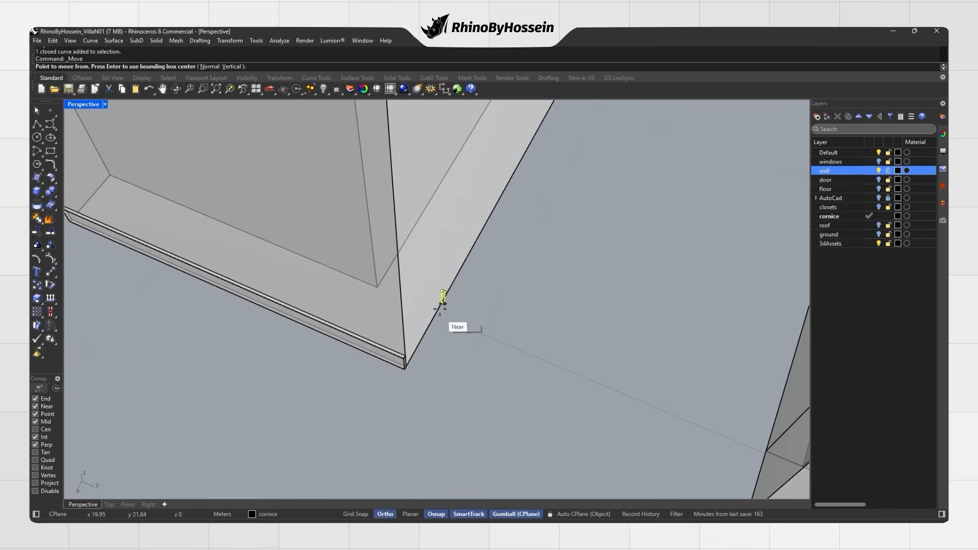
scroll(441, 299, "up", 5)
left_click(405, 368)
Sweep the profile along the base curve running from the pier down the long wall.
left_click(114, 40)
left_click(137, 74)
left_click(414, 369)
key("Return")
key("Return")
key("Return")
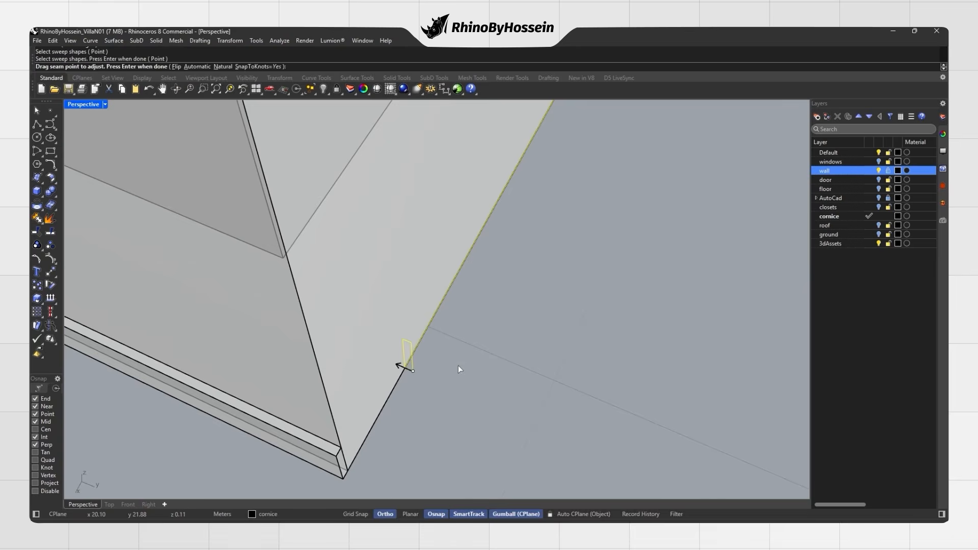
scroll(452, 359, "down", 10)
Inspect the cornice strips around the pier and doorways in Rendered display and return to Shaded display.
right_click_drag(451, 357, 494, 287)
left_click(520, 314)
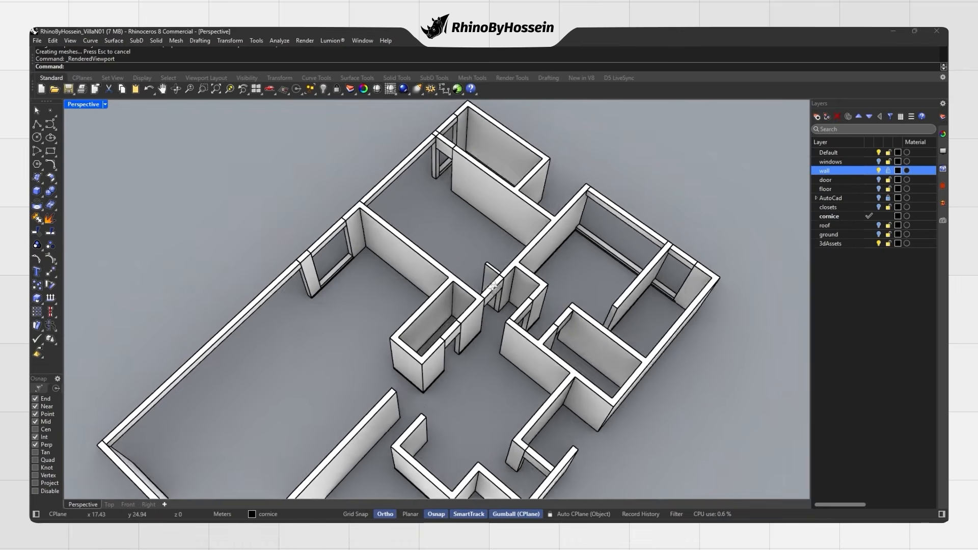
left_click(881, 197)
left_click(881, 197)
scroll(488, 313, "up", 5)
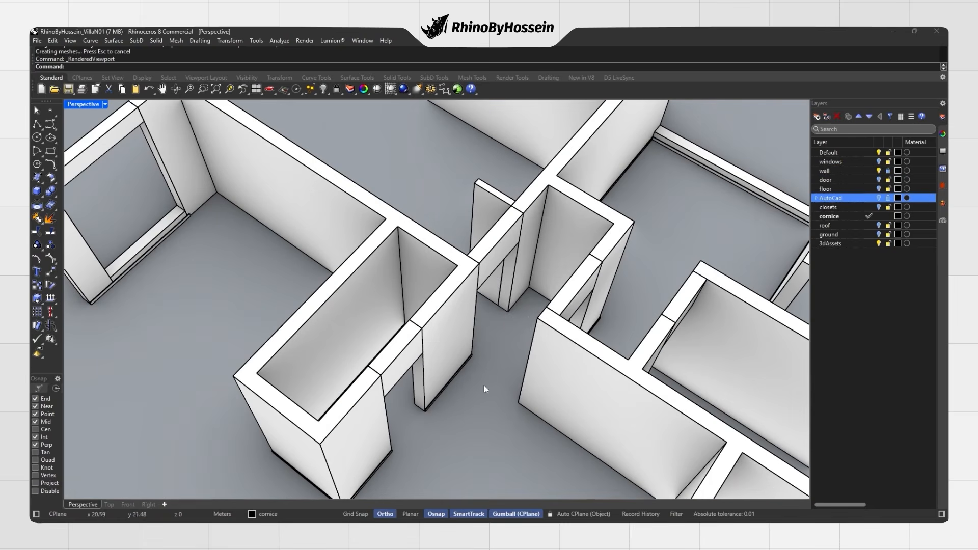
left_click(526, 317)
mouse_move(526, 317)
right_mouse_down()
mouse_move(454, 286)
mouse_move(580, 418)
right_mouse_up()
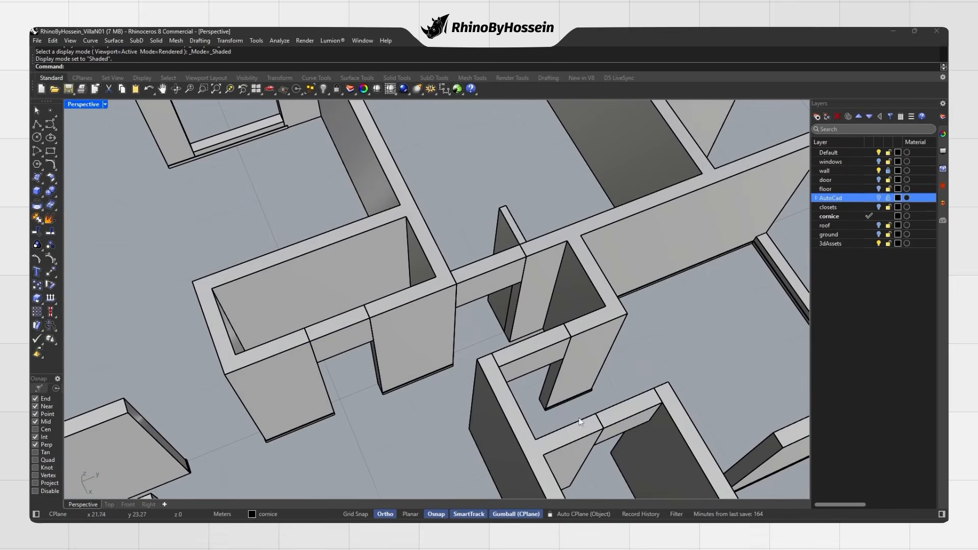
Undo the last two changes and slide the profile along the Y and X directions into the room beyond the pier's doorway.
key("ctrl+z")
key("ctrl+z")
left_click_drag(427, 406, 609, 292)
scroll(430, 400, "up", 4)
left_click_drag(430, 400, 478, 356)
right_click_drag(478, 356, 365, 321)
scroll(365, 321, "down", 4)
right_click_drag(509, 331, 582, 314)
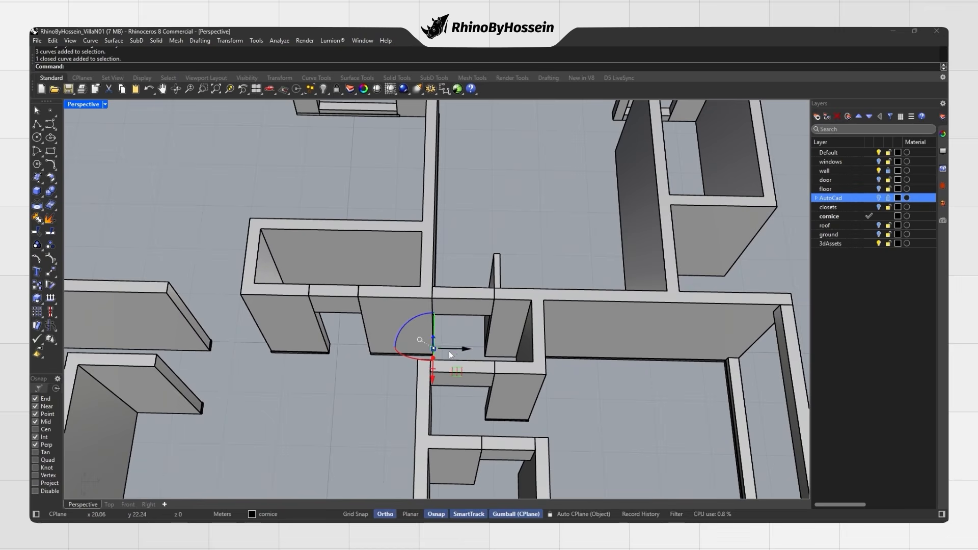
left_click_drag(630, 324, 627, 326)
left_click_drag(611, 376, 577, 147)
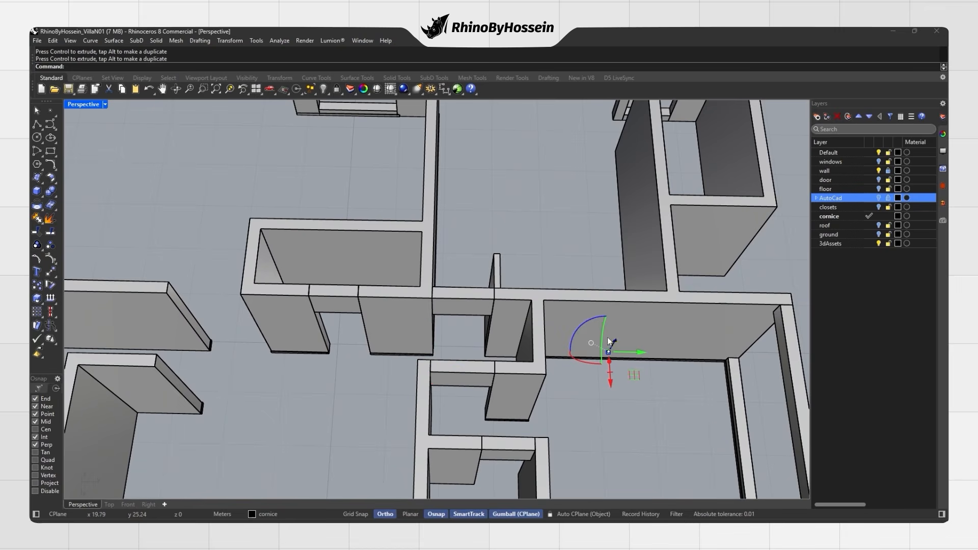
right_click_drag(621, 353, 738, 299)
right_click_drag(461, 204, 518, 196, "shift")
left_click_drag(515, 196, 334, 237)
Move the profile by its bottom end point onto the base edge of that room's side wall.
scroll(305, 290, "up", 5)
right_click_drag(305, 293, 404, 297)
left_click(50, 273)
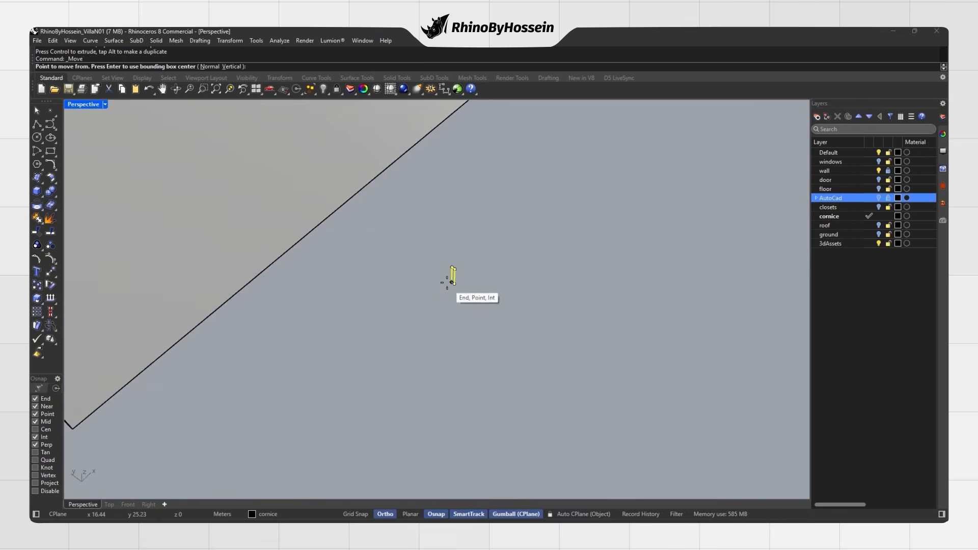
left_click(450, 278)
left_click(218, 373)
left_click(270, 332)
scroll(340, 338, "down", 4)
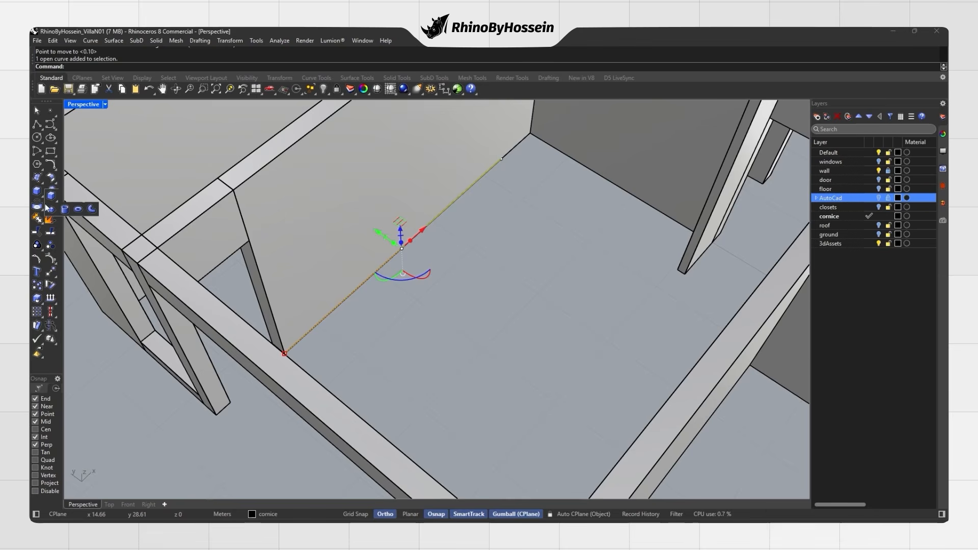
left_click(41, 197)
left_click(42, 196)
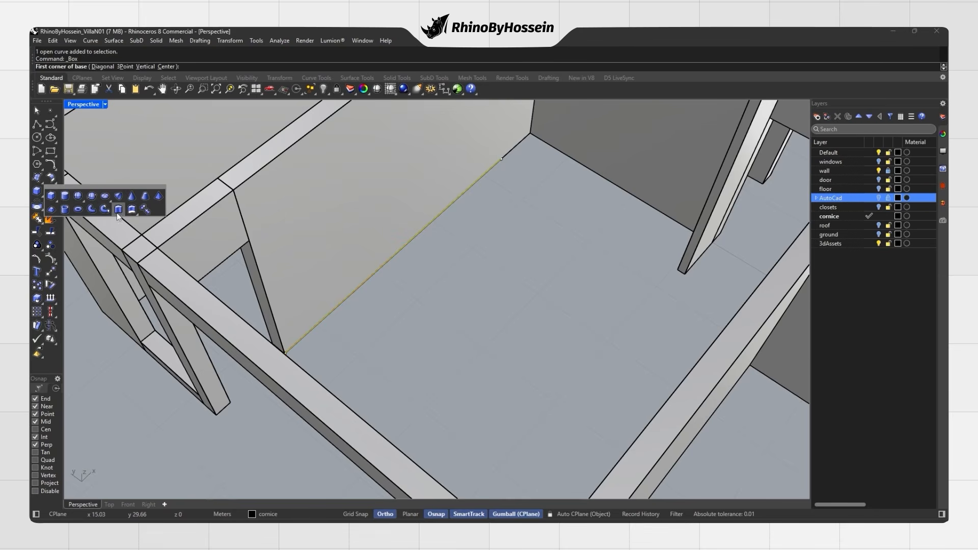
left_click(119, 210)
key("Escape")
key("Escape")
Extrude the profile as a solid along the side wall's base to the far end of the base curve.
scroll(283, 351, "up", 9)
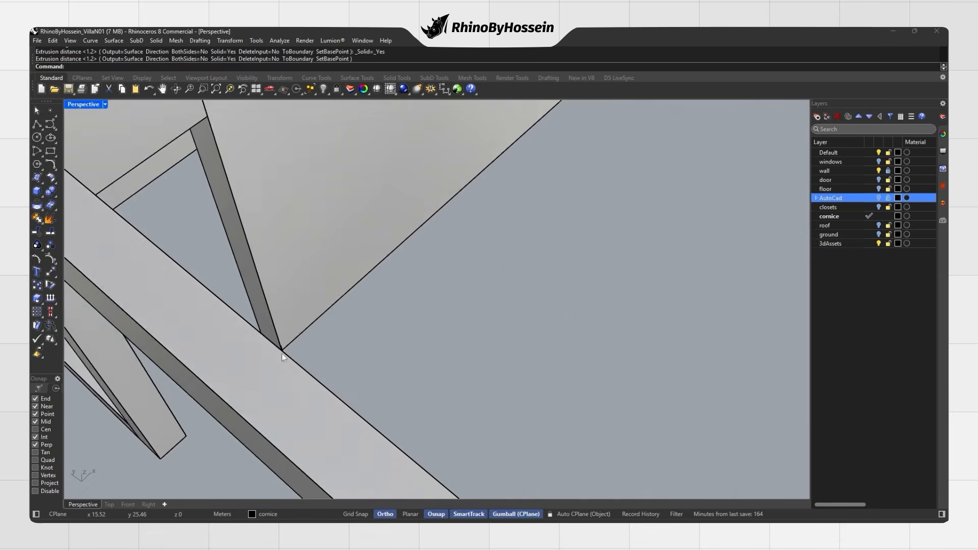
left_click(284, 329)
left_click(40, 198)
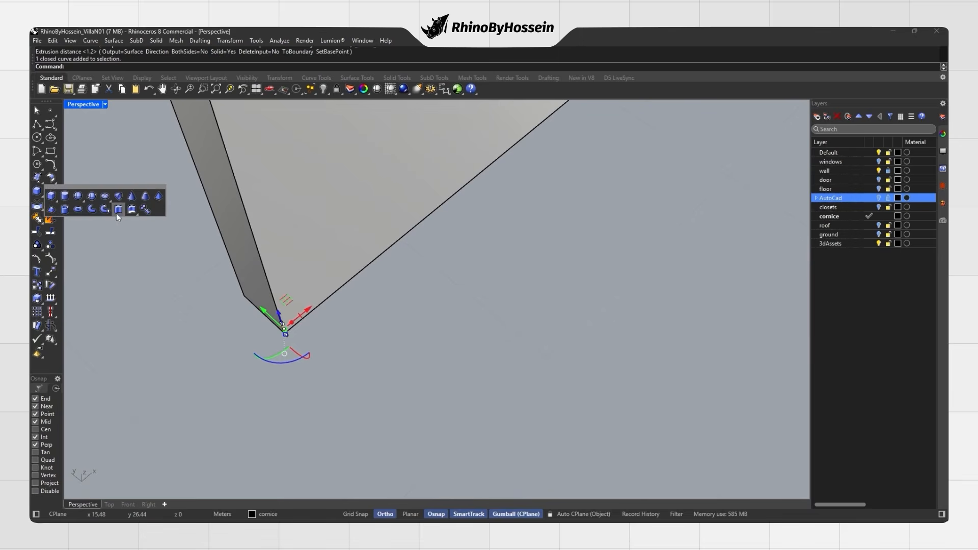
left_click(116, 213)
scroll(207, 262, "down", 5)
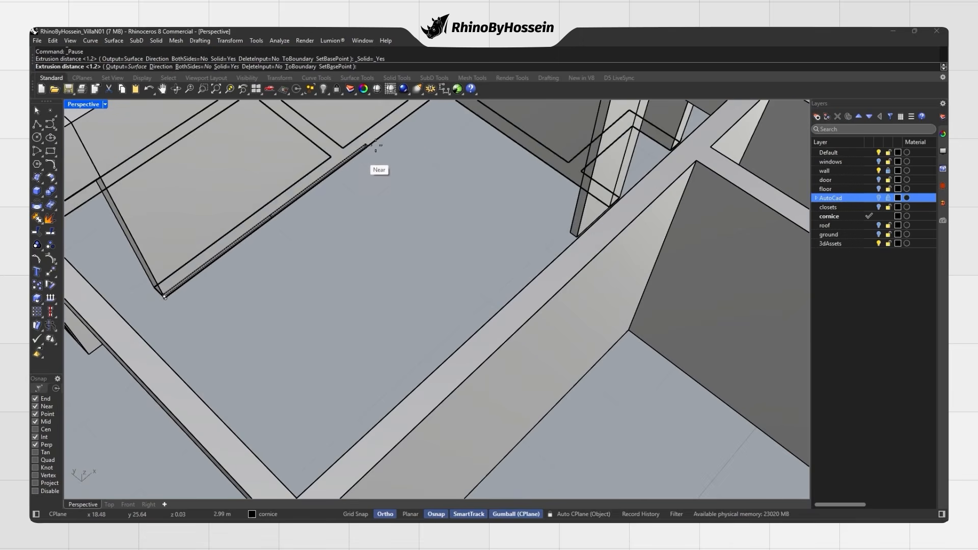
left_click(419, 112)
scroll(409, 176, "down", 5)
key("Escape")
Turn on the windows, door and floor layers.
right_click_drag(409, 186, 494, 176)
left_click(878, 161)
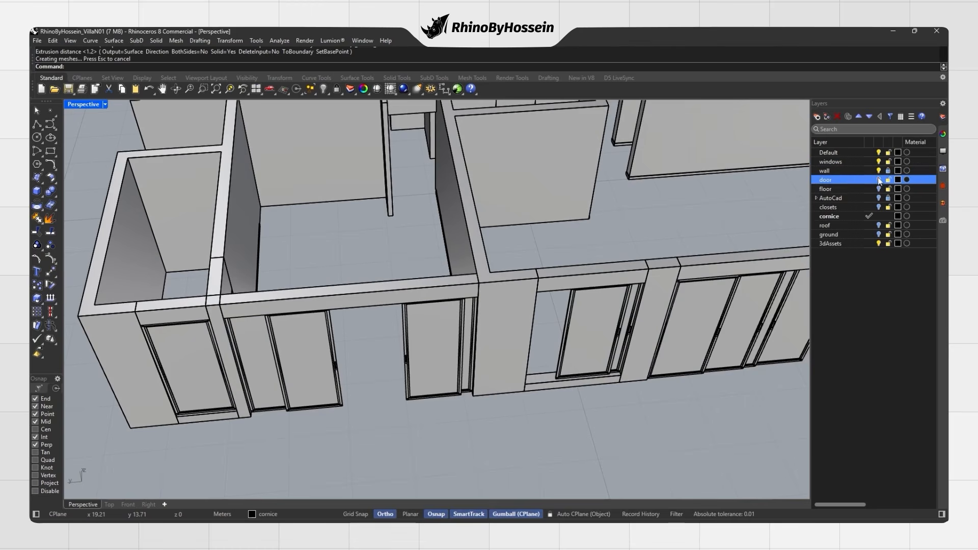
left_click(878, 179)
left_click(879, 189)
scroll(464, 237, "down", 5)
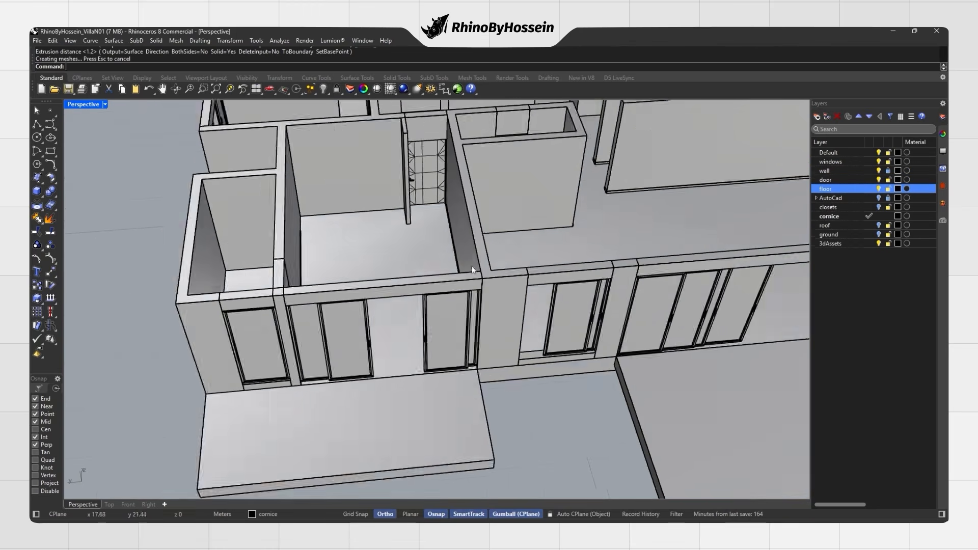
Turn on the closets layer and examine the villa's interior in Rendered display.
right_click_drag(509, 232, 441, 232)
scroll(442, 233, "up", 5)
middle_click(442, 232)
left_click(454, 234)
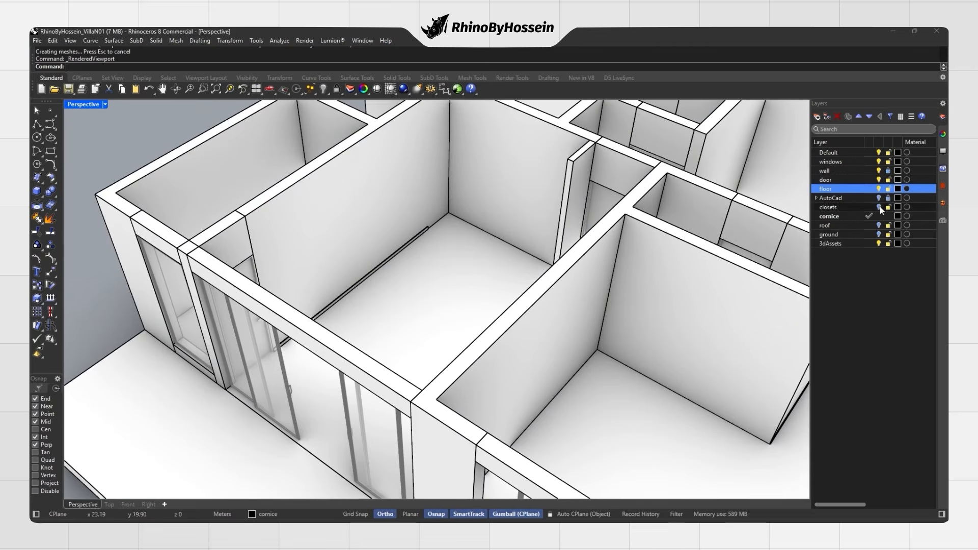
left_click(879, 206)
scroll(426, 276, "down", 5)
scroll(453, 322, "up", 3)
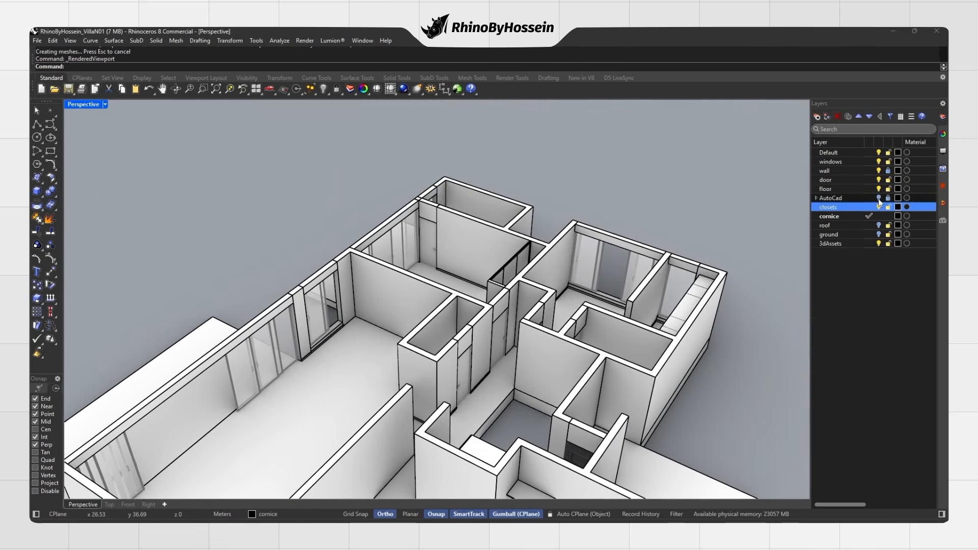
right_click_drag(576, 250, 340, 320)
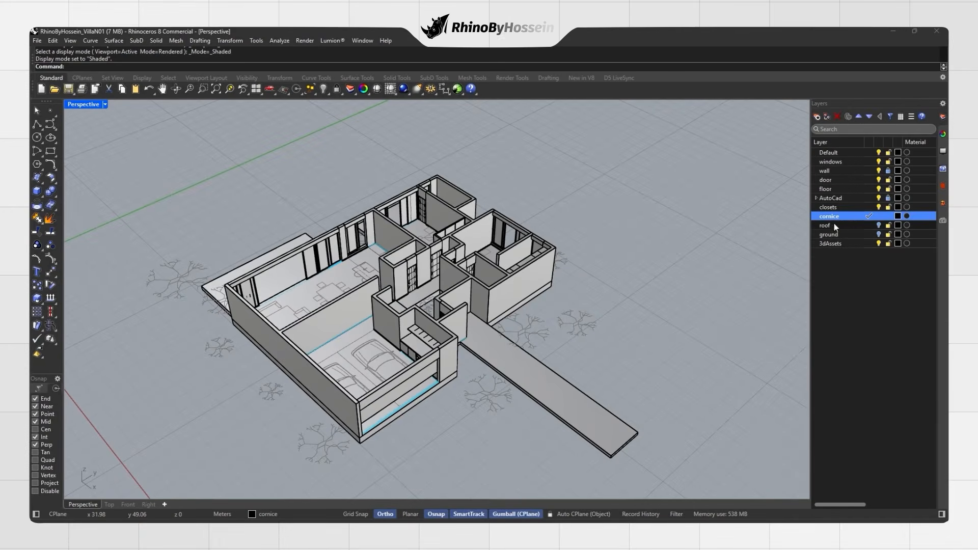
Add a layer named kitchen below the cornice layer and make it current.
left_click(816, 118)
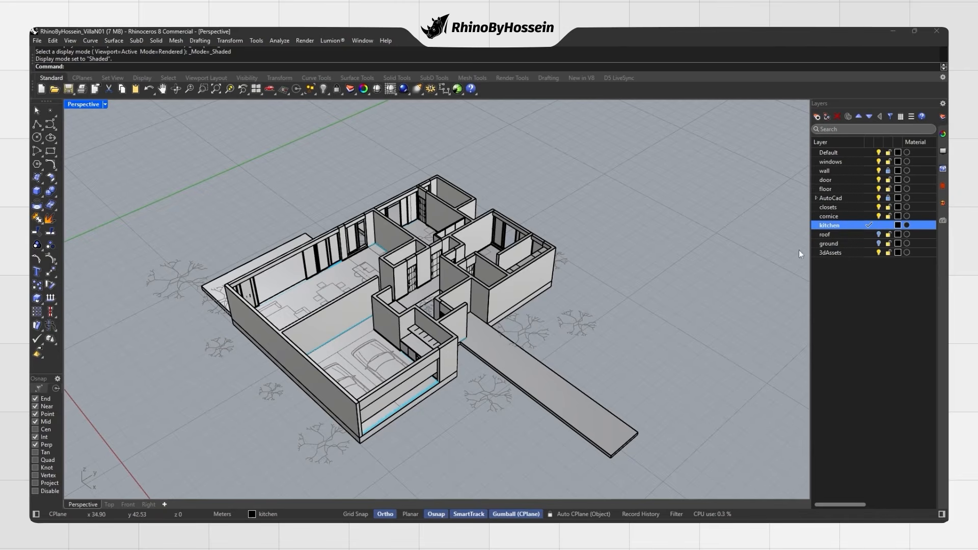
Draw a rectangle over the kitchen island outline, from its front outer corner to the opposite corner at the wall.
right_click_drag(634, 298, 444, 292)
scroll(515, 359, "up", 10)
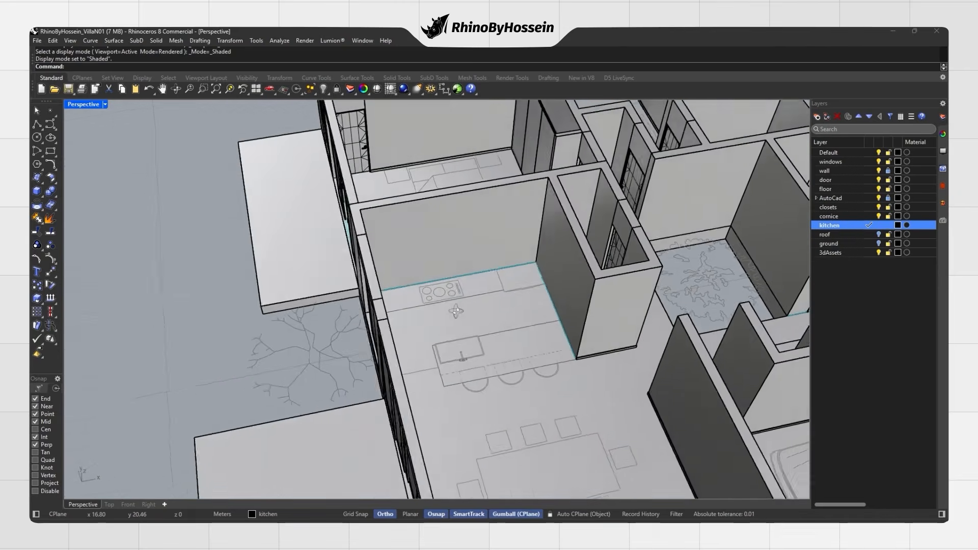
scroll(436, 342, "up", 8)
scroll(408, 328, "down", 3)
right_click_drag(408, 328, 369, 265)
scroll(409, 275, "down", 4)
scroll(395, 305, "up", 2)
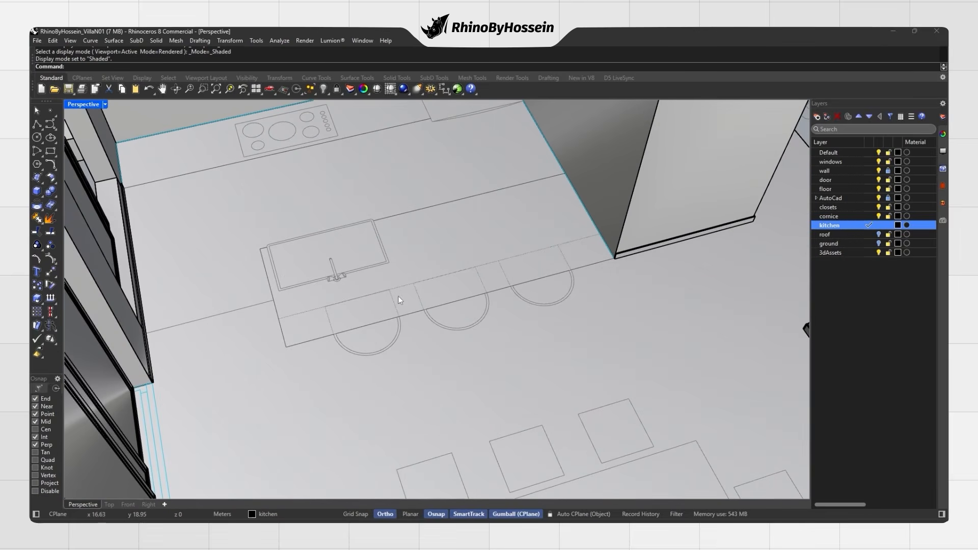
left_click(51, 154)
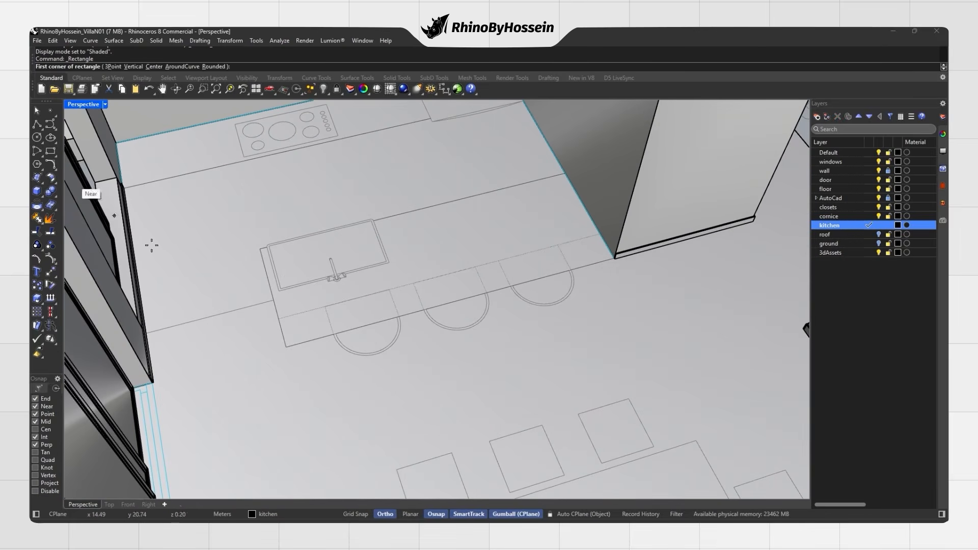
left_click(286, 346)
left_click(558, 173)
left_click(555, 176)
Extrude the island rectangle into a solid slab 0.05 m thick.
right_click_drag(264, 275, 469, 237)
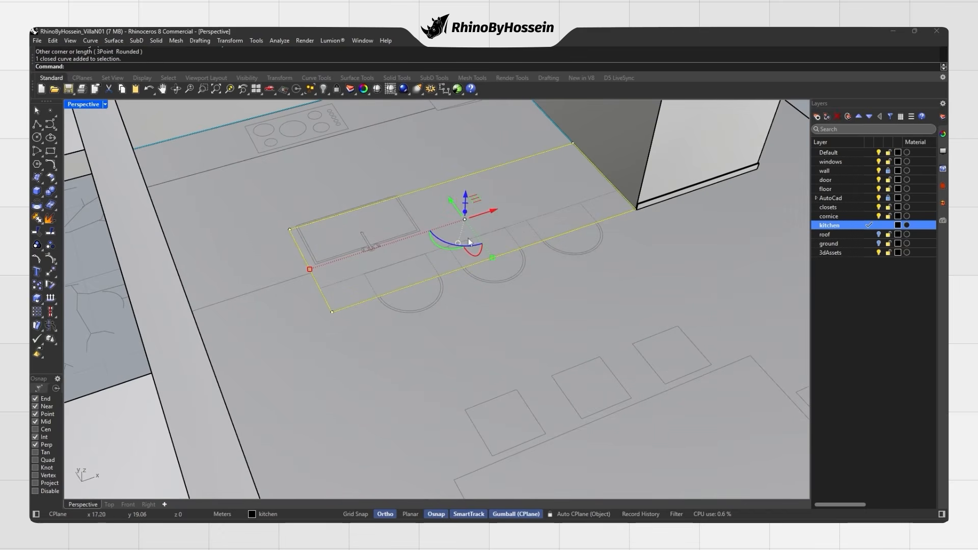
left_click(44, 197)
left_click(120, 216)
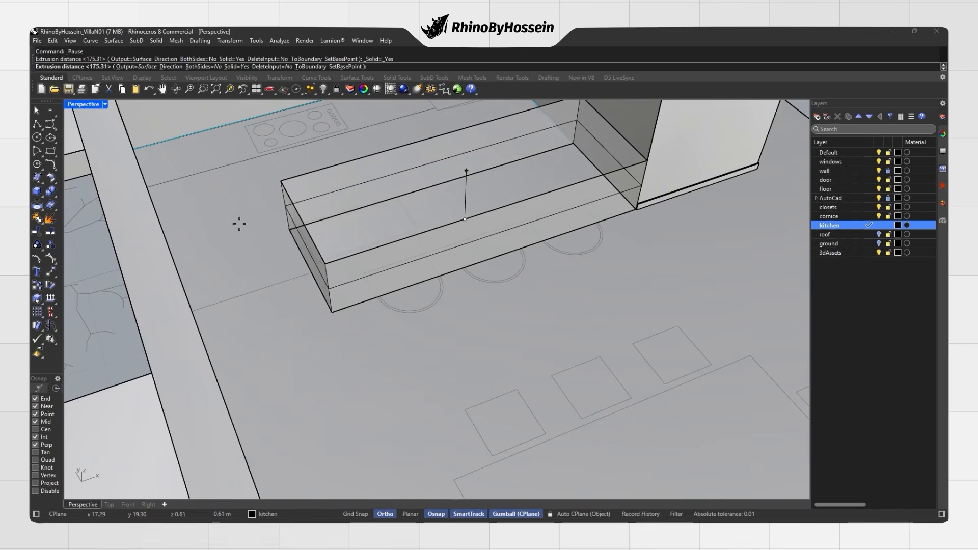
type(".05")
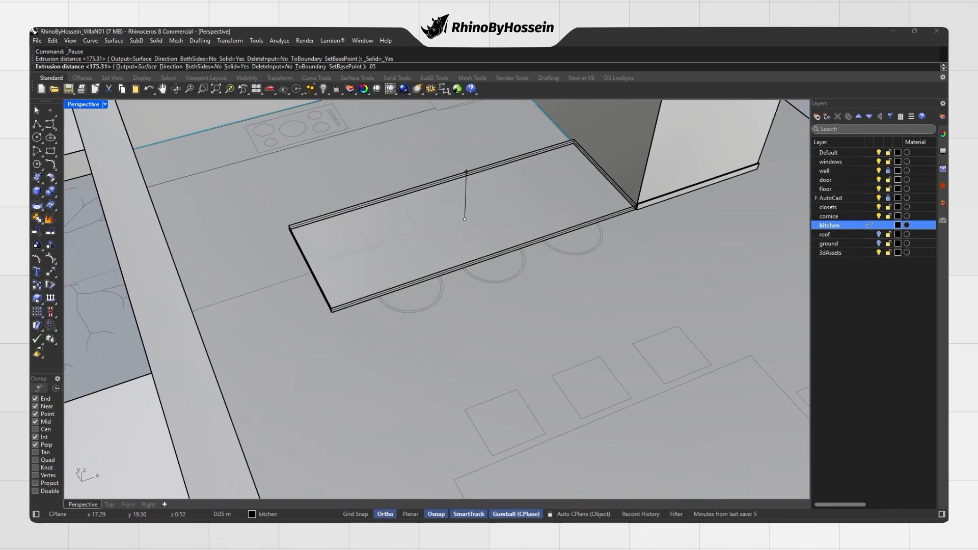
key("Return")
Raise the island countertop slab 0.9 m vertically.
left_click(387, 280)
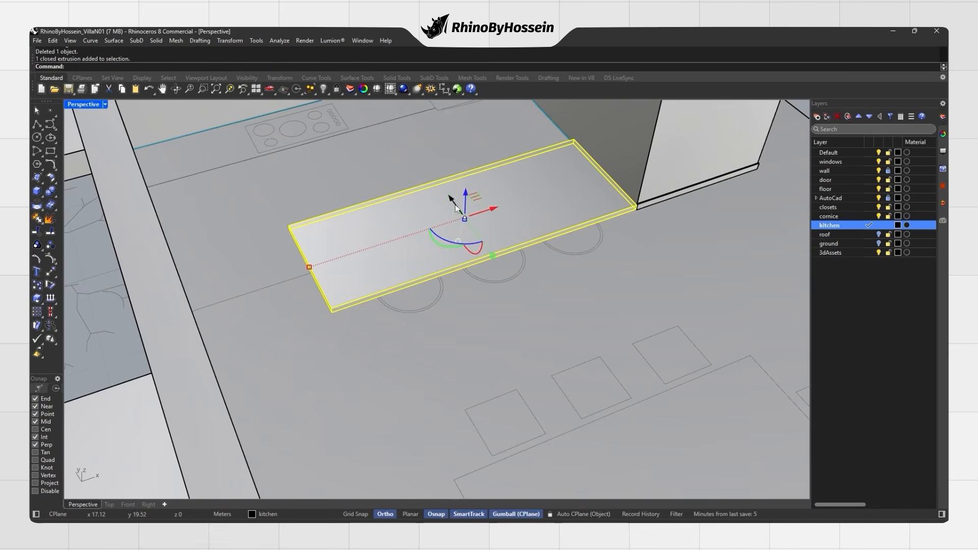
type(".9")
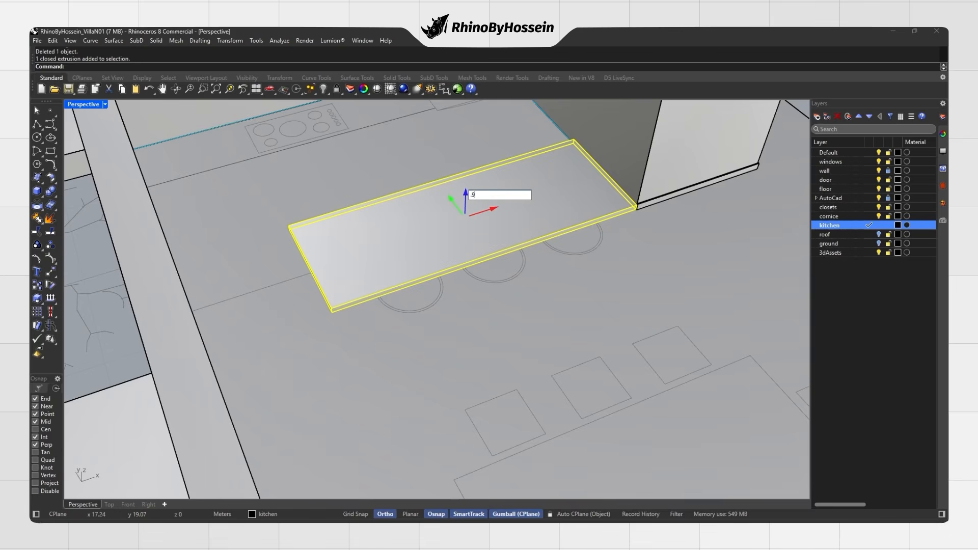
key("Return")
key("Escape")
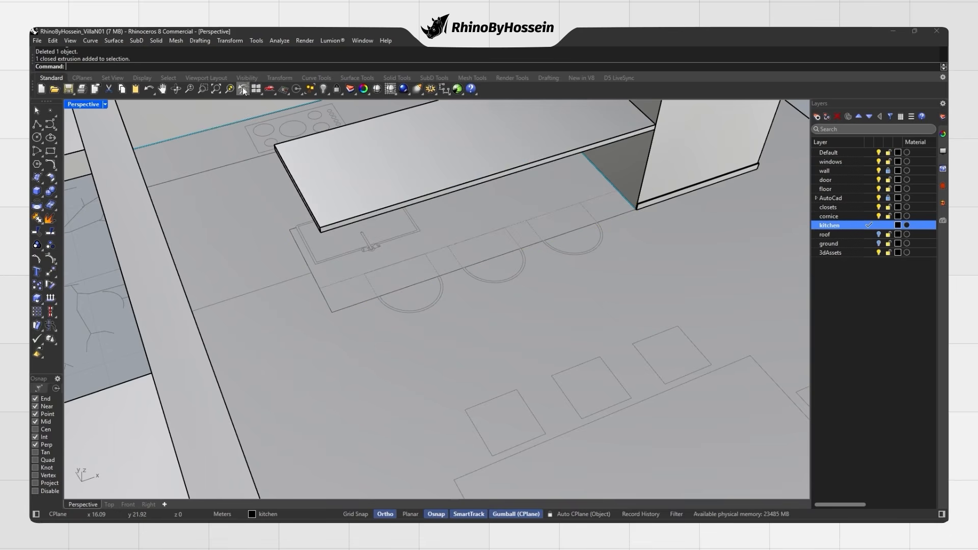
Draw a rectangle for the island's base on the floor, from the outline's back outer corner to the wall, stopping short of the seating edge.
left_click(214, 90)
scroll(338, 323, "up", 10)
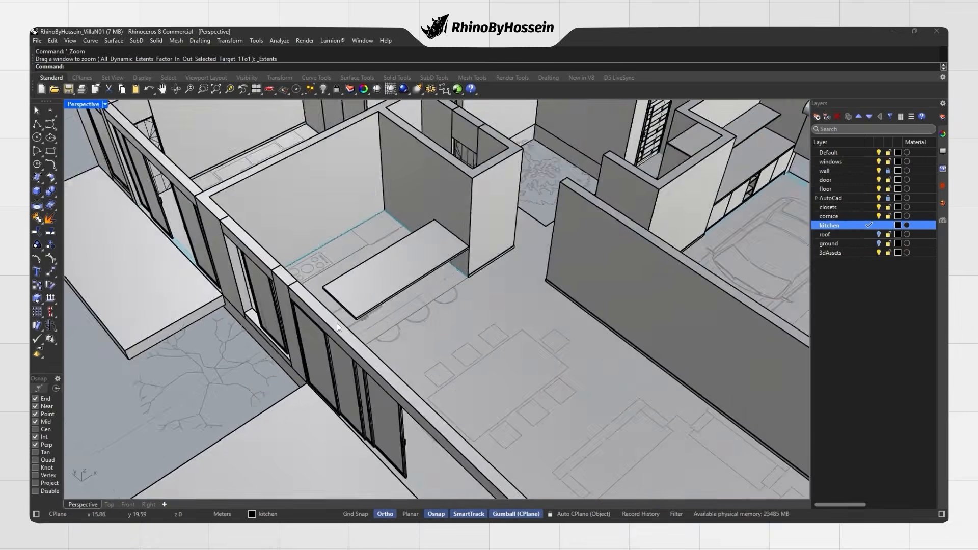
right_click_drag(350, 323, 326, 309)
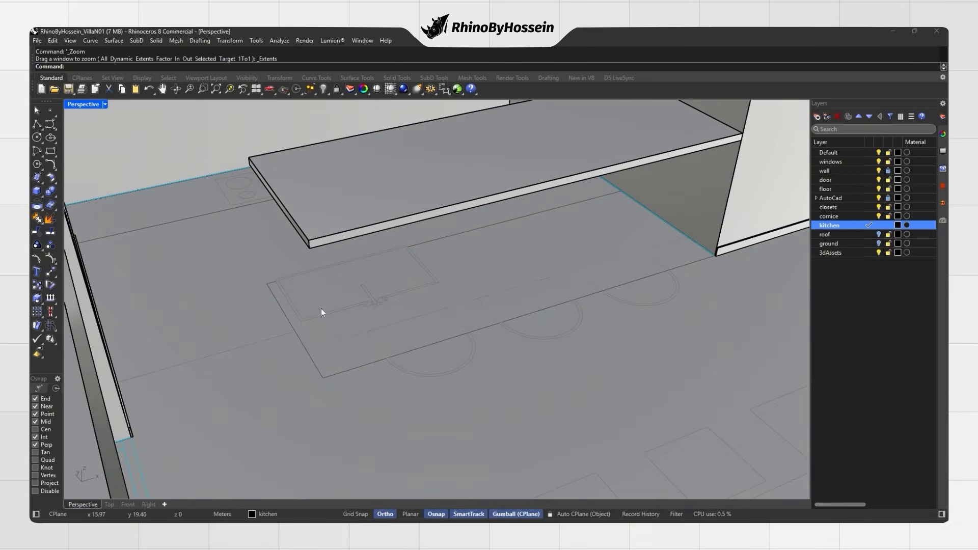
left_click(49, 150)
left_click(267, 283)
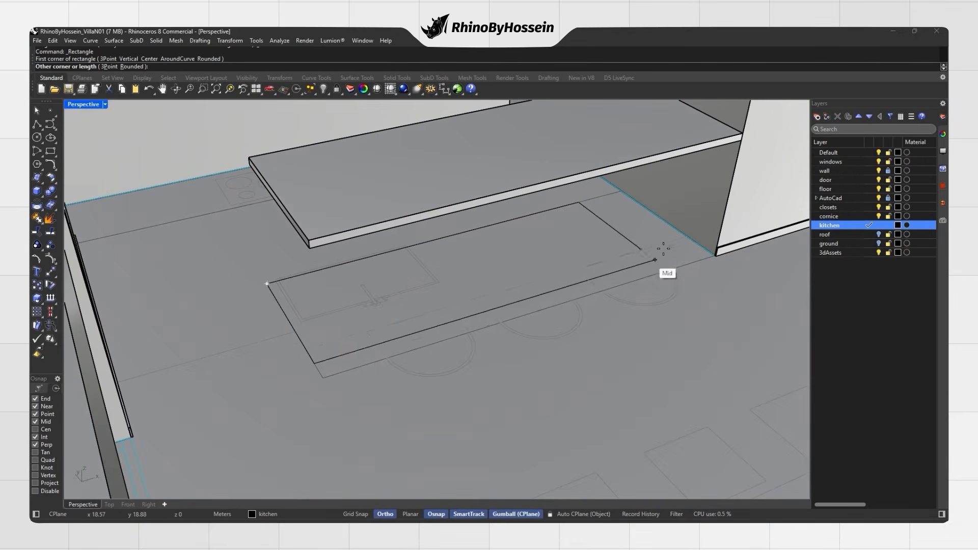
left_click(681, 234)
left_click(324, 343)
right_click_drag(329, 339, 323, 307)
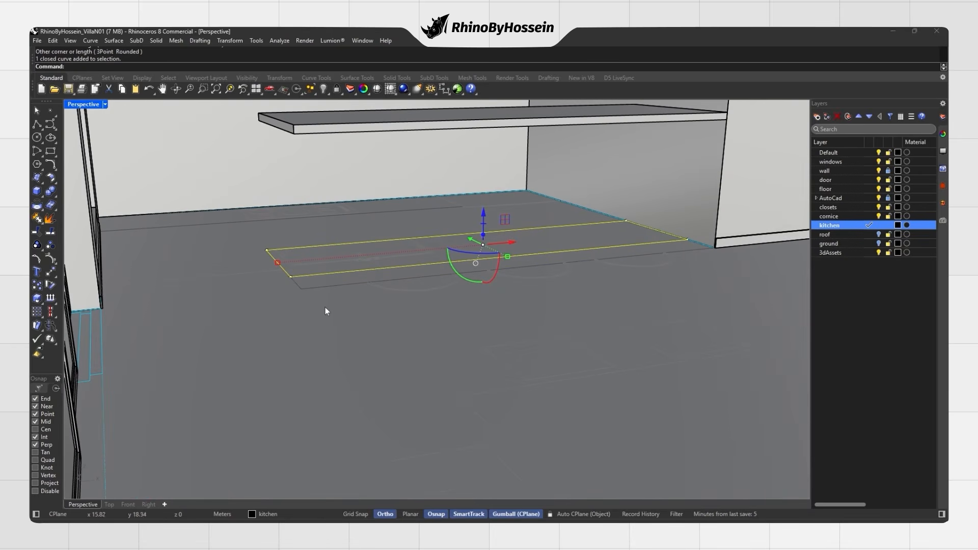
Raise the base rectangle 0.1 m and extrude it as a solid up to the underside of the island countertop.
left_click(485, 214)
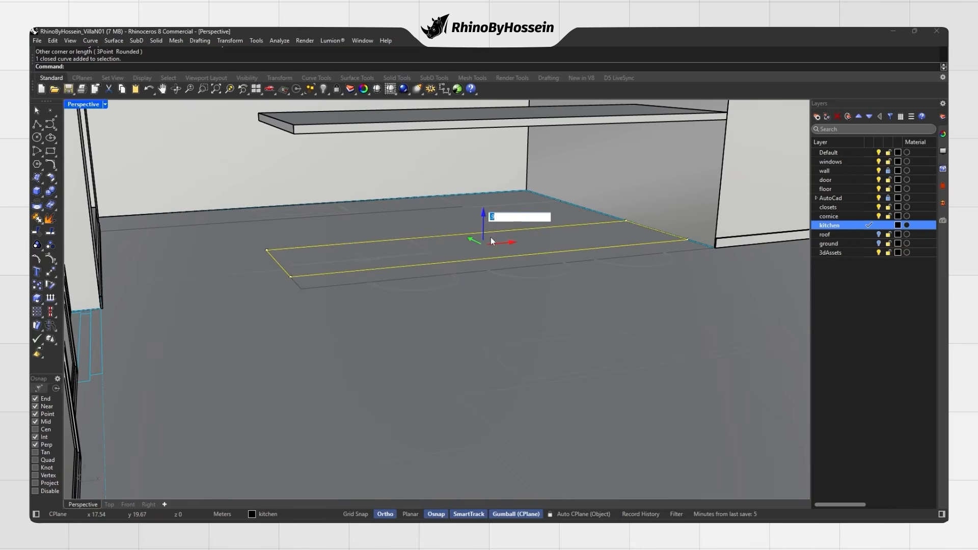
type(".1")
key("Return")
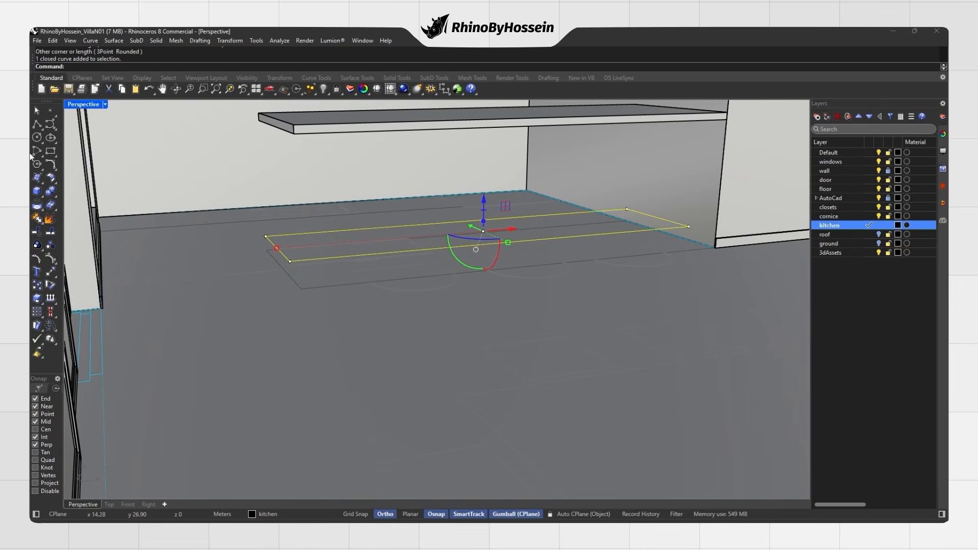
right_click_drag(165, 200, 164, 220)
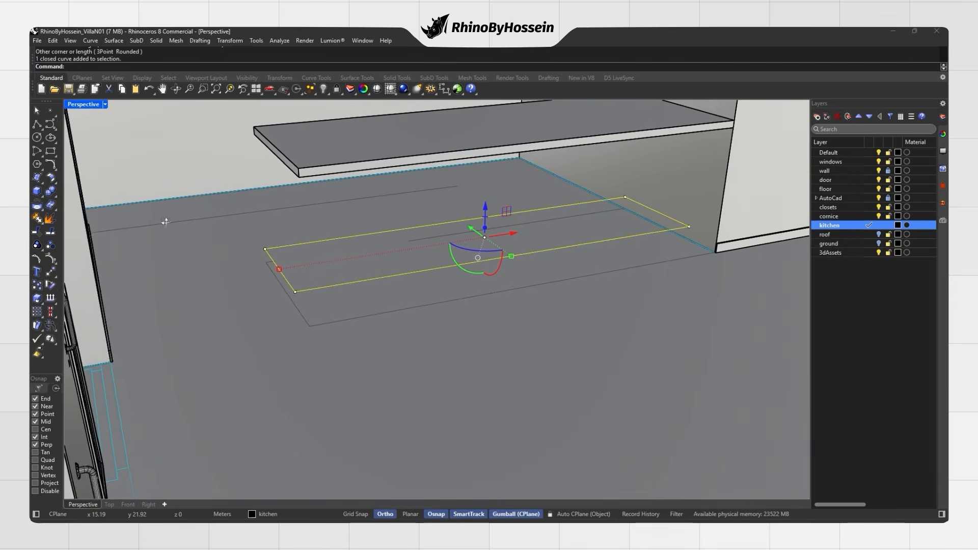
left_click(44, 198)
left_click(109, 215)
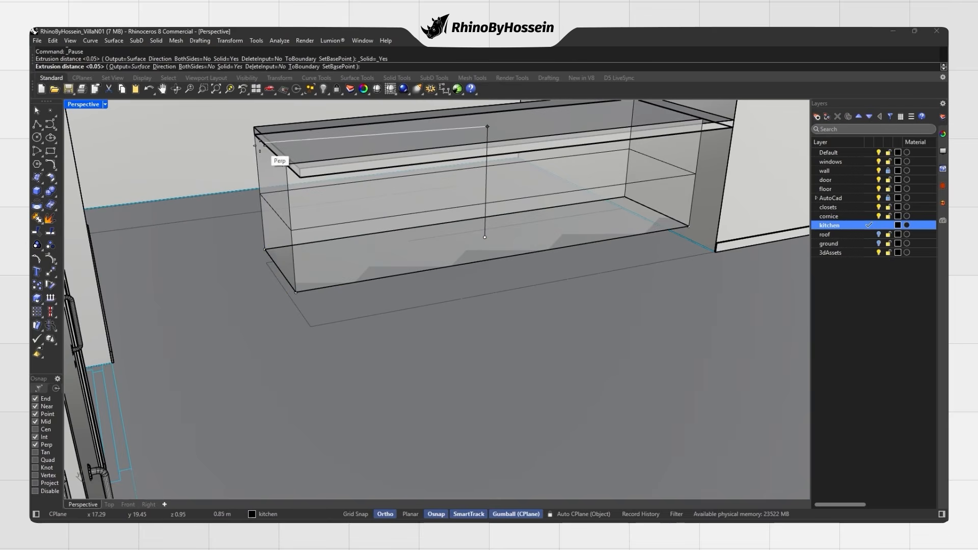
left_click(254, 134)
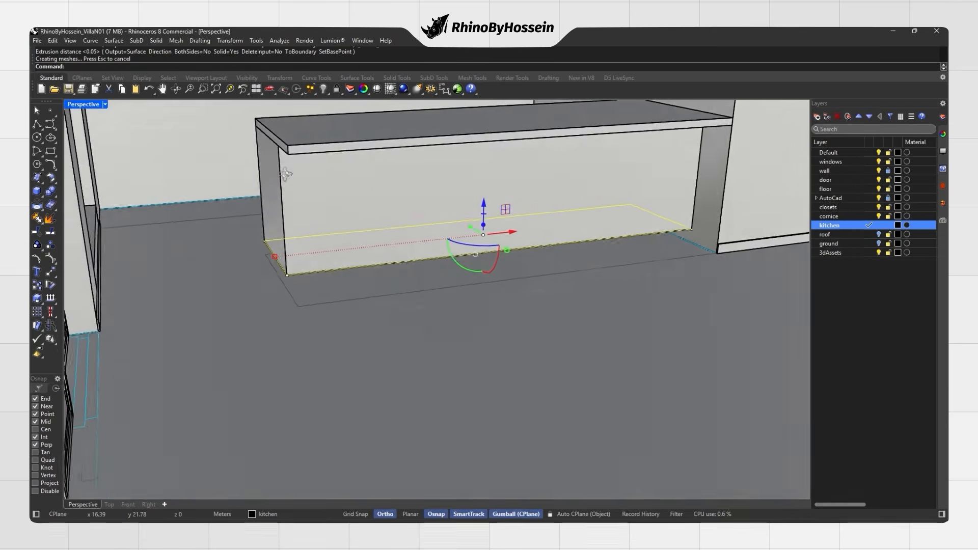
Offset the island base rectangle 0.05 m inward and delete the original curve.
type("Offset")
key("Return")
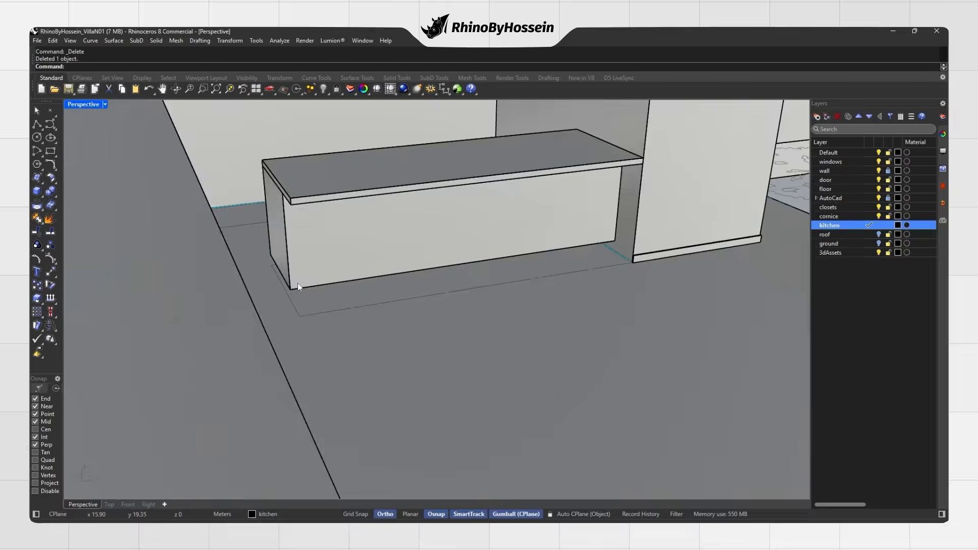
key("Delete")
Offset the inset curve under the island base another 0.02 m inward.
scroll(297, 283, "up", 5)
right_click_drag(286, 259, 262, 167)
left_click(261, 167)
type("Of")
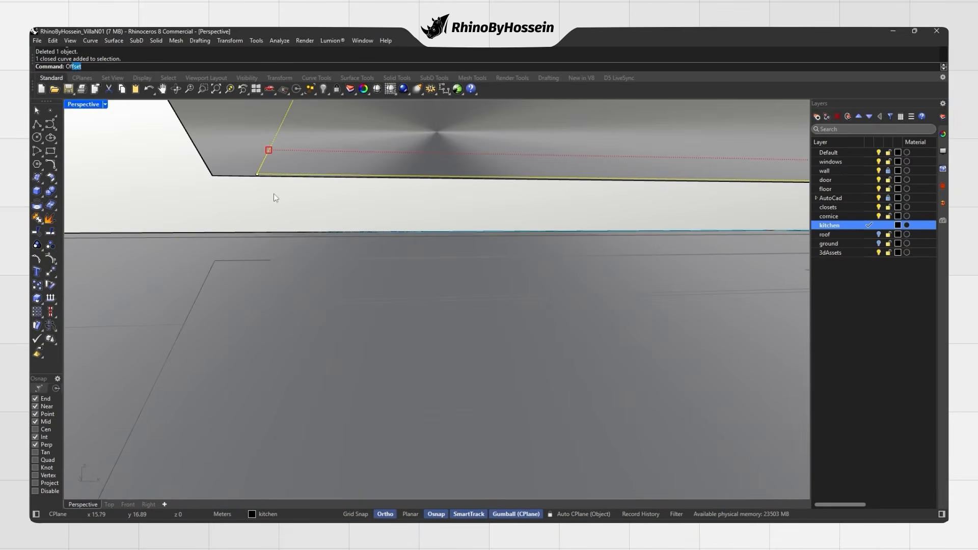
key("Return")
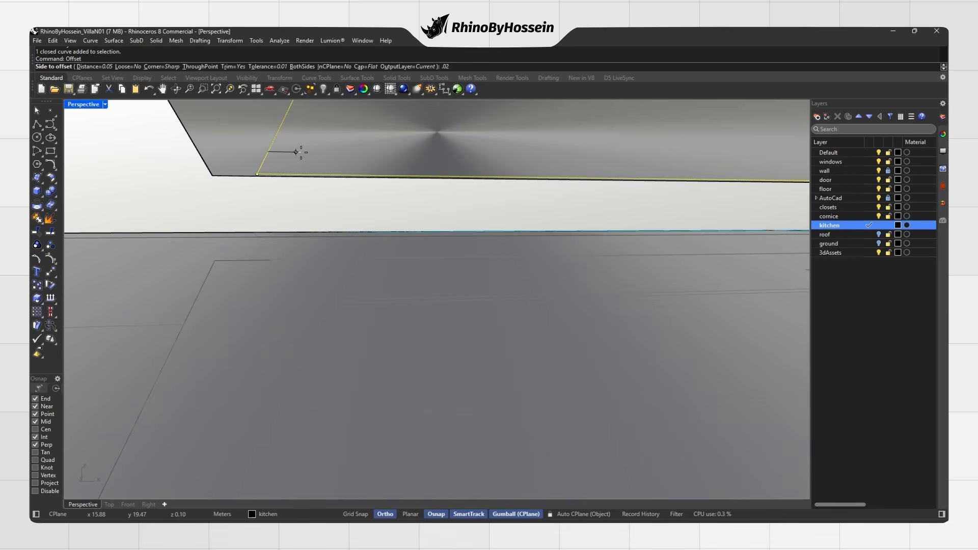
left_click(299, 152)
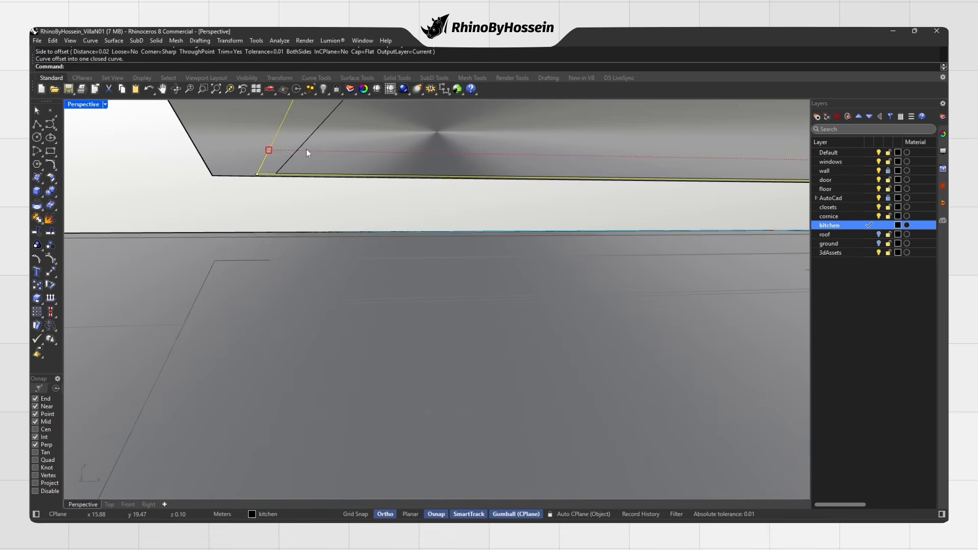
Extrude the two inset curves down to the floor as a solid plinth under the island and delete the curves.
right_click_drag(290, 160, 167, 223)
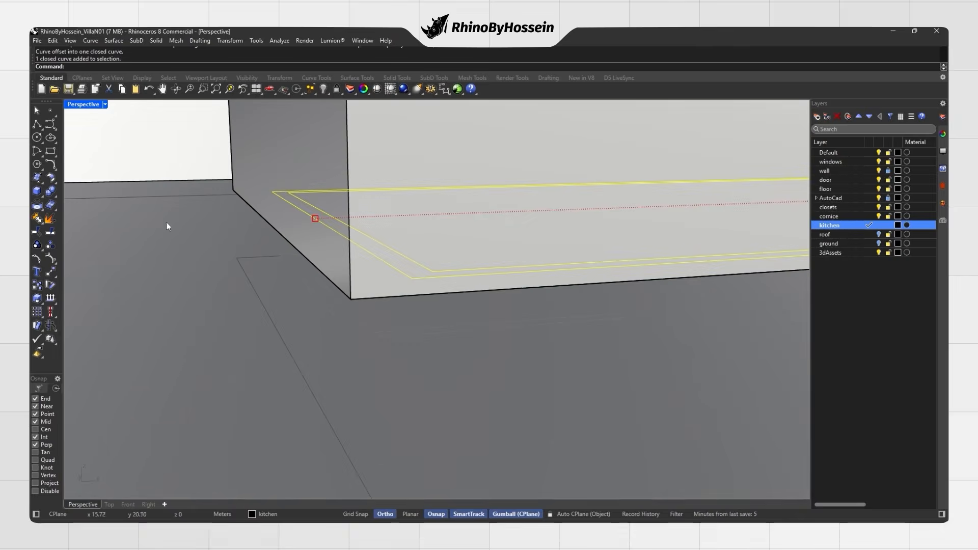
left_click(43, 199)
left_click(117, 209)
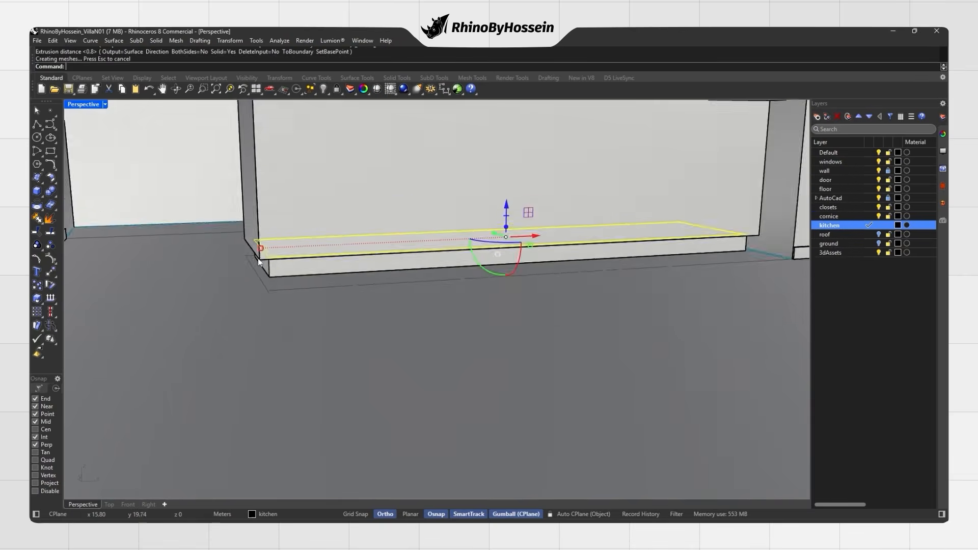
key("Delete")
Show the hidden objects and examine the finished island in Rendered display.
scroll(306, 286, "down", 5)
middle_click(327, 264)
right_click(315, 251)
middle_click(339, 258)
right_click_drag(312, 249, 352, 268)
left_click(350, 265)
scroll(352, 266, "down", 5)
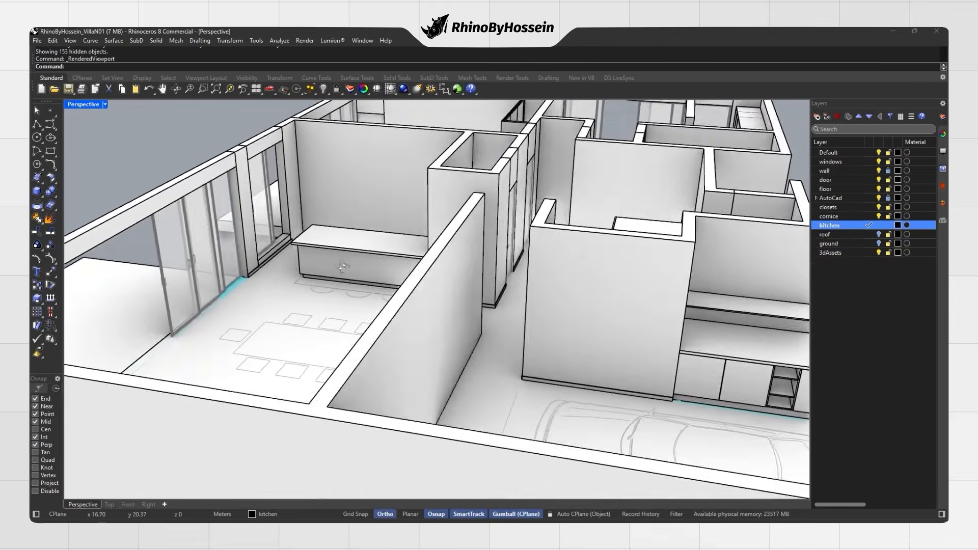
Draw a rectangle over the cooktop counter outline along the back wall, from the window-side wall corner to the fridge outline.
scroll(352, 267, "up", 8)
left_click(51, 151)
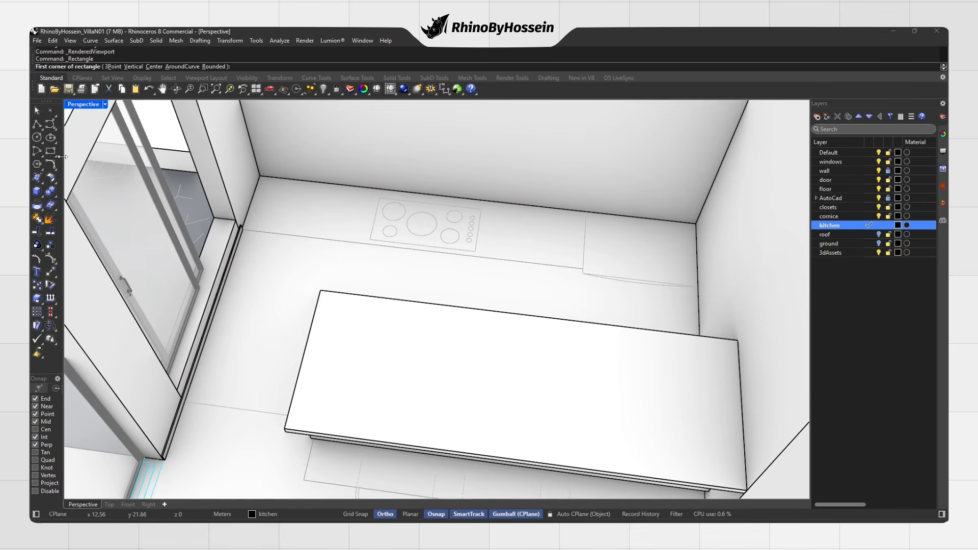
scroll(278, 242, "up", 3)
left_click(271, 150)
scroll(271, 150, "down", 1)
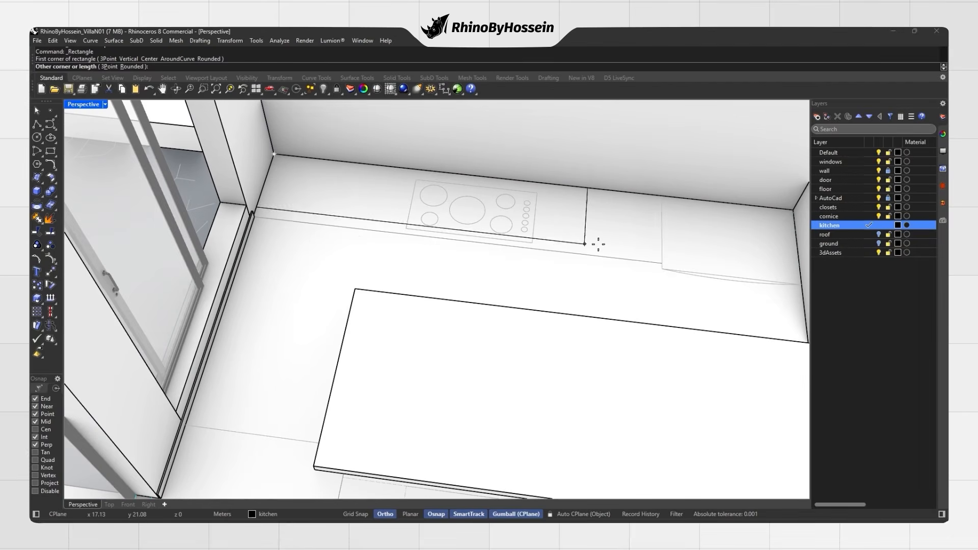
left_click(661, 262)
left_click(633, 261)
left_click(673, 290)
Use Set Points to align the back counter rectangle's height with the top of the island countertop.
right_click_drag(657, 293, 466, 255)
left_click(236, 41)
left_click(245, 288)
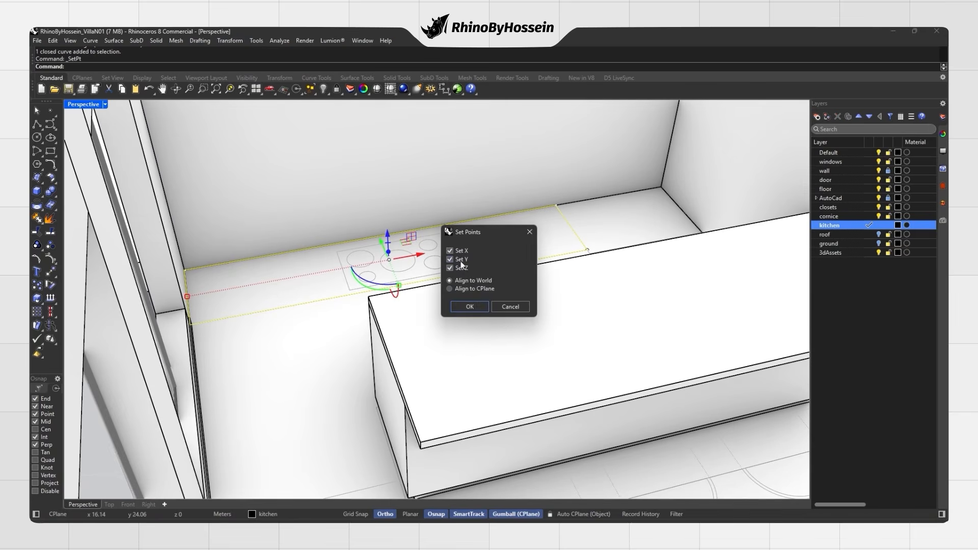
left_click(470, 306)
left_click(369, 296)
Extrude the back counter rectangle 0.05 m downward as a solid countertop and delete the curve.
left_click(42, 195)
left_click(120, 209)
type(".")
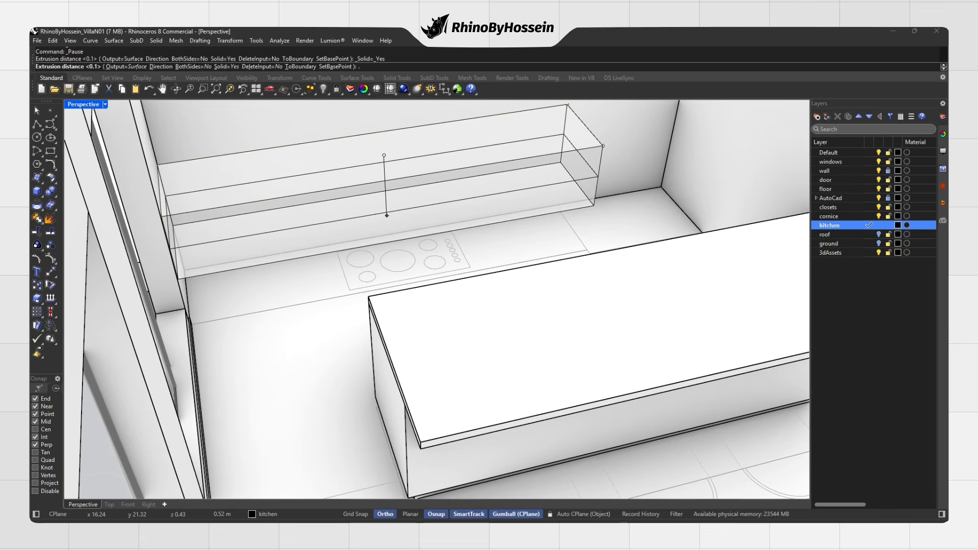
type("05")
key("Return")
right_click_drag(289, 243, 327, 252)
key("Delete")
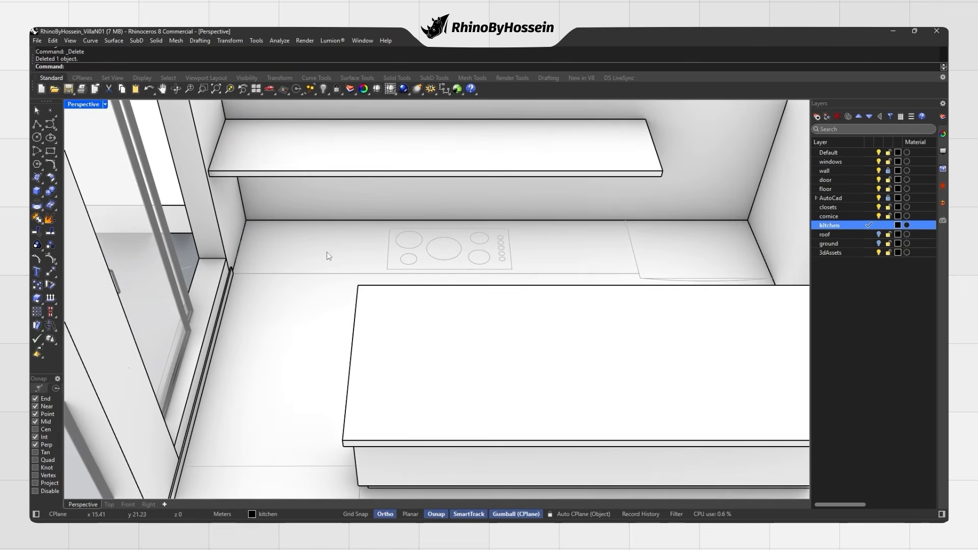
Draw a rectangle on the floor beneath the back countertop for the cabinet's bottom panel and raise it slightly above the floor.
left_click(47, 154)
left_click(638, 273)
left_click(246, 220)
left_click(270, 275)
mouse_move(420, 227)
right_mouse_down()
mouse_move(447, 223)
mouse_move(400, 257)
right_mouse_up()
key("Return")
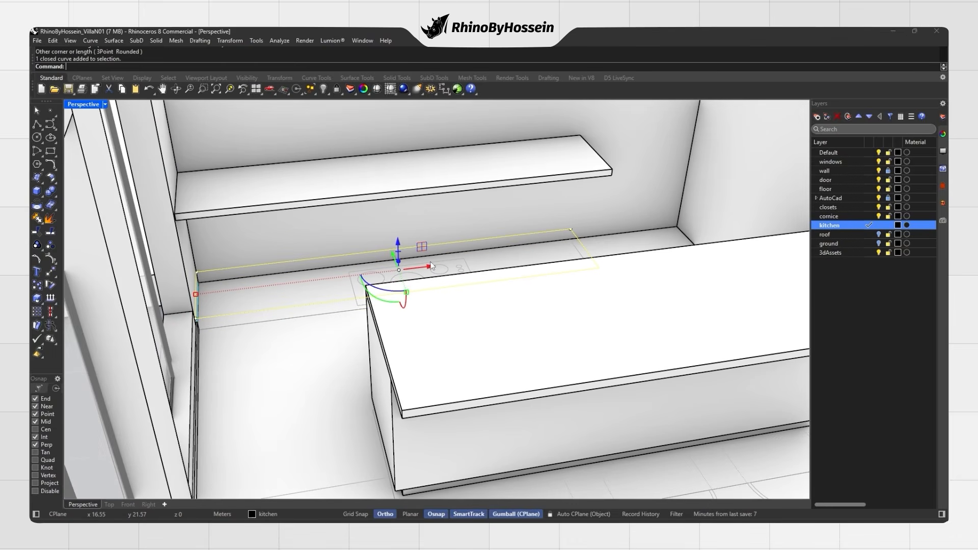
left_click(41, 200)
left_click(58, 192)
key("Escape")
Extrude the raised rectangle into a solid bottom panel 0.02 m thick and delete the curve.
right_click_drag(568, 197, 331, 219)
left_click(41, 200)
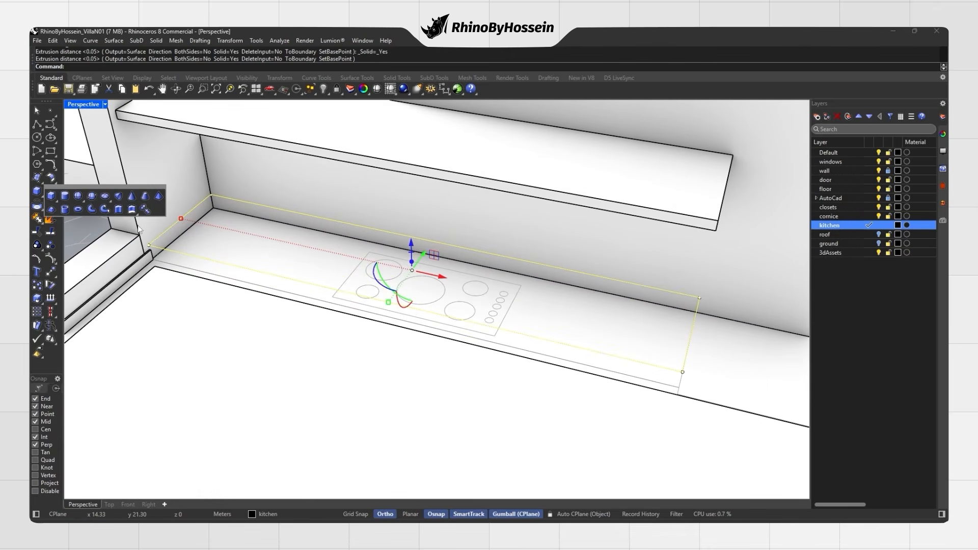
left_click(153, 200)
type(".02")
key("Return")
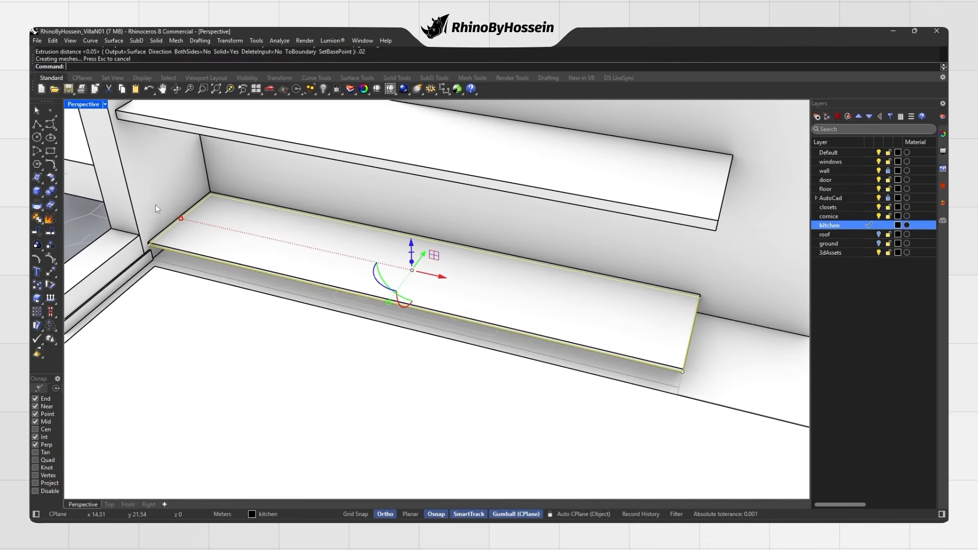
key("Home")
key("Delete")
In Shaded display, move the bottom panel's front face 0.02 m inward toward the back wall.
scroll(363, 275, "up", 8)
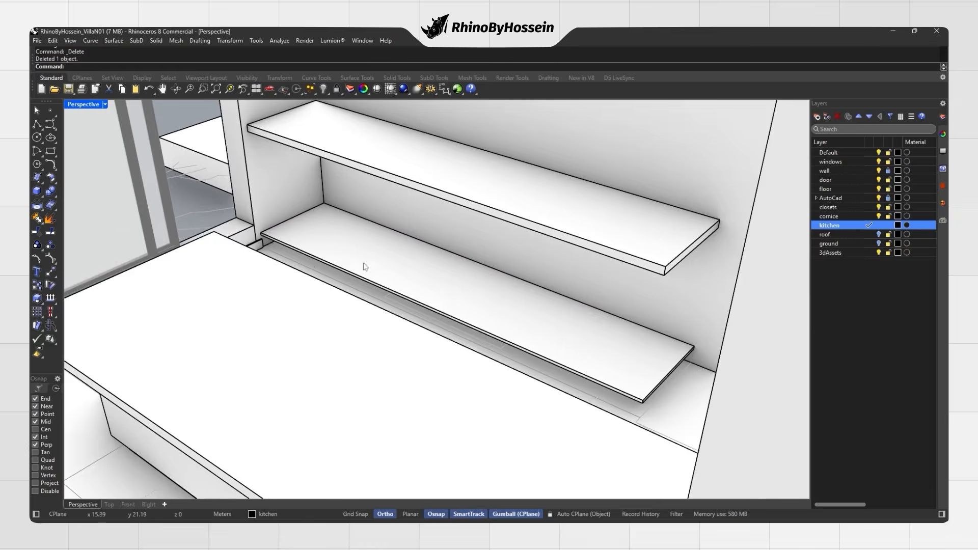
key("ctrl+alt+s")
left_click(342, 314)
left_click(343, 313)
left_click(398, 311)
type(".02")
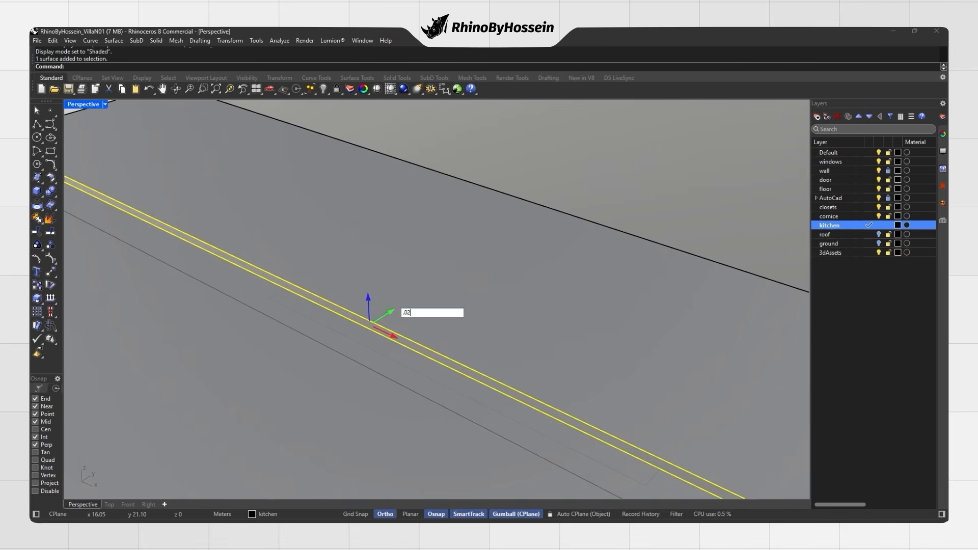
key("Return")
key("Escape")
Draw a closed polyline 0.02 m wide along the window-side end of the bottom panel as the side panel's footprint.
scroll(397, 311, "down", 3)
right_click_drag(398, 311, 239, 263)
scroll(239, 262, "down", 6)
scroll(240, 263, "up", 3)
left_click(36, 124)
left_click(284, 253)
left_click(264, 326)
scroll(273, 327, "up", 3)
type(".02")
key("Return")
left_click(273, 326)
left_click(301, 219)
left_click(288, 218)
Extrude the footprint curve as a solid side panel up to the underside of the back countertop and delete the curve.
left_click(283, 249)
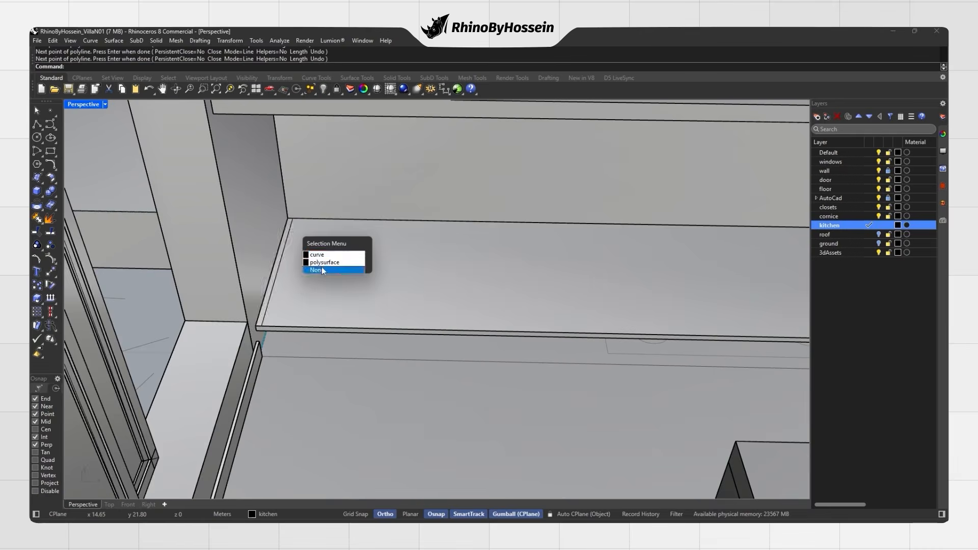
left_click(317, 255)
right_click_drag(330, 291, 317, 276)
scroll(305, 278, "down", 3)
left_click(41, 195)
left_click(118, 210)
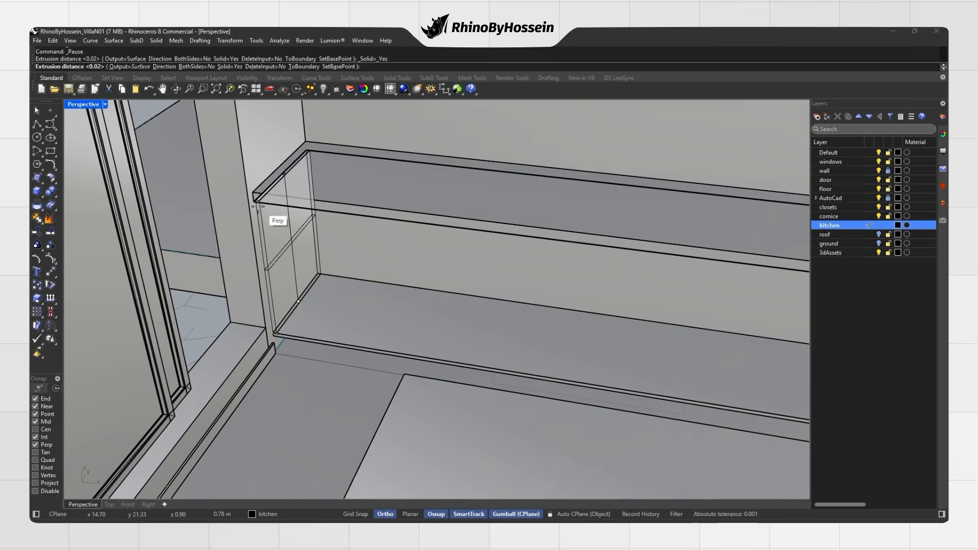
left_click(261, 206)
scroll(285, 273, "down", 2)
key("Delete")
Mirror the back counter's side panel about the bottom panel's midpoint to the opposite end.
left_click(313, 275)
scroll(313, 276, "down", 2)
type("Mirror")
key("Return")
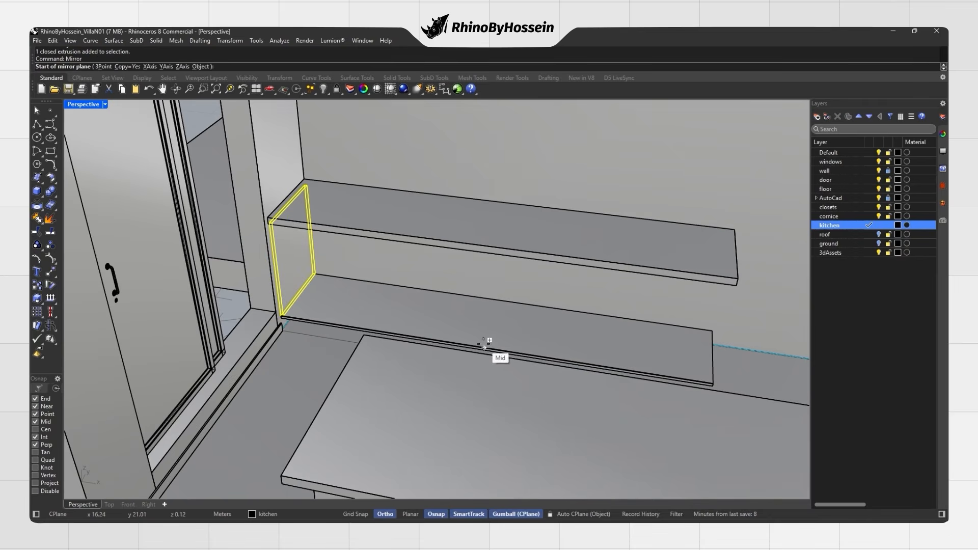
left_click(483, 344)
left_click(487, 334)
key("Escape")
Copy the window-side panel twice along the back counter as two vertical dividers in its window-side half.
left_click(308, 285)
left_click(37, 285)
scroll(279, 300, "down", 2)
right_click_drag(279, 300, 323, 309)
key("Escape")
left_click_drag(304, 267, 418, 276, "alt")
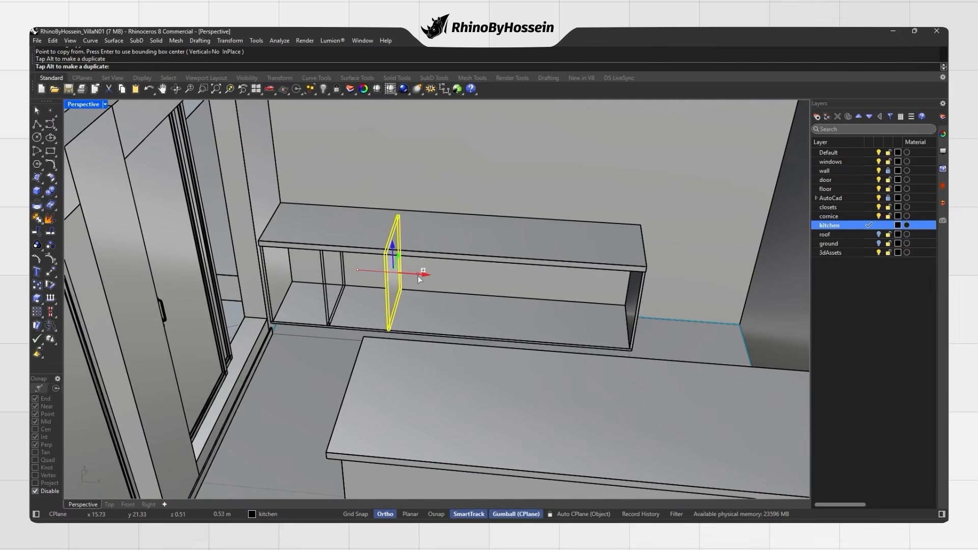
Mirror both dividers about the back counter's midpoint into its other half.
left_click(333, 295, "shift")
type("Mirror")
key("Return")
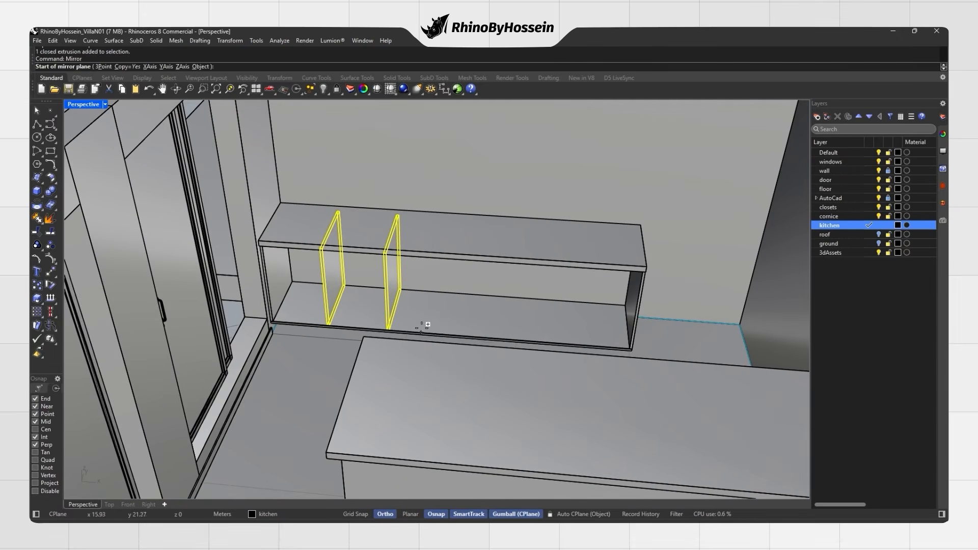
left_click(451, 332)
left_click(438, 314)
key("Escape")
Examine the back counter's compartments and the kitchen layout in the Top view's floor plan.
scroll(377, 323, "up", 5)
right_click_drag(435, 315, 372, 336)
scroll(377, 323, "down", 5)
scroll(500, 301, "down", 3)
right_click_drag(499, 301, 439, 332, "shift")
right_click_drag(180, 230, 200, 290)
left_click(110, 505)
scroll(377, 300, "down", 9)
right_click_drag(413, 346, 432, 286)
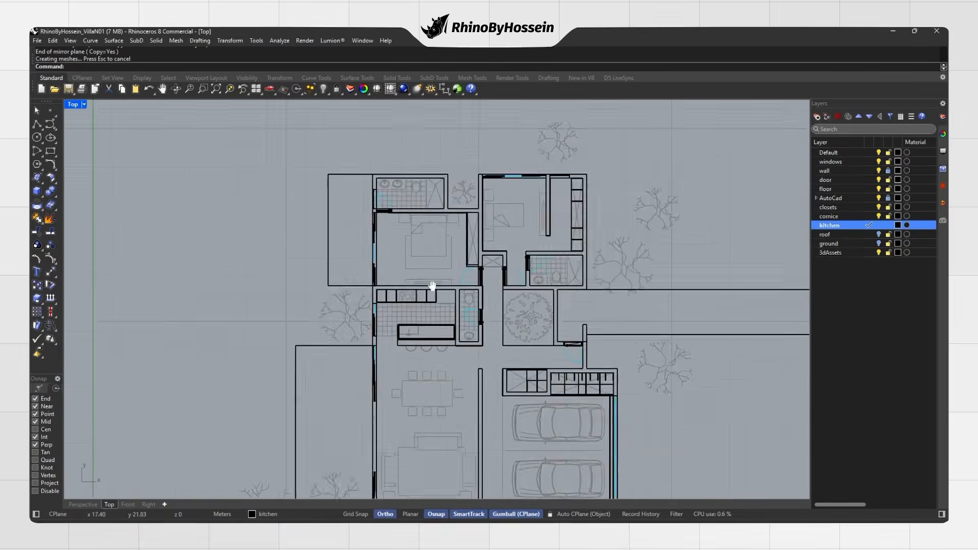
scroll(412, 306, "up", 7)
key("Delete")
scroll(356, 245, "up", 4)
left_click(37, 123)
left_click(83, 504)
left_click(207, 264)
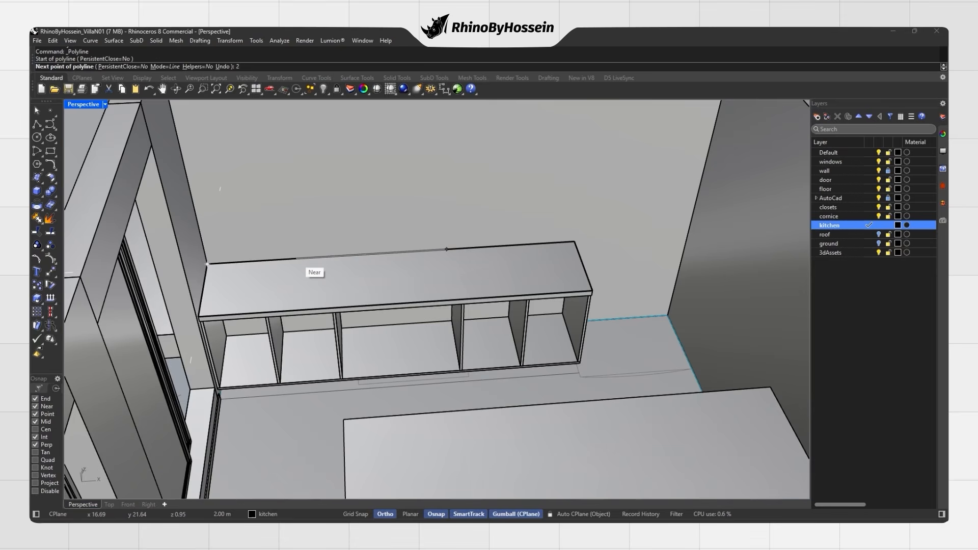
key("Escape")
right_click(326, 270)
left_click(207, 265)
key("Escape")
Start a shelf outline with a 1.2 m polyline segment along the back countertop's wall edge from its window-side corner.
right_click(210, 266)
left_click(207, 264)
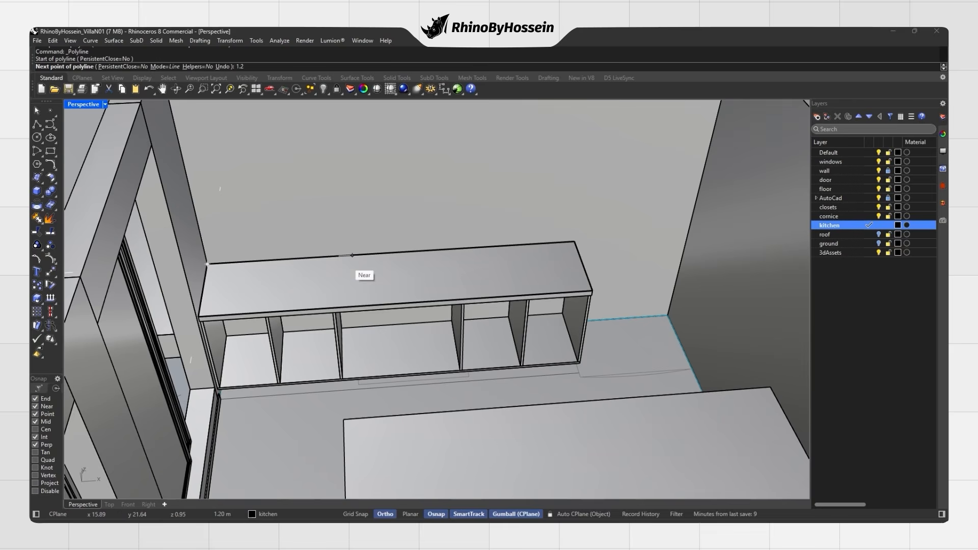
left_click(346, 260)
right_click_drag(343, 280, 331, 277)
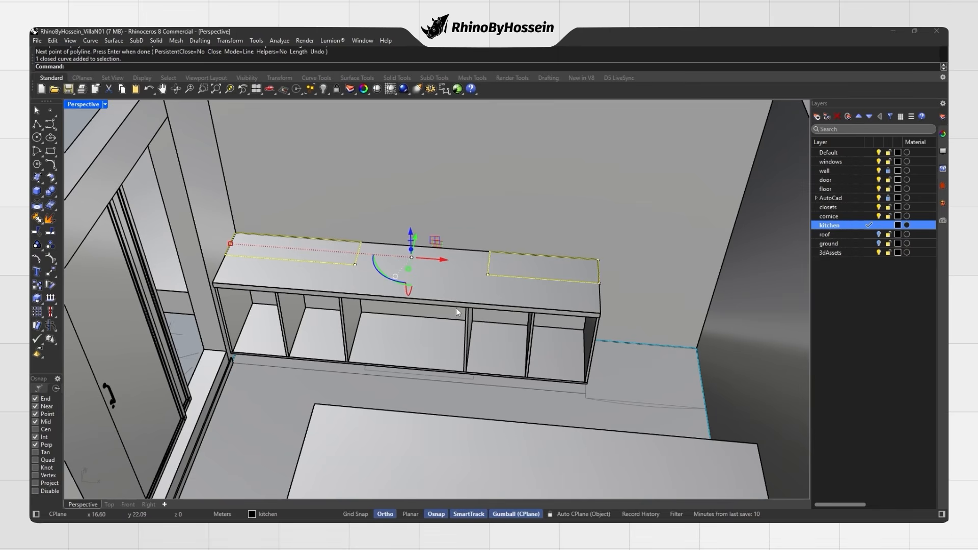
Raise both shelf outlines 0.5 m above the back countertop and switch the viewport to Rendered display.
type(".5")
key("Return")
scroll(417, 239, "down", 3)
right_click_drag(417, 239, 60, 207)
middle_click(408, 243)
left_click(421, 245)
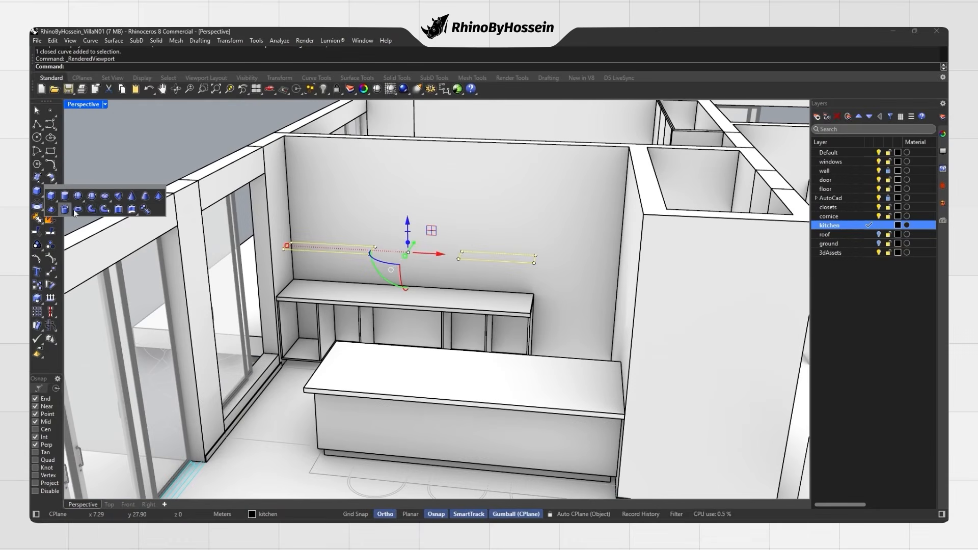
Extrude both raised outlines into solid wall shelves 0.02 m thick and delete the curves.
left_click(75, 210)
scroll(336, 244, "up", 3)
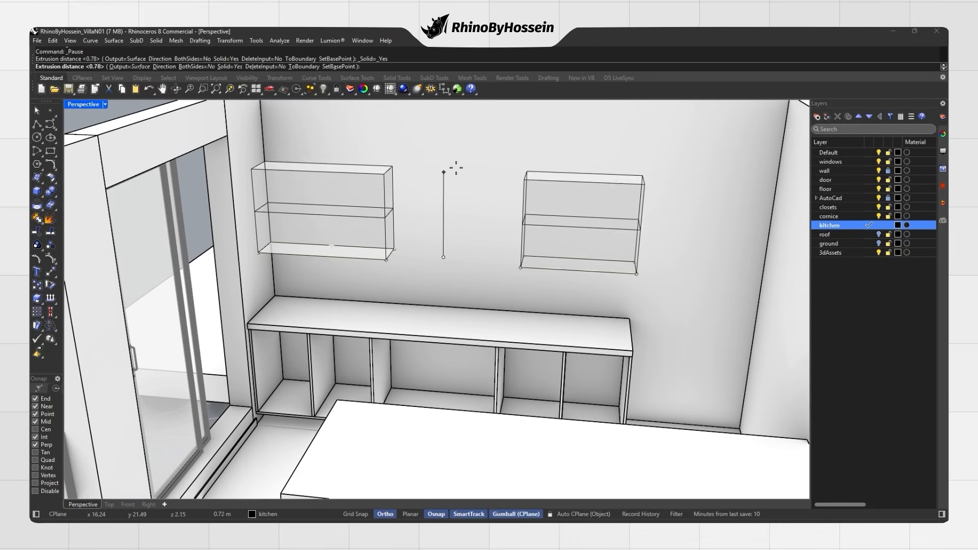
type(".02")
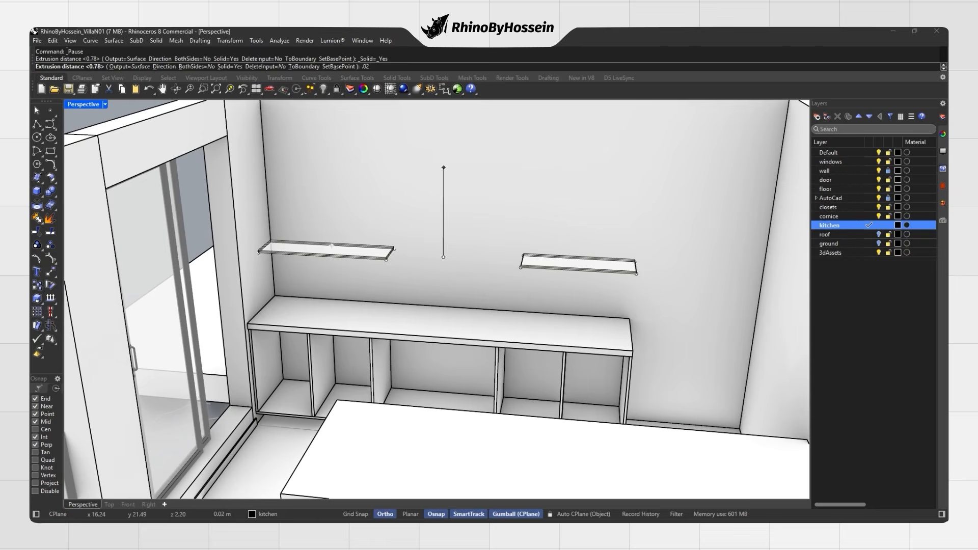
key("Return")
key("Delete")
Copy the wall shelves and paste duplicates in place.
right_click_drag(463, 311, 519, 311)
scroll(480, 293, "down", 5)
scroll(498, 258, "up", 8)
left_click(484, 260)
key("ctrl+c")
key("ctrl+v")
right_click_drag(352, 270, 398, 268)
Raise the duplicated shelves 1 m above the originals as the upper shelf row.
left_click(370, 246)
type("1")
key("Return")
key("ctrl+z")
type("1")
key("Return")
right_click_drag(374, 250, 402, 323)
left_click(294, 204)
scroll(370, 282, "down", 4)
left_click(474, 335)
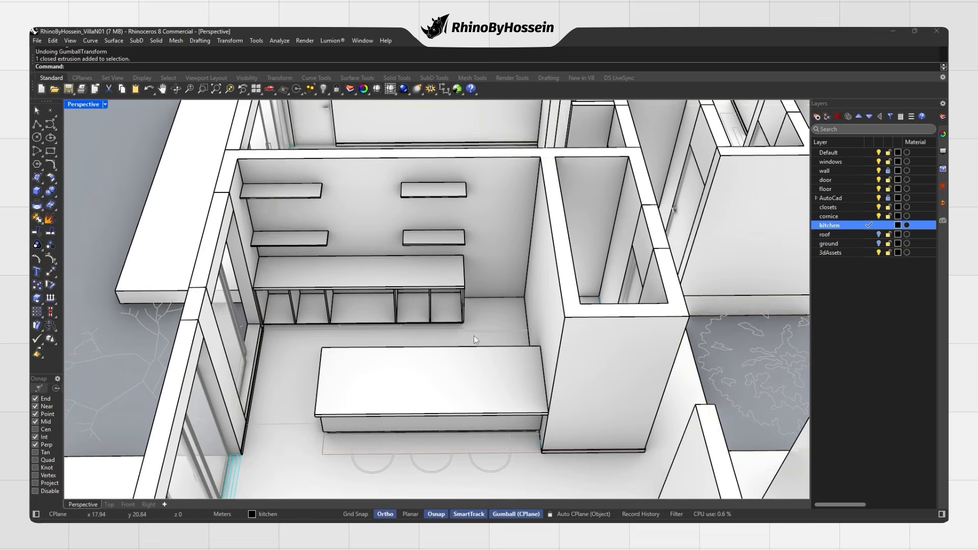
Hide the wall, door, windows, closets, cornice and floor layers.
left_click(879, 171)
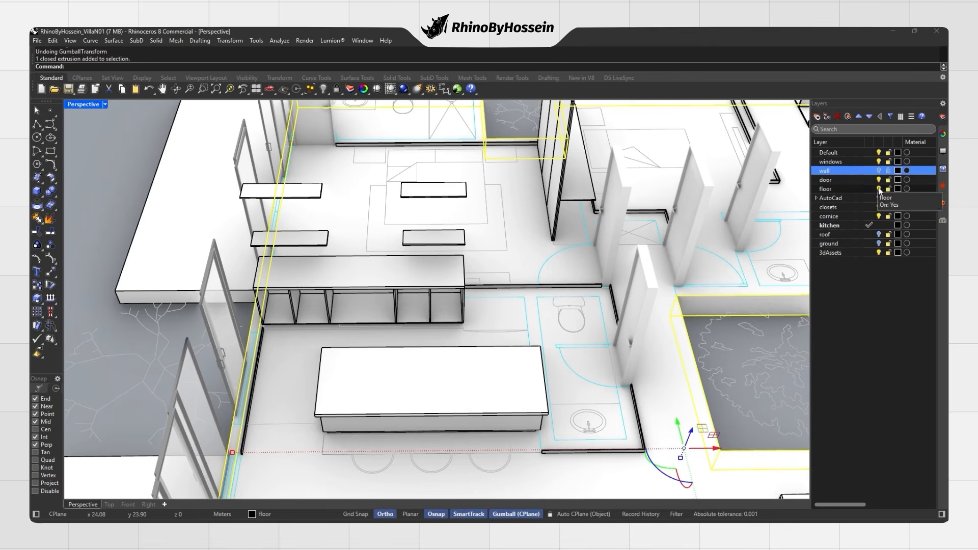
left_click(878, 180)
left_click(879, 162)
left_click(878, 207)
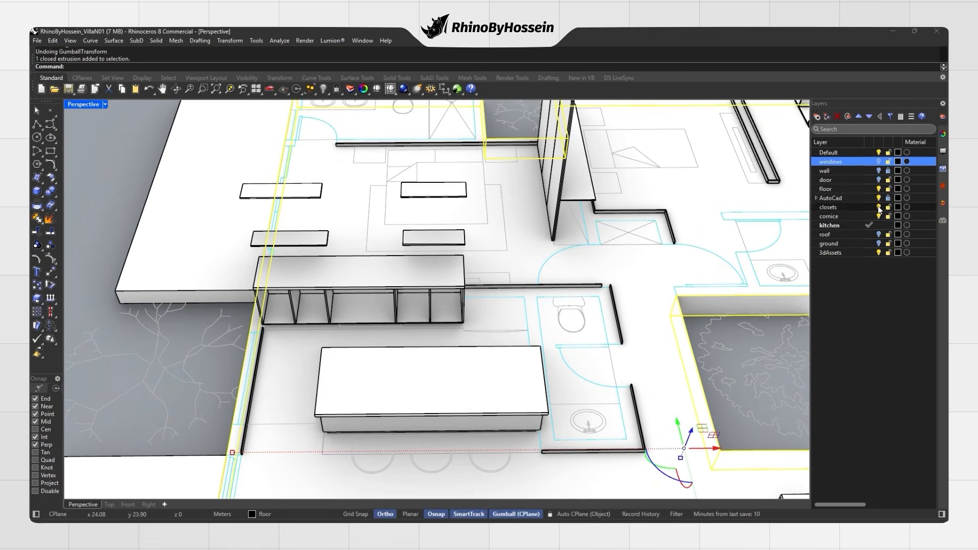
left_click(879, 216)
left_click(879, 189)
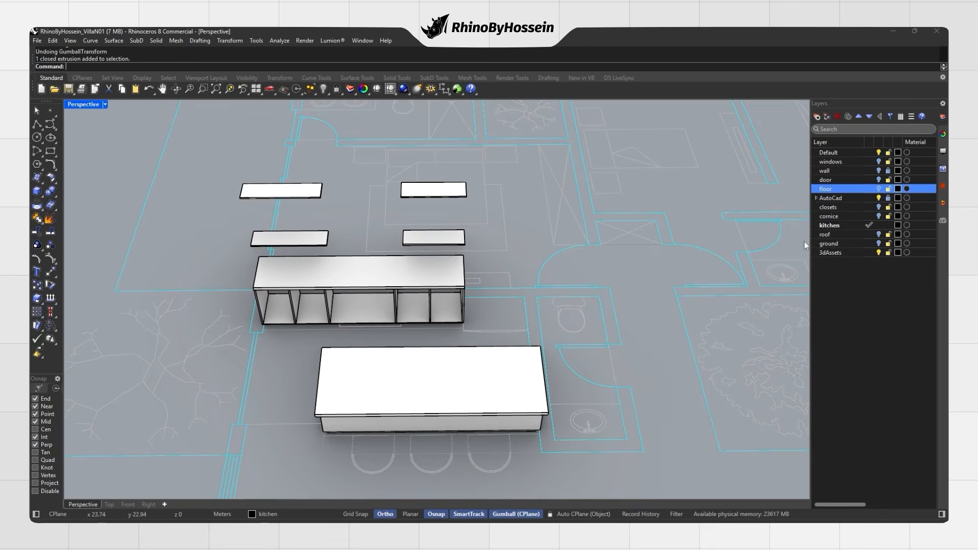
right_click_drag(707, 332, 510, 458)
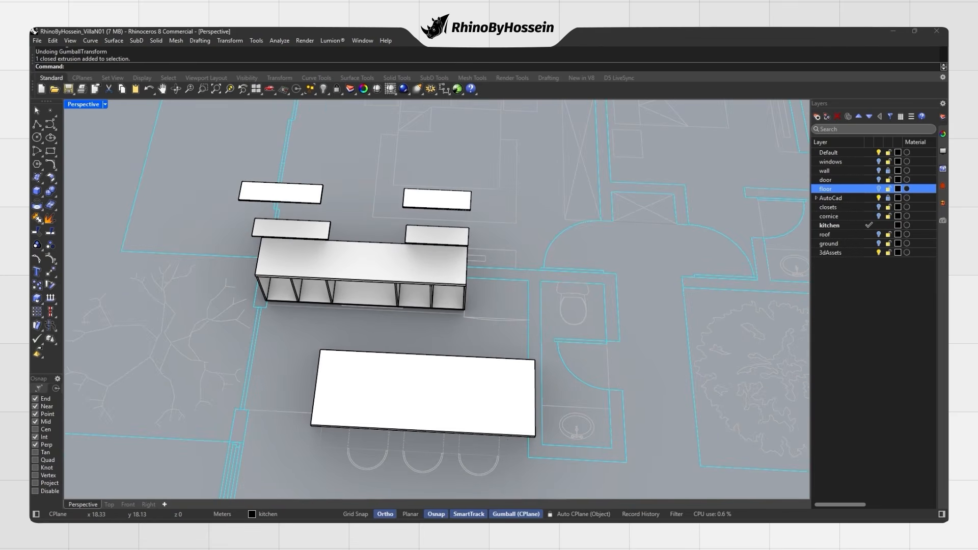
Copy the double-door refrigerator from the RhinoByHossein_VillaN01_3dModels file and paste it into the villa file.
mouse_move(575, 531)
left_click(523, 490)
left_click(460, 359)
scroll(460, 362, "up", 4)
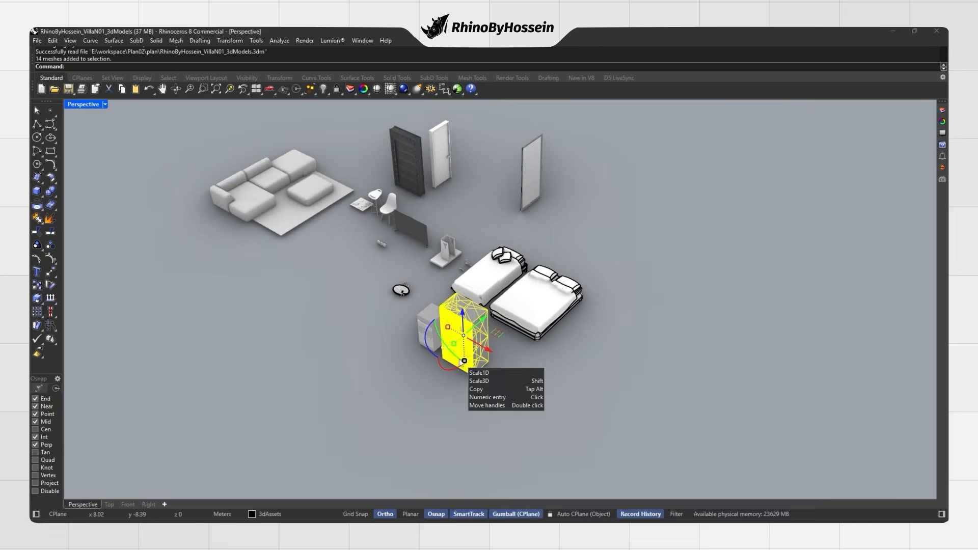
mouse_move(574, 532)
left_click(621, 489)
key("ctrl+v")
scroll(461, 298, "down", 6)
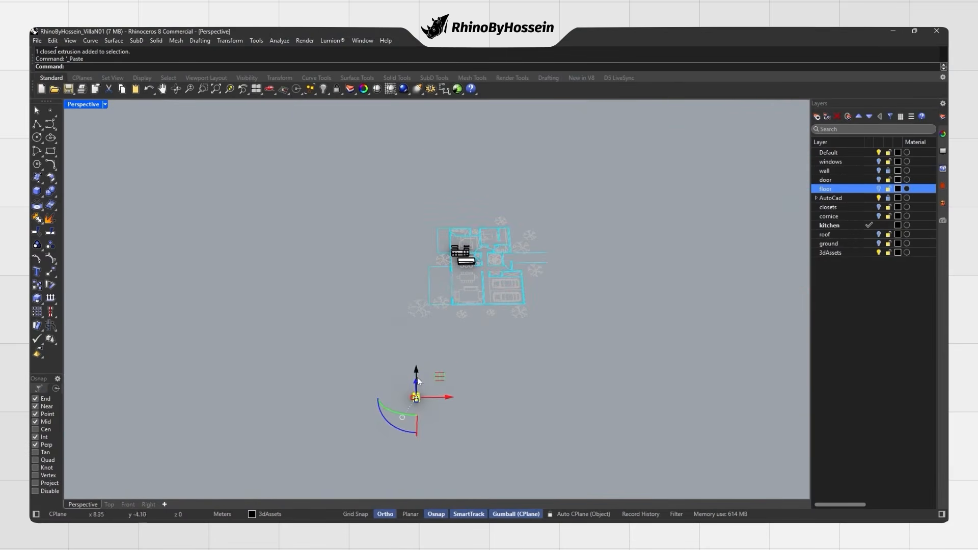
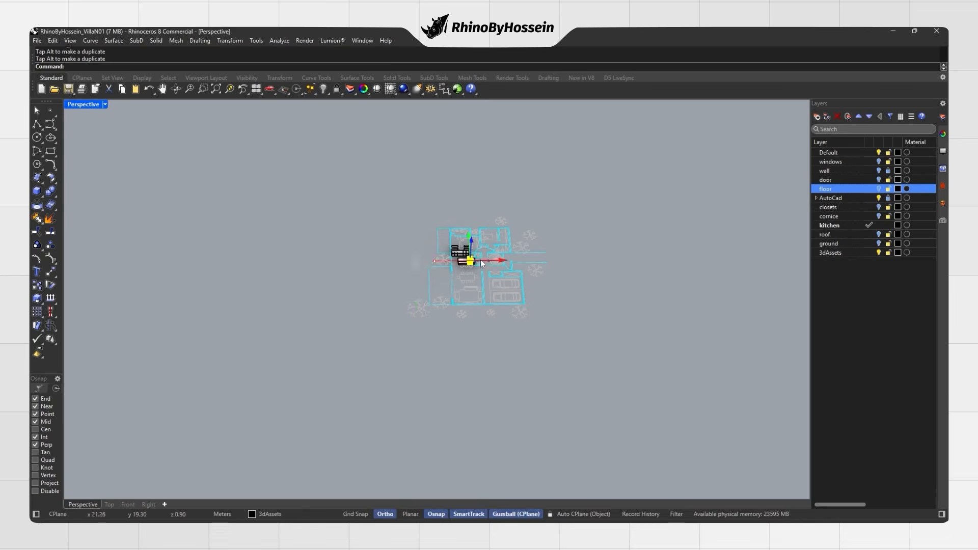
Move the refrigerator into the plan's free space beside the end of the back counter.
scroll(477, 257, "up", 12)
left_click_drag(446, 299, 469, 300)
right_click_drag(456, 300, 391, 299)
left_click_drag(439, 275, 510, 208)
scroll(501, 243, "up", 8)
mouse_move(501, 243)
right_mouse_down()
mouse_move(480, 230)
mouse_move(493, 258)
right_mouse_up()
left_click_drag(493, 258, 500, 264)
right_click_drag(510, 261, 601, 240)
left_click(537, 256)
scroll(530, 254, "down", 5)
right_click_drag(469, 254, 469, 301)
In the Top view, nudge the refrigerator about 0.01 m away from the back counter and lock it.
left_click(474, 295)
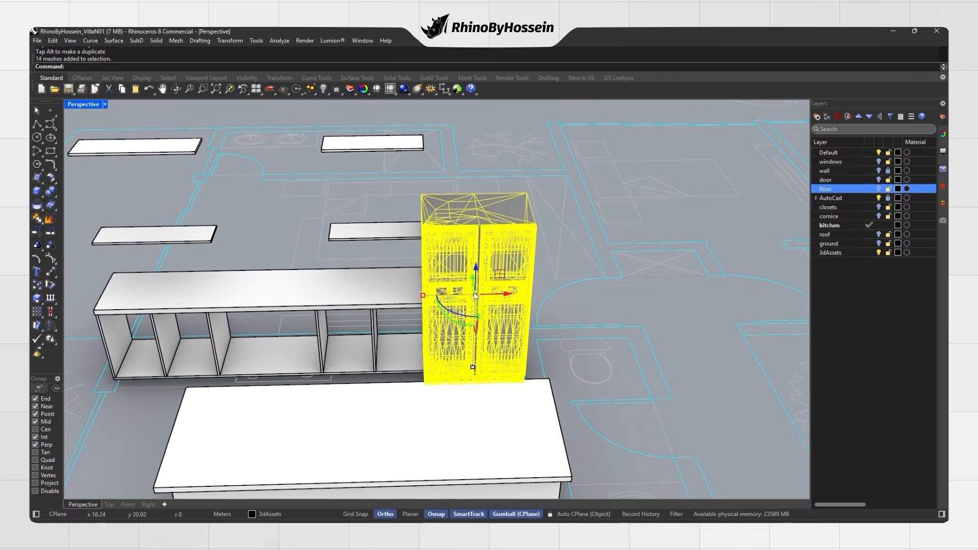
left_click(110, 504)
left_click_drag(576, 283, 606, 300)
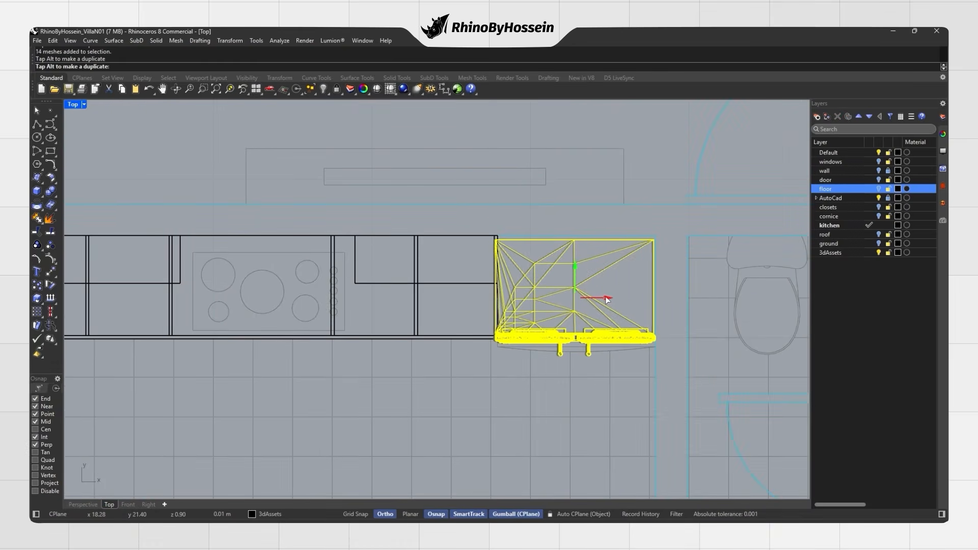
key("Escape")
scroll(510, 291, "down", 4)
left_click(336, 90)
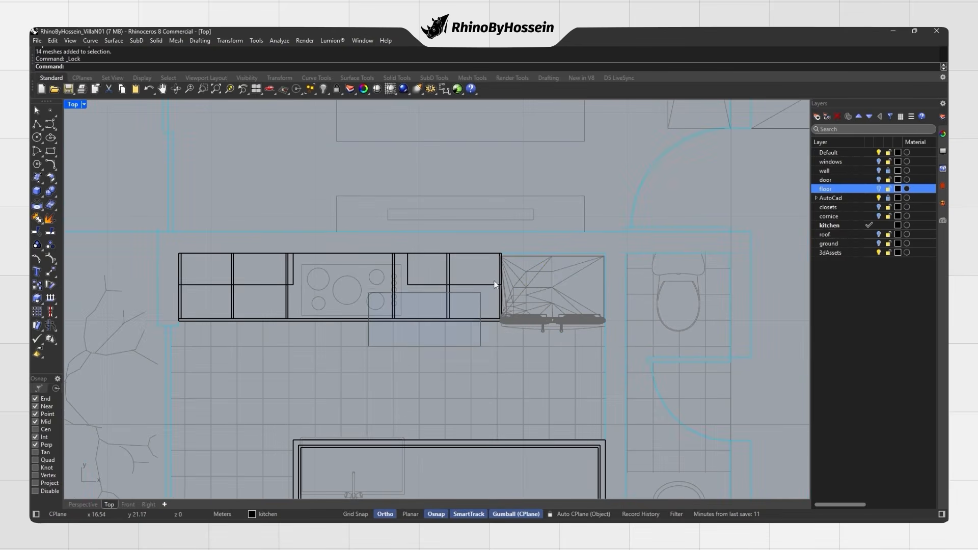
Shift the refrigerator-side end of the back counter, with its dividers and shelves, slightly away from the refrigerator.
scroll(469, 283, "up", 4)
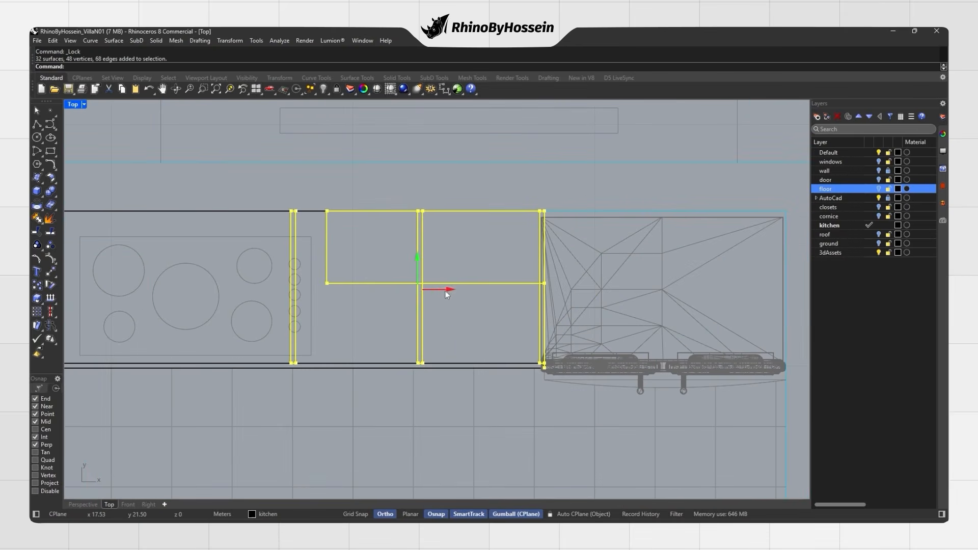
left_click_drag(445, 291, 439, 292)
left_click(161, 463)
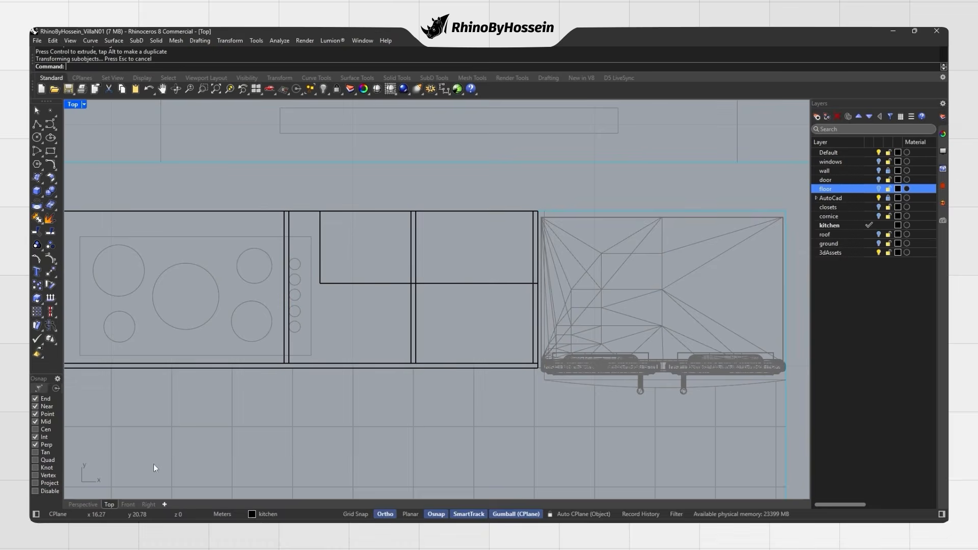
Return to the Perspective view and turn the wall layer back on.
left_click(82, 504)
mouse_move(250, 460)
right_mouse_down()
mouse_move(468, 351)
mouse_move(442, 311)
mouse_move(450, 280)
mouse_move(504, 356)
right_mouse_up()
left_click(878, 171)
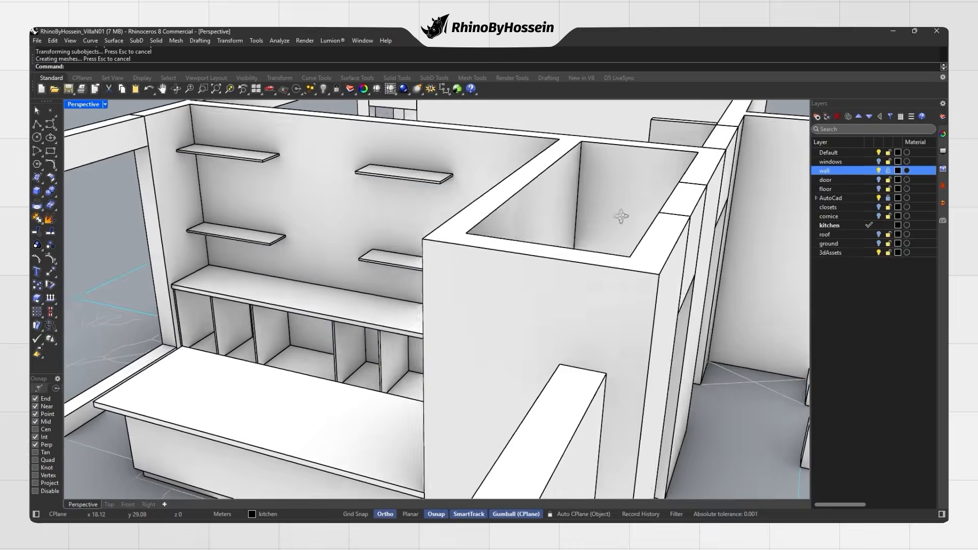
right_click_drag(620, 214, 691, 211)
Extend the upper shelf over the refrigerator to the side wall by aligning its end face along X with Set Points.
scroll(423, 194, "up", 9)
scroll(405, 186, "up", 4)
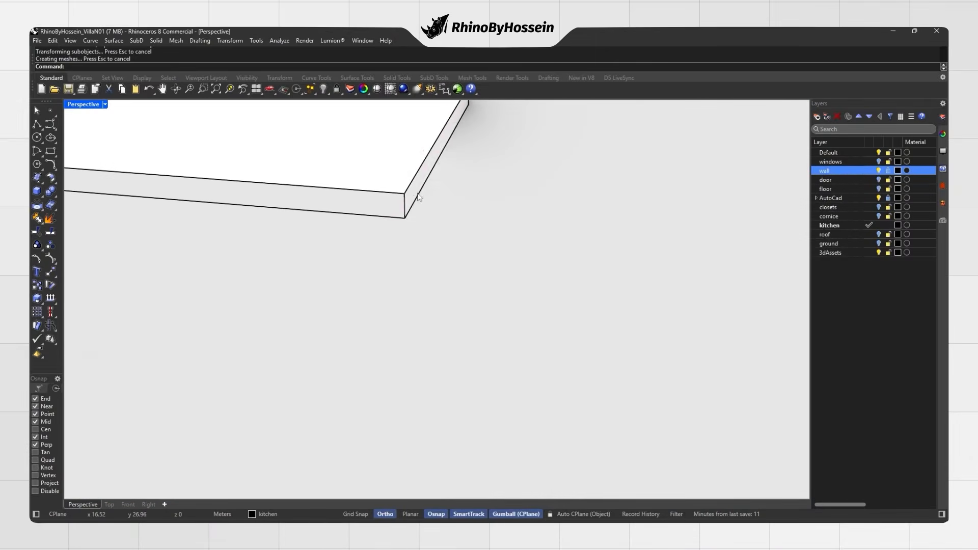
left_click(412, 193, "ctrl+shift")
scroll(415, 196, "down", 8)
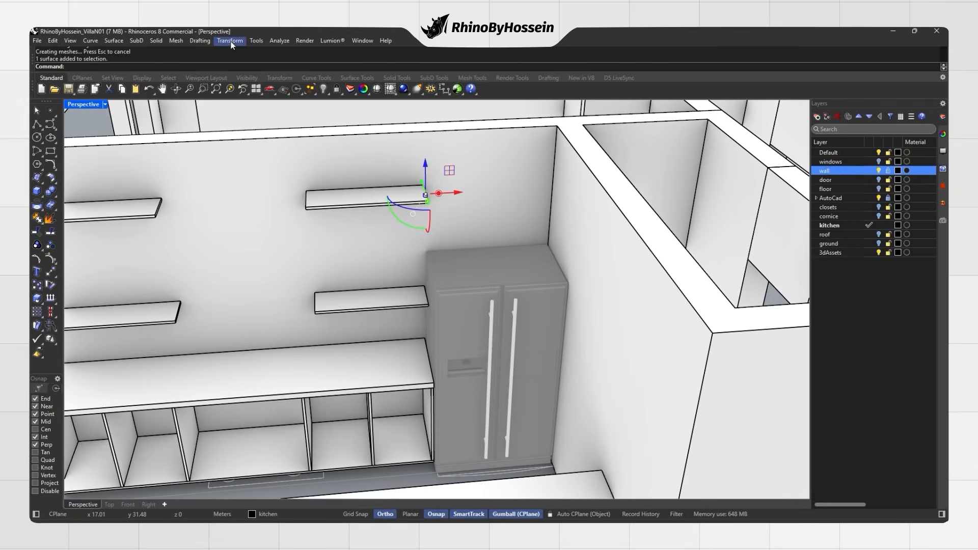
left_click(230, 41)
left_click(263, 176)
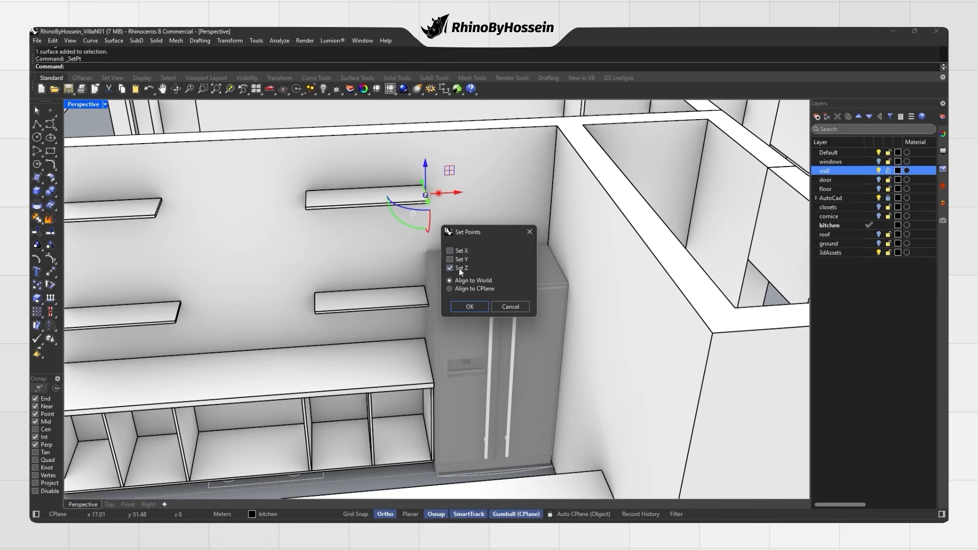
left_click(602, 187)
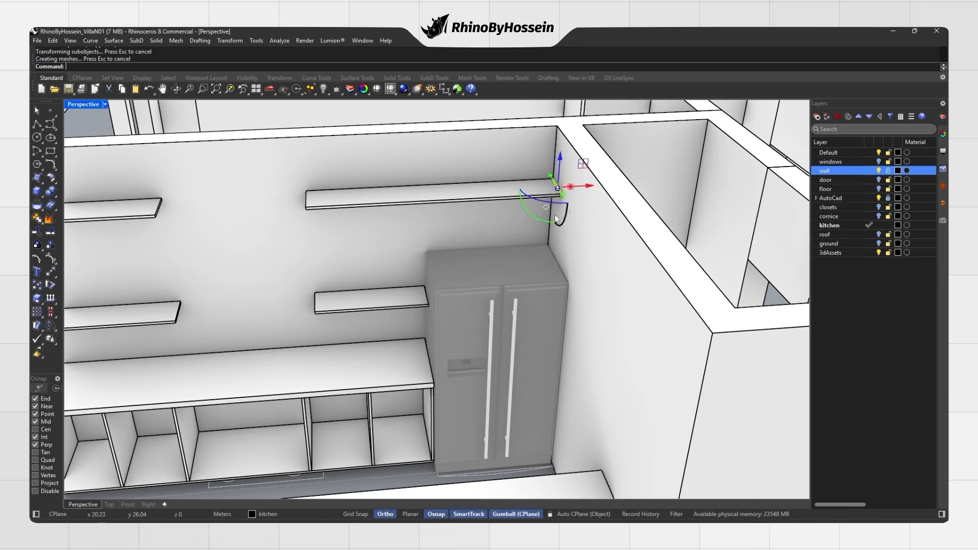
key("Escape")
Draw a closed polyline 0.02 m wide along the free end of the lower window-side shelf as a side panel footprint.
scroll(570, 196, "down", 5)
right_click_drag(565, 199, 452, 224)
scroll(342, 262, "up", 5)
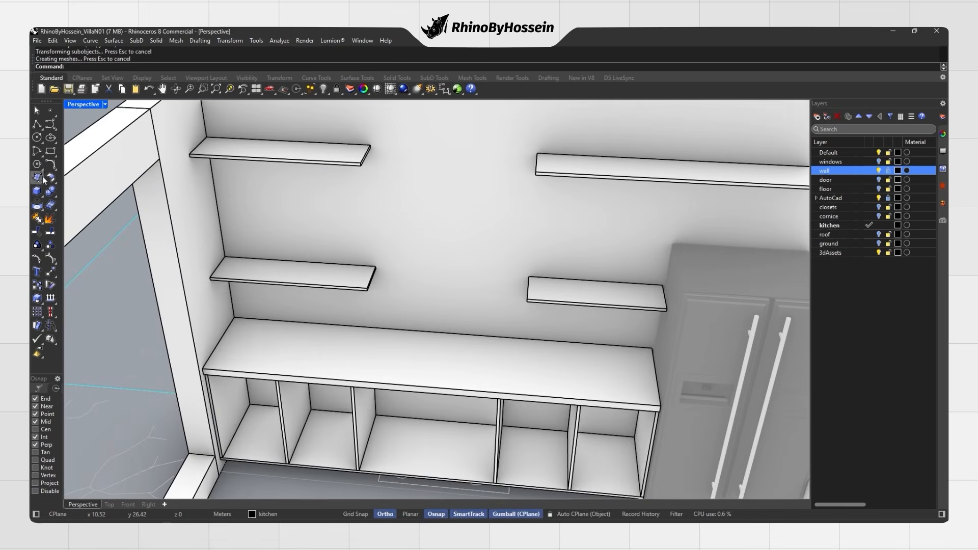
scroll(279, 320, "up", 3)
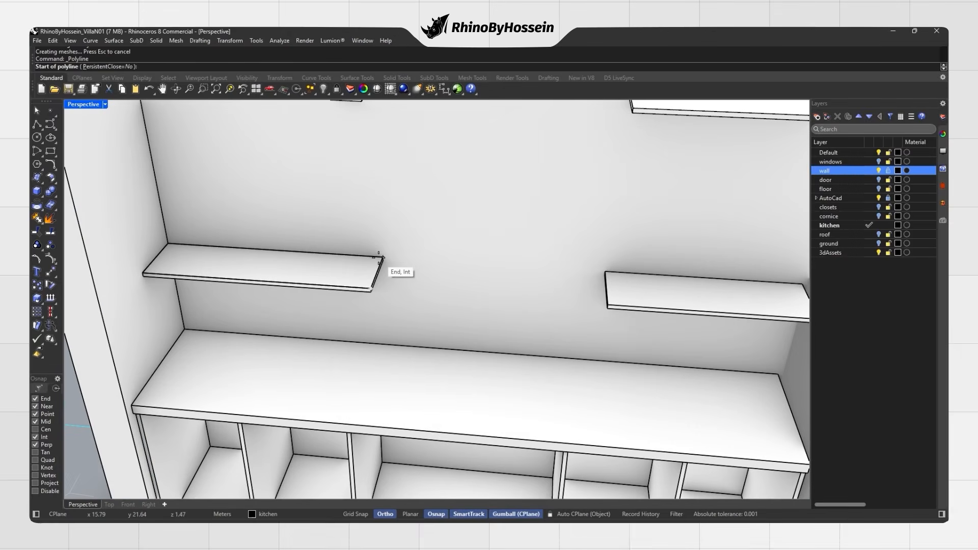
scroll(380, 257, "up", 2)
left_click(381, 258)
scroll(367, 286, "up", 2)
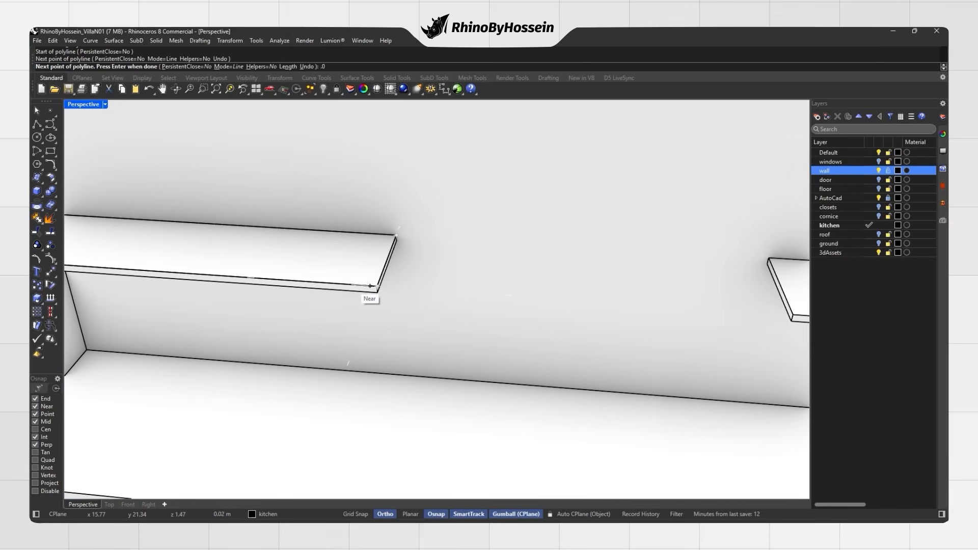
left_click(370, 286)
scroll(390, 234, "up", 1)
left_click(383, 252)
left_click(407, 279)
Extrude the footprint as a solid side panel up to the underside of the upper window-side shelf.
left_click(42, 194)
left_click(119, 209)
scroll(307, 251, "down", 4)
right_click_drag(306, 252, 315, 300, "shift")
scroll(315, 300, "down", 2)
left_click(356, 157)
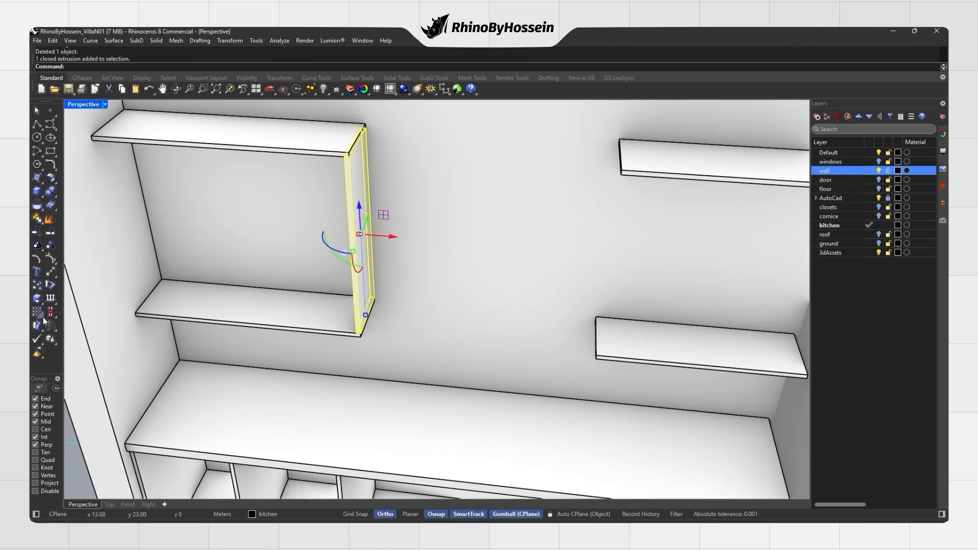
Copy the shelf side panel to the free end of the refrigerator-side shelves.
left_click(37, 285)
scroll(326, 336, "up", 2)
left_click(364, 334)
left_click(655, 360)
right_click(608, 438)
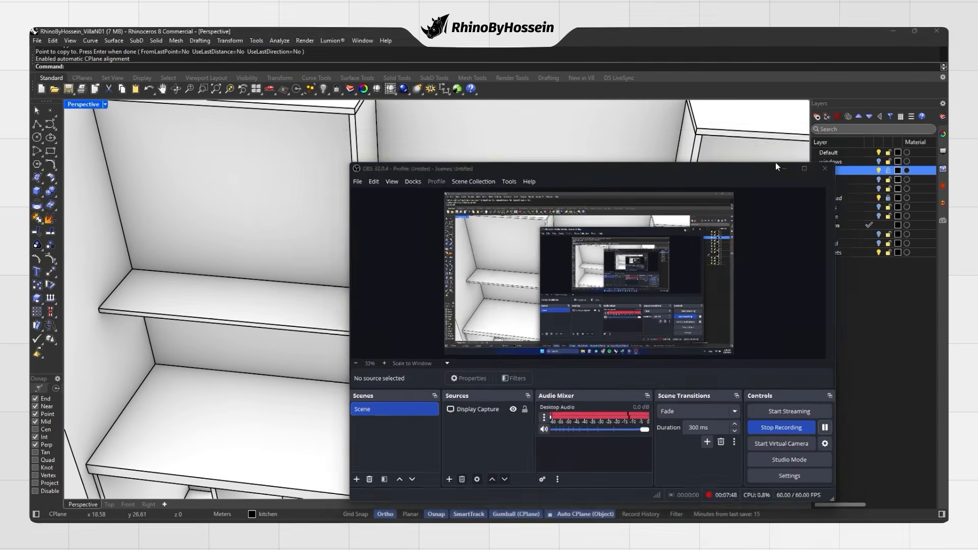
left_click(775, 162)
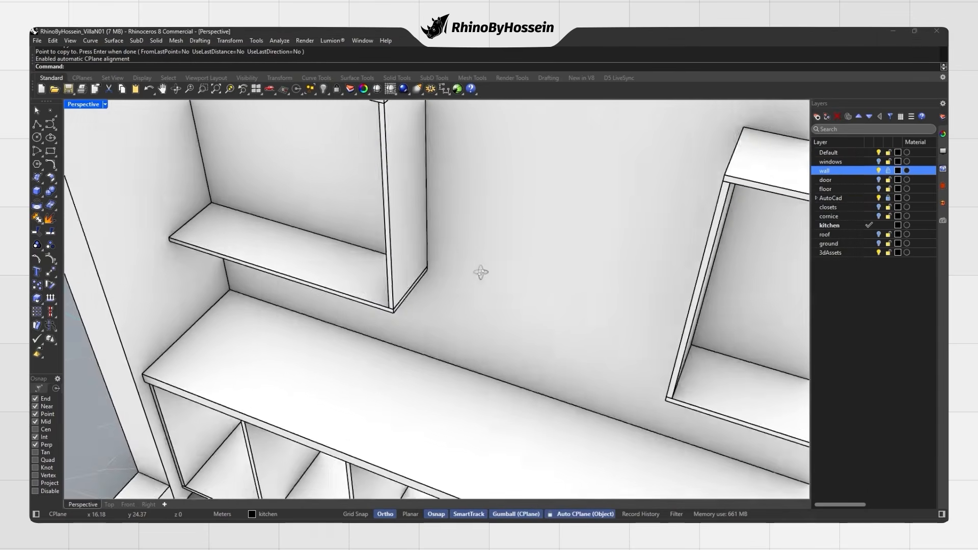
Copy the refrigerator-side shelf panel to the opposite end of the lower shelf, beside the refrigerator.
right_click_drag(480, 272, 456, 255)
scroll(428, 307, "down", 5)
scroll(629, 321, "up", 5)
left_click(397, 328)
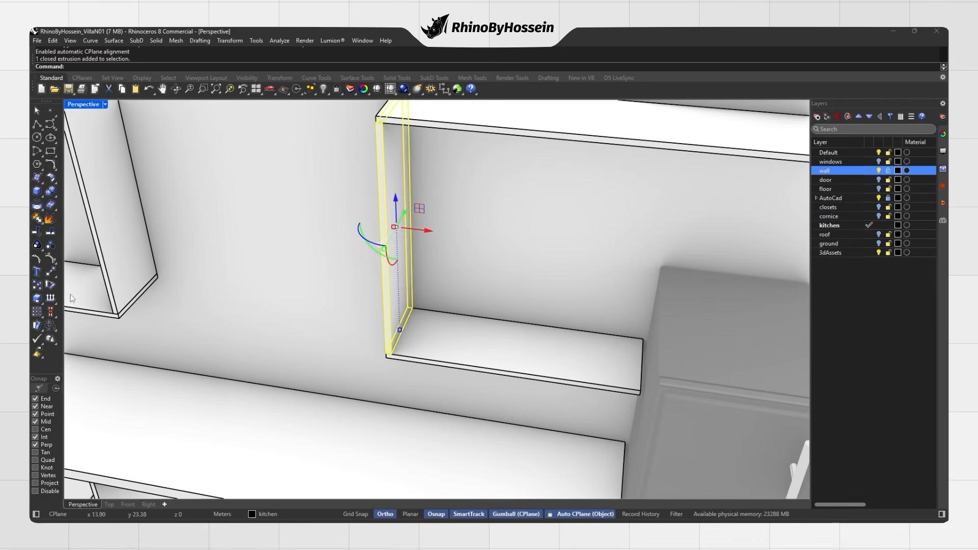
scroll(393, 361, "up", 4)
left_click(391, 349)
left_click(761, 405)
scroll(655, 386, "down", 8)
right_click(655, 387)
Copy the window-side end panel to the middle of the window-side shelves as a divider.
right_click_drag(655, 387, 445, 332, "shift")
key("Escape")
scroll(195, 304, "up", 6)
right_click_drag(195, 304, 395, 326, "shift")
left_click(411, 329)
left_click(36, 286)
scroll(403, 363, "up", 5)
left_click(404, 366)
scroll(400, 365, "down", 5)
left_click(270, 347)
right_click(271, 347)
right_click_drag(271, 347, 258, 350)
scroll(278, 348, "up", 6)
Push the front faces of the four vertical shelf panels back by 0.02 m.
key("Escape")
scroll(279, 348, "up", 3)
left_click(280, 349)
scroll(371, 378, "down", 4)
scroll(525, 393, "up", 4)
left_click(526, 391, "shift")
scroll(520, 385, "down", 7)
right_click_drag(512, 378, 387, 365, "shift")
scroll(398, 365, "up", 4)
scroll(399, 365, "up", 4)
left_click(360, 383, "shift")
scroll(361, 384, "down", 8)
scroll(575, 401, "up", 7)
right_click_drag(577, 401, 604, 403)
left_click(581, 363, "shift")
scroll(581, 363, "down", 8)
left_click(458, 347)
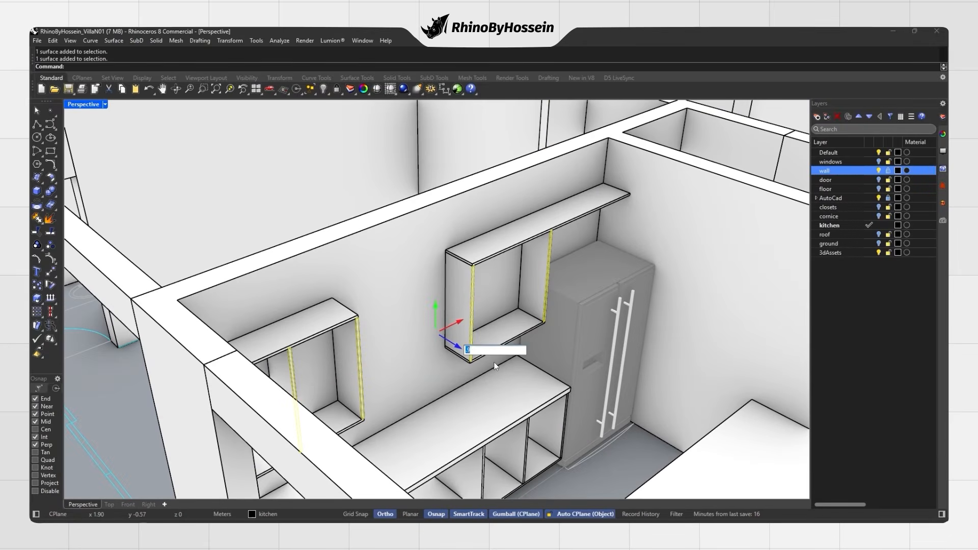
type("-.02")
key("Return")
key("Escape")
Draw a closed polyline door outline across the window-side cabinet's bay nearest the window, ending at the middle of the divider.
right_click_drag(493, 361, 326, 364)
scroll(228, 335, "up", 4)
right_click_drag(265, 328, 57, 208)
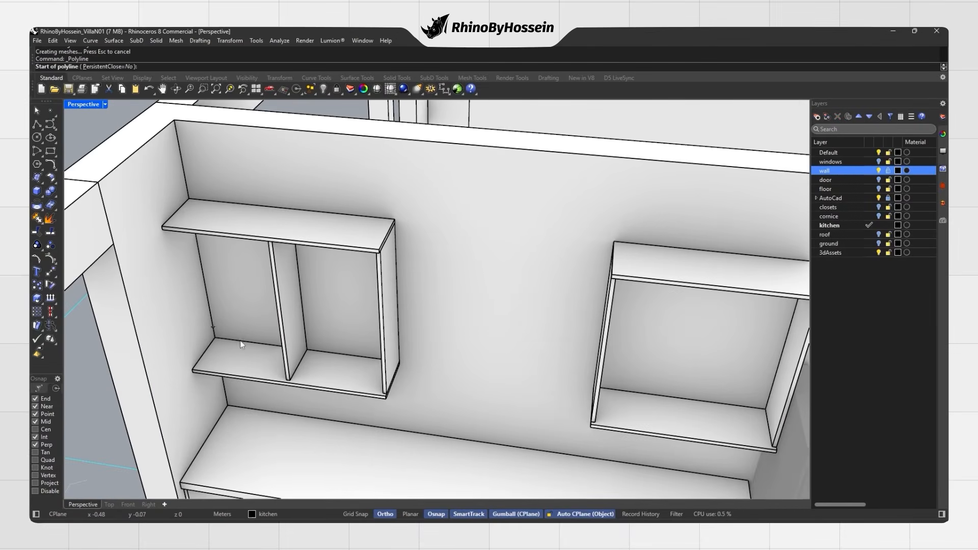
scroll(193, 370, "up", 6)
left_click(193, 370)
scroll(363, 385, "up", 6)
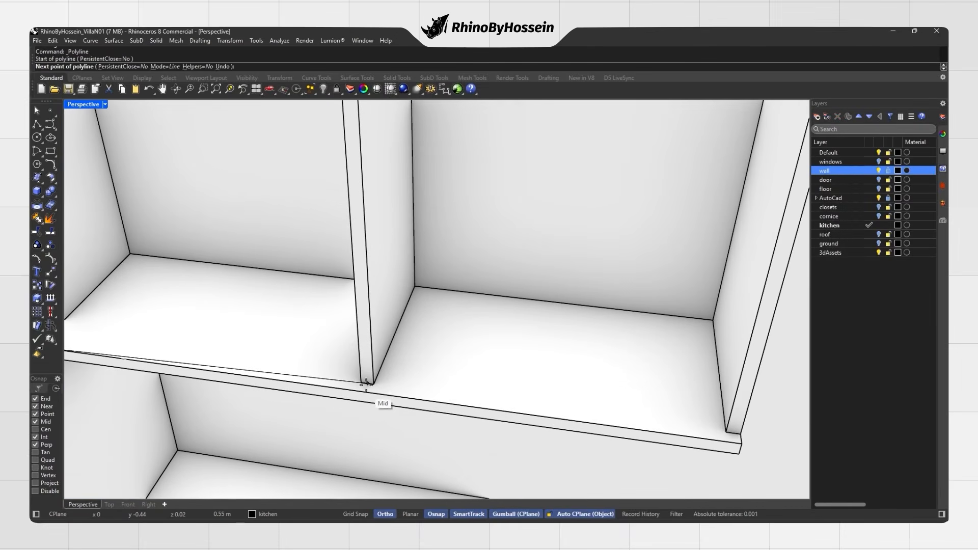
scroll(364, 390, "down", 7)
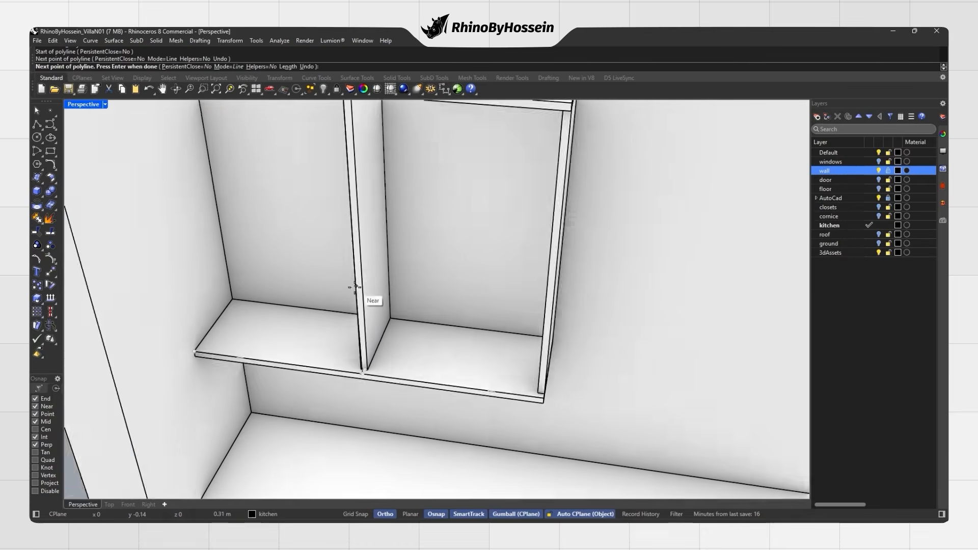
scroll(349, 133, "up", 6)
left_click(344, 128)
scroll(344, 128, "down", 6)
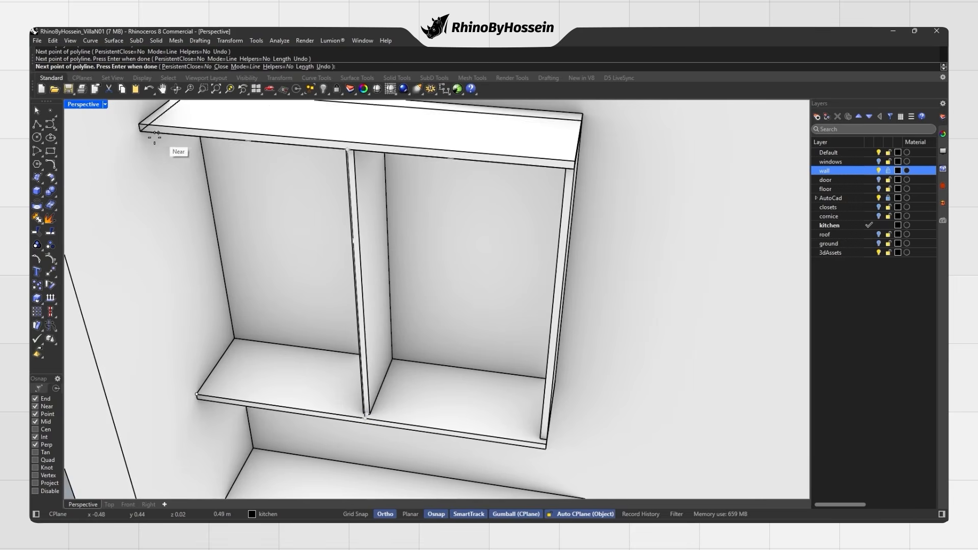
left_click(360, 406)
Adjust the two divider-side corner points of the window-side door outline.
scroll(363, 410, "up", 3)
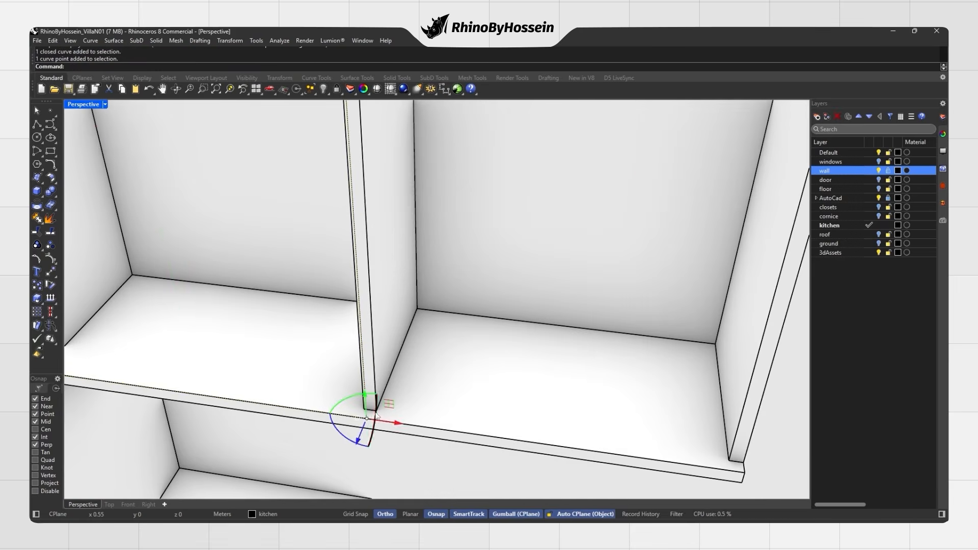
scroll(377, 417, "down", 6)
scroll(365, 152, "up", 6)
left_click(364, 153, "shift")
left_click(390, 173)
scroll(387, 173, "down", 8)
right_click_drag(387, 174, 335, 199)
key("Escape")
Offset the door outline 0.001 m inward and delete the original curve.
scroll(390, 407, "up", 4)
left_click(390, 407)
type("offset")
key("Return")
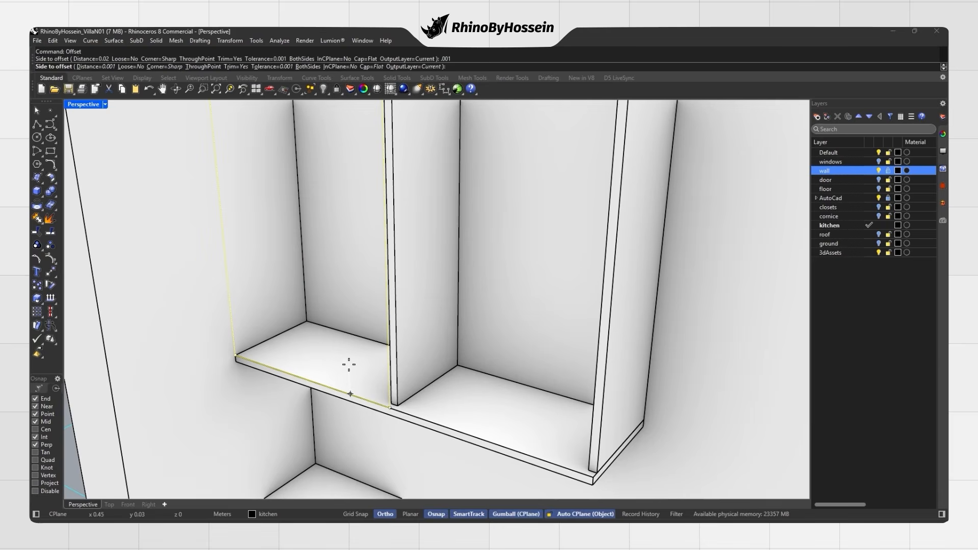
left_click(349, 364)
key("Delete")
Extrude the offset outline into a solid door reaching back to the recessed divider front, and delete the outline curve.
scroll(387, 406, "up", 6)
left_click(392, 402)
left_click(42, 197)
left_click(105, 217)
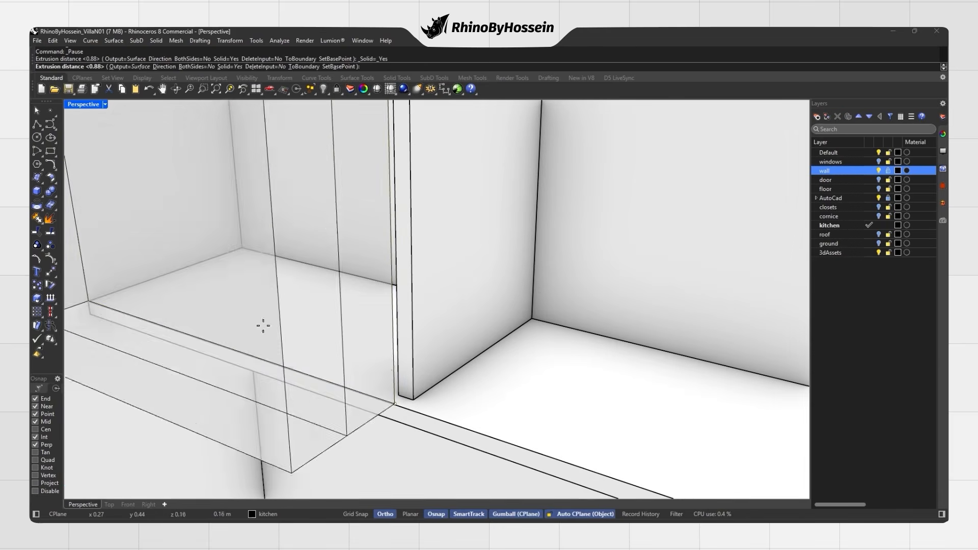
left_click(400, 396)
right_click_drag(402, 397, 423, 406)
key("Delete")
Mirror the window-side door about the middle of the divider to cover the second bay.
left_click(327, 363)
key("Return")
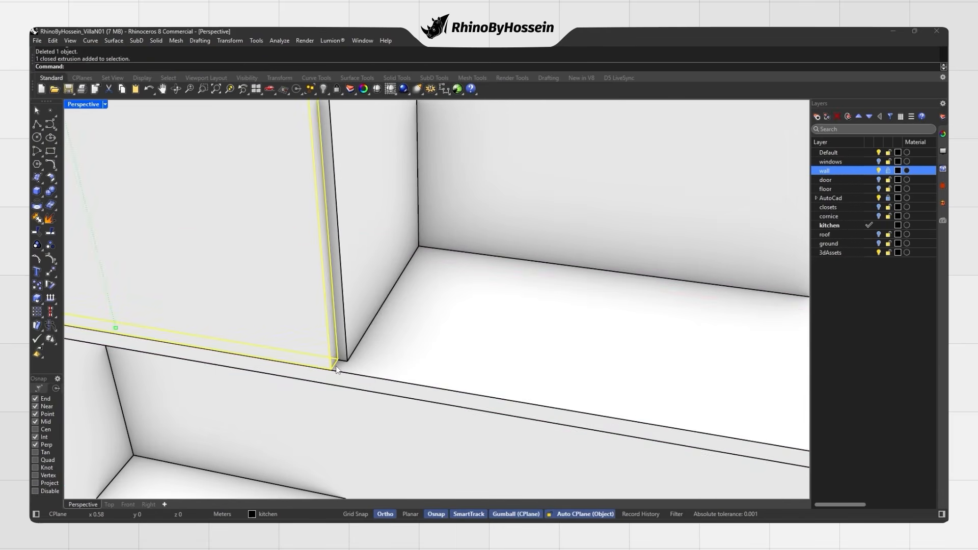
type("Mi")
key("Return")
scroll(338, 364, "up", 3)
left_click(286, 424)
scroll(321, 411, "down", 8)
key("Escape")
right_click_drag(421, 389, 350, 345)
scroll(427, 365, "down", 5)
scroll(542, 374, "up", 5)
right_click_drag(541, 375, 433, 374)
scroll(390, 363, "up", 5)
left_click(387, 362)
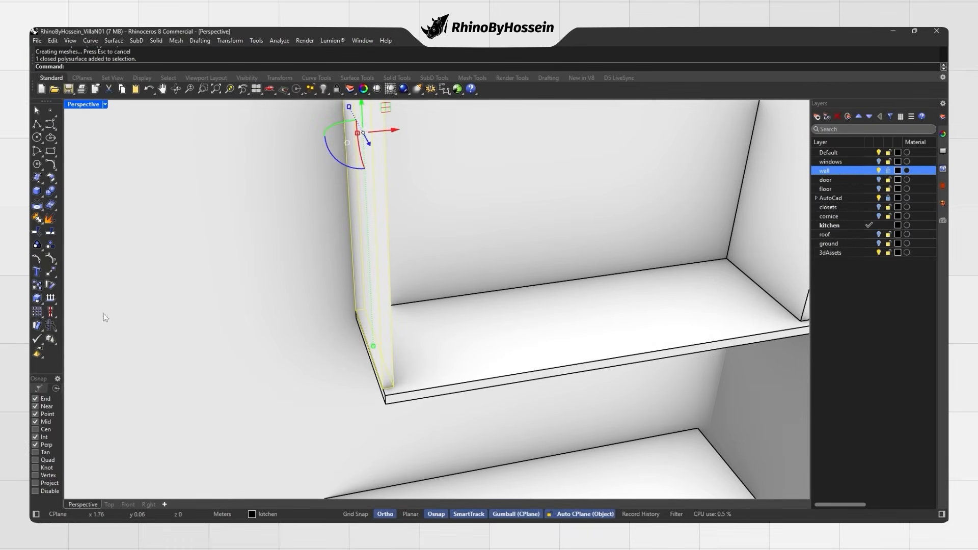
scroll(393, 383, "up", 2)
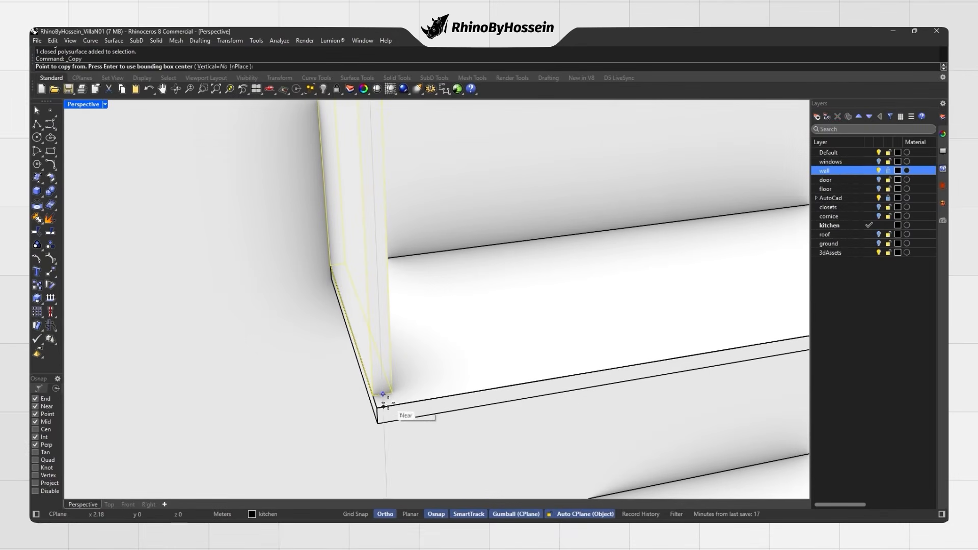
right_click_drag(383, 406, 351, 379)
scroll(385, 414, "down", 4)
scroll(343, 395, "down", 4)
key("Escape")
key("Escape")
Draw a helper line along the front of the lower refrigerator-side shelf between its two end panels.
left_click(36, 124)
scroll(354, 399, "up", 6)
left_click(358, 406)
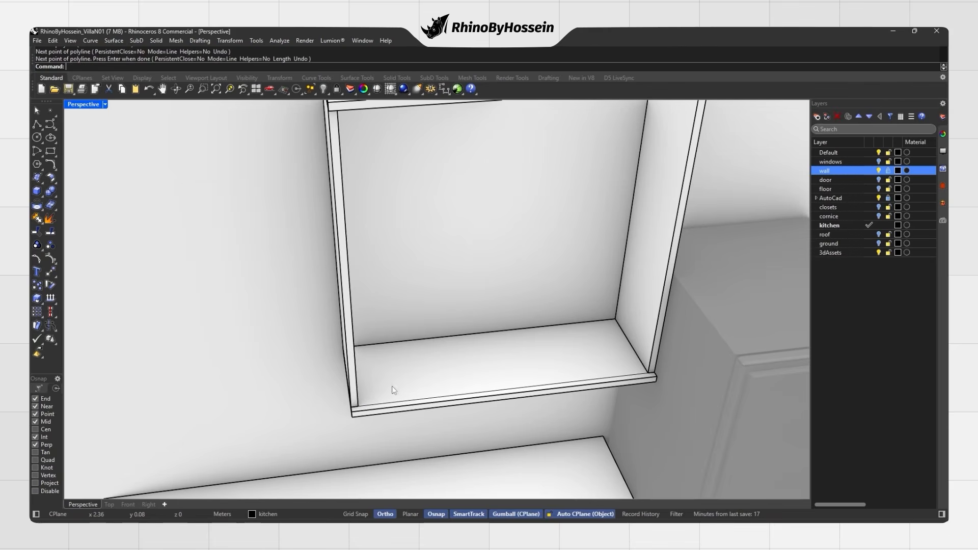
right_click(411, 384)
Copy the end panel to the helper line's midpoint as a divider and delete the helper line.
left_click(352, 368)
scroll(375, 408, "up", 5)
left_click(346, 406)
scroll(349, 397, "down", 5)
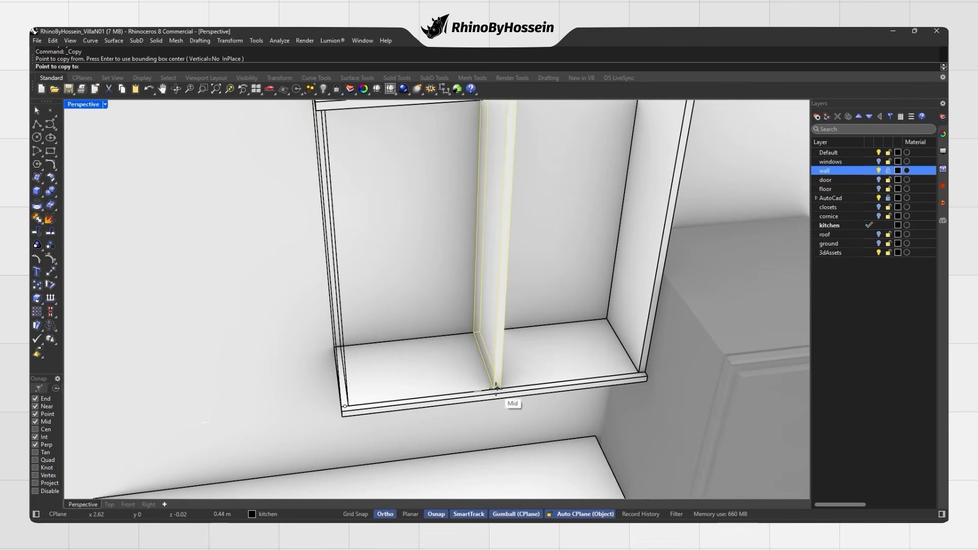
left_click(497, 390)
right_click(488, 392)
left_click(475, 394)
key("Delete")
Draw a closed polyline door outline across the refrigerator-side cabinet's first bay, from its free end to the middle of the divider.
scroll(475, 394, "down", 8)
scroll(474, 395, "down", 3)
mouse_move(474, 394)
right_mouse_down()
mouse_move(469, 334)
mouse_move(458, 394)
right_mouse_up()
left_click(37, 123)
scroll(420, 399, "up", 7)
scroll(419, 400, "up", 4)
left_click(408, 404)
scroll(566, 398, "up", 3)
left_click(564, 396)
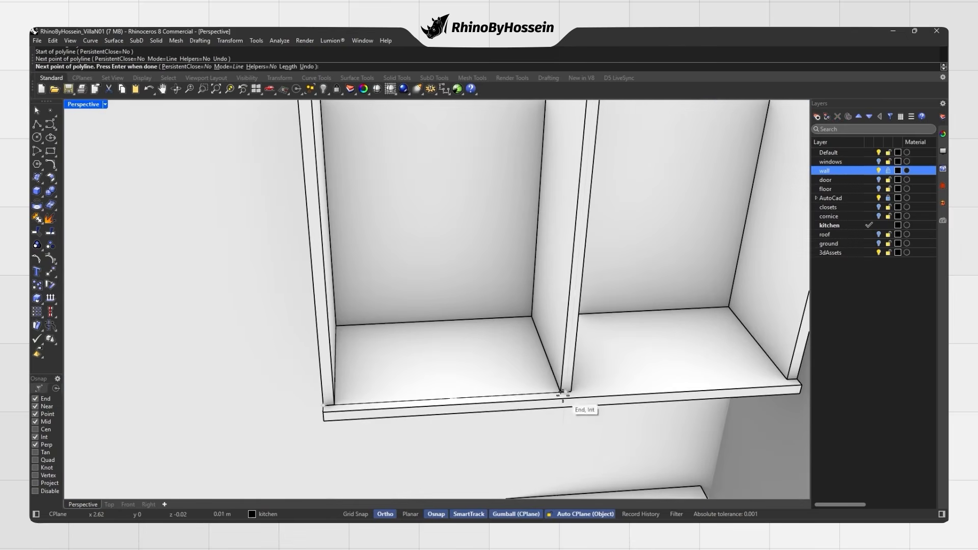
scroll(564, 396, "down", 7)
key("F8")
scroll(558, 271, "up", 8)
right_click_drag(561, 271, 600, 150)
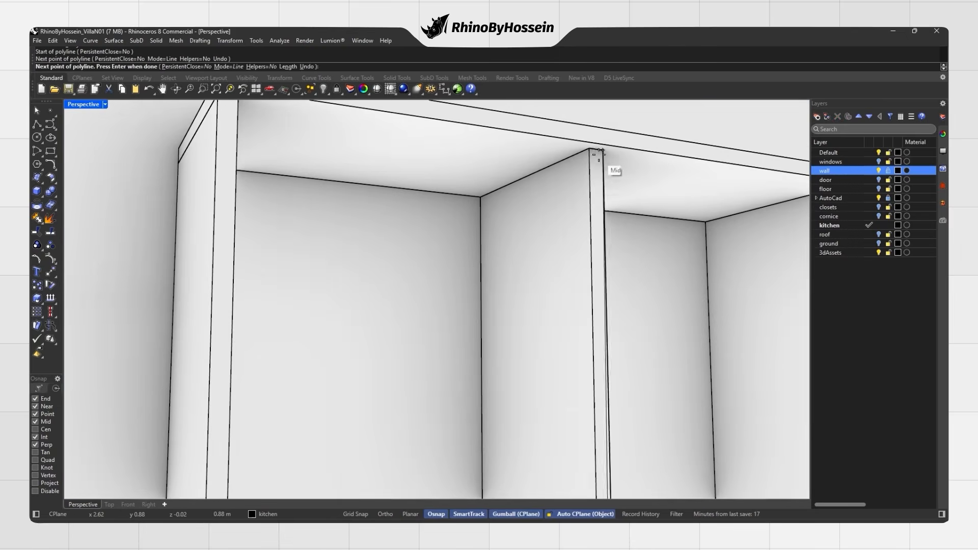
scroll(331, 153, "down", 5)
left_click(304, 143)
scroll(310, 214, "down", 4)
scroll(283, 483, "up", 3)
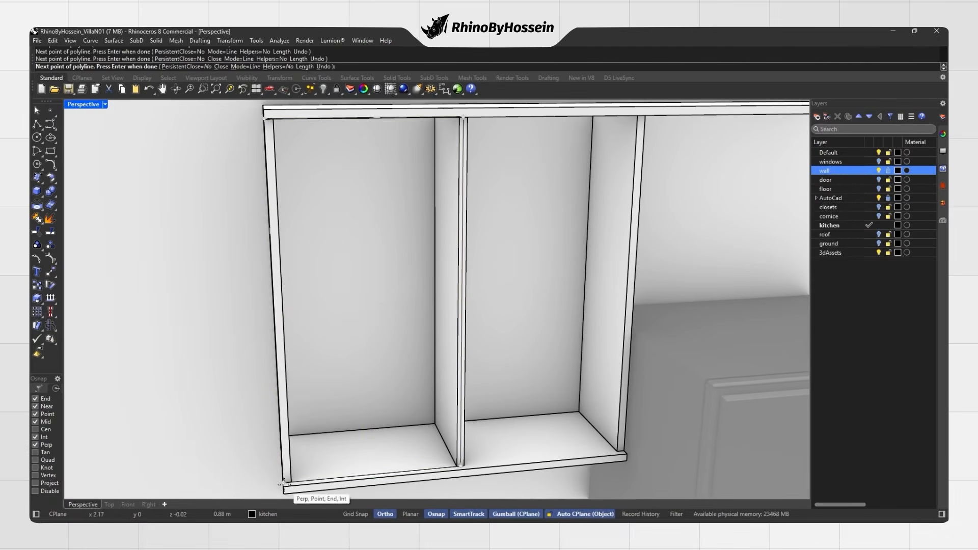
key("Escape")
scroll(317, 444, "down", 3)
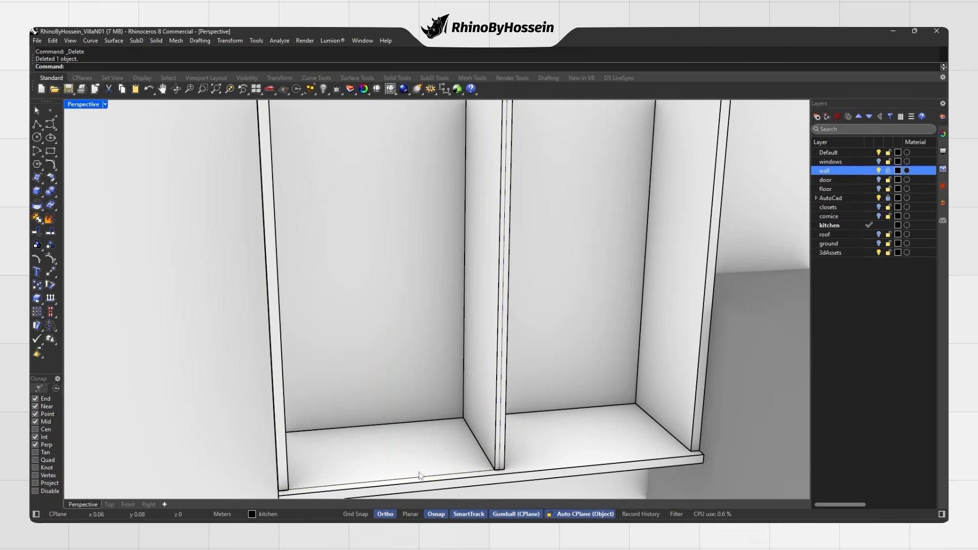
Extrude the refrigerator-side outline into a solid door in front of the recessed panels.
right_click_drag(285, 265, 81, 242)
left_click(42, 198)
left_click(118, 209)
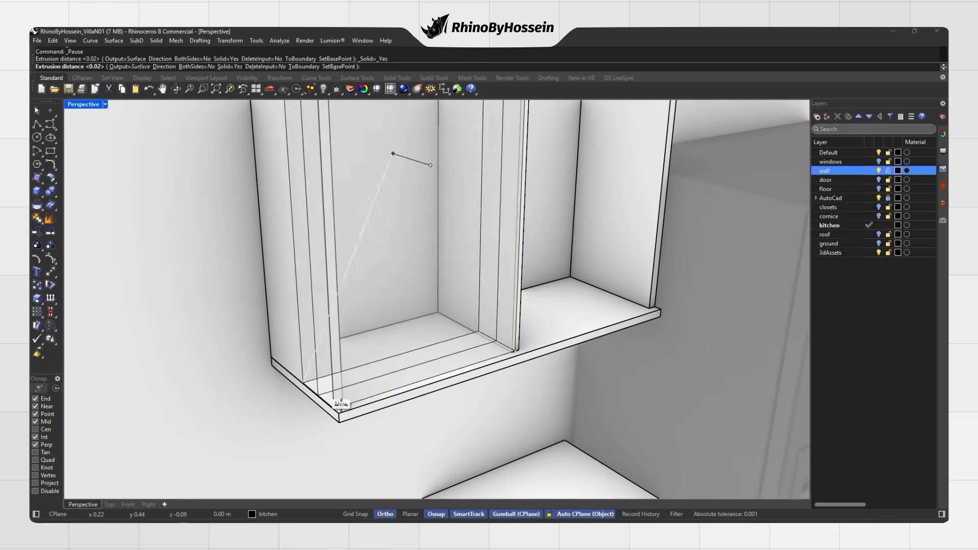
scroll(489, 357, "up", 3)
Mirror the refrigerator-side door about the middle of its divider to cover the second bay.
left_click(384, 356)
type("Mirror")
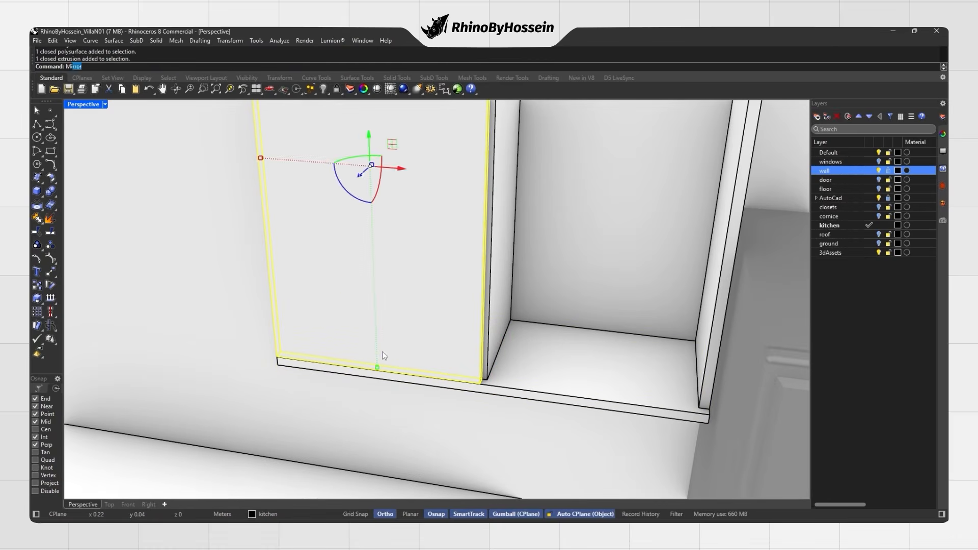
scroll(464, 367, "up", 2)
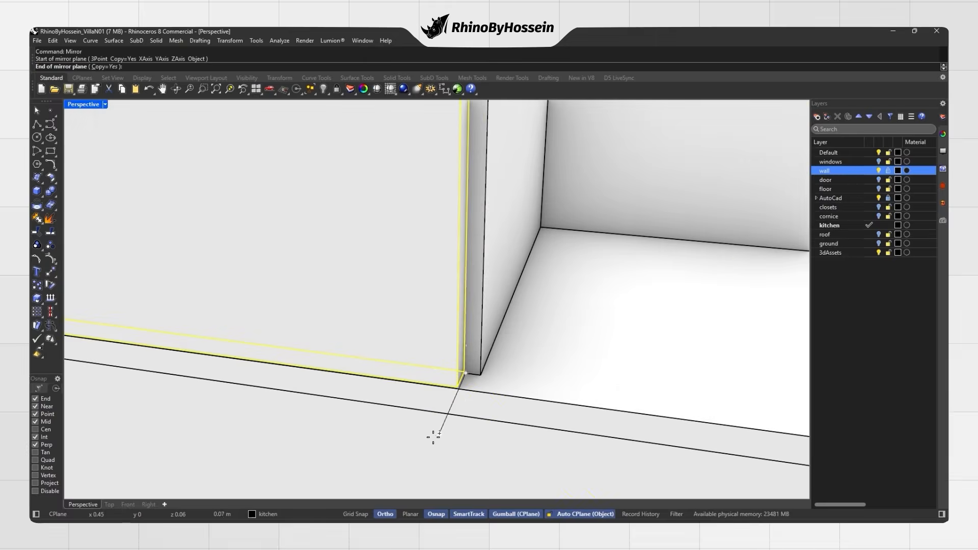
left_click(463, 401)
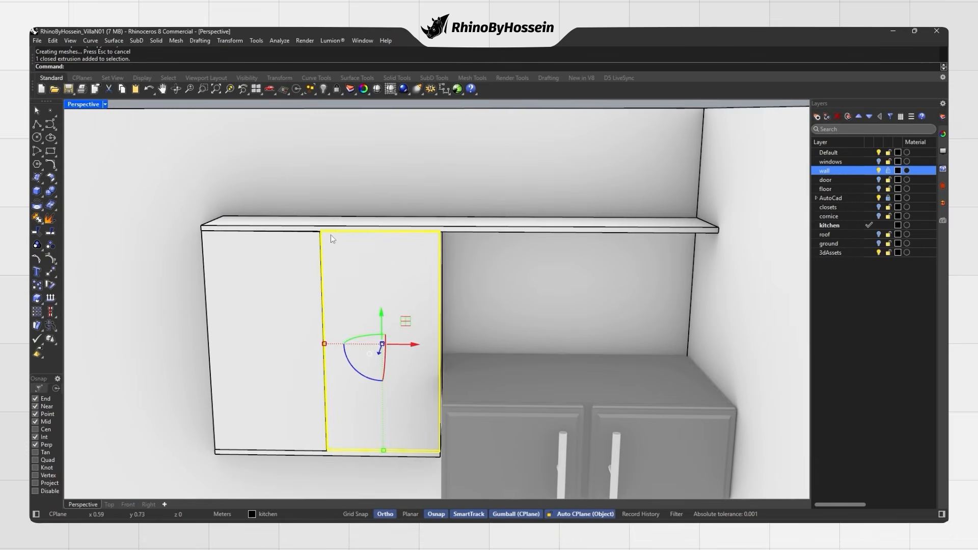
Copy the door nearest the refrigerator sideways by one door width into the space above the refrigerator.
scroll(331, 234, "up", 5)
right_click_drag(331, 235, 346, 272)
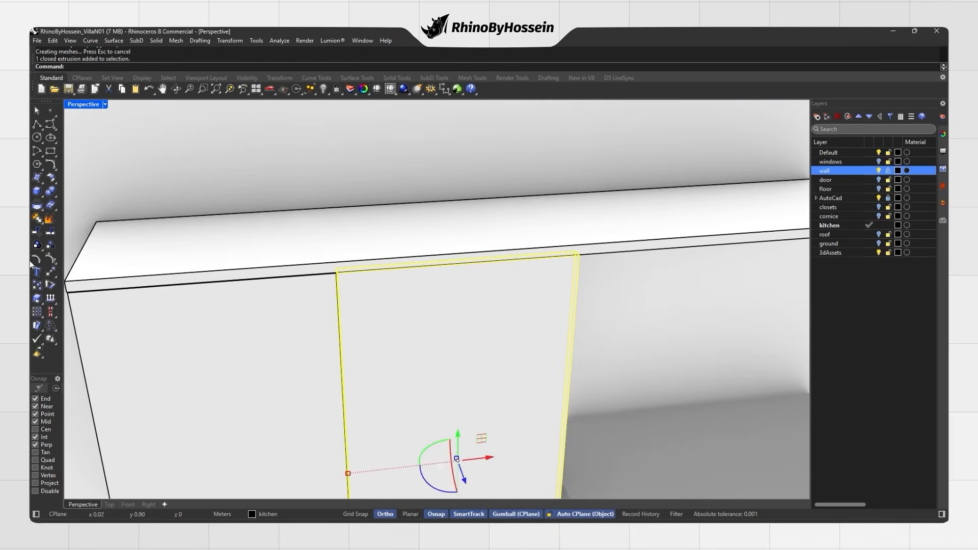
type("co")
key("Return")
scroll(332, 277, "up", 5)
left_click(347, 267)
left_click(758, 237)
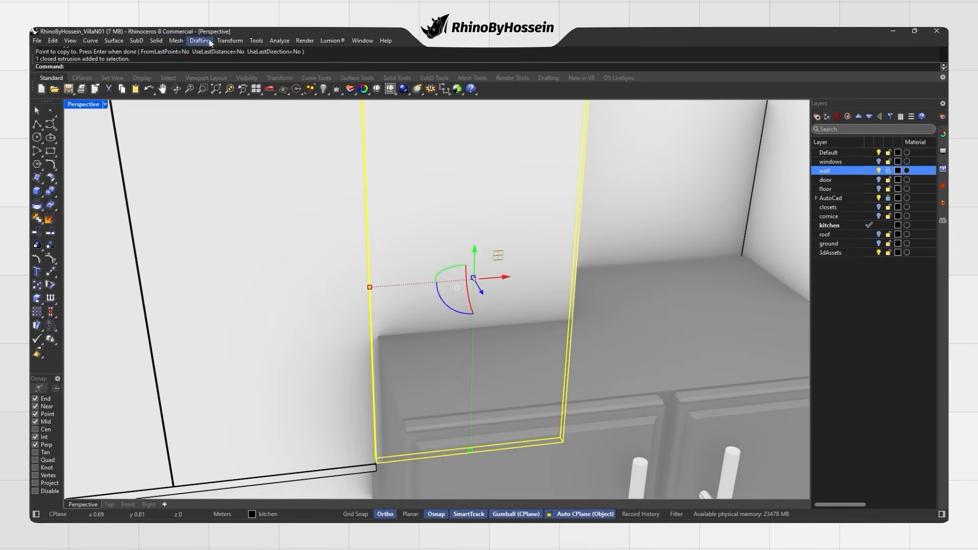
Shorten the copied door vertically with Scale 1-D so its lower edge meets the top of the refrigerator.
left_click(230, 41)
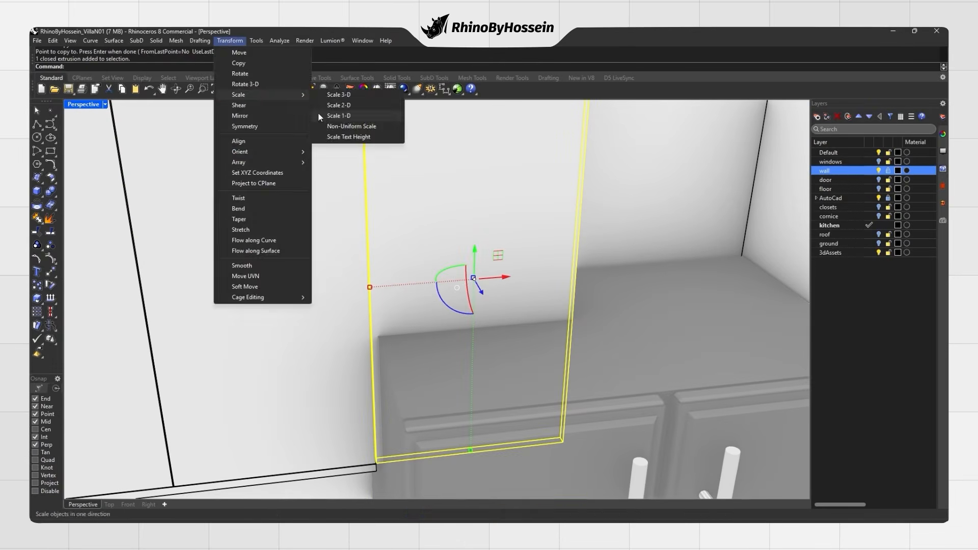
left_click(349, 116)
scroll(443, 114, "down", 5)
scroll(457, 283, "up", 6)
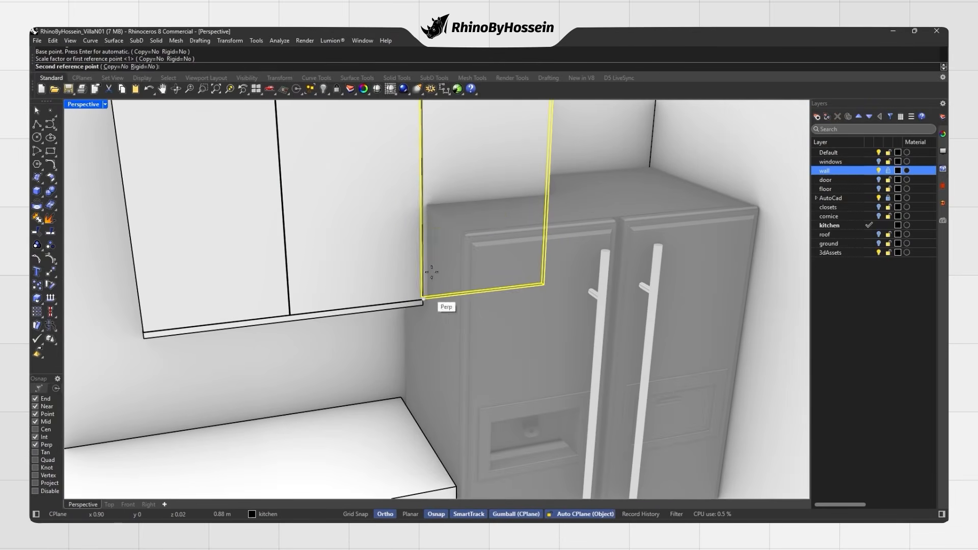
right_click_drag(430, 200, 427, 186)
left_click(430, 203)
Try to widen the door above the refrigerator to the wall end of the upper shelf with Scale 1-D, and undo it.
right_click_drag(629, 188, 481, 249)
left_click(367, 184)
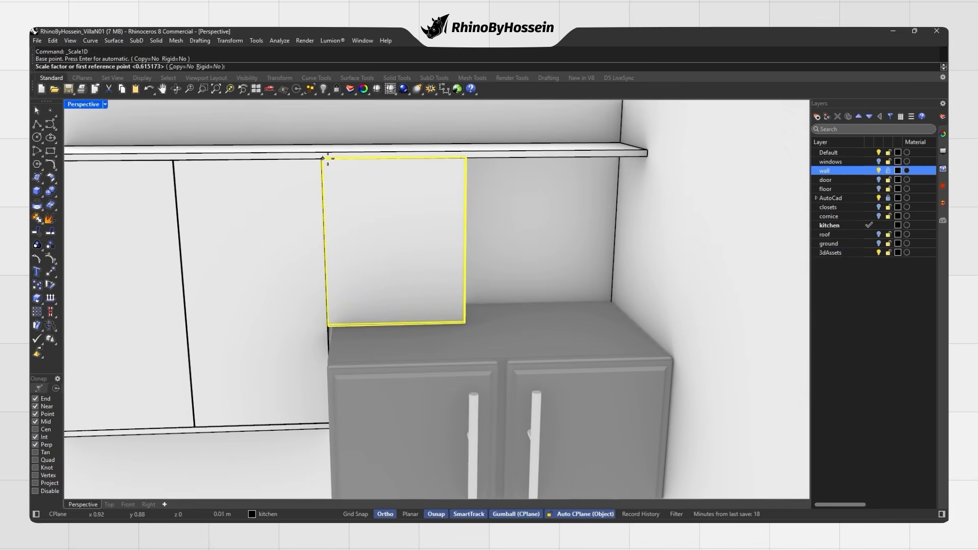
left_click(648, 155)
right_click_drag(648, 168, 677, 252)
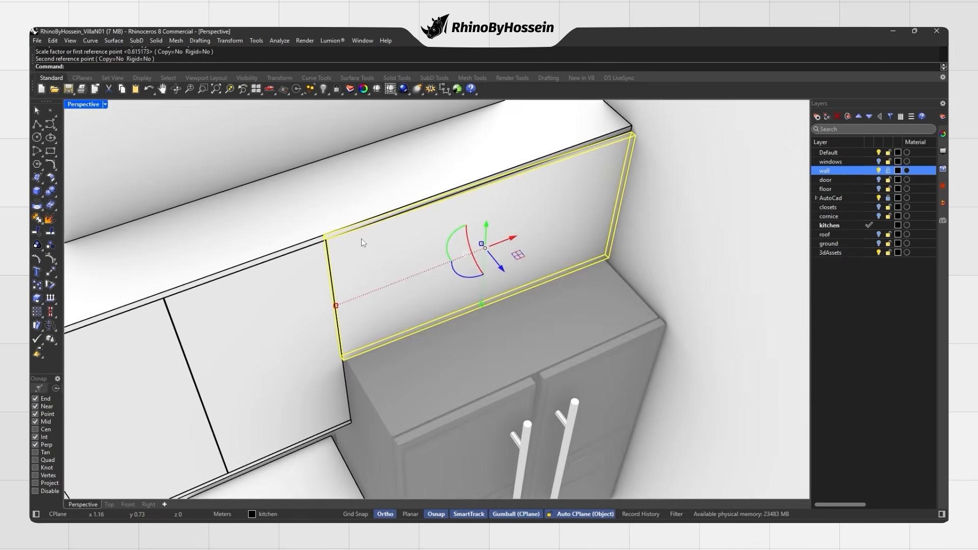
key("ctrl+z")
Widen the door above the refrigerator with Scale 1-D to span up to the upper shelf's corner at the side wall.
right_click(357, 239)
left_click(327, 238)
left_click(631, 128)
scroll(556, 214, "down", 5)
right_click_drag(556, 214, 410, 290)
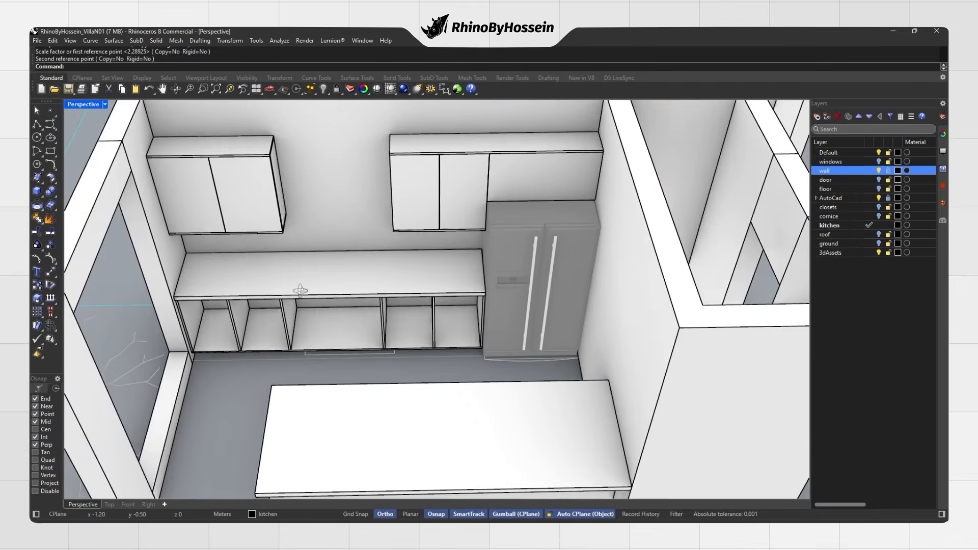
scroll(412, 332, "up", 5)
scroll(377, 334, "down", 5)
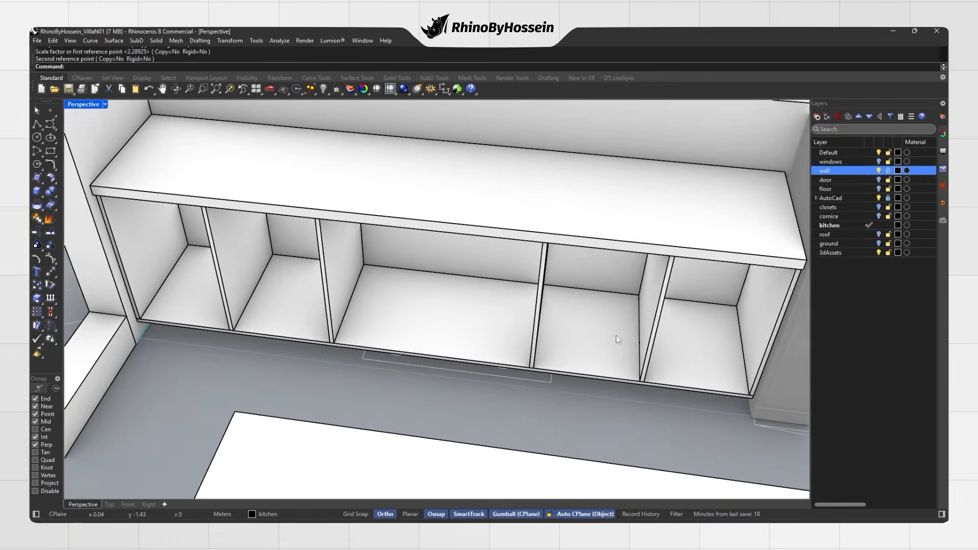
scroll(617, 342, "up", 5)
left_click(677, 360)
scroll(676, 361, "up", 3)
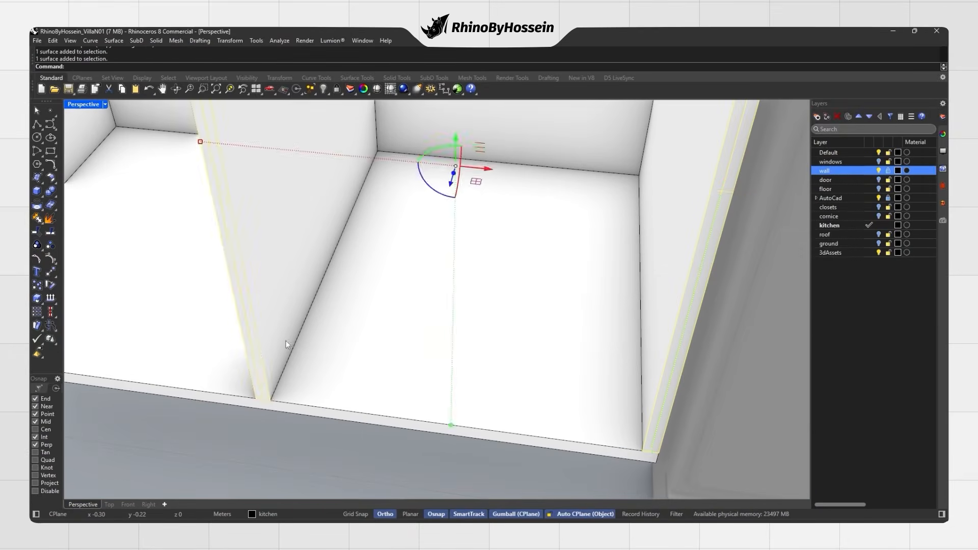
scroll(323, 328, "down", 3)
scroll(384, 316, "up", 3)
scroll(552, 333, "down", 3)
scroll(350, 317, "up", 4)
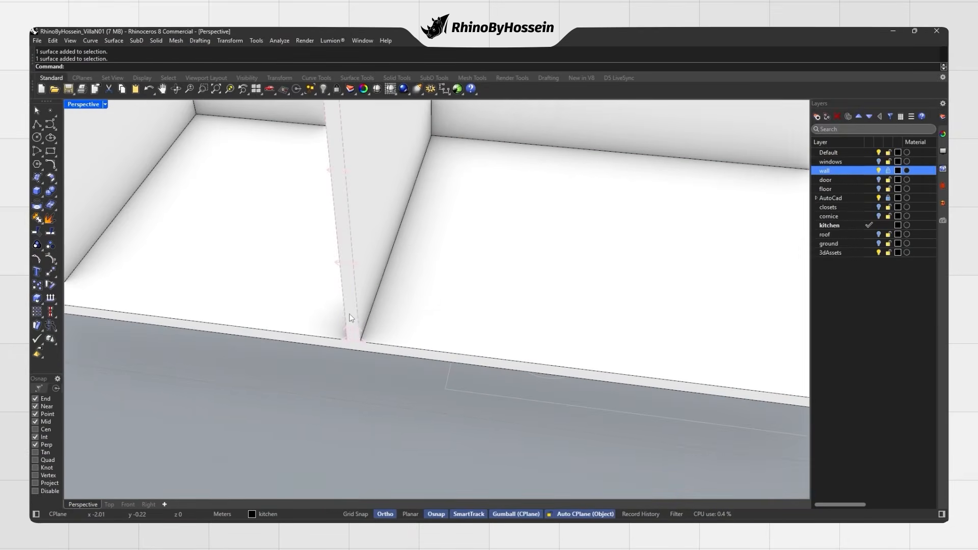
scroll(349, 318, "down", 4)
scroll(368, 316, "up", 4)
scroll(382, 342, "down", 2)
scroll(382, 342, "down", 2)
right_click_drag(382, 343, 375, 362)
key("Escape")
Hide the back counter's top slab to expose the front edges of the dividers below.
type("pl")
key("Return")
scroll(285, 259, "up", 2)
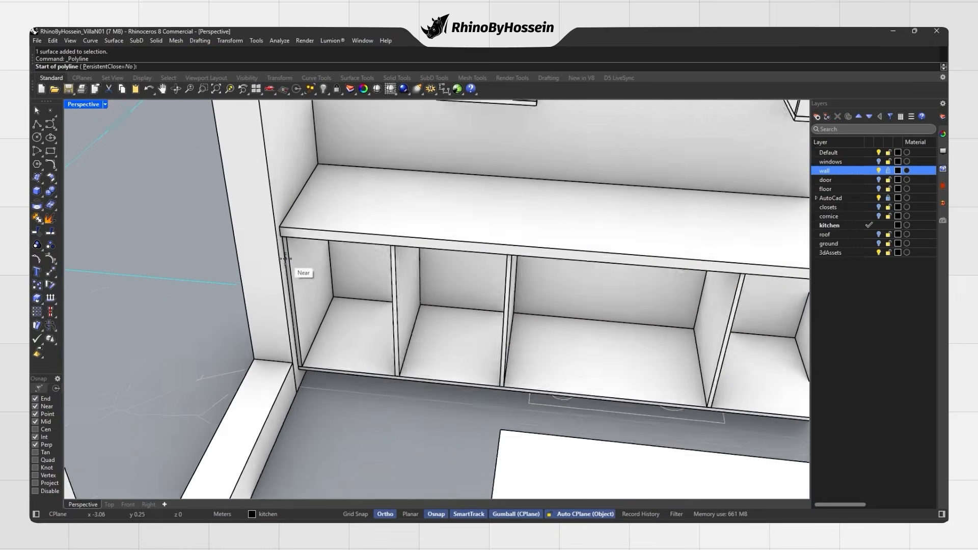
scroll(295, 239, "up", 2)
key("Escape")
right_click_drag(320, 195, 290, 192)
Trace a closed polyline around the first compartment's front, from the side panel's outer edge to the midline of the next divider.
left_click(36, 123)
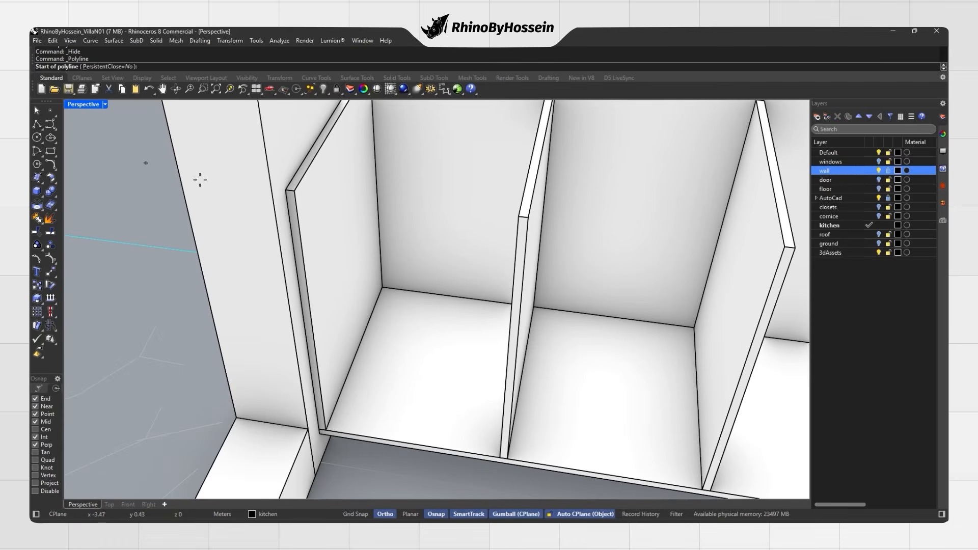
scroll(525, 227, "up", 3)
left_click(521, 212)
scroll(521, 219, "down", 5)
scroll(509, 400, "up", 5)
left_click(508, 398)
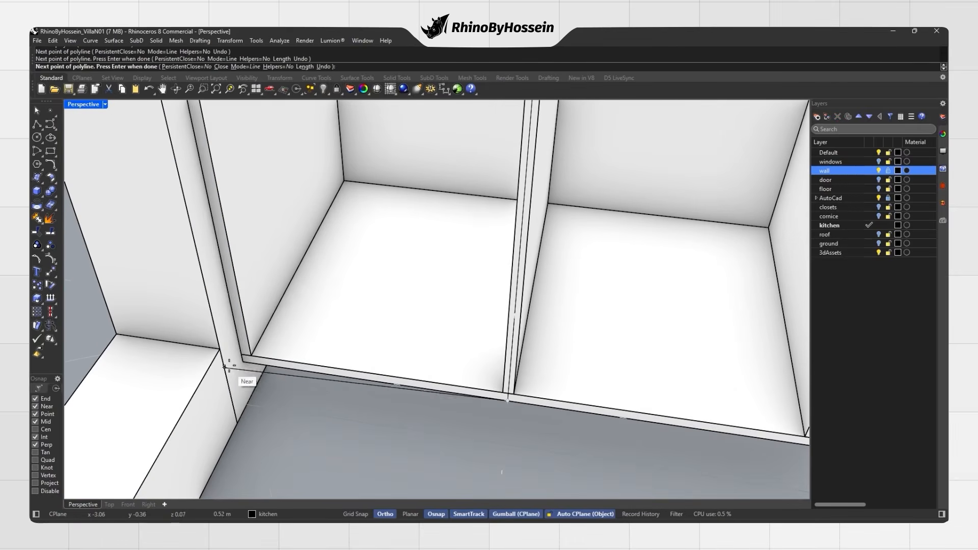
left_click(241, 361)
scroll(242, 360, "down", 5)
left_click(194, 142)
Offset the first compartment's outline inward by 0.001 m and delete the original outline.
left_click(228, 145)
type("o")
key("Return")
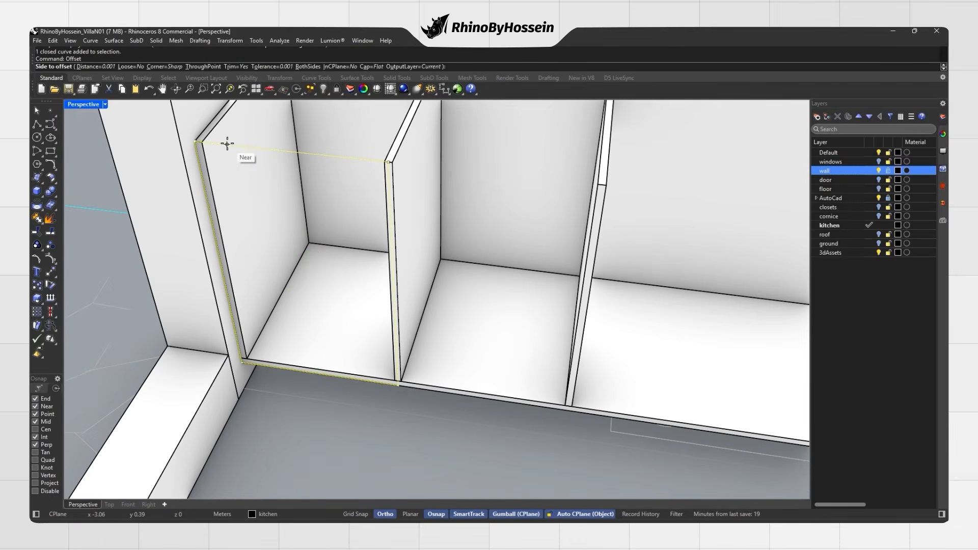
left_click(230, 166)
scroll(209, 155, "up", 5)
key("Delete")
Extrude the inner outline 0.02 m into a solid door and delete the leftover curve.
left_click(209, 154)
left_click(41, 195)
left_click(133, 210)
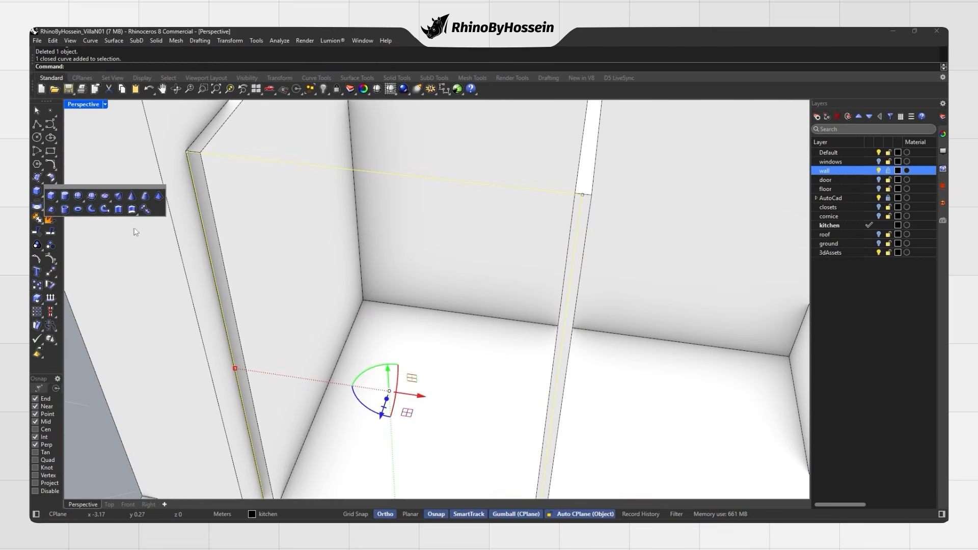
type(".02")
key("Return")
key("Delete")
Mirror the first door about the adjacent divider's front edge to cover the second compartment.
left_click(274, 228)
type("mi")
key("Return")
scroll(585, 194, "up", 2)
left_click(590, 192)
scroll(580, 255, "down", 3)
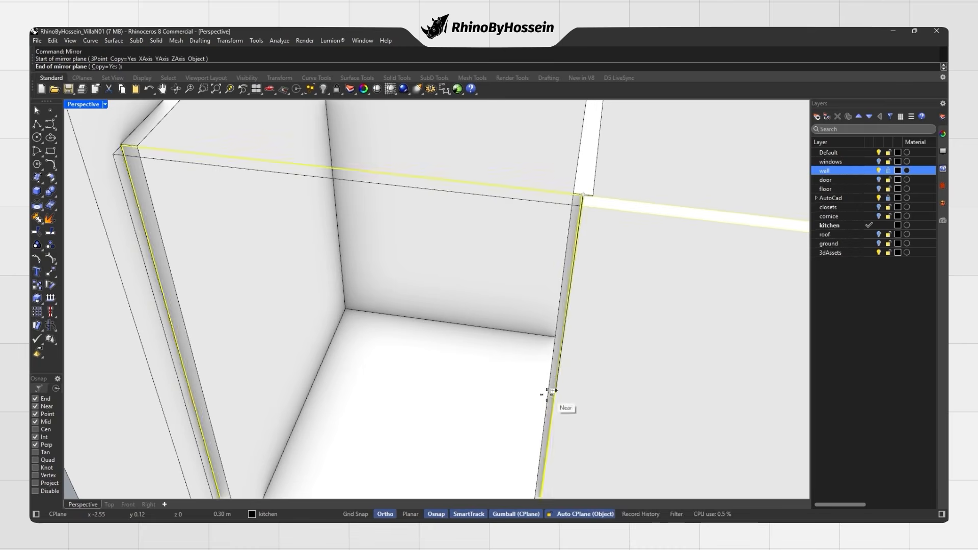
scroll(465, 332, "up", 3)
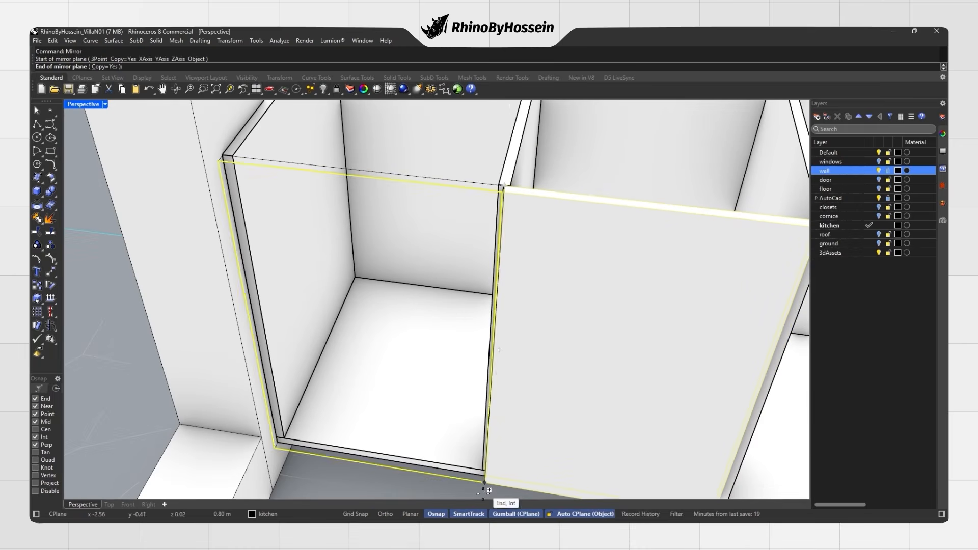
left_click(484, 491)
right_click_drag(571, 346, 432, 318, "shift")
scroll(435, 321, "down", 4)
key("Escape")
Try to reposition the mirrored door over the second compartment, and delete it.
scroll(540, 227, "up", 5)
right_click_drag(570, 226, 455, 279)
scroll(456, 281, "down", 4)
scroll(427, 279, "up", 3)
scroll(427, 279, "down", 2)
scroll(437, 279, "up", 2)
scroll(438, 277, "up", 6)
left_click(441, 257)
scroll(432, 258, "down", 6)
key("Escape")
left_click(390, 269)
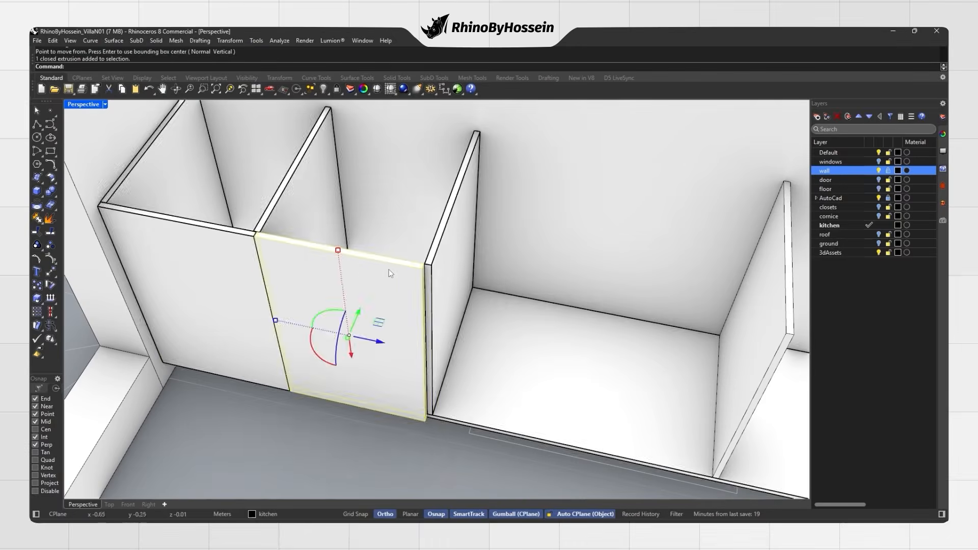
key("Delete")
Trace the upper edge and far side of the second compartment's front with a polyline from the first door's upper corner.
left_click(37, 125)
scroll(259, 227, "up", 6)
left_click(242, 234)
scroll(260, 242, "down", 5)
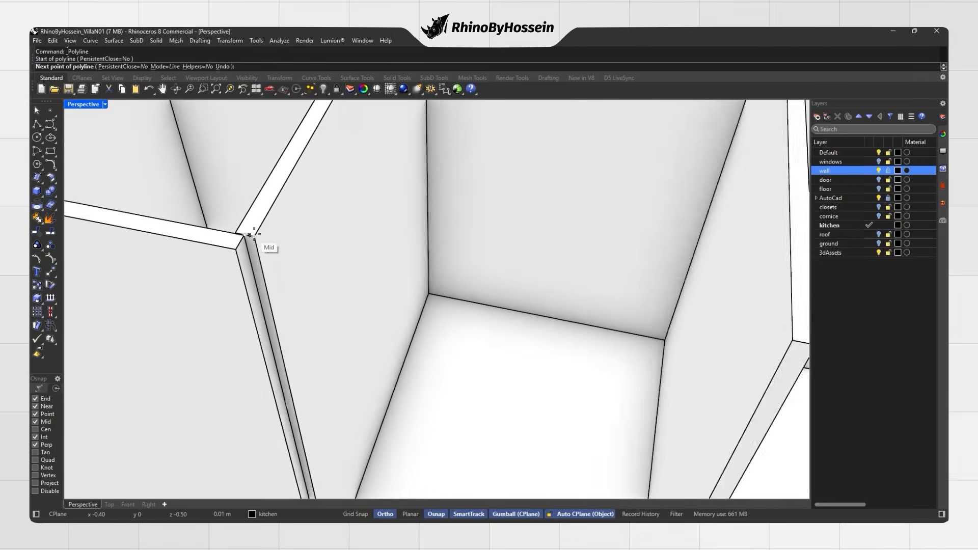
scroll(548, 260, "up", 5)
left_click(502, 420)
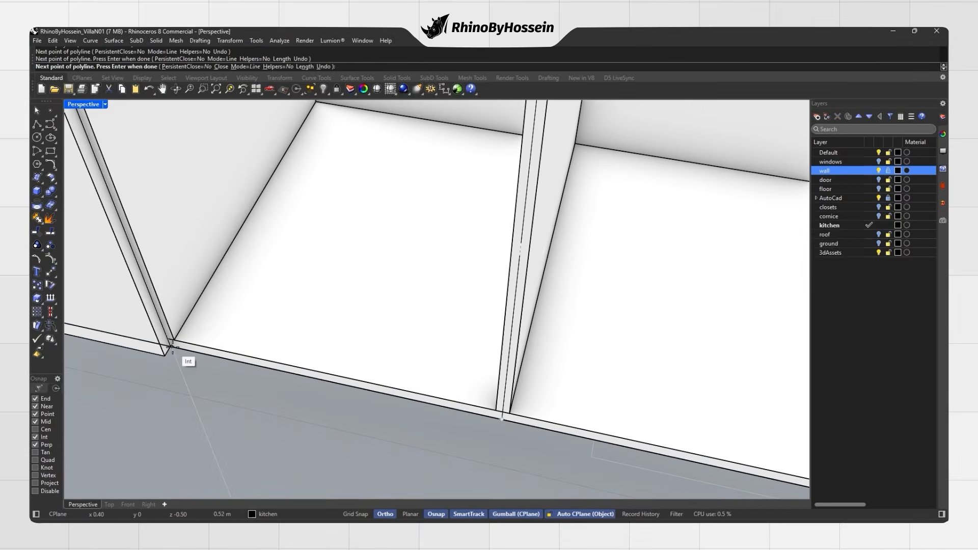
scroll(173, 348, "up", 3)
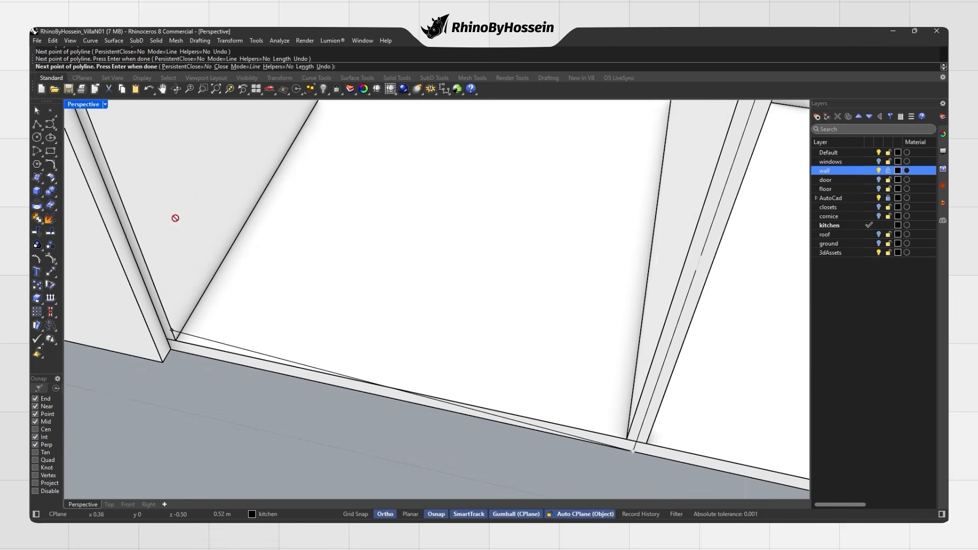
Switch to Shaded display and close the second compartment's outline through the lower corner beside the first door.
key("ctrl+alt+s")
left_click(202, 89)
left_click_drag(145, 379, 241, 311)
scroll(330, 319, "down", 5)
scroll(331, 319, "up", 4)
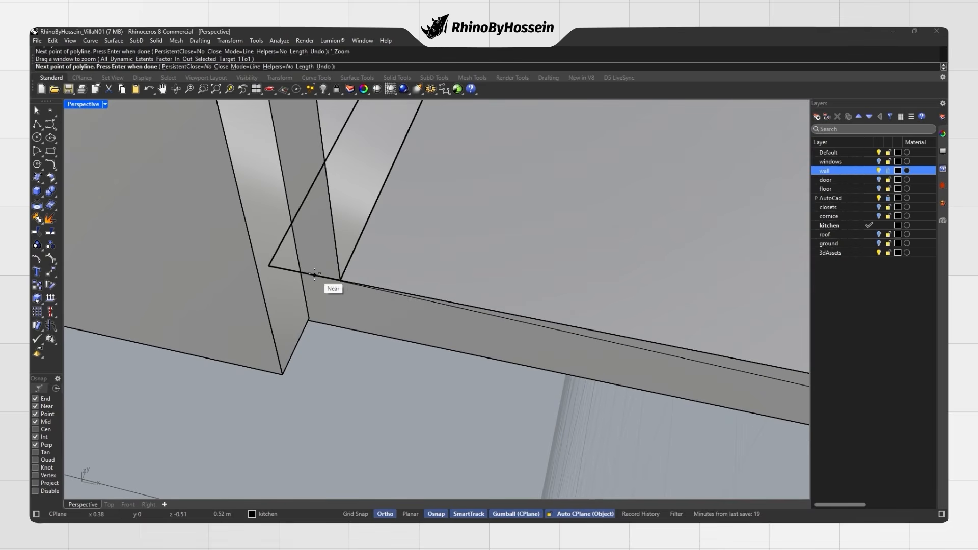
left_click(309, 320, "shift")
scroll(375, 423, "down", 6)
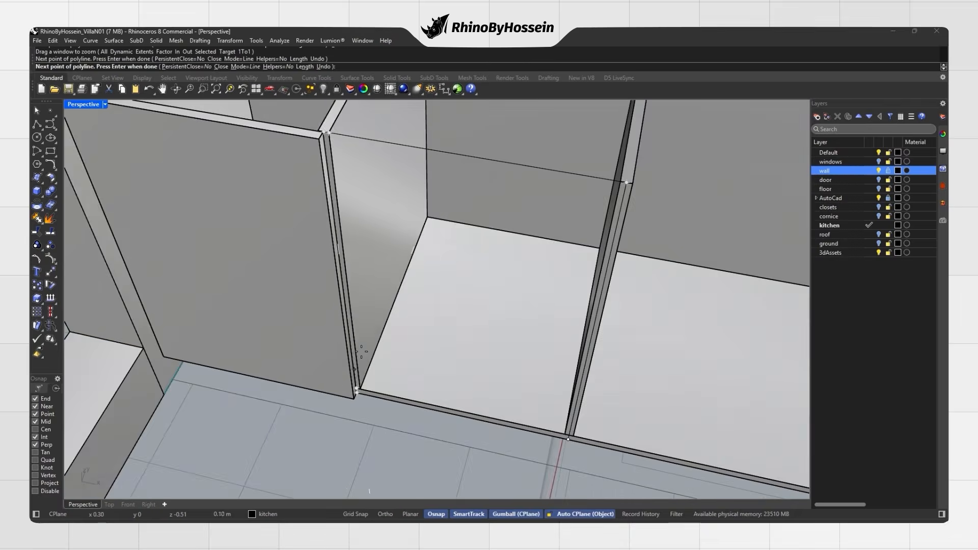
scroll(340, 128, "up", 5)
left_click(265, 156)
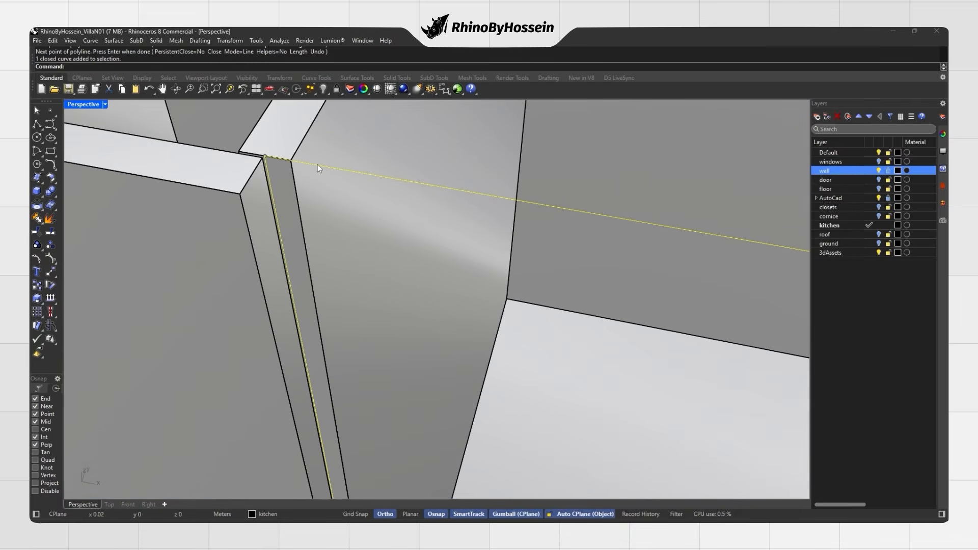
Keep only the inward offset of the second compartment's outline and extrude it into a solid door, deleting the leftover curve.
key("Delete")
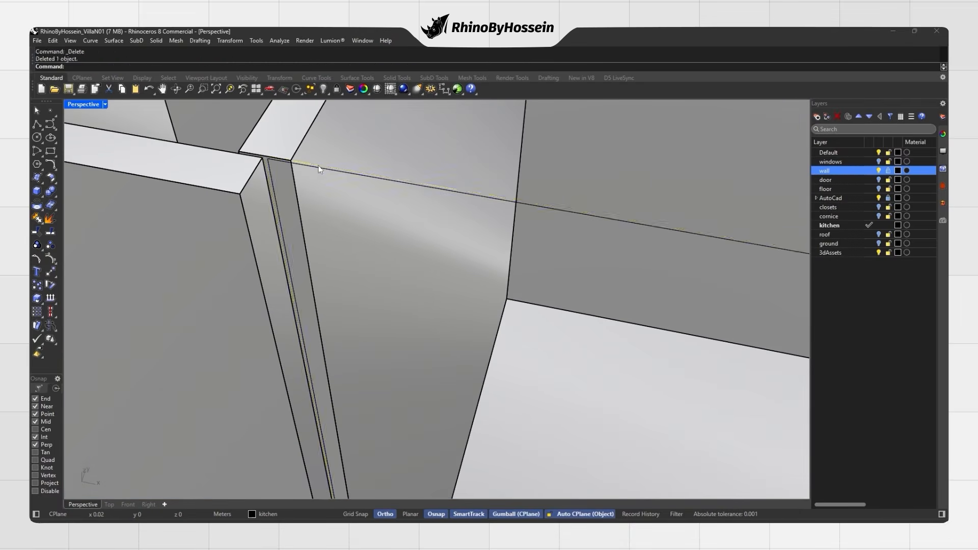
left_click(42, 196)
left_click(42, 196)
left_click(120, 209)
left_click(240, 193)
scroll(240, 194, "down", 4)
key("Delete")
scroll(256, 219, "down", 5)
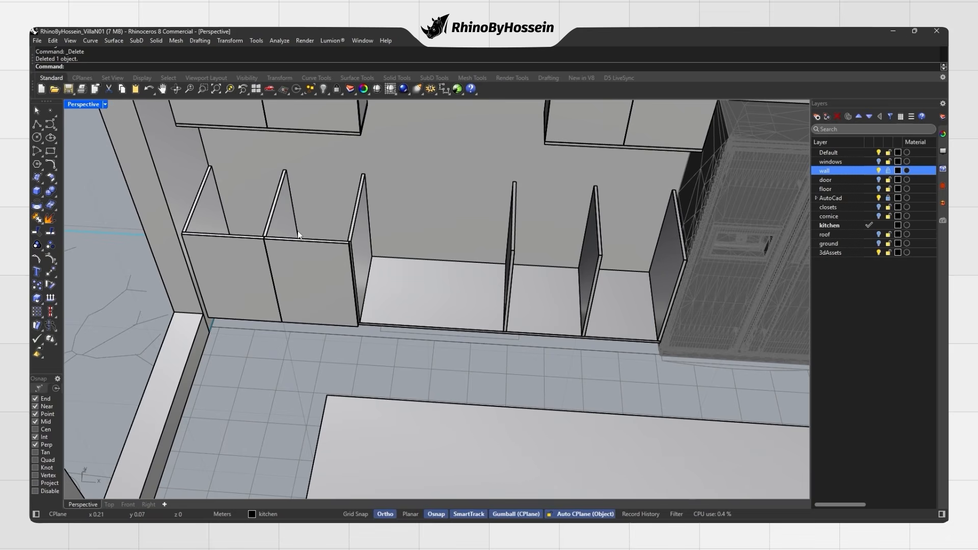
scroll(348, 244, "up", 7)
left_click(313, 254)
type("Mirror")
key("Return")
scroll(353, 229, "up", 8)
left_click(347, 236)
scroll(350, 236, "down", 10)
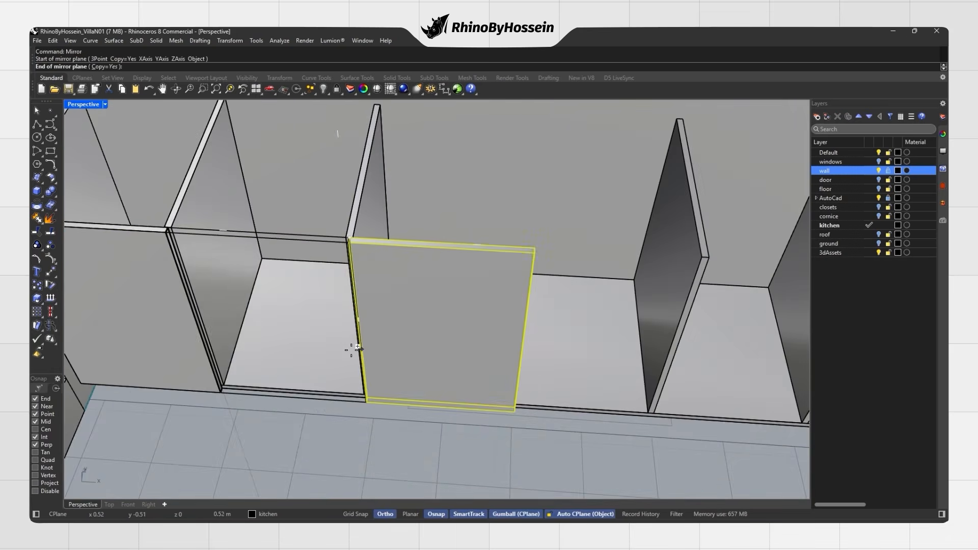
scroll(351, 345, "down", 2)
key("Escape")
Mirror both lower doors about the middle of the counter to cover the two compartments nearest the refrigerator.
left_click(198, 326, "shift")
key("space")
key("Escape")
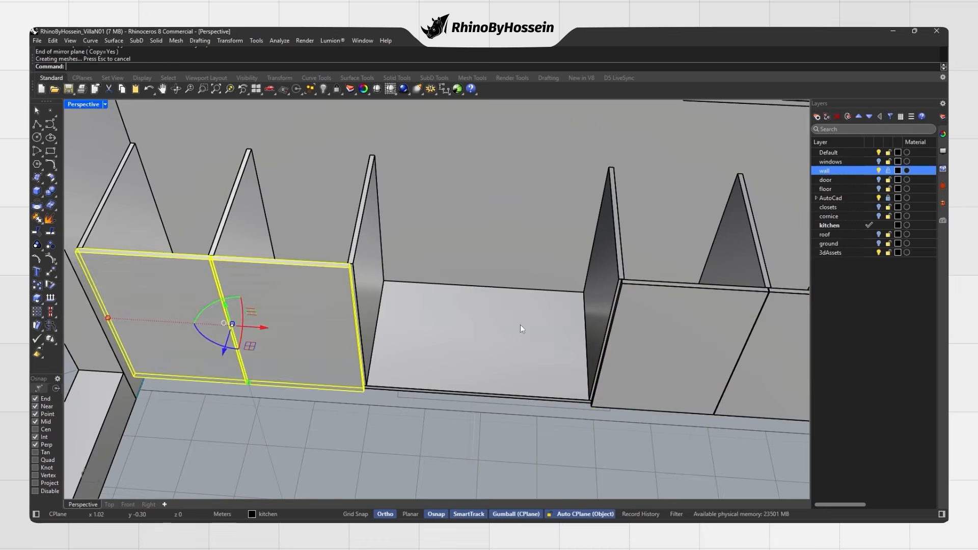
Copy the mirrored door beside the open middle compartment sideways by one door width into that compartment.
scroll(493, 308, "up", 10)
left_click(474, 262, "ctrl+shift")
scroll(474, 259, "down", 10)
right_click_drag(434, 271, 585, 268)
left_click(596, 276)
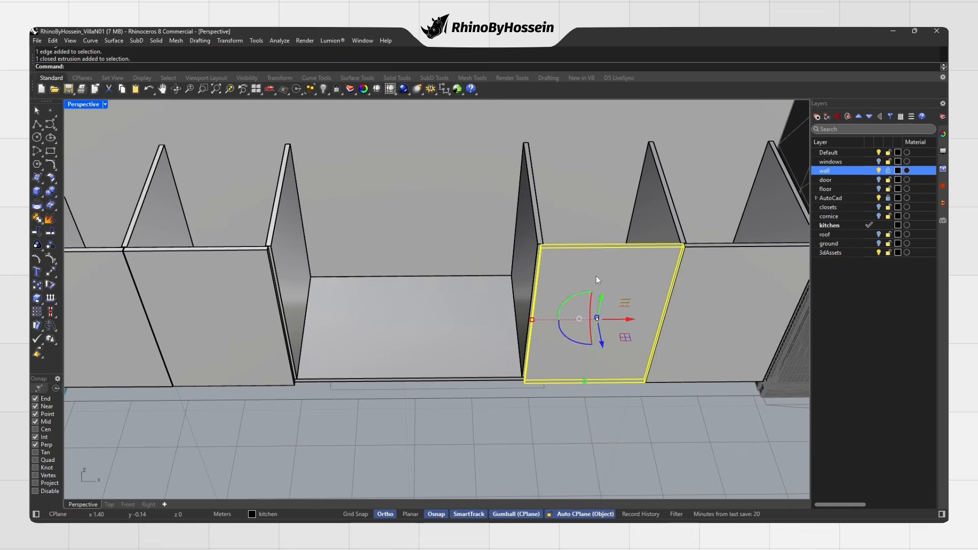
left_click(35, 287)
scroll(663, 249, "up", 10)
left_click(727, 247)
left_click(234, 249)
scroll(234, 251, "down", 5)
right_click_drag(235, 254, 433, 265, "shift")
key("Escape")
Switch to a see-through display and move the copied door's free side face to the middle of the open compartment.
scroll(491, 230, "down", 4)
left_click(506, 341, "ctrl+shift")
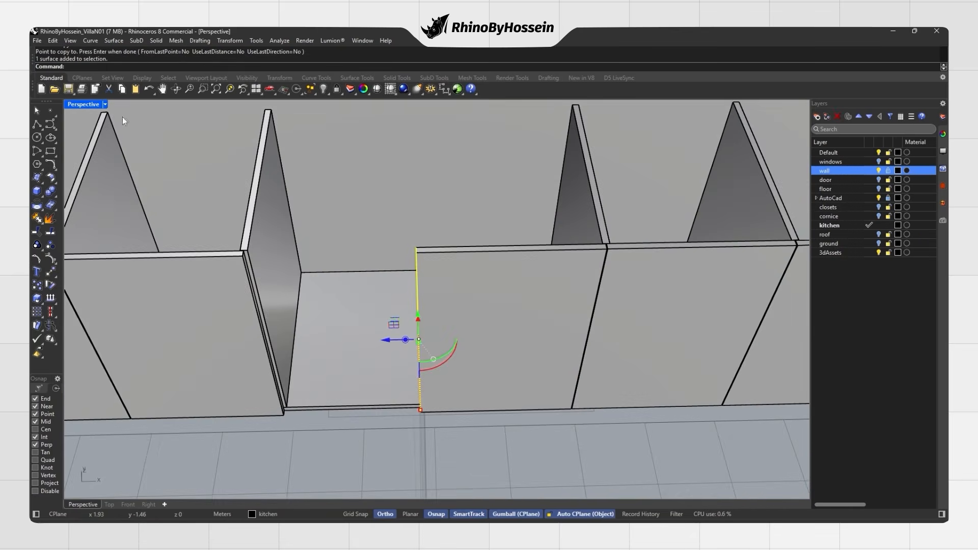
left_click(105, 104)
left_click(98, 172)
left_click(50, 272)
scroll(433, 420, "up", 8)
right_click_drag(433, 421, 461, 293)
left_click(512, 358)
left_click(524, 345)
scroll(531, 354, "down", 5)
Shift the copied door's free side face by -0.002 m.
left_click(476, 320)
type("-.002")
key("Return")
key("Escape")
Mirror the adjusted door about the midline of the middle compartment, setting the mirror plane in the Front view.
scroll(477, 321, "down", 6)
left_click(476, 356)
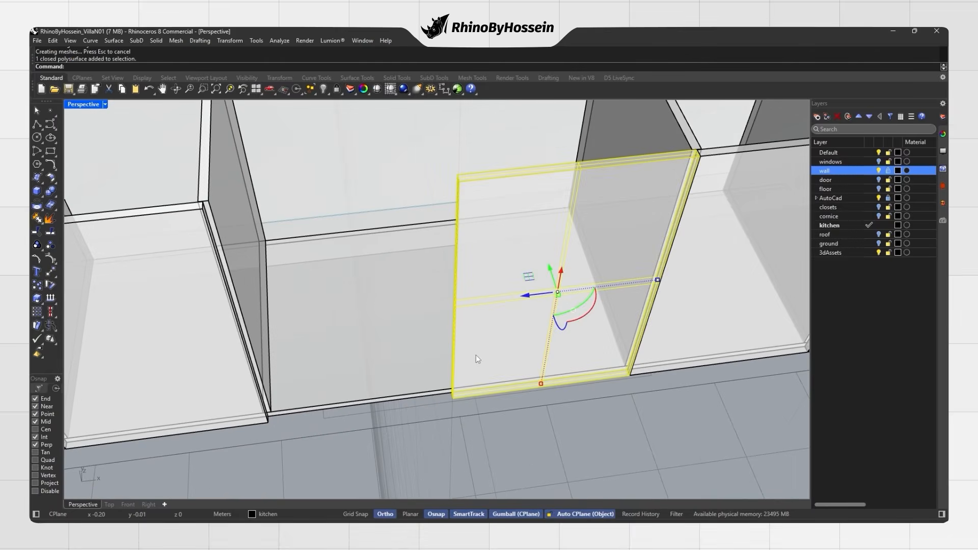
type("mi")
key("Return")
left_click(449, 391)
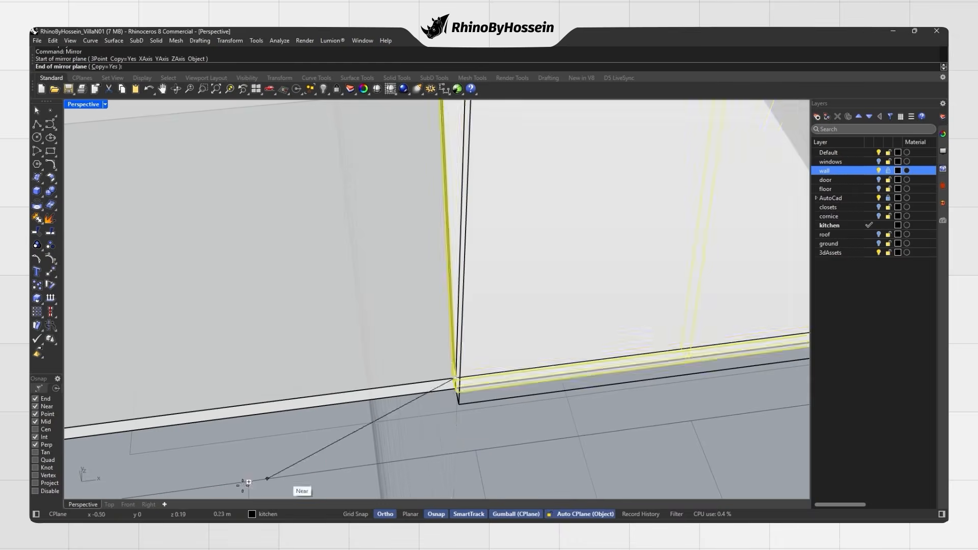
key("ctrl+F2")
scroll(471, 356, "down", 10)
scroll(271, 388, "up", 4)
left_click(272, 388)
Return to the Perspective view in Arctic display and show the hidden countertop again.
left_click(83, 505)
right_click_drag(279, 353, 265, 346)
key("ctrl+alt+a")
key("Escape")
scroll(520, 351, "down", 5)
right_click(323, 89)
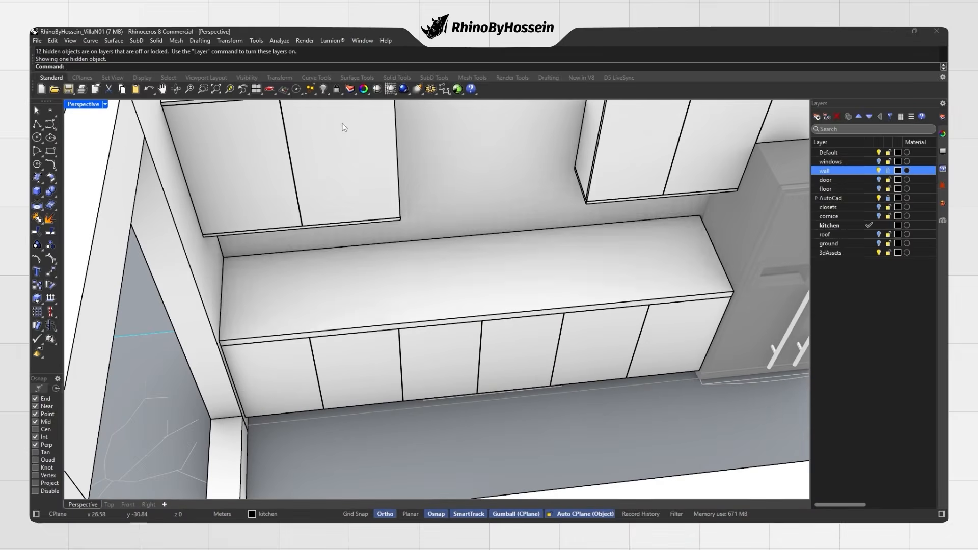
scroll(428, 285, "down", 6)
right_click_drag(433, 316, 552, 347)
scroll(482, 347, "up", 3)
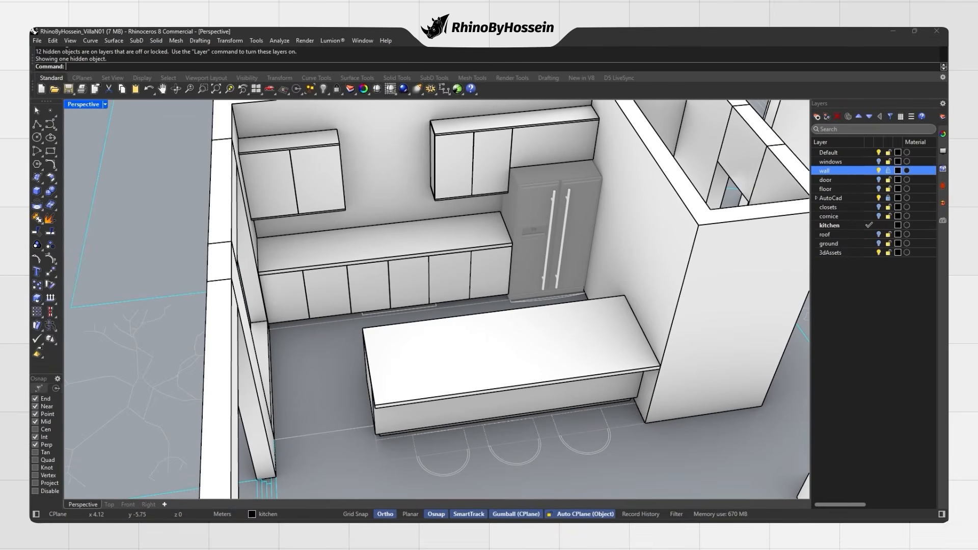
Switch to the RhinoByHossein_VillaN01_3dModels file and copy the gas cooktop model.
mouse_move(574, 532)
left_click(526, 484)
right_click_drag(326, 295, 447, 318)
key("Escape")
scroll(444, 331, "up", 8)
left_click(443, 341)
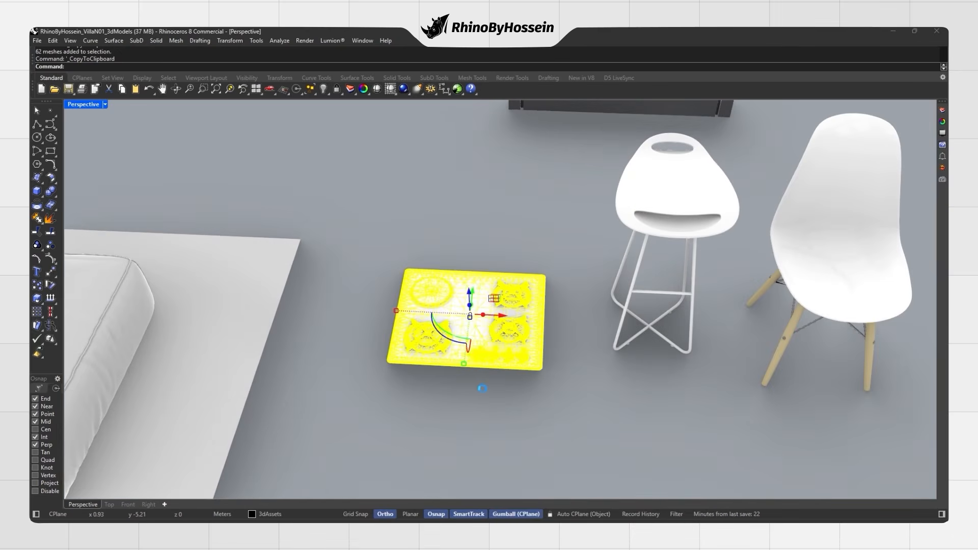
Paste the cooktop into the RhinoByHossein_VillaN01 file and move it in plan to its place on the back counter.
left_click(538, 476)
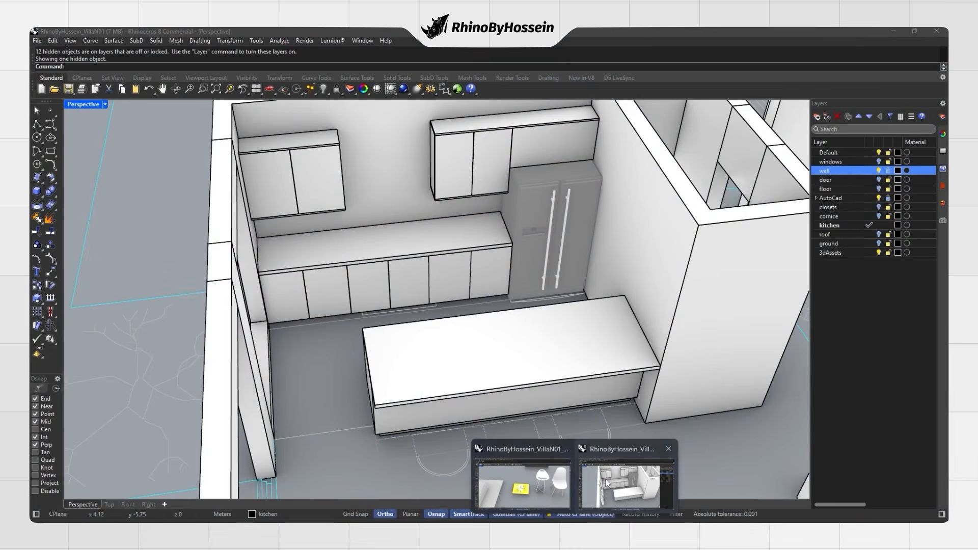
key("ctrl+v")
key("ctrl+F1")
scroll(466, 366, "down", 10)
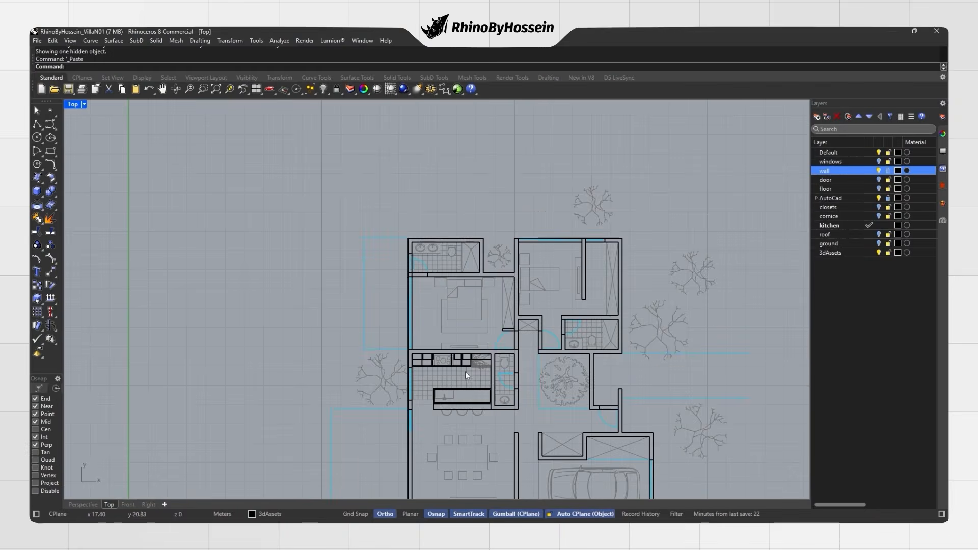
scroll(364, 321, "up", 3)
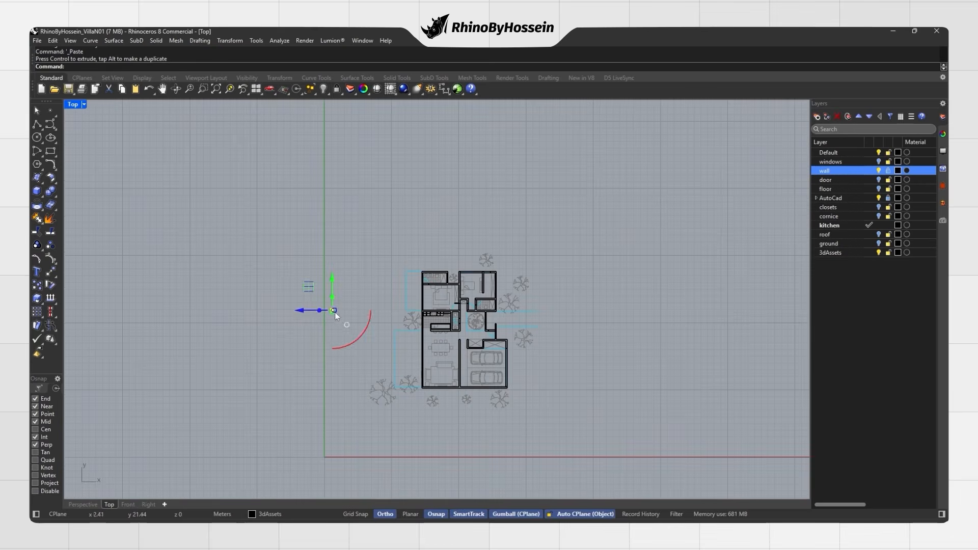
scroll(433, 314, "up", 15)
left_click_drag(483, 268, 482, 324)
left_click_drag(458, 360, 380, 361)
left_click(82, 505)
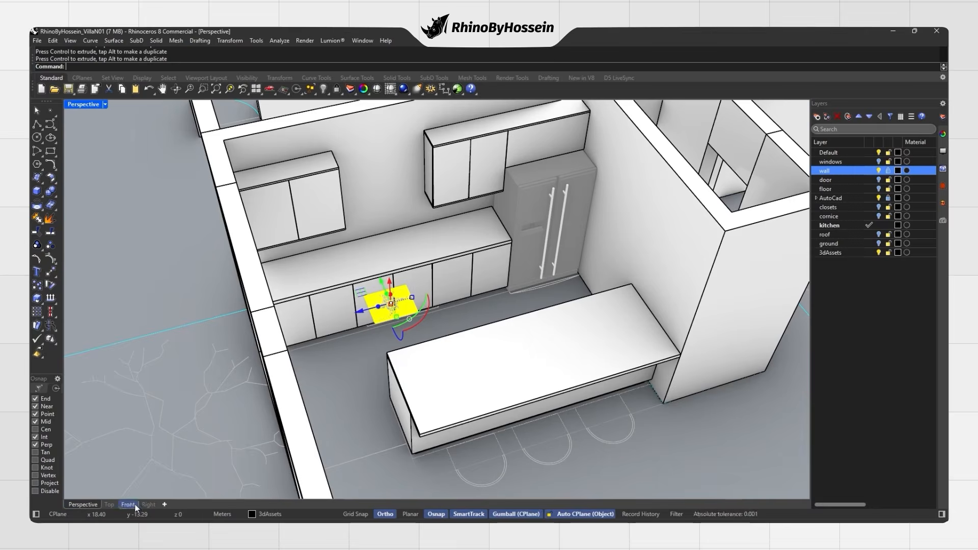
Align the bottom of the cooktop with the top of the back countertop in the Front view and return to the Perspective view.
left_click(135, 506)
scroll(245, 258, "up", 5)
left_click(137, 66)
left_click(259, 264)
left_click(83, 504)
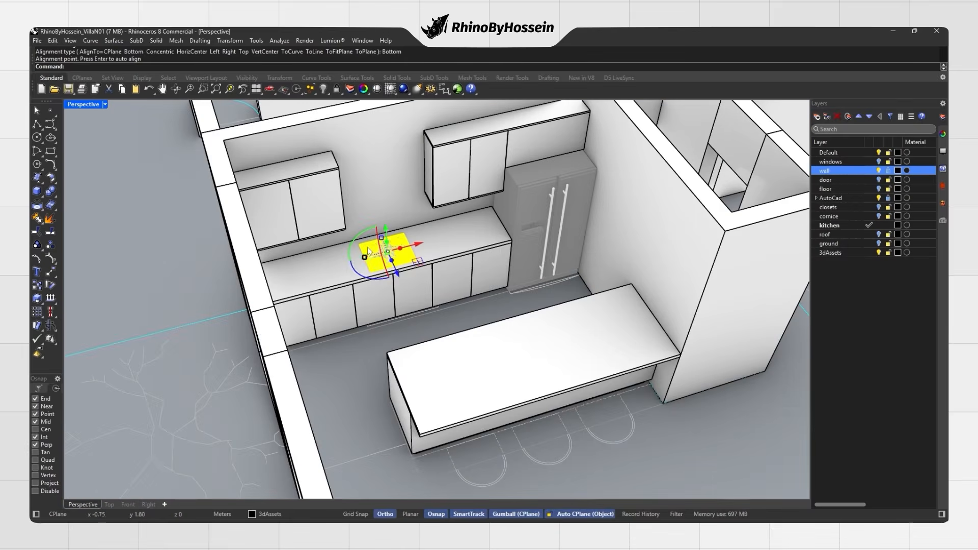
scroll(392, 262, "up", 5)
scroll(460, 429, "down", 4)
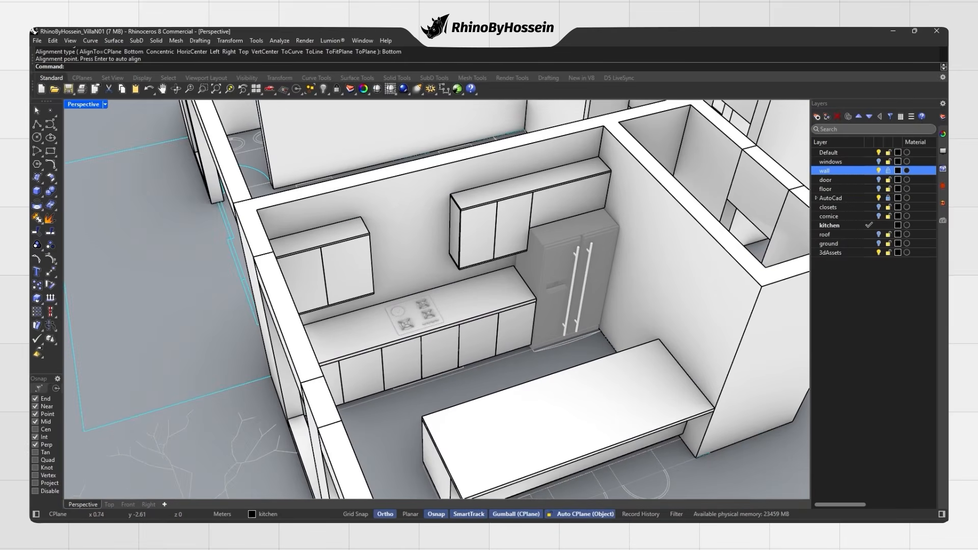
Copy the range hood model from the RhinoByHossein_VillaN01_3dModels file and paste it into the RhinoByHossein_VillaN01 file.
mouse_move(575, 530)
left_click(527, 475)
left_click(526, 442)
scroll(463, 374, "down", 8)
left_click(686, 399)
mouse_move(574, 530)
left_click(623, 476)
right_click_drag(481, 342, 426, 341)
key("ctrl+v")
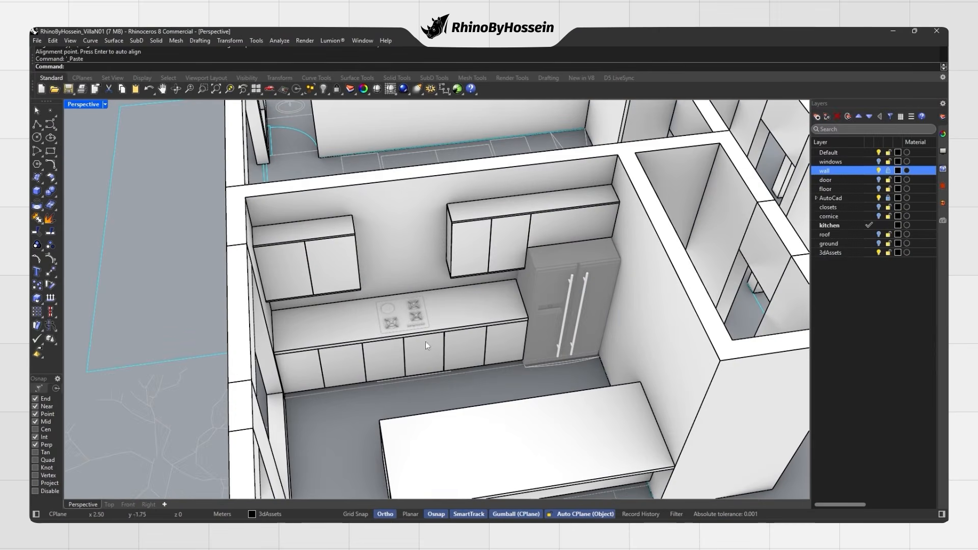
Move the range hood over the cooktop in plan, using the Front and Top views.
left_click(128, 504)
scroll(426, 360, "down", 15)
scroll(318, 358, "up", 4)
left_click_drag(158, 349, 446, 348)
left_click(83, 504)
left_click(109, 504)
scroll(391, 316, "down", 16)
scroll(392, 373, "up", 6)
left_click_drag(391, 373, 392, 202)
scroll(388, 219, "up", 17)
left_click_drag(440, 300, 418, 213)
left_click(83, 505)
Raise the range hood above the cooktop and fine-tune its position between the wall cabinets.
right_click_drag(397, 311, 429, 338, "shift")
left_click_drag(428, 344, 427, 259)
right_click_drag(427, 261, 415, 200)
right_click_drag(415, 199, 414, 245, "shift")
right_click_drag(414, 245, 409, 219)
scroll(409, 224, "up", 4)
left_click_drag(367, 263, 372, 265)
left_click_drag(410, 236, 409, 260)
right_click_drag(409, 260, 379, 251)
Extend the range hood's duct by moving only its upper mesh section up to the top of the wall.
right_click_drag(376, 175, 394, 227)
left_click(388, 158)
left_click_drag(360, 243, 437, 381, "ctrl+shift")
right_click_drag(435, 351, 422, 267)
left_click_drag(414, 228, 415, 162)
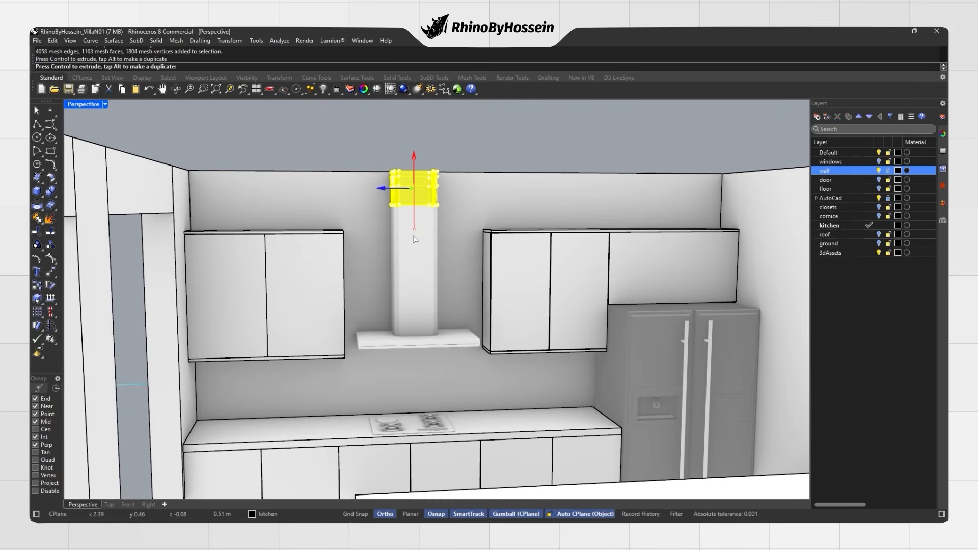
key("Escape")
Draw a rectangle in the Top view over the sink outline at the free end of the island.
scroll(418, 264, "down", 2)
right_click_drag(418, 264, 475, 394)
scroll(475, 395, "up", 3)
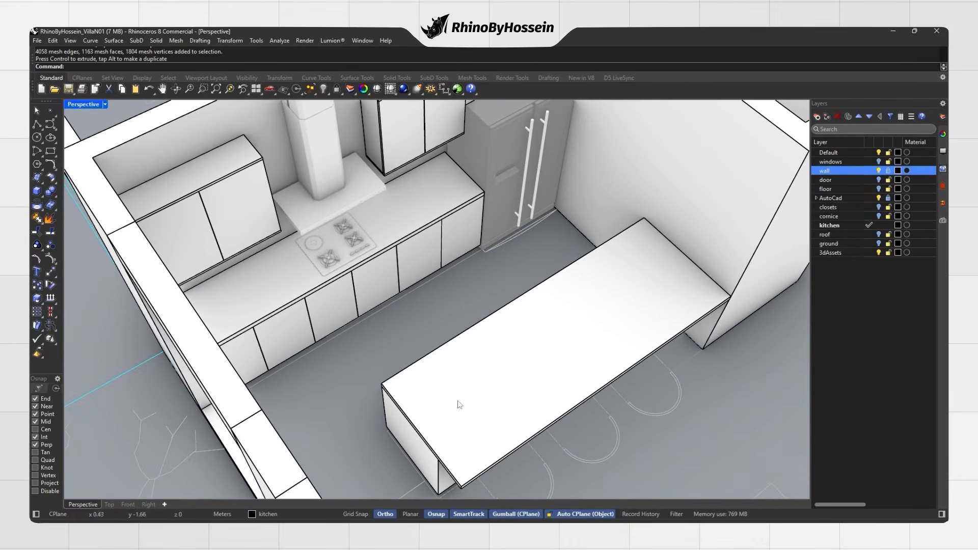
right_click_drag(227, 479, 398, 388)
scroll(311, 342, "down", 5)
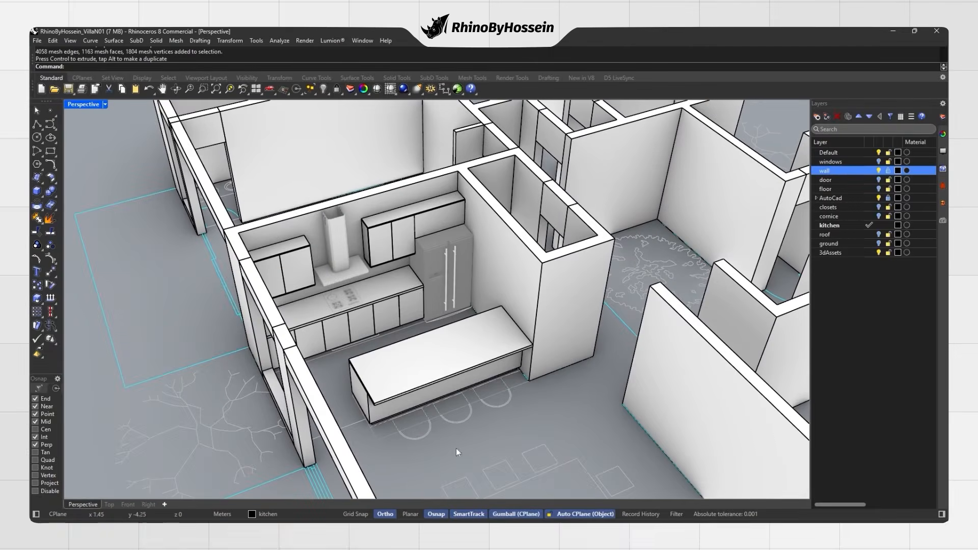
left_click(109, 504)
scroll(420, 283, "up", 5)
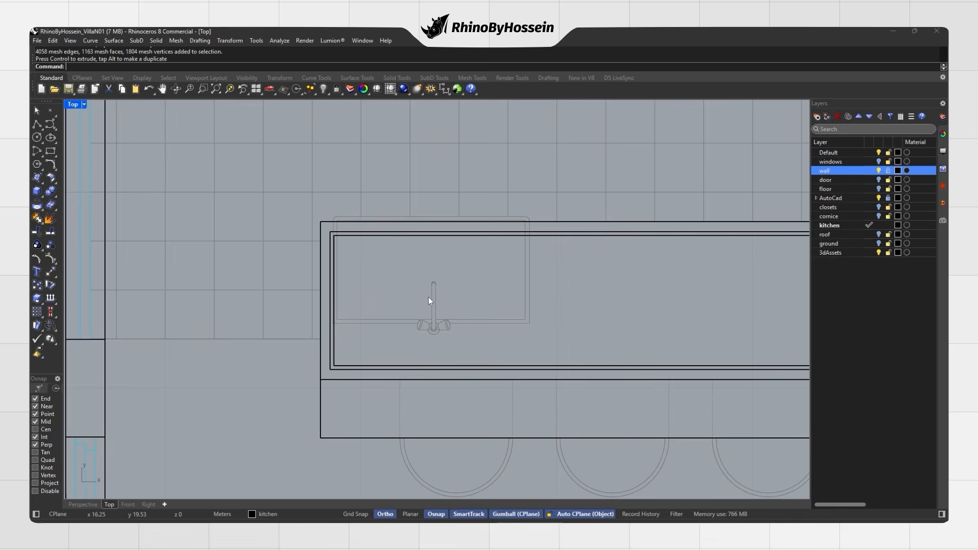
left_click(51, 152)
scroll(525, 324, "up", 2)
left_click(524, 323)
scroll(232, 160, "up", 3)
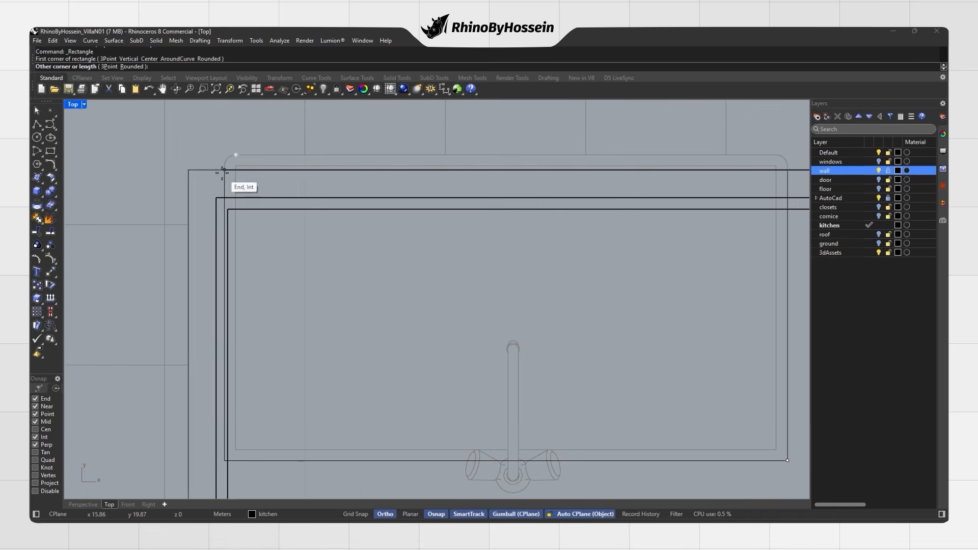
left_click(222, 155)
Fillet the two corners of the sink rectangle at the island's cabinet-side edge with a radius of 0.02.
left_click(51, 165)
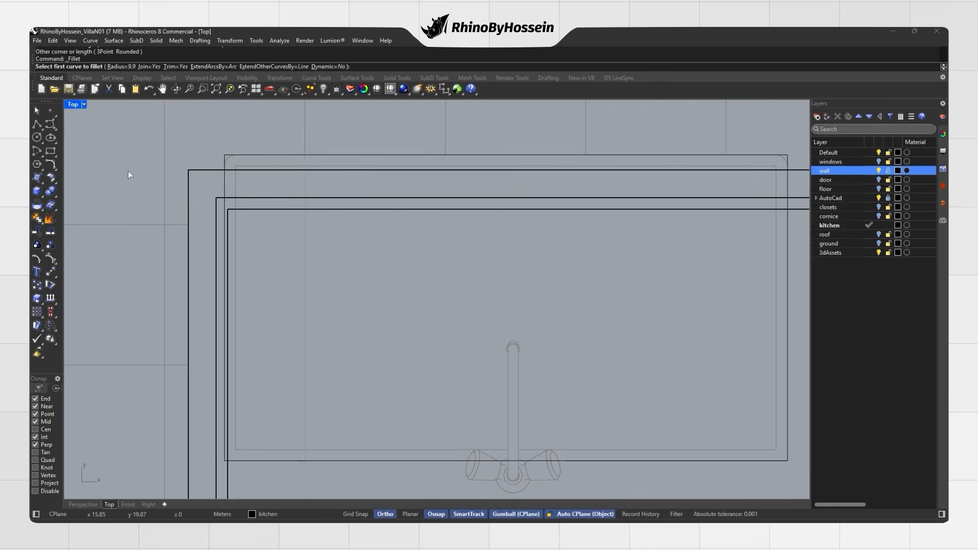
type(".01")
key("Return")
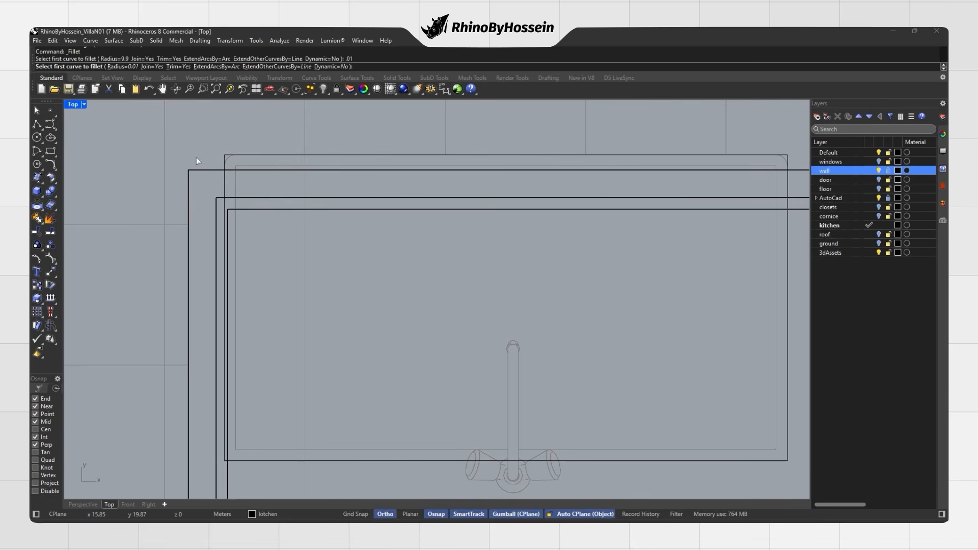
scroll(232, 156, "up", 3)
type(".002")
key("Return")
type(".02")
key("Return")
left_click(228, 151)
scroll(227, 151, "down", 6)
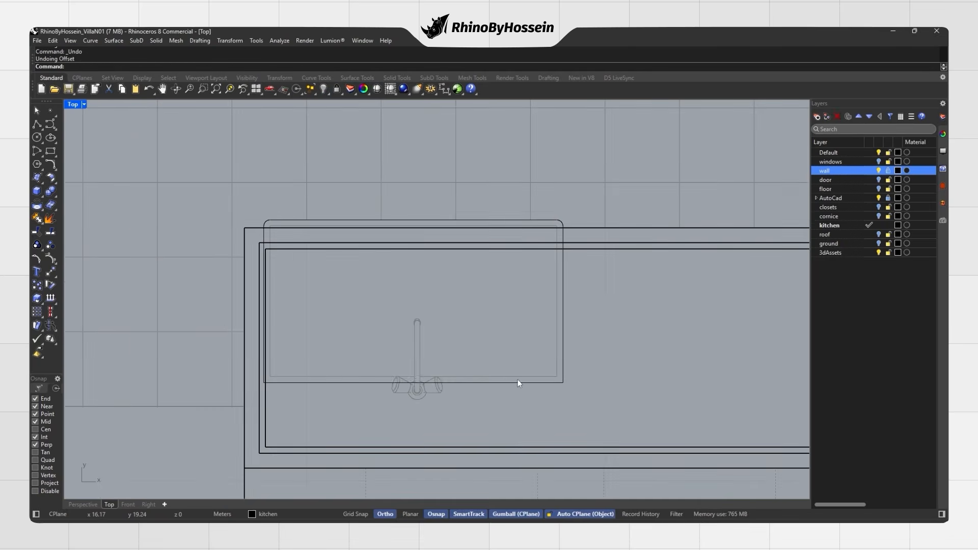
Move the sink outline vertically from the floor up to the top of the island countertop.
left_click(347, 383)
left_click_drag(443, 301, 449, 304)
left_click(83, 504)
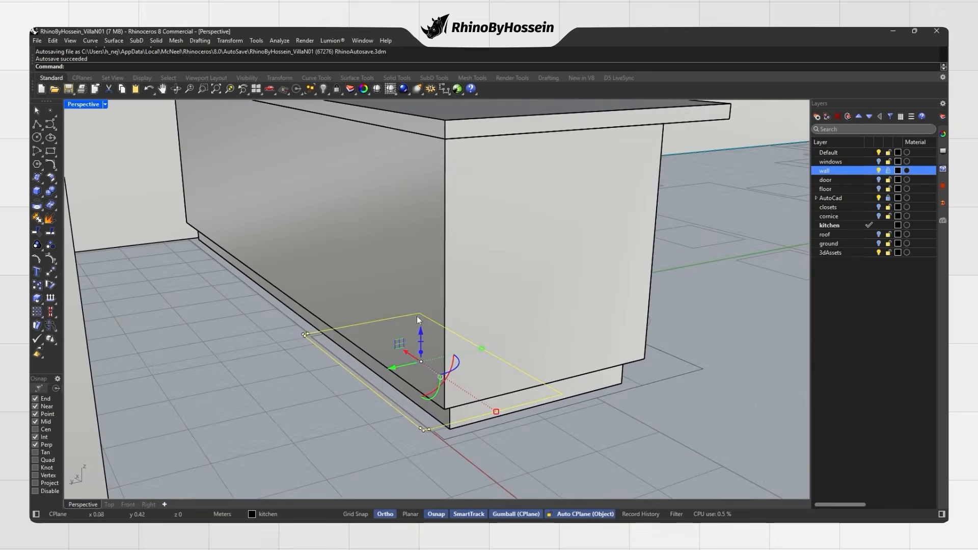
left_click(229, 41)
left_click(275, 185)
left_click(468, 321)
left_click(474, 198)
Extrude the sink outline downward into a 0.2 m deep solid and delete the outline curve.
scroll(443, 131, "up", 1)
left_click(37, 191)
left_click(118, 209)
type(".2")
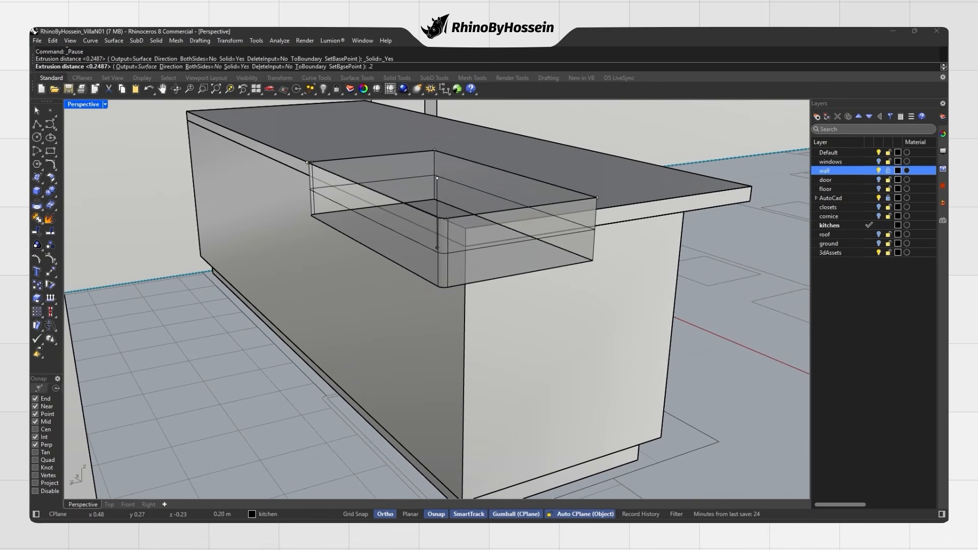
type("5")
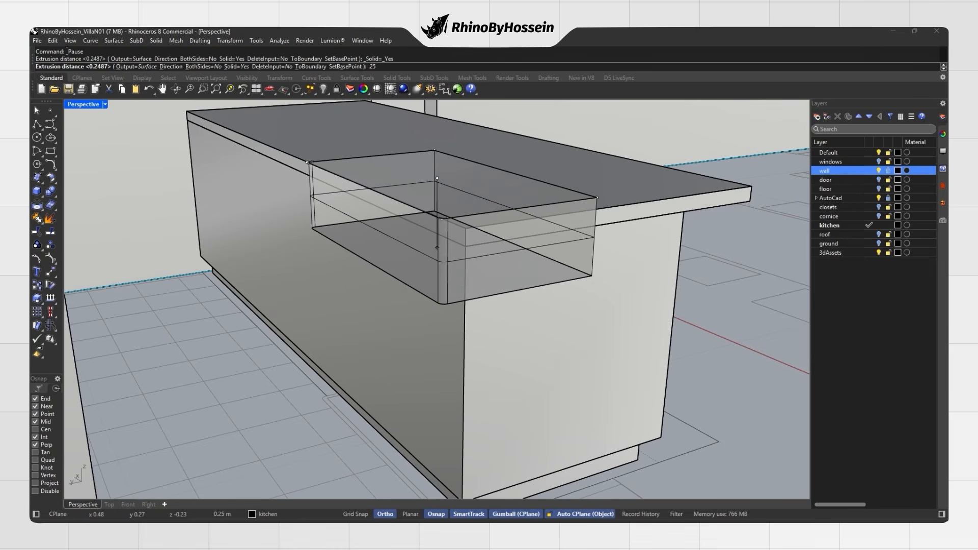
key("Return")
scroll(334, 256, "up", 5)
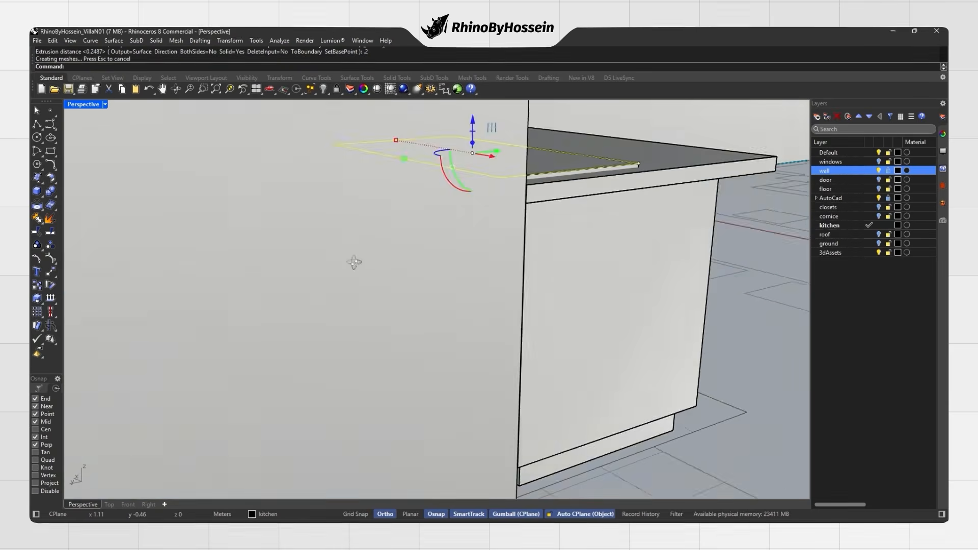
scroll(349, 262, "down", 5)
key("Delete")
Split the island countertop and body with the sink solid using a Boolean operation and delete the cut-out pieces.
scroll(405, 310, "up", 5)
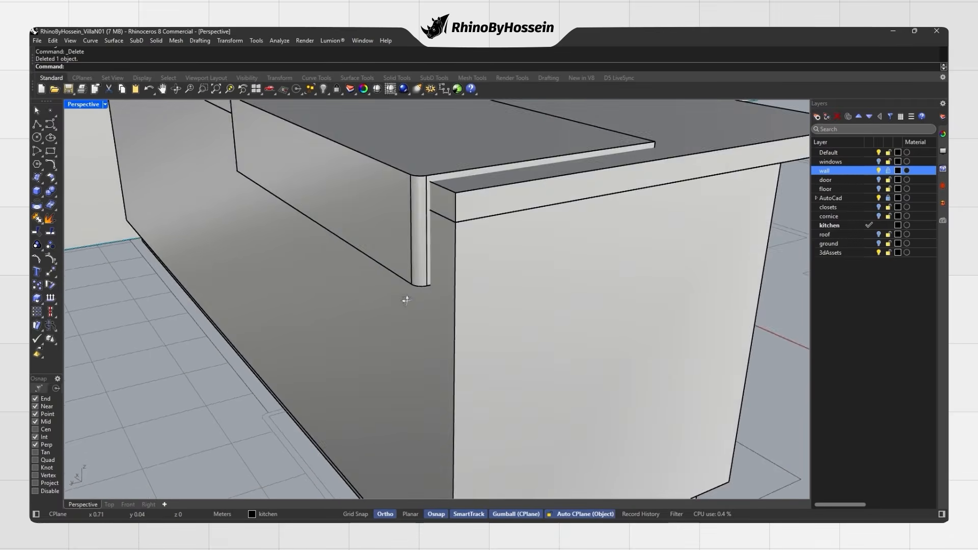
right_click_drag(406, 301, 423, 295)
left_click(481, 386)
left_click(476, 403, "shift")
left_click(54, 195)
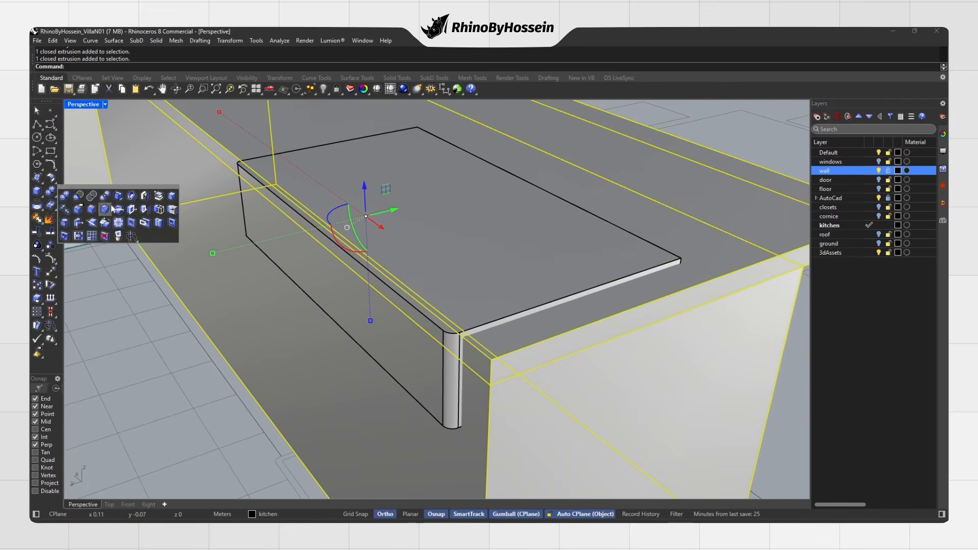
left_click(112, 206)
left_click(454, 353)
left_click(462, 345)
left_click(487, 370)
key("Delete")
left_click(463, 377)
left_click(497, 410)
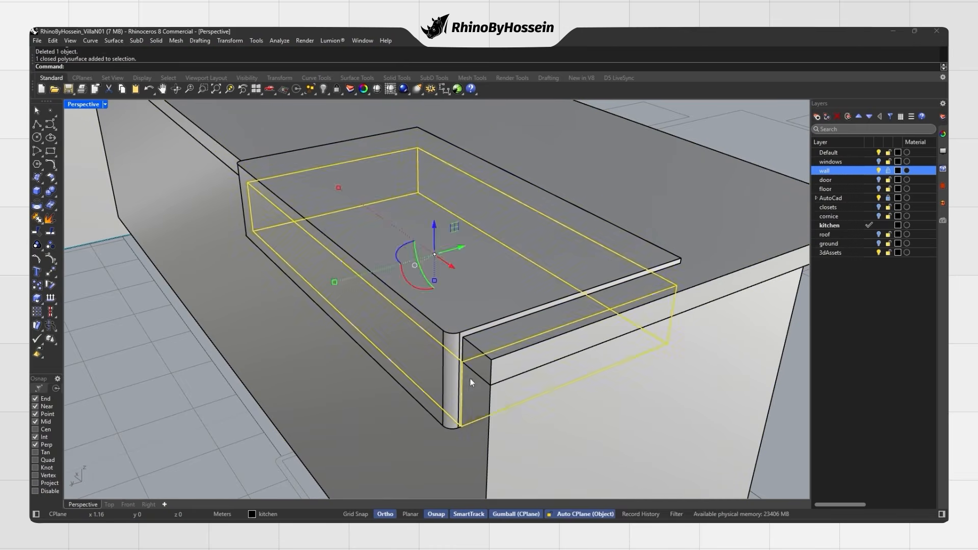
key("Delete")
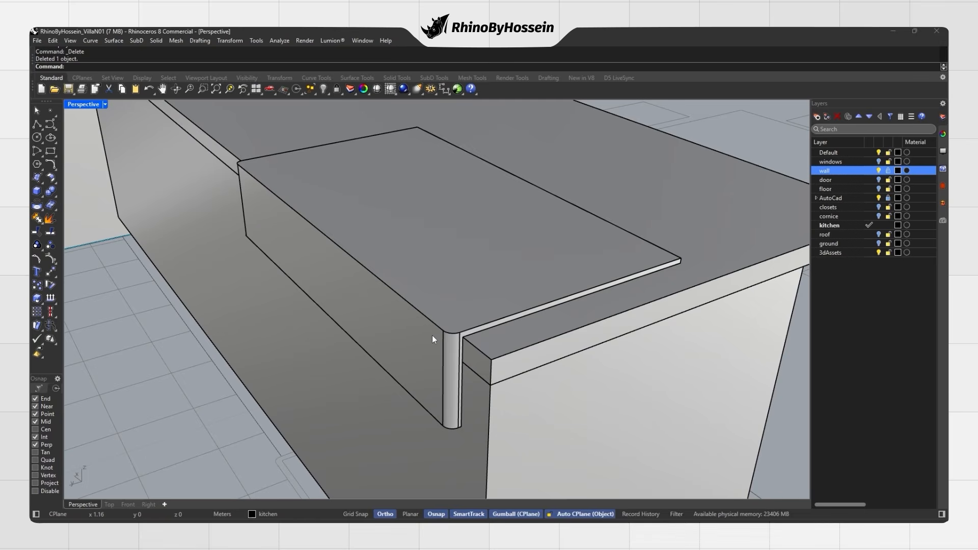
Delete the top face of the sink solid to open the basin.
left_click(450, 285, "ctrl+shift")
key("Delete")
right_click_drag(450, 286, 449, 310)
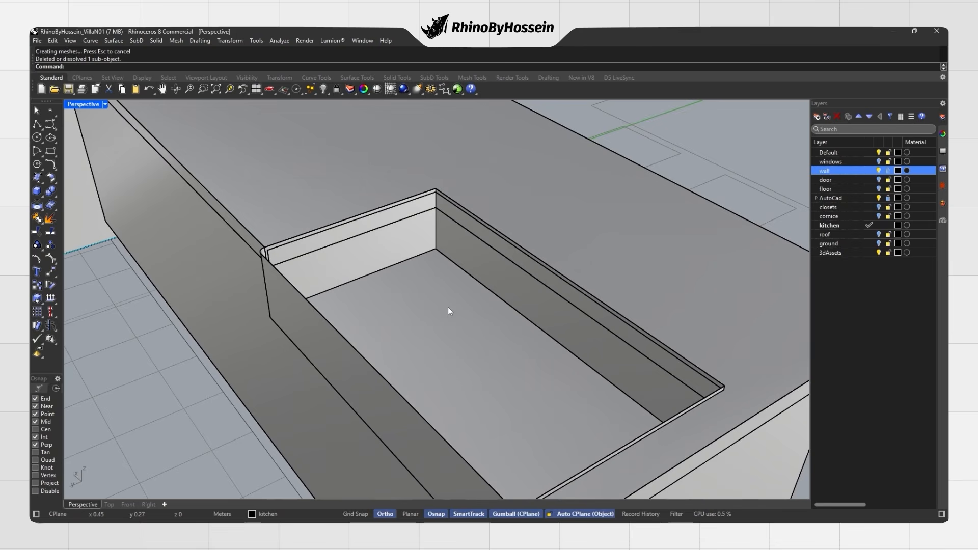
Offset the open sink basin inward with OffsetSrf into a 0.02 m thick solid and show the Perspective view in Rendered display.
left_click(328, 331)
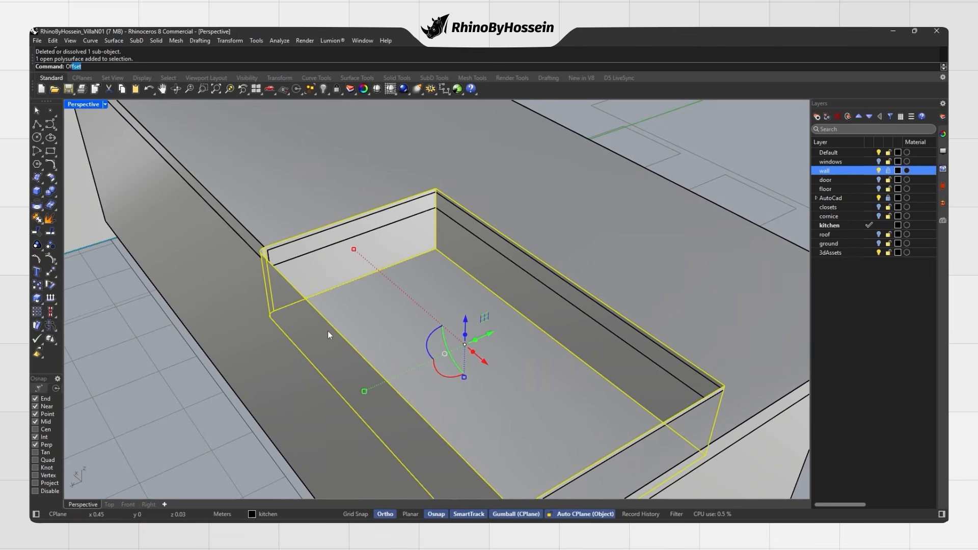
key("Down")
key("Return")
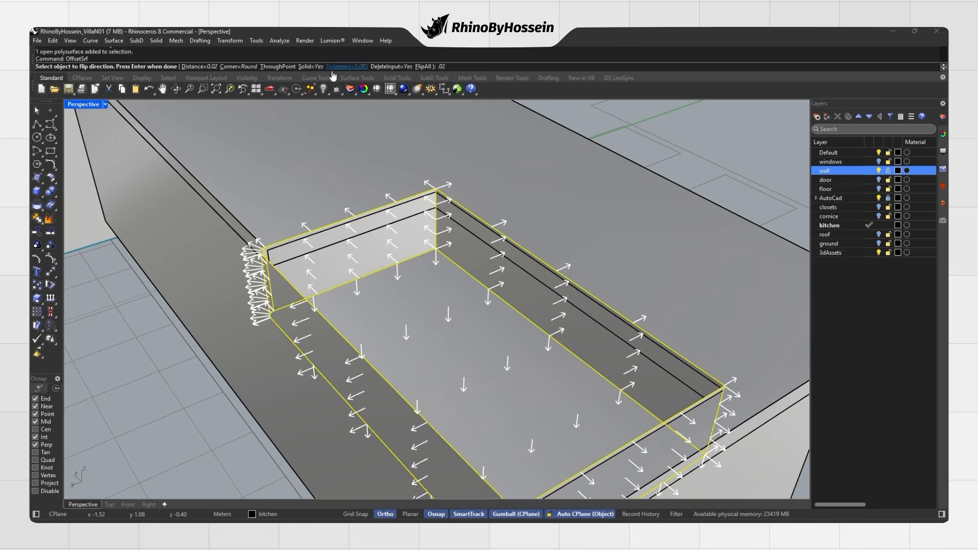
left_click(423, 67)
key("Return")
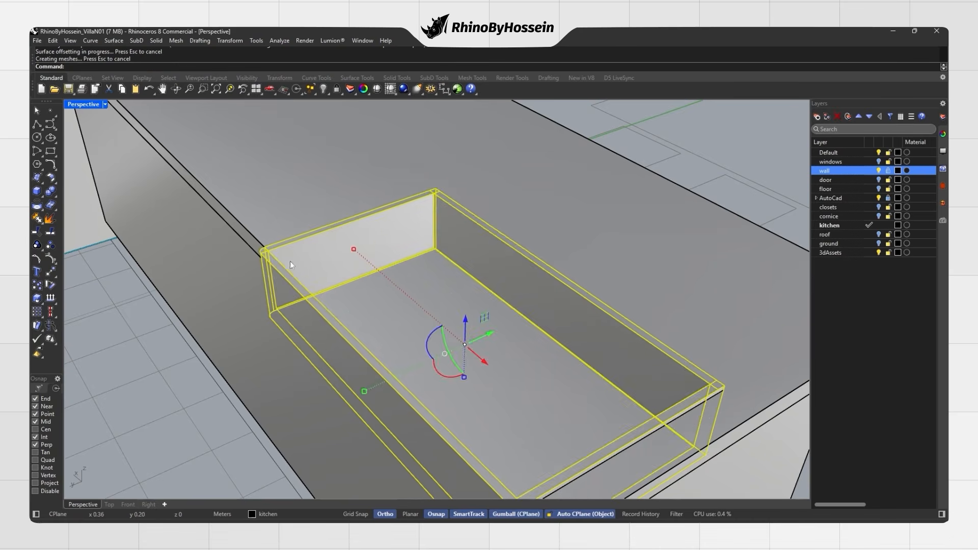
scroll(290, 261, "up", 3)
key("Escape")
scroll(452, 251, "down", 7)
scroll(525, 295, "up", 3)
right_click_drag(546, 312, 438, 237, "shift")
left_click(387, 356)
key("Escape")
key("ctrl+alt+r")
scroll(418, 336, "down", 7)
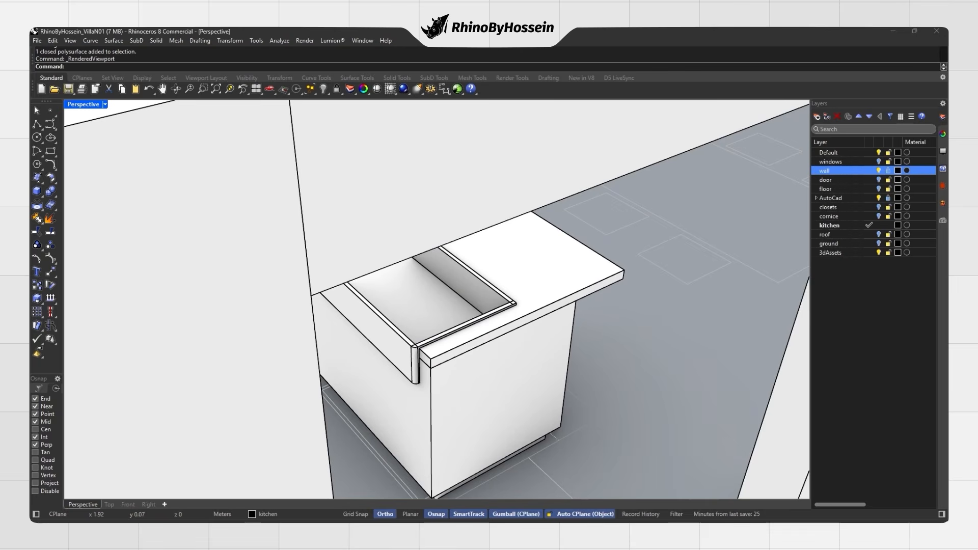
Copy the faucet with the base plate from the RhinoByHossein_VillaN01_3dModels file and paste it into the RhinoByHossein_VillaN01 file.
mouse_move(548, 511)
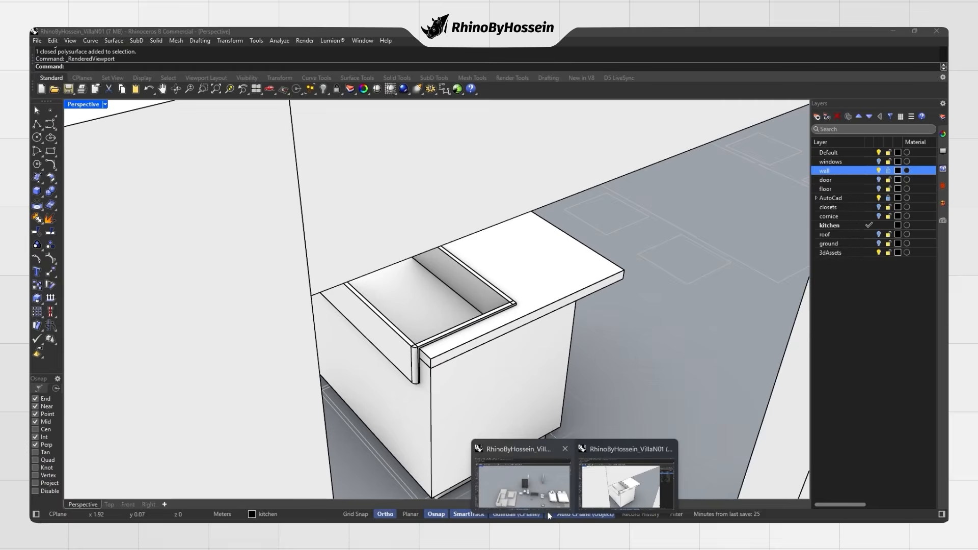
left_click(521, 499)
scroll(502, 377, "up", 6)
scroll(610, 338, "up", 5)
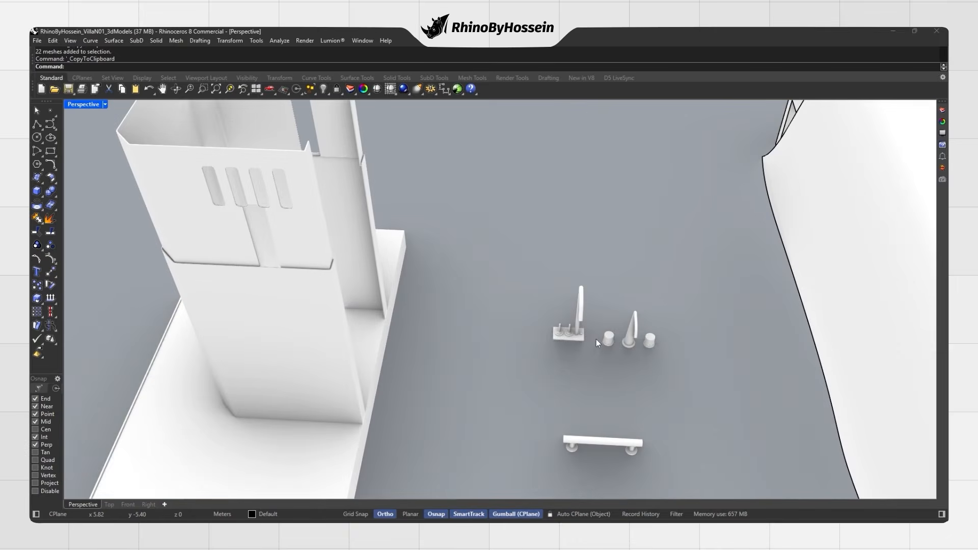
left_click(560, 337)
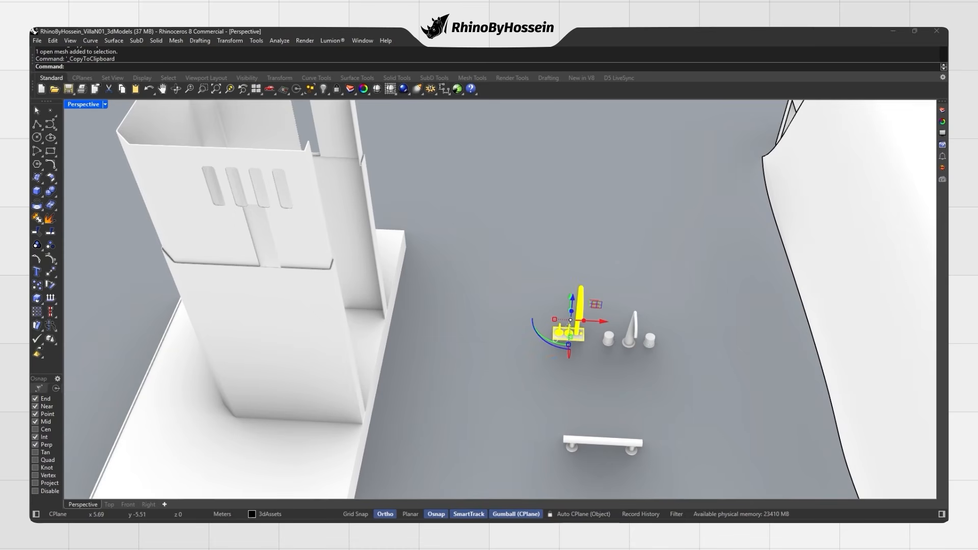
mouse_move(548, 512)
left_click(616, 490)
right_click_drag(474, 408, 447, 345)
scroll(336, 204, "up", 5)
right_click_drag(337, 203, 365, 328)
key("ctrl+v")
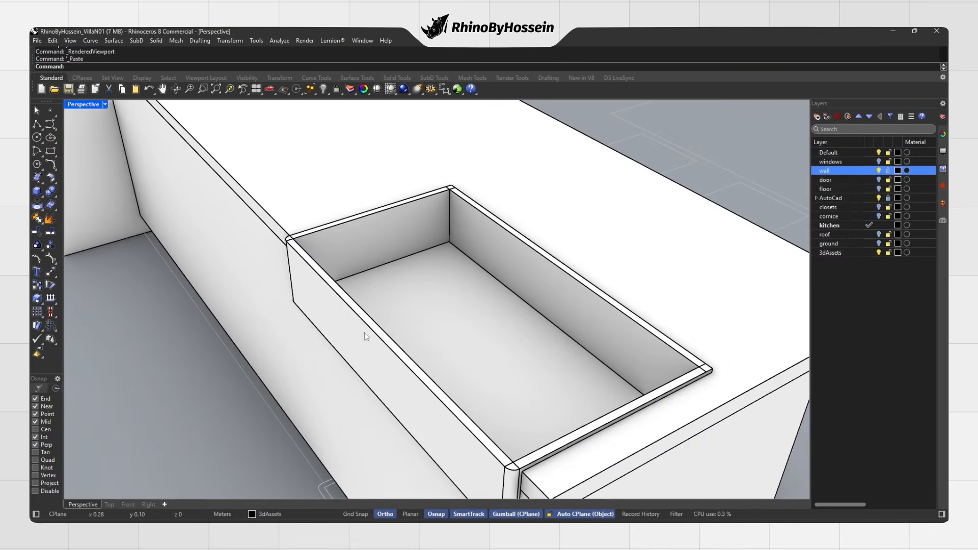
Align the bottom of the faucet with the top of the island countertop in the Front view.
left_click(128, 505)
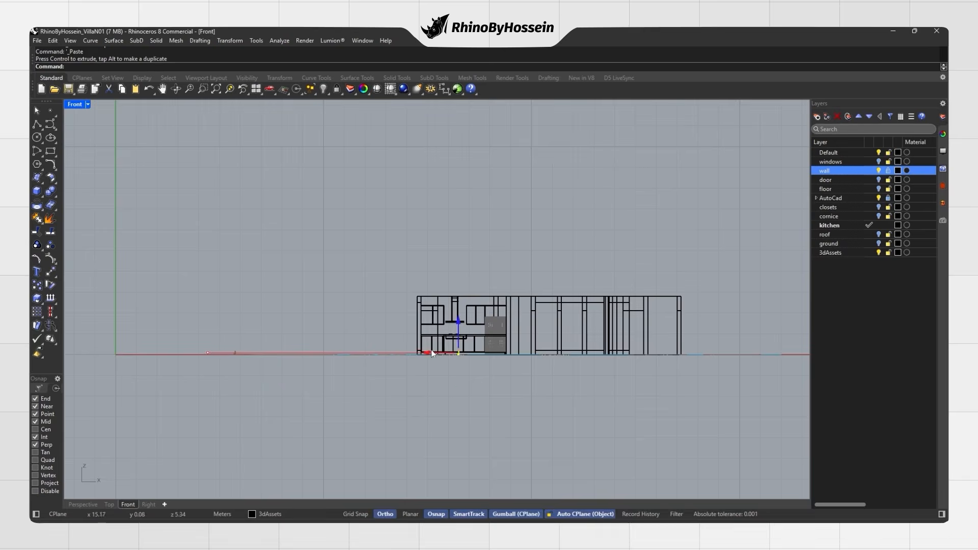
scroll(432, 353, "up", 5)
scroll(453, 355, "down", 5)
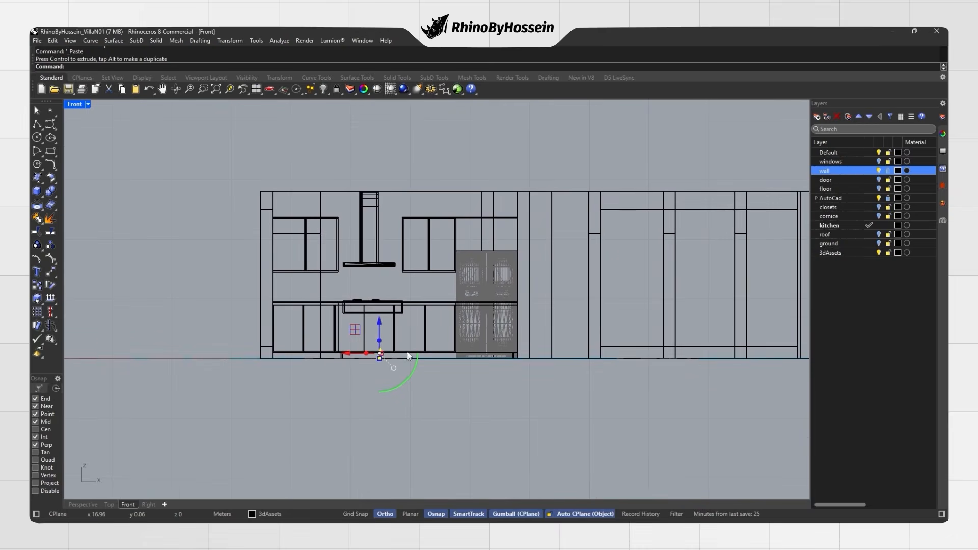
scroll(375, 322, "up", 3)
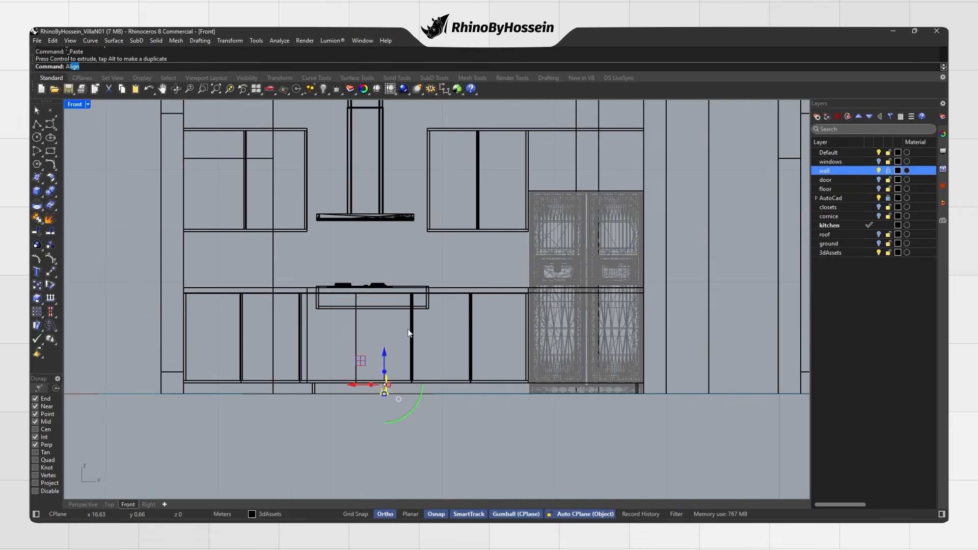
left_click(136, 66)
scroll(478, 299, "up", 5)
left_click(426, 281)
Move the faucet behind the sink in the Top view and rotate it 180 degrees to face the basin.
left_click(108, 504)
scroll(414, 329, "up", 3)
scroll(409, 370, "down", 18)
scroll(379, 365, "up", 5)
left_click_drag(391, 448, 391, 446)
left_click_drag(402, 240, 401, 239)
scroll(400, 241, "up", 10)
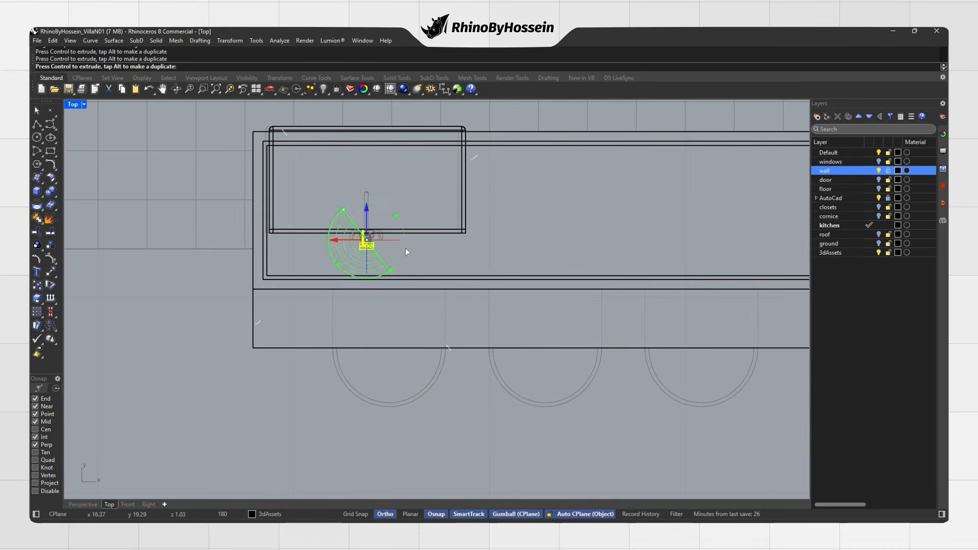
Undo the last scaling of the faucet and enlarge it in the Perspective view instead.
scroll(344, 243, "up", 2)
key("ctrl+z")
left_click(83, 504)
scroll(458, 214, "up", 4)
left_click(458, 243)
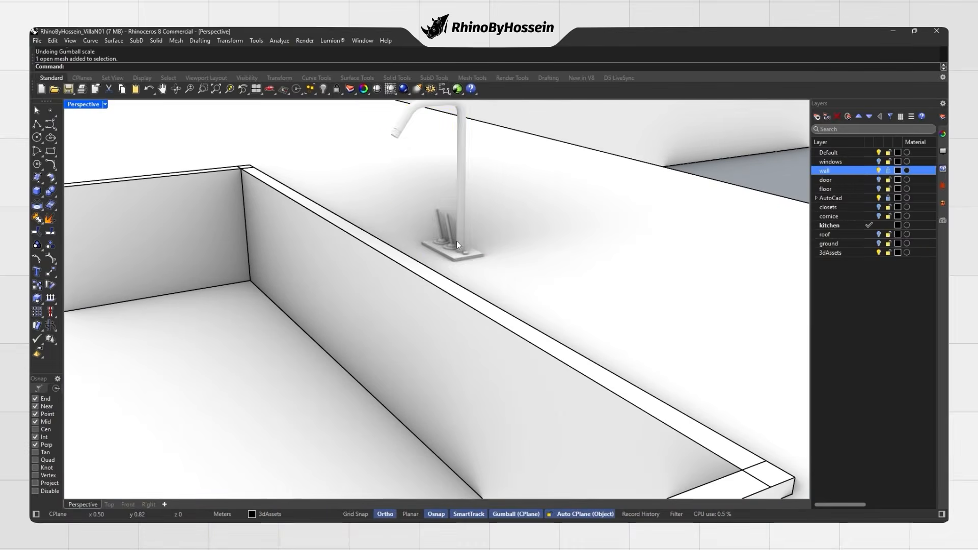
scroll(458, 243, "down", 4)
left_click_drag(413, 211, 407, 211)
Realign the bottom of the enlarged faucet with the countertop's top in the Front view.
left_click(128, 505)
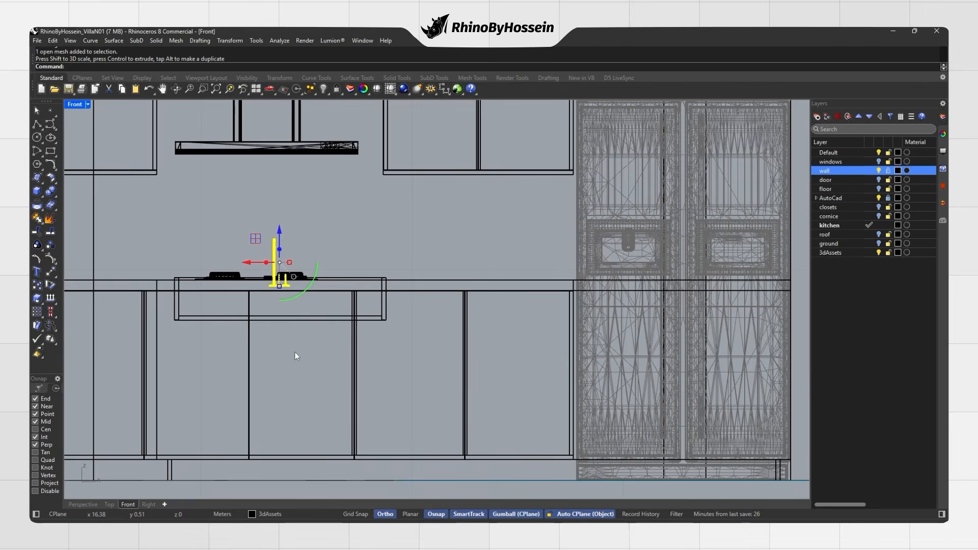
type("Align")
key("Return")
left_click(136, 67)
left_click(418, 280)
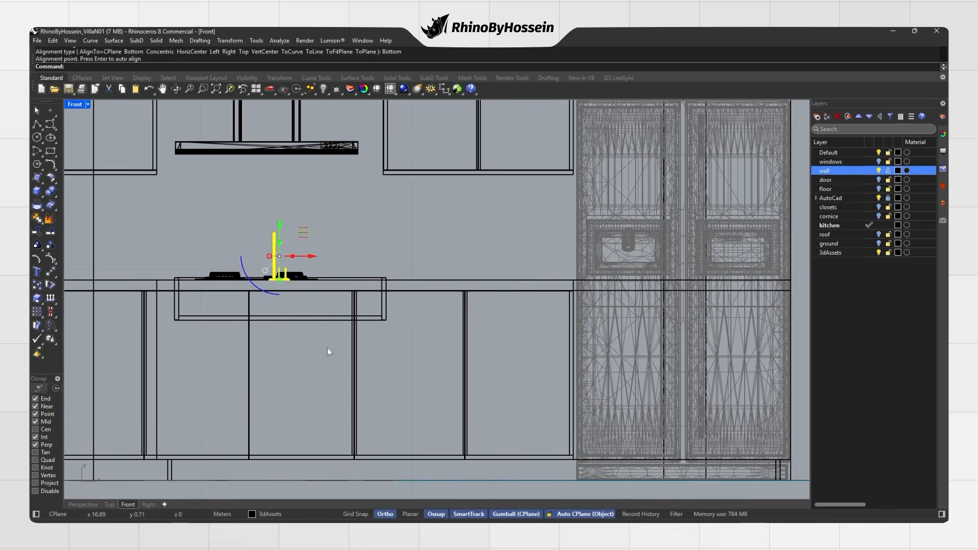
Fine-tune the faucet's position at the island sink in the Perspective view and deselect it.
left_click(82, 505)
key("Escape")
scroll(362, 295, "down", 4)
scroll(362, 291, "up", 3)
left_click(353, 237)
left_click_drag(353, 237, 326, 236)
key("Escape")
Copy the bar stool from the 3dModels file and paste it into the villa model.
right_click_drag(326, 237, 387, 255)
scroll(312, 247, "down", 5)
scroll(387, 255, "down", 8)
left_click(624, 478)
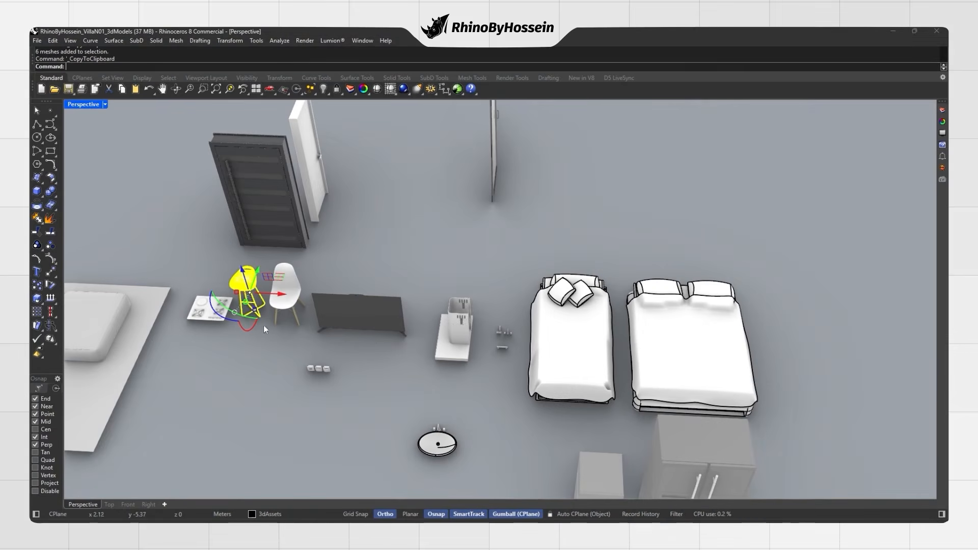
left_click(520, 481)
key("ctrl+v")
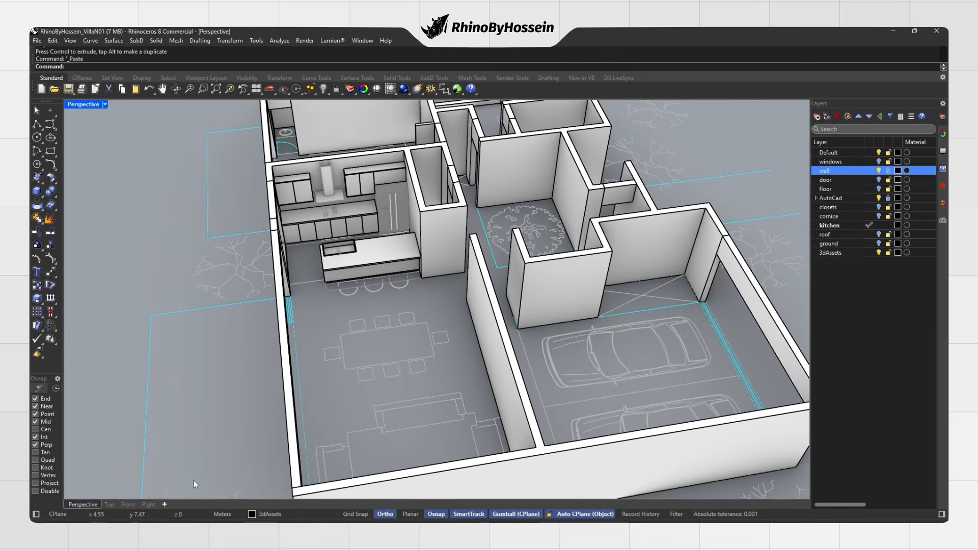
Move the bar stool in the Top view onto the first stool outline in front of the kitchen island.
left_click(108, 505)
scroll(357, 324, "down", 15)
left_click_drag(306, 431, 355, 311)
scroll(356, 312, "up", 15)
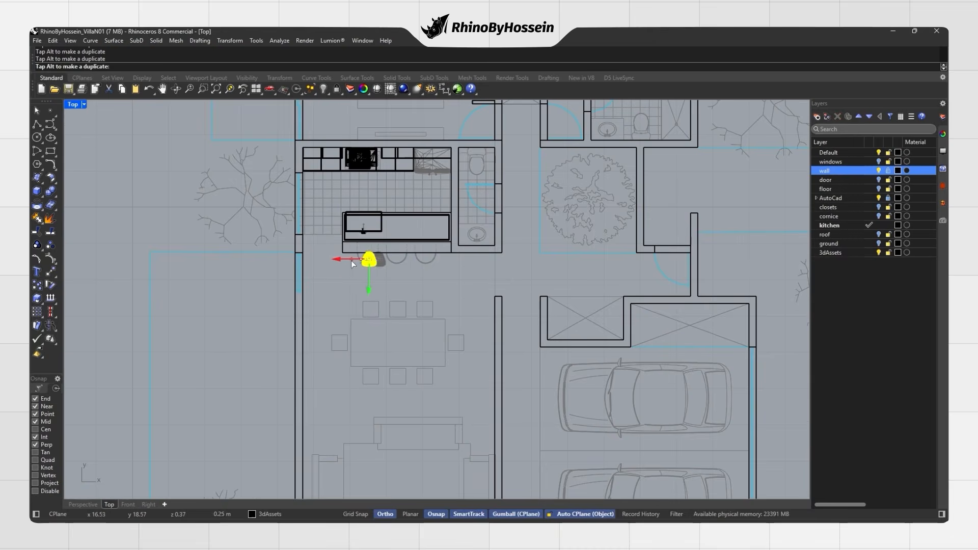
Duplicate the bar stool along the kitchen island to form a row of four stools.
left_click(82, 504)
scroll(391, 307, "up", 10)
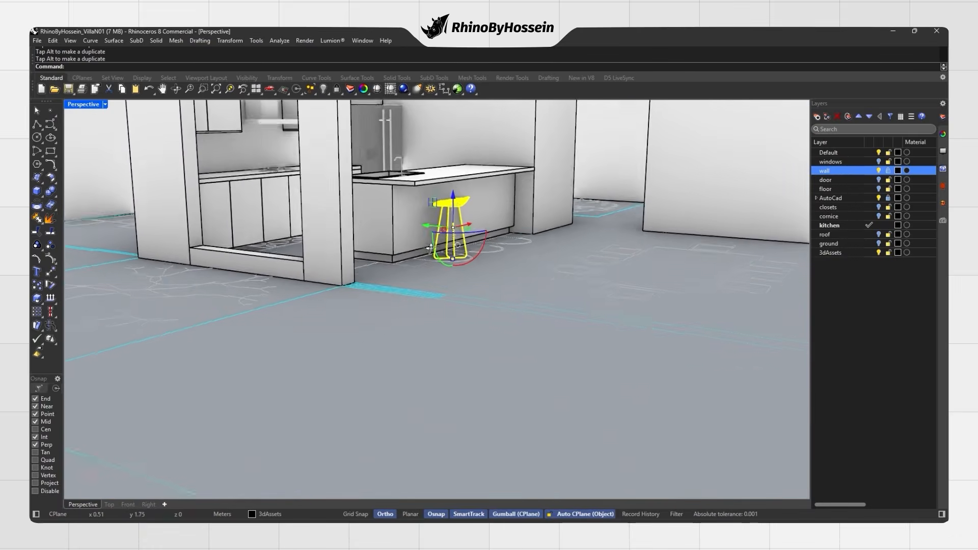
right_click_drag(431, 248, 368, 309)
left_click_drag(373, 309, 415, 301, "alt")
key("ctrl+z")
right_click_drag(385, 331, 388, 305)
left_click_drag(365, 303, 463, 289)
key("ctrl+z")
left_click(334, 305)
left_click_drag(318, 292, 468, 295, "alt")
left_click(417, 350)
right_click_drag(417, 350, 458, 340)
scroll(385, 282, "down", 6)
Turn on the floor, closets, cornice, door and windows layers and save the villa file.
left_click(854, 190)
left_click(878, 189)
right_click_drag(778, 227, 781, 214)
right_click_drag(535, 255, 465, 268)
left_click(878, 207)
left_click(878, 216)
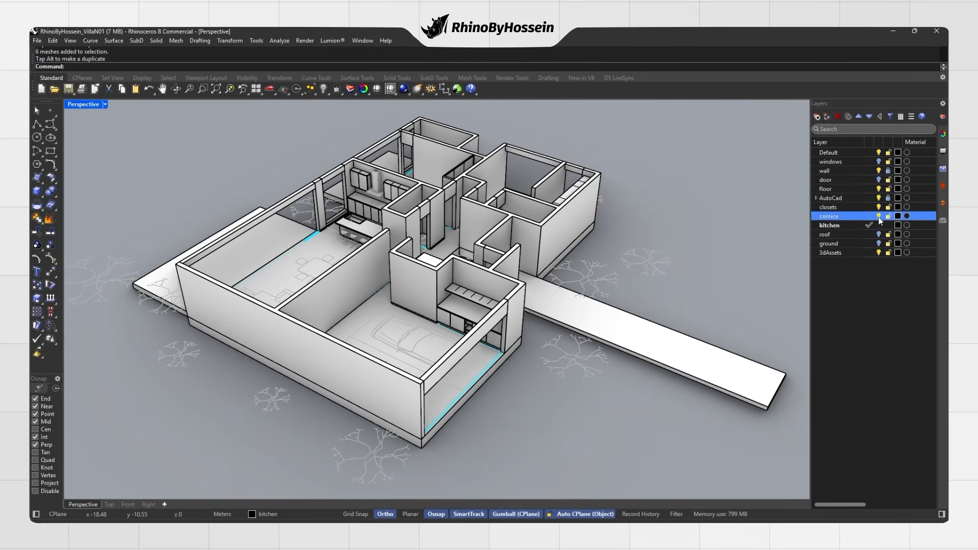
left_click(879, 180)
left_click(879, 161)
right_click_drag(643, 269, 473, 434)
key("ctrl+s")
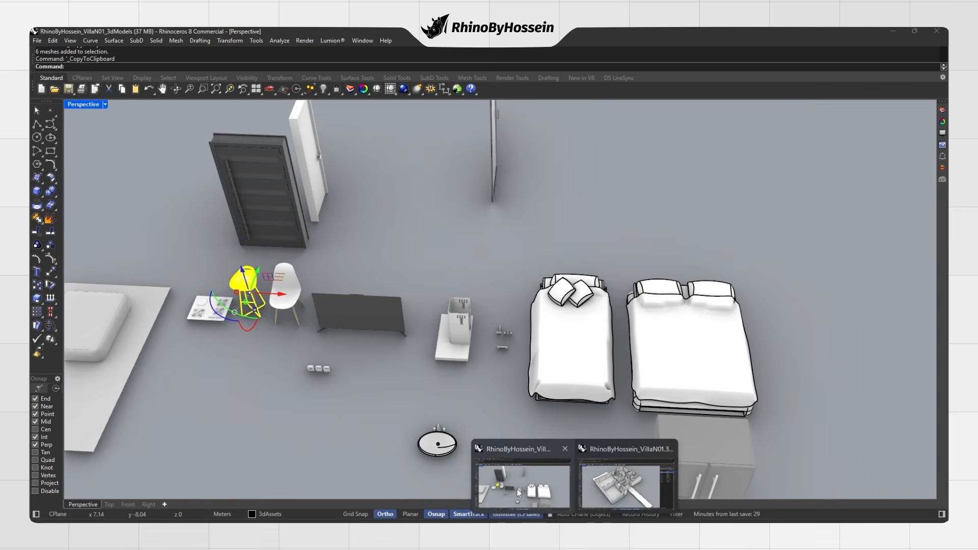
Copy the double bed from the 3dModels file and paste it into the villa model.
left_click(518, 489)
right_click_drag(495, 376, 662, 372)
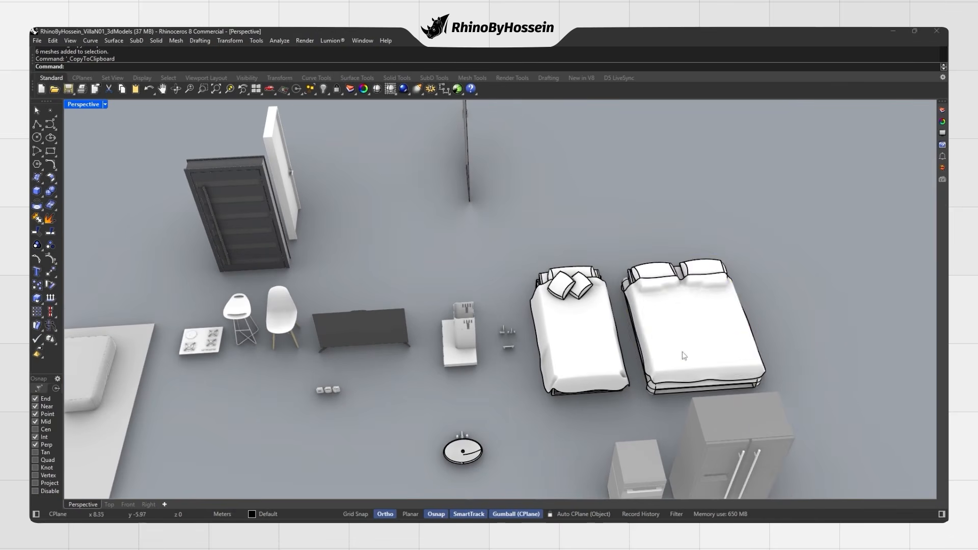
left_click(662, 371)
right_click_drag(605, 450, 585, 434, "shift")
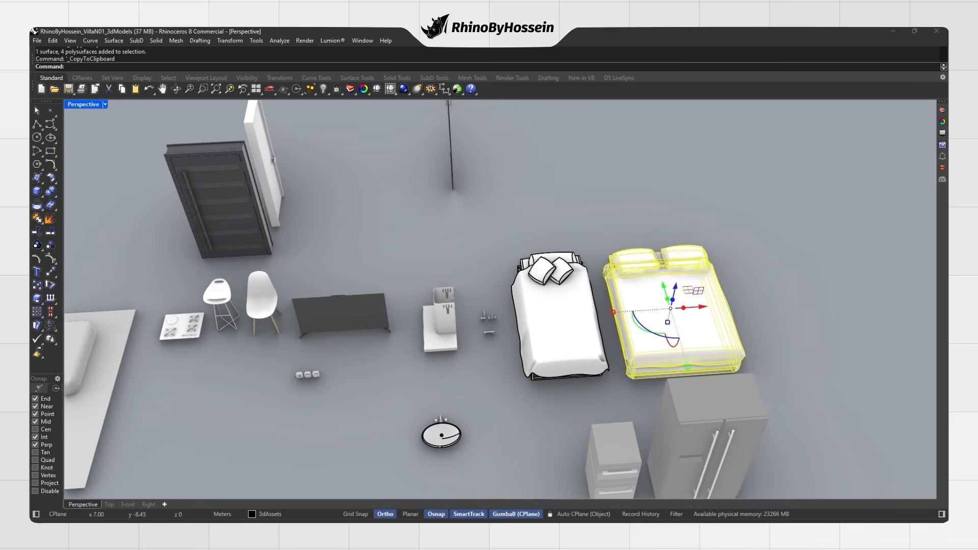
left_click(522, 481)
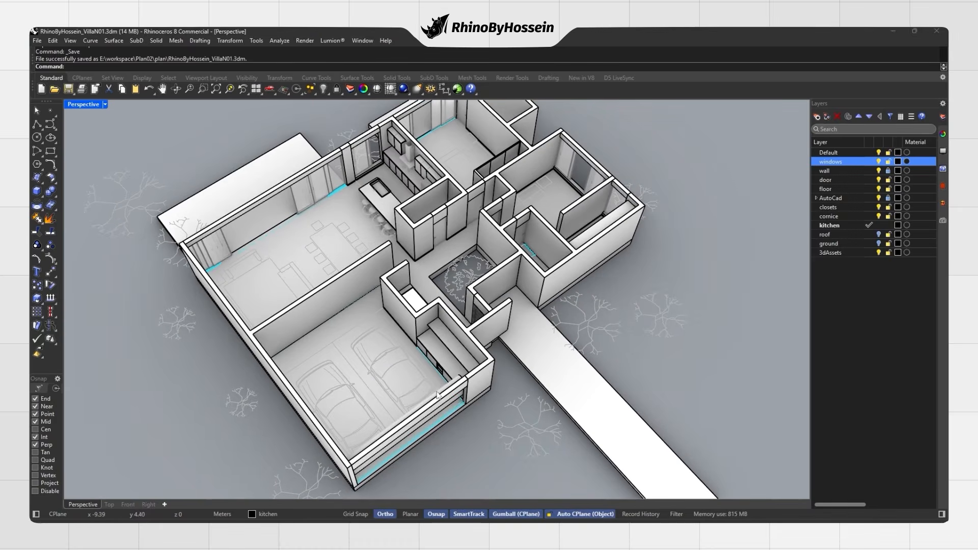
scroll(435, 383, "down", 6)
right_click_drag(435, 383, 455, 385, "shift")
Move the double bed in the Top view onto its outline in the bedroom behind the kitchen.
left_click(112, 505)
scroll(346, 353, "down", 15)
scroll(314, 426, "up", 4)
left_click_drag(324, 455, 360, 267)
scroll(372, 282, "up", 8)
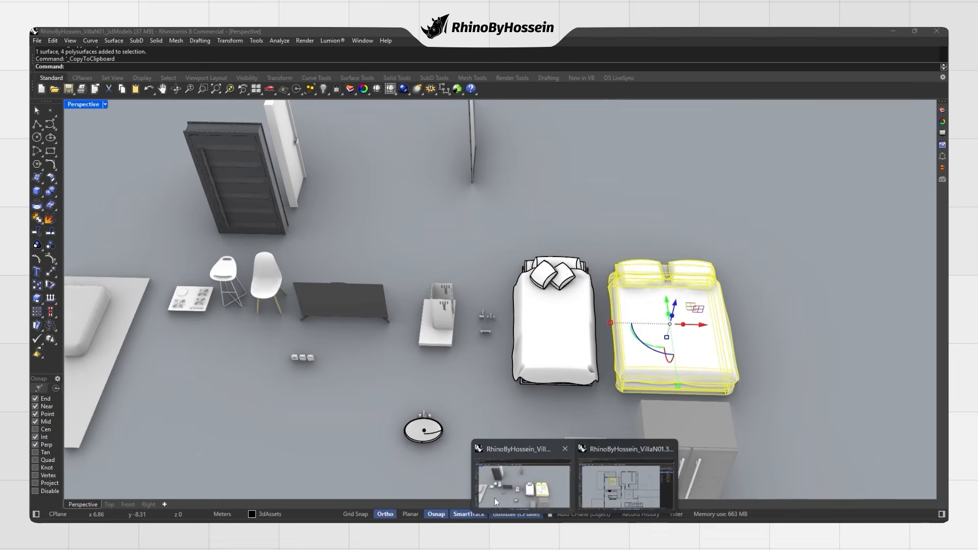
Copy the single bed with two cushions from the 3dModels file and paste it into the villa model.
left_click(494, 497)
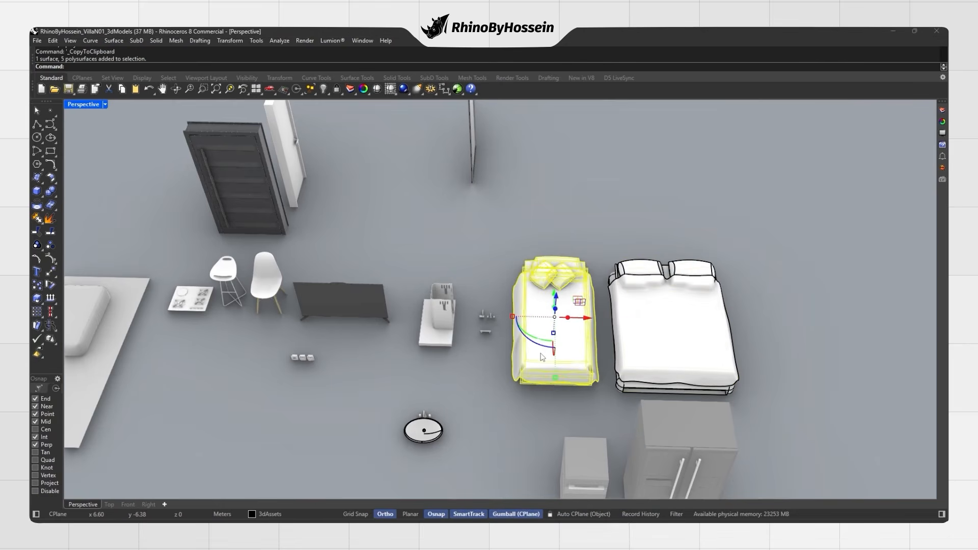
left_click(620, 502)
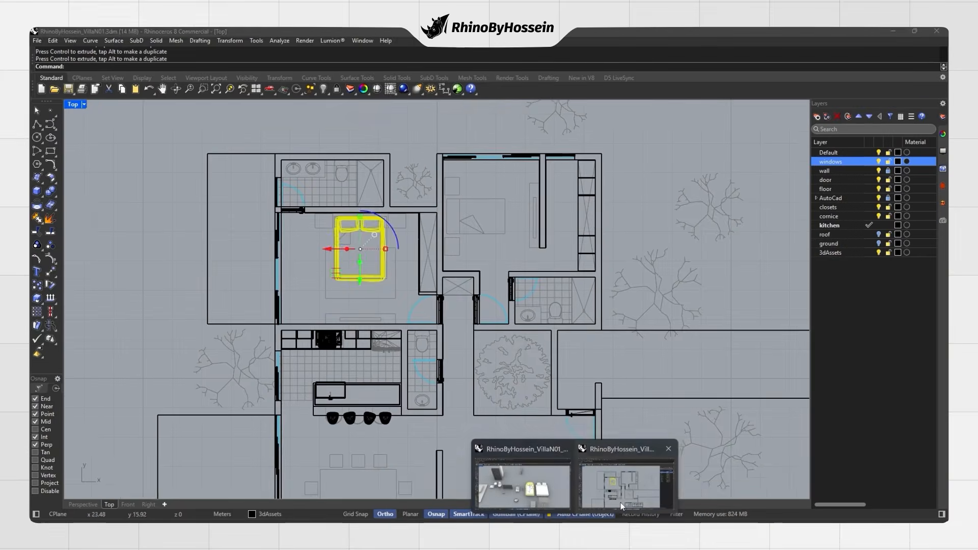
key("ctrl+v")
Move the single bed into the second bedroom in the Top view and rotate it 90 degrees so its pillows face the side wall.
scroll(473, 309, "down", 5)
scroll(472, 308, "down", 2)
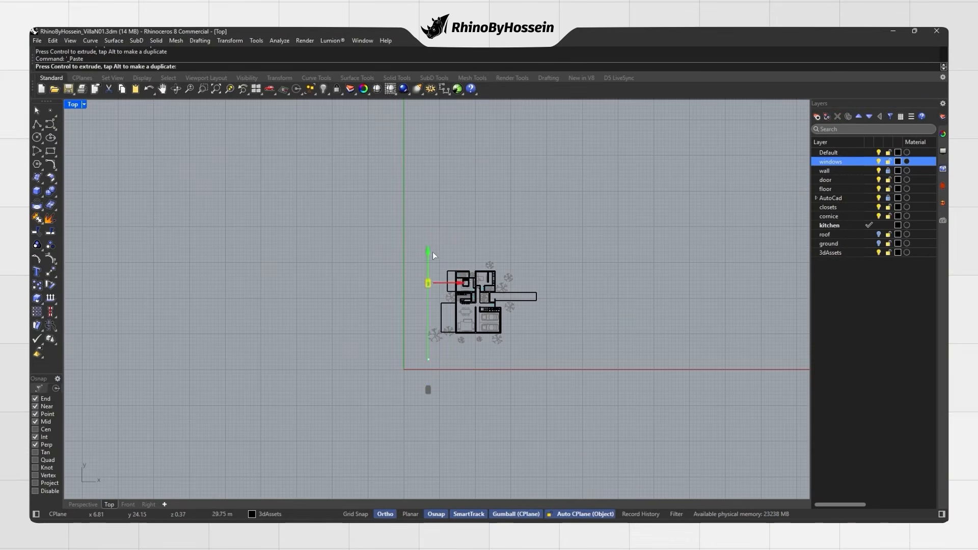
scroll(489, 281, "up", 8)
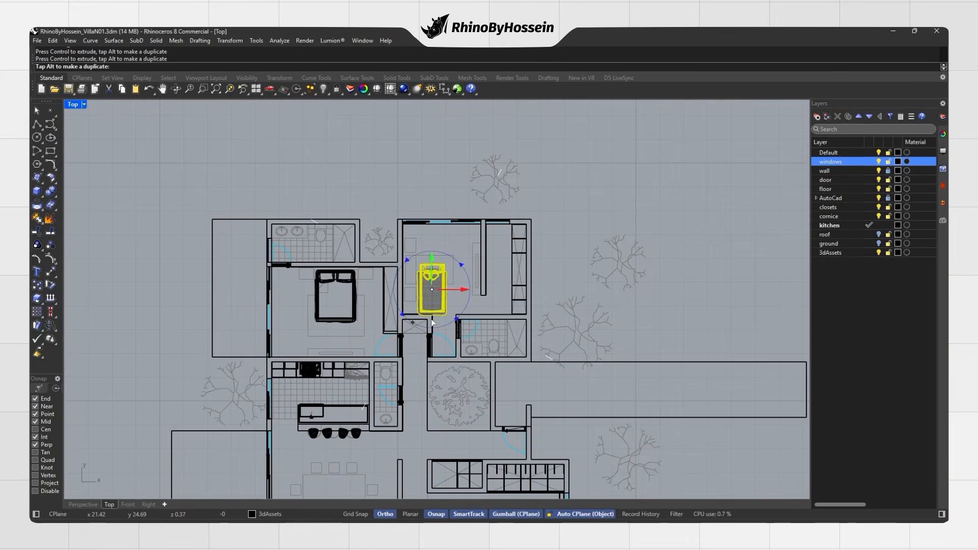
left_click_drag(435, 243, 435, 240)
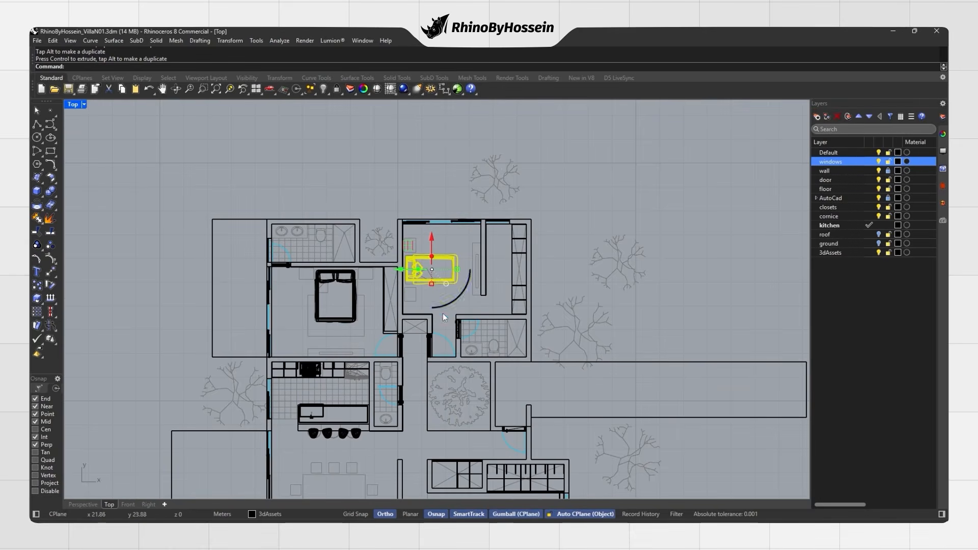
left_click(94, 506)
key("Escape")
right_click_drag(466, 285, 408, 264)
scroll(494, 274, "up", 8)
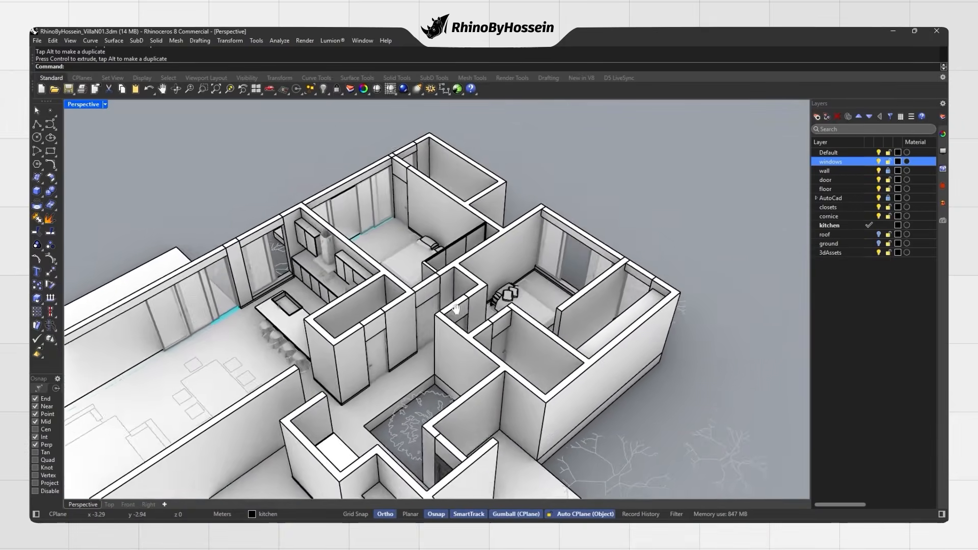
scroll(478, 290, "down", 4)
mouse_move(478, 290)
right_mouse_down()
mouse_move(442, 309)
mouse_move(484, 278)
right_mouse_up()
Group the sofa, ottoman and rug in the 3dModels file and copy the group to the clipboard.
mouse_move(572, 530)
left_click(499, 499)
key("Escape")
scroll(291, 396, "down", 3)
right_click_drag(158, 351, 269, 332, "shift")
left_click(269, 331)
left_click(322, 329)
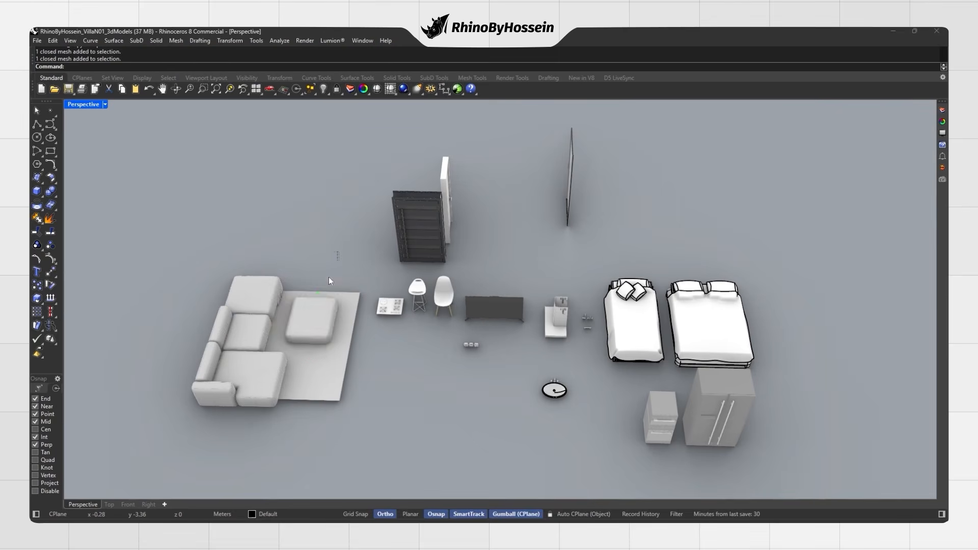
left_click_drag(328, 277, 179, 394)
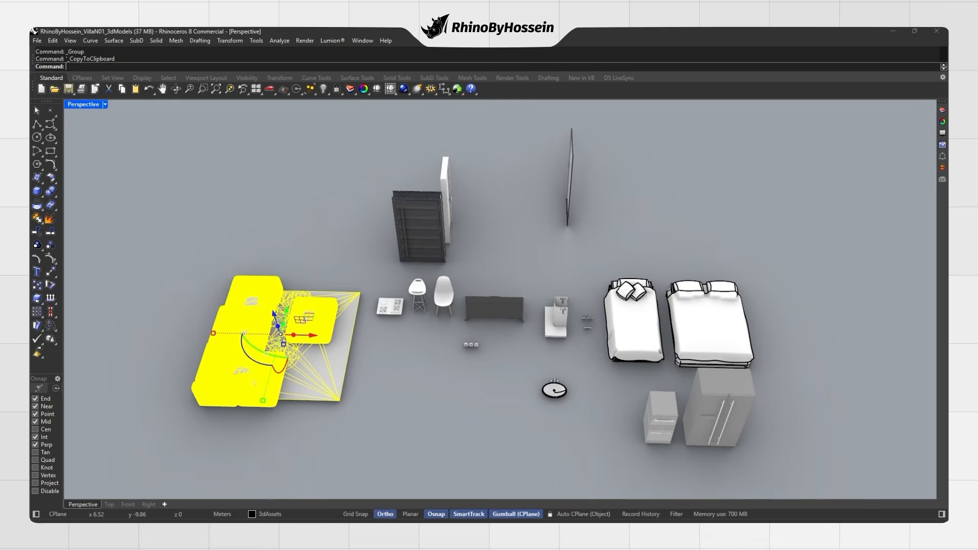
Paste the sofa group into the villa model and move it to the living room in the Top view.
mouse_move(573, 530)
left_click(619, 492)
mouse_move(432, 332)
right_mouse_down()
mouse_move(410, 341)
mouse_move(429, 345)
right_mouse_up()
key("ctrl+v")
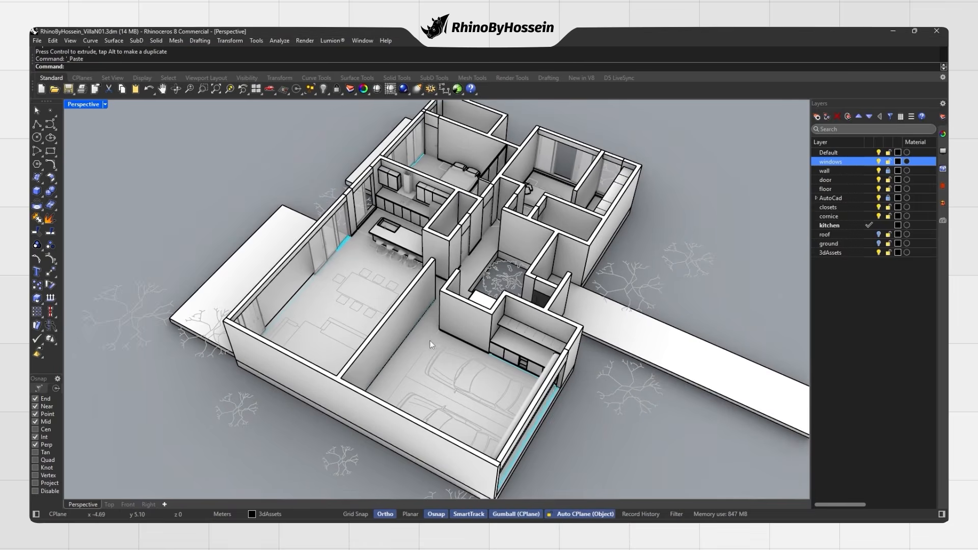
left_click(109, 504)
right_click_drag(297, 494, 364, 419)
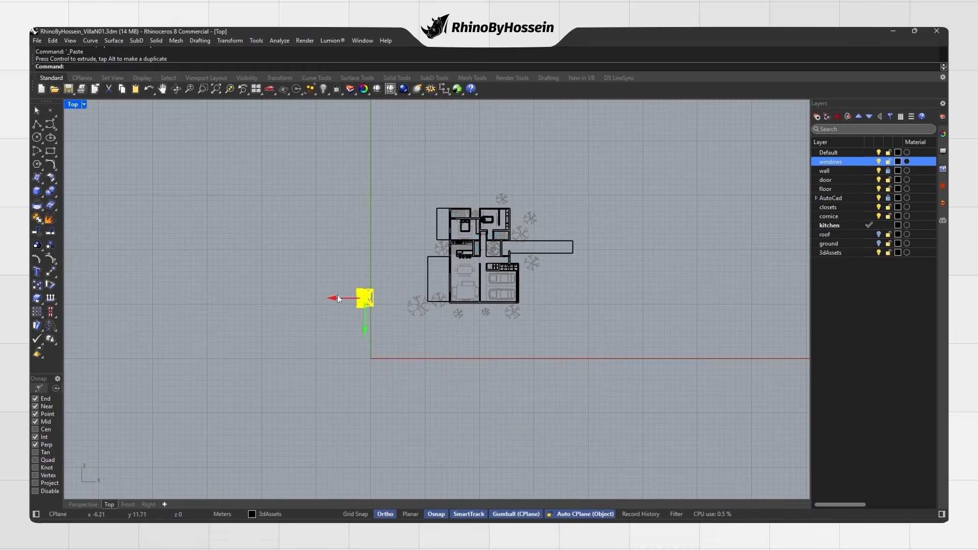
scroll(441, 301, "up", 5)
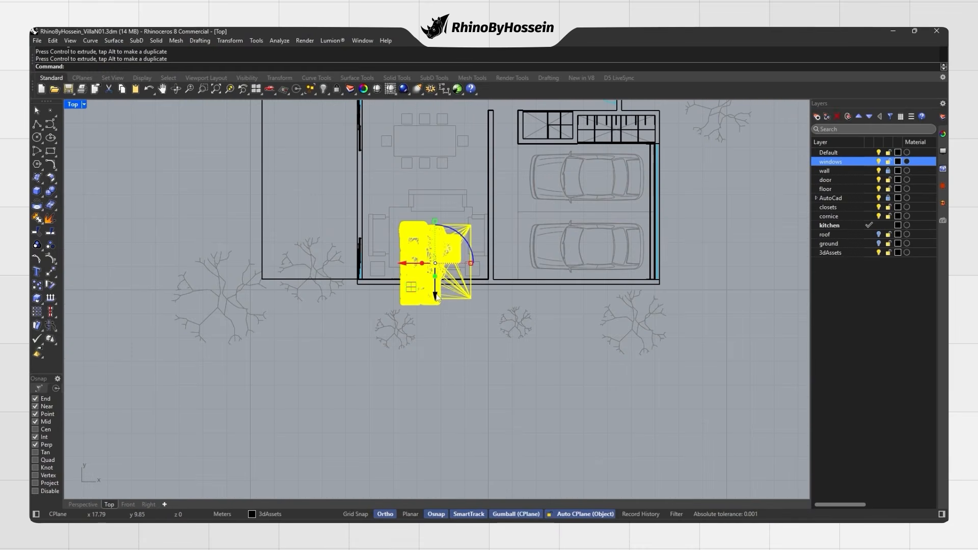
Rotate the sofa group 90 degrees and fit it over the living room's sofa outline in the Top view.
left_click_drag(435, 297, 435, 261)
left_click_drag(475, 237, 468, 337)
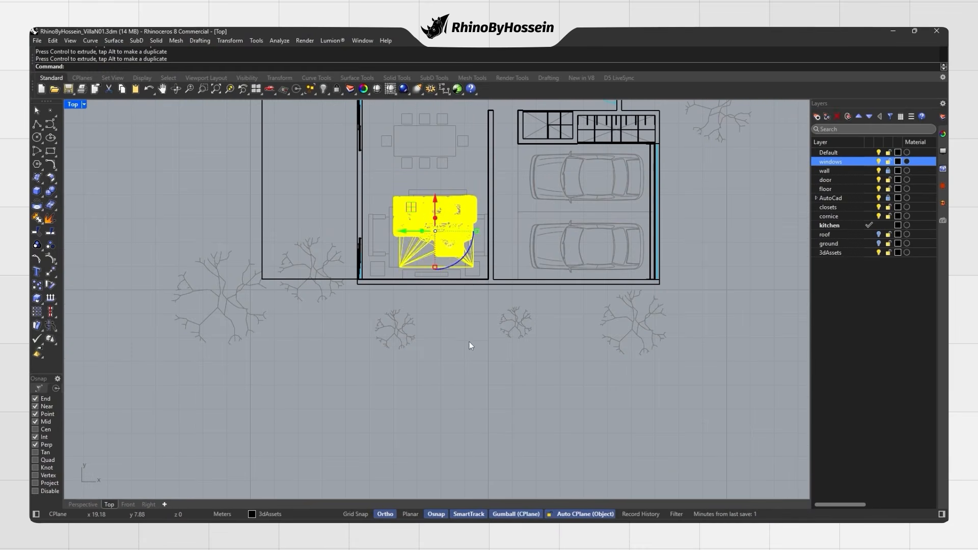
left_click(468, 338)
scroll(447, 219, "up", 6)
left_click(448, 220)
left_click_drag(449, 243, 441, 243)
left_click_drag(417, 210, 417, 199)
left_click_drag(450, 231, 469, 230)
left_click_drag(435, 199, 435, 208)
left_click(252, 341)
Mirror the sofa group about the rug's midline in the Perspective view and delete the original.
left_click(85, 504)
right_click_drag(316, 326, 594, 311)
scroll(586, 312, "up", 5)
right_click_drag(509, 316, 459, 377)
left_click(472, 340)
key("Escape")
scroll(459, 376, "up", 3)
left_click(464, 378)
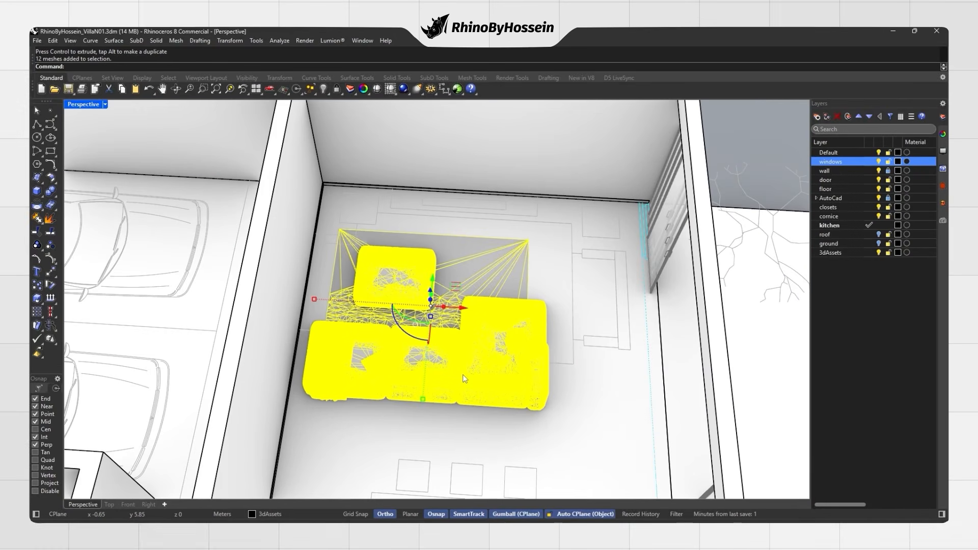
left_click(436, 233)
left_click(447, 219)
key("Delete")
Shift the mirrored sofa group sideways within the living room and deselect it.
scroll(472, 311, "down", 4)
right_click_drag(472, 310, 478, 309)
left_click(453, 330)
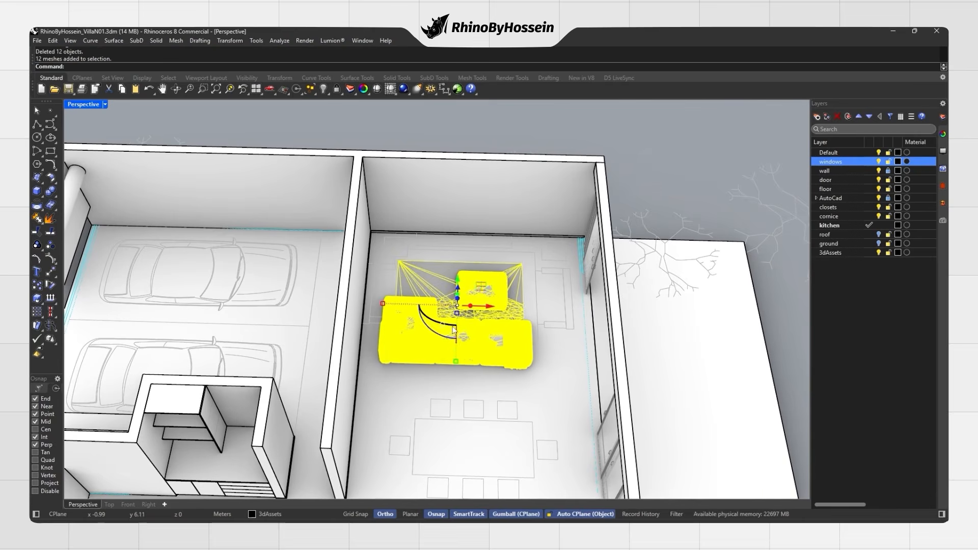
left_click_drag(484, 308, 466, 308)
key("Escape")
right_click_drag(464, 307, 375, 246)
scroll(482, 298, "down", 3)
left_click(451, 311)
left_click(459, 305)
key("Escape")
right_click_drag(499, 295, 606, 339)
Draw a rectangle for the TV console over its plan outline along the living room's end wall.
scroll(501, 315, "up", 5)
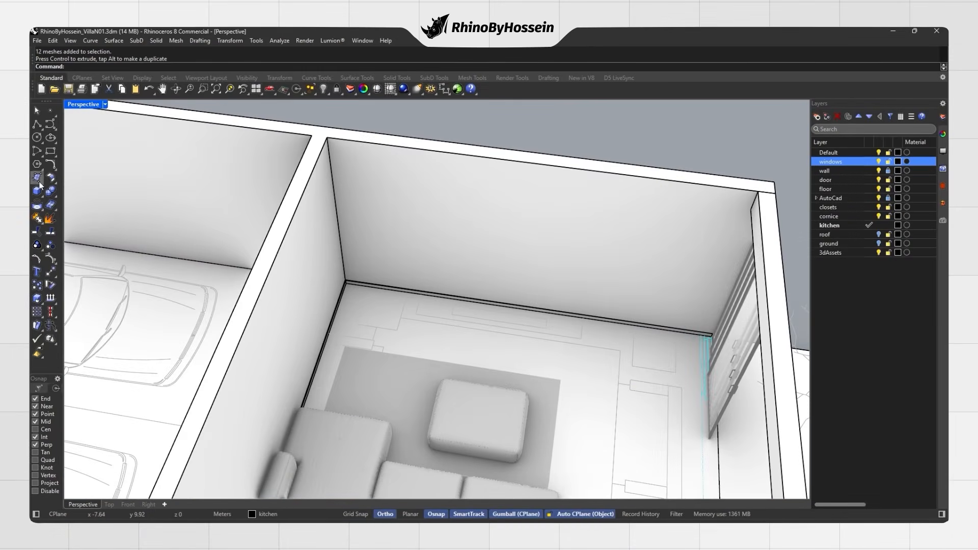
left_click(50, 155)
scroll(416, 294, "up", 2)
left_click(420, 295)
left_click(624, 351)
left_click(610, 349)
left_click(635, 372)
mouse_move(559, 352)
right_mouse_down("shift")
mouse_move(544, 353)
mouse_move(590, 346)
right_mouse_up("shift")
Extrude the TV console rectangle 0.3 m into a solid box and delete the base curve.
left_click(41, 195)
left_click(116, 207)
type(".3")
right_click_drag(448, 326, 438, 301)
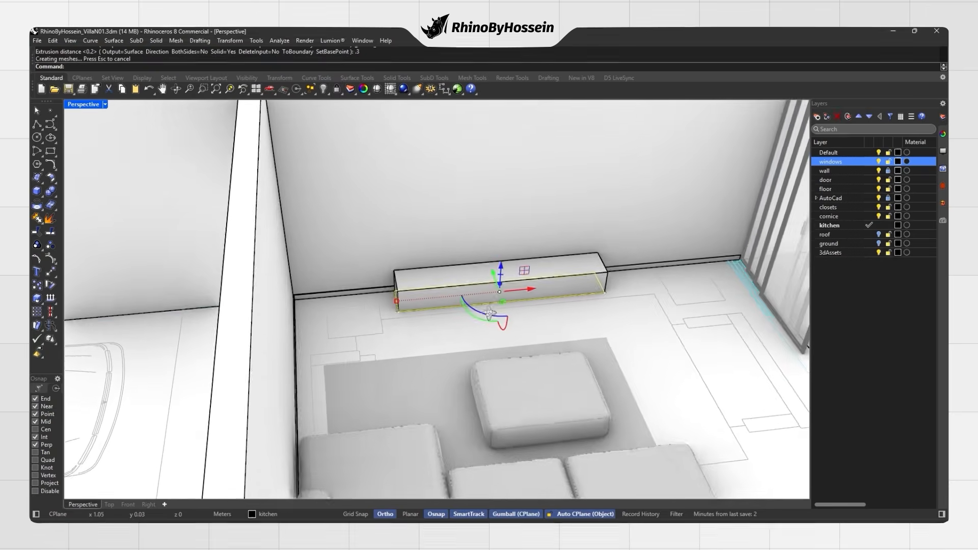
key("Delete")
Delete the front face of the TV console box and raise the open box off the floor.
scroll(437, 300, "up", 4)
left_click(441, 300, "ctrl+shift")
key("Delete")
left_click(453, 304)
left_click(500, 328)
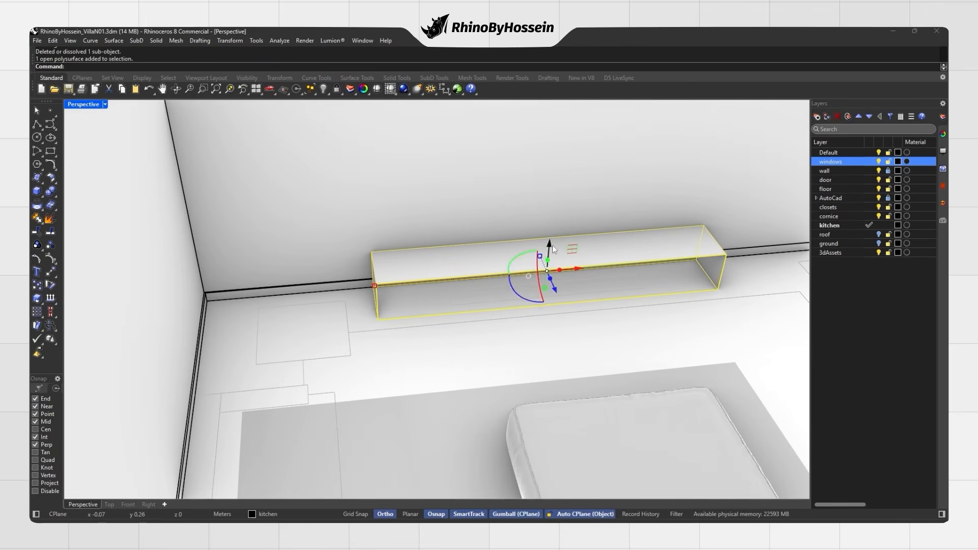
Offset the open TV console's surfaces by 0.02 m as a solid with OffsetSrf, flipping all offset directions.
key("Return")
type("of")
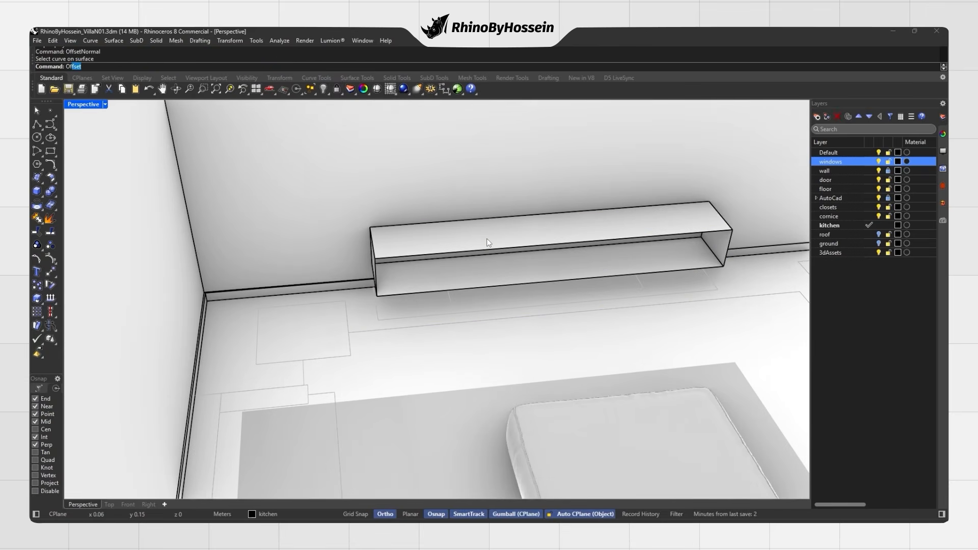
key("Return")
left_click(494, 255)
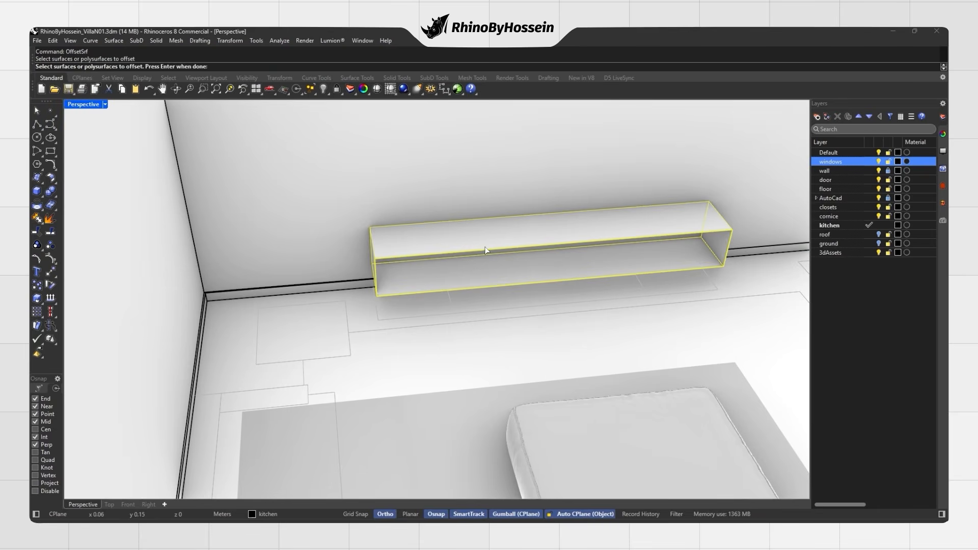
key("Return")
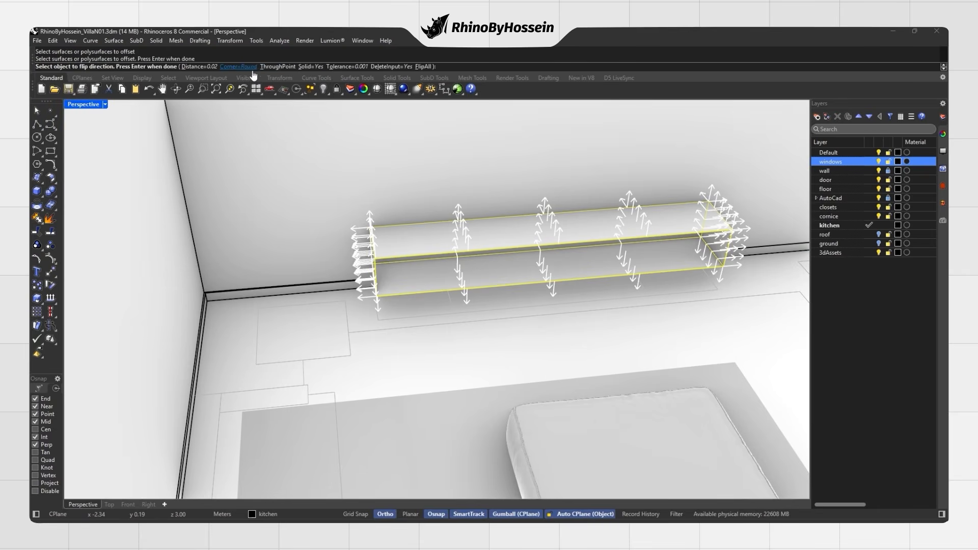
left_click(422, 68)
key("Return")
scroll(456, 259, "up", 3)
scroll(457, 258, "down", 3)
right_click_drag(462, 260, 458, 263)
scroll(457, 262, "down", 5)
mouse_move(371, 254)
right_mouse_down()
mouse_move(260, 242)
mouse_move(398, 245)
mouse_move(385, 249)
right_mouse_up()
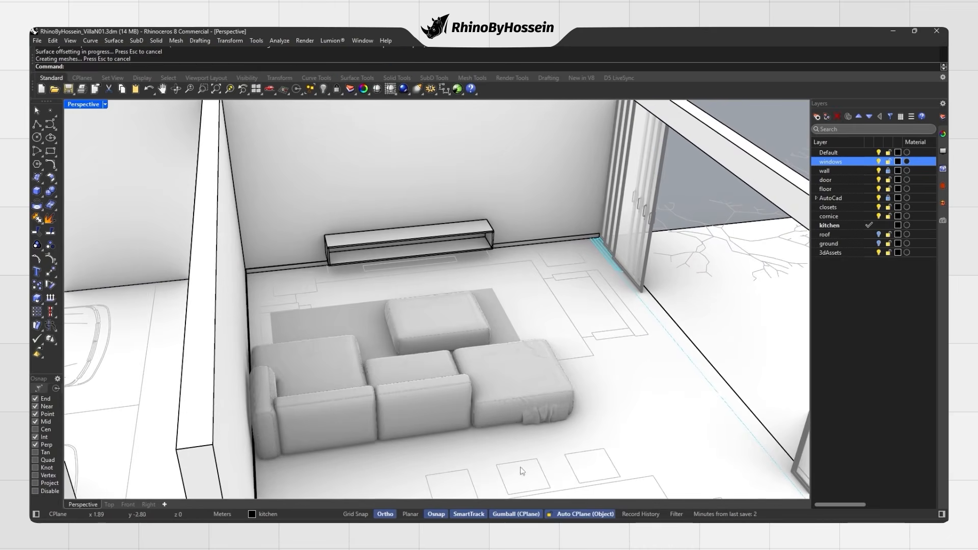
Copy the television from the 3dModels file and paste it into the villa model.
left_click(657, 509)
left_click(455, 429)
scroll(504, 303, "up", 4)
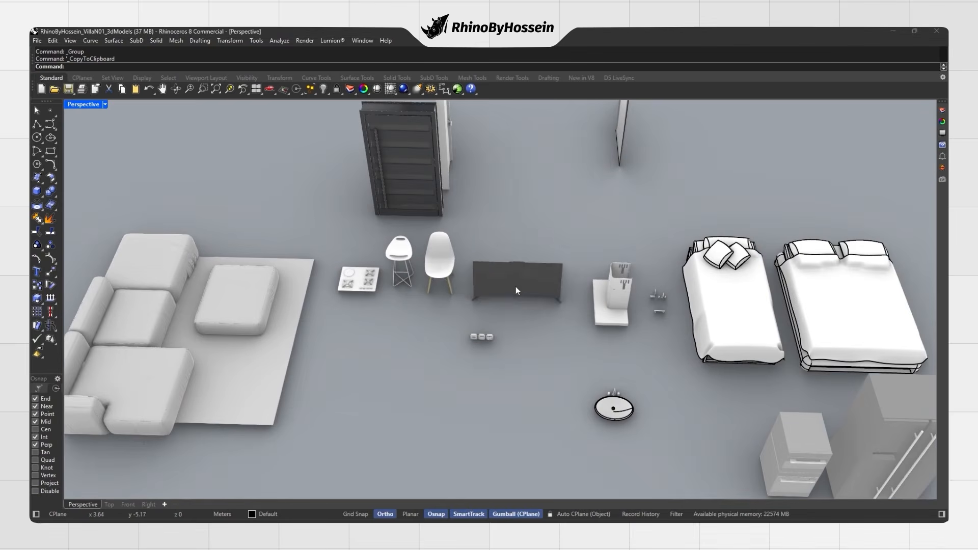
left_click(519, 476)
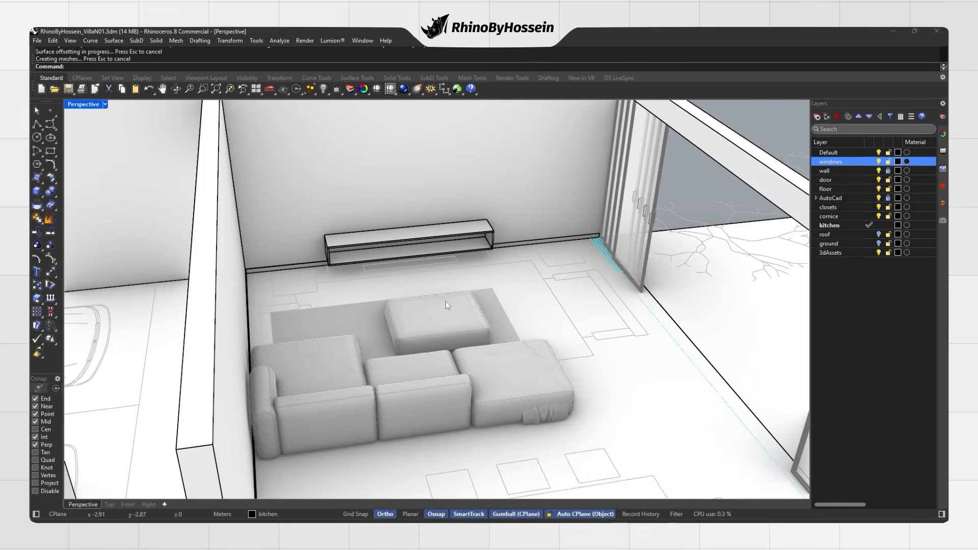
key("ctrl+v")
Move the pasted television over the TV console in the top view and turn it around to face the living room.
left_click(109, 504)
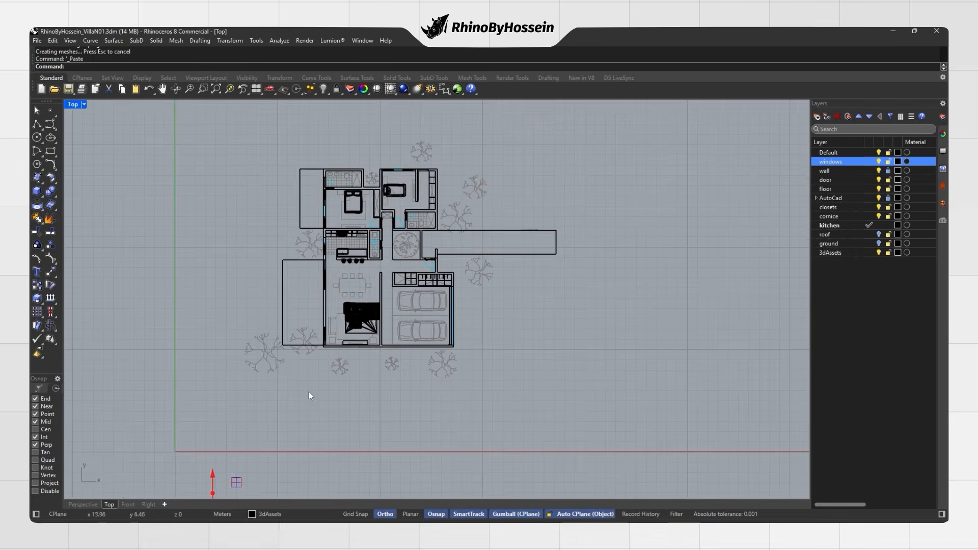
scroll(422, 275, "up", 5)
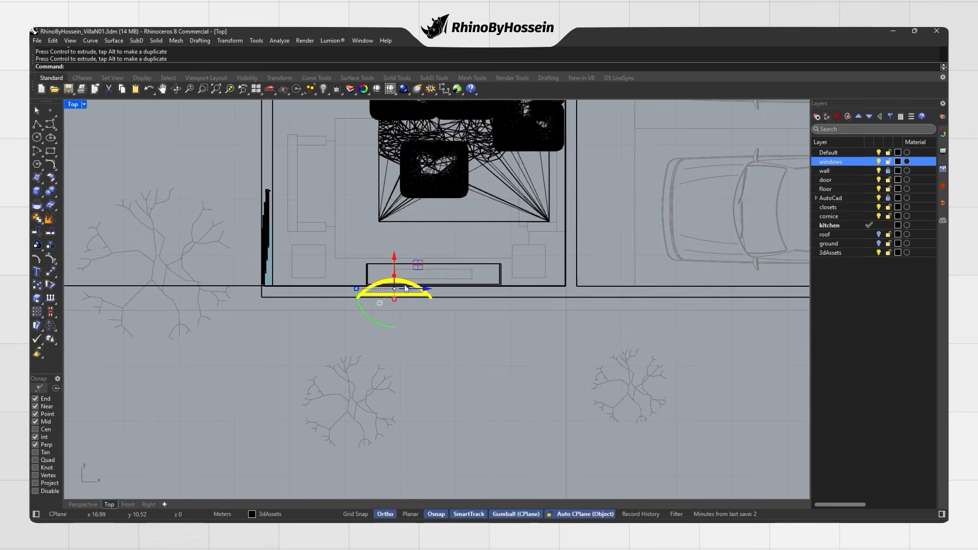
left_click_drag(410, 323, 435, 255)
scroll(428, 293, "up", 3)
left_click_drag(424, 304, 438, 292)
left_click_drag(566, 230, 573, 225, "ctrl+shift")
scroll(479, 236, "up", 3)
left_click(227, 252)
left_click(291, 263)
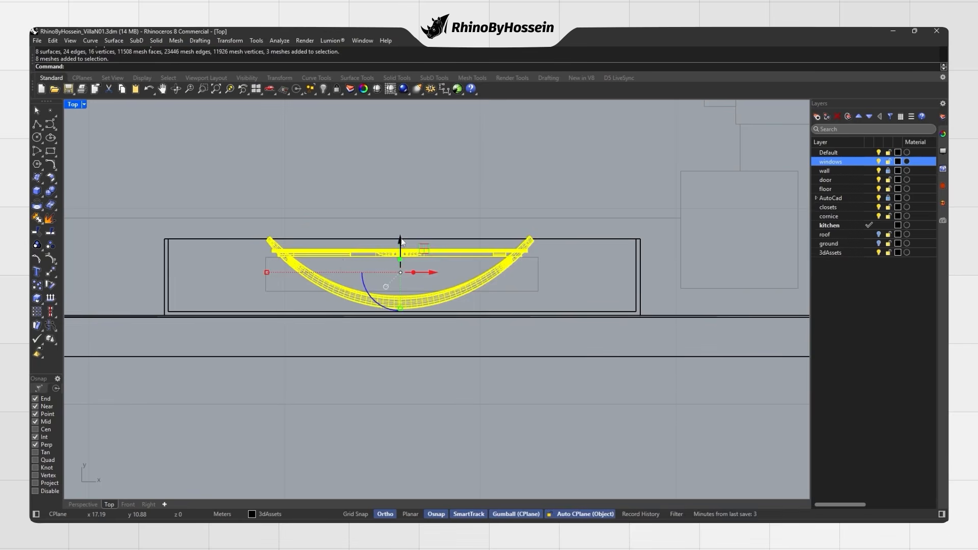
Deepen the TV console slightly towards the sofa and shift the television to sit within the console's depth.
left_click_drag(396, 238, 396, 249)
left_click(140, 252)
left_click_drag(652, 215, 653, 215, "ctrl+shift")
left_click_drag(400, 211, 400, 202)
left_click(371, 261)
left_click_drag(402, 256, 402, 243)
Align the television onto the top of the TV console in the front view.
left_click(127, 504)
scroll(379, 359, "down", 7)
right_click_drag(371, 366, 319, 339)
scroll(320, 340, "up", 6)
left_click(133, 68)
left_click(275, 328)
Show the roof and ground layers in the perspective view and hide the AutoCad layer.
left_click(83, 504)
right_click_drag(393, 313, 560, 267)
scroll(430, 230, "down", 8)
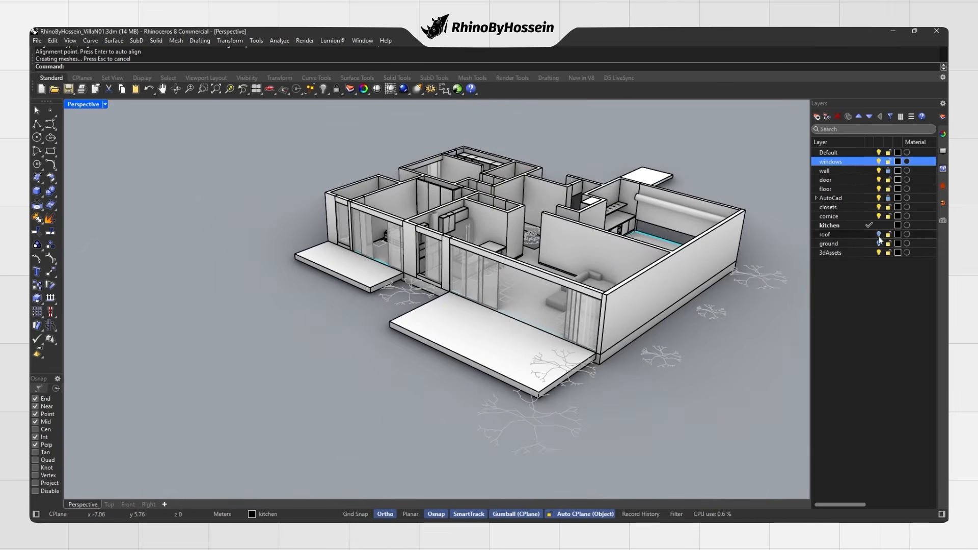
left_click(879, 243)
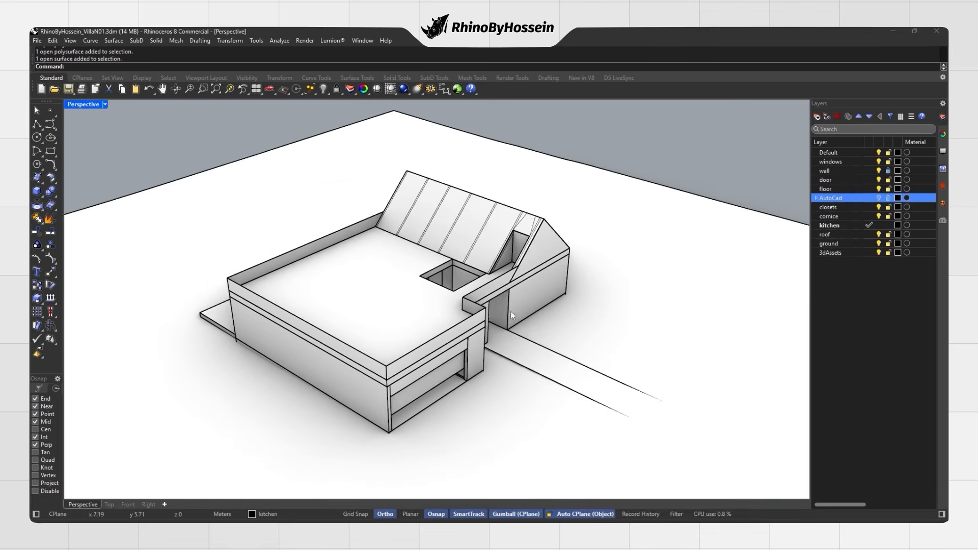
Turn off surface edges in the Rendered display mode and return to the layer list.
scroll(462, 316, "up", 2)
left_click(943, 151)
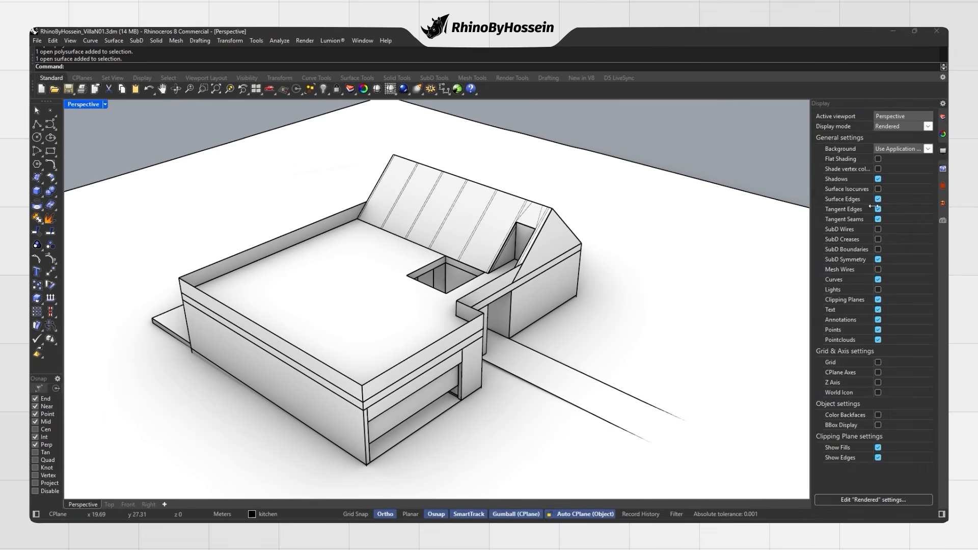
left_click(877, 199)
left_click(943, 120)
Make the Default layer current, show the model shaded and draw a rectangle around the flat roof's skylight opening.
right_click_drag(729, 249, 426, 275)
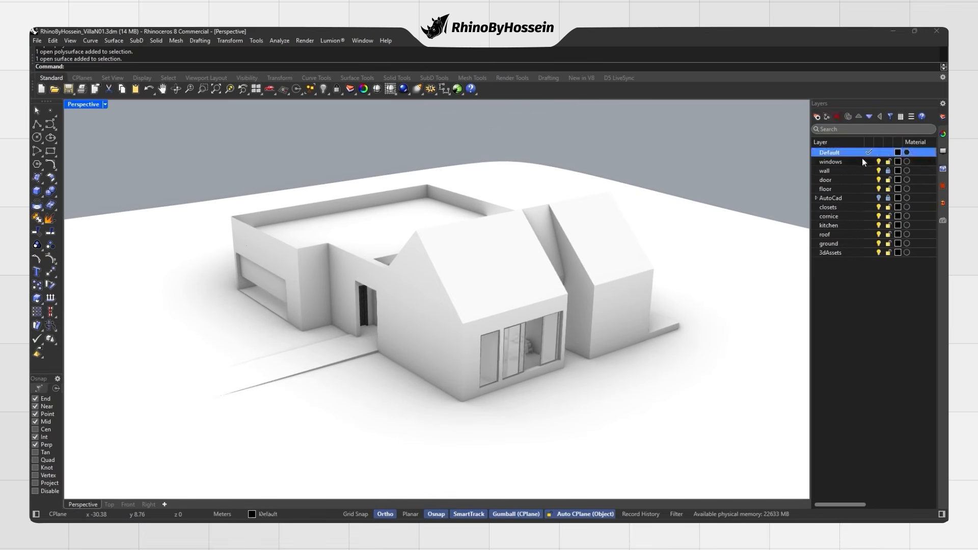
key("ctrl+alt+s")
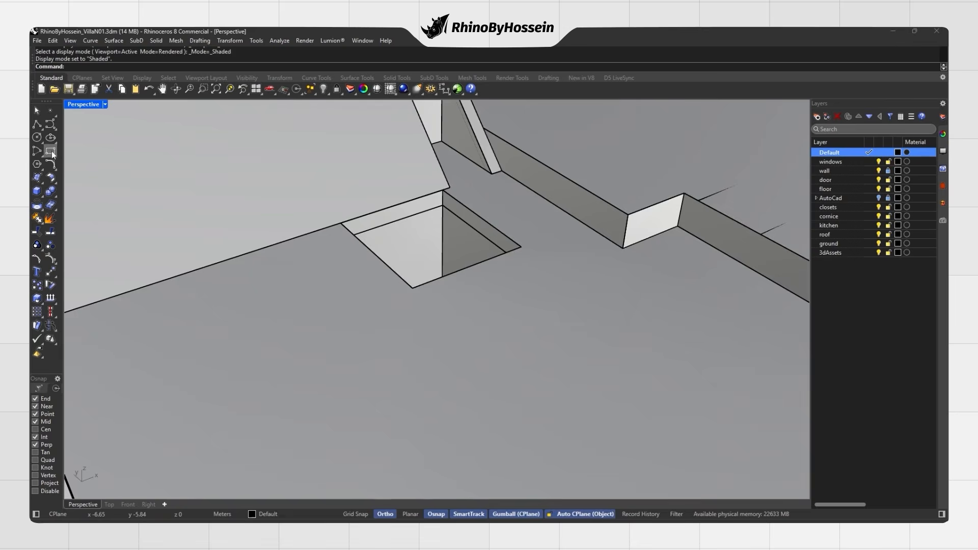
left_click(51, 151)
scroll(344, 219, "up", 2)
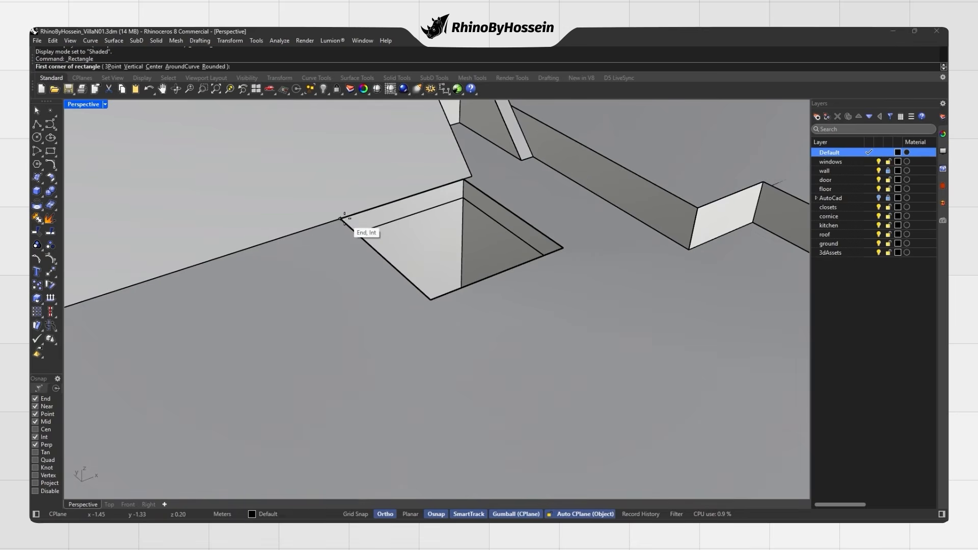
left_click(563, 249)
left_click(585, 270)
Offset the skylight rectangle towards the inside of the opening.
type("Offset")
key("Return")
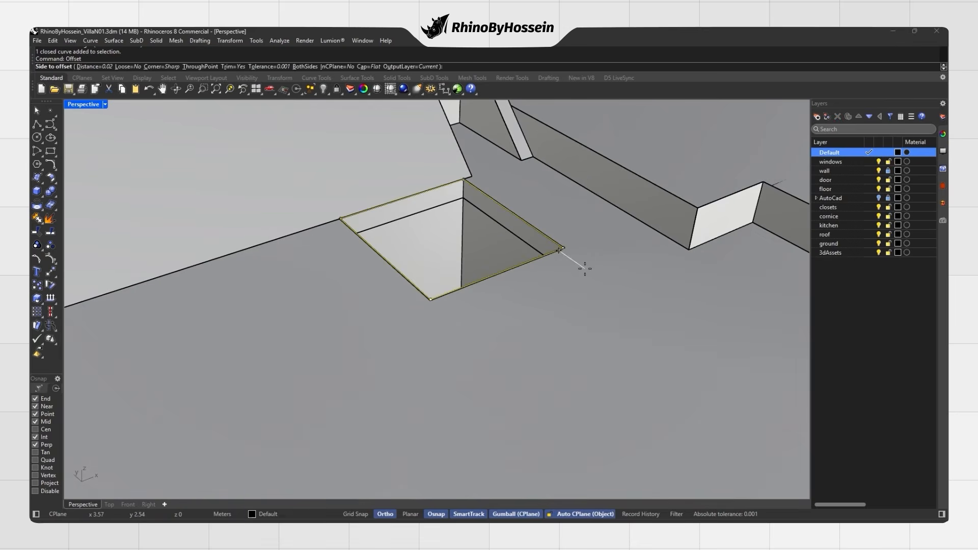
scroll(546, 249, "up", 4)
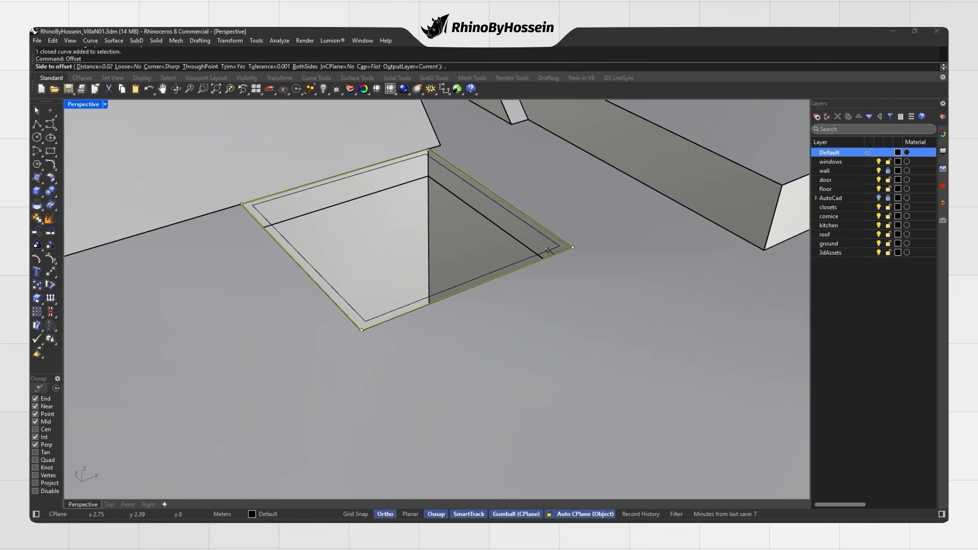
left_click(479, 253)
scroll(445, 257, "up", 3)
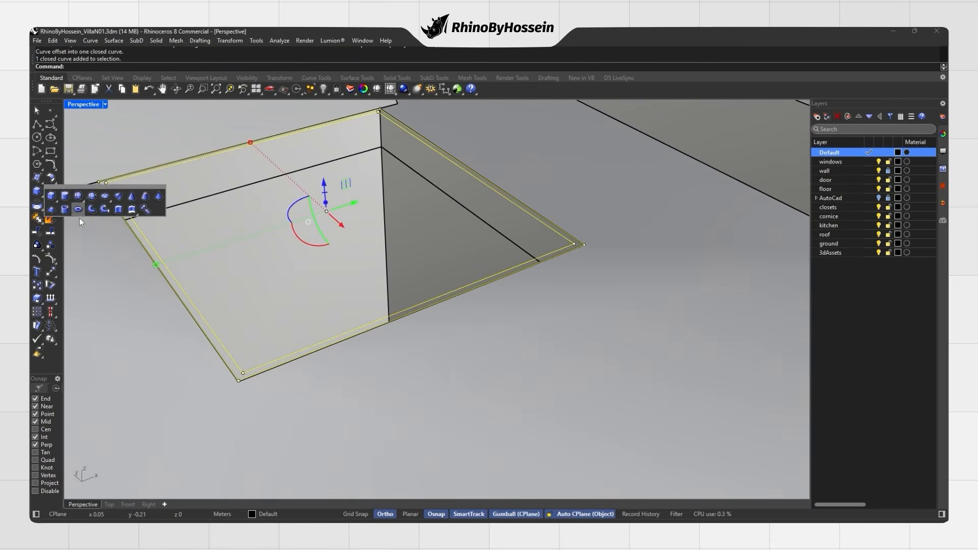
Extrude the two skylight rectangles 0.05 m into a solid frame.
left_click(53, 208)
type(".1")
key("BackSpace")
type("05")
key("Return")
left_click(573, 247, "ctrl")
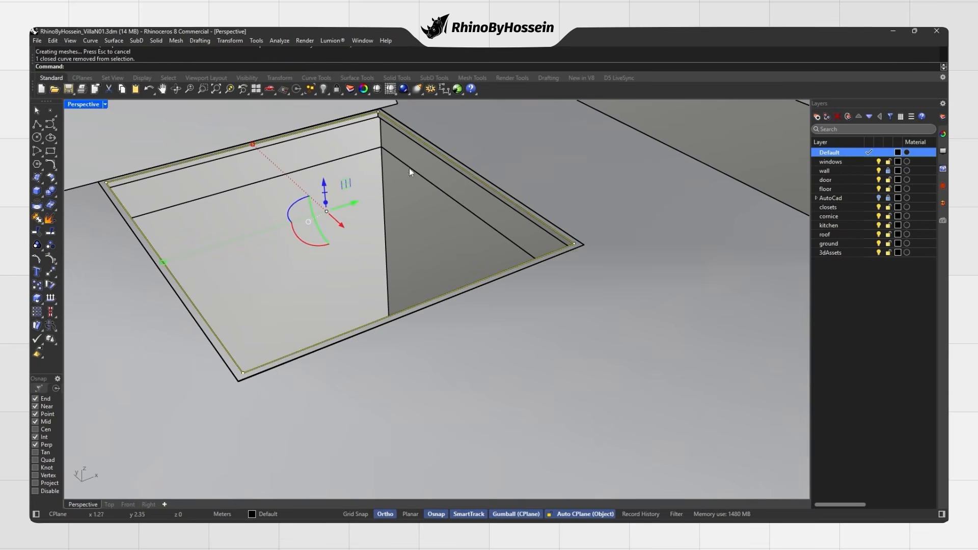
left_click(584, 247)
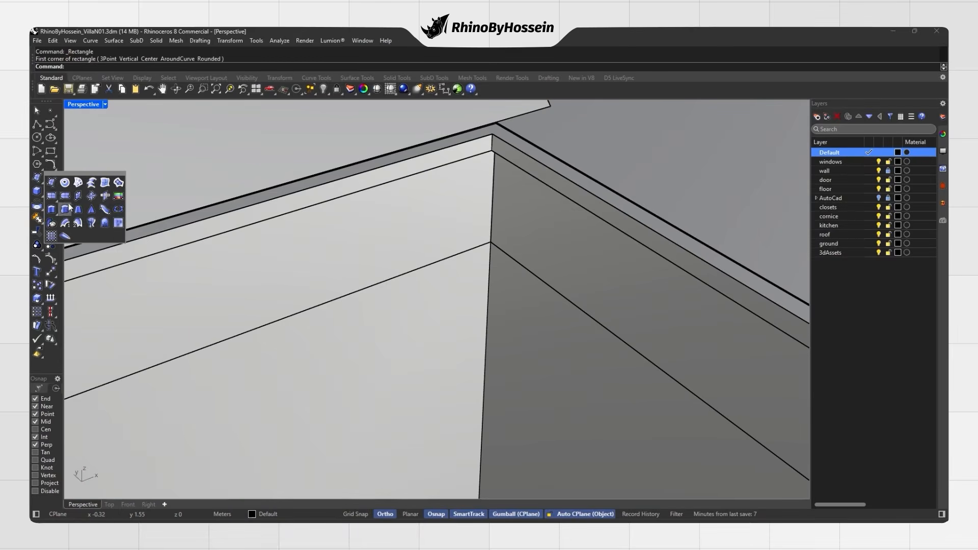
Create a corner-to-corner plane as the glass inside the skylight frame.
left_click(52, 196)
left_click(492, 135)
scroll(432, 188, "down", 10)
right_click_drag(432, 188, 516, 231)
scroll(515, 231, "up", 8)
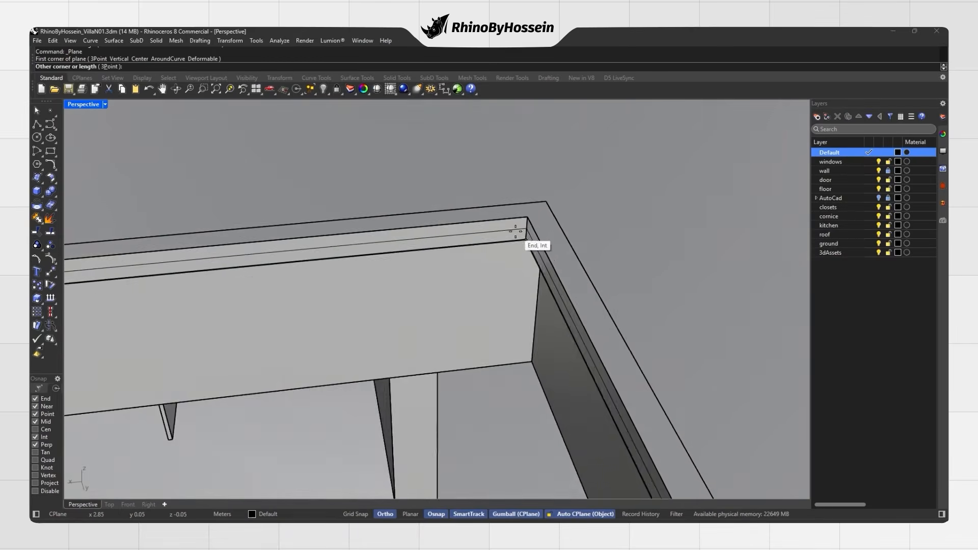
left_click(517, 235)
scroll(518, 238, "down", 10)
Lower the skylight frame and its glass slightly together in the roof opening.
middle_click(462, 290)
right_click_drag(480, 270, 562, 271)
left_click(476, 291)
scroll(318, 293, "up", 8)
left_click(319, 304)
left_click(368, 298, "shift")
left_click_drag(679, 242, 679, 251)
key("Escape")
scroll(483, 245, "down", 10)
right_click_drag(482, 245, 399, 276)
middle_click(400, 276)
left_click(401, 276)
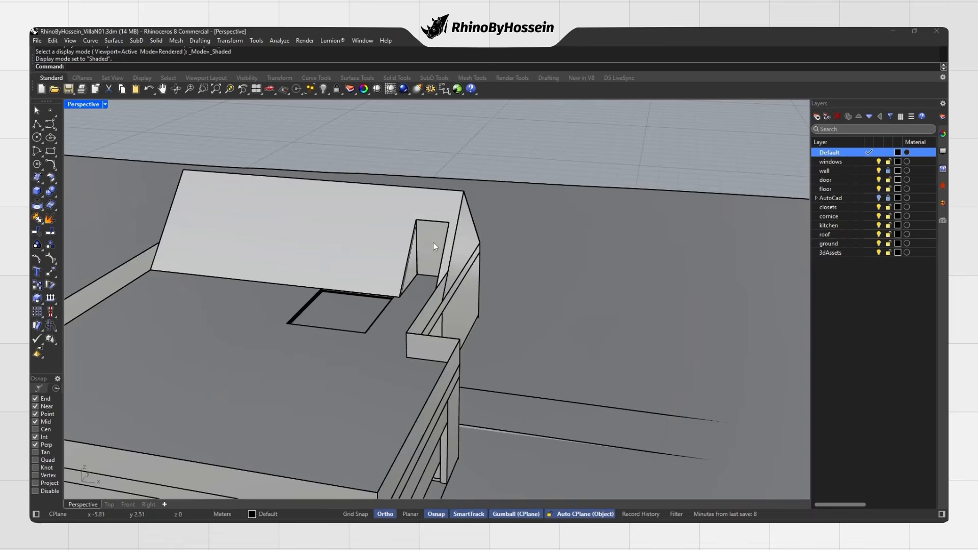
Isolate the pitched roof and close the back of its recess with a 0.1 m thick wall.
scroll(433, 241, "up", 6)
left_click(427, 246)
right_click_drag(427, 247, 443, 258)
key("Escape")
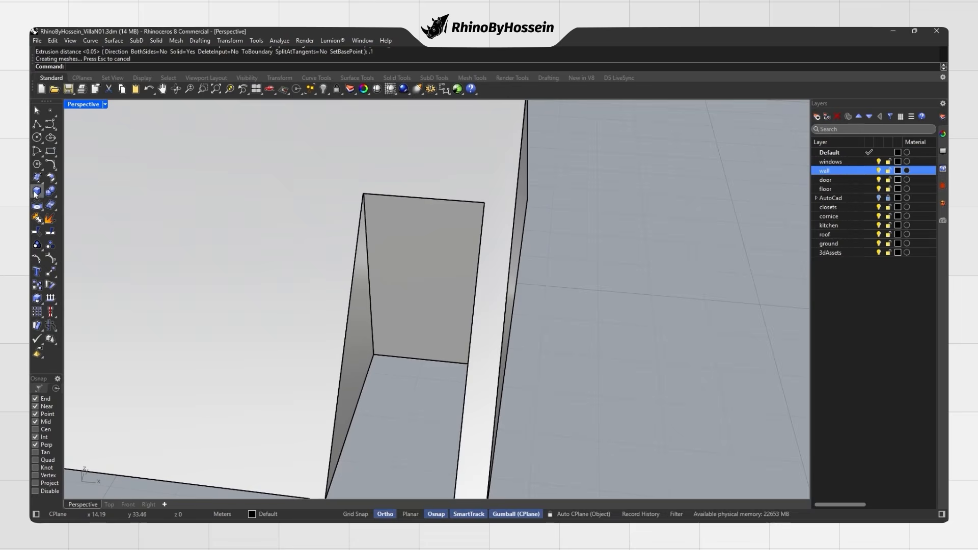
Duplicate the border of the recess's back wall, offset it 0.05 m inward and delete the outer border.
left_click(43, 212)
left_click(104, 210)
left_click(386, 264)
key("Return")
type("Offset")
key("Return")
left_click(408, 252)
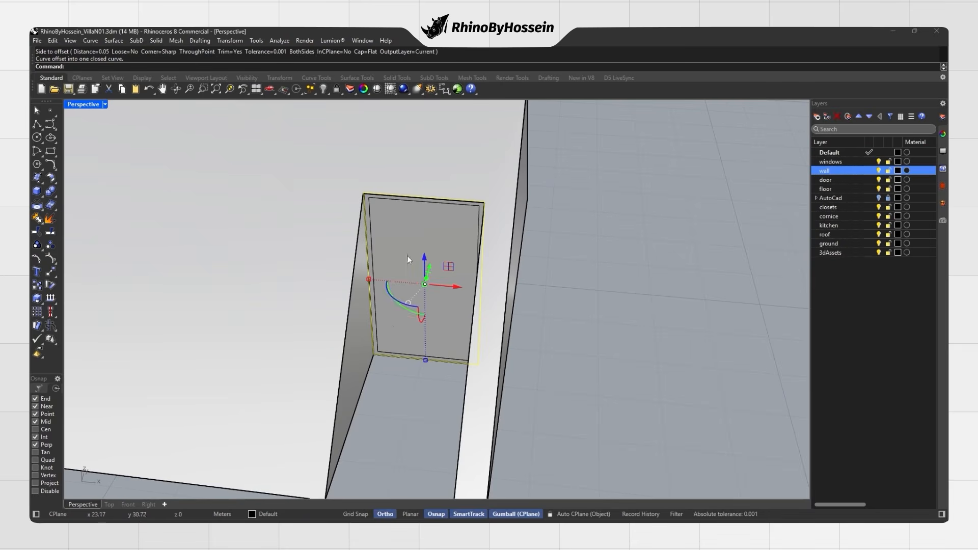
key("Delete")
Move the offset rectangle down so its lower edge lies on the bottom edge of the back wall.
left_click(383, 355)
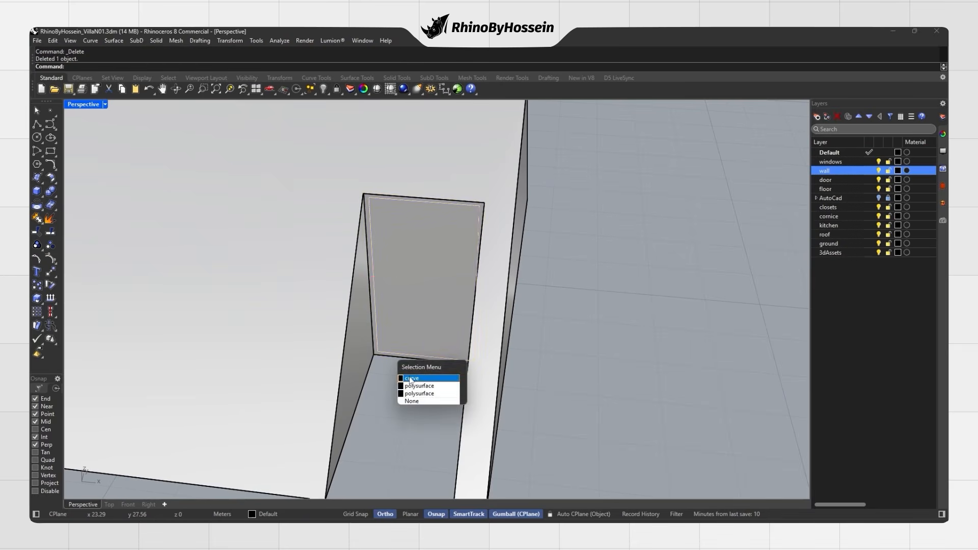
left_click(410, 380)
scroll(375, 362, "up", 2)
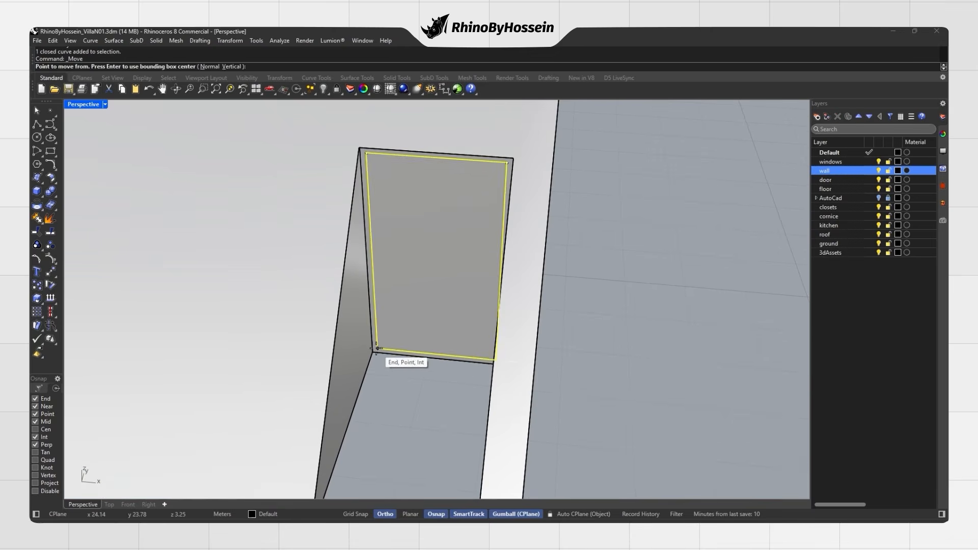
left_click(378, 349)
left_click(379, 353)
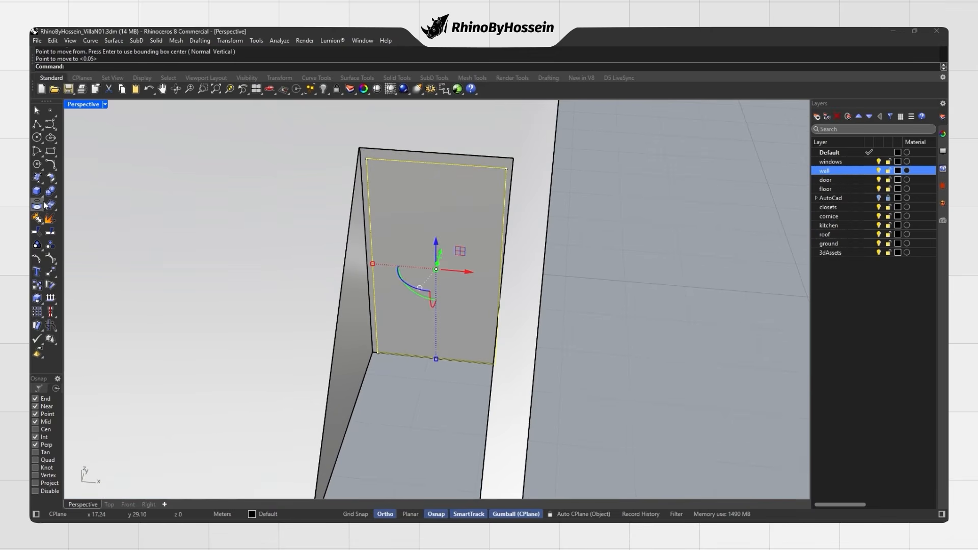
Extrude the door rectangle to both sides as a solid passing through the back wall.
left_click(121, 211)
right_click_drag(397, 326, 214, 277)
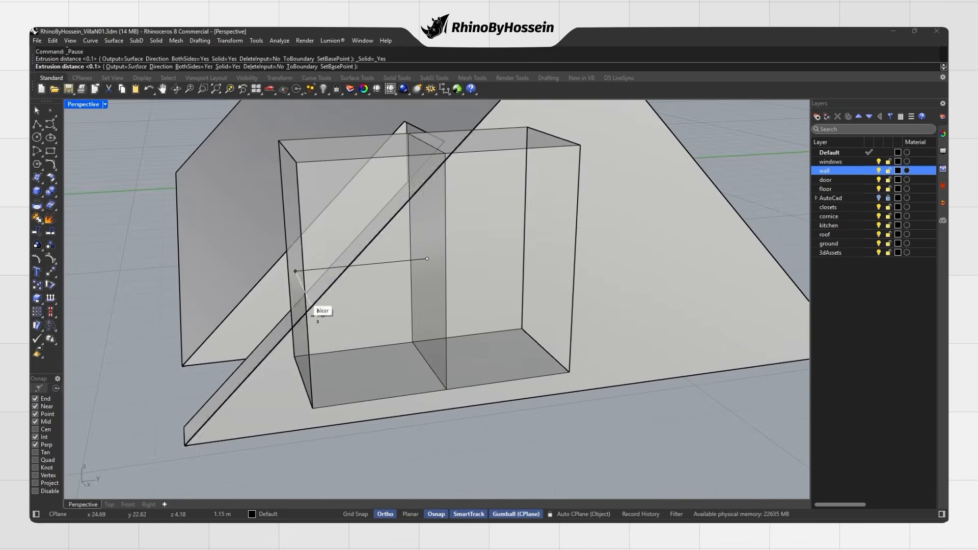
left_click(362, 338)
right_click_drag(390, 346, 399, 348)
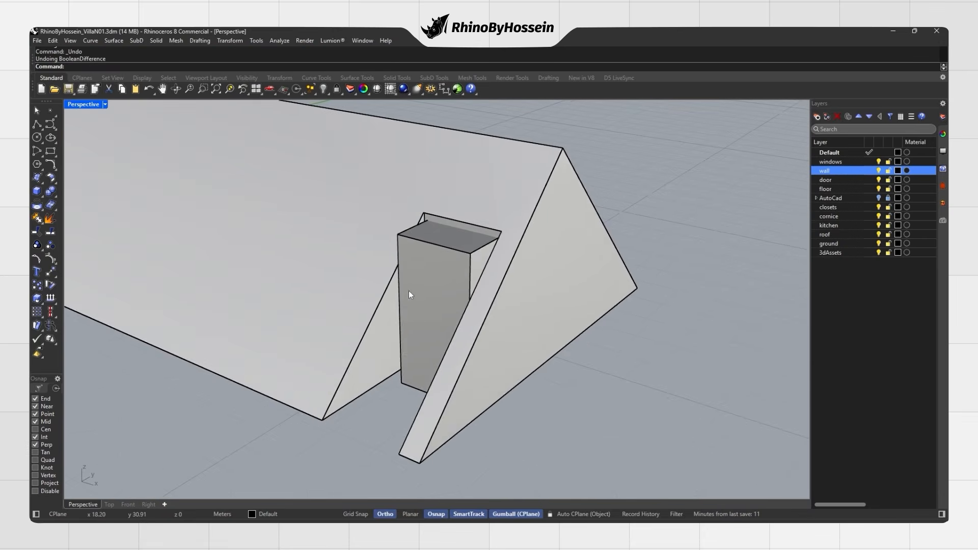
Undo the last Boolean attempt and subtract the extruded box from the back wall to cut the door opening.
right_click_drag(408, 290, 430, 293)
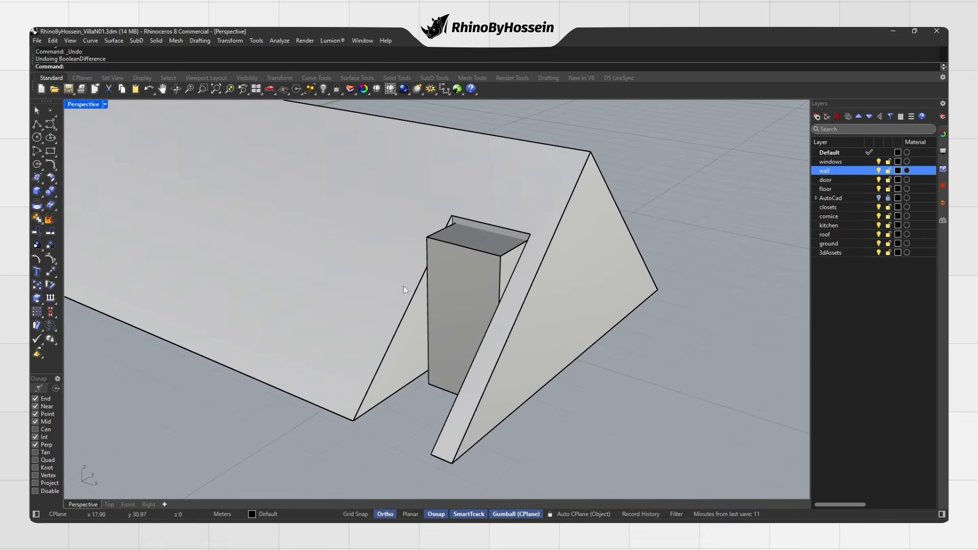
key("ctrl+z")
left_click(55, 195)
left_click(80, 198)
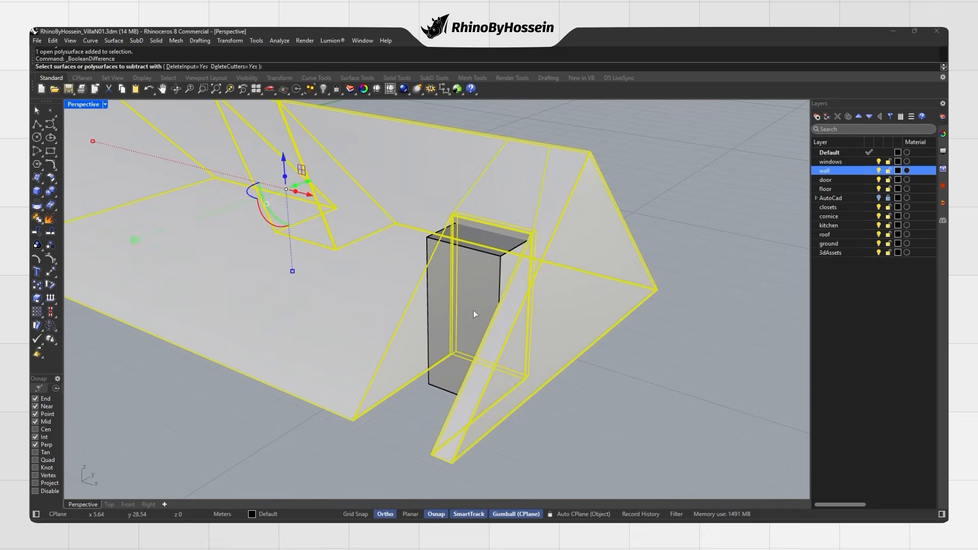
left_click(473, 319)
right_click(467, 294)
right_click_drag(466, 294, 448, 300)
scroll(448, 300, "down", 3)
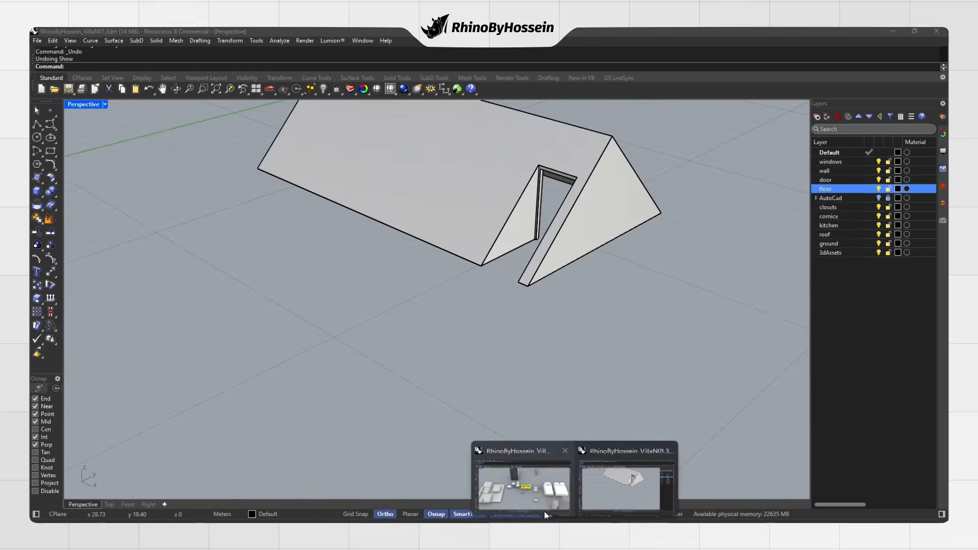
Copy the lighter of the two doors from the 3dModels file and paste it into the villa model.
left_click(540, 496)
key("Escape")
scroll(573, 270, "up", 5)
mouse_move(544, 514)
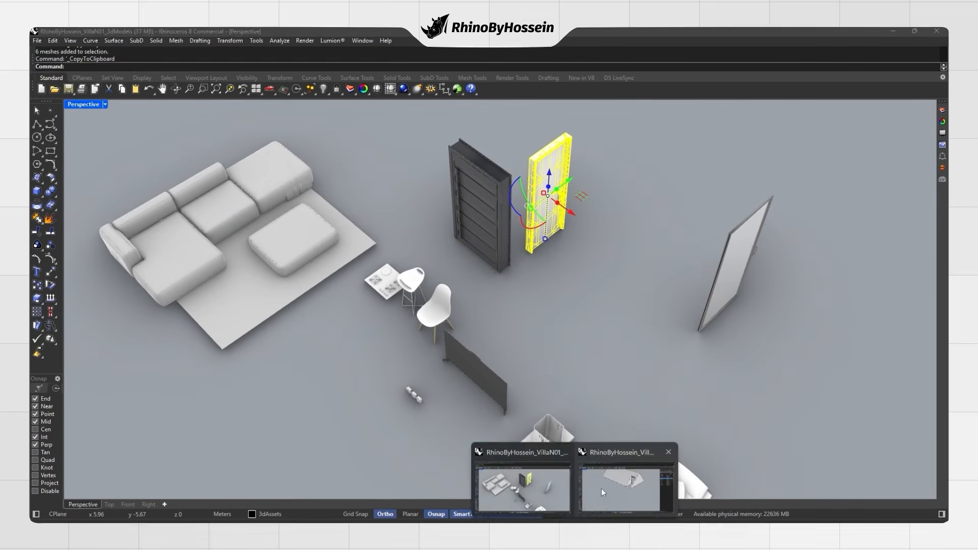
left_click(596, 491)
key("ctrl+v")
Move the pasted door by its lower corner to the door opening in the roof recess, snapping to vertices.
scroll(316, 389, "down", 5)
scroll(263, 341, "up", 3)
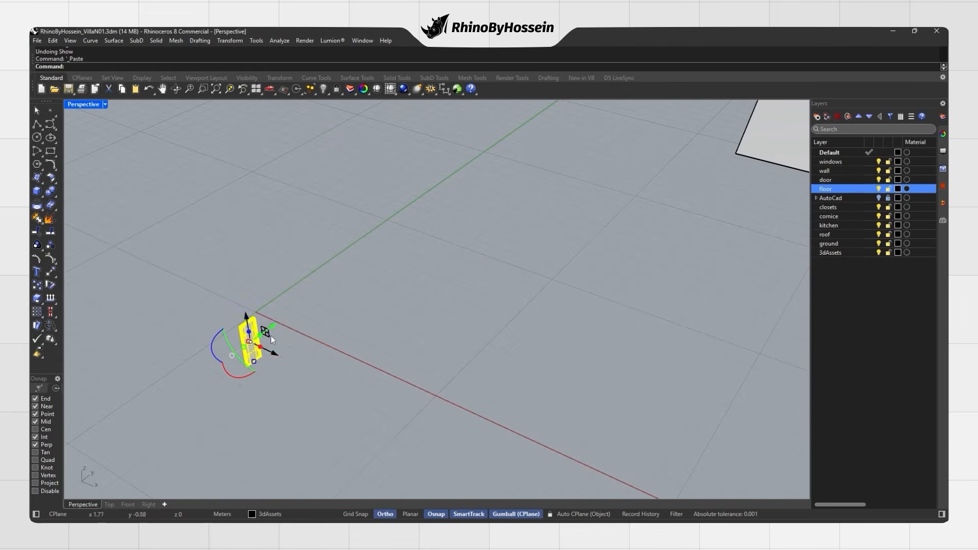
left_click(50, 276)
scroll(264, 360, "up", 3)
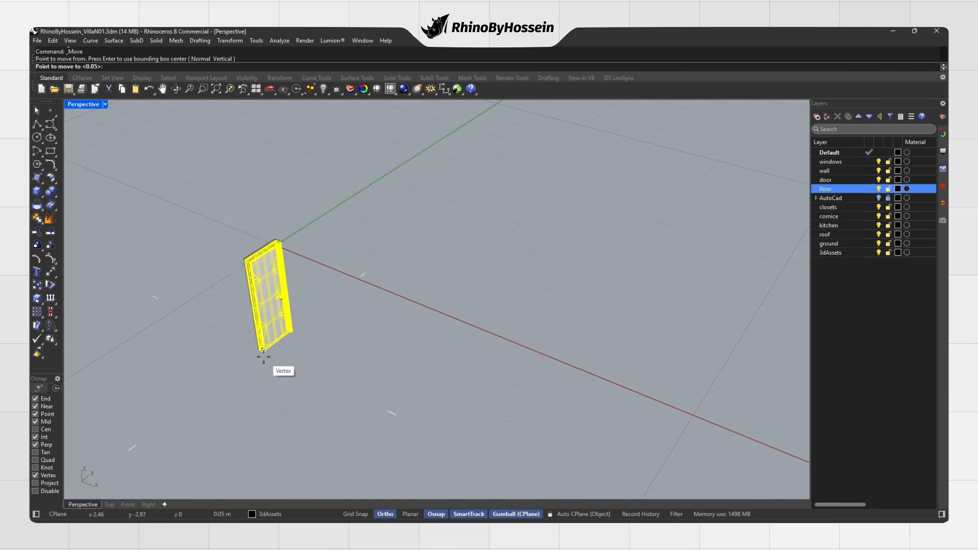
scroll(275, 377, "down", 3)
scroll(449, 326, "up", 8)
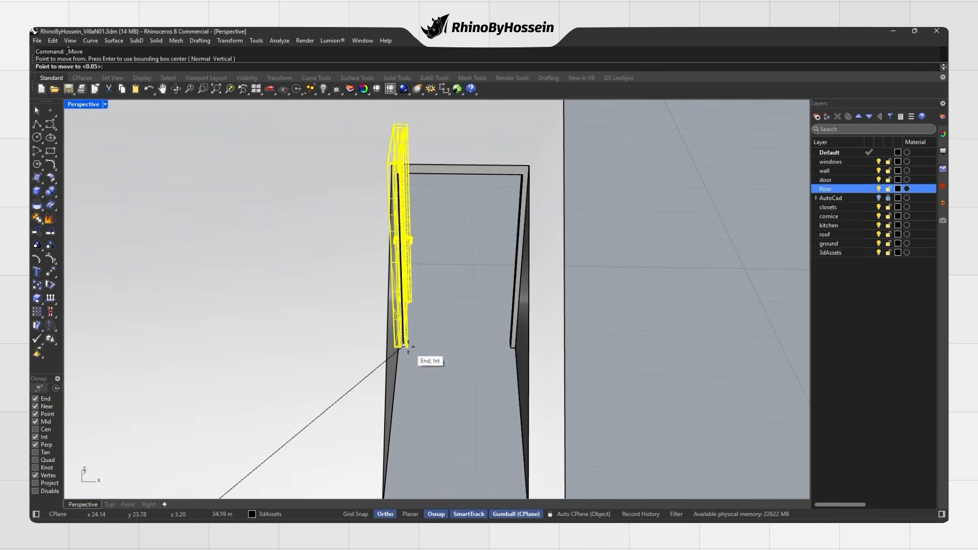
Rotate the door parallel to the opening and move it against the opening's side and bottom edges.
right_click_drag(424, 259, 382, 255)
left_click_drag(390, 242, 448, 252)
right_click_drag(448, 252, 550, 252)
left_click(48, 275)
scroll(415, 332, "up", 5)
left_click(430, 331)
left_click(593, 356)
scroll(593, 354, "down", 5)
right_click_drag(591, 352, 561, 364)
left_click(504, 308)
key("Escape")
Lock the roof and back wall, and adjust the door's top vertices in the front view to fit the opening's height.
scroll(532, 327, "down", 4)
left_click(225, 160)
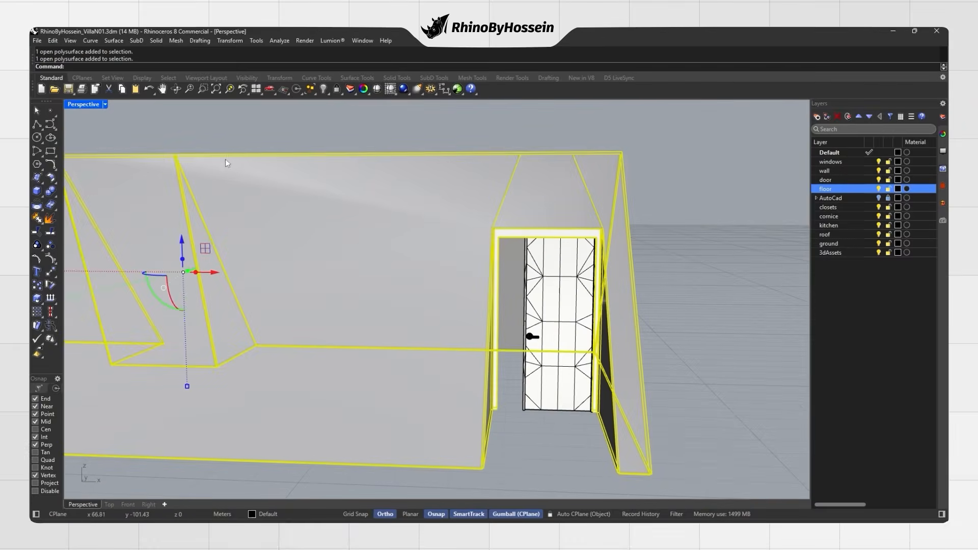
left_click(338, 88)
left_click(129, 504)
scroll(595, 214, "up", 7)
left_click_drag(405, 274, 613, 227, "ctrl+shift")
scroll(581, 234, "up", 9)
left_click_drag(501, 285, 501, 326)
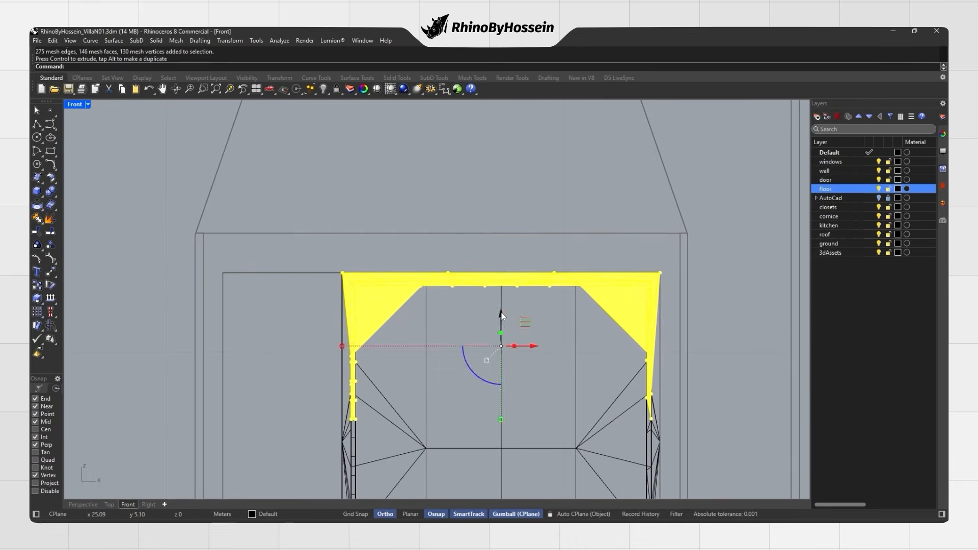
Stretch the vertices on the door's free side outward to fill the width of the opening.
scroll(379, 222, "down", 6)
right_click_drag(380, 221, 381, 213)
left_click_drag(345, 169, 401, 445, "ctrl+shift")
scroll(394, 308, "up", 6)
left_click_drag(410, 325, 347, 331)
key("Escape")
scroll(351, 332, "down", 10)
Return to the rendered perspective view, unlock the roof geometry and show the whole villa again.
left_click(83, 504)
right_click_drag(402, 326, 459, 346)
key("ctrl+alt+r")
scroll(527, 322, "down", 7)
left_click(338, 106)
scroll(447, 281, "down", 5)
mouse_move(447, 281)
right_mouse_down()
mouse_move(403, 240)
mouse_move(360, 263)
mouse_move(492, 286)
mouse_move(490, 297)
mouse_move(454, 263)
right_mouse_up()
left_click(454, 263)
key("Escape")
Make the roof layer current and trace a polyline along the outer lower edge of the flat roof's parapet.
double_click(855, 235)
right_click_drag(649, 219, 592, 226)
left_click(543, 276)
right_click_drag(543, 275, 473, 281)
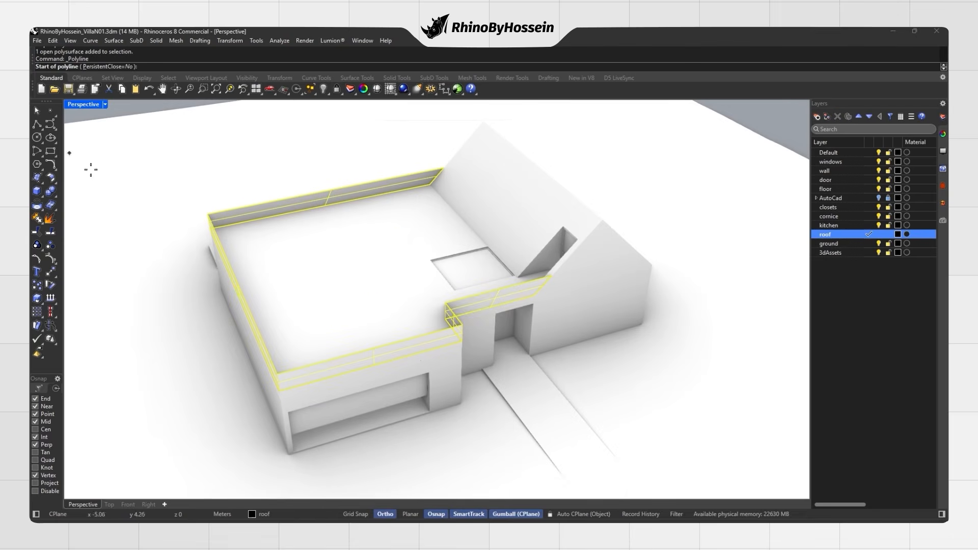
scroll(542, 306, "up", 2)
right_click_drag(511, 310, 333, 307)
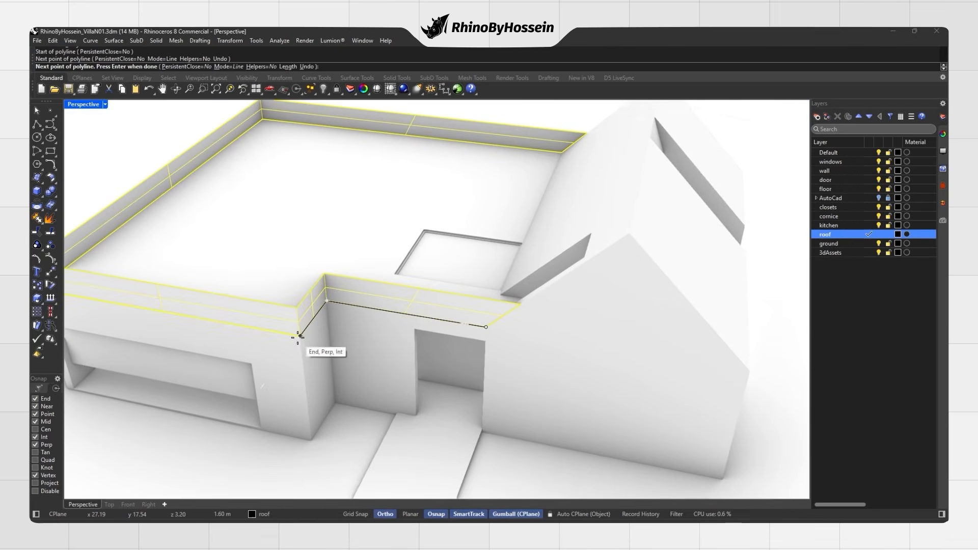
left_click(300, 336)
right_click_drag(163, 319, 378, 312, "shift")
left_click(253, 291)
right_click_drag(219, 282, 407, 277)
left_click(166, 274)
right_click_drag(168, 275, 214, 325)
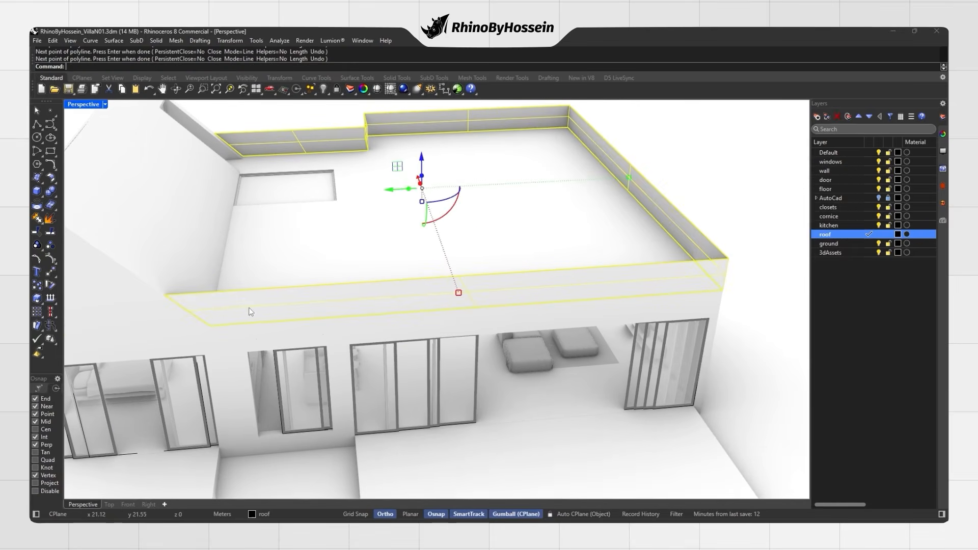
Delete the flat roof's old parapet surface and offset the traced outline inward 0.2 m with a flat cap to close it.
key("Return")
key("Delete")
left_click(314, 348)
type("O")
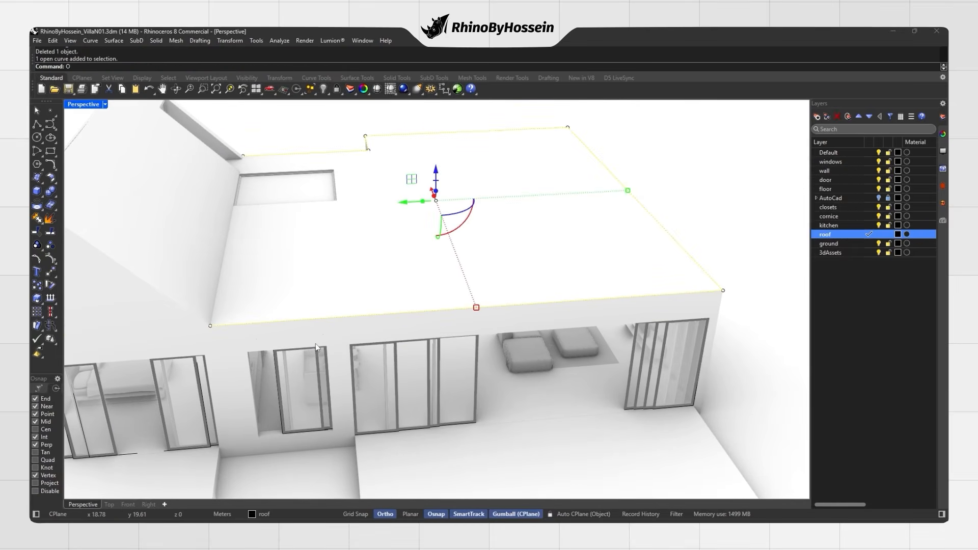
type("ffset")
key("Return")
right_click_drag(315, 345, 272, 293)
left_click(271, 292)
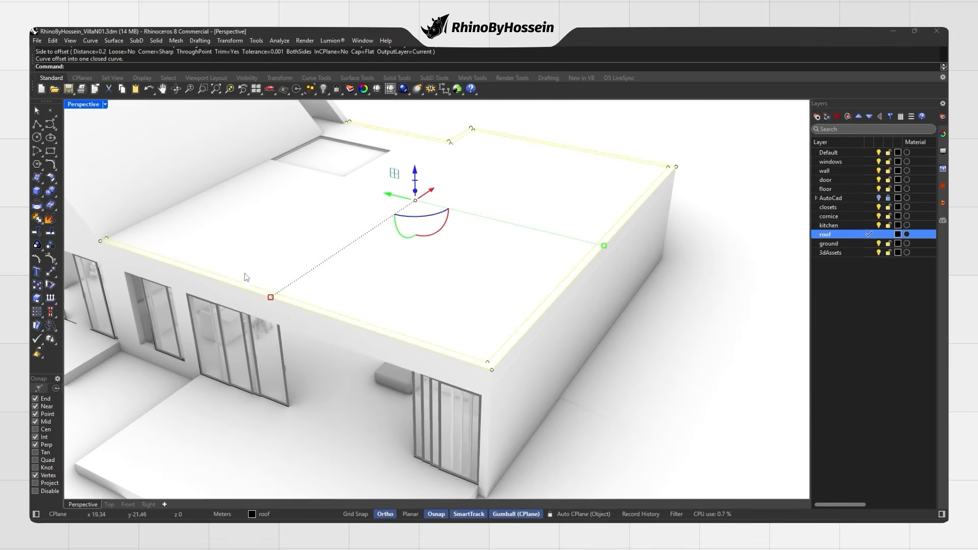
Extrude the closed parapet outline as a solid by 0.8 m to both sides and delete the source curve.
left_click(119, 209)
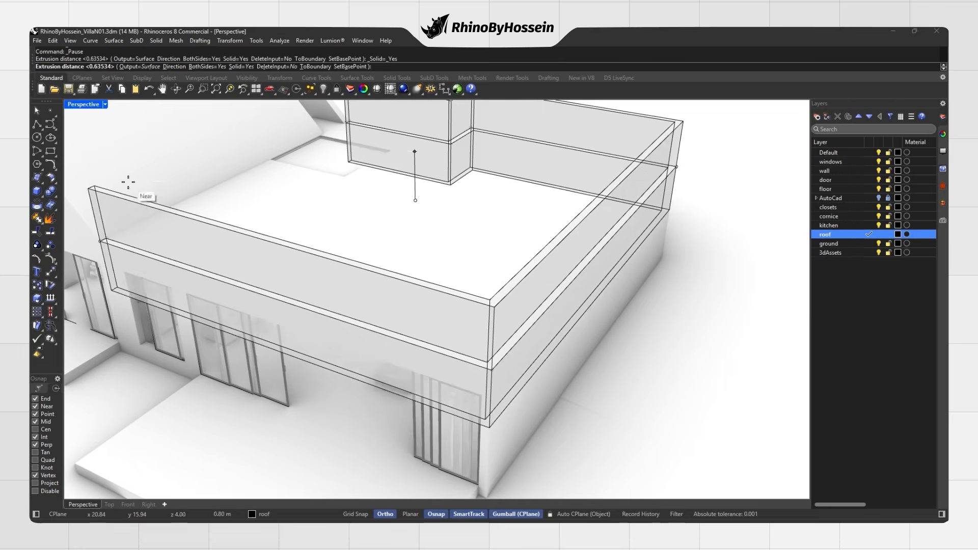
left_click(202, 66)
type(".8")
key("Return")
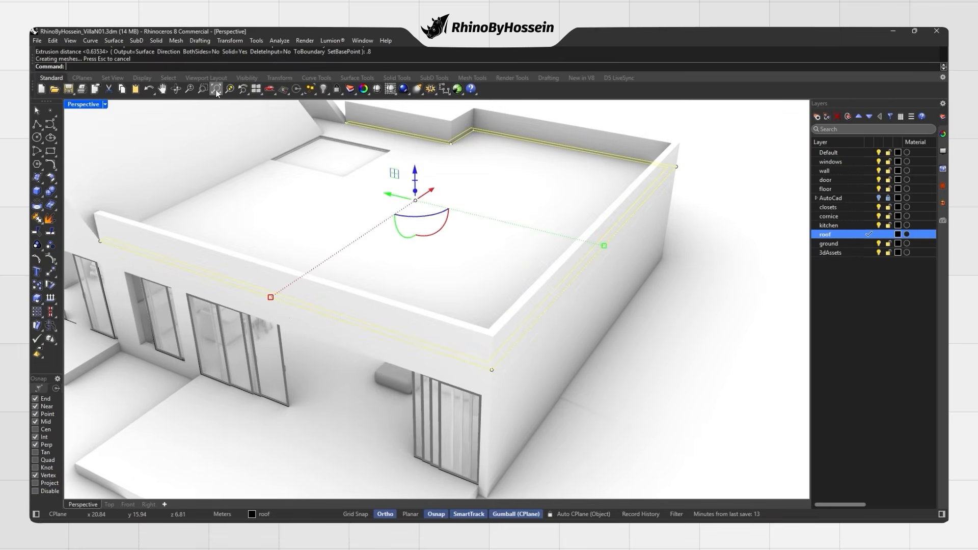
key("Delete")
In shaded display, unlock the locked object and move the parapet's end edge into the adjoining pitched roof slope.
scroll(432, 250, "down", 5)
right_click_drag(333, 244, 295, 245)
scroll(354, 259, "up", 10)
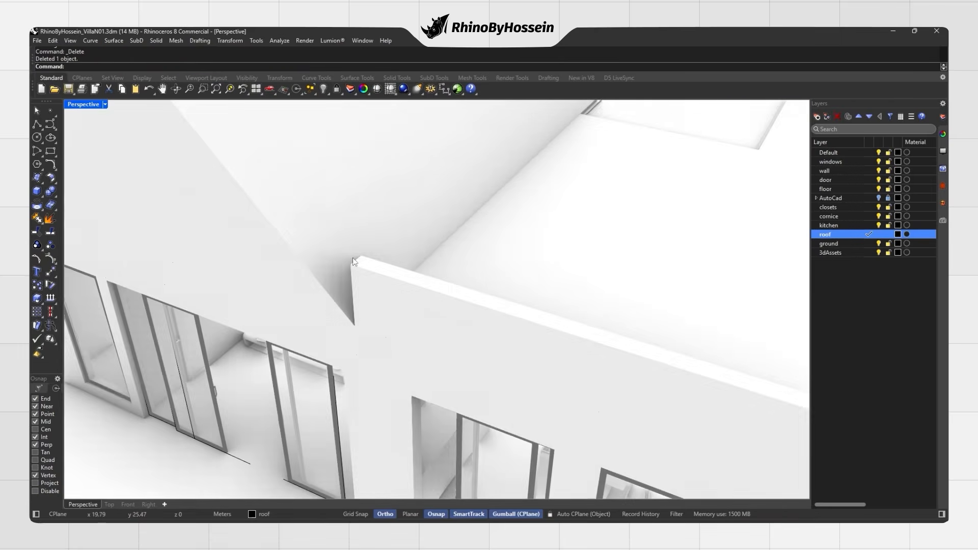
key("ctrl+alt+s")
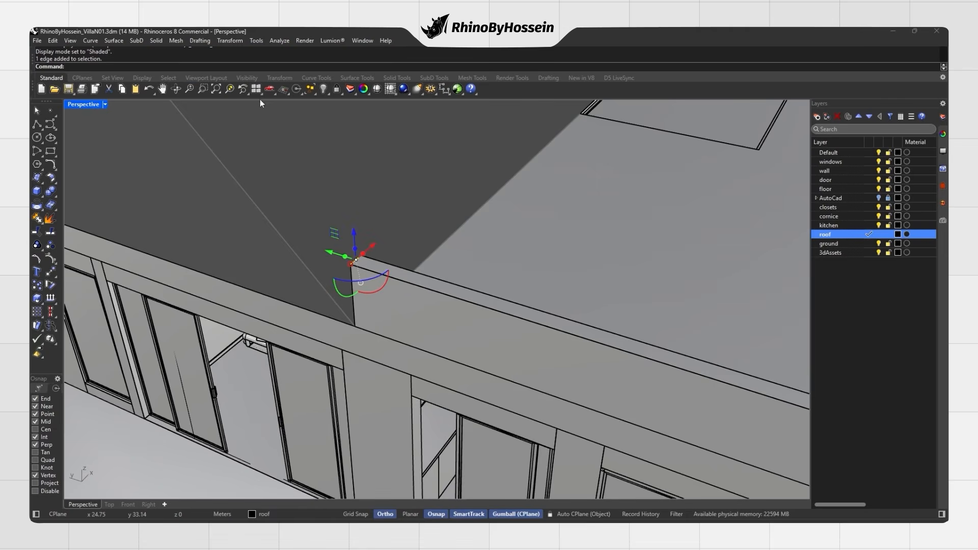
right_click(341, 93)
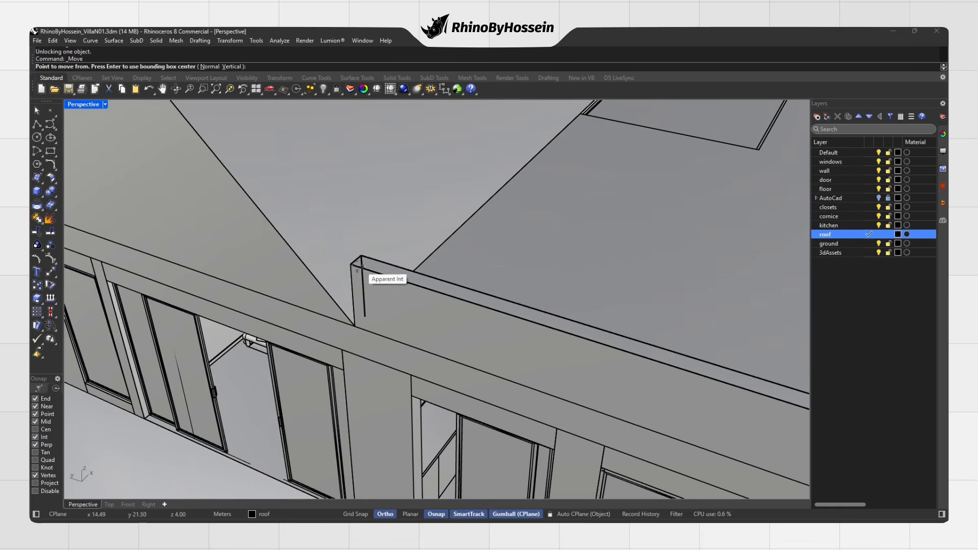
left_click(362, 266)
left_click(290, 246)
scroll(290, 246, "down", 10)
right_click_drag(290, 246, 504, 265)
key("Escape")
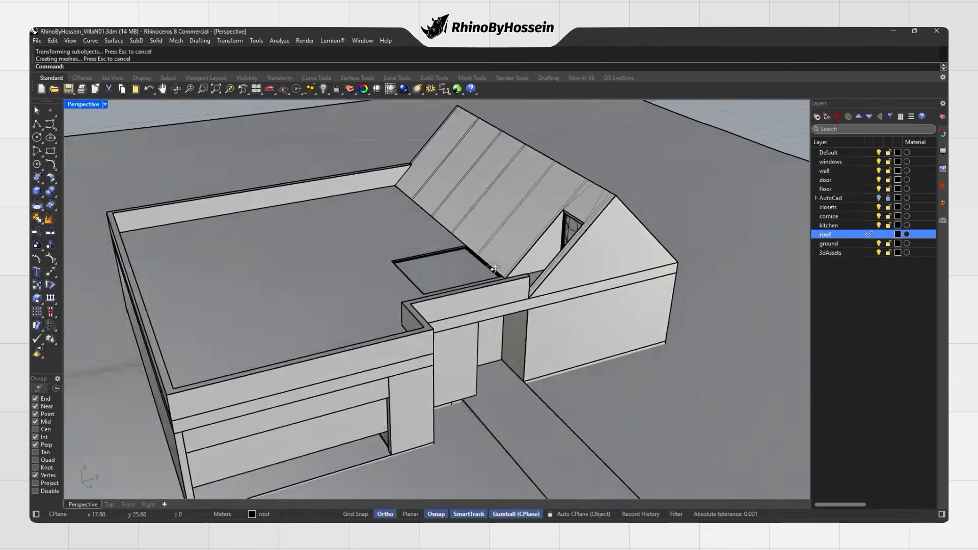
Move the end edge of the parapet's opposite arm, near the roof door, until it meets the pitched roof.
scroll(300, 297, "up", 10)
left_click(332, 279, "ctrl+shift")
right_click_drag(331, 283, 387, 270)
type("m")
key("Return")
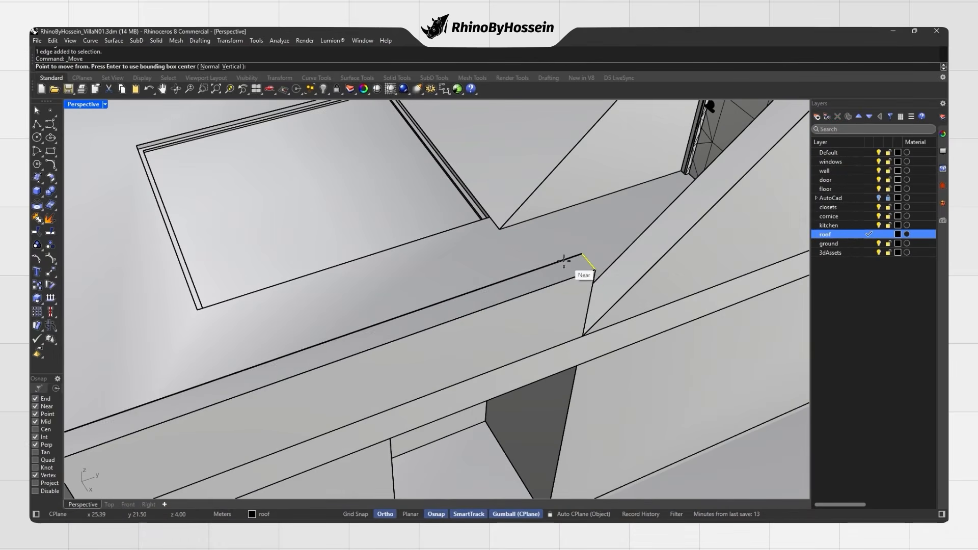
left_click(597, 270)
left_click(676, 239)
scroll(642, 250, "down", 10)
right_click_drag(631, 250, 500, 244)
key("Escape")
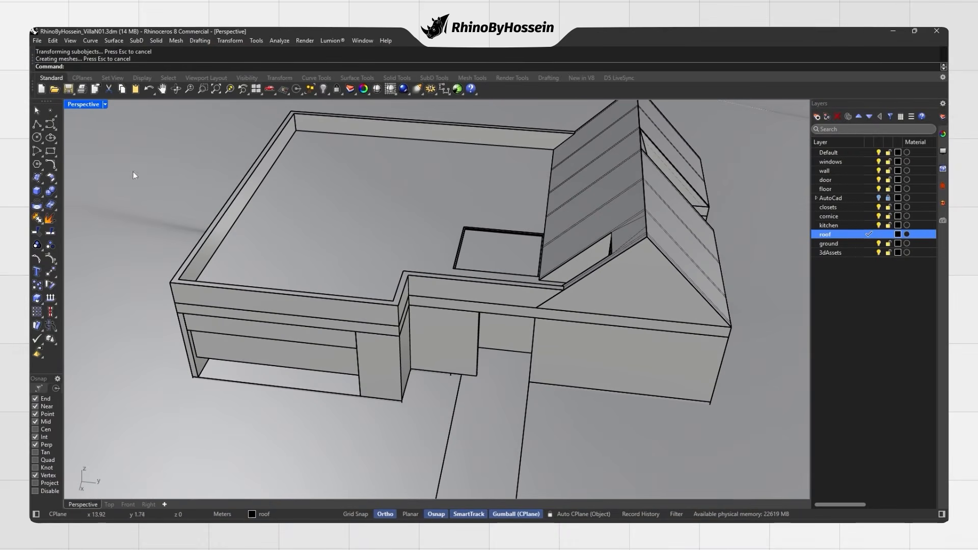
Duplicate the face border of the parapet's top surface as a curve.
left_click(99, 222)
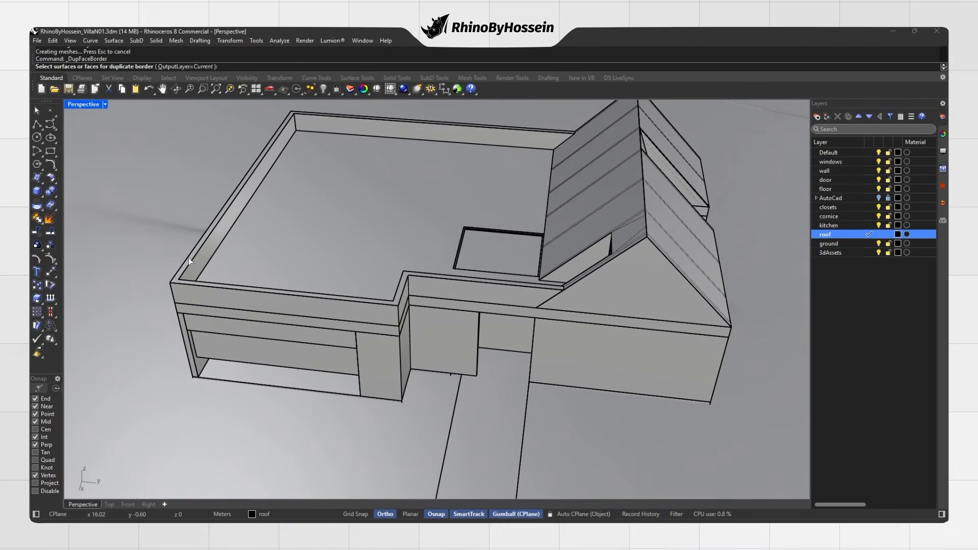
scroll(402, 285, "up", 6)
left_click(404, 300)
key("Return")
scroll(387, 286, "down", 3)
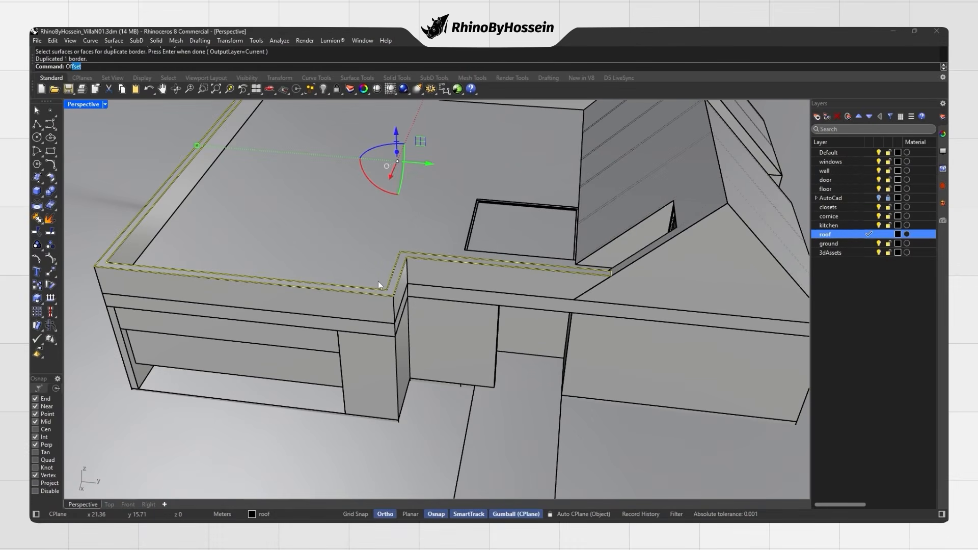
Offset the duplicated parapet border outward by 0.02 m to form the coping outline.
key("Return")
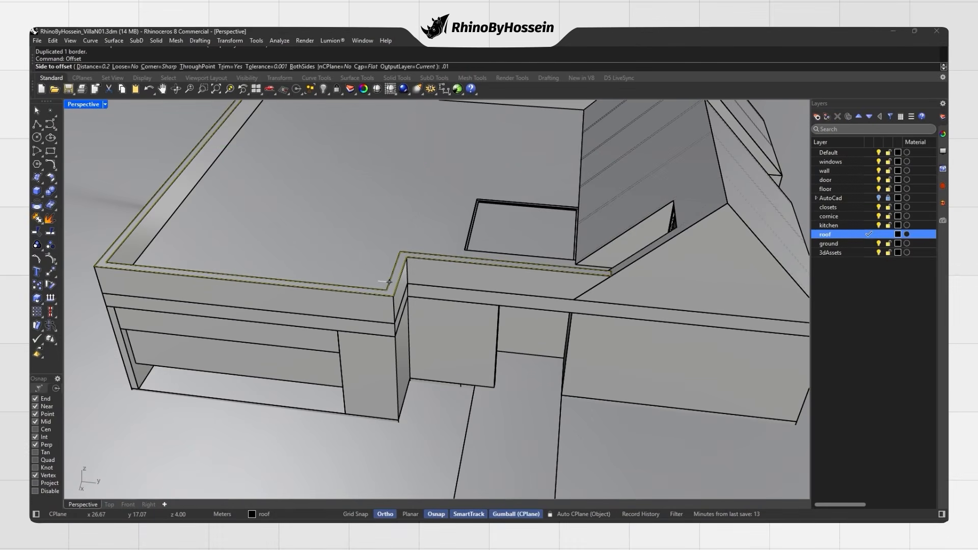
scroll(99, 245, "up", 12)
scroll(97, 240, "down", 4)
type(".02")
key("Return")
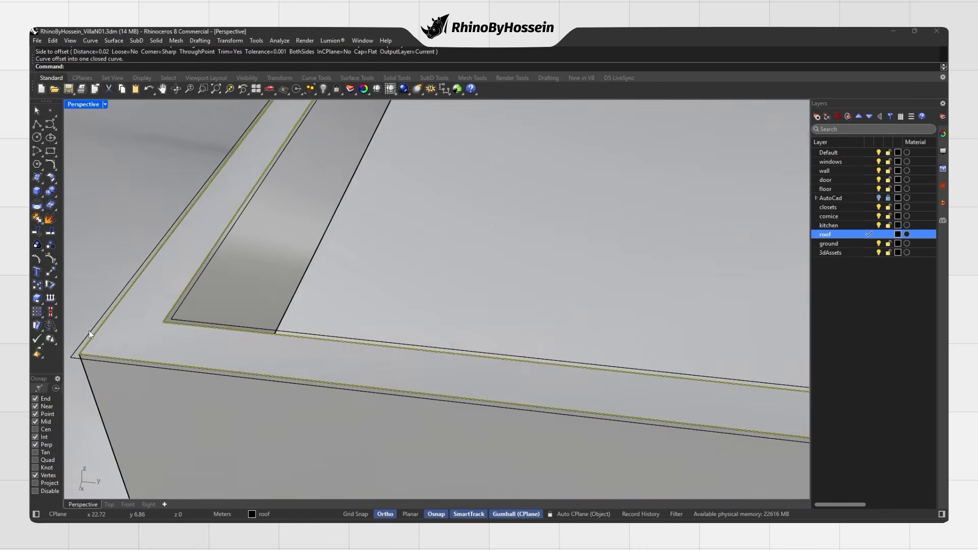
Turn on the offset outline's control points and move its two end points at the gable side to align with the parapet's end.
left_click(89, 330)
scroll(135, 320, "down", 5)
scroll(588, 331, "up", 6)
scroll(591, 334, "up", 4)
key("F10")
left_click(570, 335)
left_click(573, 284, "shift")
left_click(613, 309)
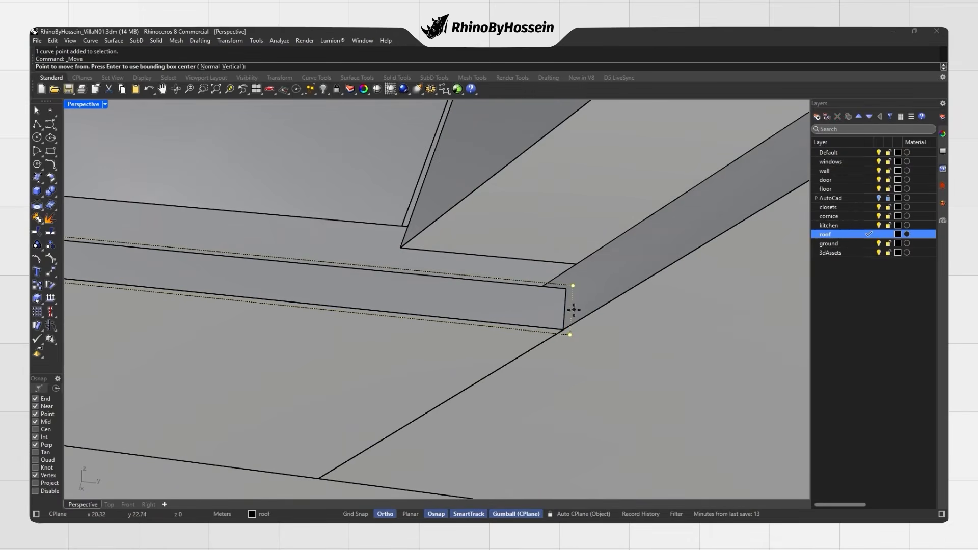
scroll(585, 331, "up", 6)
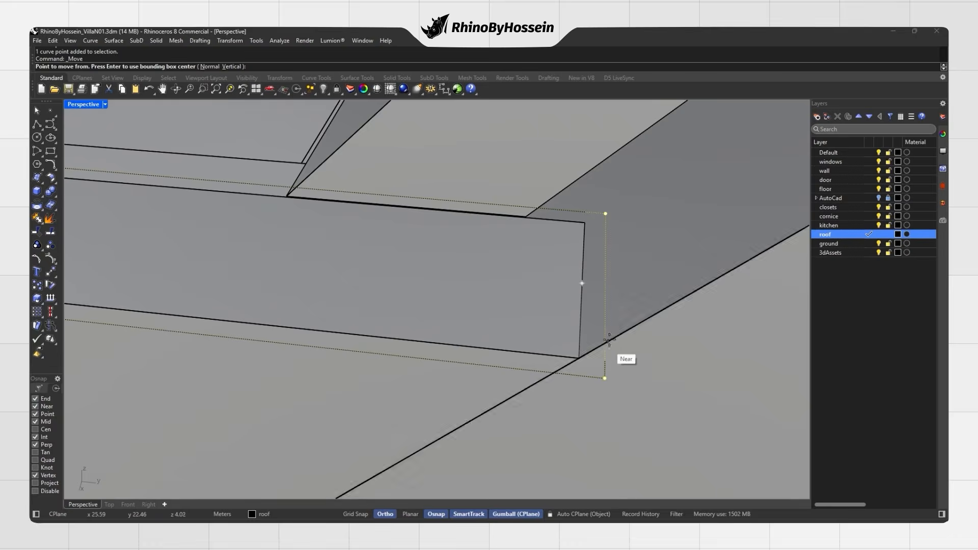
left_click(605, 356)
Adjust the outline's points at the parapet's other end in ghosted display, then return to shaded display.
scroll(576, 351, "down", 5)
scroll(572, 210, "up", 6)
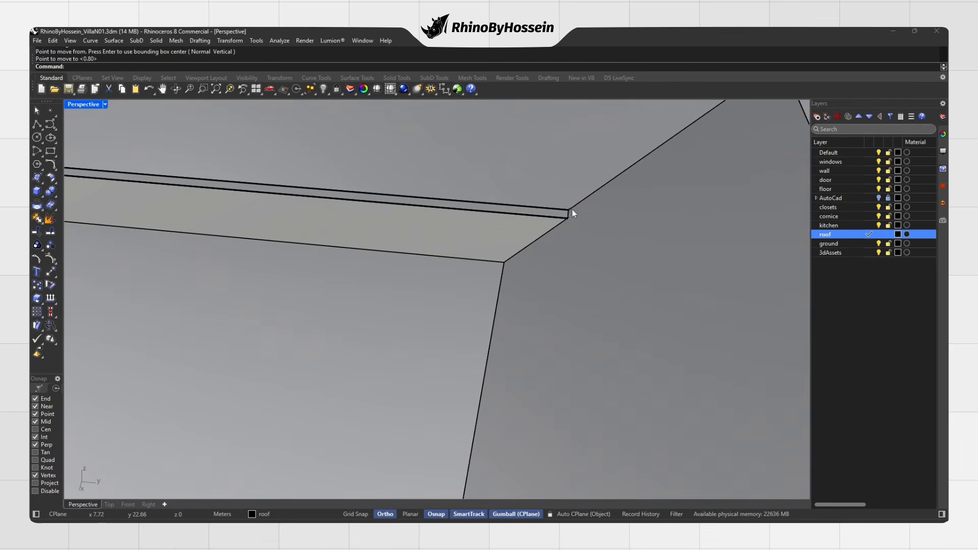
left_click(570, 214)
left_click(566, 219)
left_click(230, 89)
left_click(84, 104)
left_click(93, 172)
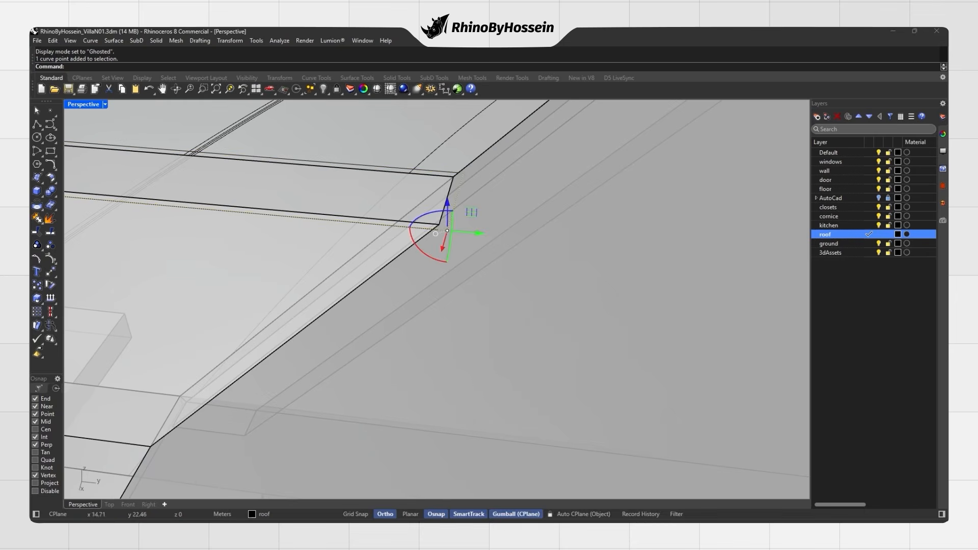
middle_click(395, 230)
left_click(428, 255)
scroll(475, 235, "down", 8)
scroll(419, 268, "down", 5)
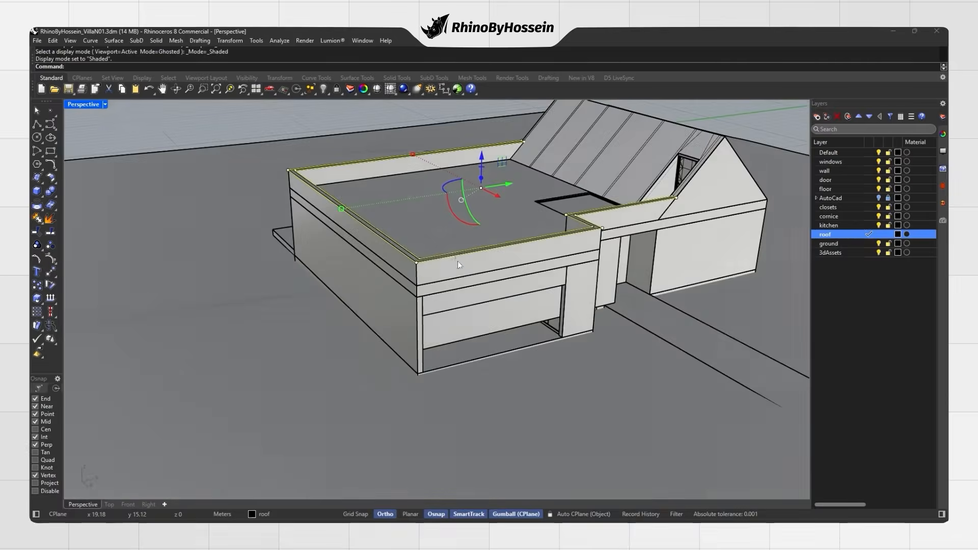
Extrude the coping outline into a solid by 0.04 m to both sides and delete the source curve.
scroll(324, 239, "up", 10)
left_click(118, 209)
right_click_drag(272, 141, 210, 163)
type(".")
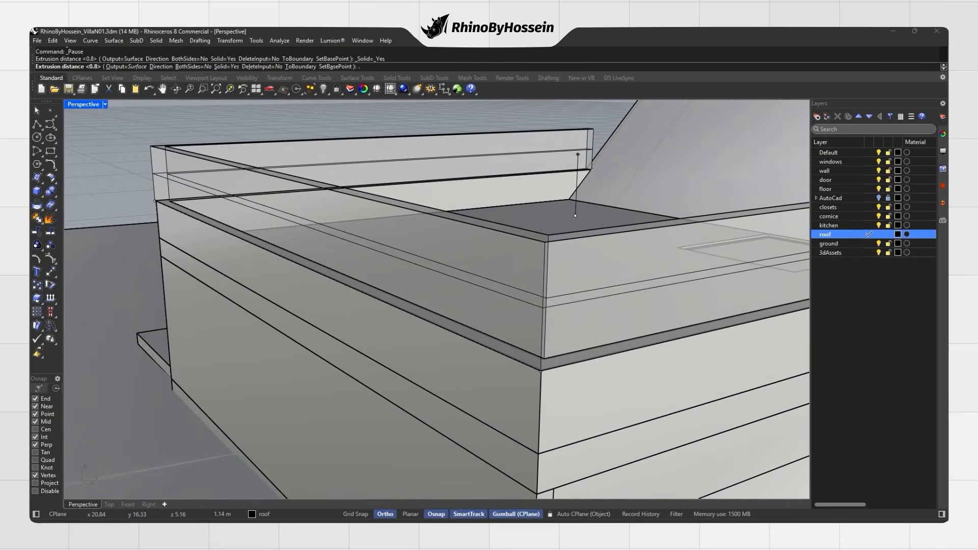
type("04")
key("Return")
left_click(244, 207)
key("Delete")
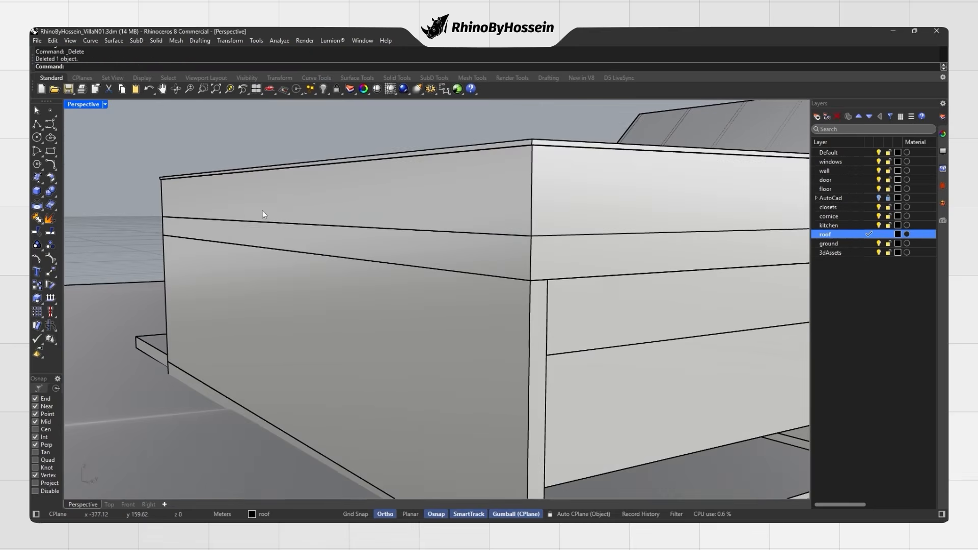
Switch to rendered display, select all remaining curves in the villa model and delete them.
key("ctrl+alt+r")
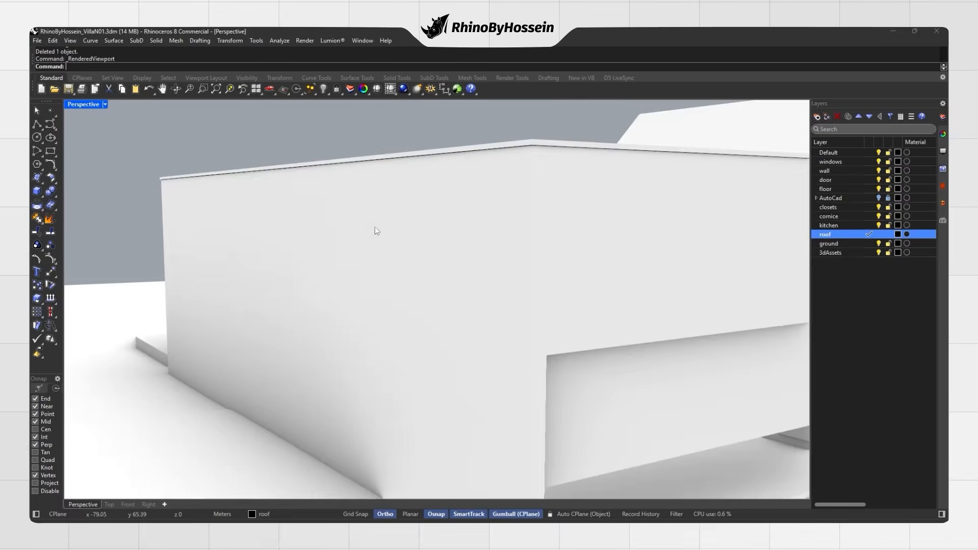
scroll(356, 224, "down", 5)
right_click_drag(343, 218, 469, 255)
scroll(407, 266, "down", 3)
mouse_move(384, 271)
right_mouse_down()
mouse_move(423, 224)
mouse_move(533, 215)
mouse_move(410, 245)
mouse_move(421, 251)
mouse_move(396, 266)
right_mouse_up()
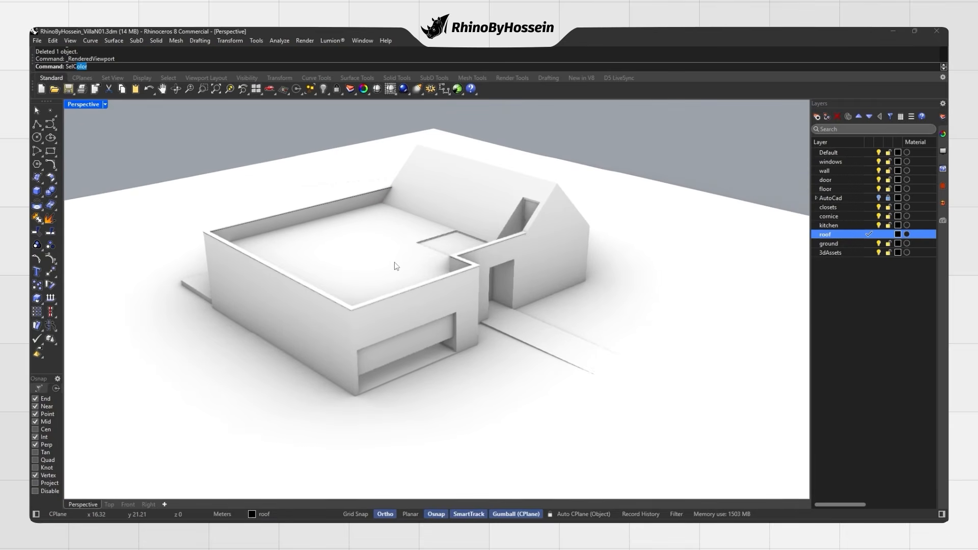
type("rv")
key("Return")
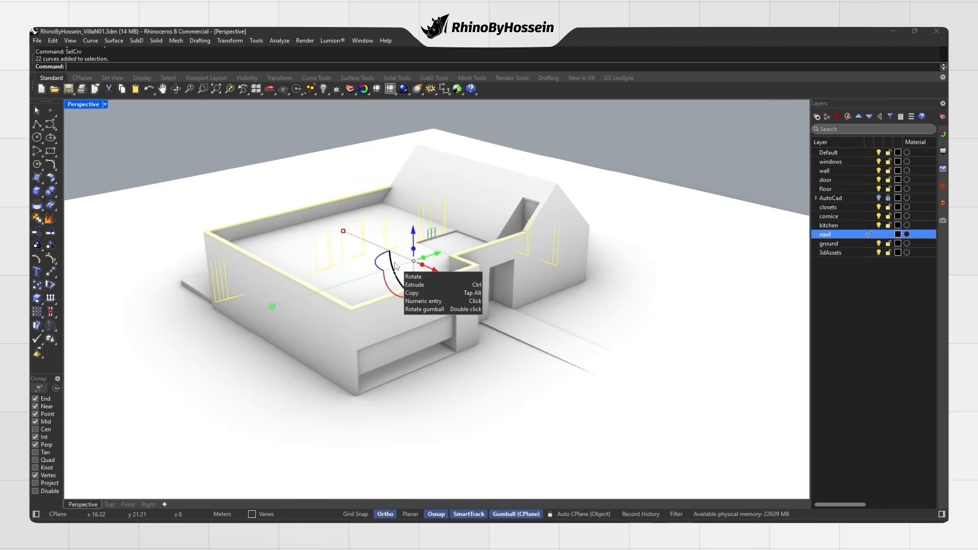
key("Delete")
right_click_drag(395, 266, 485, 329)
scroll(423, 297, "up", 3)
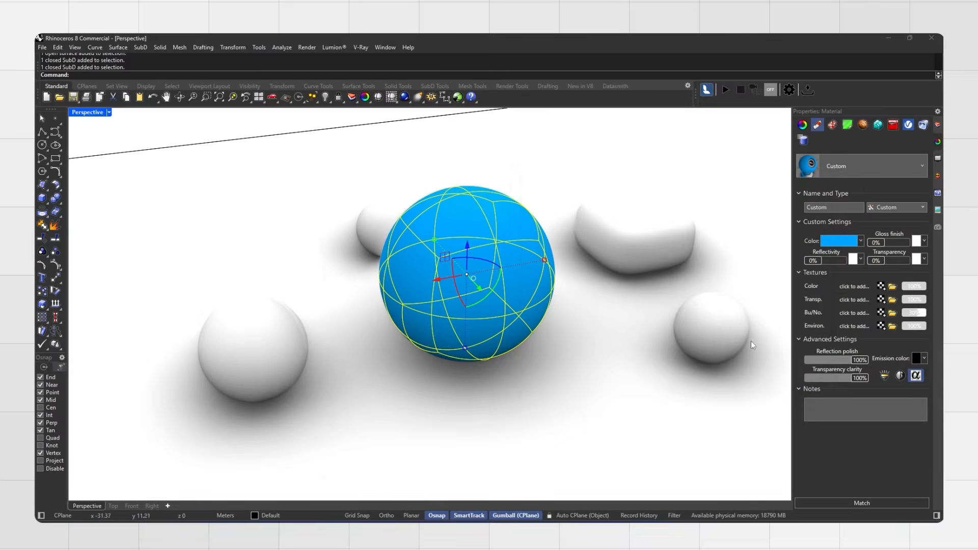
Set the blue sphere's material to 76% gloss finish, 49% reflectivity and 69% reflection polish.
left_click_drag(871, 242, 899, 243)
left_click_drag(809, 262, 825, 261)
left_click_drag(859, 363, 835, 362)
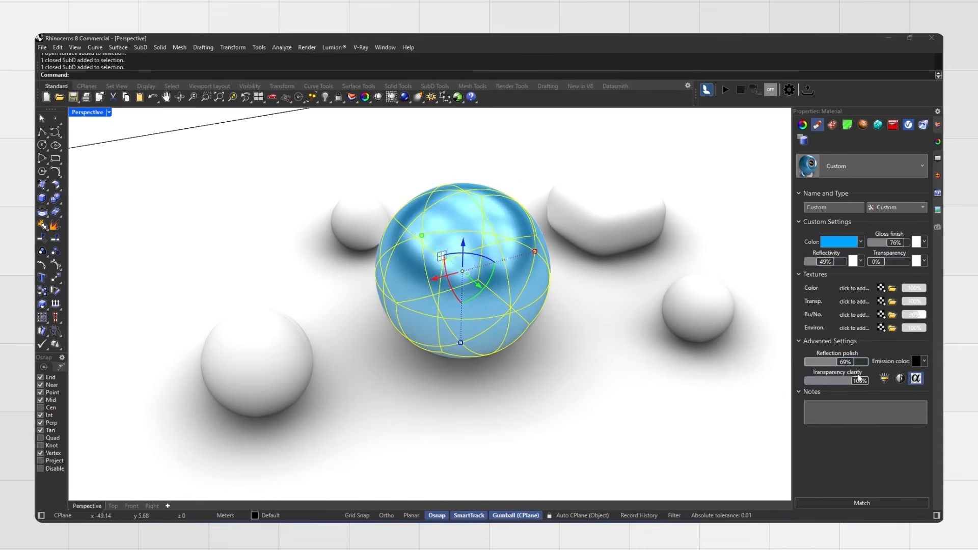